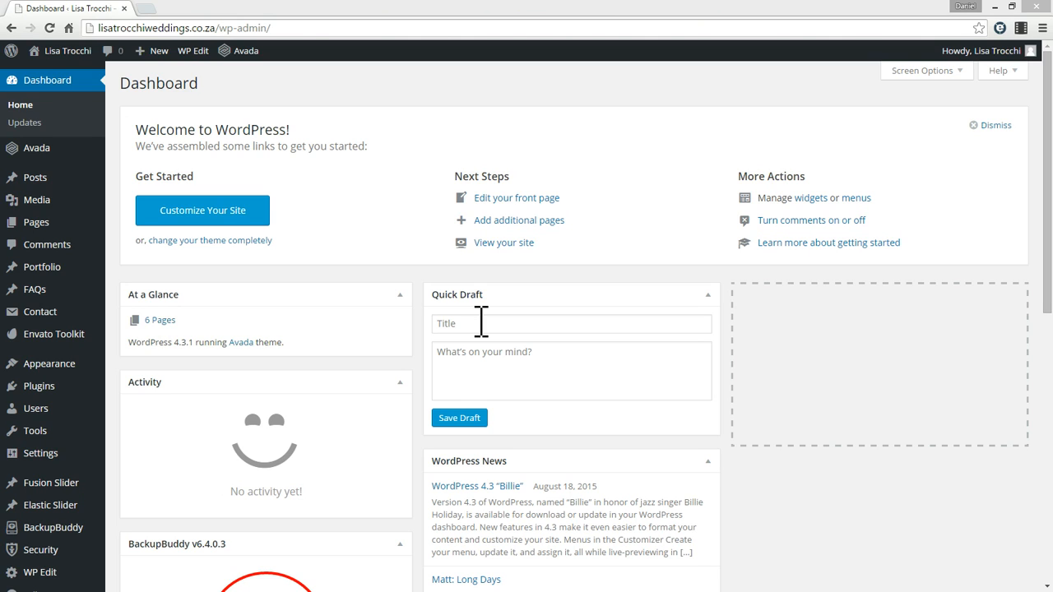
Examine the dashboard's BackupBuddy widget for the number of edits since the last backup
mouse_move(246, 55)
scroll(427, 292, "down", 1)
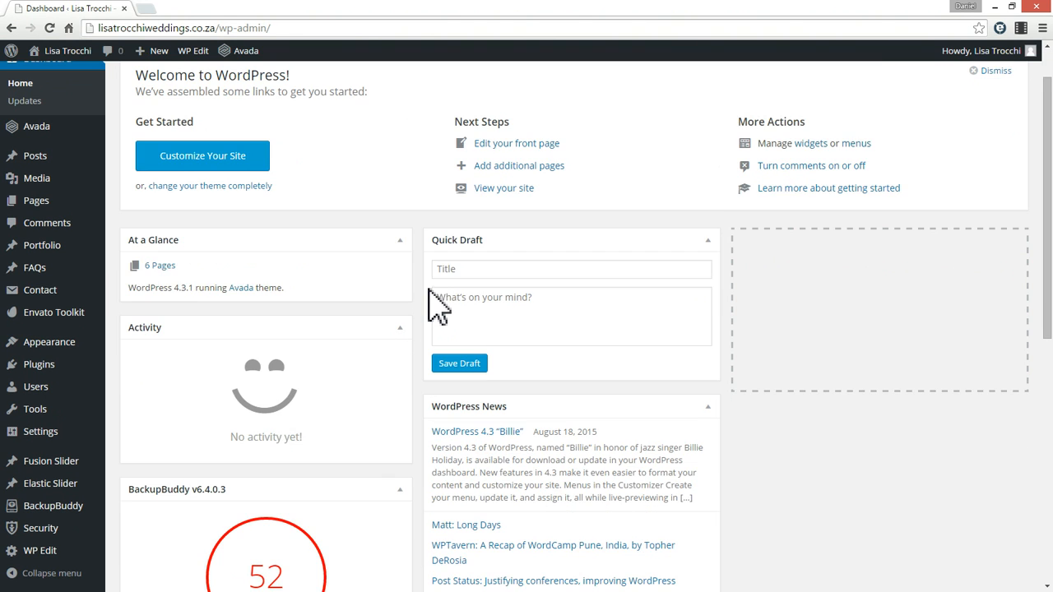
scroll(437, 305, "down", 3)
scroll(463, 322, "down", 1)
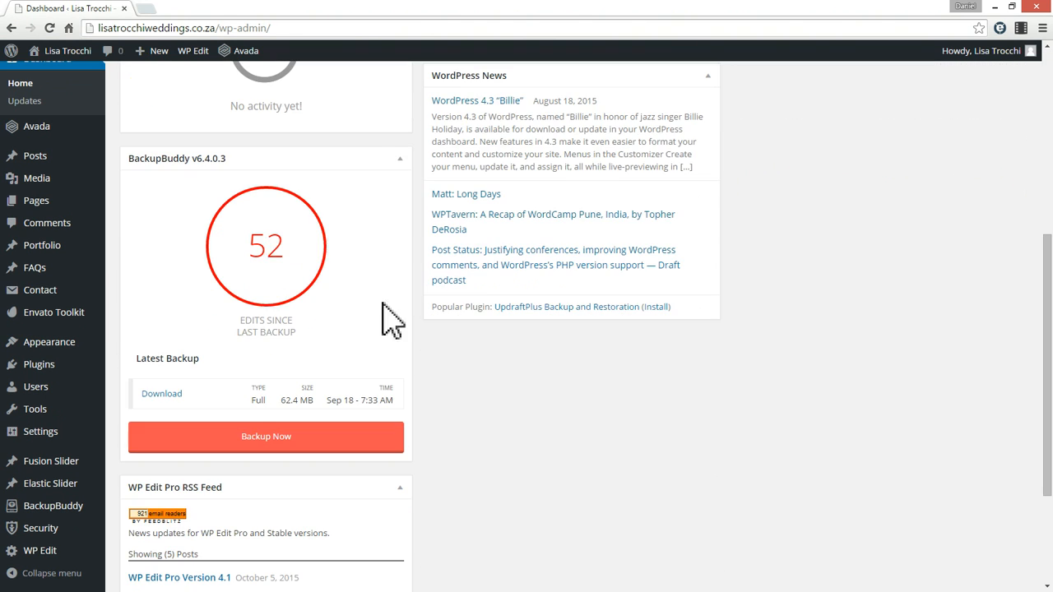
double_click(272, 248)
left_click(346, 254)
scroll(376, 337, "up", 3)
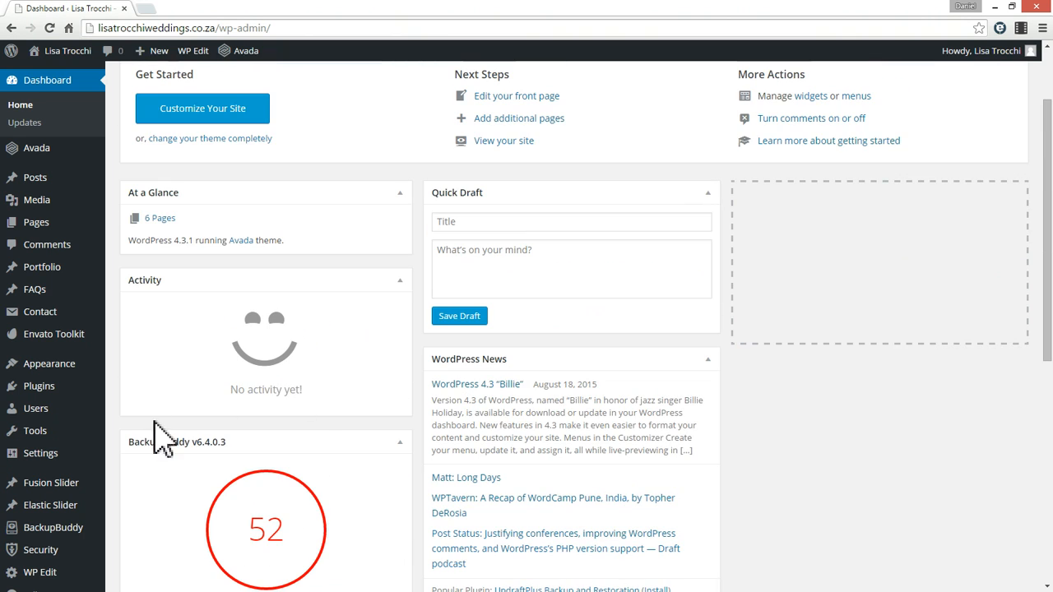
scroll(325, 420, "up", 1)
Open the list of installed plugins and look over the active ones
mouse_move(88, 407)
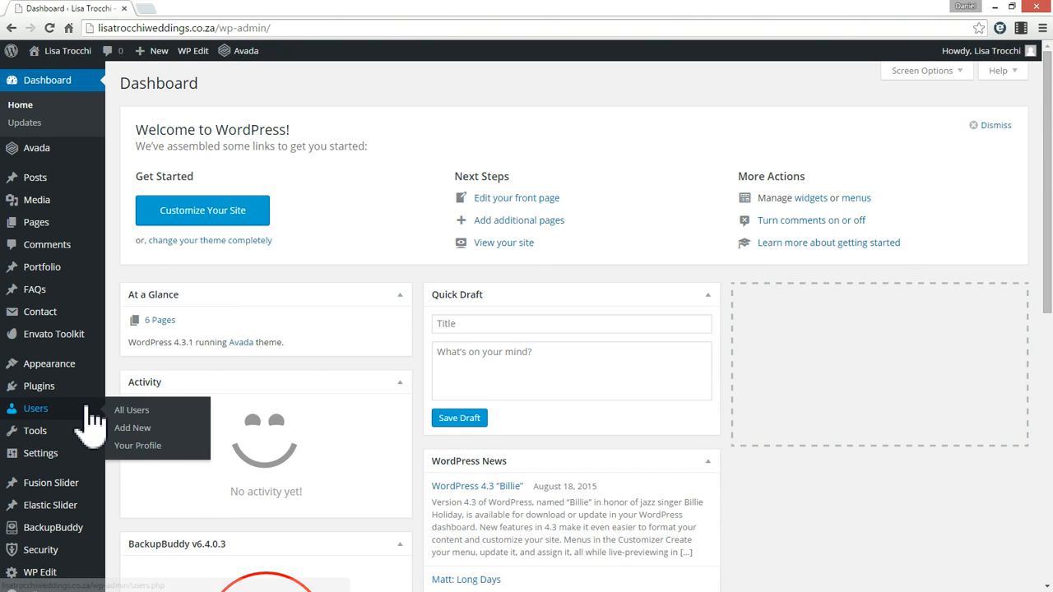
mouse_move(16, 388)
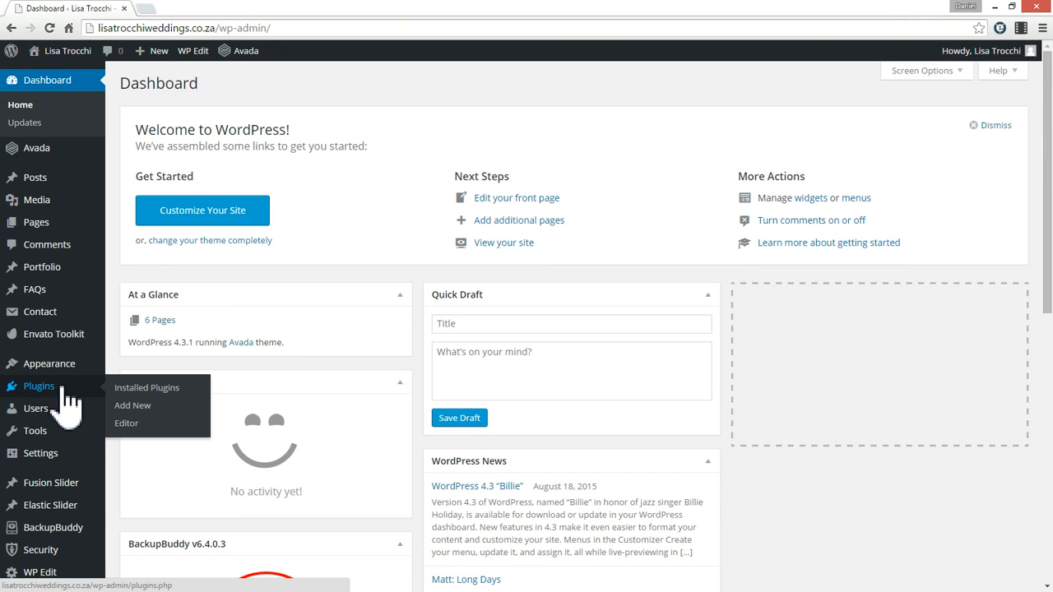
left_click(153, 391)
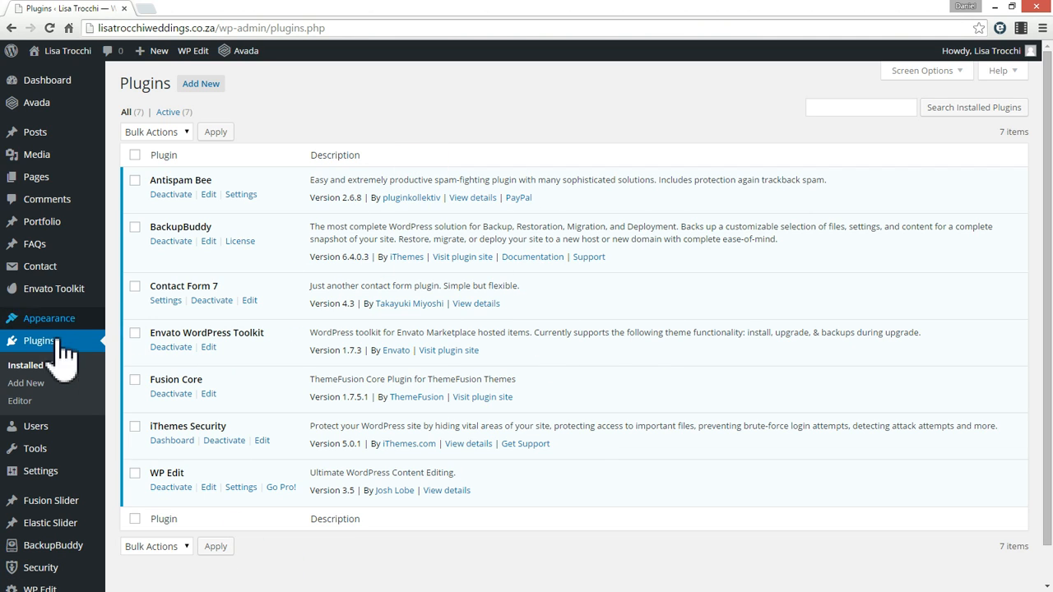
mouse_move(99, 334)
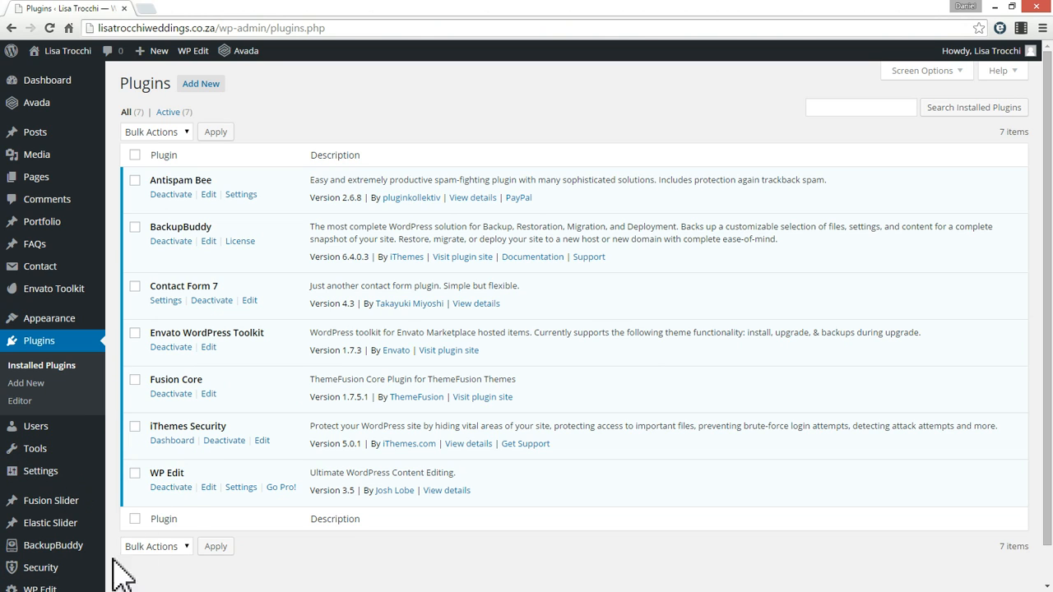
View BackupBuddy's existing local backups and review its general settings, including the email notifications
mouse_move(78, 558)
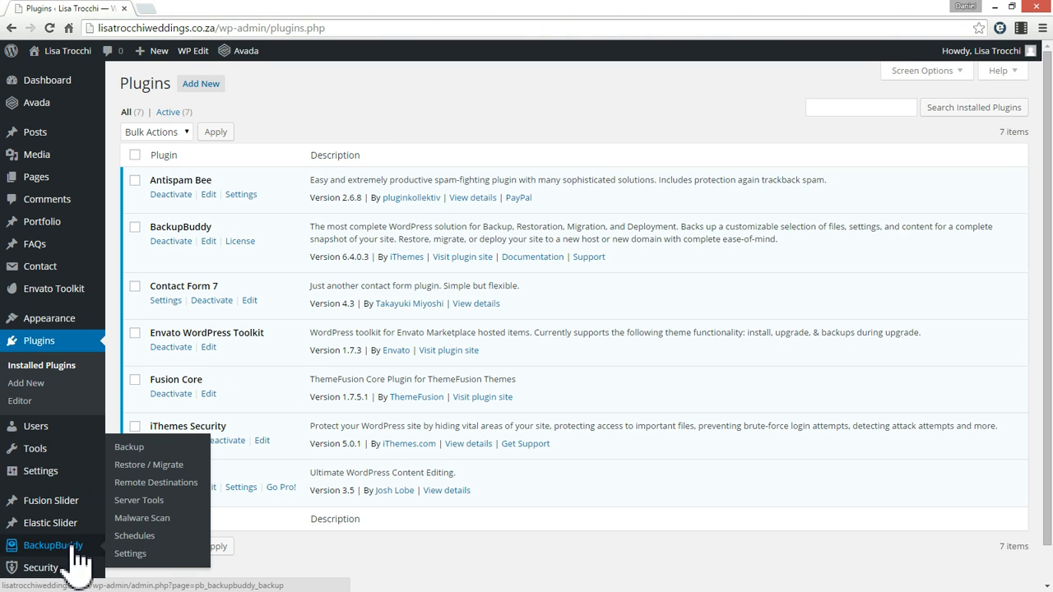
left_click(137, 446)
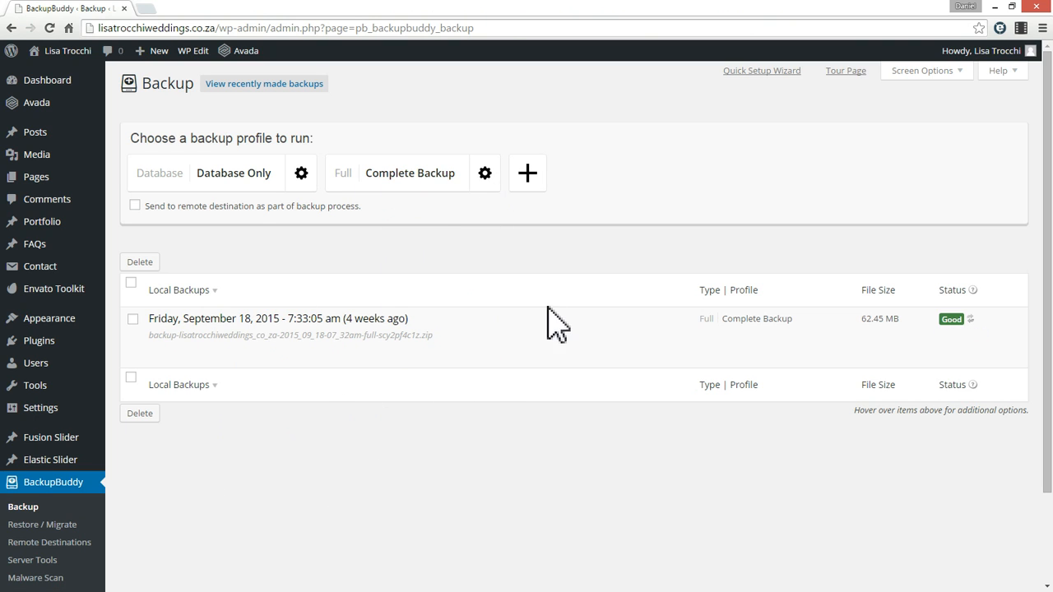
scroll(423, 447, "down", 1)
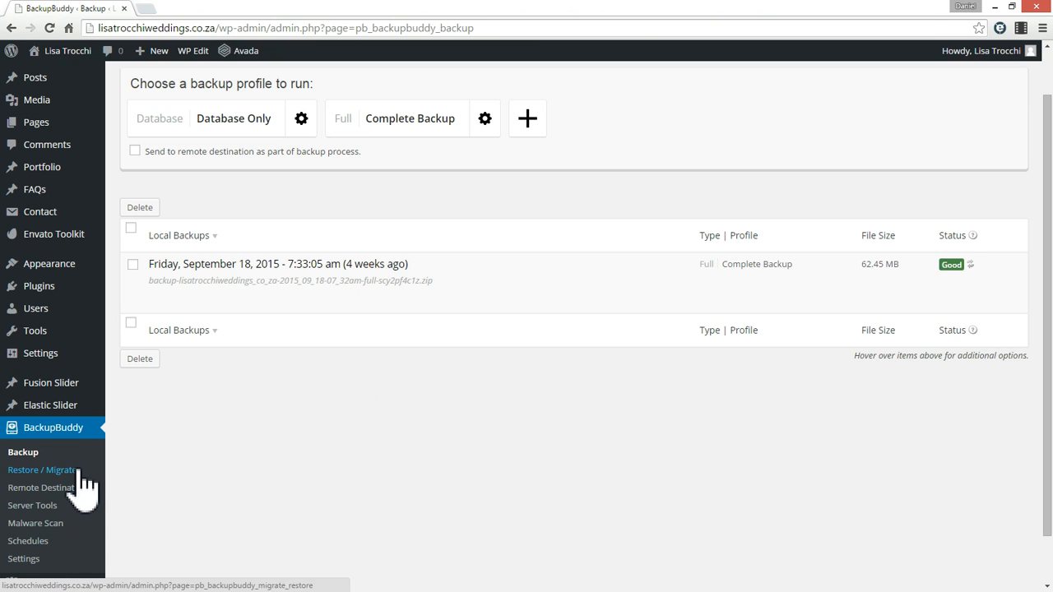
left_click(33, 558)
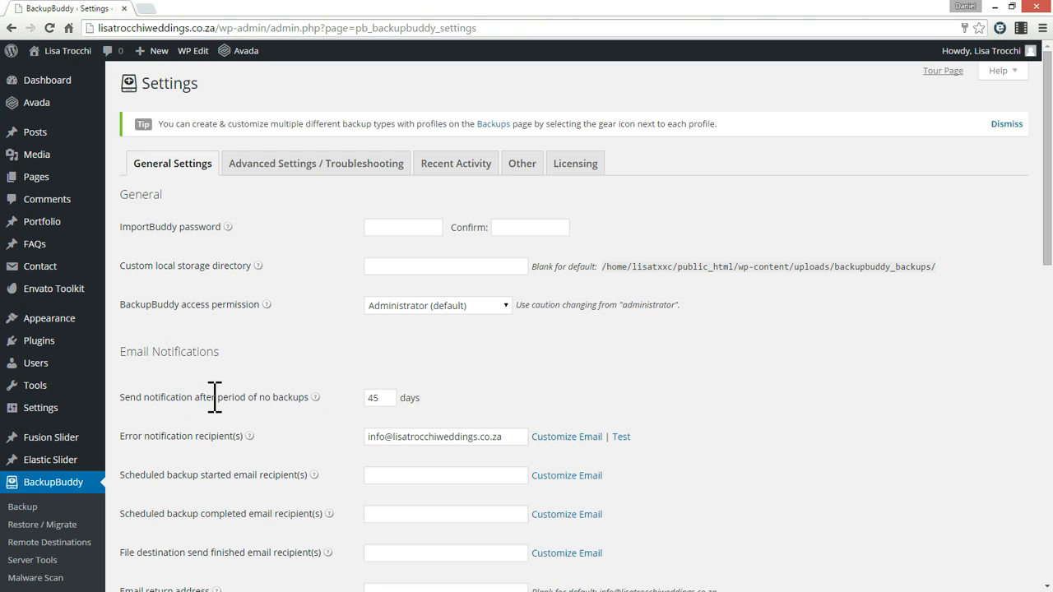
scroll(216, 398, "down", 2)
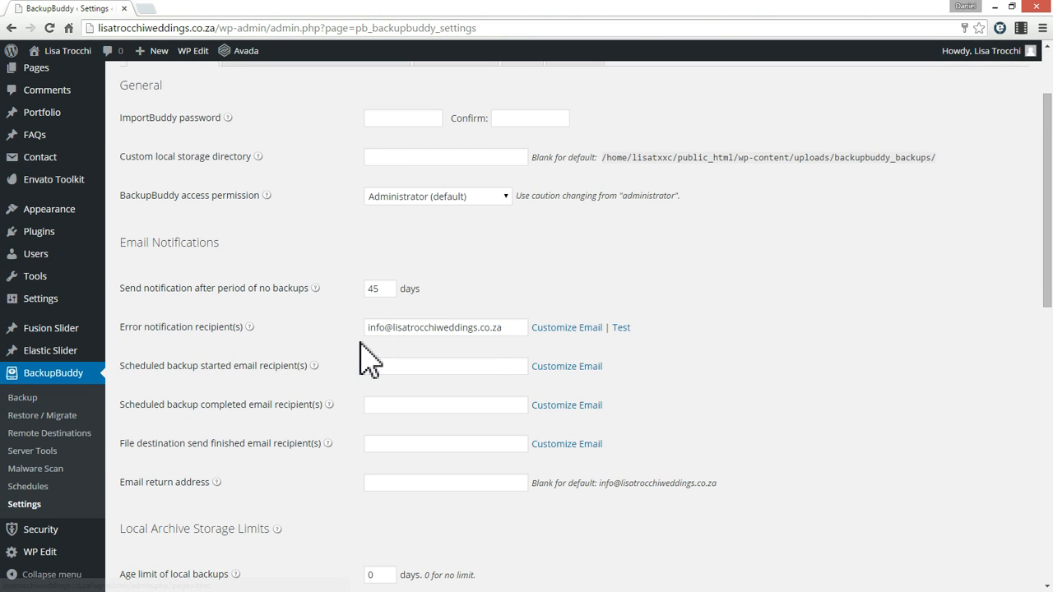
scroll(365, 330, "up", 2)
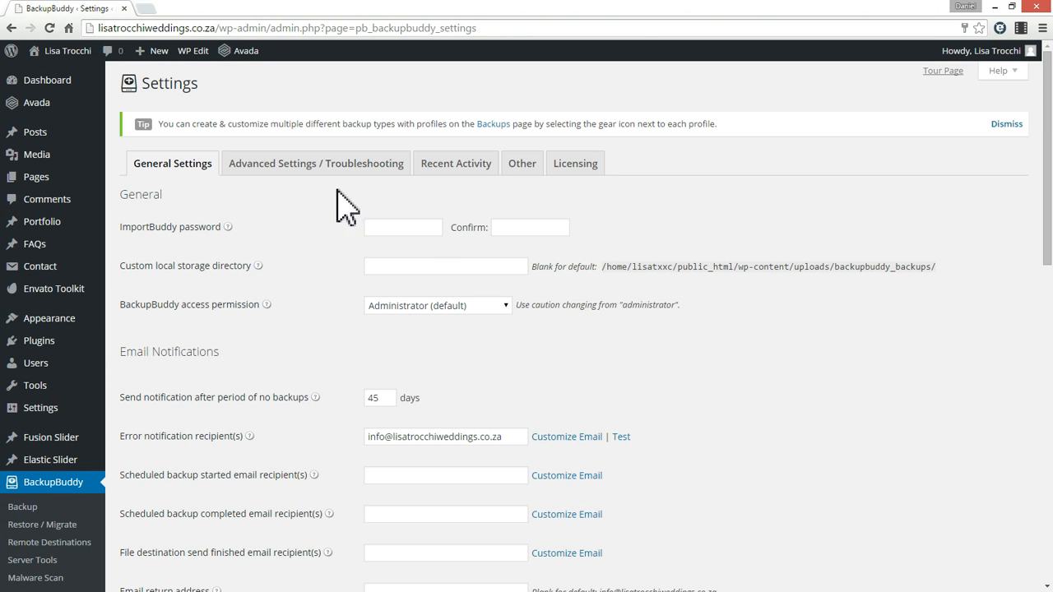
Run the Complete Backup profile in BackupBuddy and follow its progress until it finishes
left_click(25, 508)
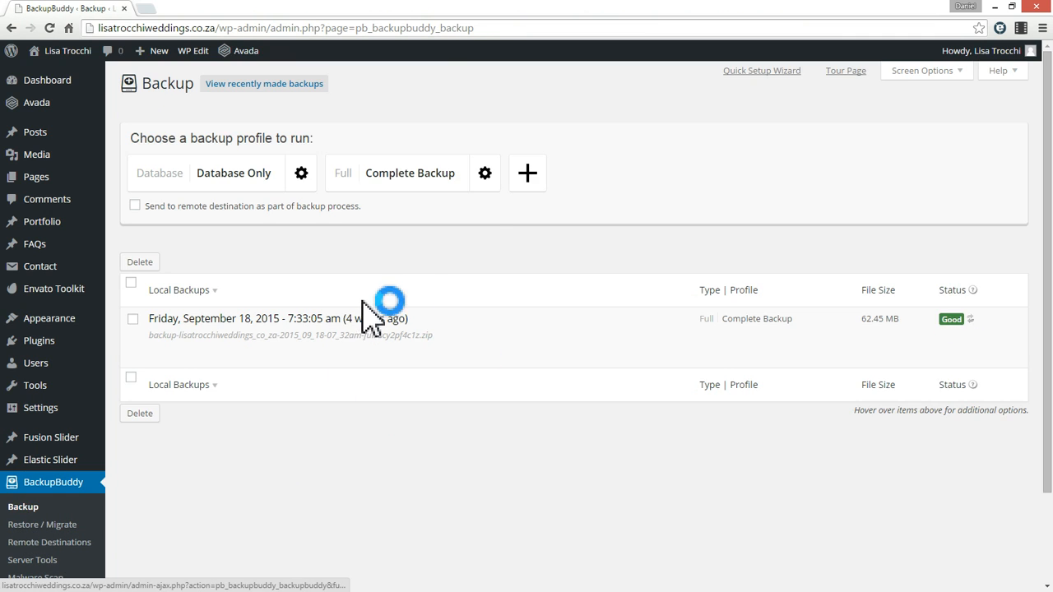
left_click(433, 177)
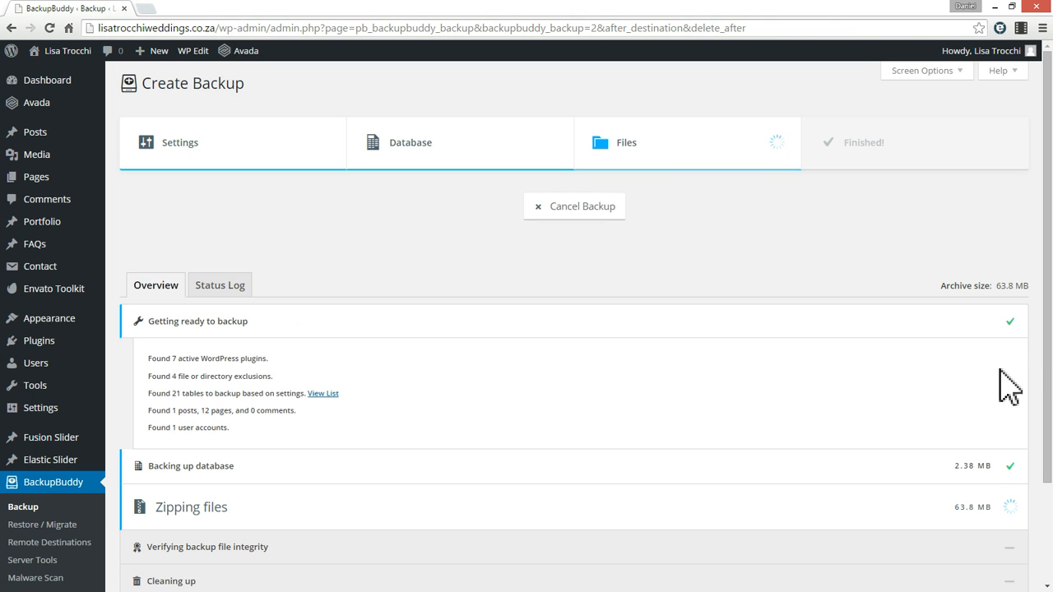
left_click_drag(1048, 358, 1047, 426)
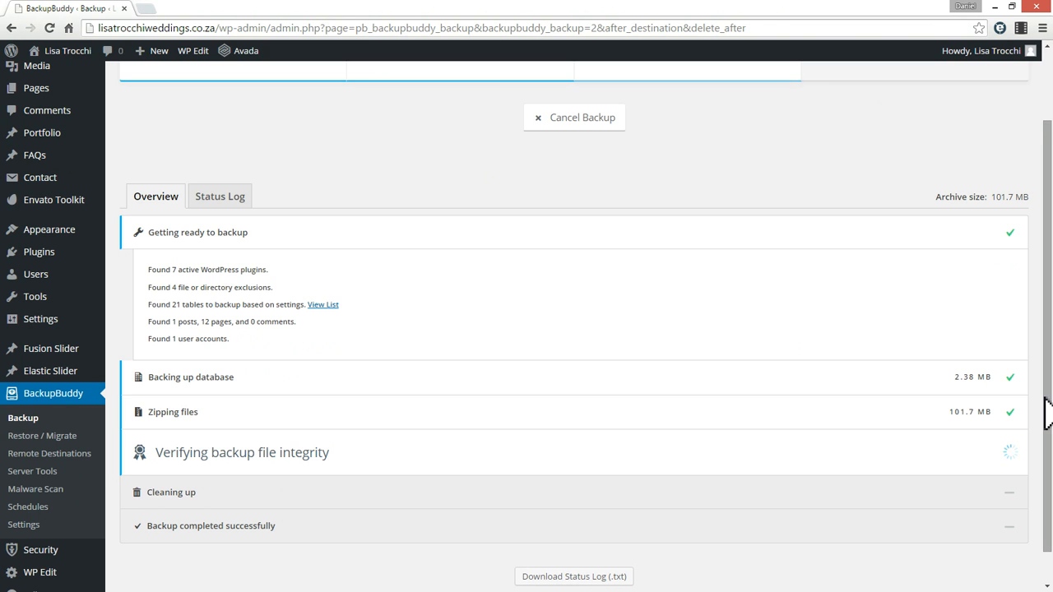
left_click_drag(1046, 426, 1046, 457)
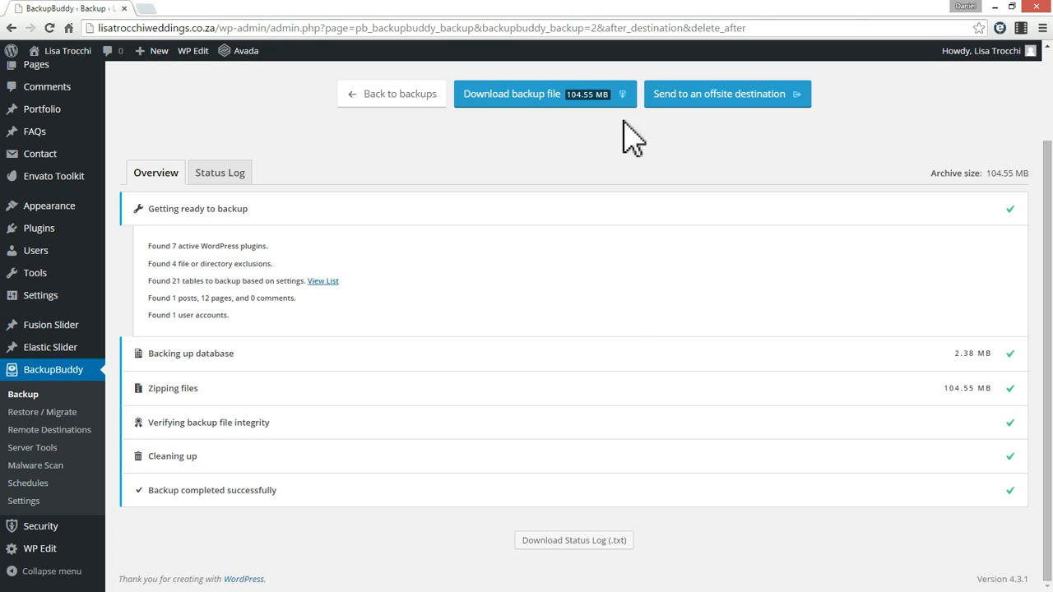
Download the finished backup file to the computer and dismiss the browser's download bar
left_click_drag(220, 174, 229, 144)
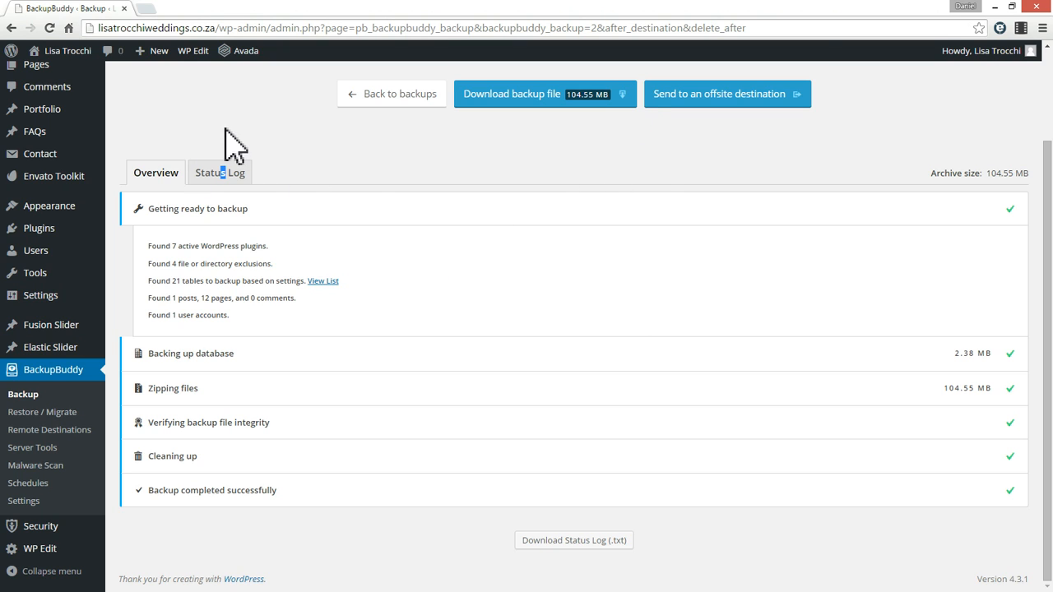
left_click(289, 140)
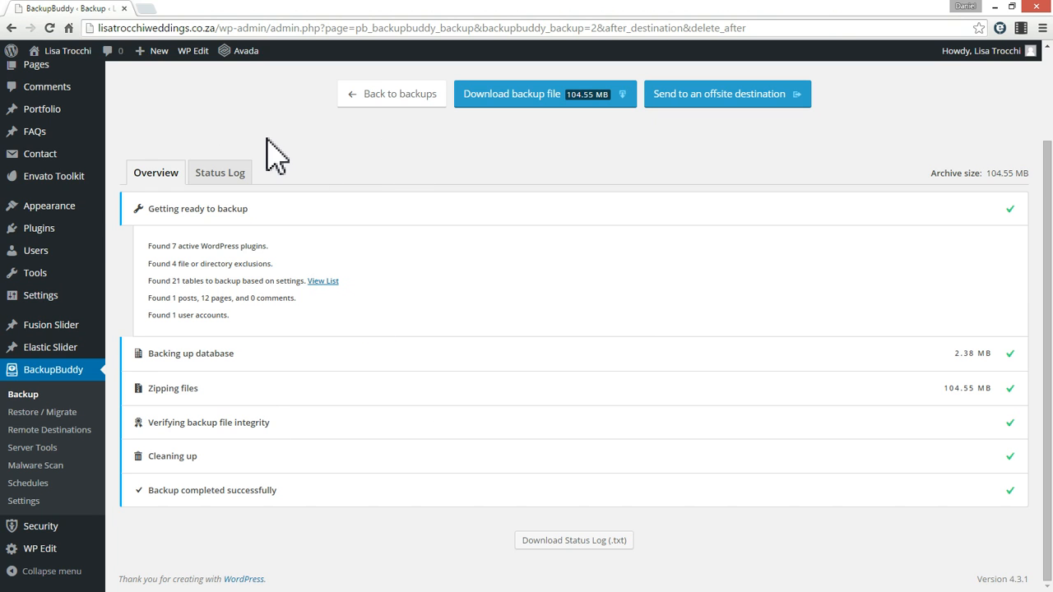
scroll(364, 189, "up", 2)
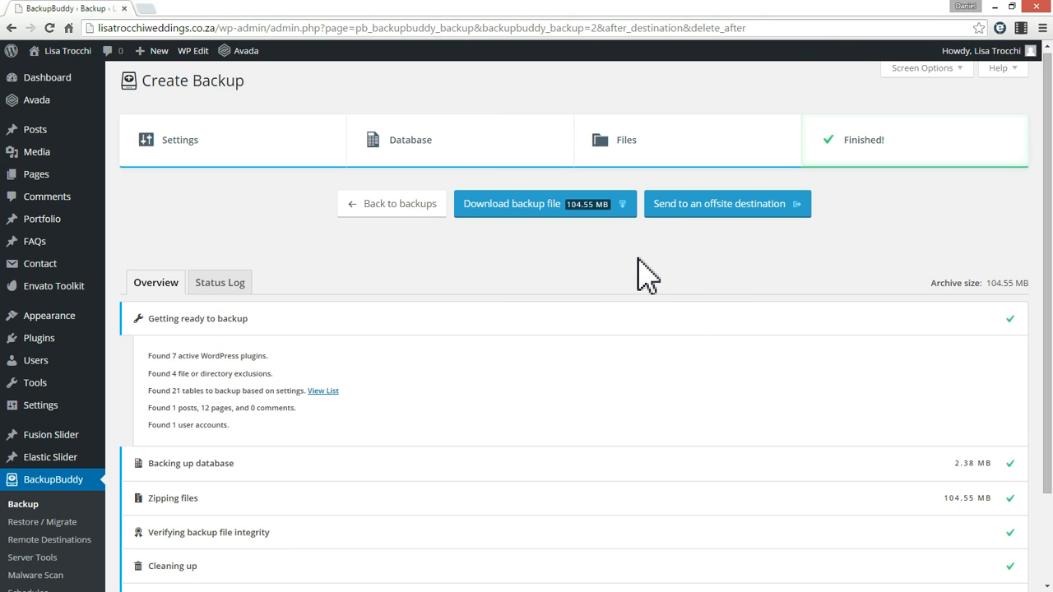
scroll(983, 354, "down", 2)
scroll(720, 358, "up", 2)
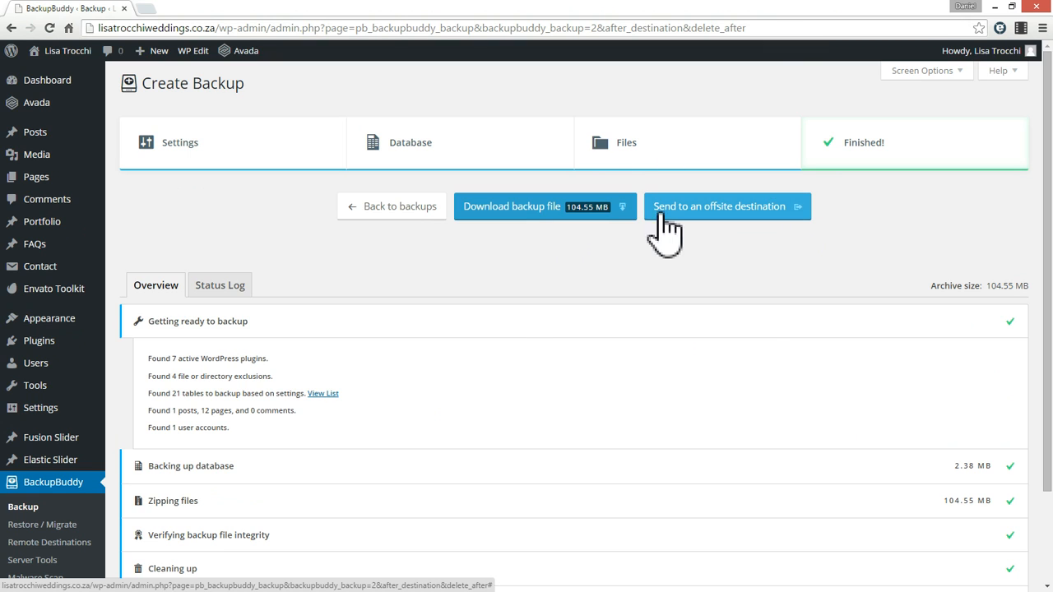
left_click(540, 209)
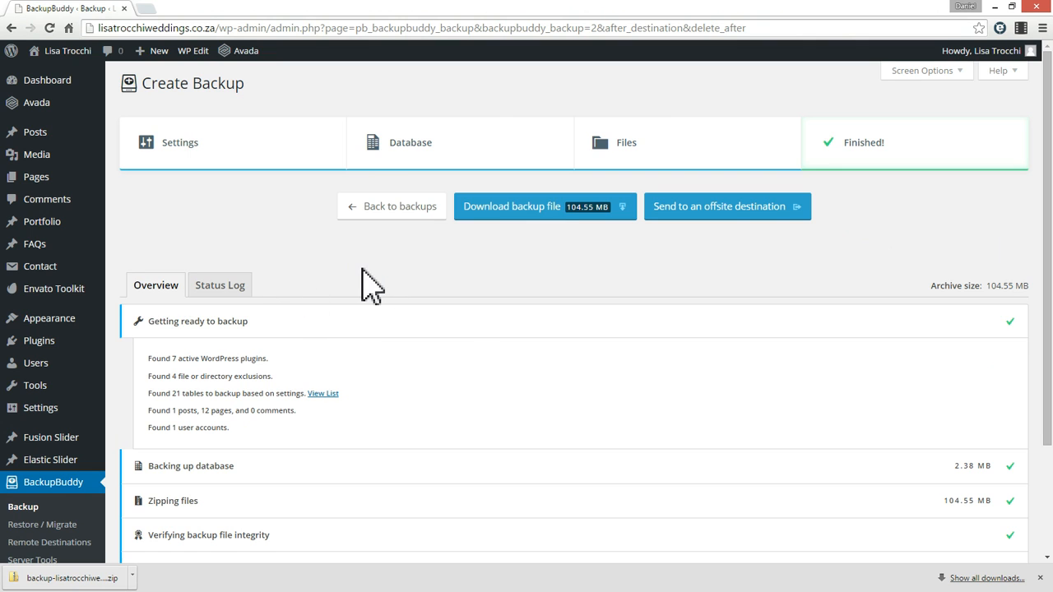
left_click(131, 578)
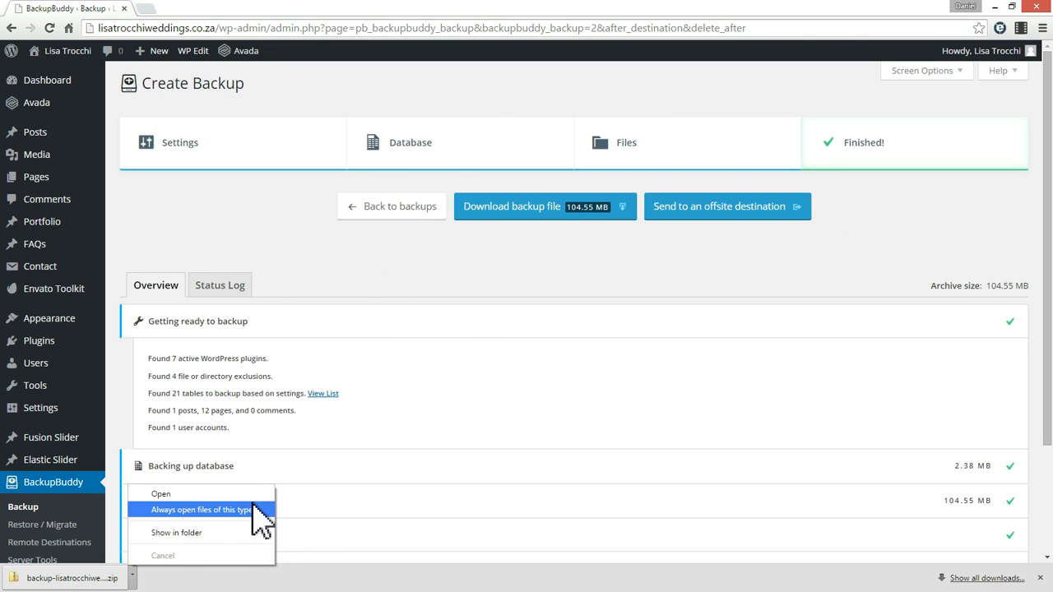
left_click(1039, 579)
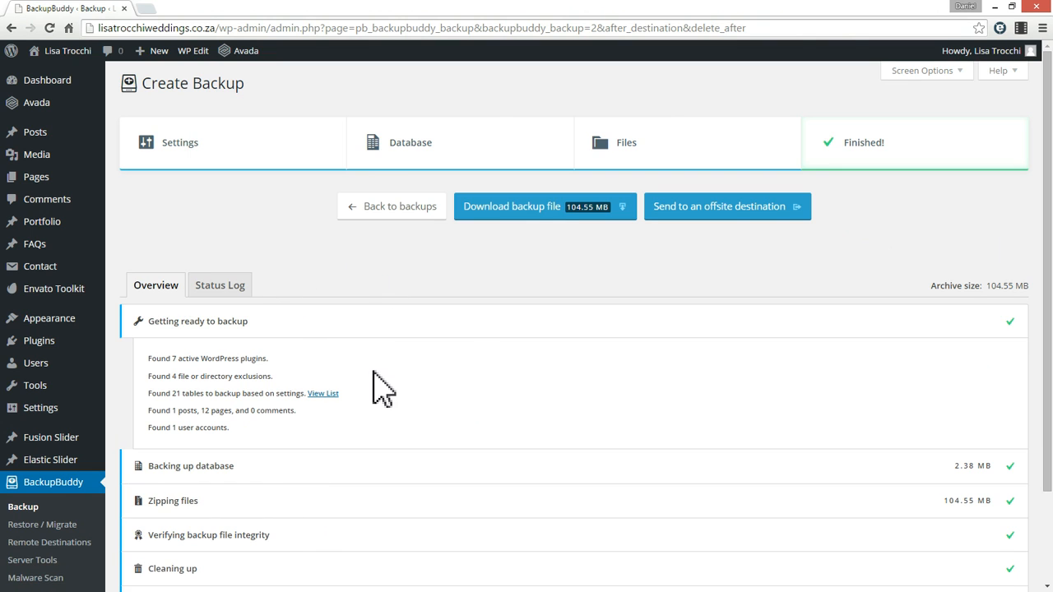
Mark Contact Form 7 and Antispam Bee in the installed plugins list and view the bulk actions available, without applying any
mouse_move(52, 337)
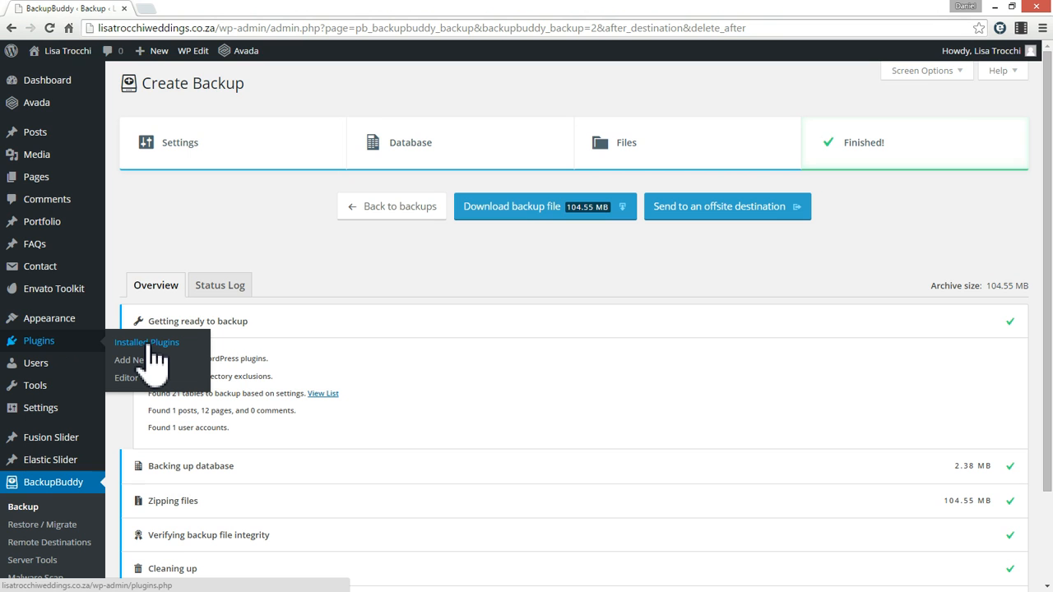
left_click(150, 344)
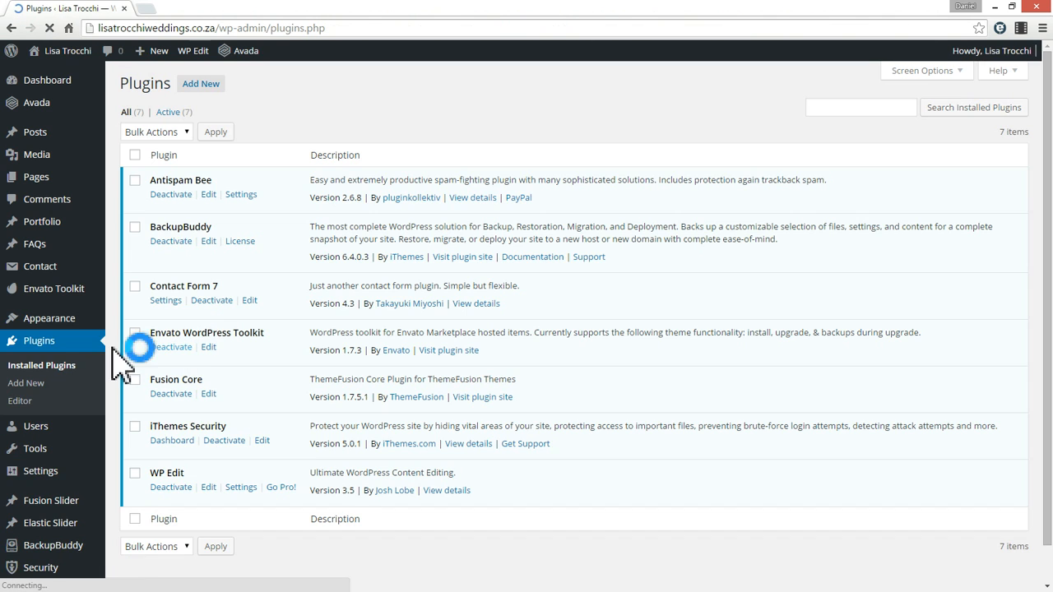
left_click(168, 179)
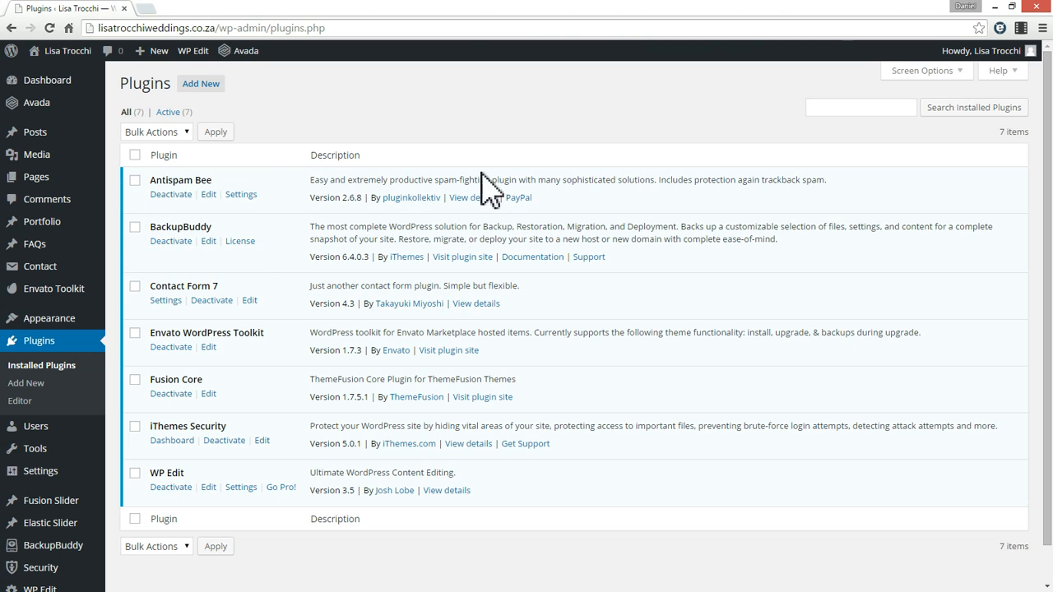
left_click(135, 286)
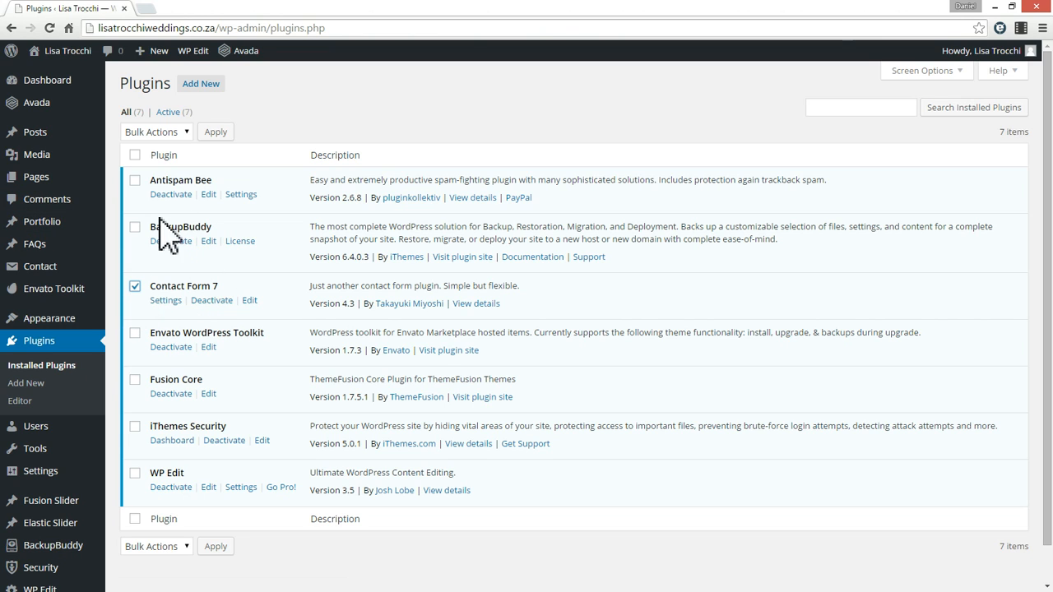
left_click(135, 181)
left_click(187, 133)
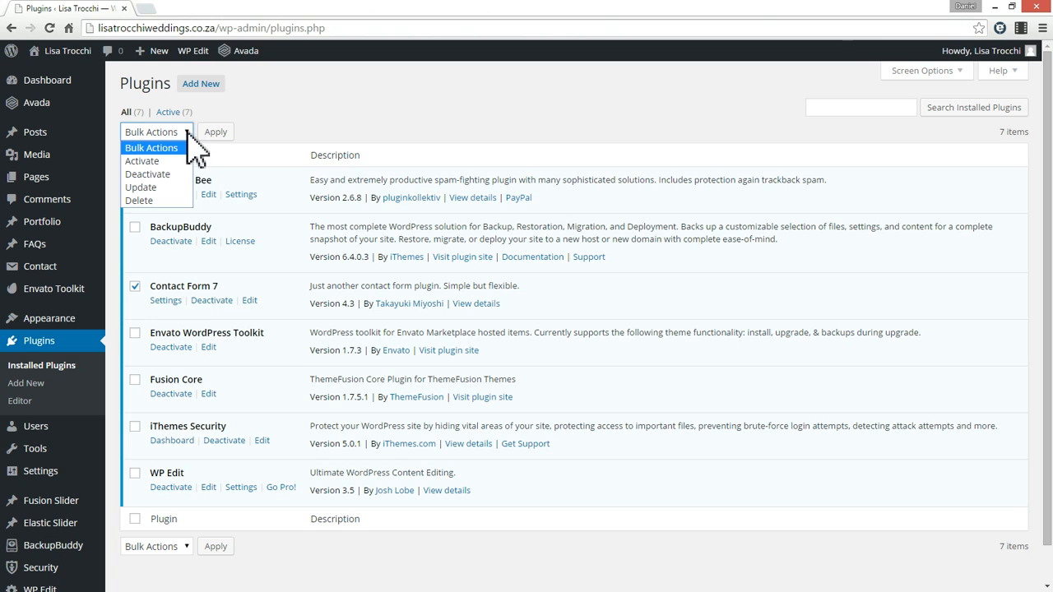
left_click(187, 134)
left_click(186, 134)
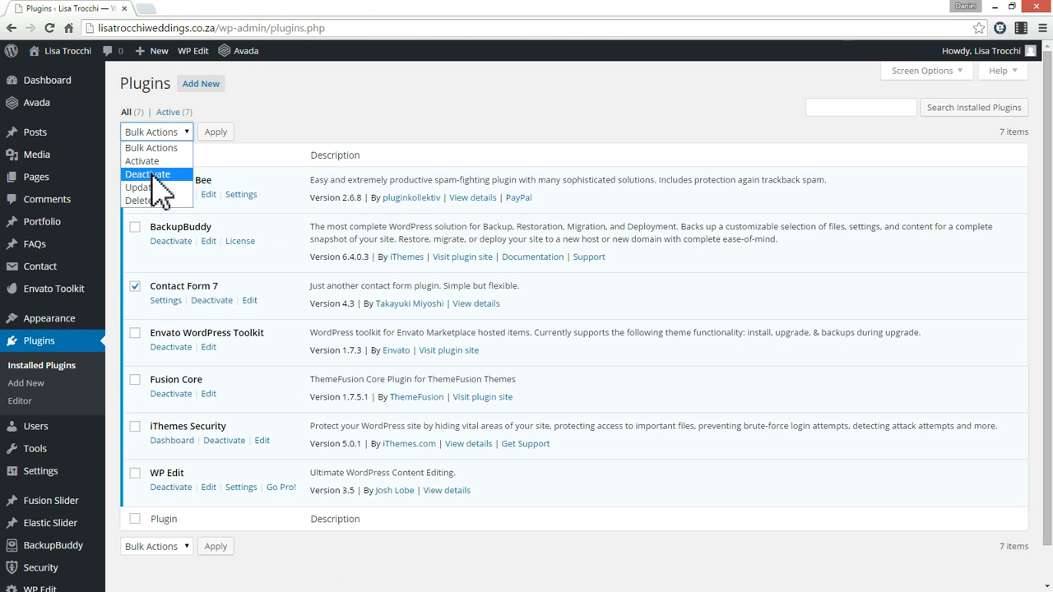
left_click(284, 144)
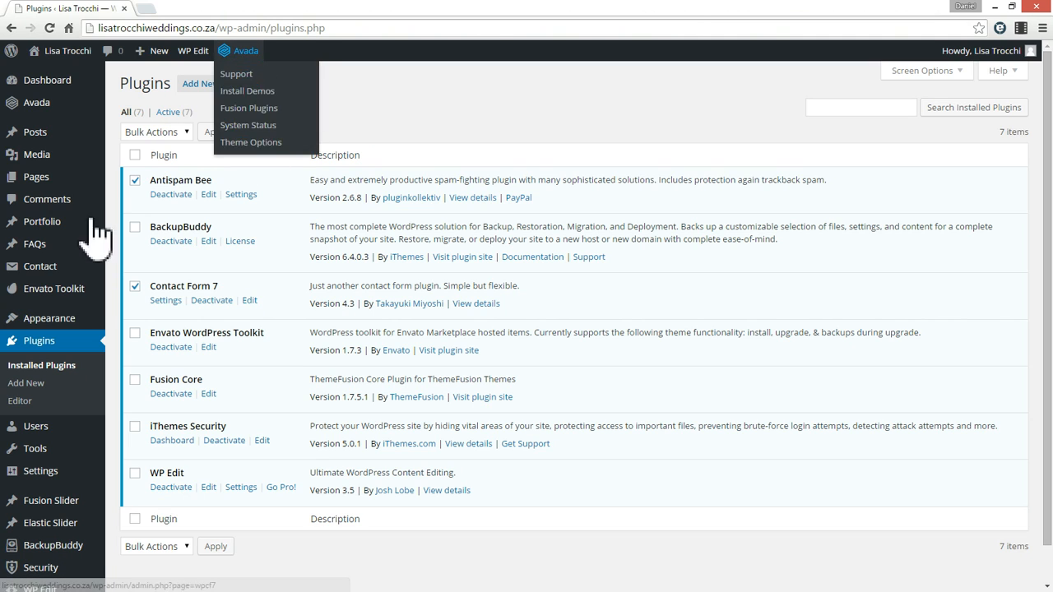
Open the portfolio categories and review the Feature and Wedding Photography entries
mouse_move(33, 136)
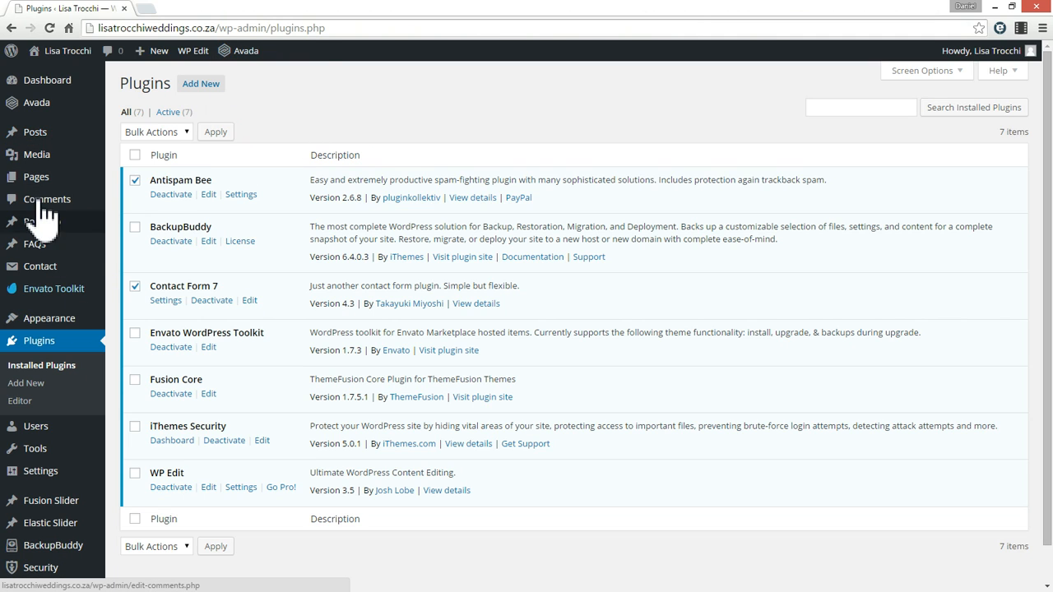
mouse_move(53, 226)
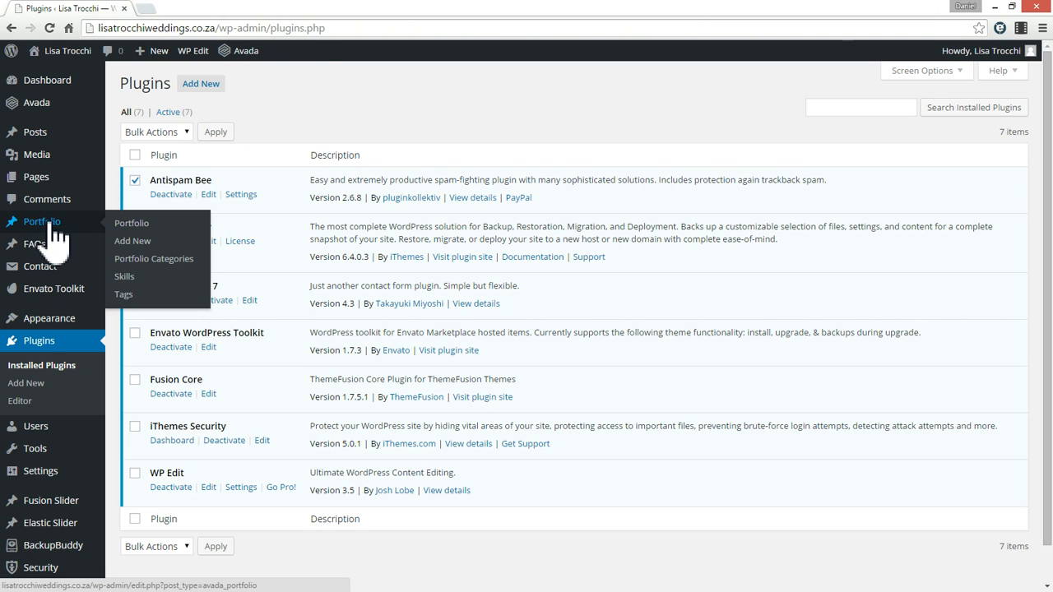
left_click(145, 261)
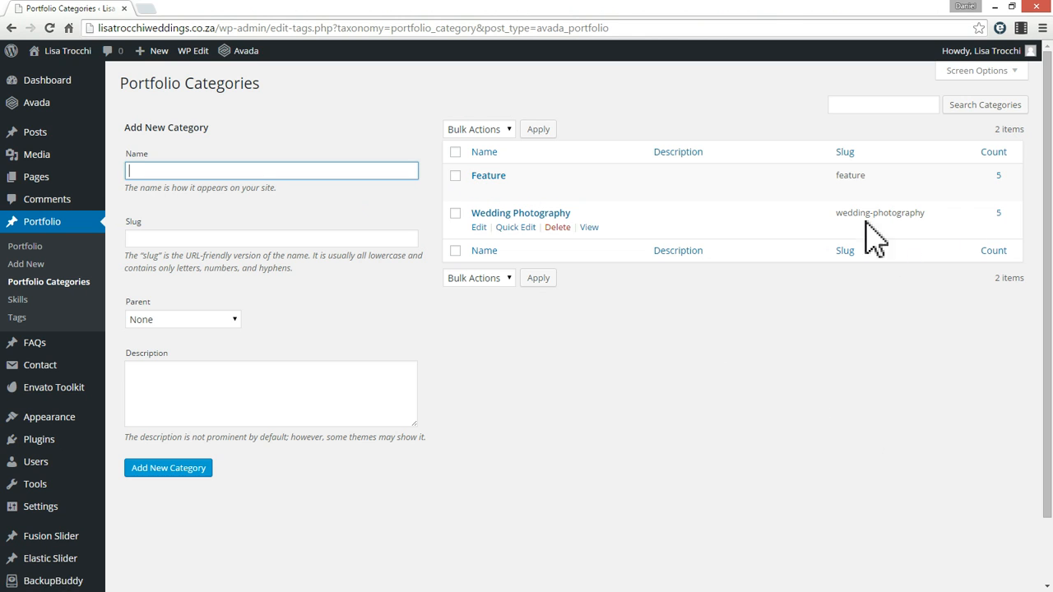
left_click(676, 376)
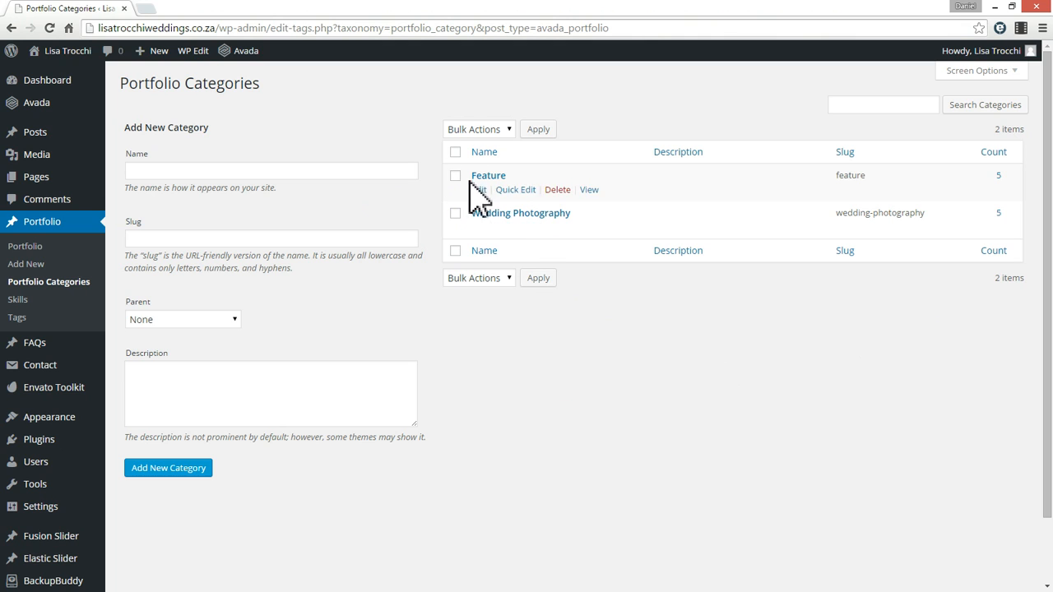
Review the Wedding Photography category's row options and the name and slug fields for a new portfolio category
mouse_move(522, 216)
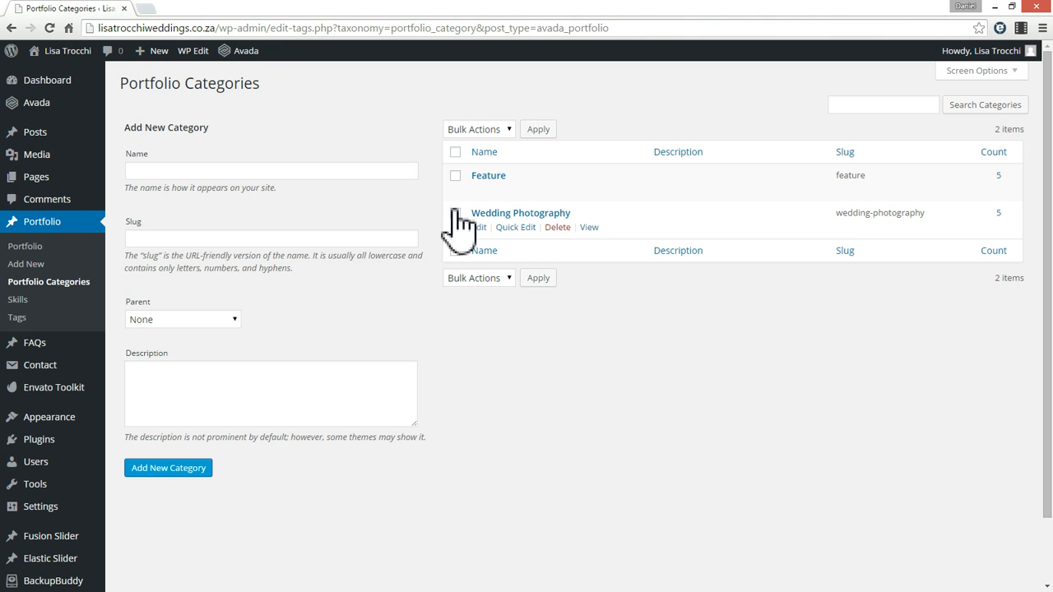
mouse_move(481, 232)
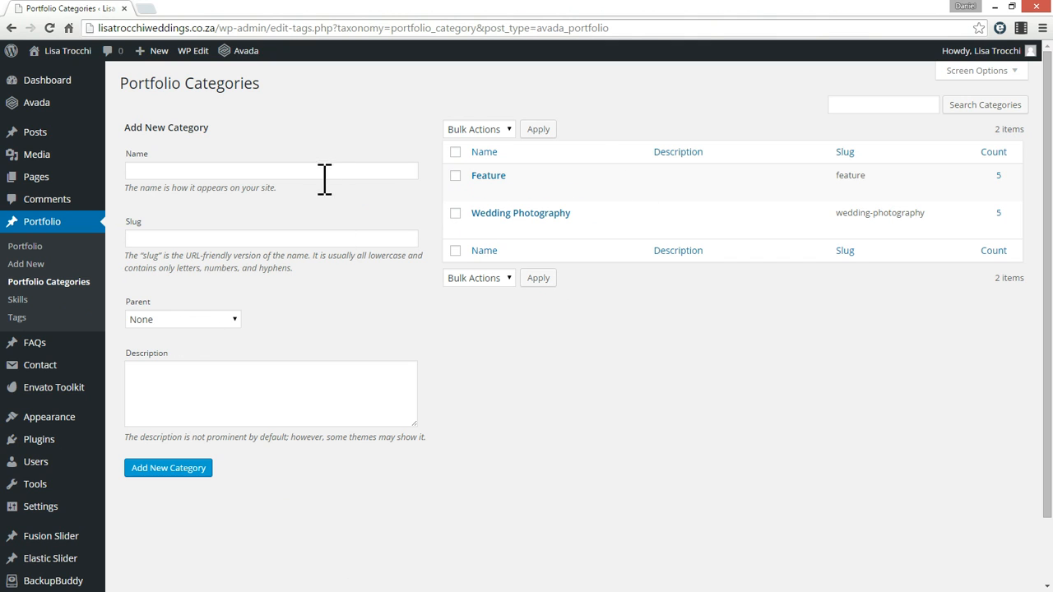
left_click(136, 173)
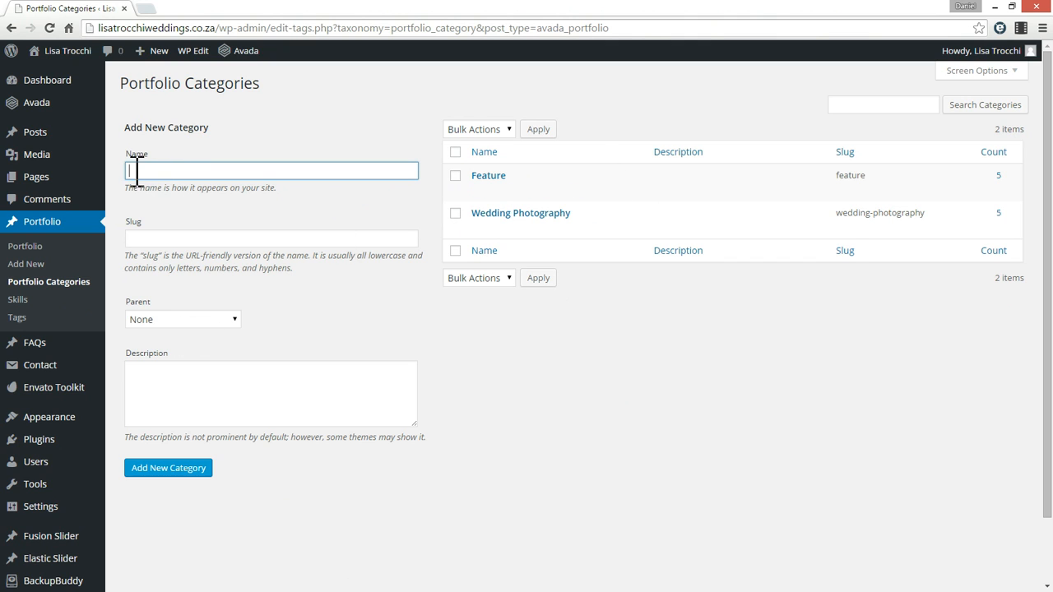
left_click(183, 238)
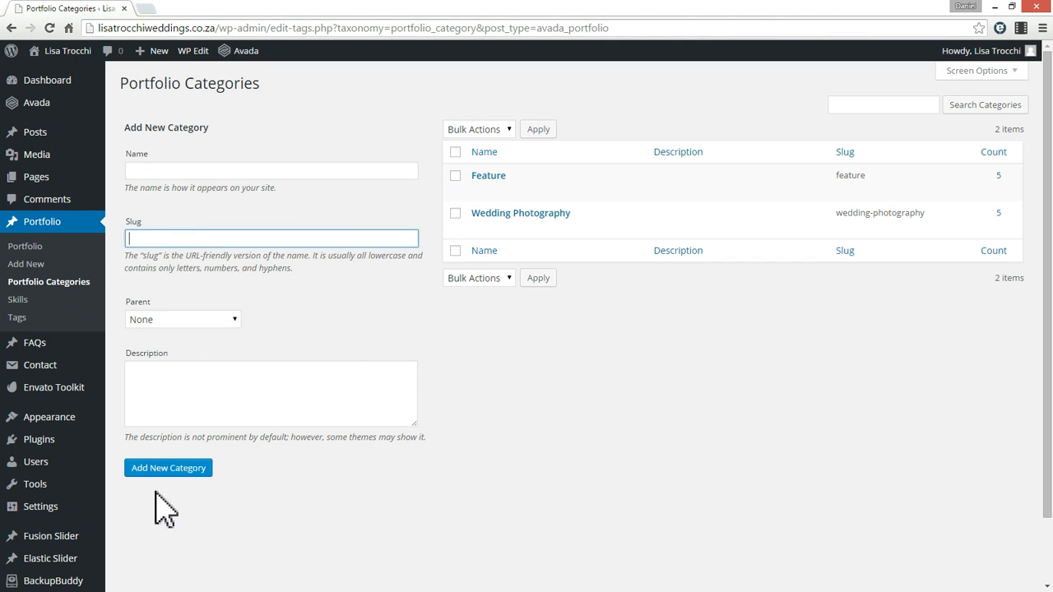
Start a new portfolio post and title it with the couple's first names
left_click(27, 264)
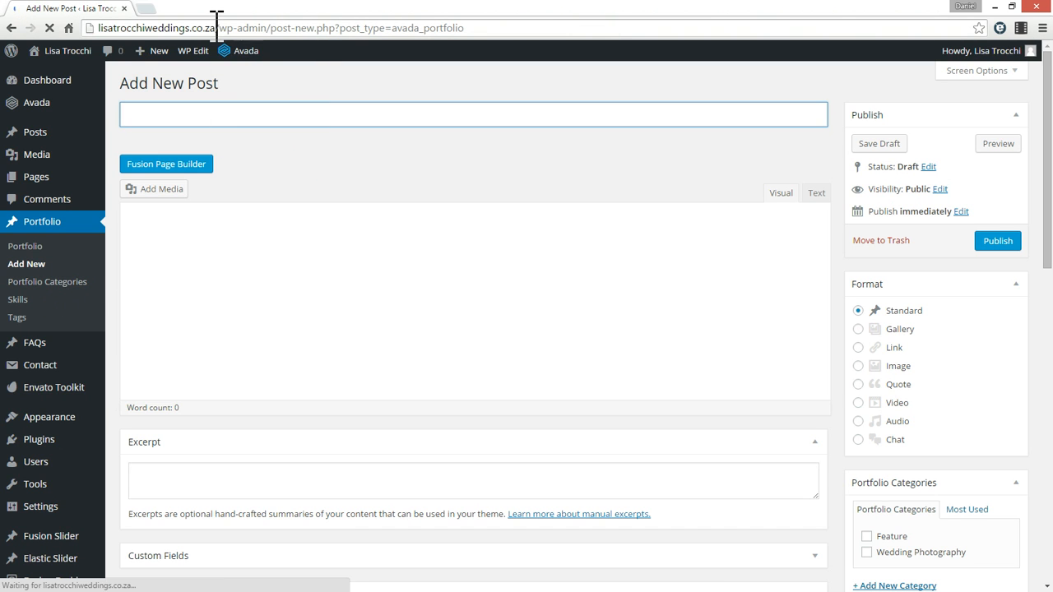
mouse_move(143, 53)
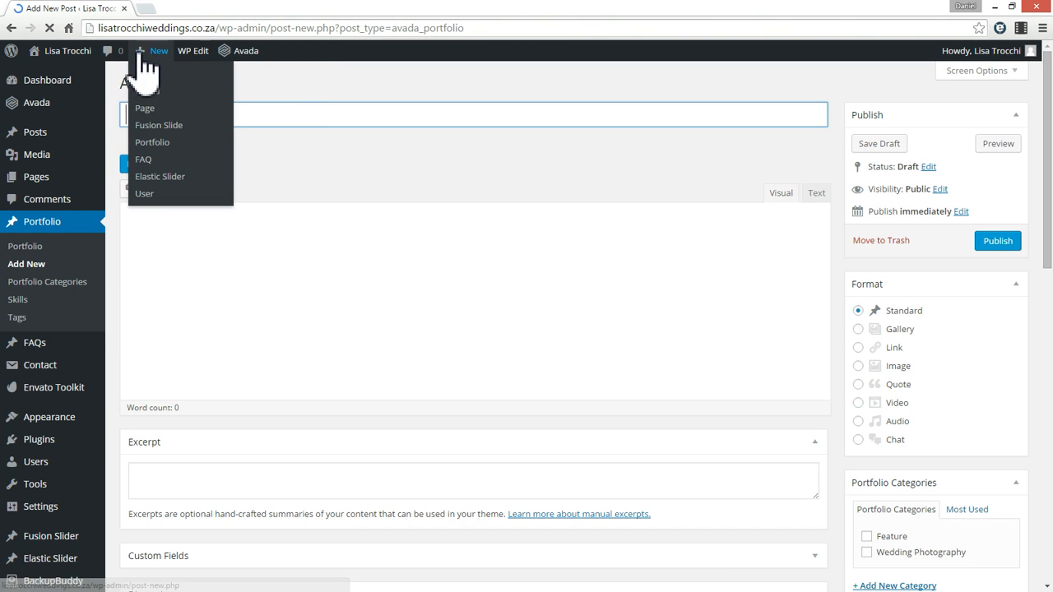
left_click(215, 115)
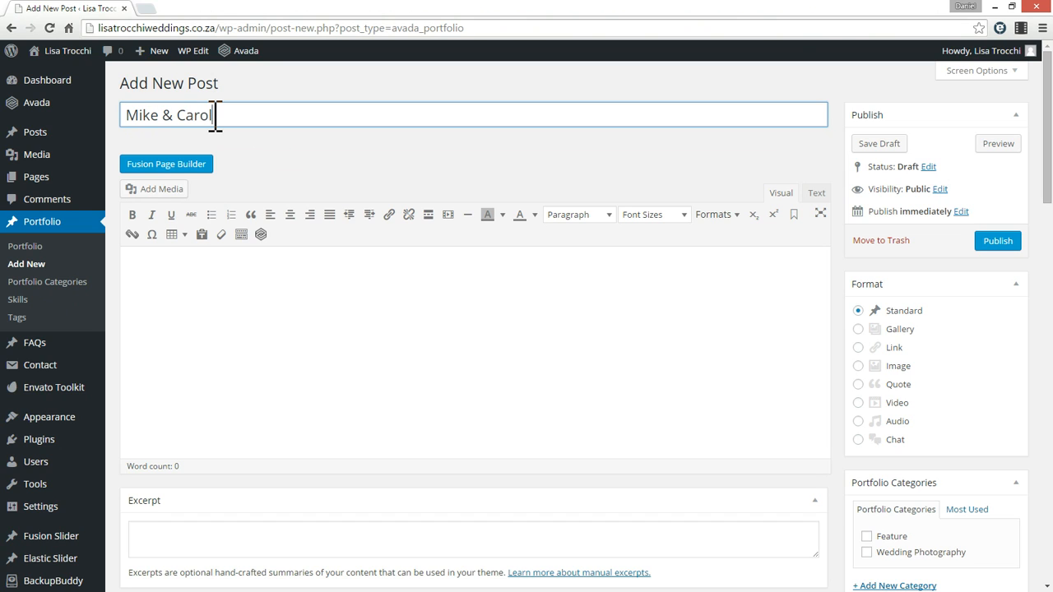
left_click(278, 309)
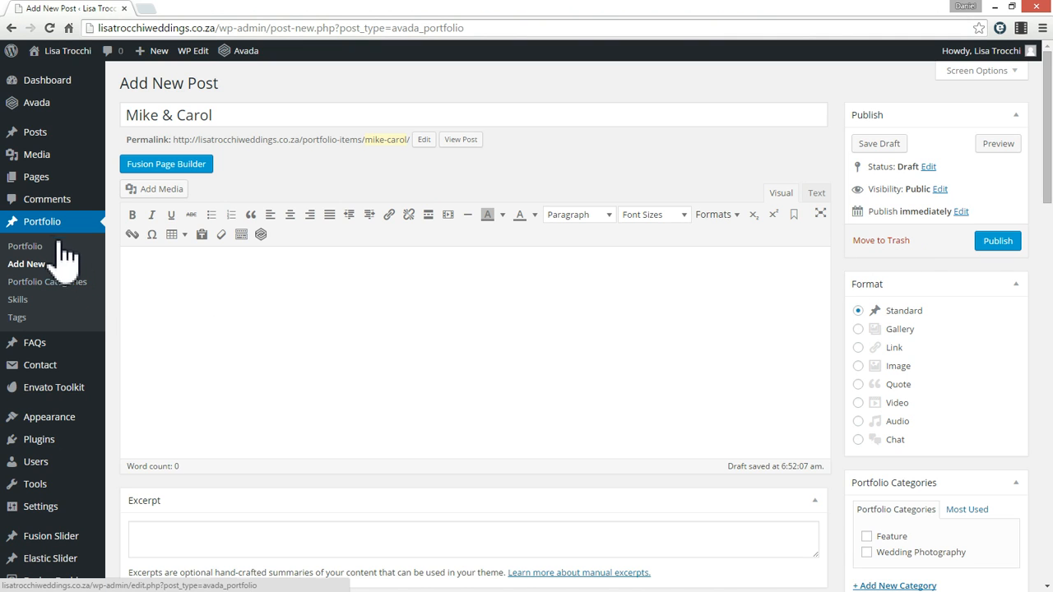
Open the portfolio list in a separate browser tab and inspect the fourth item's quick edit settings, including its status options and slug
right_click(30, 249)
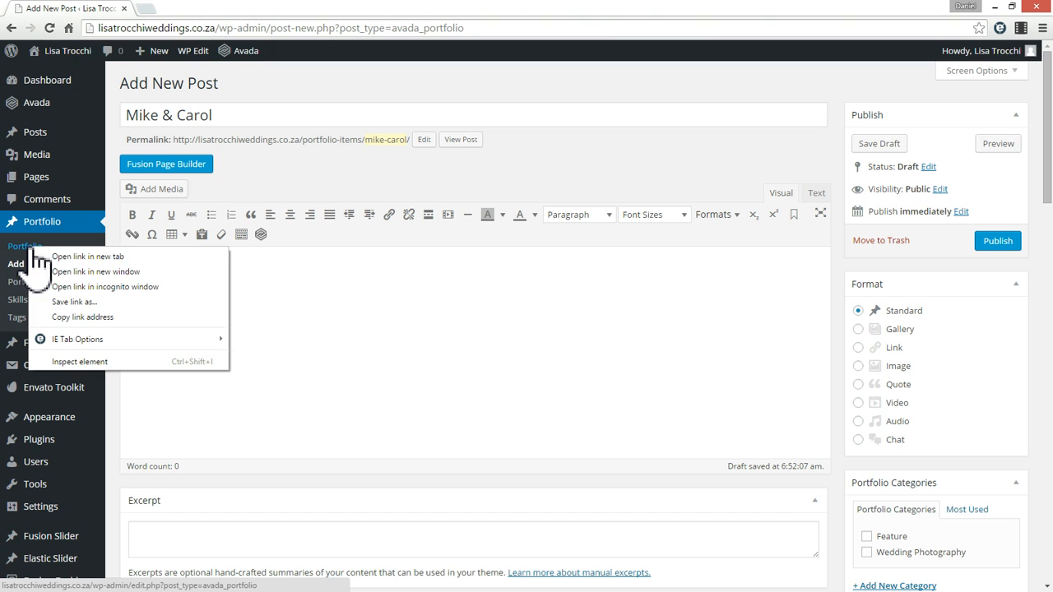
left_click(62, 257)
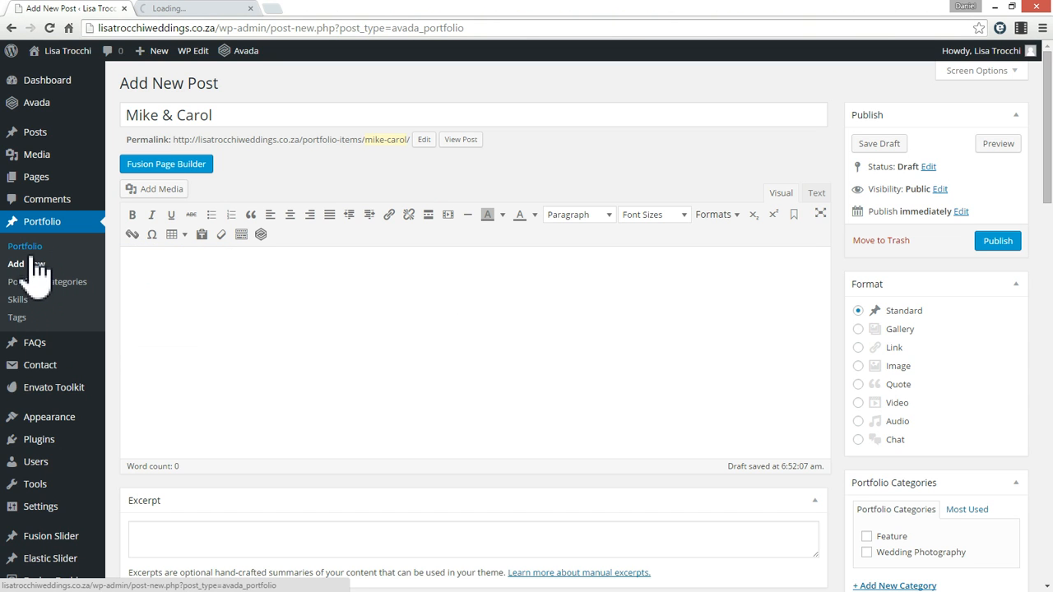
left_click(172, 8)
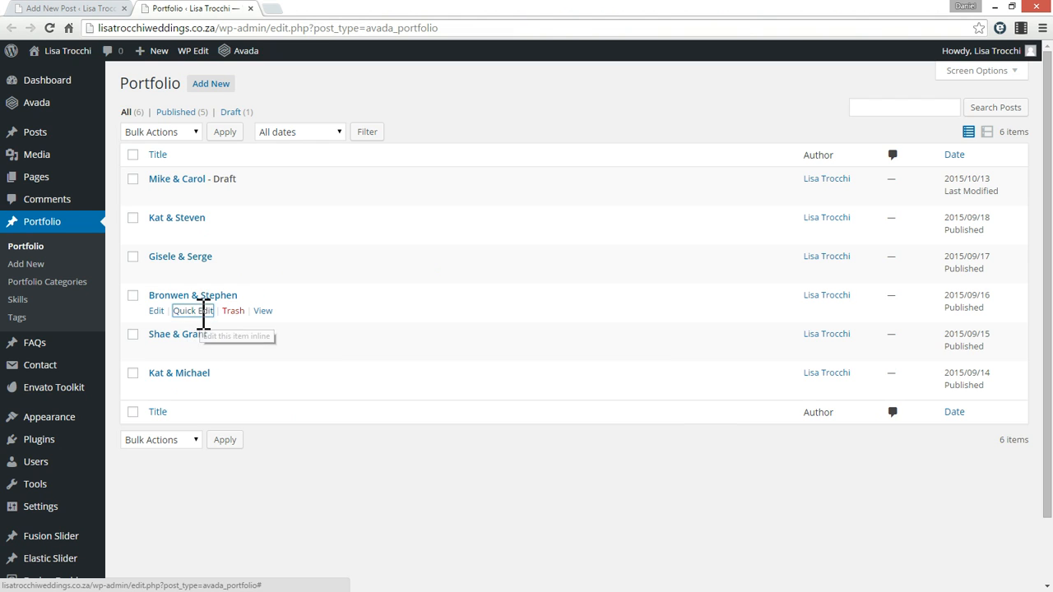
left_click(205, 311)
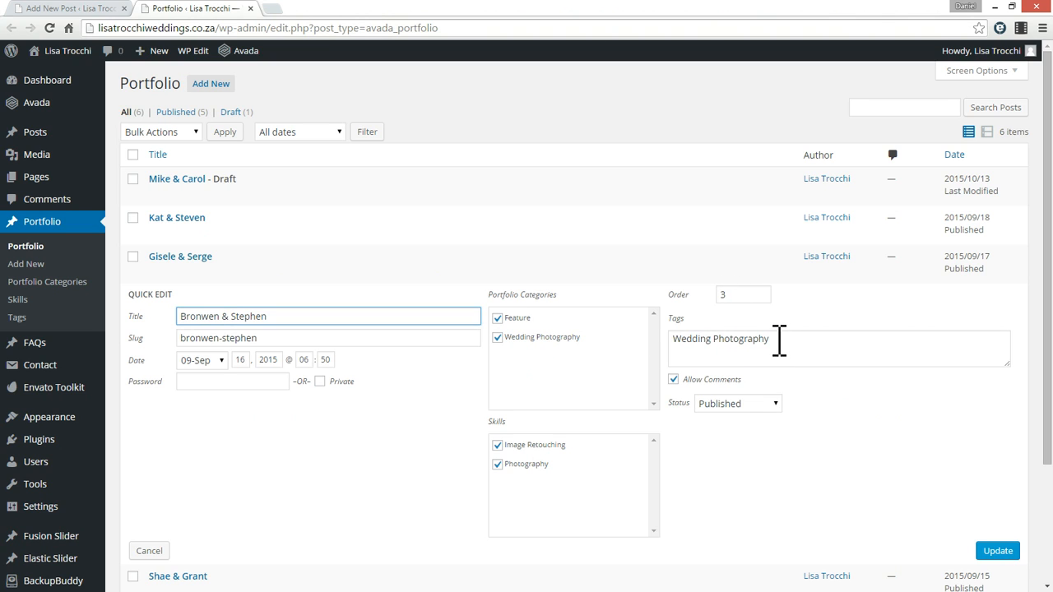
left_click(769, 404)
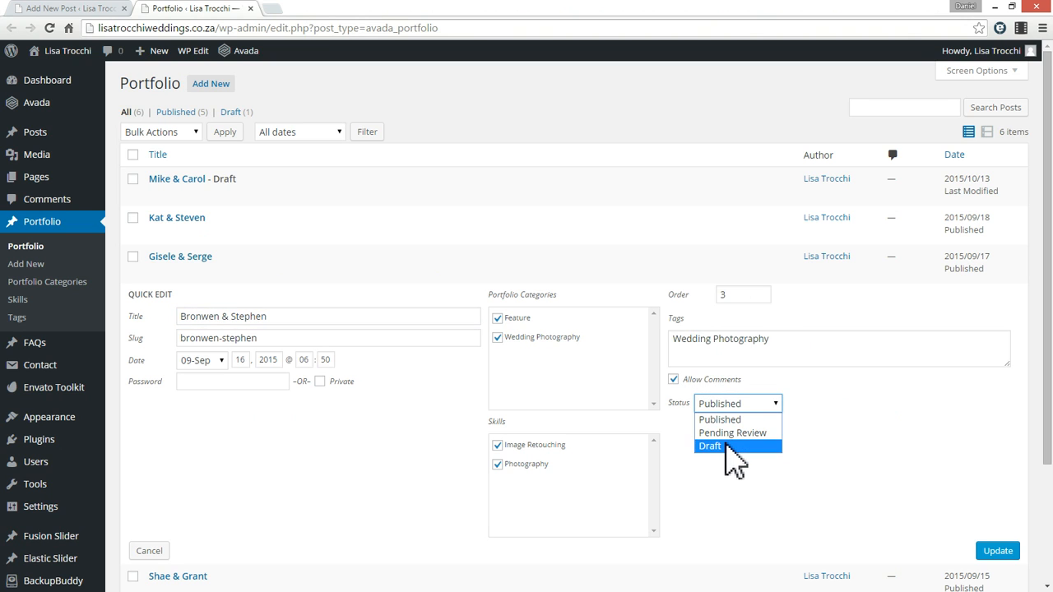
left_click(427, 465)
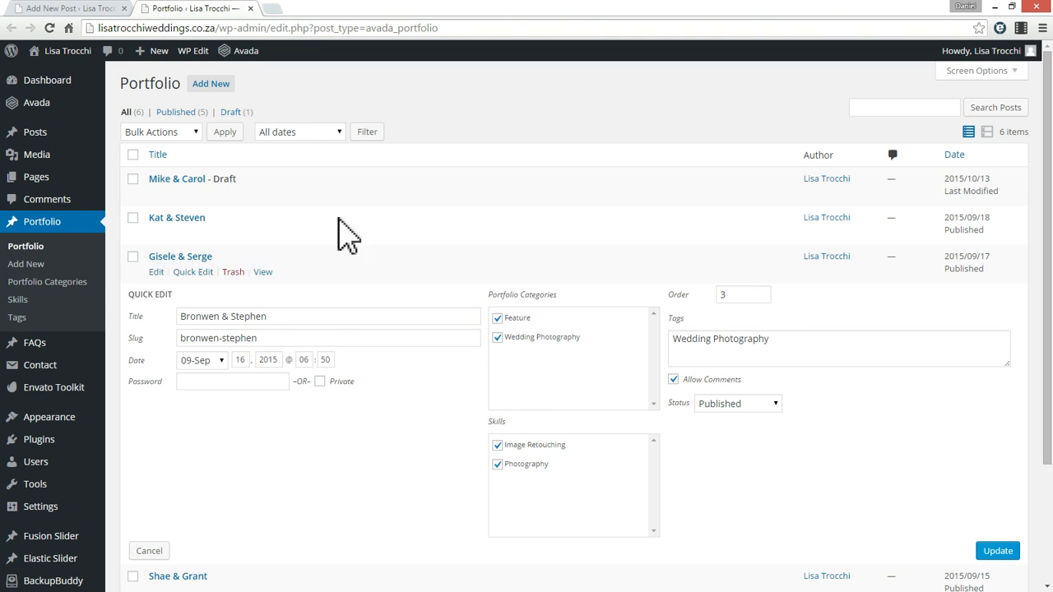
left_click_drag(290, 338, 165, 338)
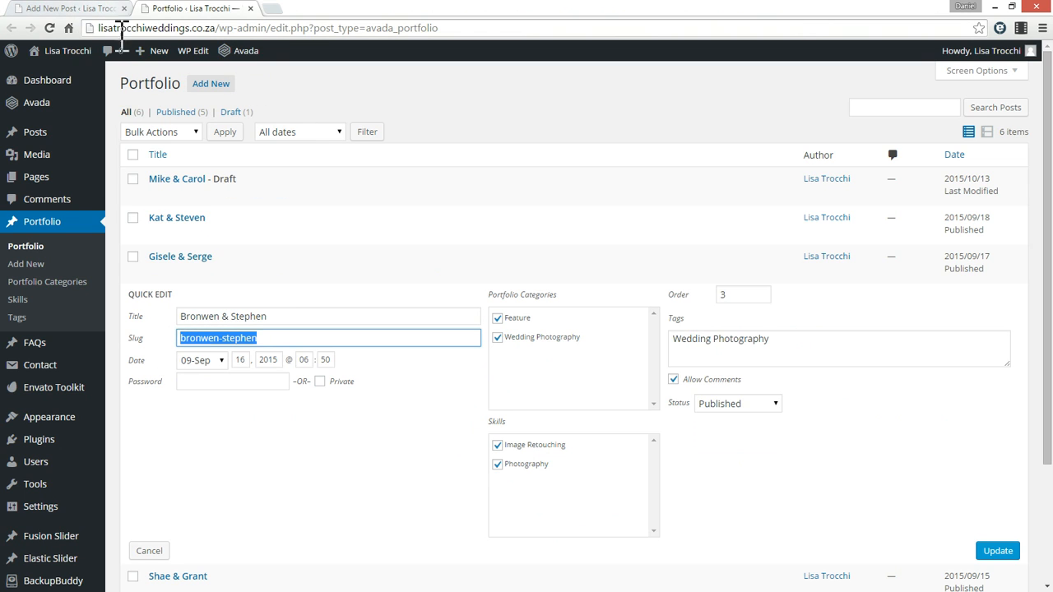
Open the live site in a separate browser tab and view a wedding portfolio item from the home page to check its address slug
mouse_move(68, 55)
middle_click(56, 74)
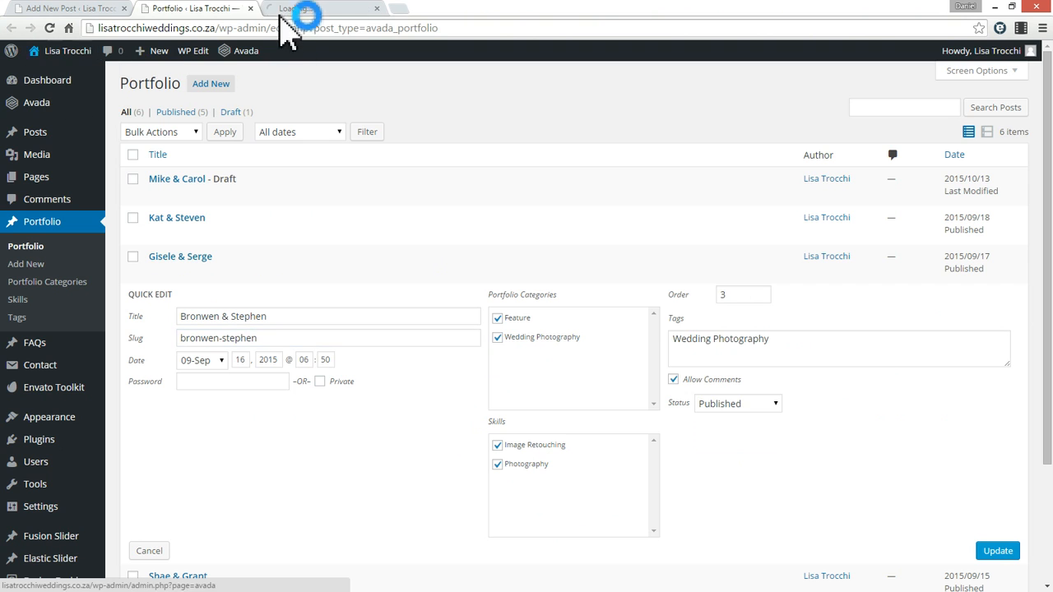
left_click(318, 10)
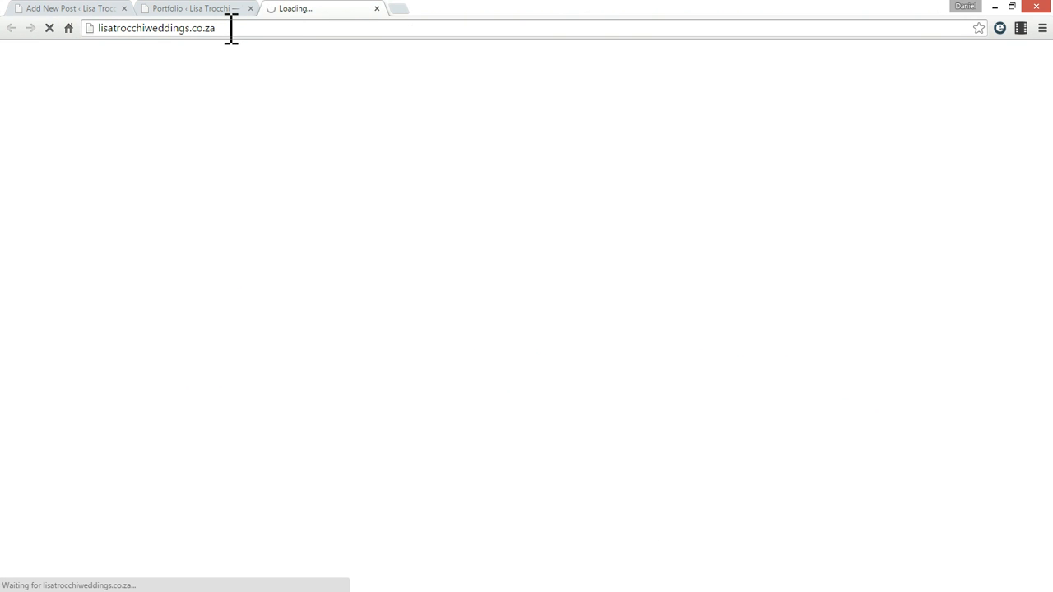
left_click(231, 28)
left_click(226, 28)
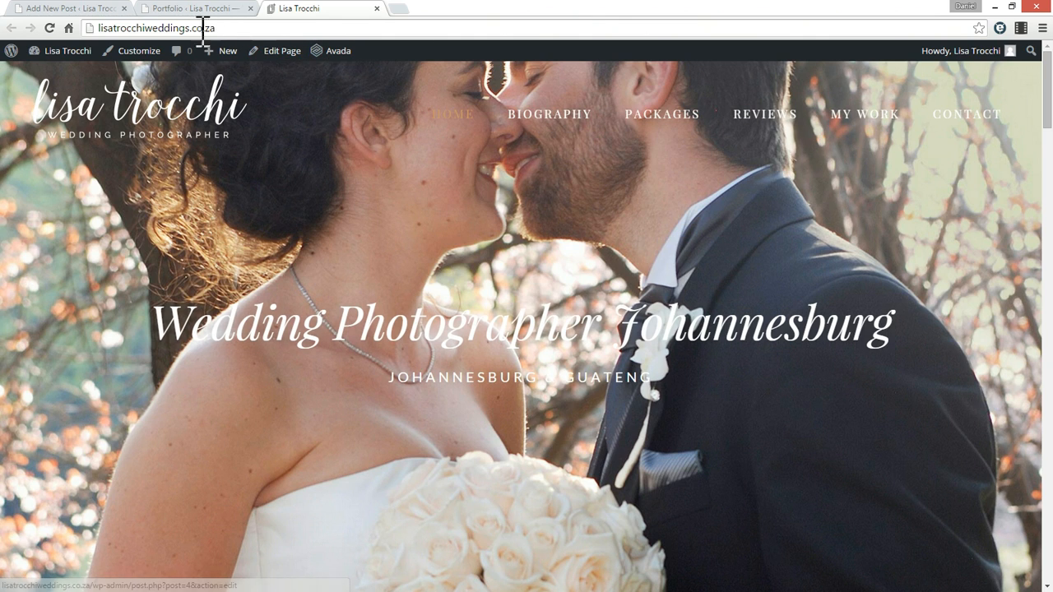
scroll(334, 164, "down", 15)
scroll(527, 193, "up", 5)
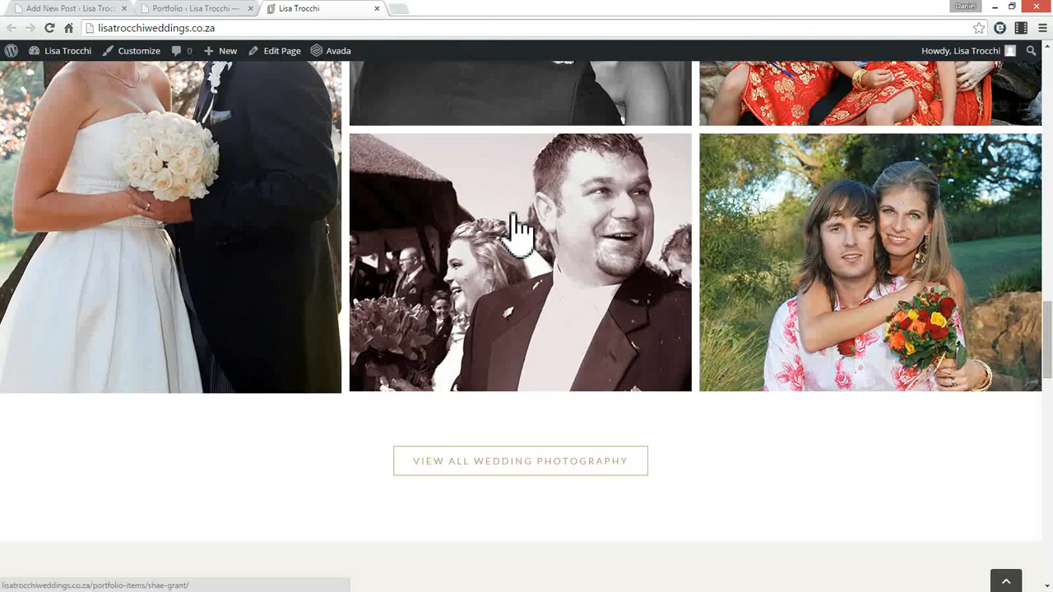
left_click(520, 312)
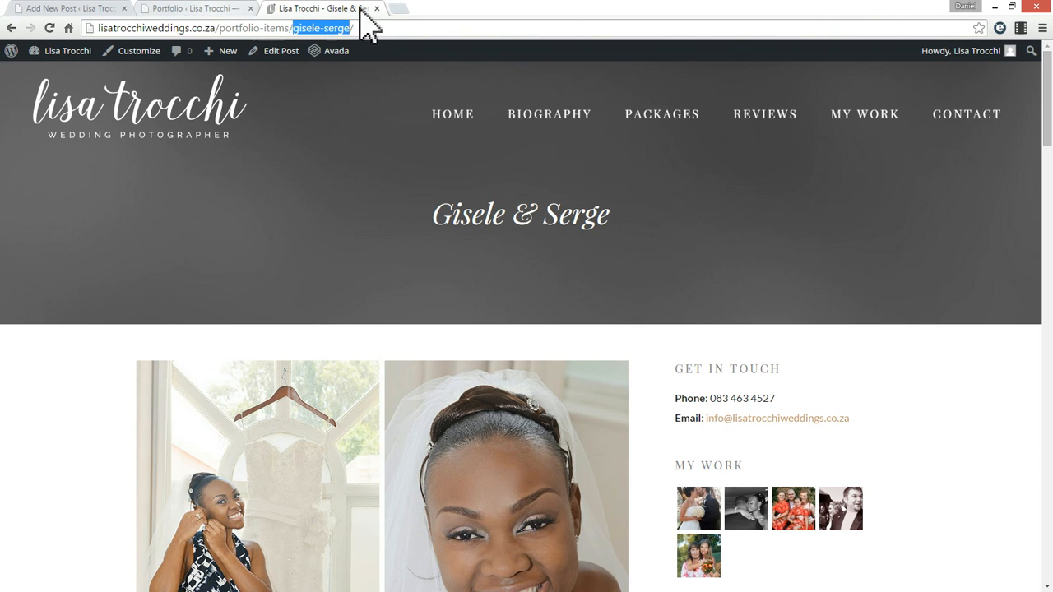
Return to the portfolio list and compare the quick-edited item's slug with its title
left_click(172, 8)
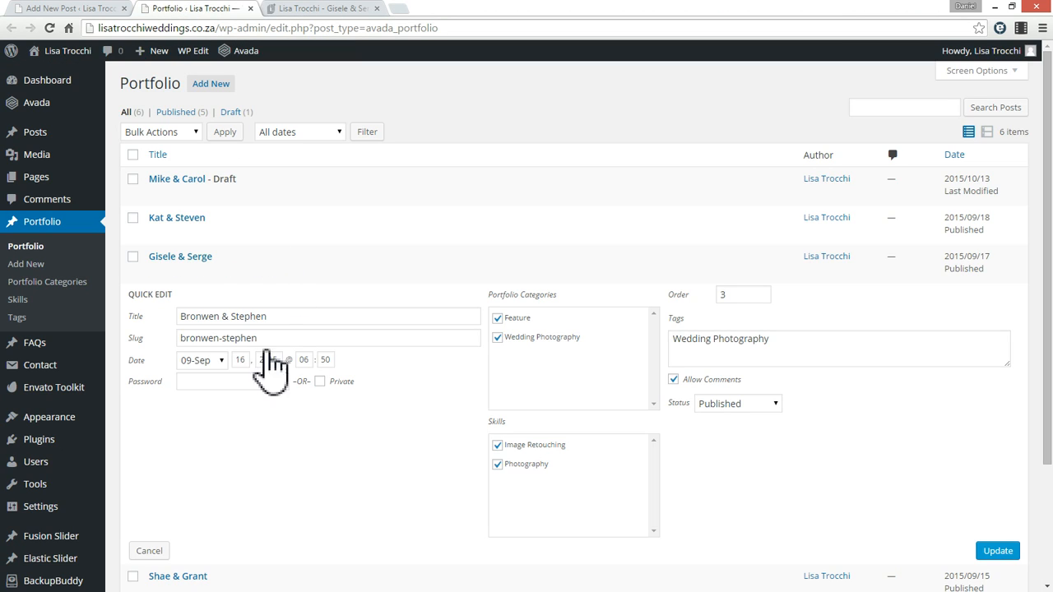
double_click(235, 338)
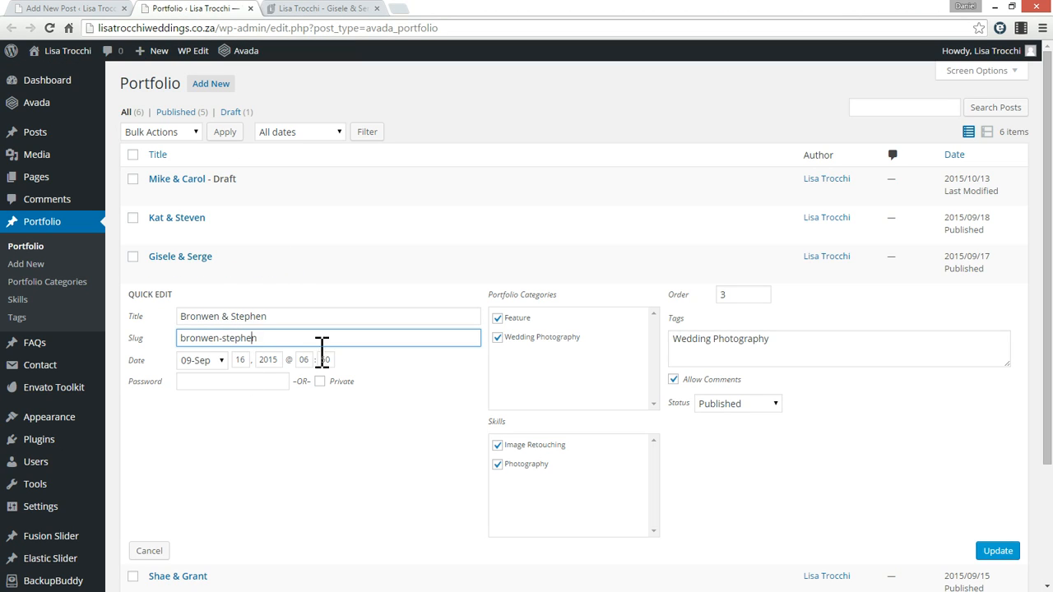
double_click(230, 317)
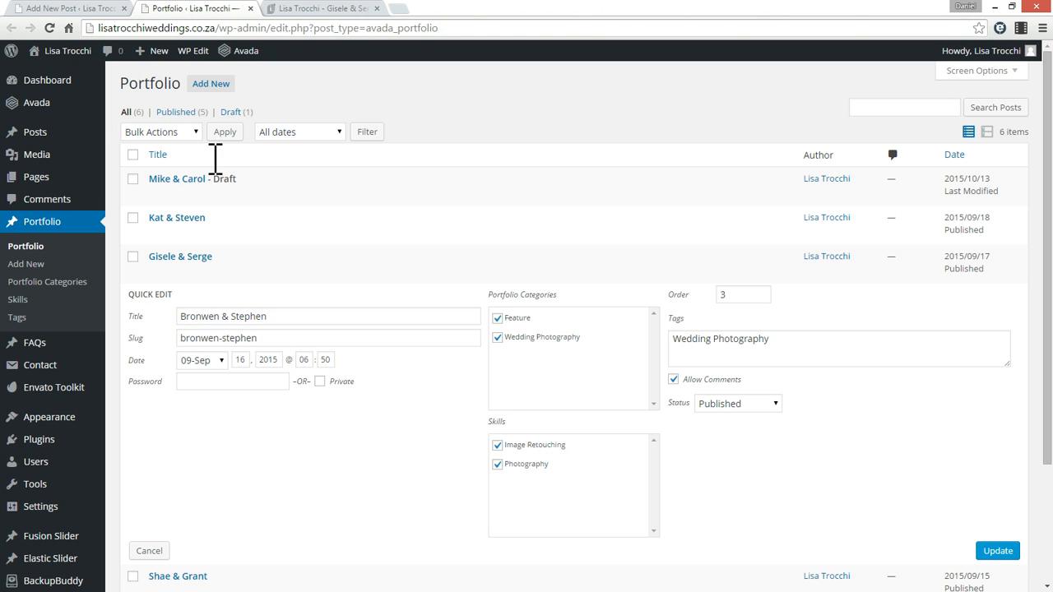
Assign the Wedding Photography portfolio category to the new portfolio post
left_click(66, 8)
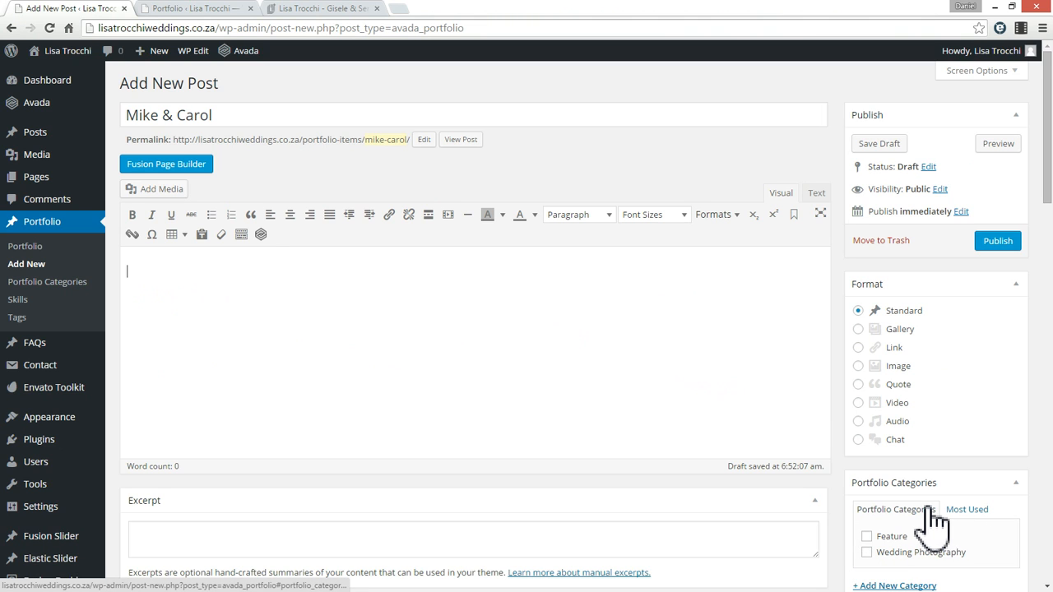
scroll(935, 522, "down", 1)
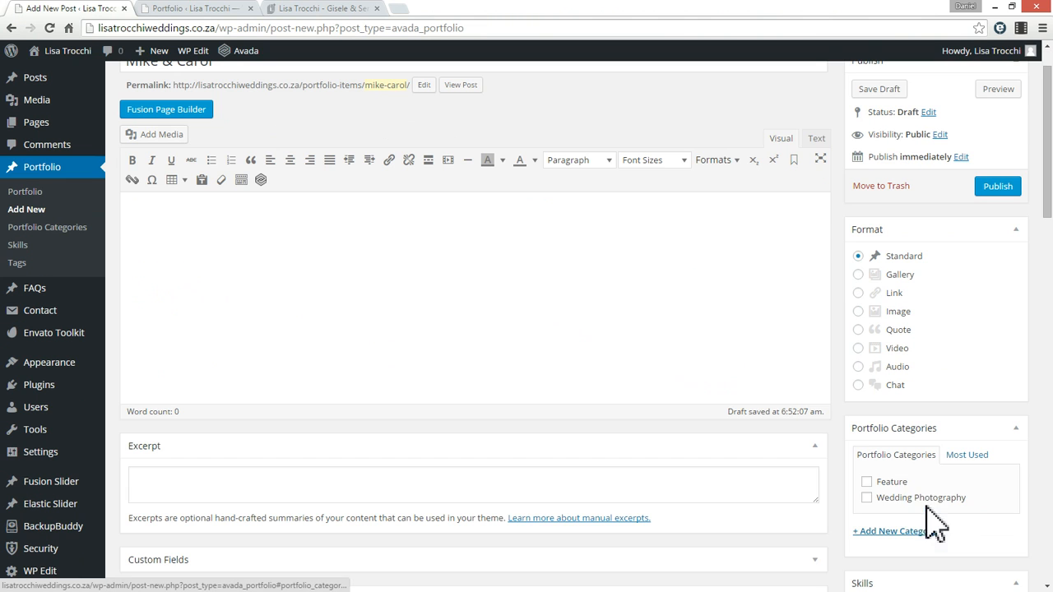
left_click(867, 498)
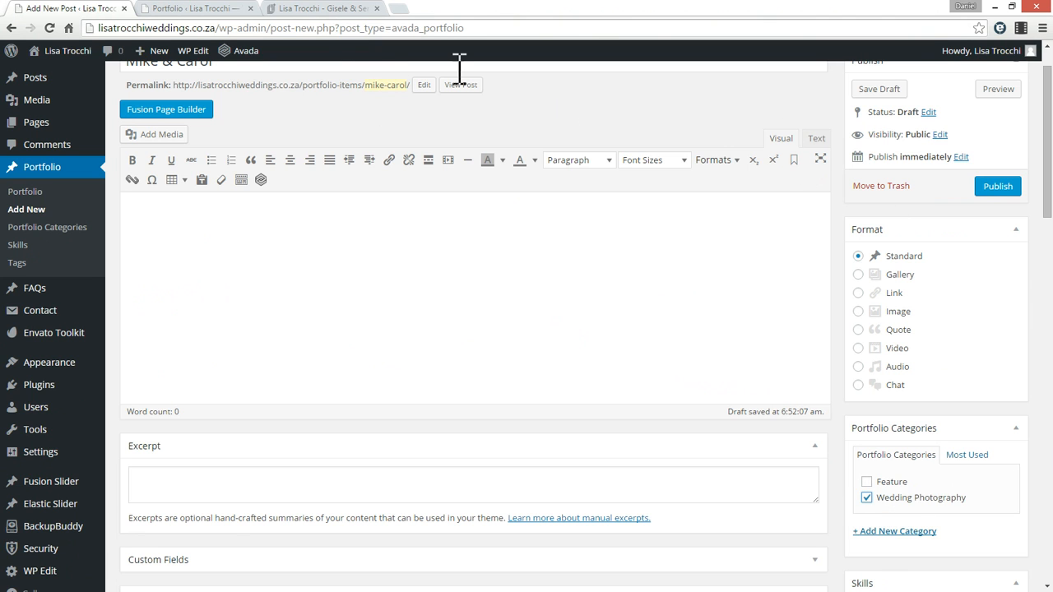
Go to the live site's home page and examine the portfolio items shown under Wedding Photography Highlights
left_click(280, 8)
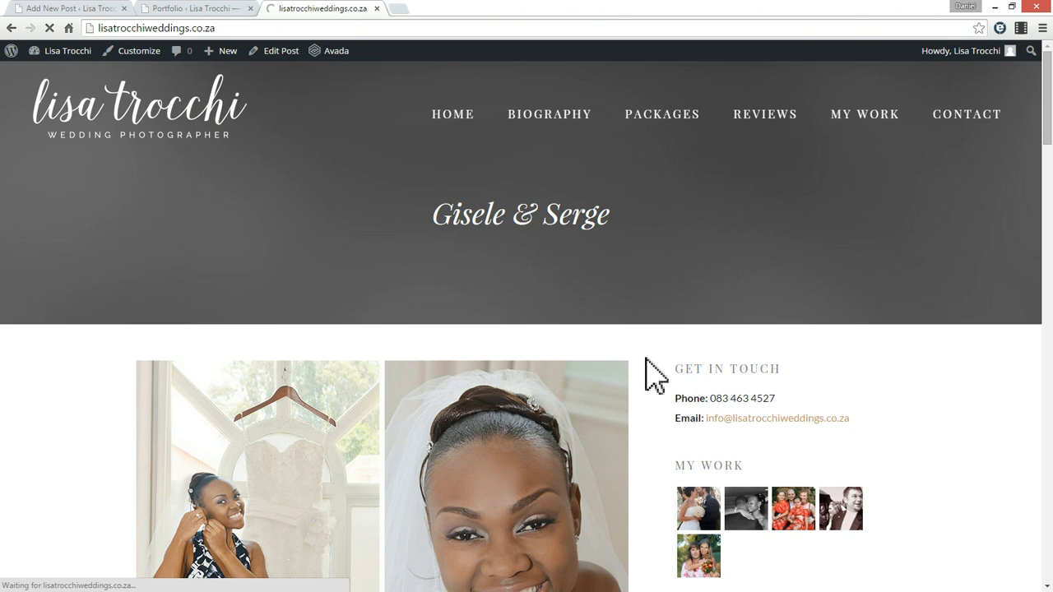
scroll(753, 394, "down", 10)
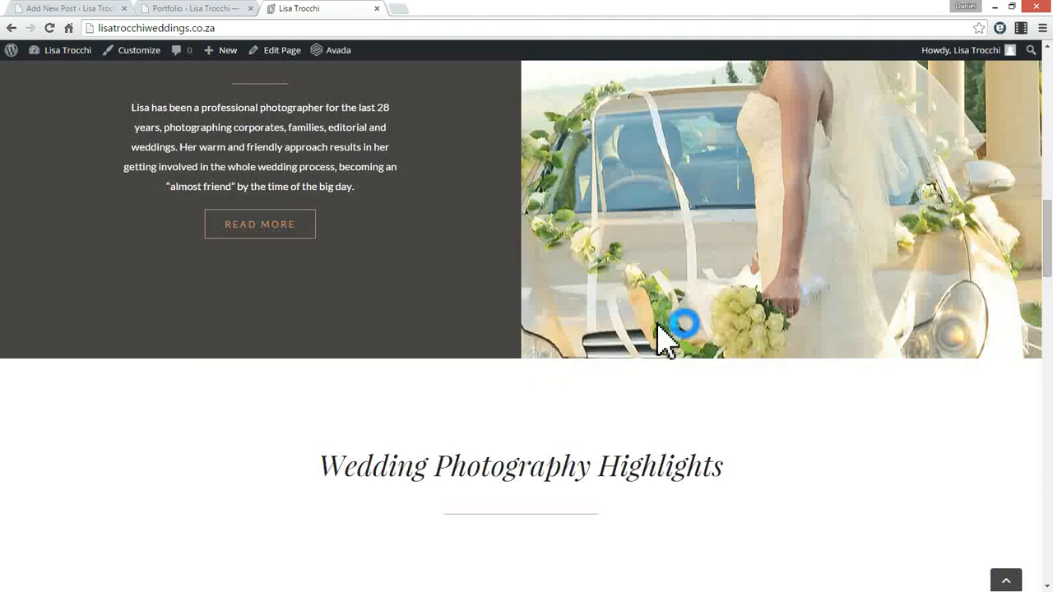
scroll(665, 337, "down", 1)
scroll(593, 442, "down", 1)
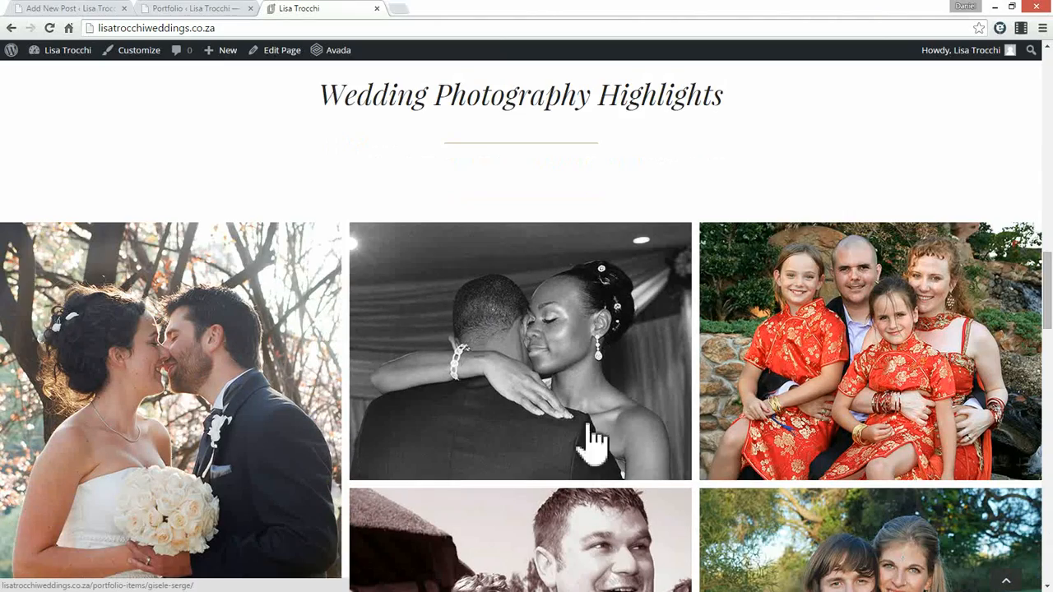
scroll(601, 387, "down", 1)
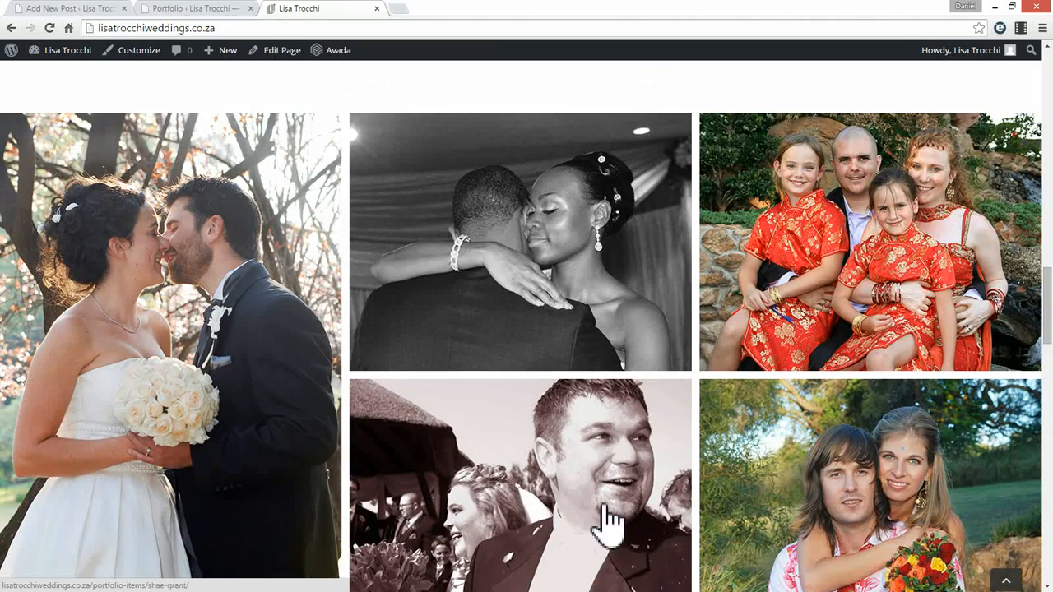
scroll(630, 370, "down", 1)
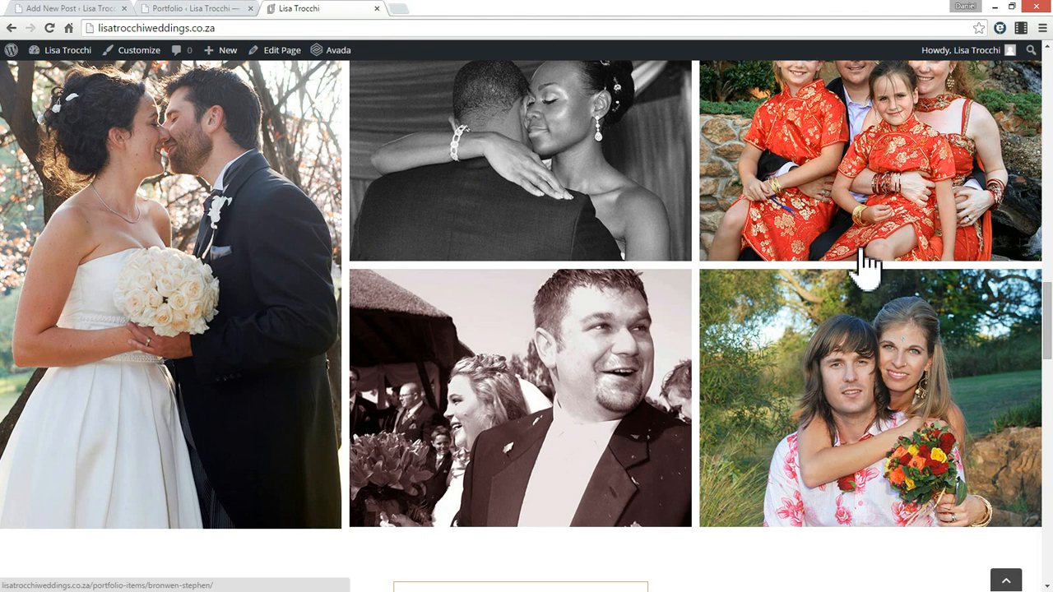
scroll(862, 264, "up", 1)
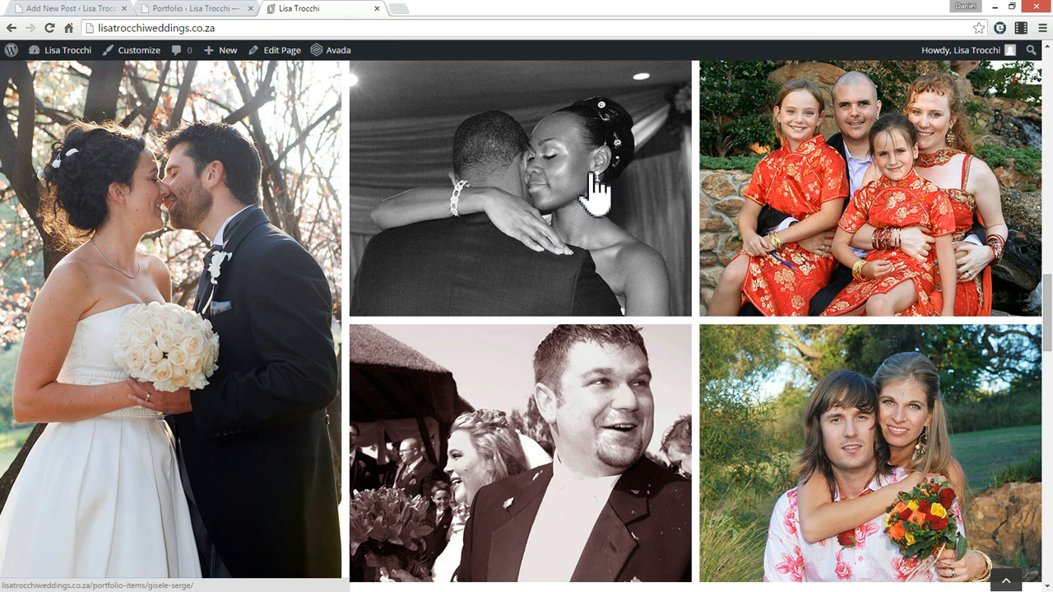
scroll(444, 123, "up", 1)
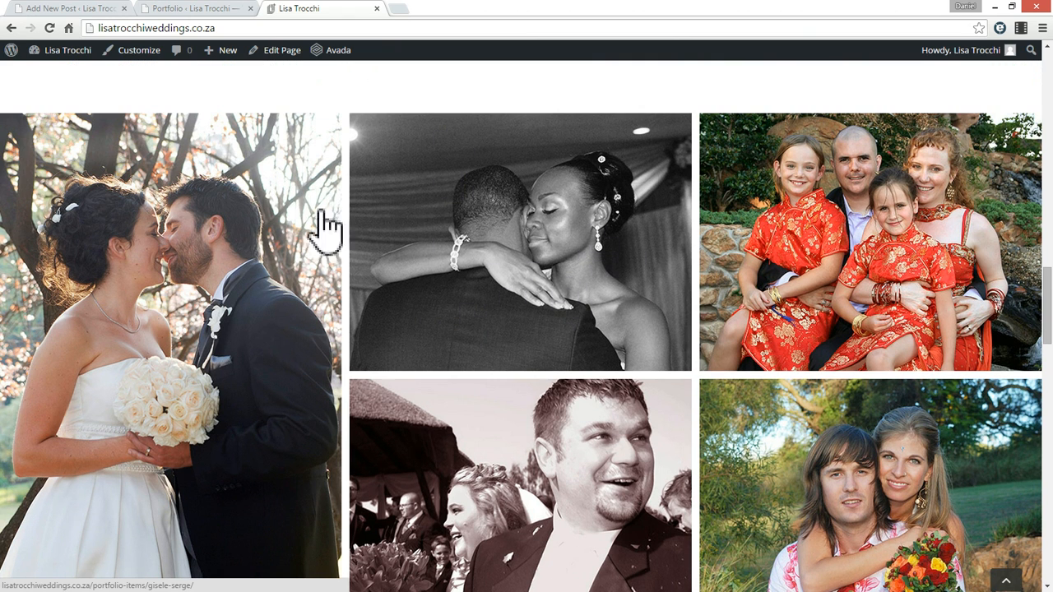
Close the portfolio list page without saving the quick edit and return to the new portfolio post
left_click(188, 10)
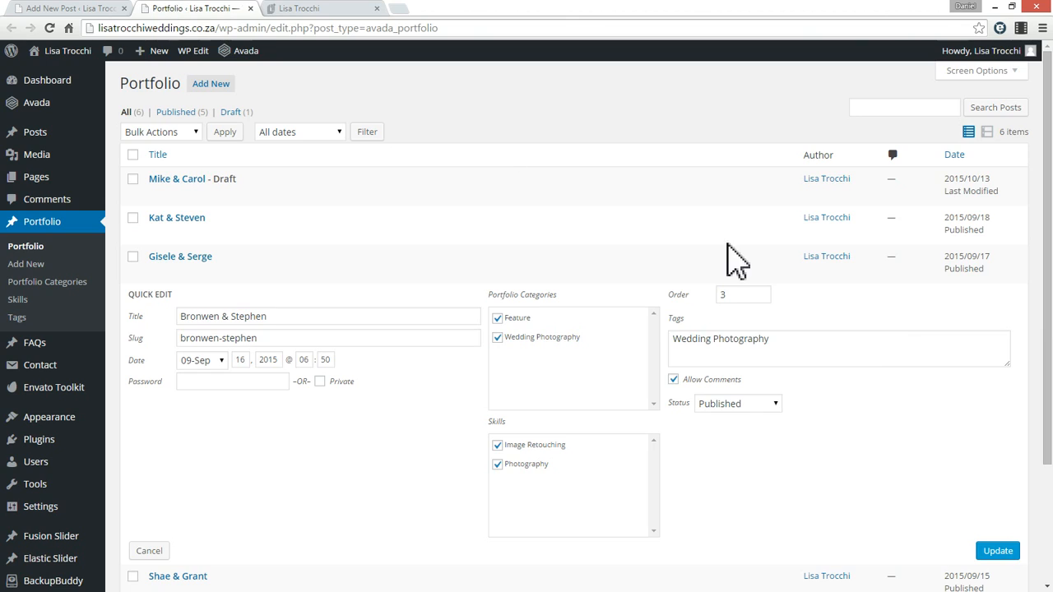
left_click(250, 8)
left_click(76, 8)
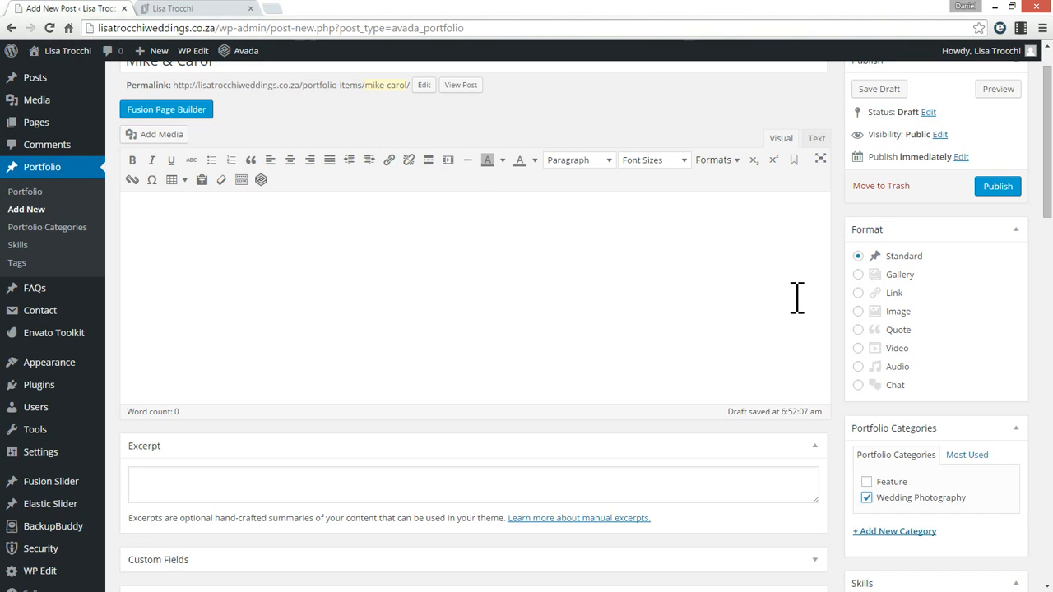
Review the new post's sidebar settings down to the featured images and examine the live page of the second highlighted portfolio item
scroll(996, 461, "down", 3)
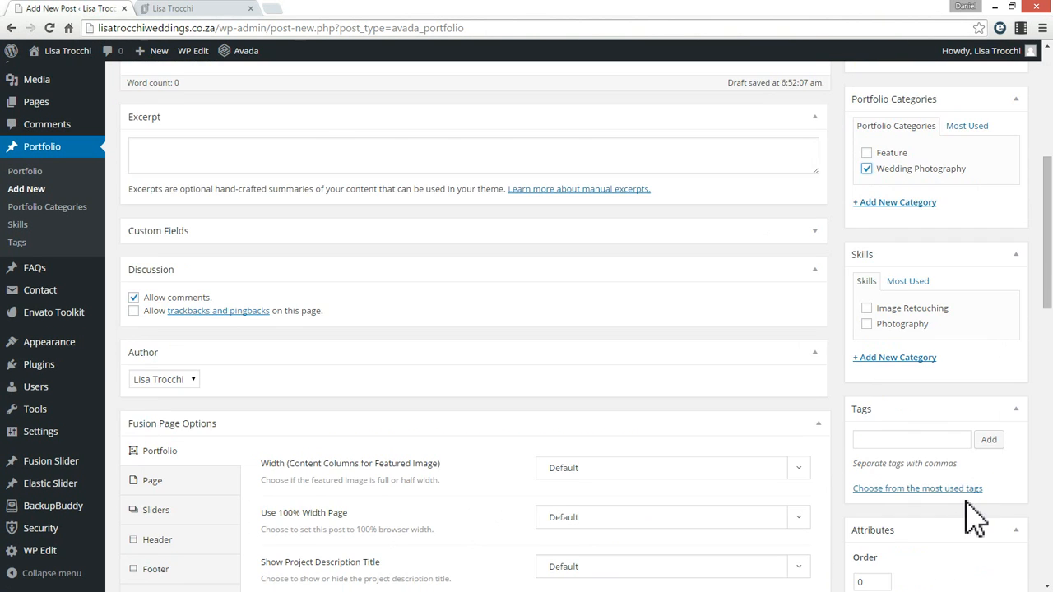
scroll(975, 518, "down", 3)
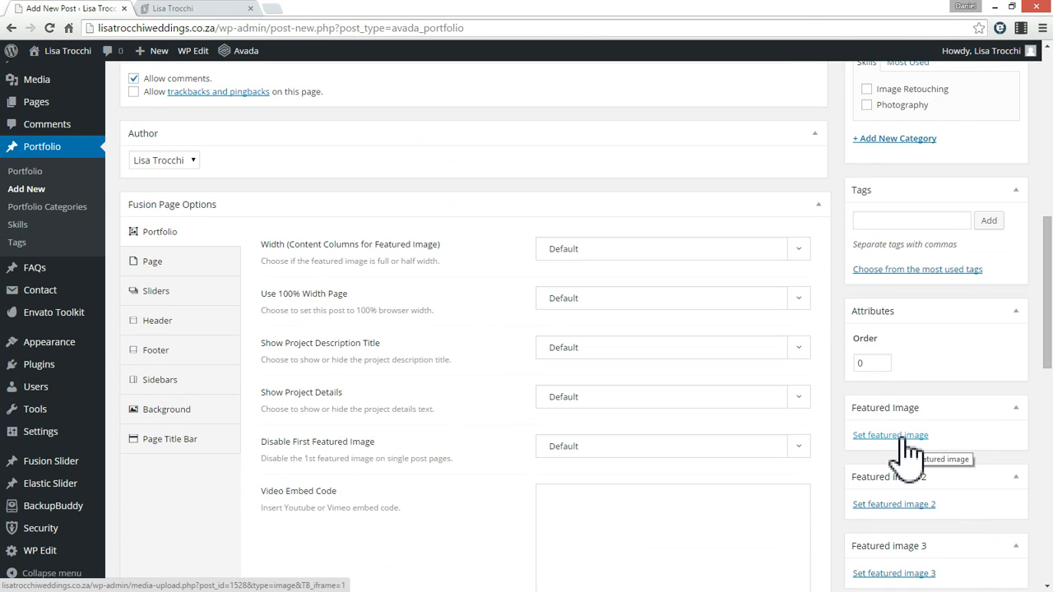
left_click(176, 10)
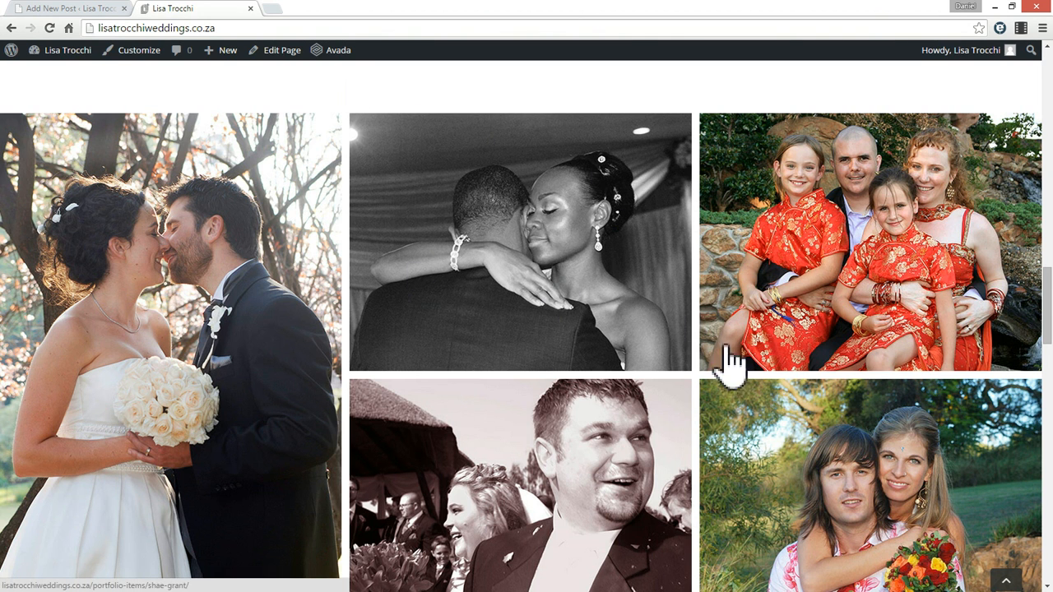
scroll(647, 341, "up", 1)
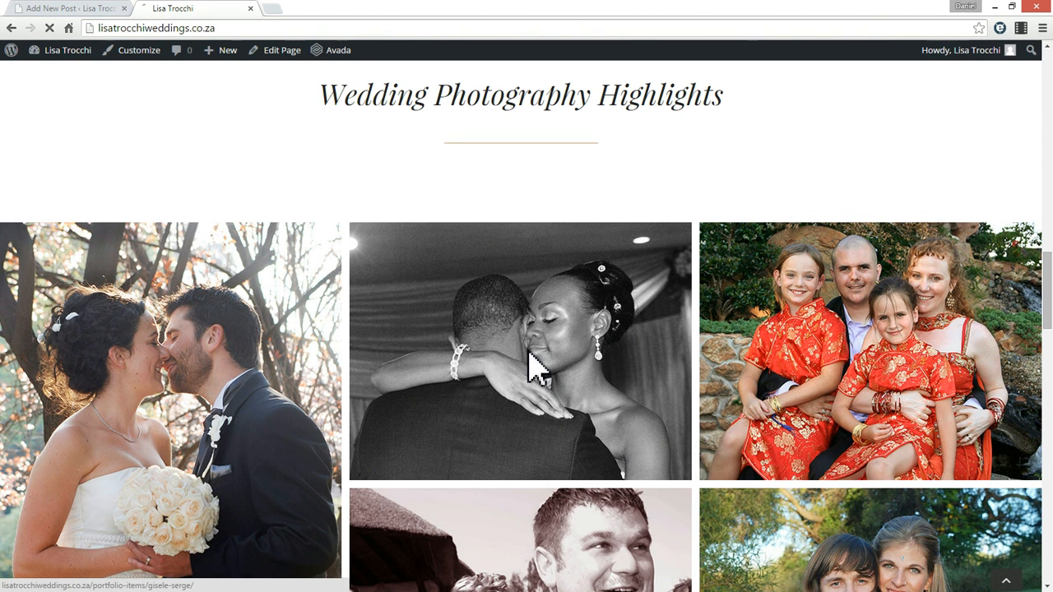
left_click(687, 403)
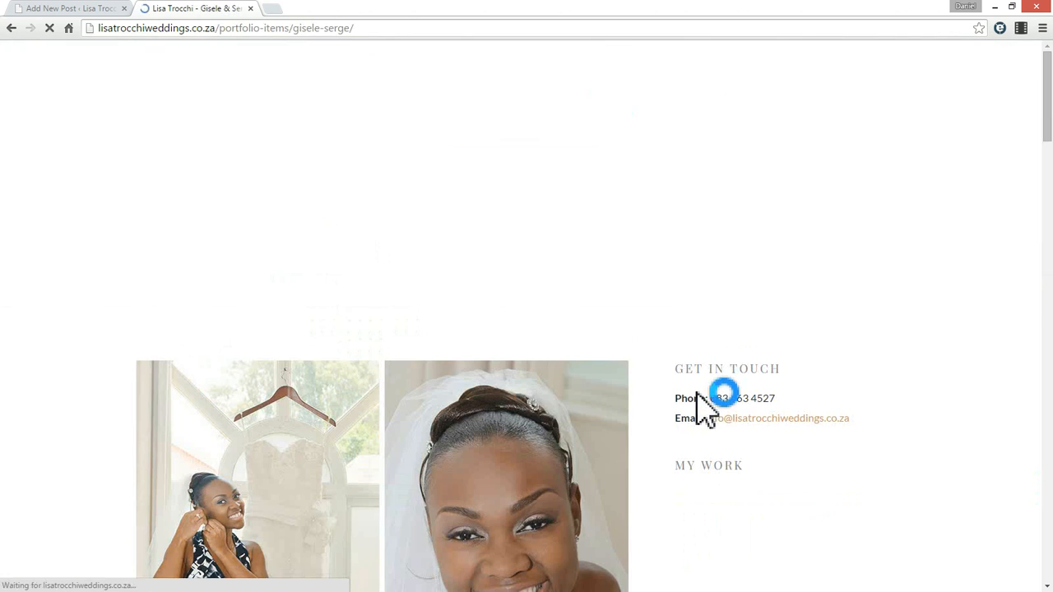
scroll(693, 407, "down", 20)
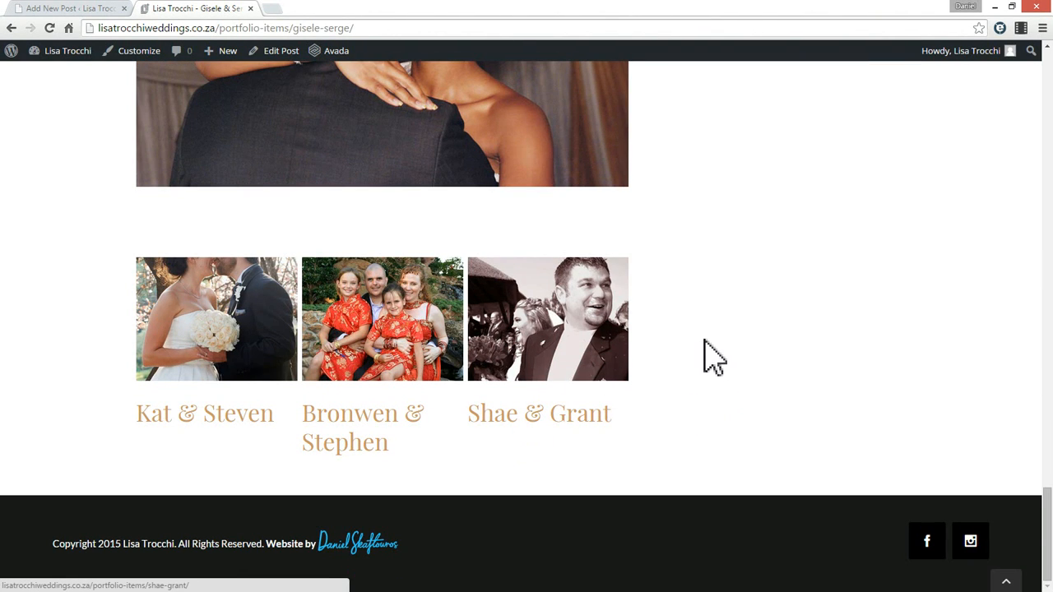
Check the Skills options of the new post and compare them with the live portfolio item's page
left_click(61, 8)
scroll(930, 411, "up", 4)
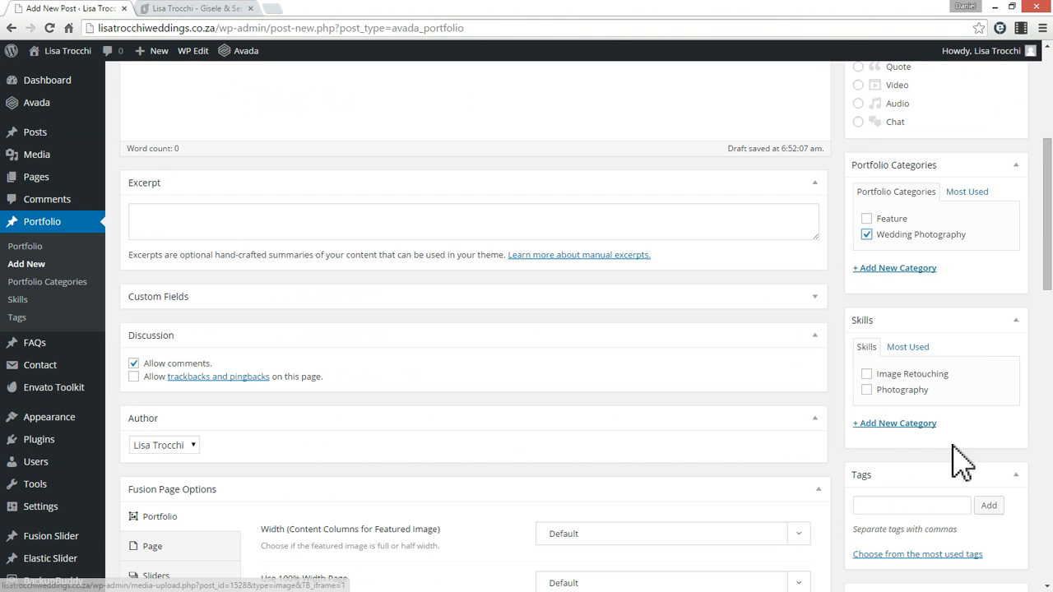
left_click_drag(1042, 267, 1041, 288)
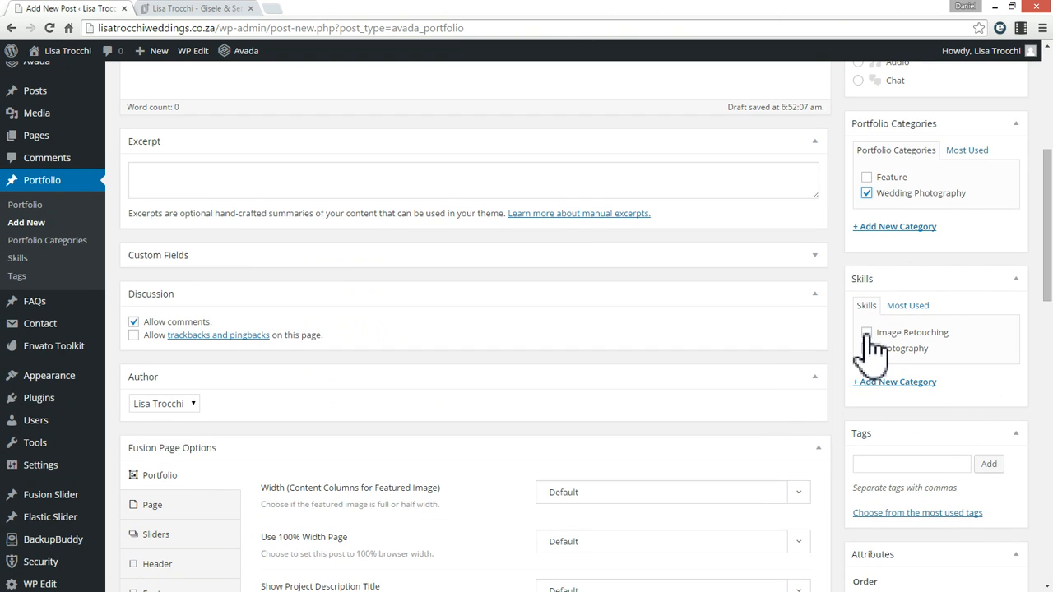
left_click(224, 10)
scroll(743, 353, "up", 20)
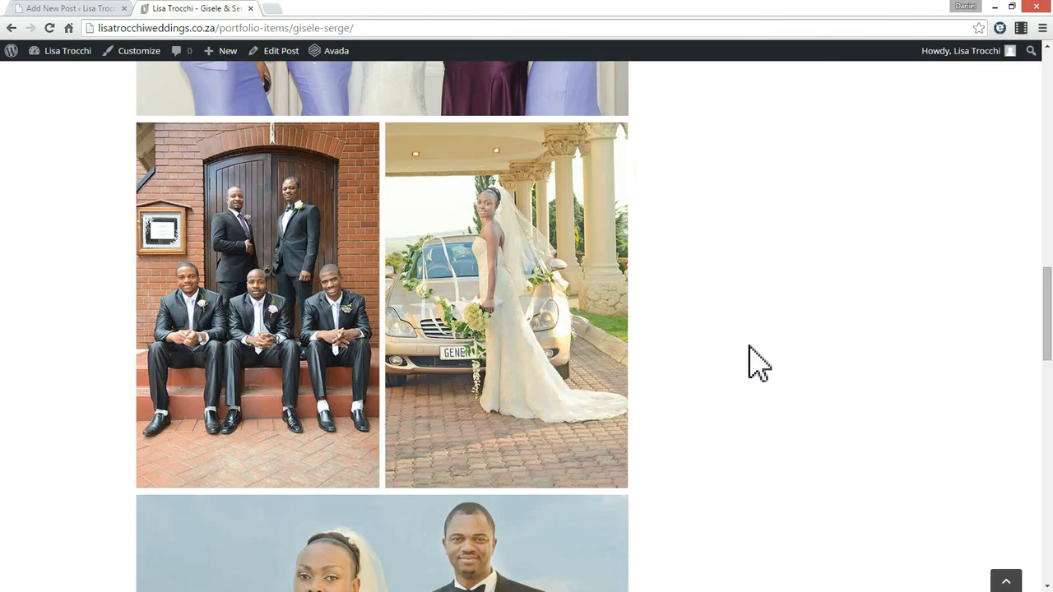
scroll(837, 380, "down", 6)
scroll(793, 313, "up", 2)
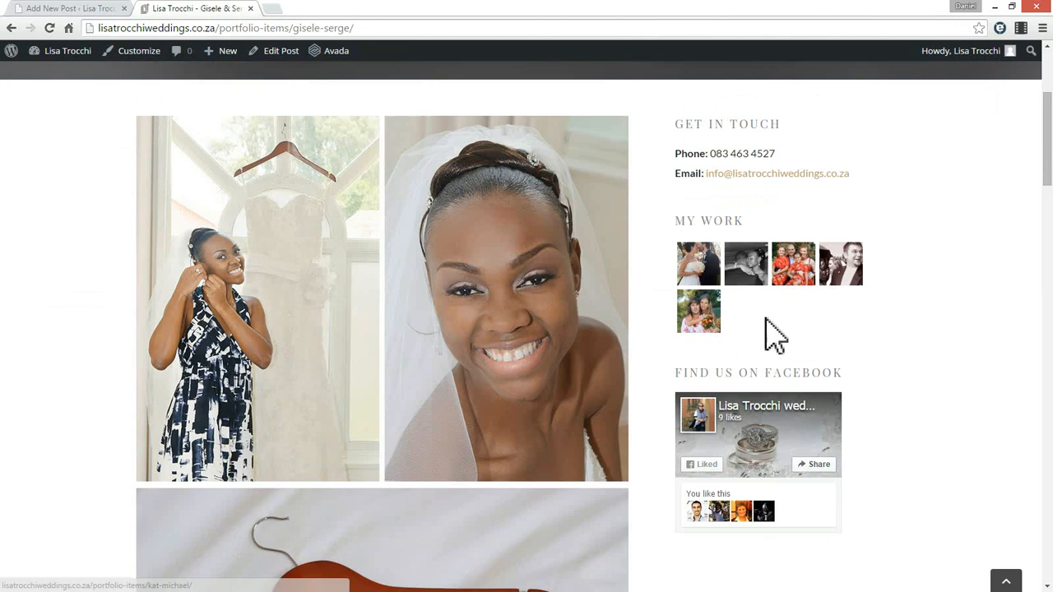
Locate the Tags setting of the new post and look through the live portfolio item's page for where tags would appear
left_click(76, 10)
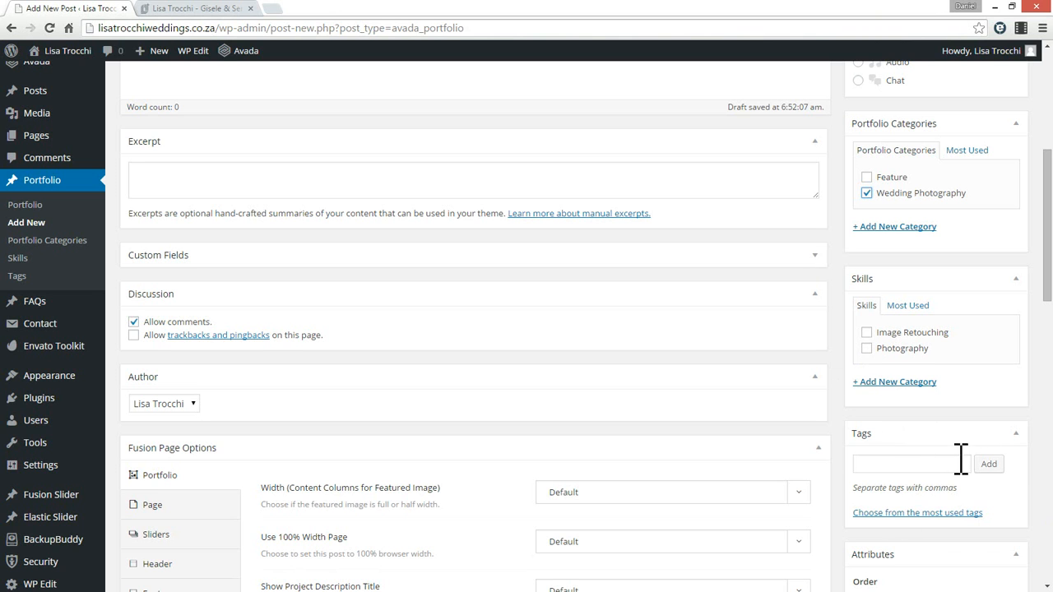
scroll(960, 470, "down", 3)
left_click(198, 10)
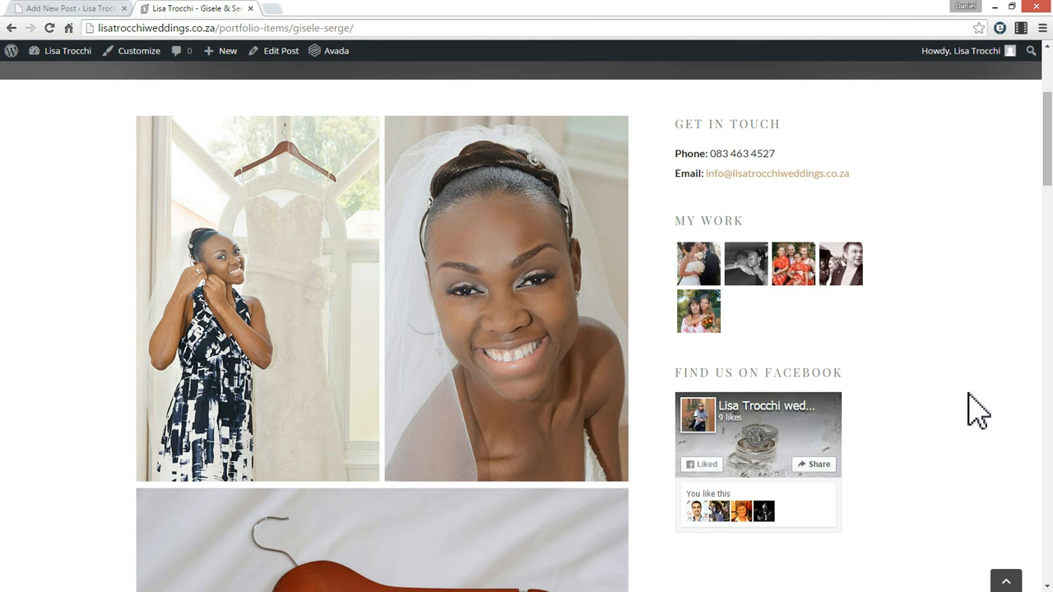
scroll(848, 487, "down", 12)
scroll(836, 482, "up", 15)
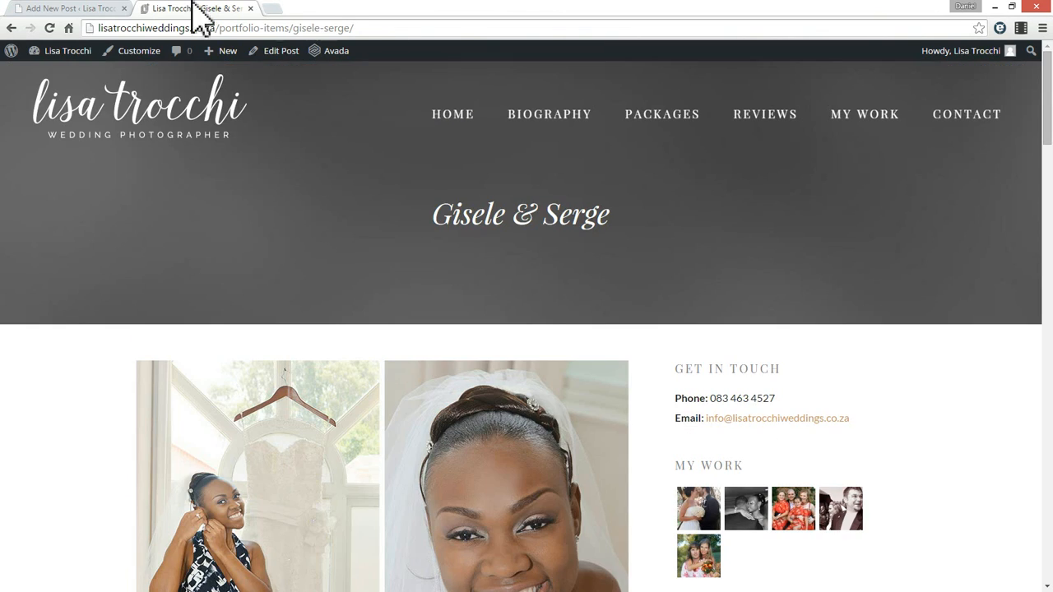
Return to the new portfolio post and clear the trial tags from its Tags setting
left_click(103, 8)
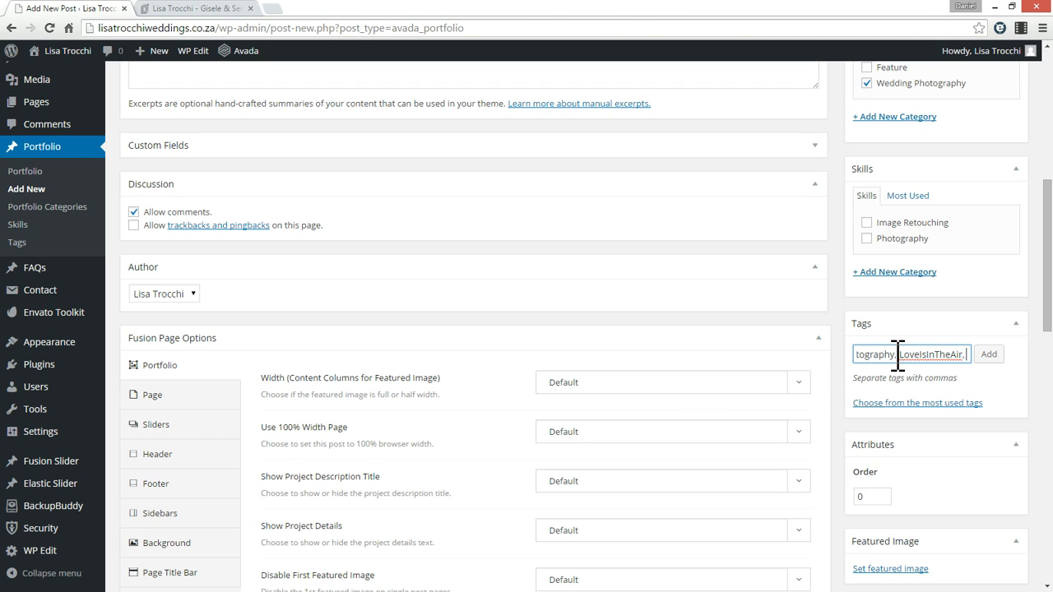
key("ctrl+a")
key("ctrl+x")
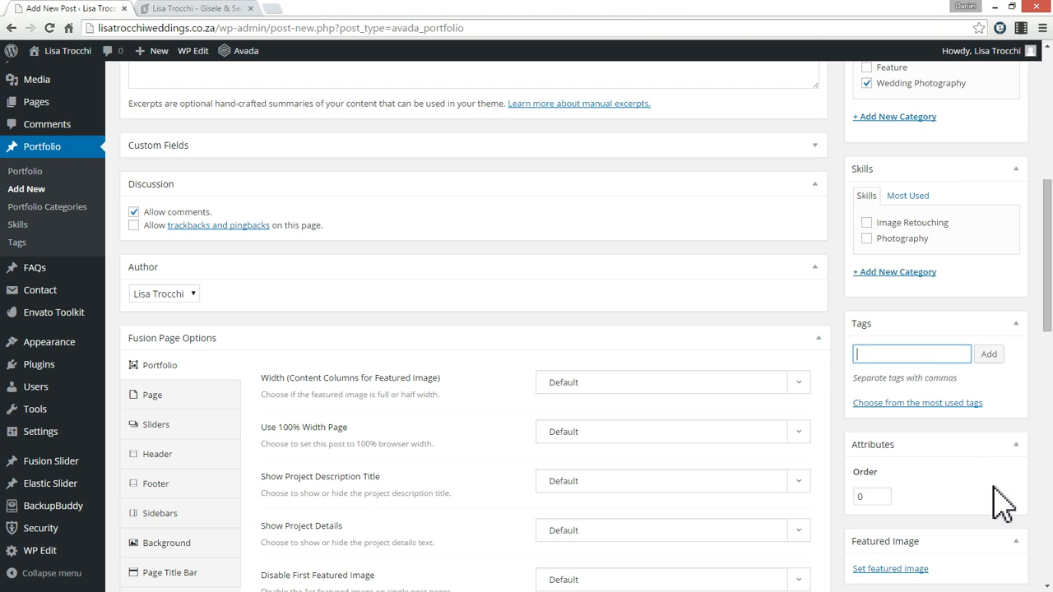
Check the Order attribute of the new post and open the live site's home page for comparison
scroll(943, 500, "down", 2)
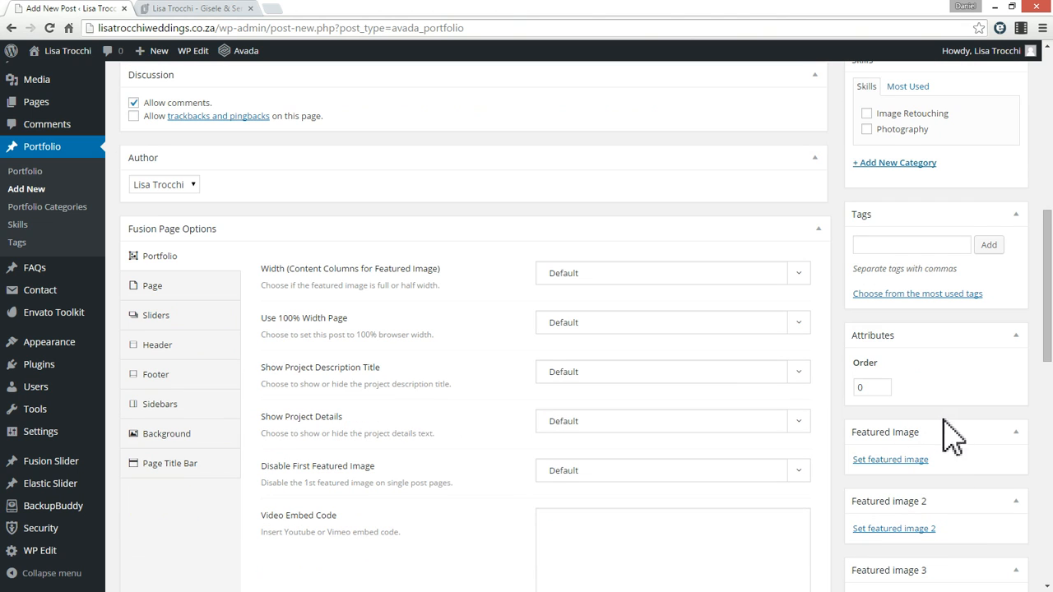
left_click(207, 8)
left_click(454, 115)
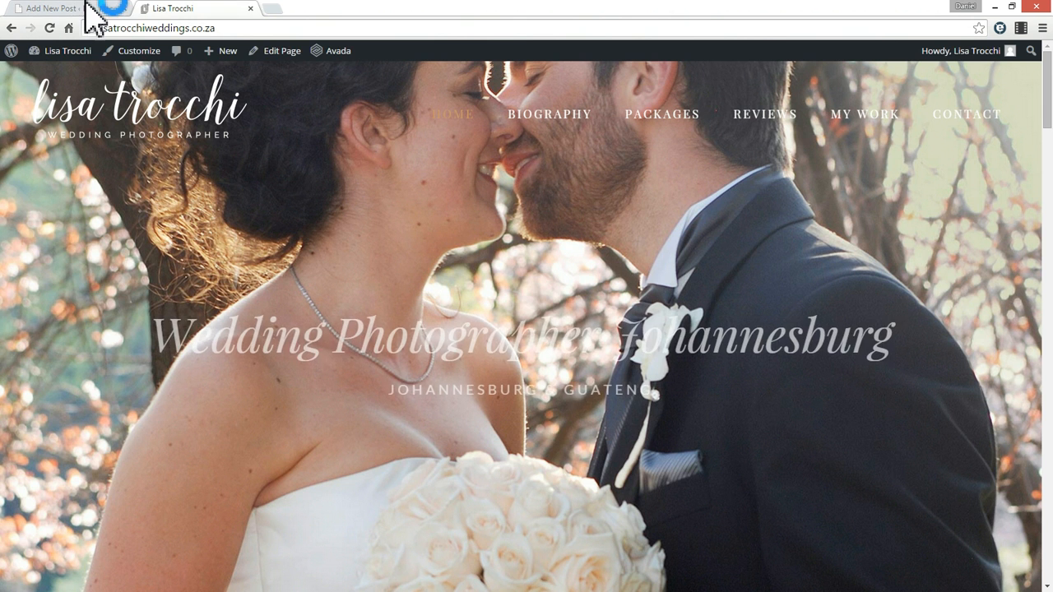
left_click(66, 8)
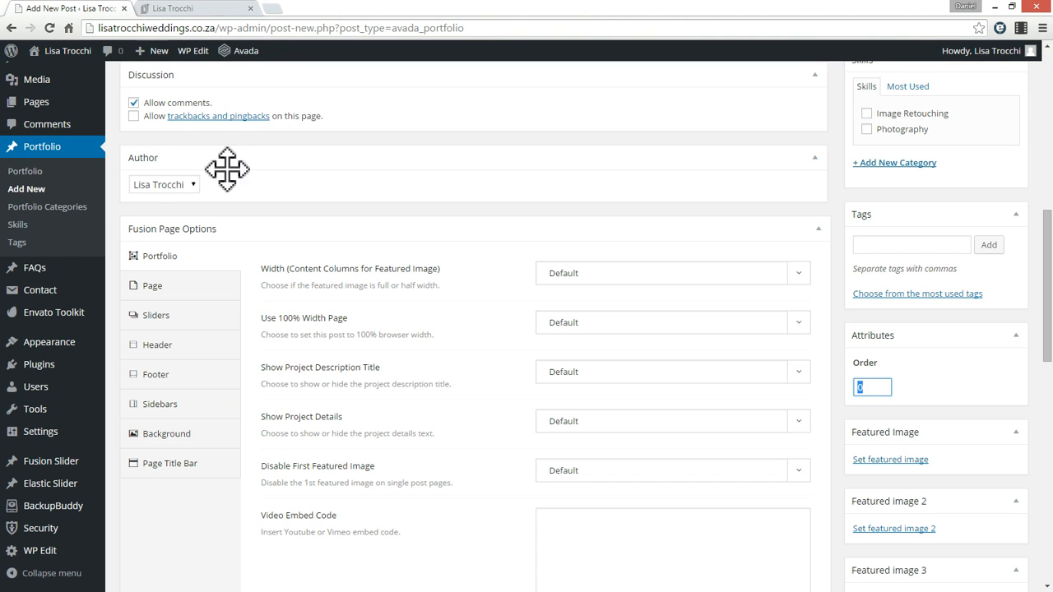
Open the portfolio list in a separate tab, compare it with the live home page, and return to the new post
middle_click(30, 172)
left_click(223, 10)
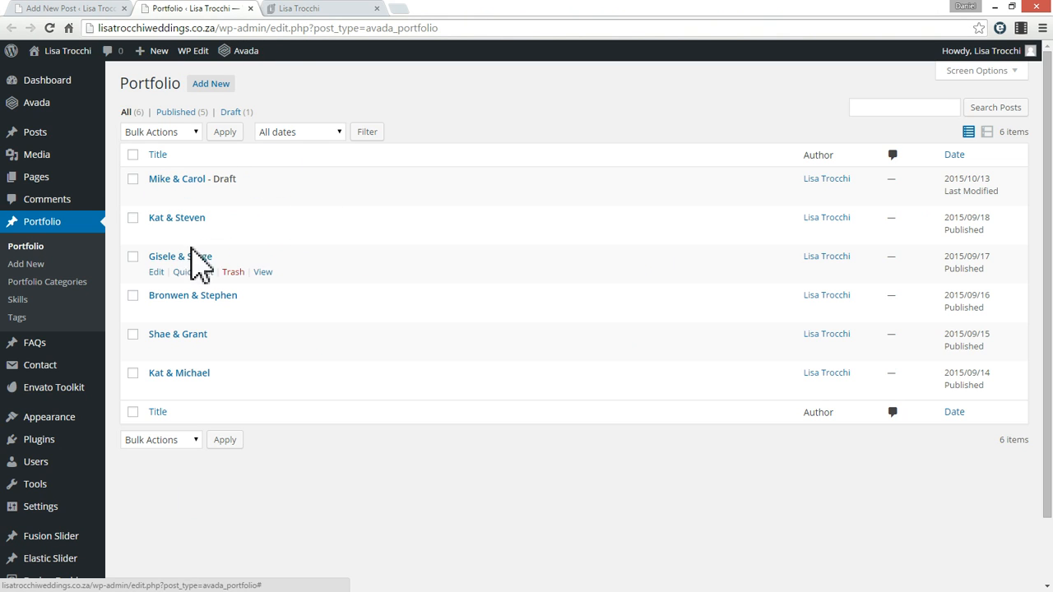
left_click(305, 10)
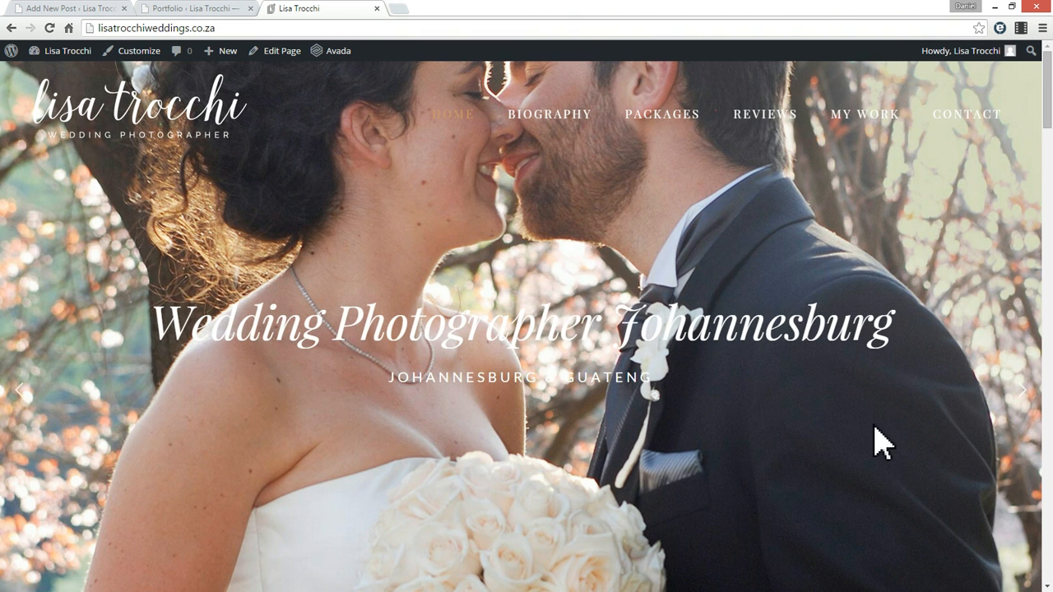
left_click(82, 10)
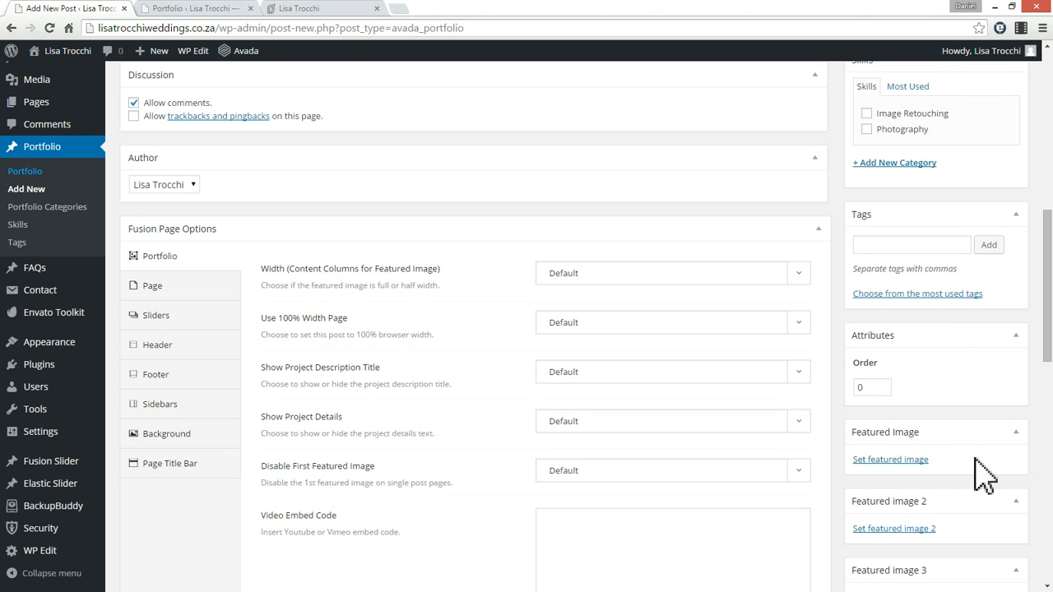
Upload ds-logo-thumbnail-blue-bg from the Thumbnails folder as an image for the new post's first featured image
scroll(919, 437, "down", 1)
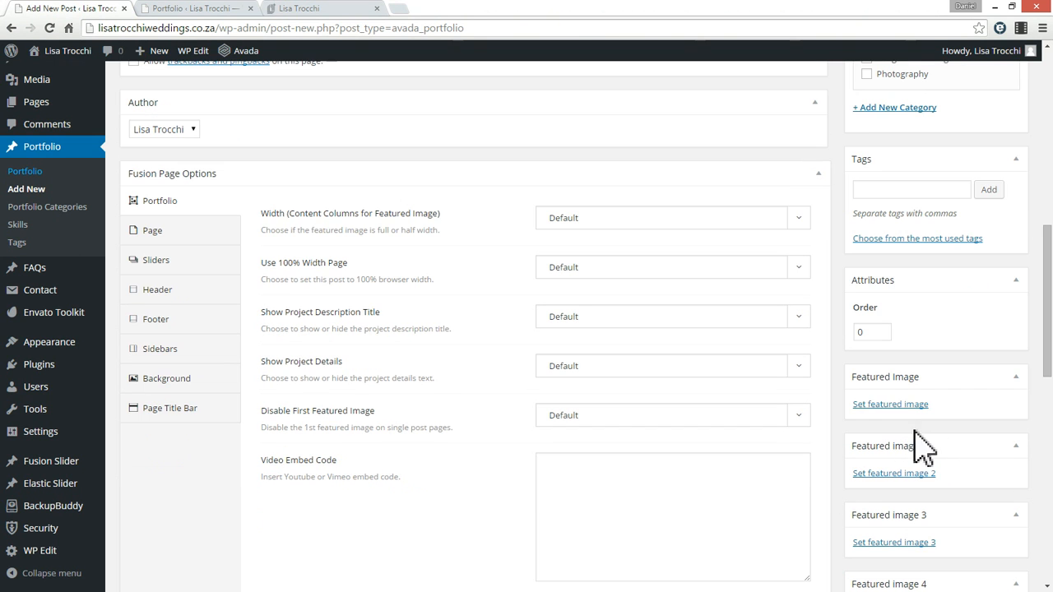
left_click(891, 404)
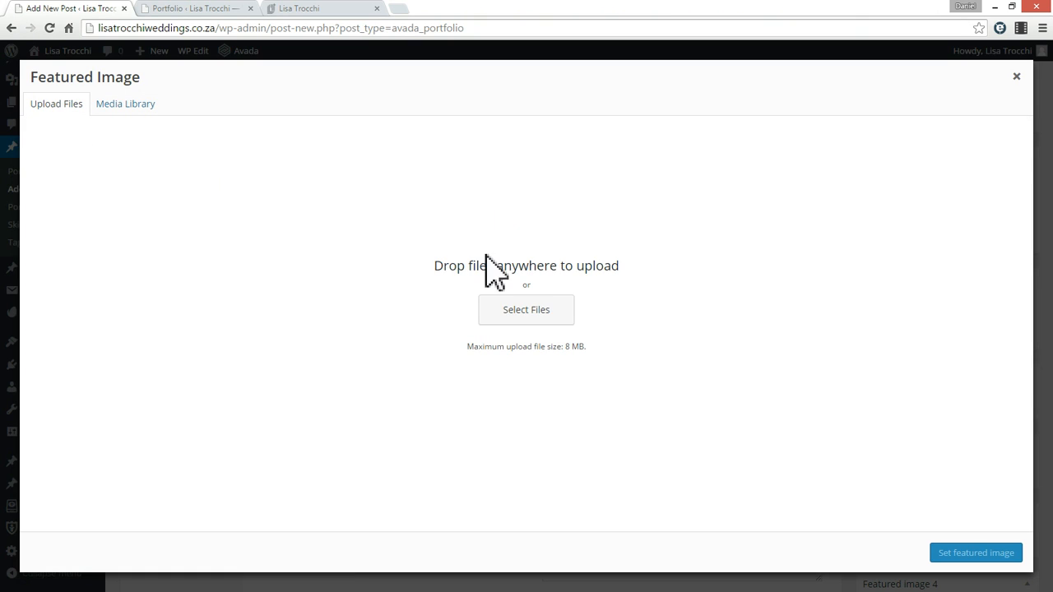
left_click(528, 322)
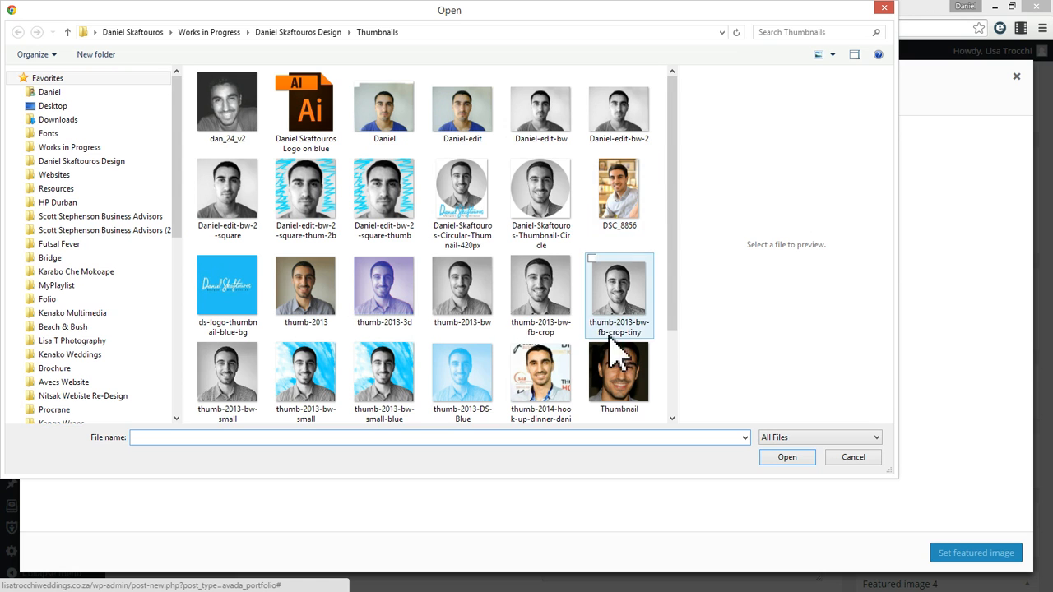
left_click(231, 303)
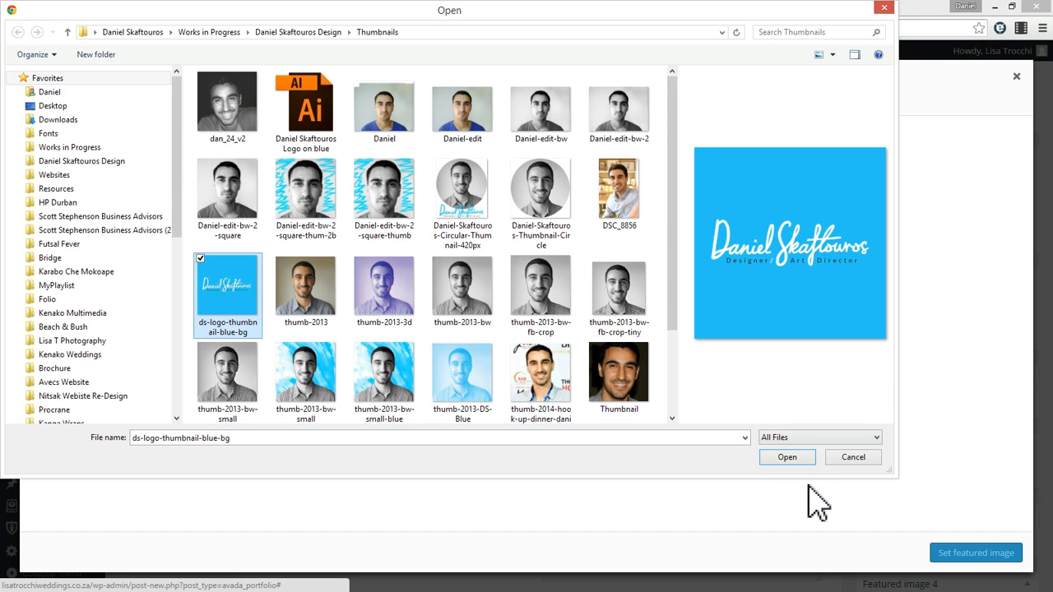
left_click(789, 467)
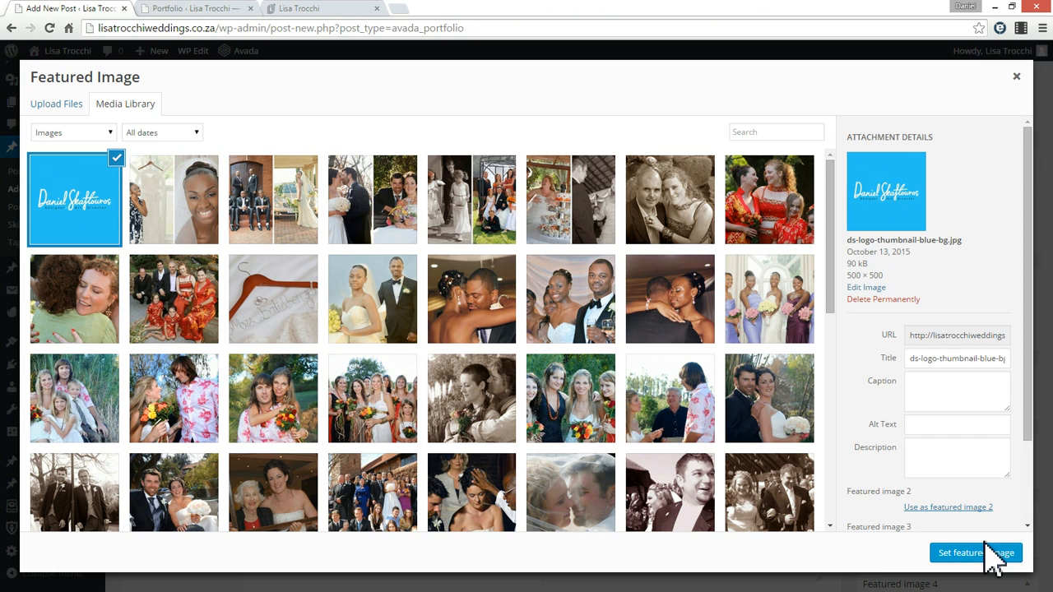
Replace the uploaded image's title with the designer's full name followed by "Logo"
scroll(955, 428, "down", 2)
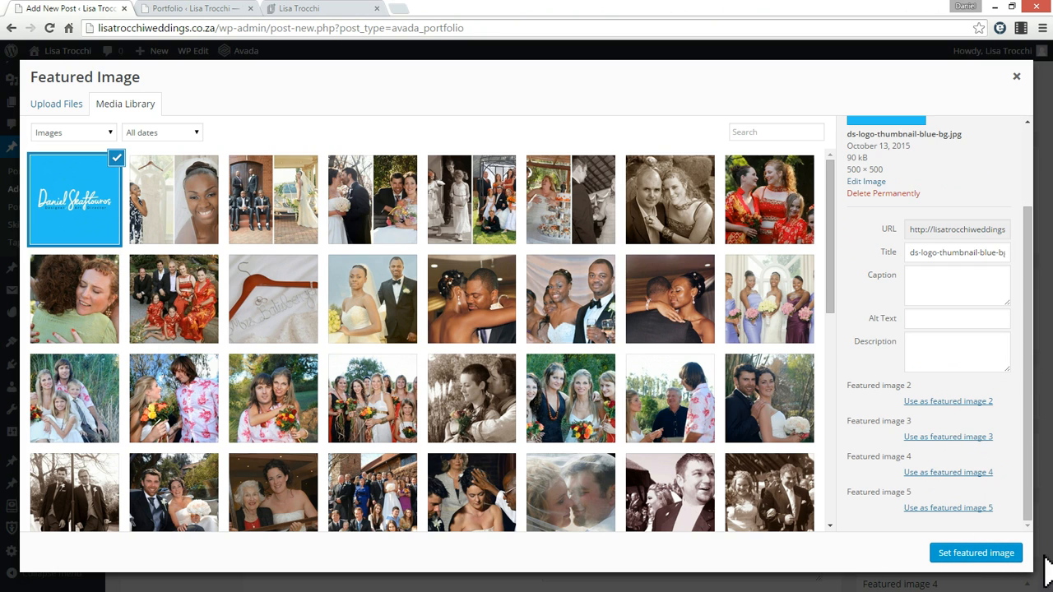
left_click(955, 252)
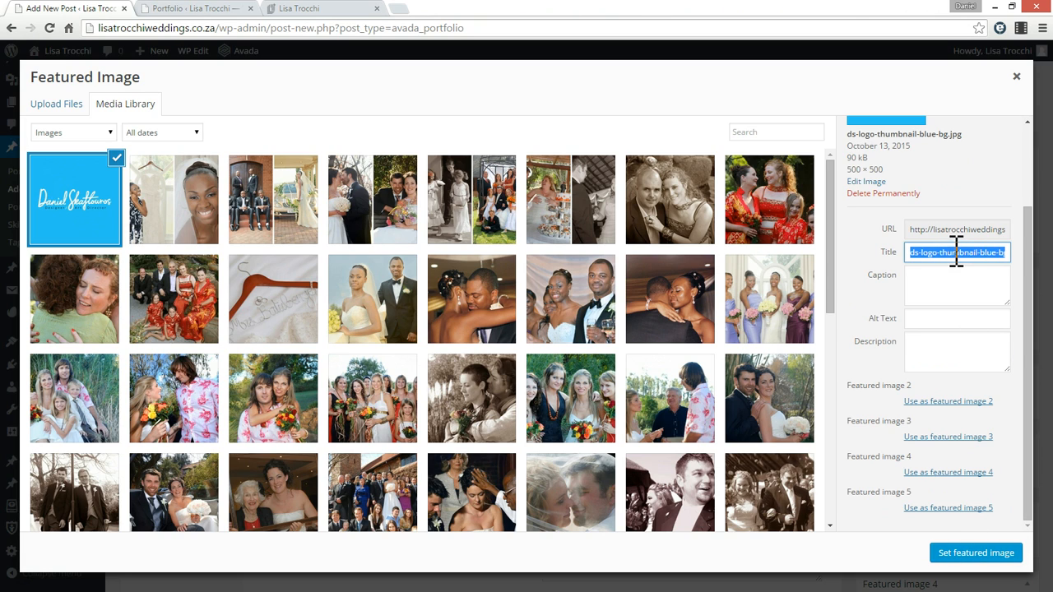
left_click(930, 252)
triple_click(950, 252)
scroll(950, 255, "up", 2)
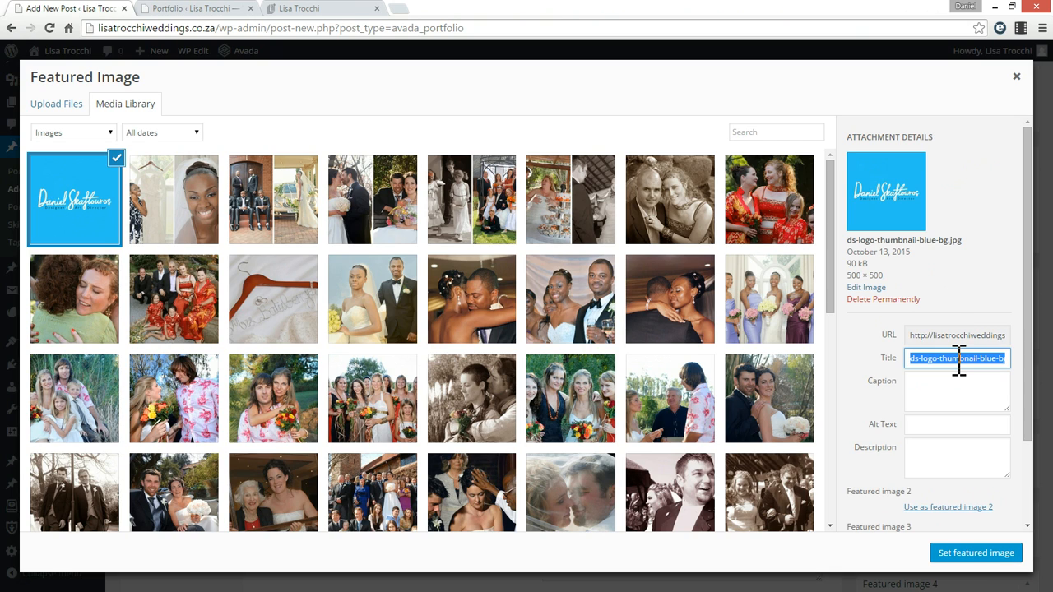
type("Daniel Skaftouros Logo")
key("ctrl+a")
Enter the designer's name followed by "- Web Designer" as the alt text and set the image as the post's featured image
left_click(951, 424)
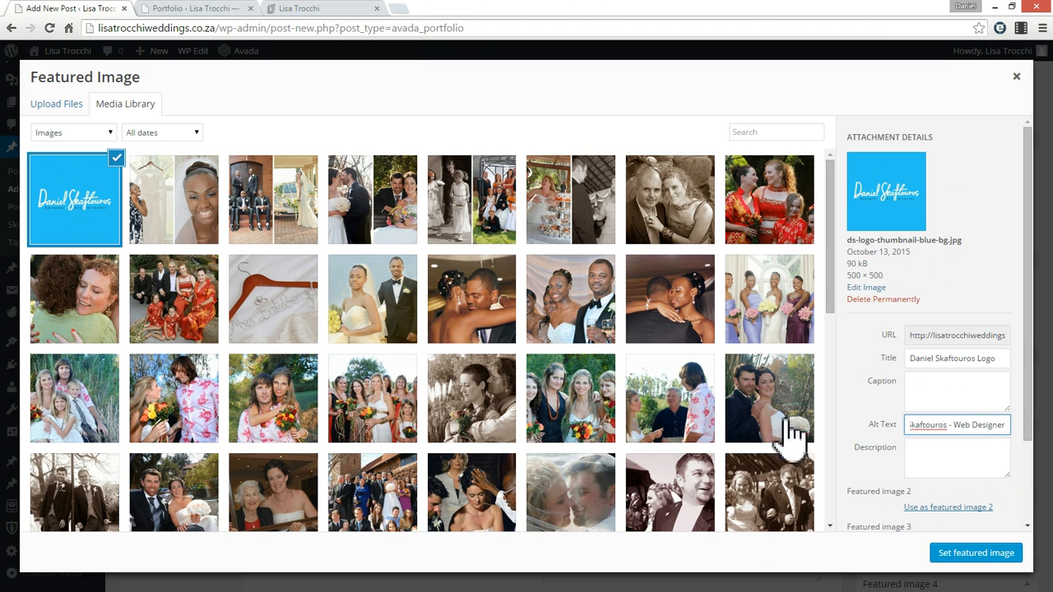
triple_click(930, 425)
scroll(918, 510, "down", 3)
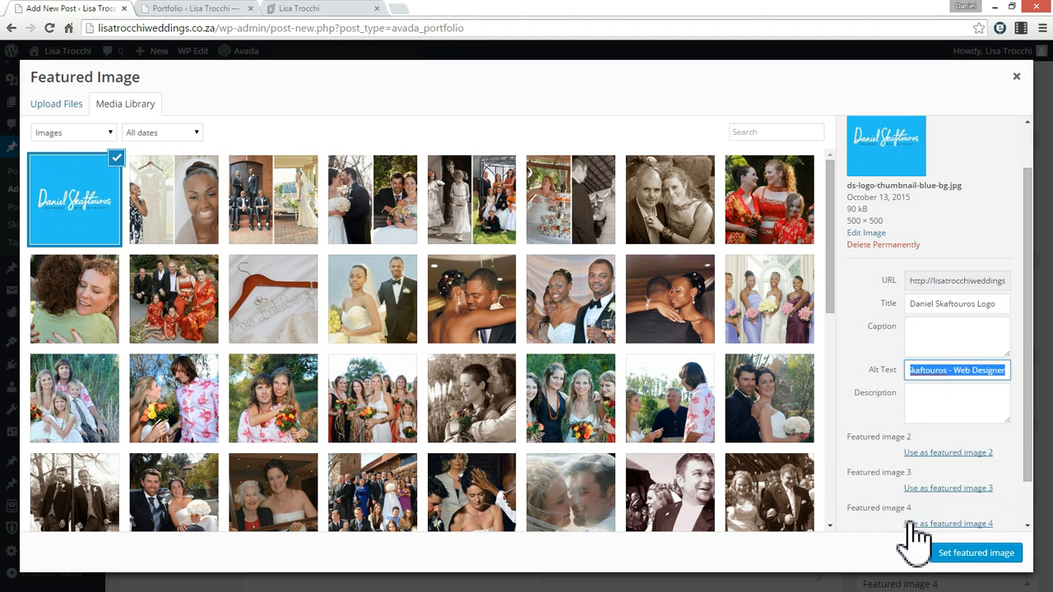
left_click(976, 553)
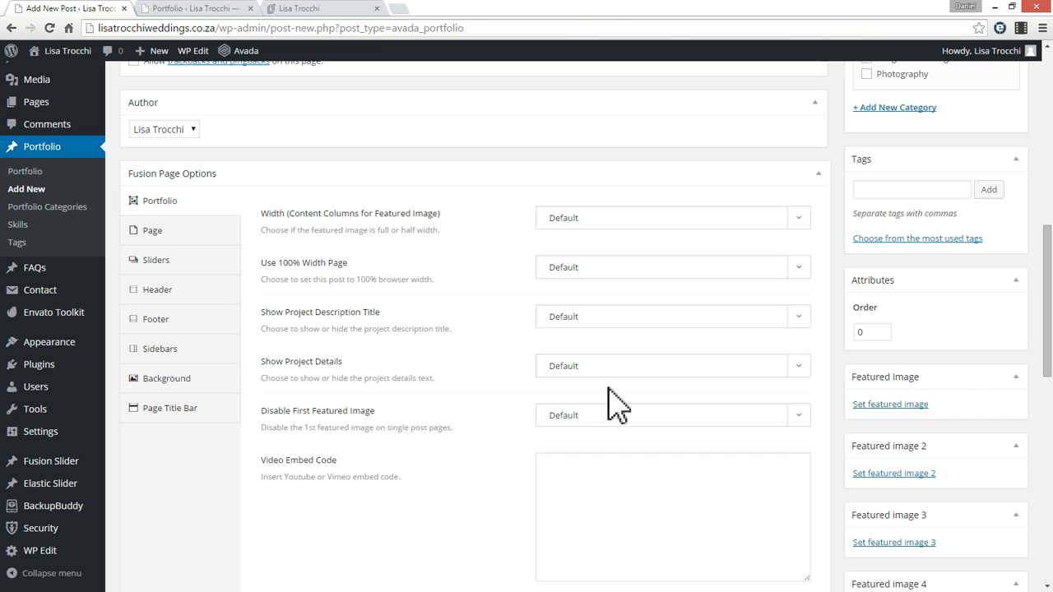
Check the new post's featured image and the page builder option above the editor, and switch to the live home page
scroll(901, 522, "down", 3)
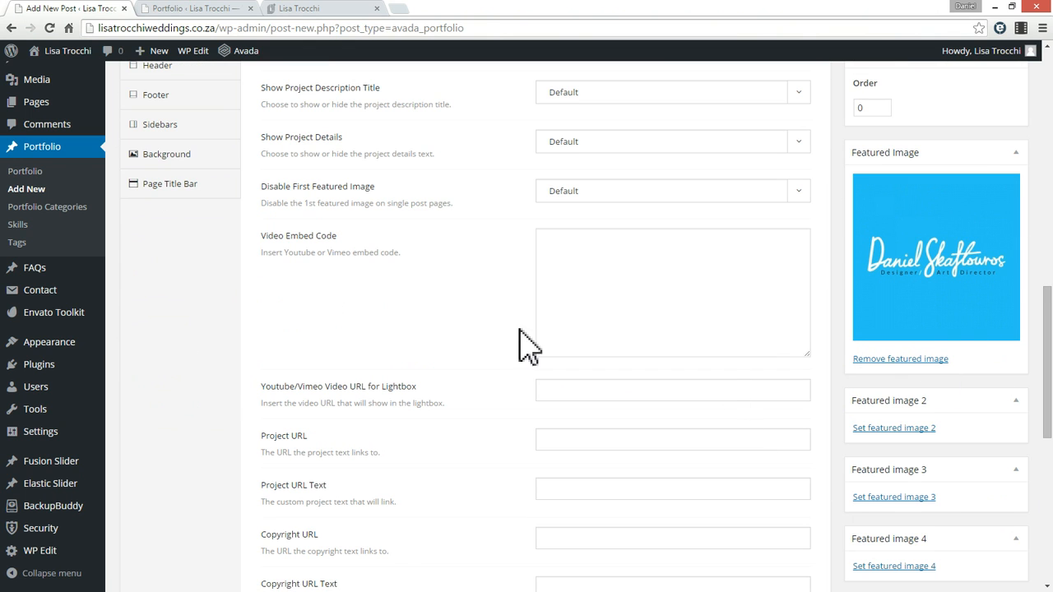
scroll(499, 329, "up", 10)
scroll(500, 319, "up", 2)
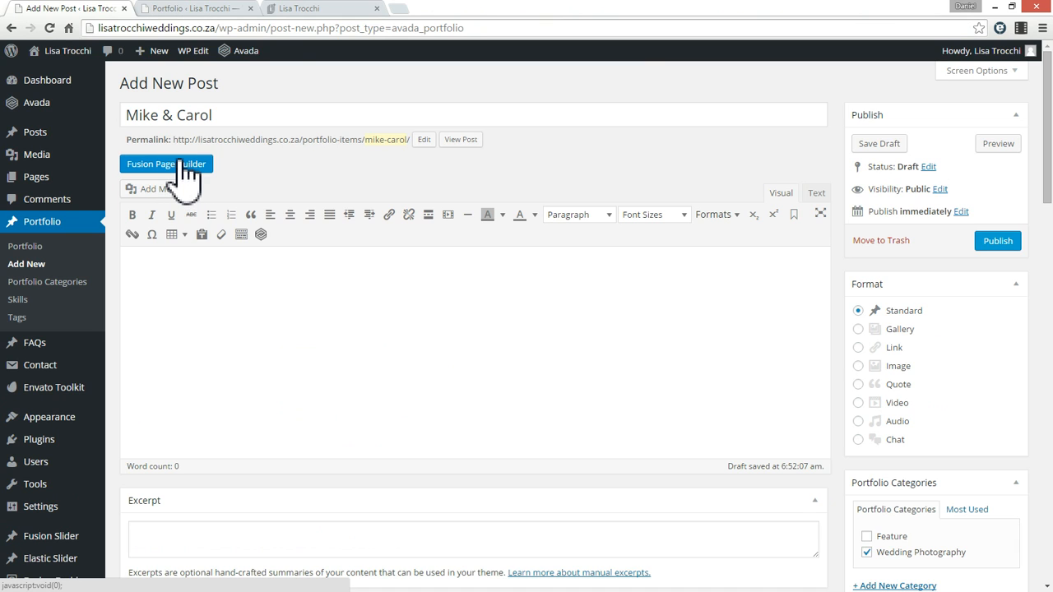
left_click(303, 10)
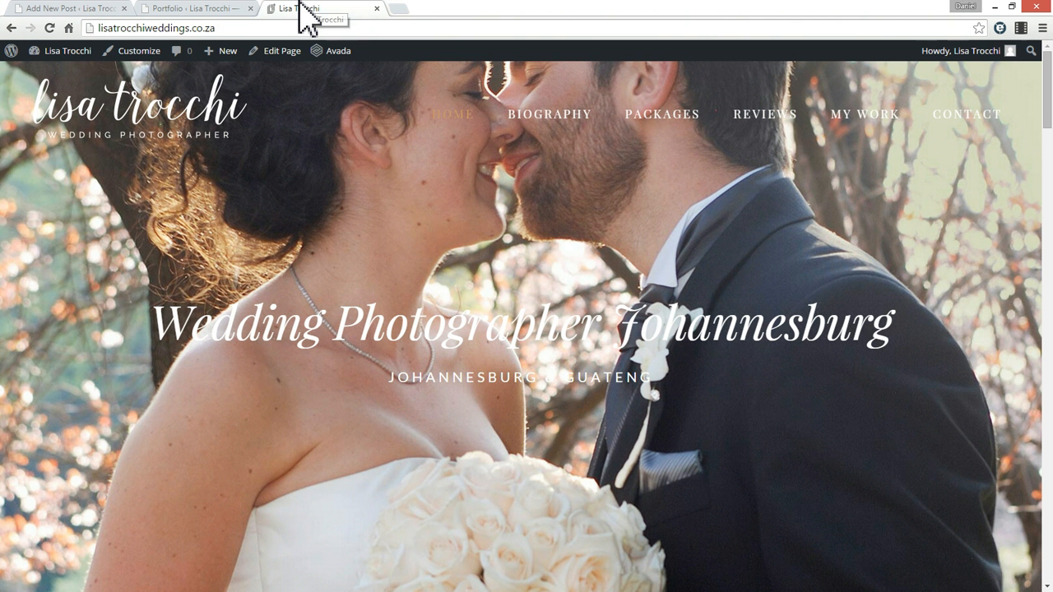
Review the live home page's sections, from the introduction and Wedding Photography Highlights gallery to the packages and client testimonials
scroll(505, 312, "down", 5)
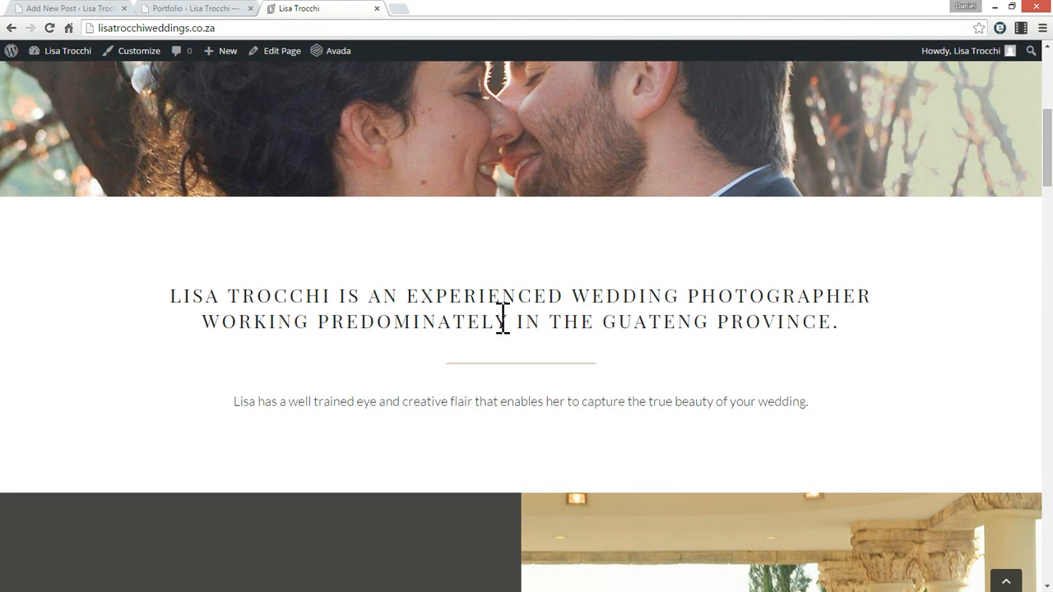
scroll(765, 372, "down", 5)
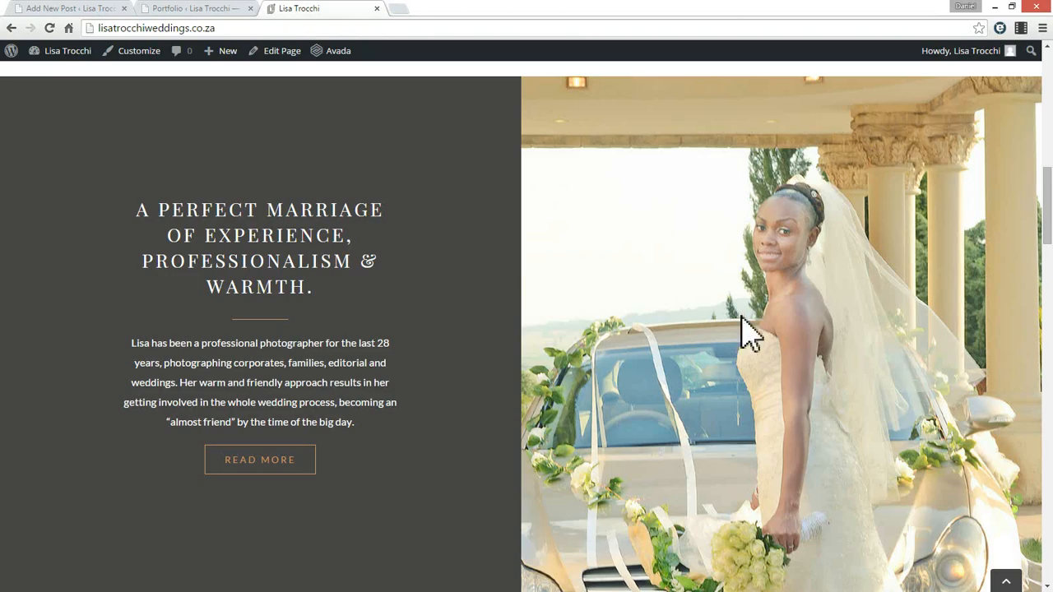
scroll(659, 346, "down", 3)
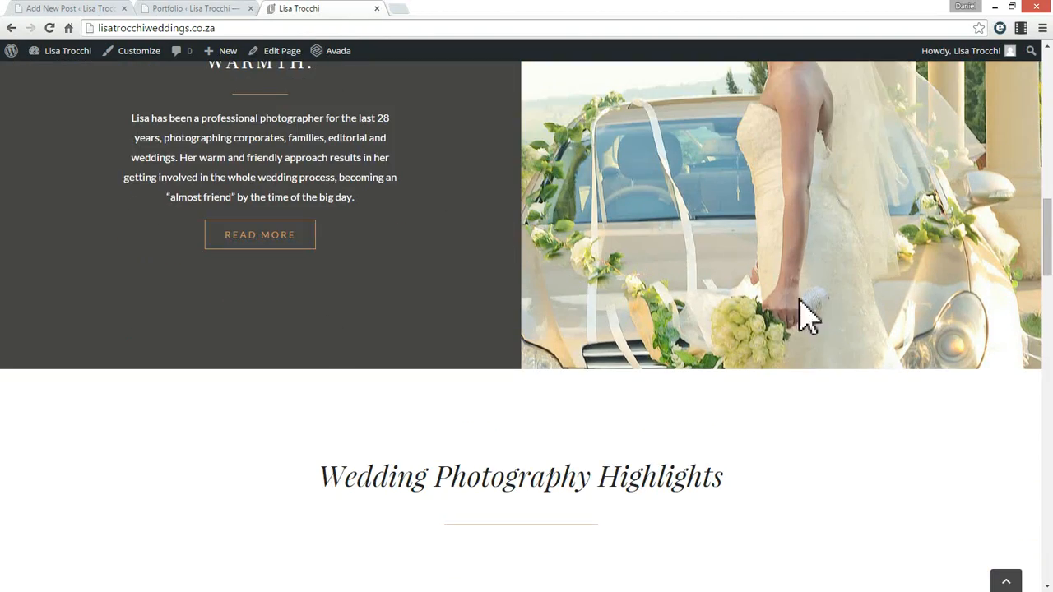
scroll(806, 317, "down", 3)
scroll(630, 423, "down", 4)
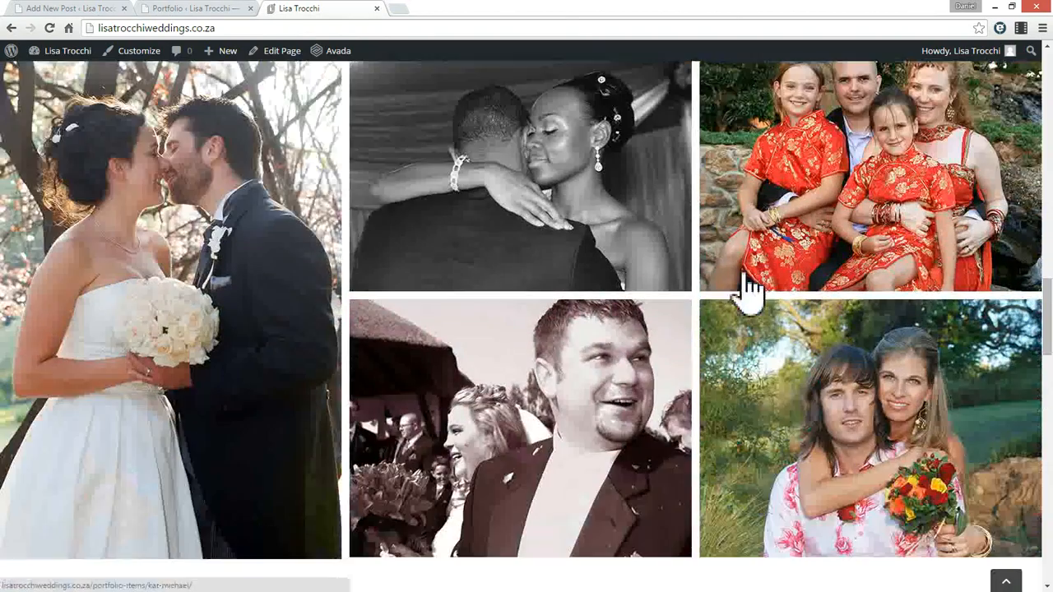
scroll(564, 301, "down", 2)
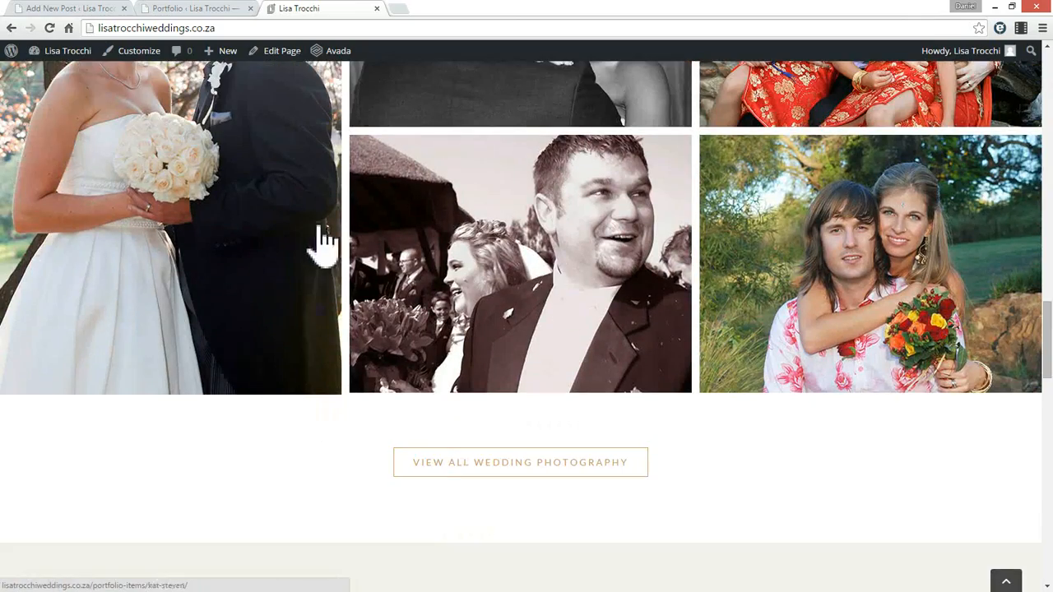
scroll(337, 230, "up", 4)
scroll(362, 296, "down", 1)
scroll(428, 354, "down", 1)
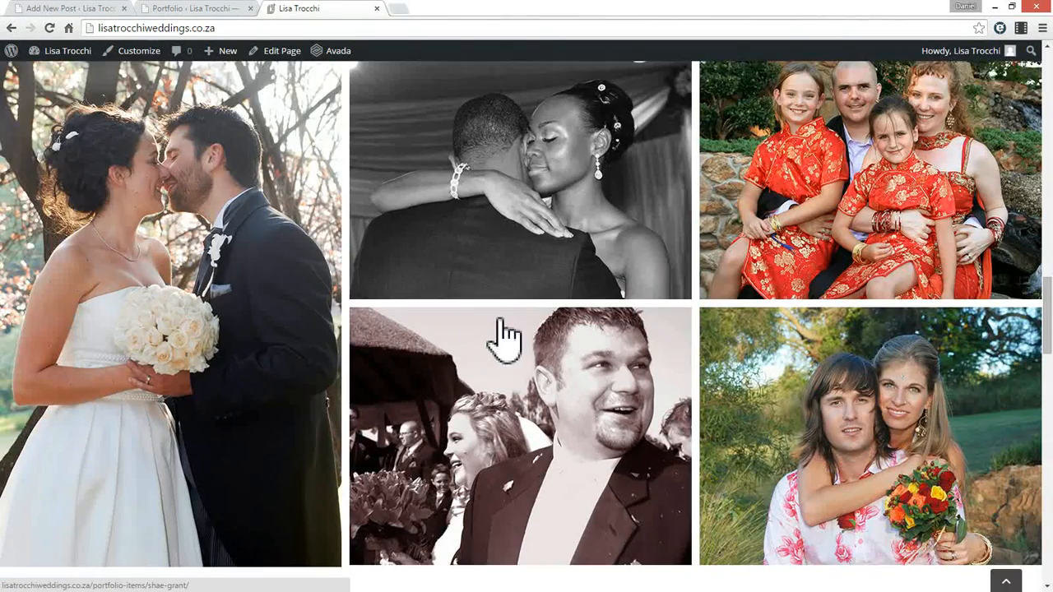
scroll(485, 339, "down", 7)
scroll(581, 353, "down", 6)
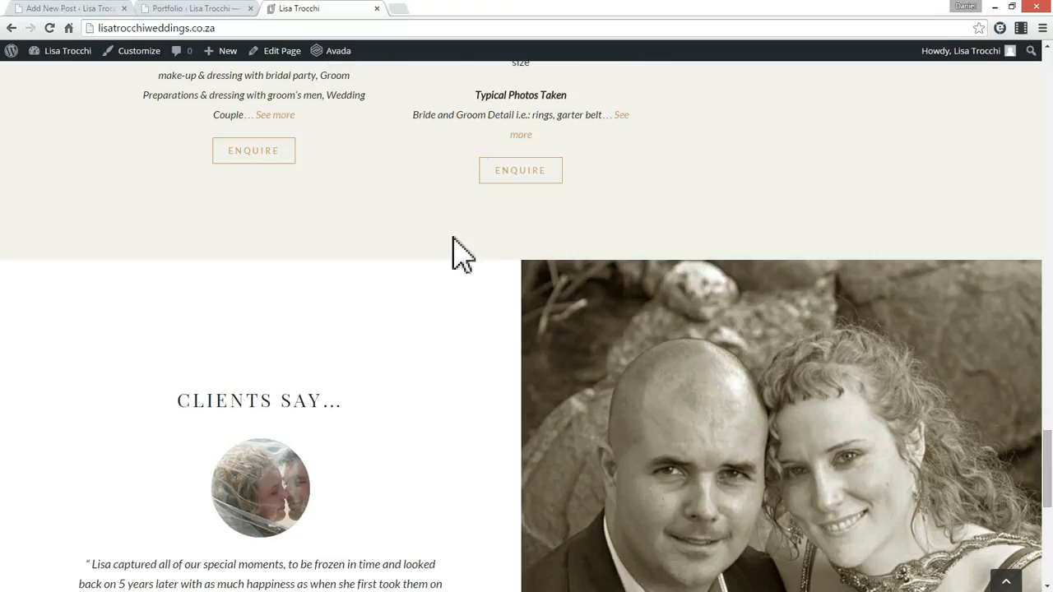
scroll(460, 252, "down", 1)
left_click(252, 512)
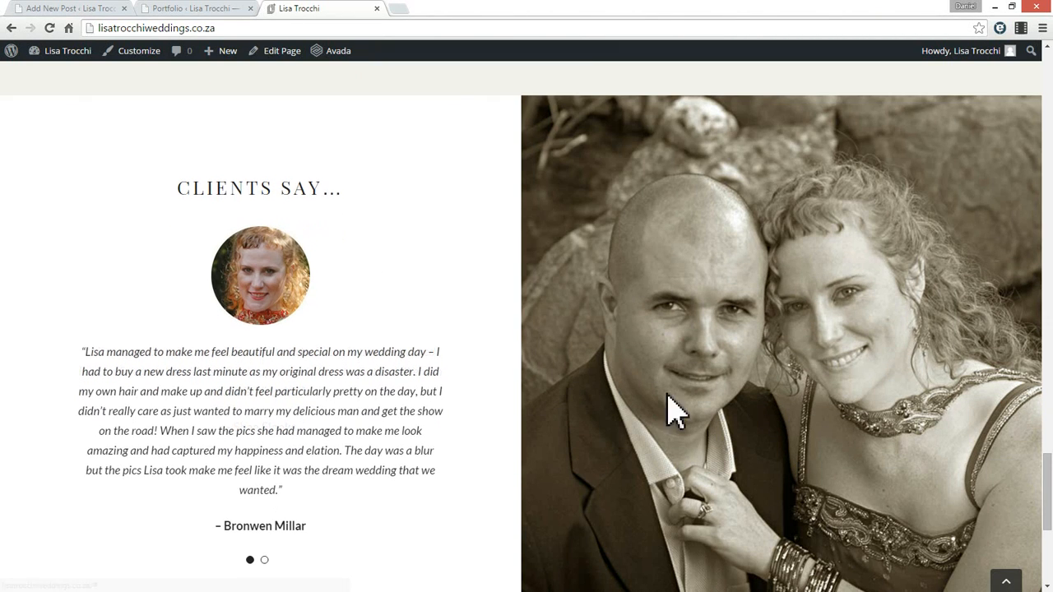
Return to the new portfolio post and insert Header-BG-Copper-Default.jpg and Header-BG-Blur-Black.jpg from the Media Library into its content
left_click(177, 10)
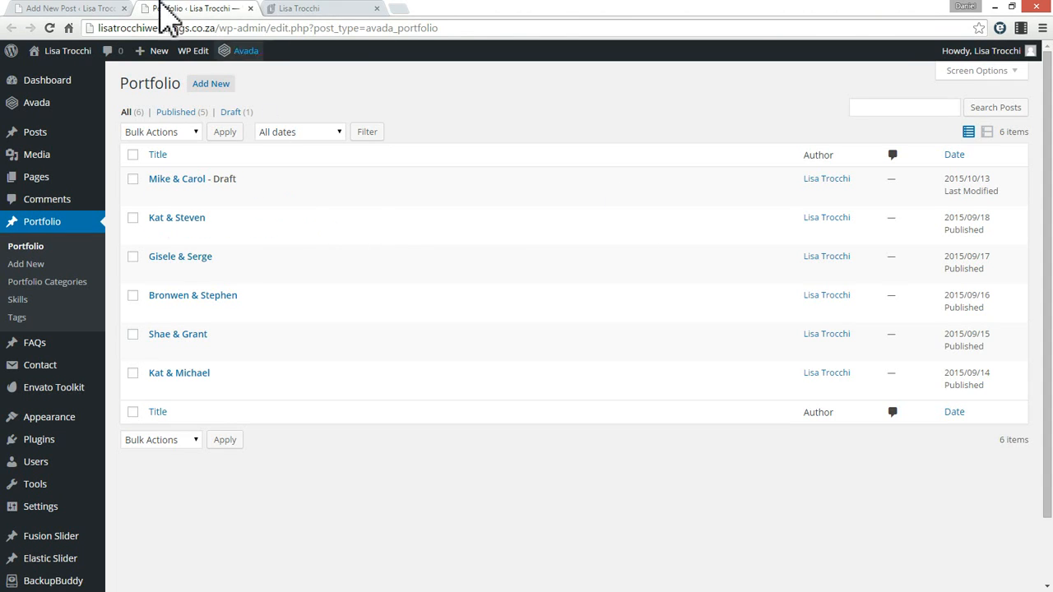
left_click(123, 10)
left_click(281, 374)
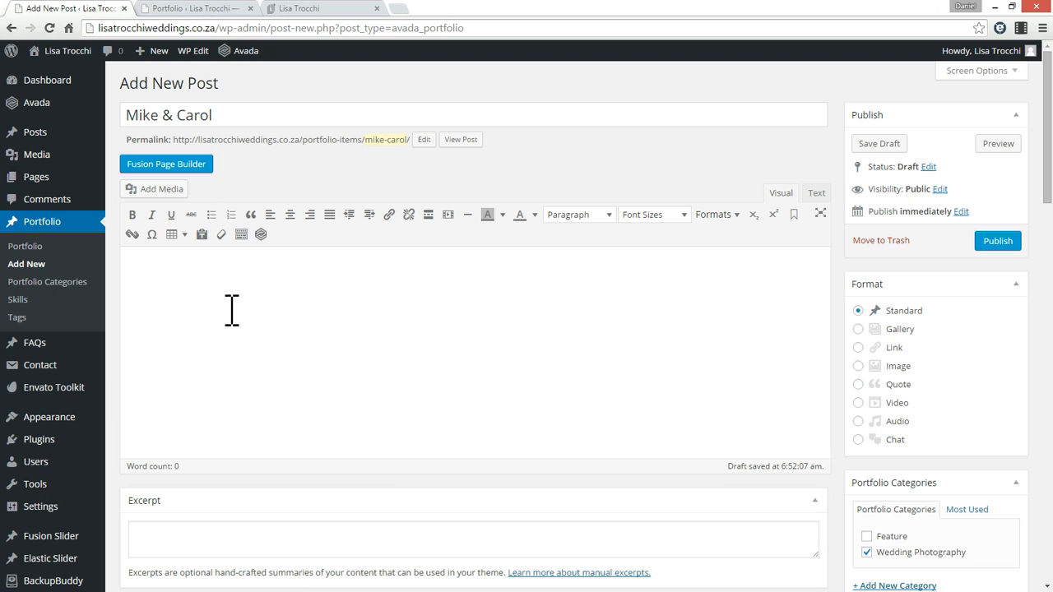
left_click(174, 190)
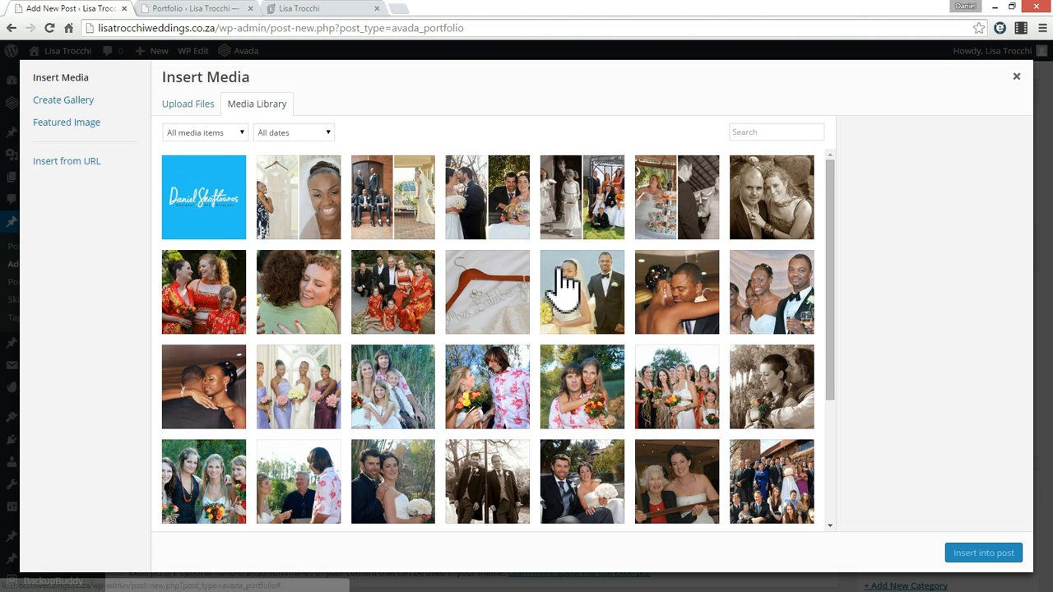
scroll(606, 329, "down", 3)
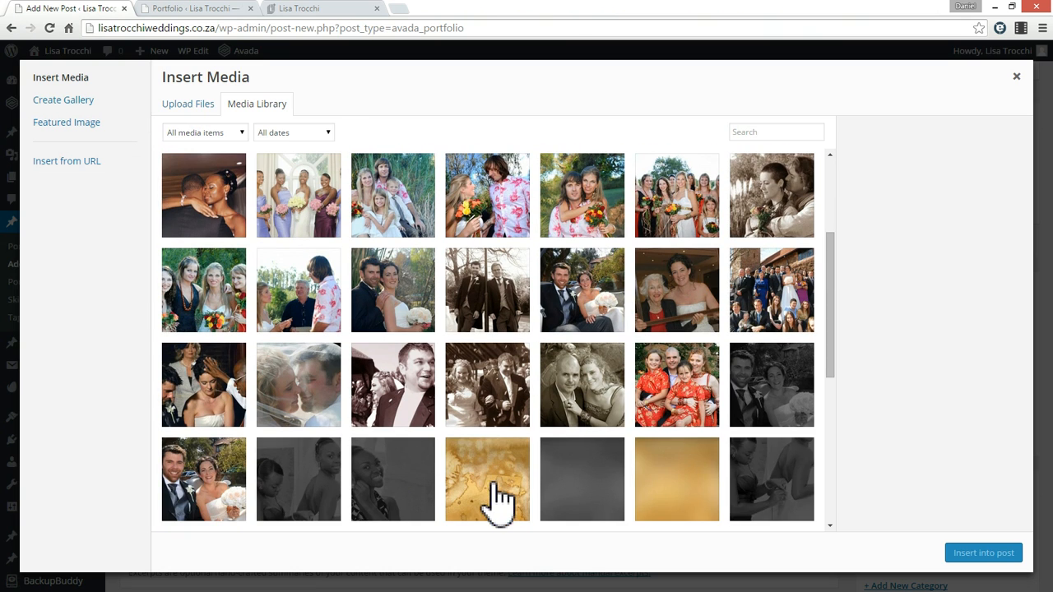
left_click(494, 489)
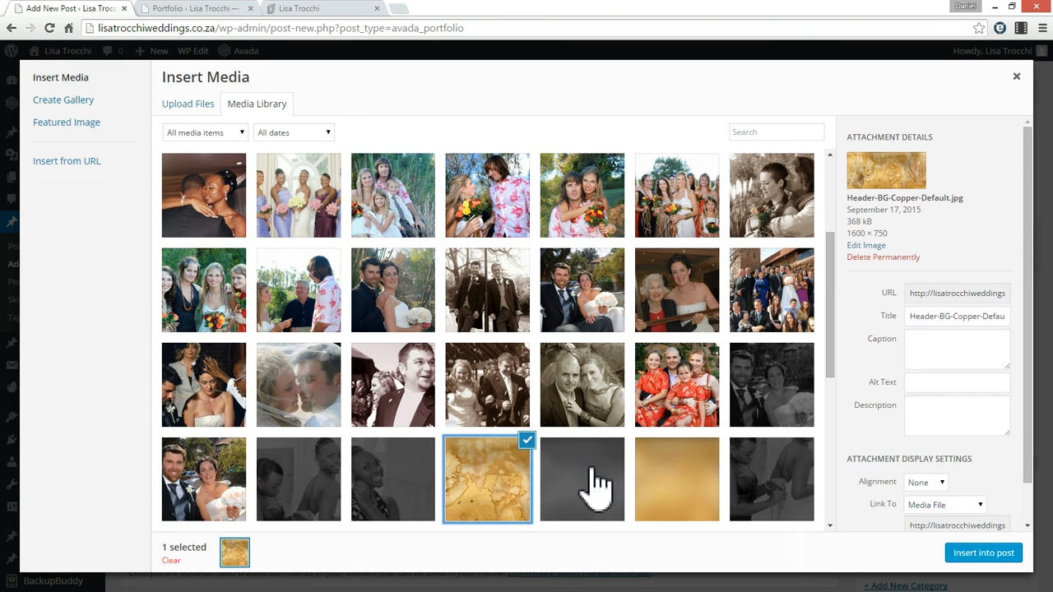
scroll(592, 420, "down", 1)
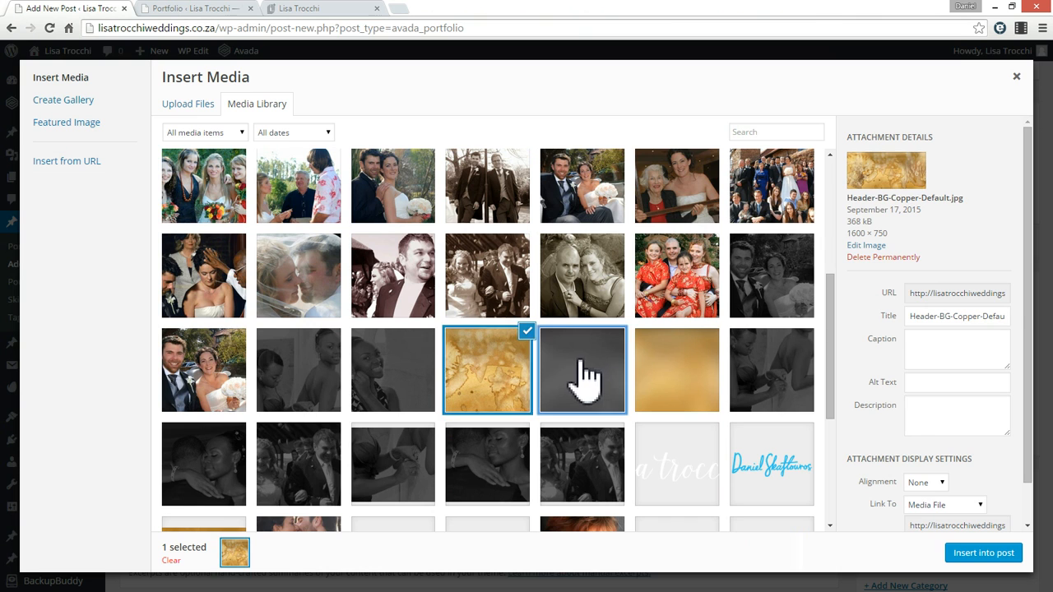
left_click(586, 380)
scroll(992, 526, "down", 1)
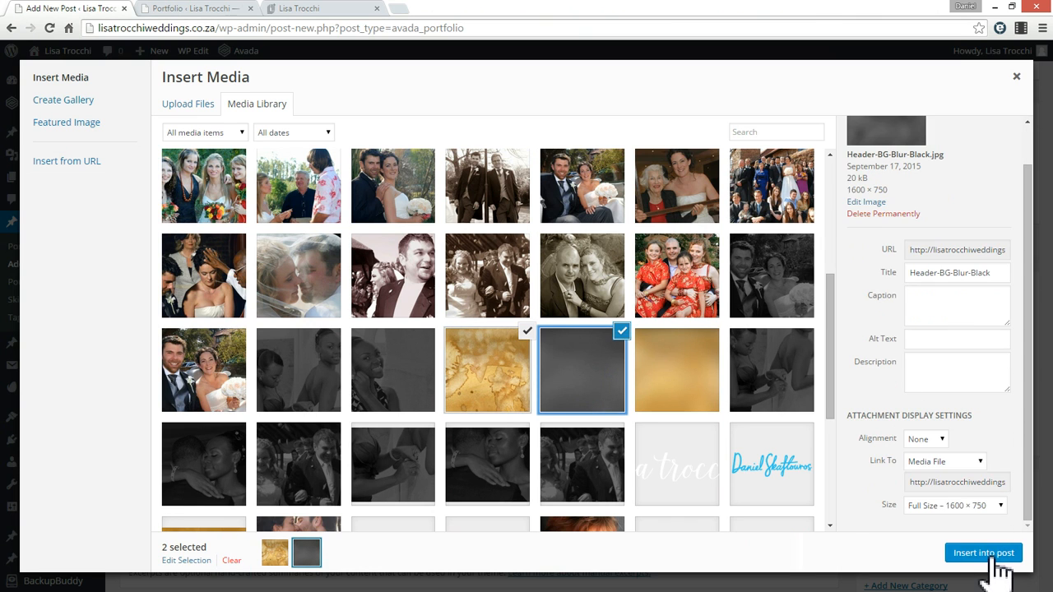
left_click(995, 557)
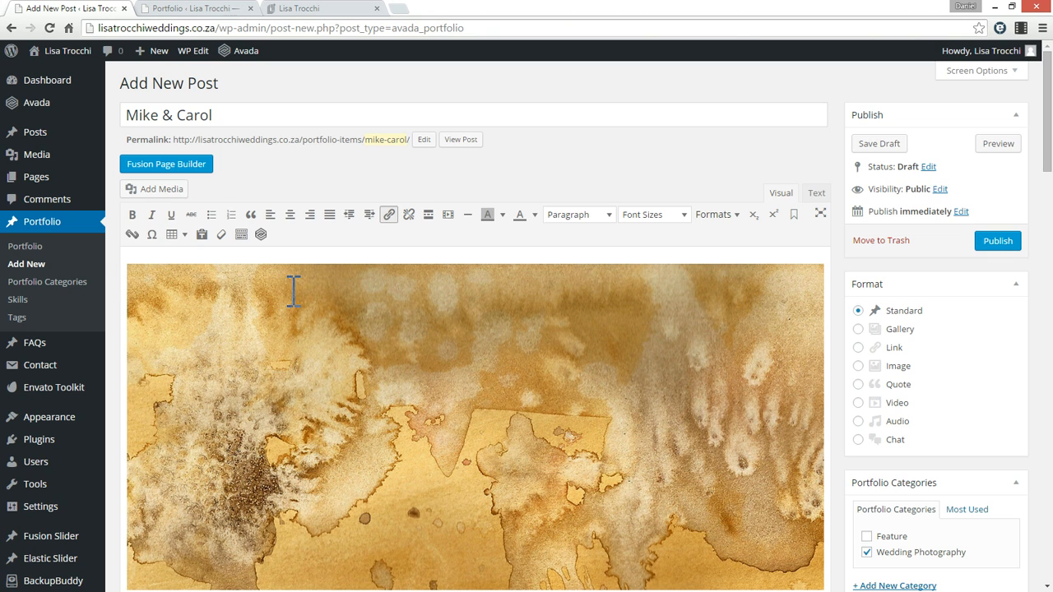
Add a paragraph reading "Content goes here." above the two inserted images in the post's content
scroll(290, 292, "down", 1)
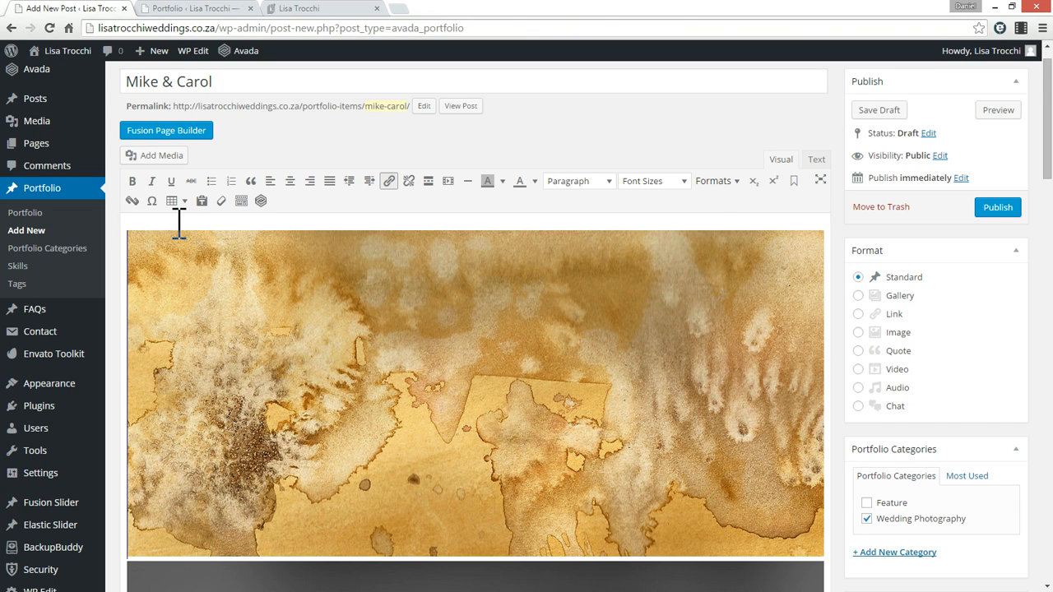
scroll(576, 452, "down", 7)
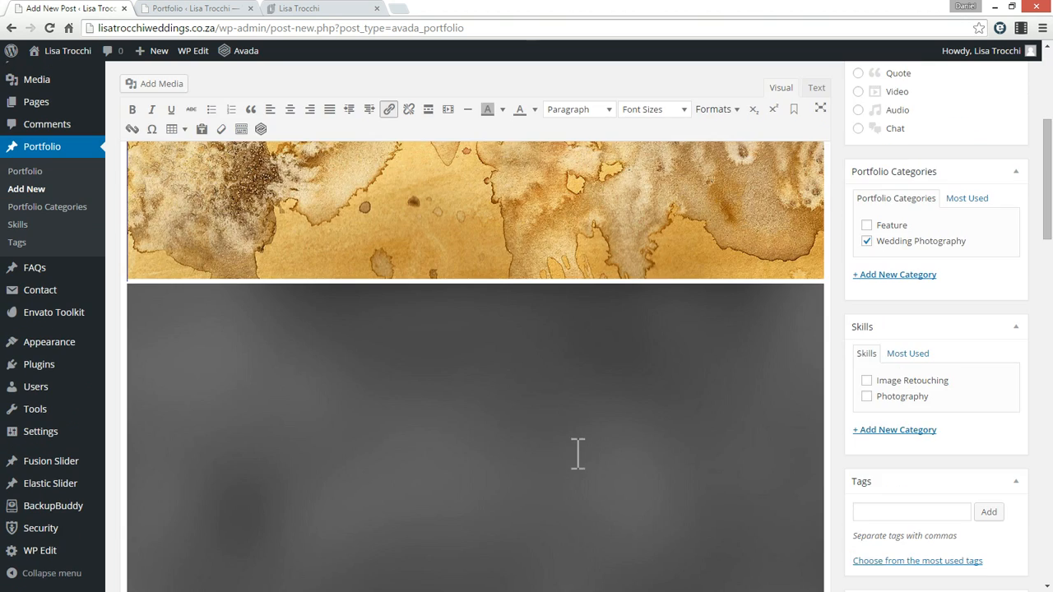
scroll(328, 209, "up", 1)
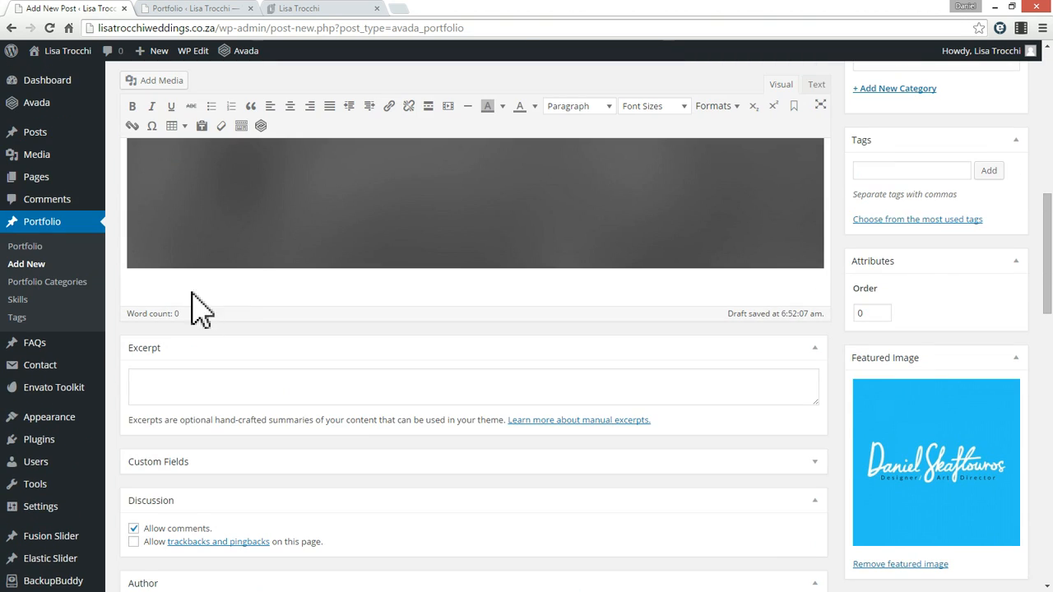
scroll(285, 312, "up", 6)
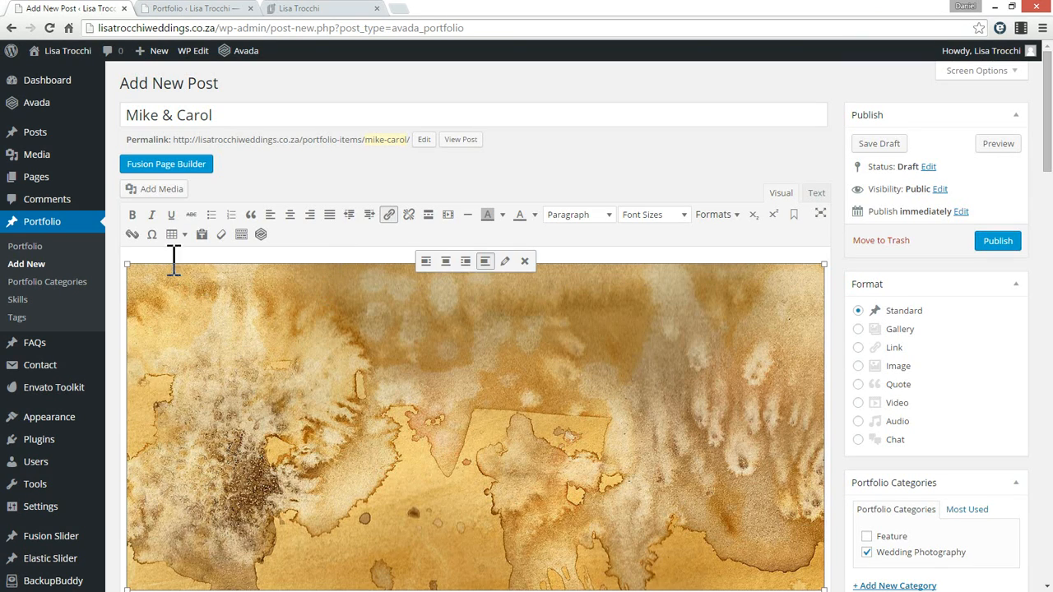
left_click(353, 254)
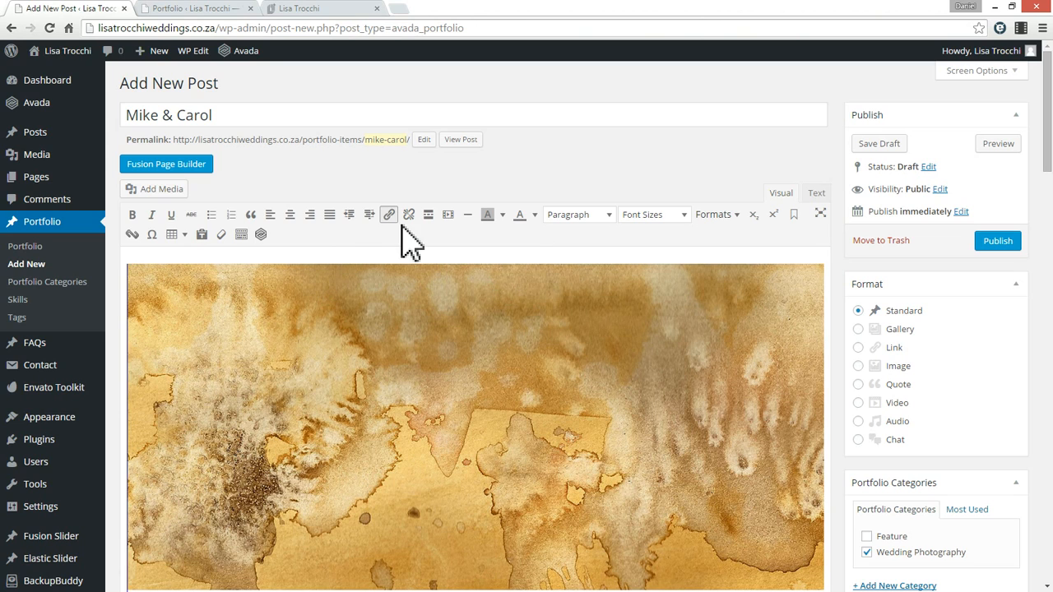
left_click(389, 215)
left_click(679, 244)
left_click(139, 255)
key("Return")
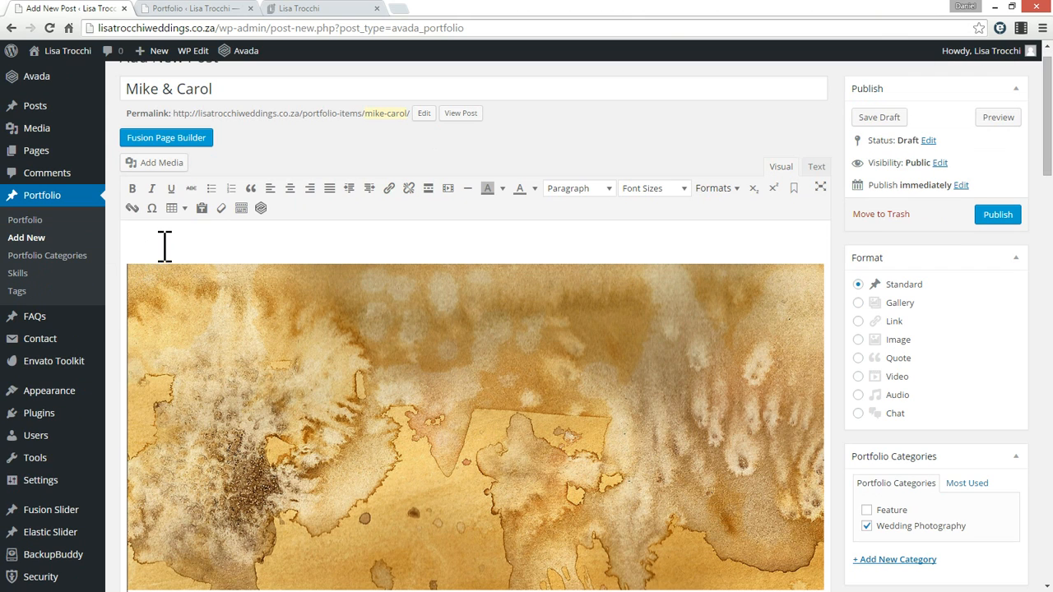
left_click_drag(192, 244, 242, 225)
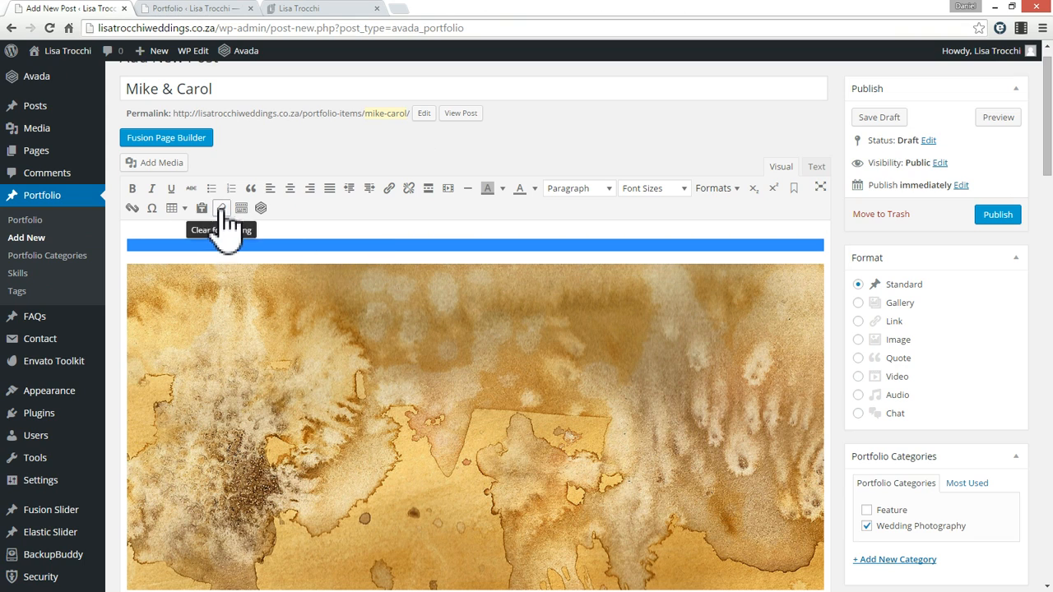
left_click(175, 237)
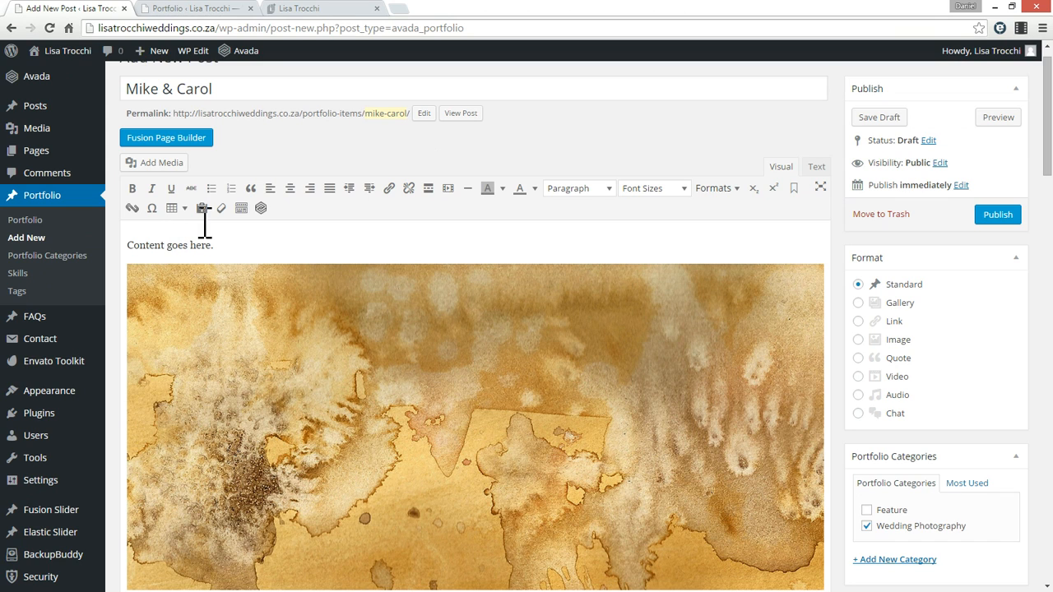
Save the post as a draft, check its preview in a separate tab and close that preview
scroll(881, 337, "down", 2)
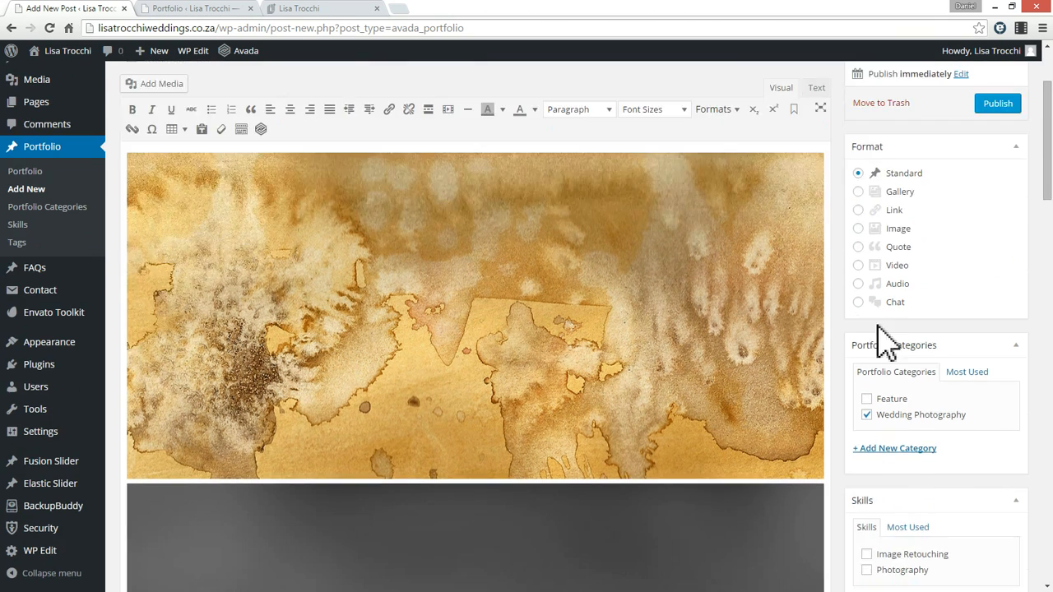
scroll(888, 341, "down", 4)
scroll(903, 348, "up", 6)
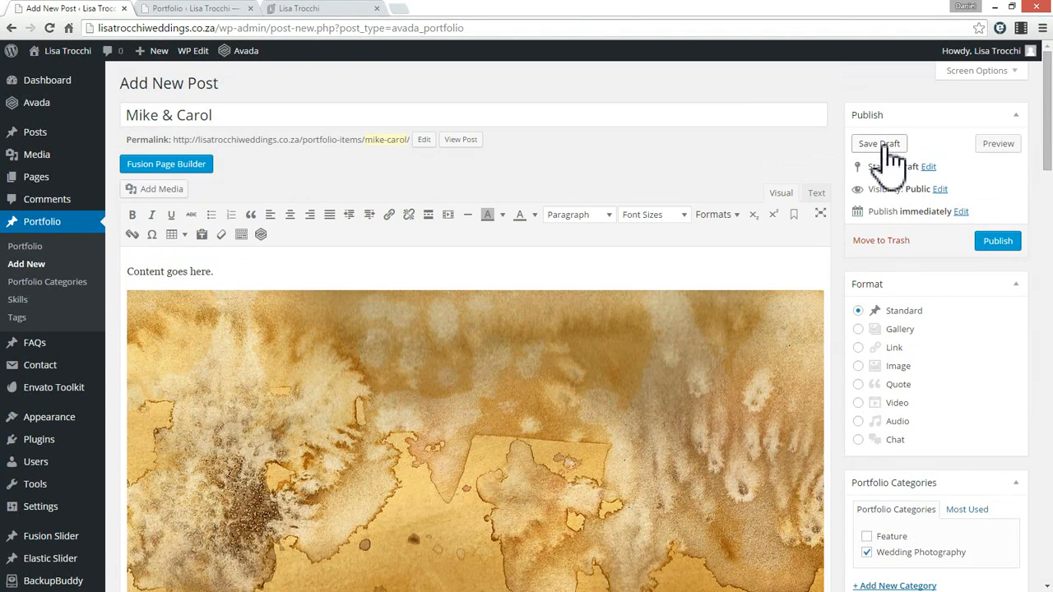
right_click(1003, 144)
left_click(930, 152)
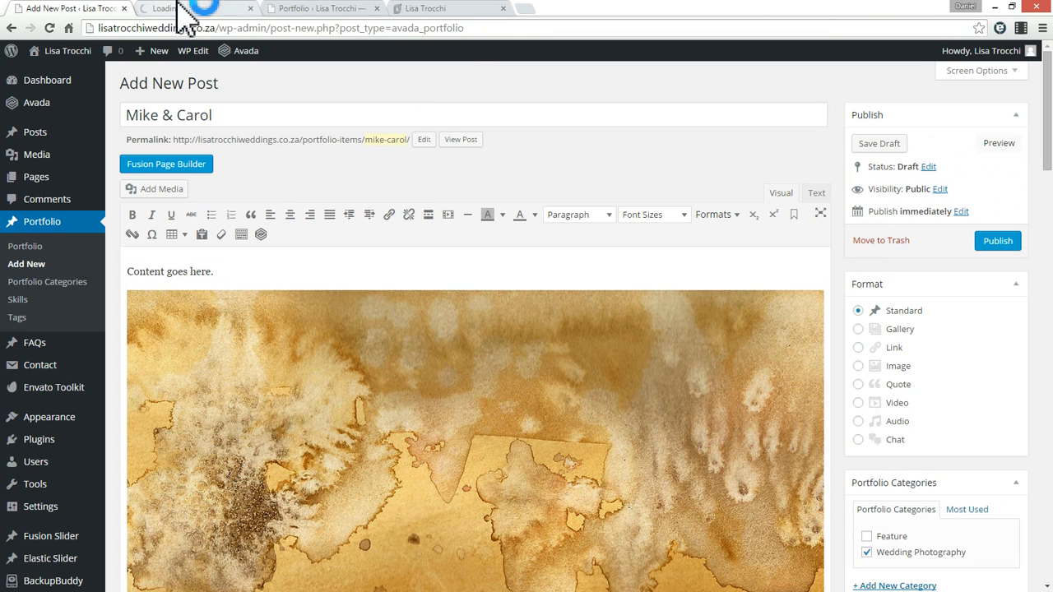
left_click(895, 143)
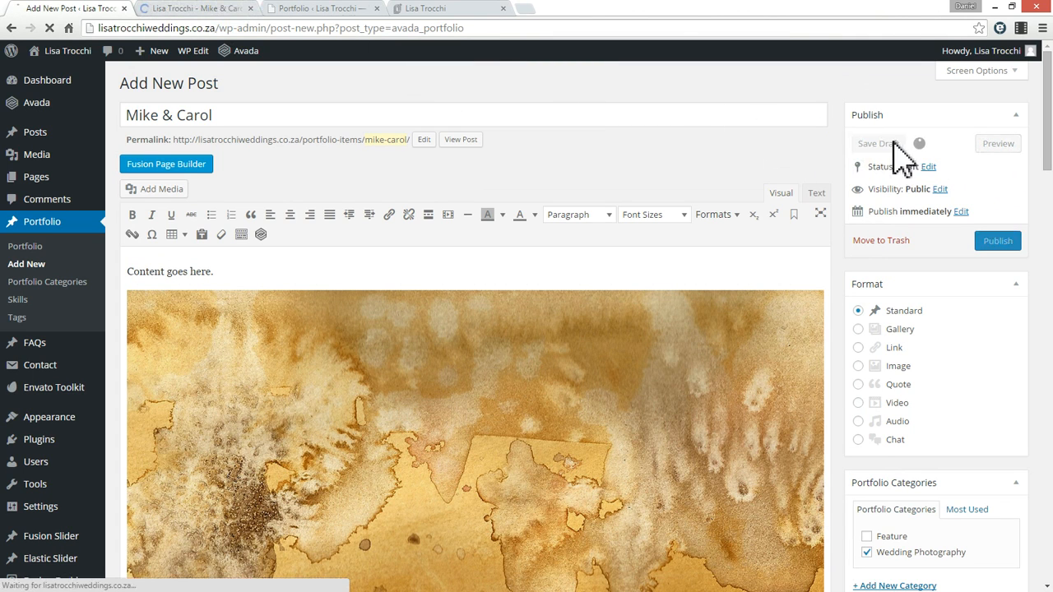
left_click(176, 8)
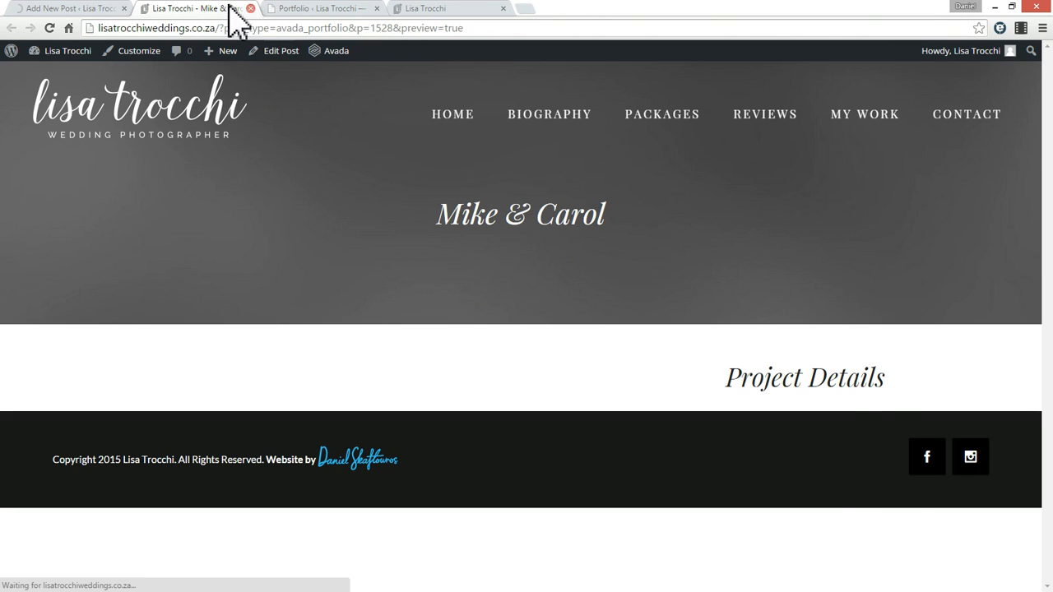
left_click(250, 8)
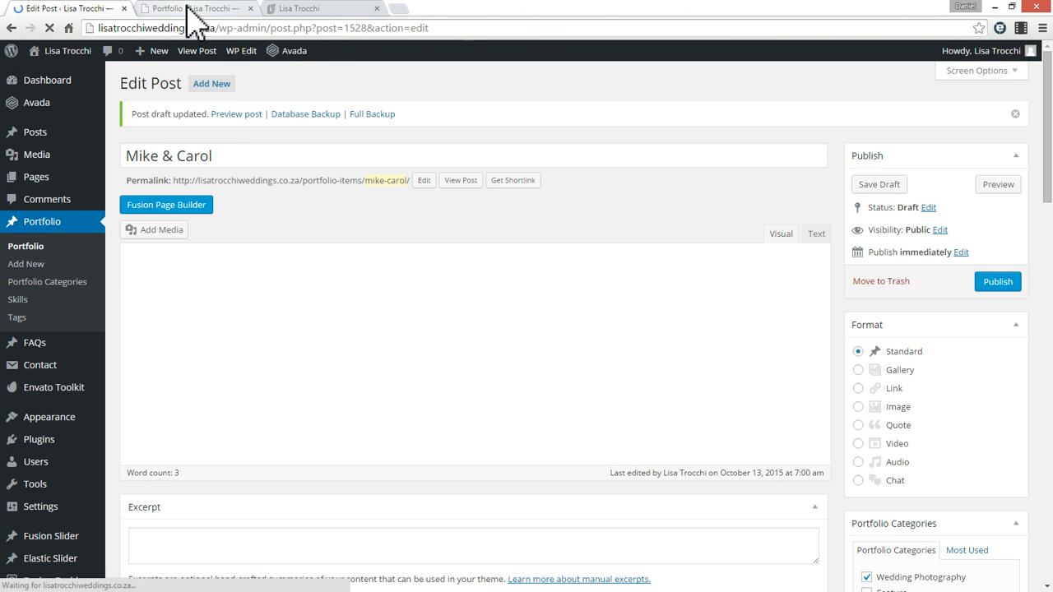
Preview the saved draft again and examine the page's title, project details, content, images and related projects
left_click(190, 8)
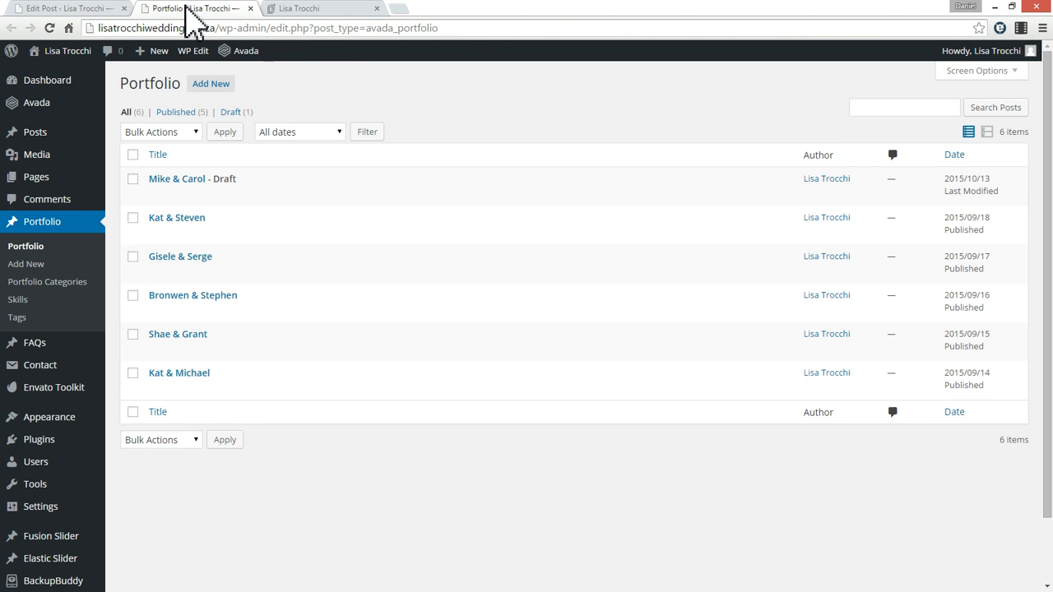
left_click(59, 10)
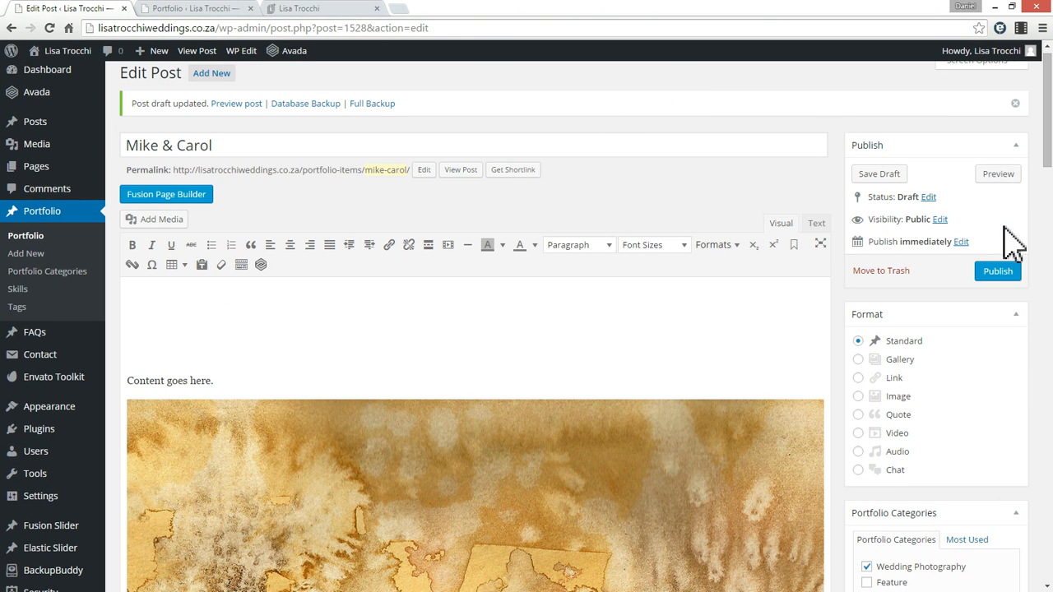
left_click(996, 176)
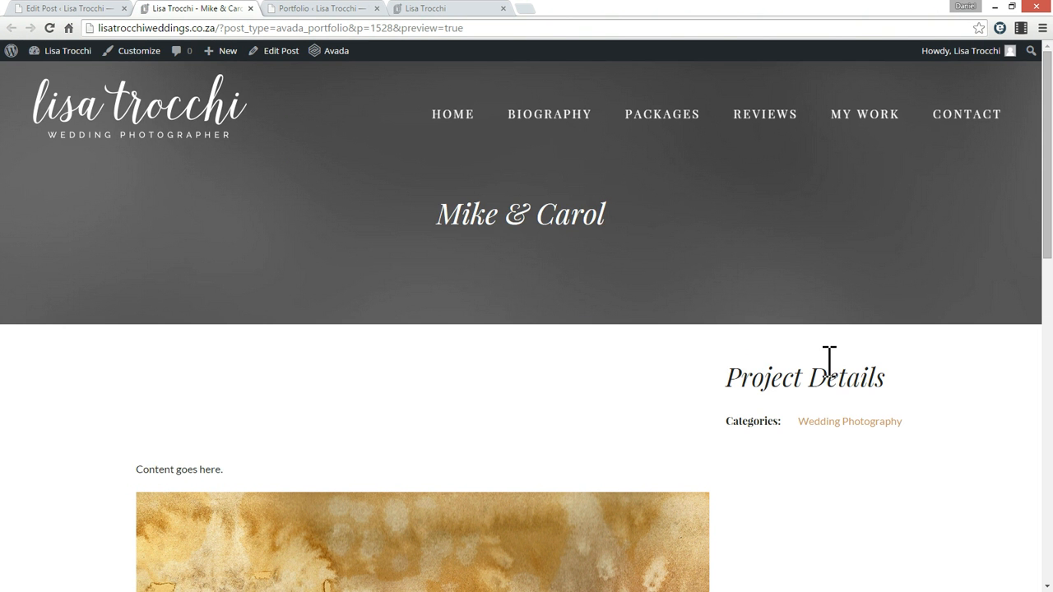
scroll(831, 371, "down", 10)
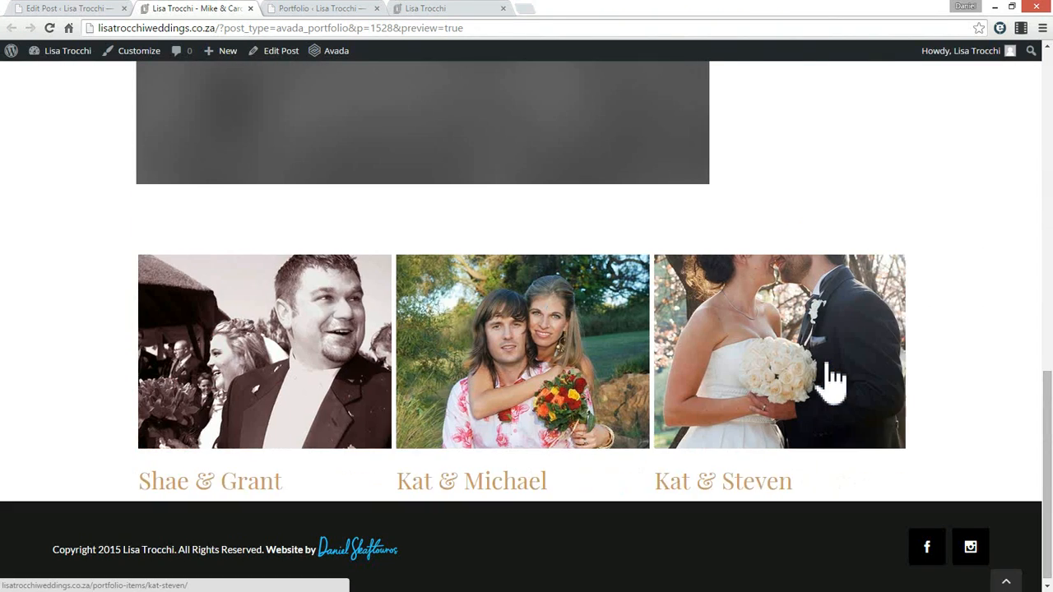
scroll(831, 370, "up", 1)
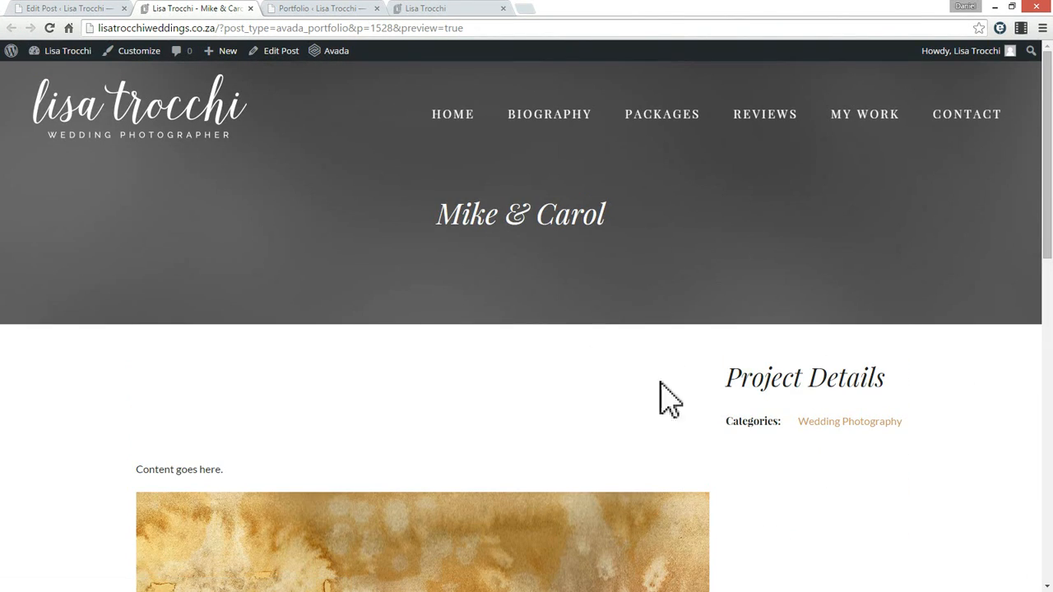
Examine the previewed post's inserted images and its Project Details heading
scroll(992, 470, "down", 8)
scroll(945, 446, "up", 5)
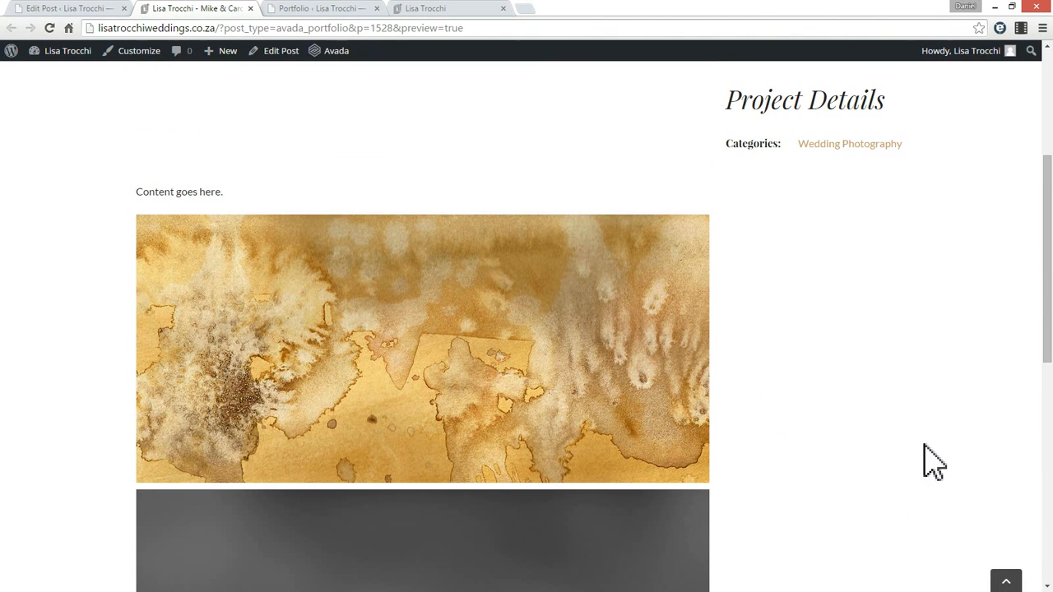
scroll(825, 366, "up", 3)
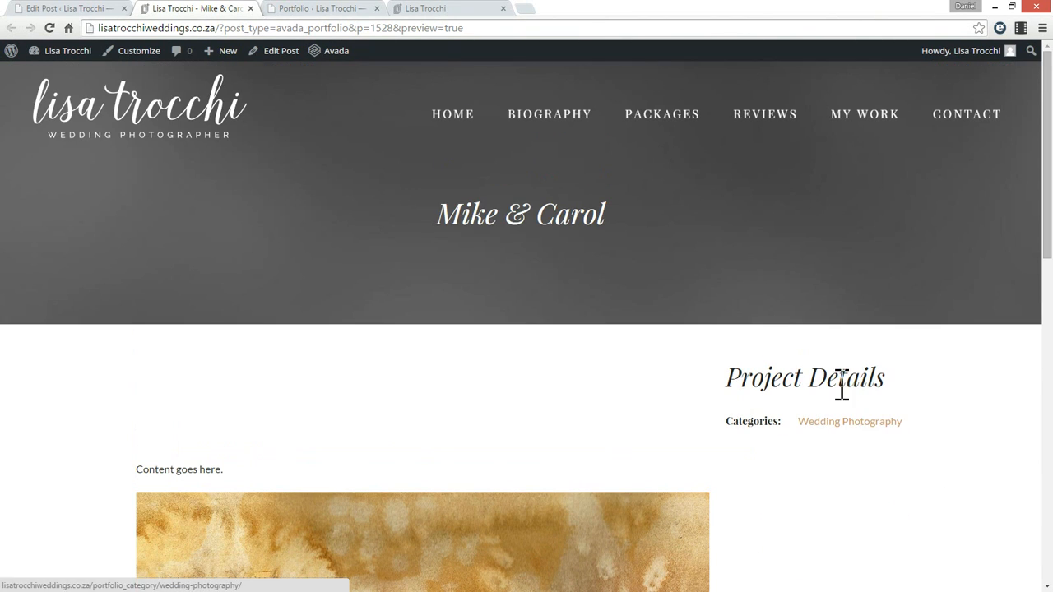
triple_click(786, 377)
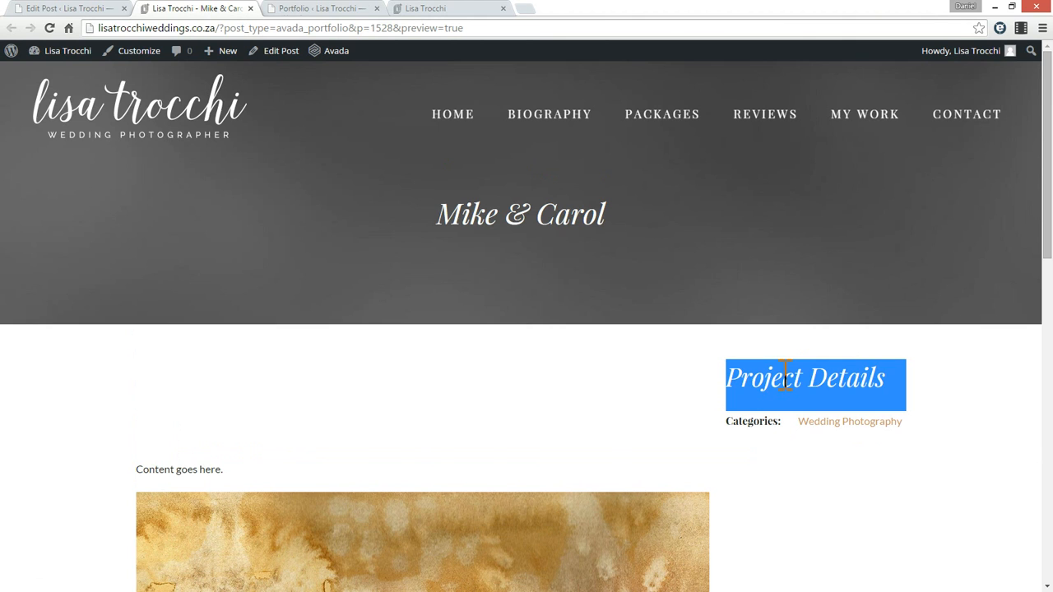
Return to the post's editor, delete the blank lines above "Content goes here." and save the draft
left_click(321, 9)
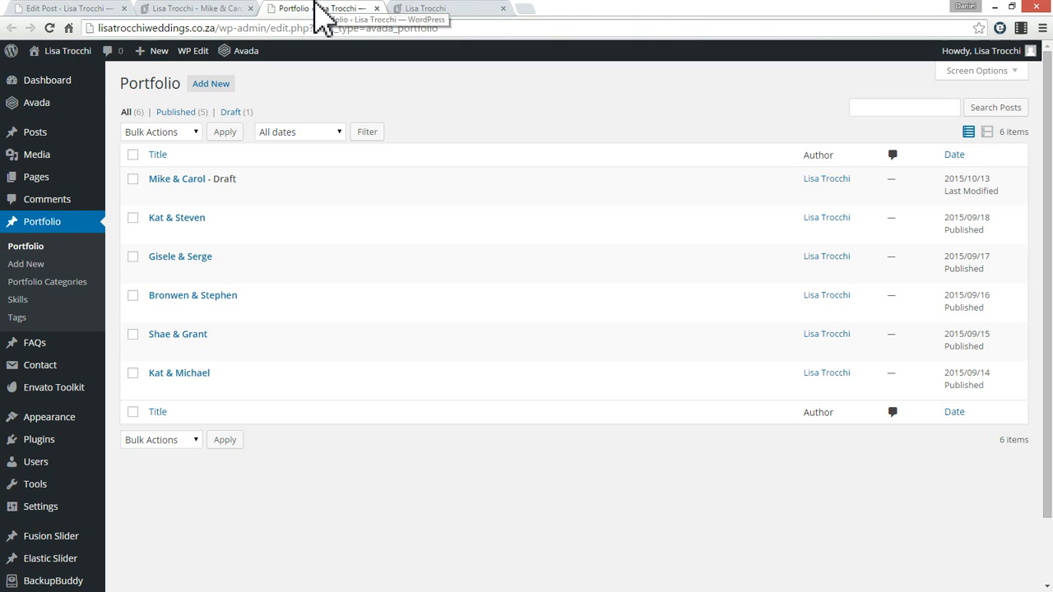
left_click(49, 10)
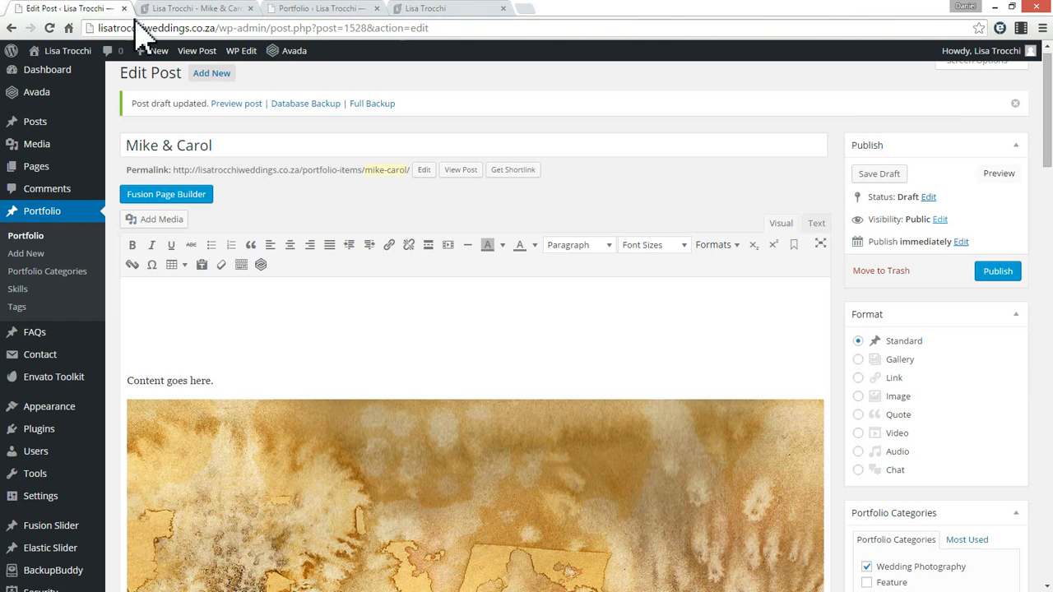
scroll(900, 419, "down", 3)
scroll(897, 420, "up", 3)
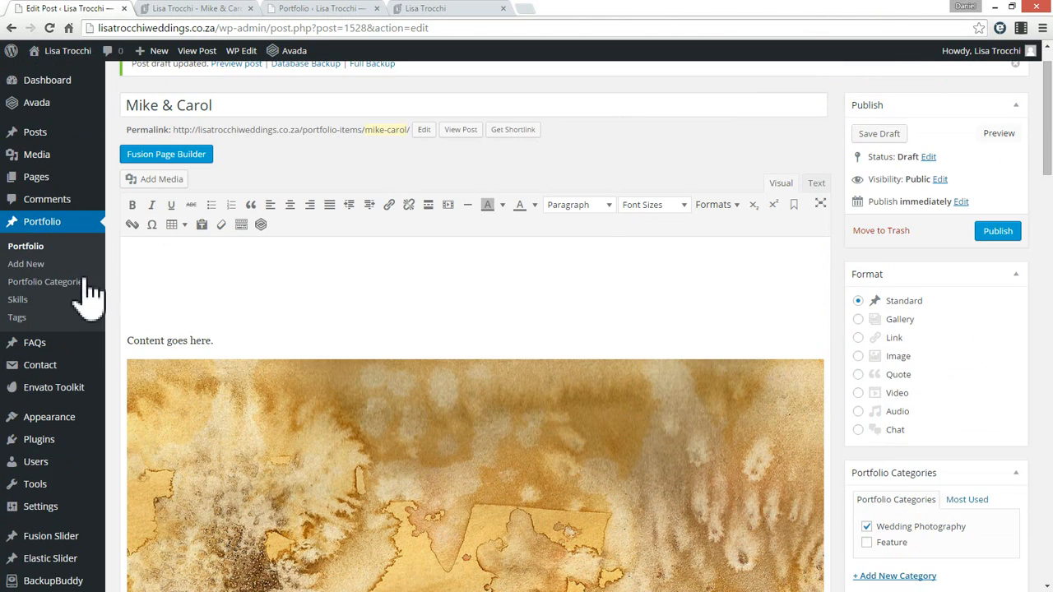
left_click(142, 264)
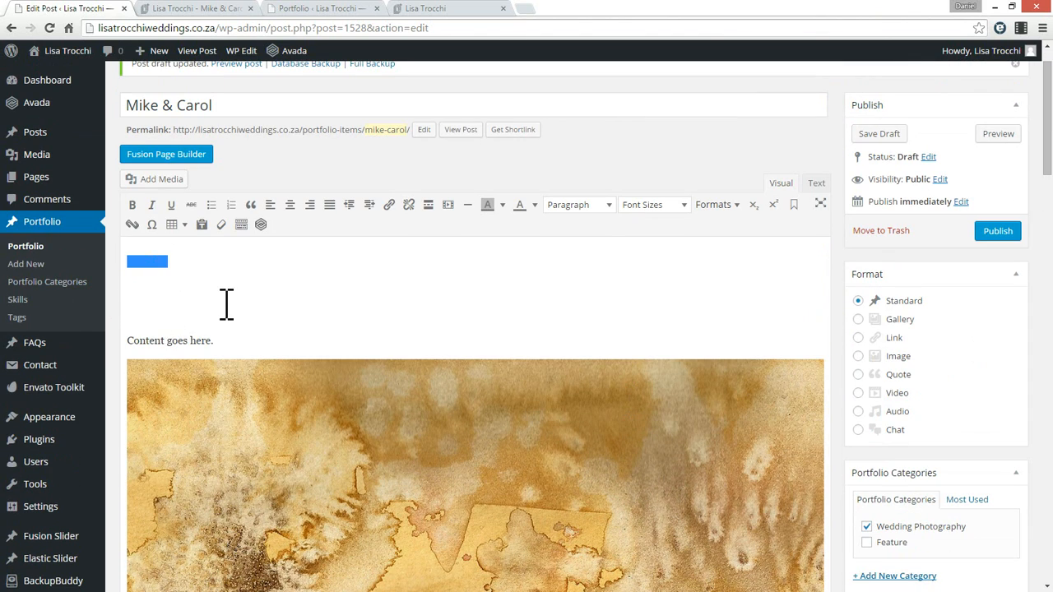
key("Delete")
key("Delete")
key("Delete")
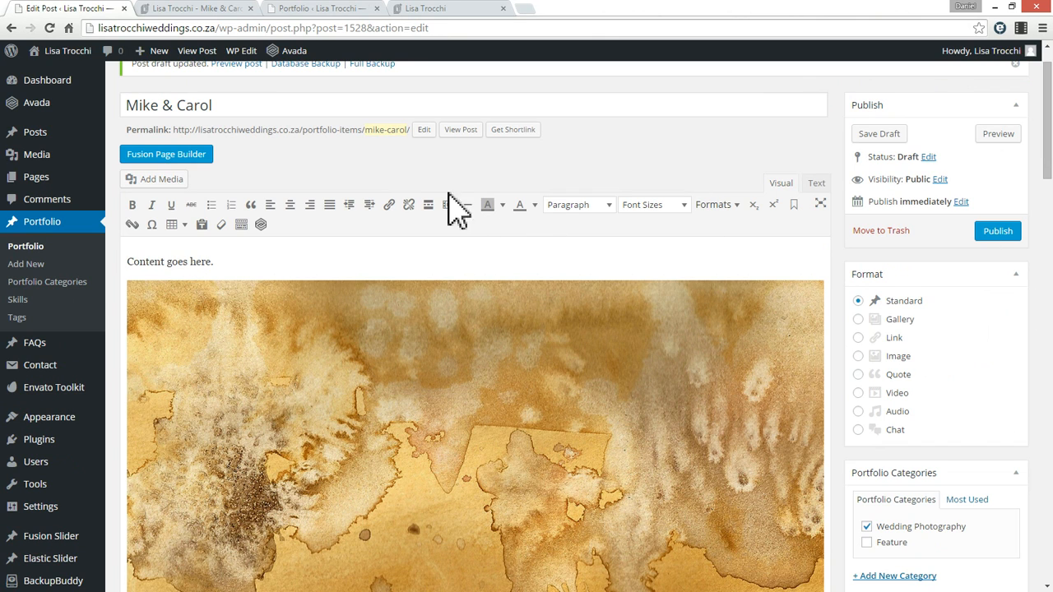
left_click(879, 134)
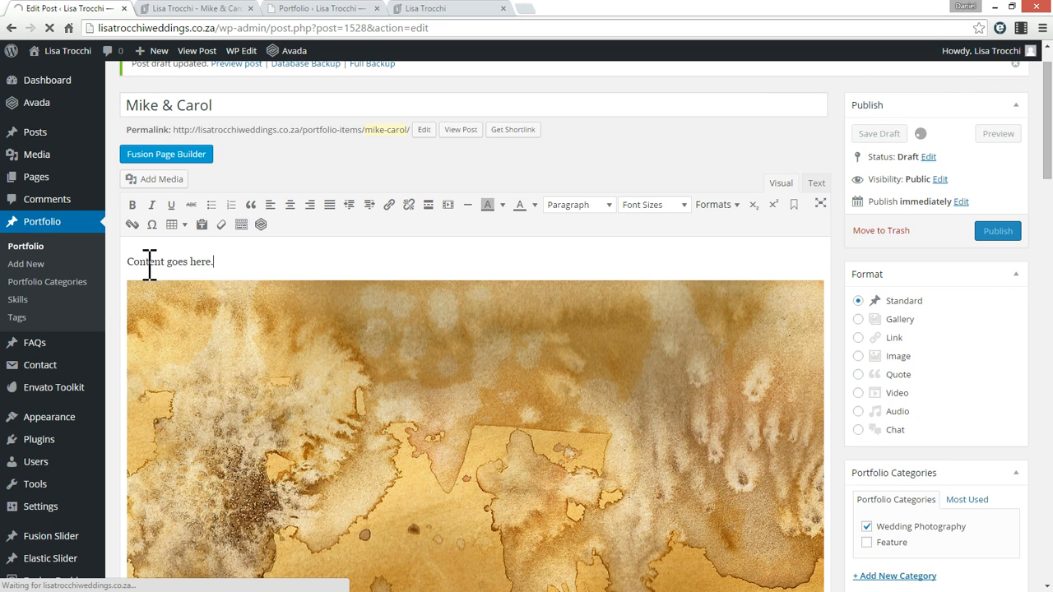
Format the "Content goes here." line above the images as Heading 2
left_click(213, 262, "shift")
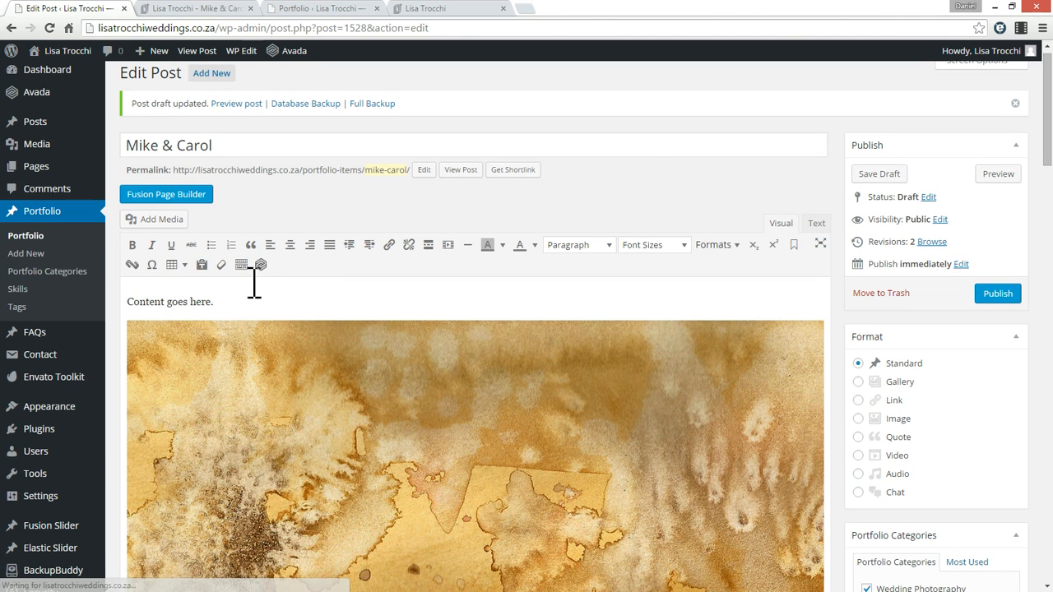
left_click(219, 298)
left_click_drag(181, 302, 221, 301)
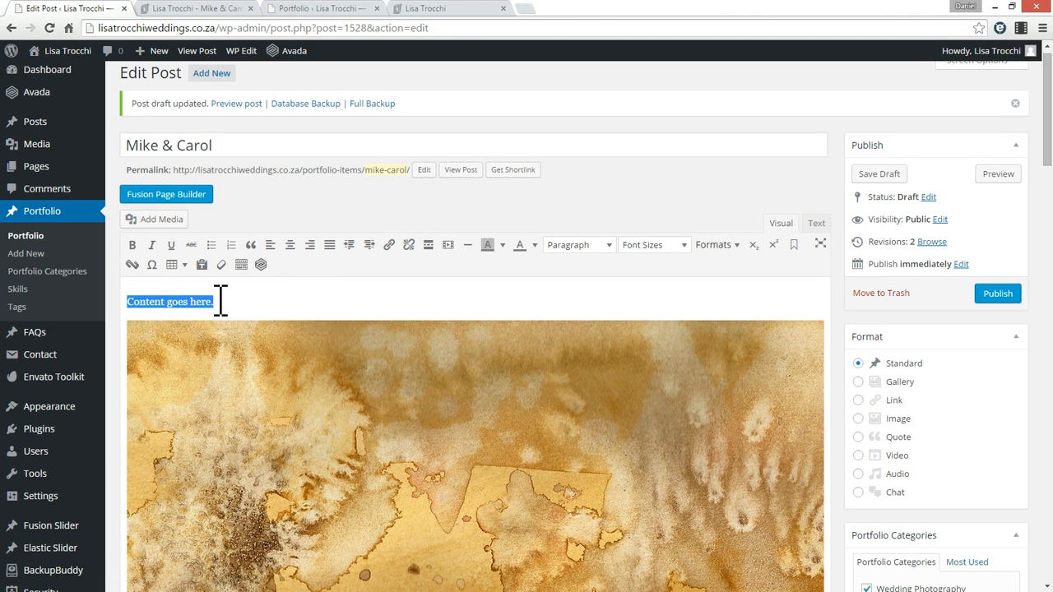
left_click(609, 248)
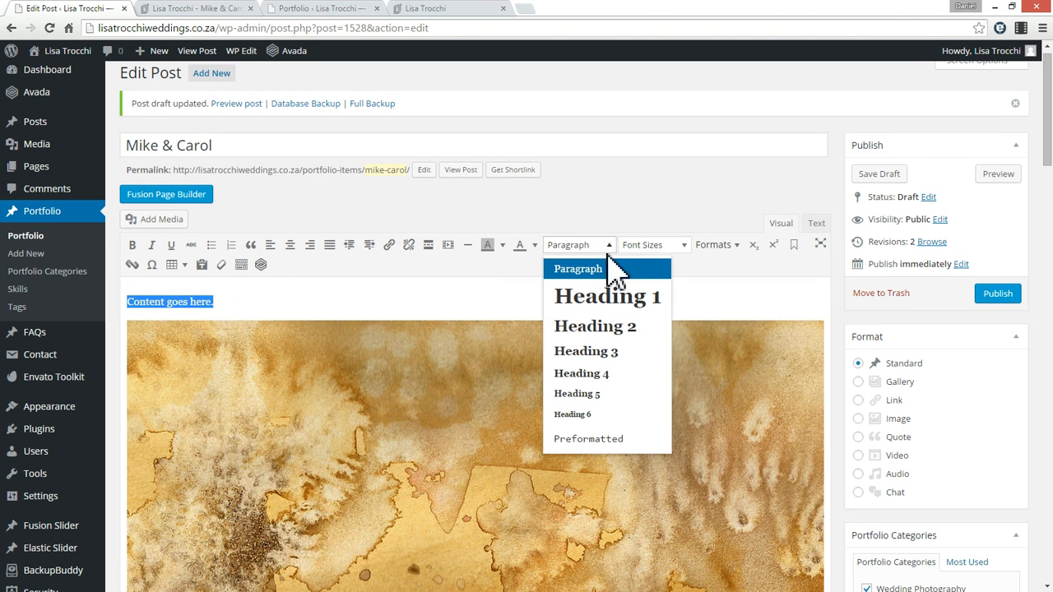
left_click(590, 329)
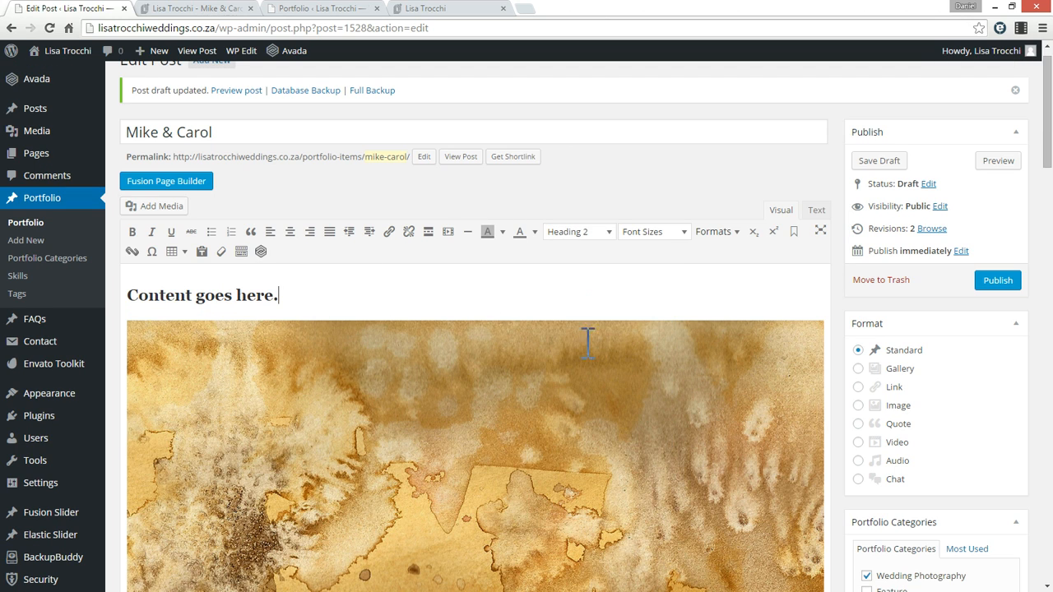
Look over the edited post, and check the Project Details section in its open preview
scroll(1002, 385, "down", 5)
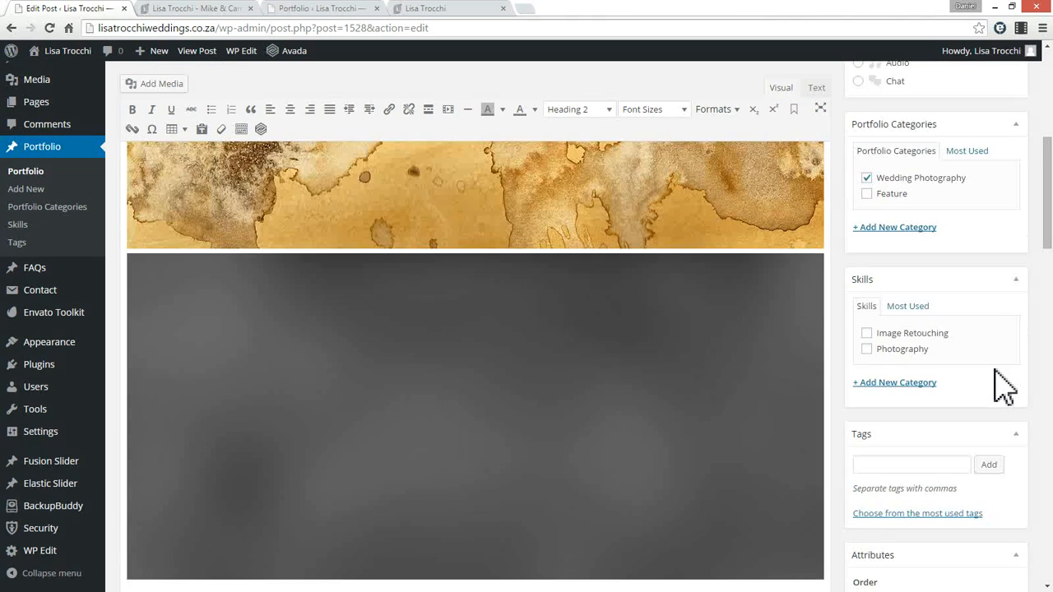
scroll(1002, 385, "up", 6)
left_click(191, 9)
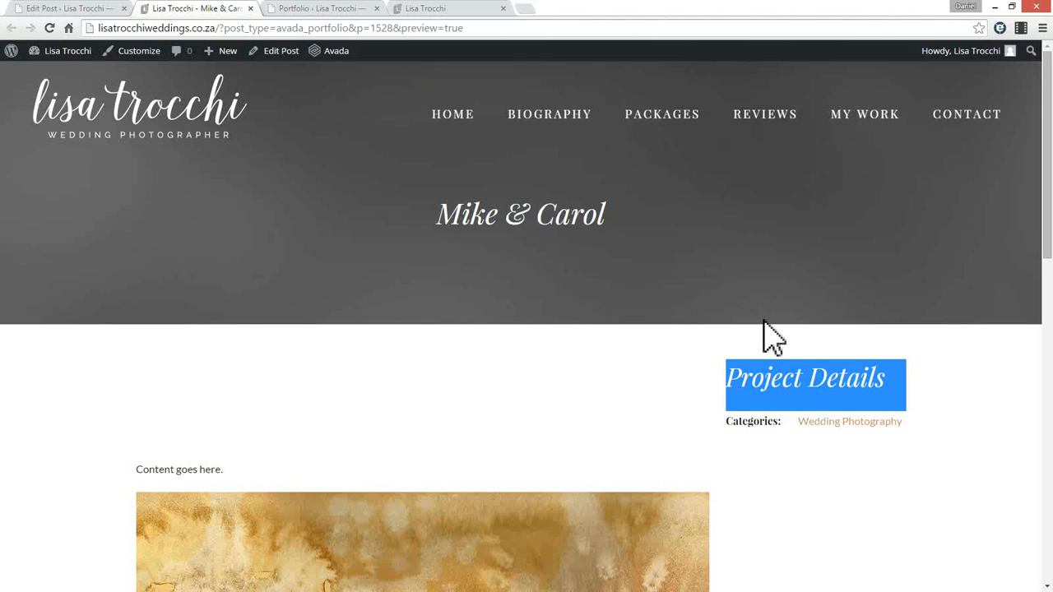
scroll(773, 336, "down", 1)
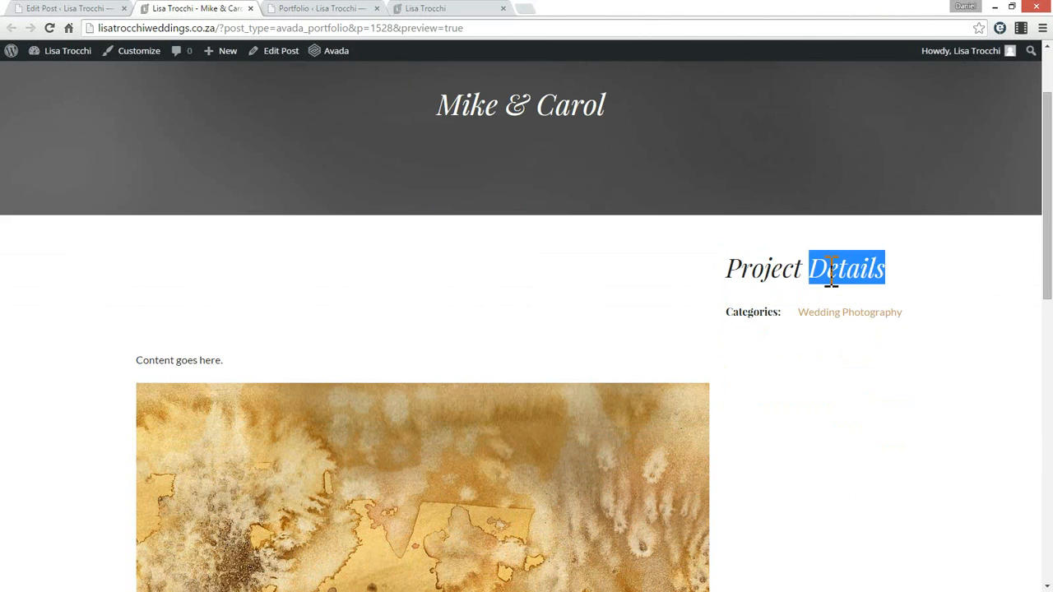
triple_click(856, 272)
In the post's Fusion Page Options, set Sidebar 1 to Default Sidebar and its position to Right
left_click(62, 8)
scroll(1029, 464, "down", 10)
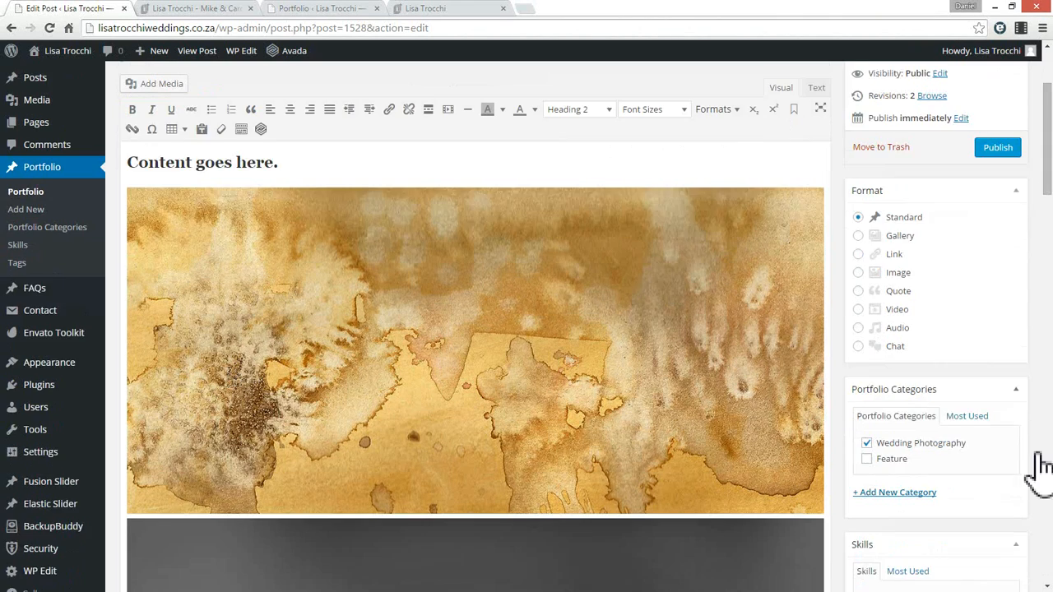
scroll(995, 456, "down", 3)
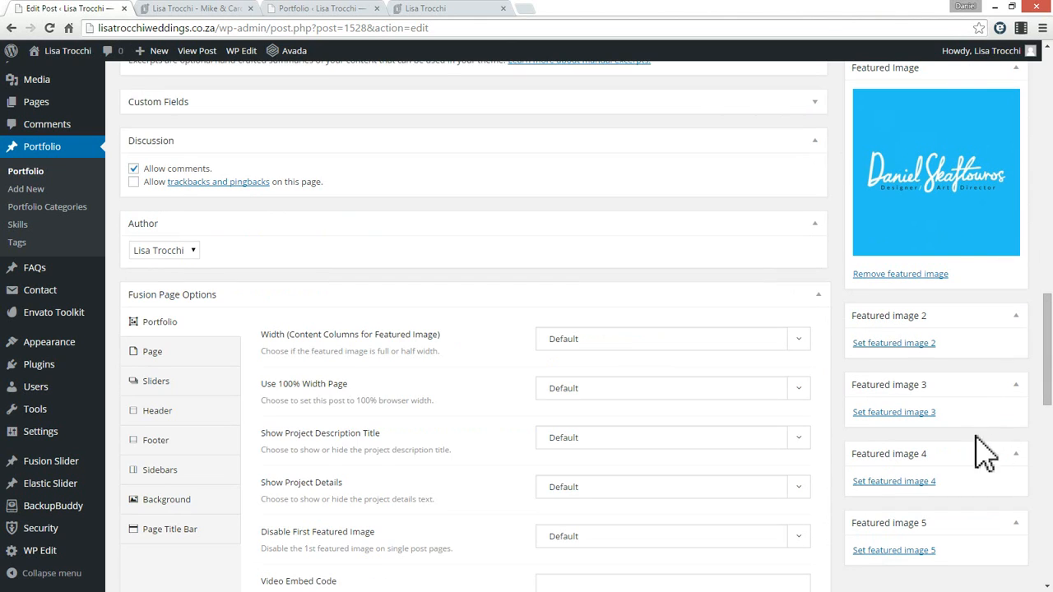
left_click(170, 468)
left_click(695, 339)
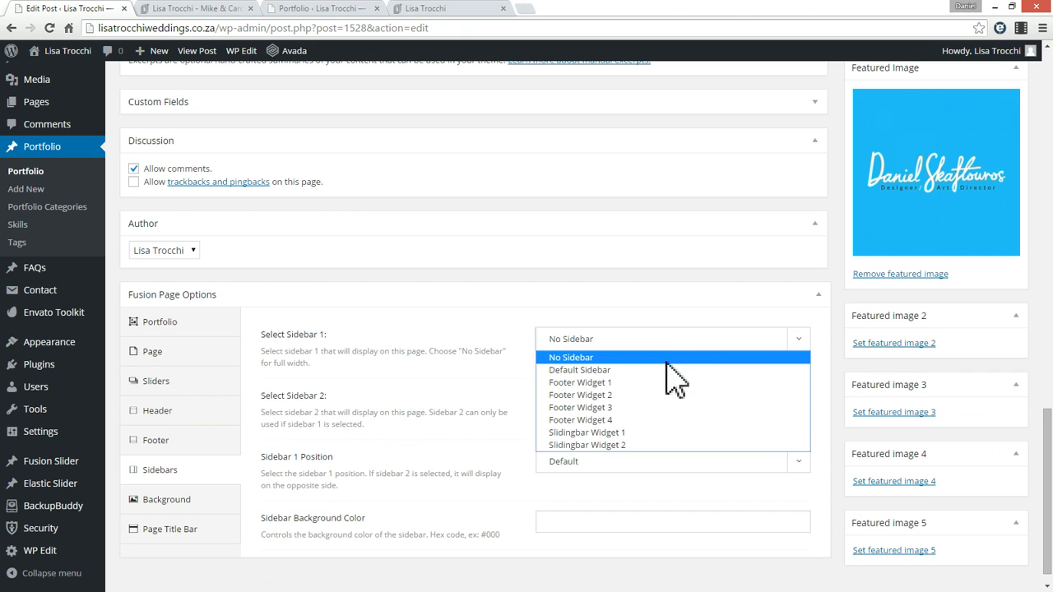
left_click(607, 383)
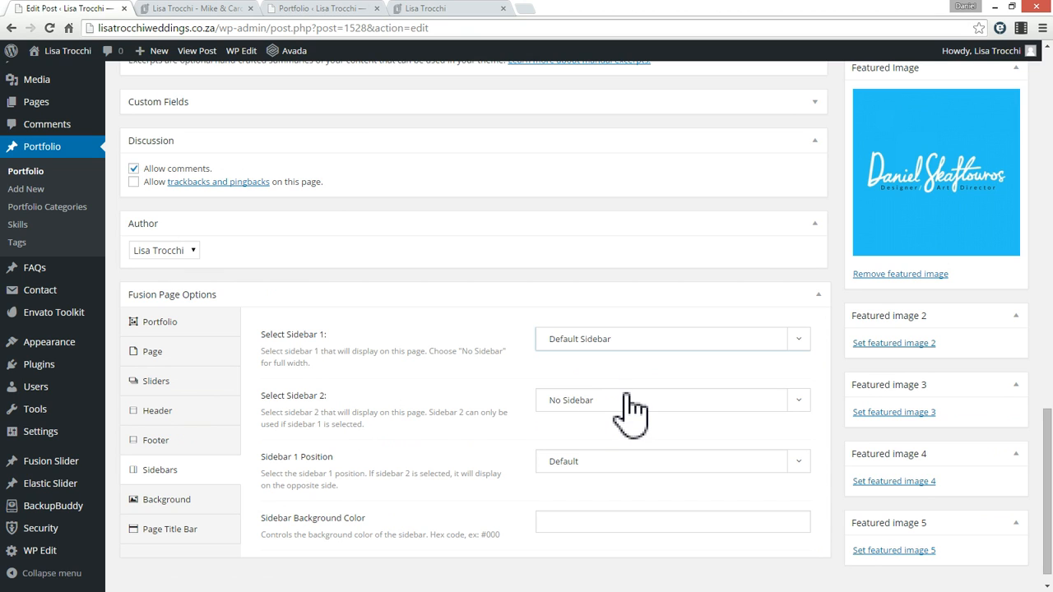
left_click(623, 462)
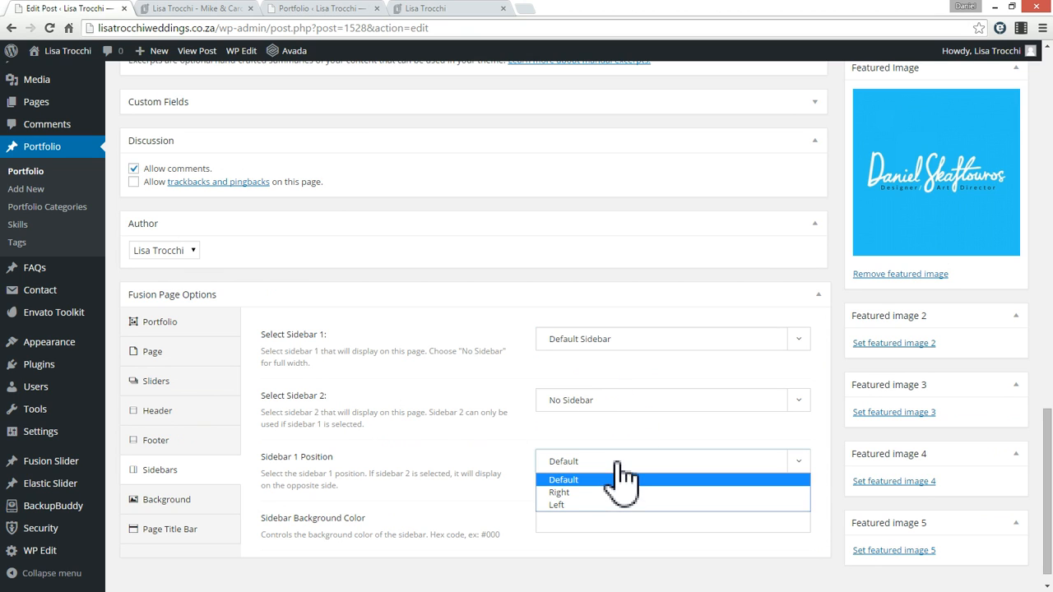
left_click(568, 493)
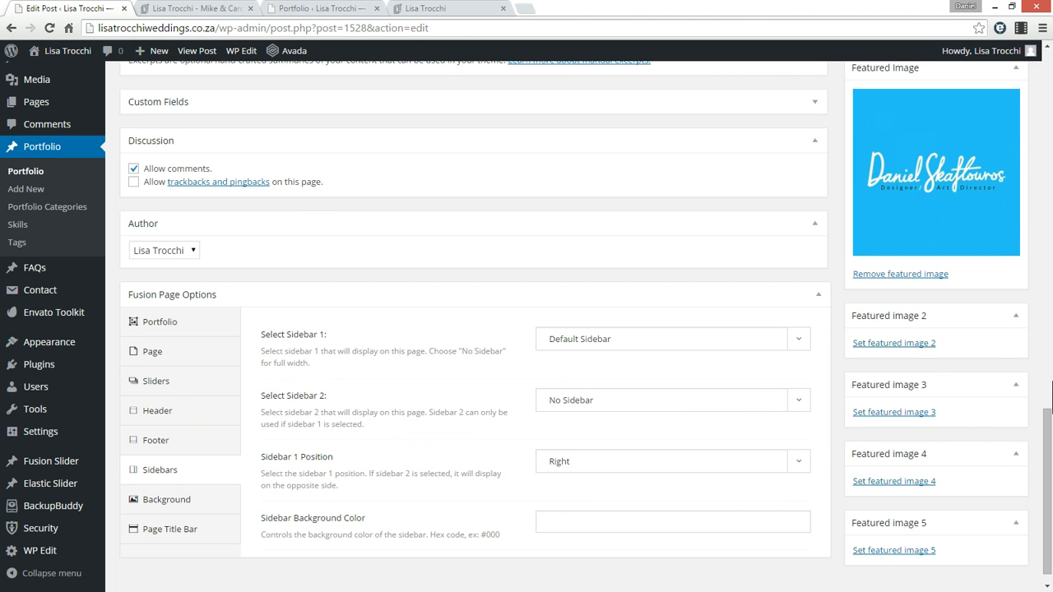
Save the draft, close the outdated preview and open a fresh preview of the post
scroll(1034, 294, "up", 10)
left_click(877, 185)
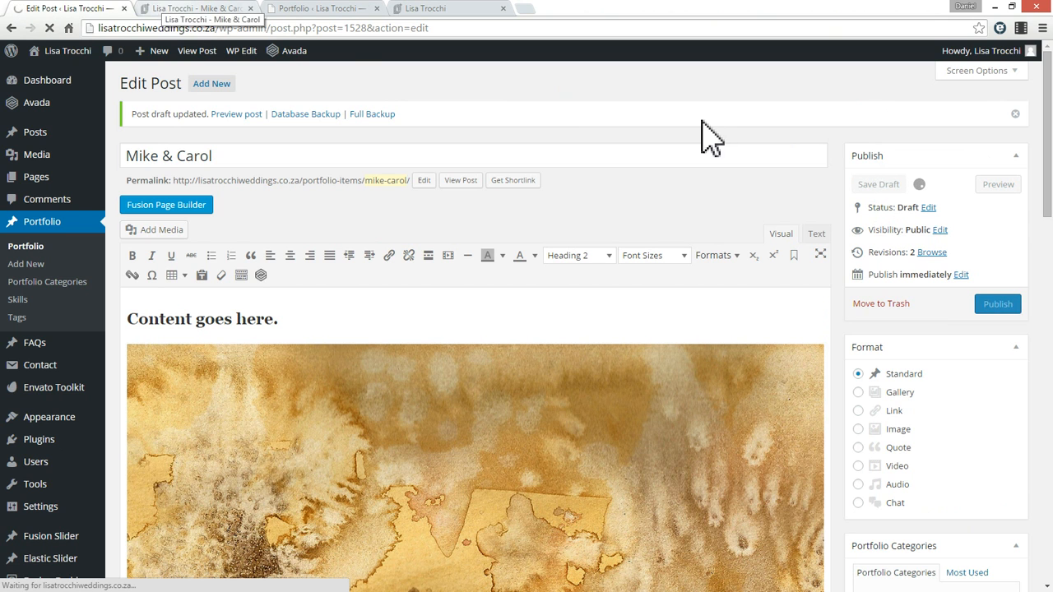
left_click(197, 8)
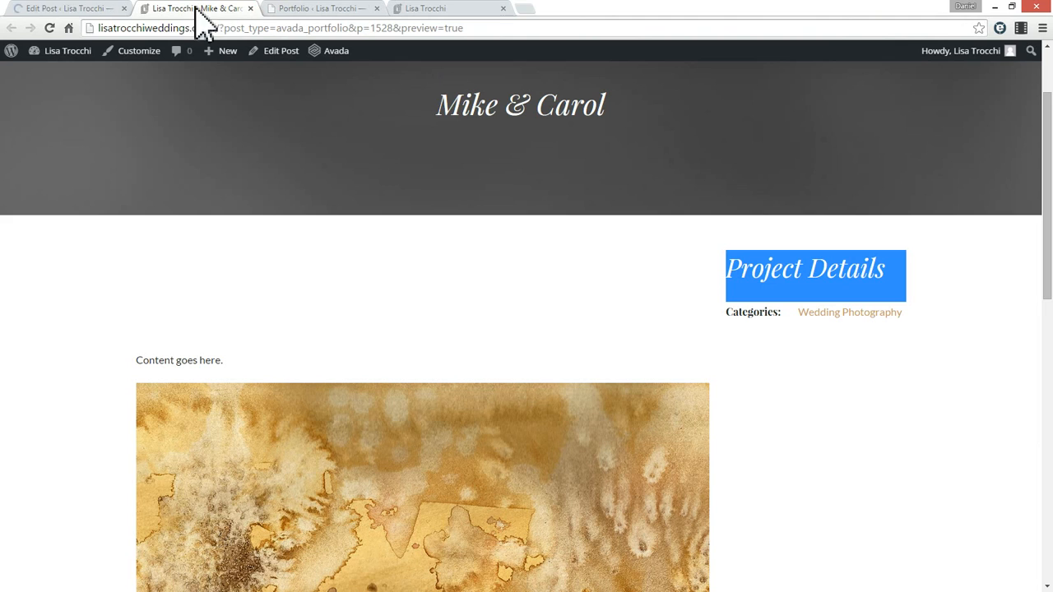
left_click(250, 8)
left_click(225, 38)
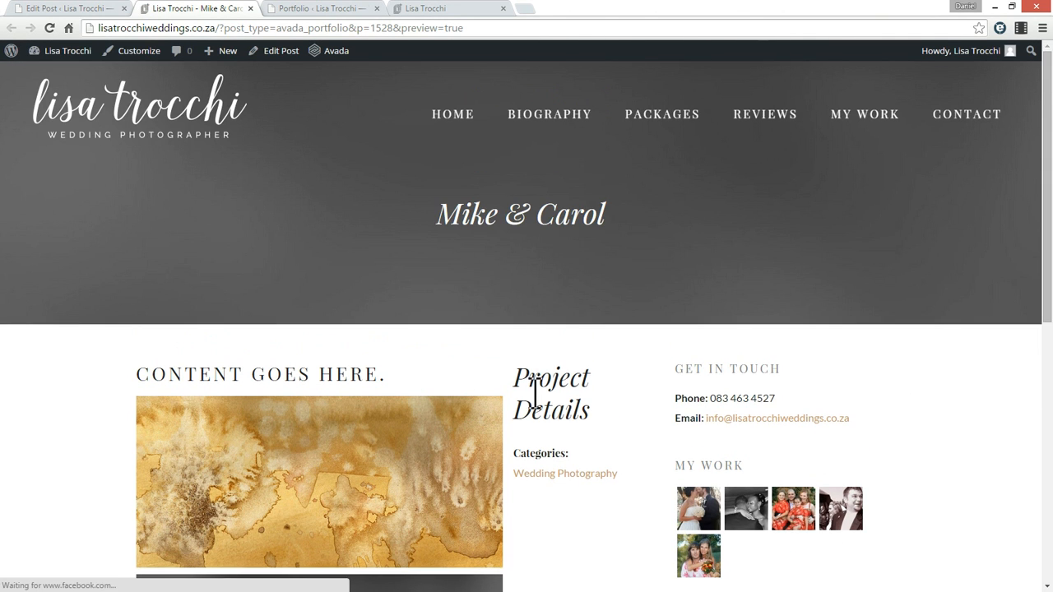
Examine the new preview's layout, comparing the content heading, the Project Details column and the contact sidebar
left_click_drag(534, 395, 588, 482)
left_click(564, 387)
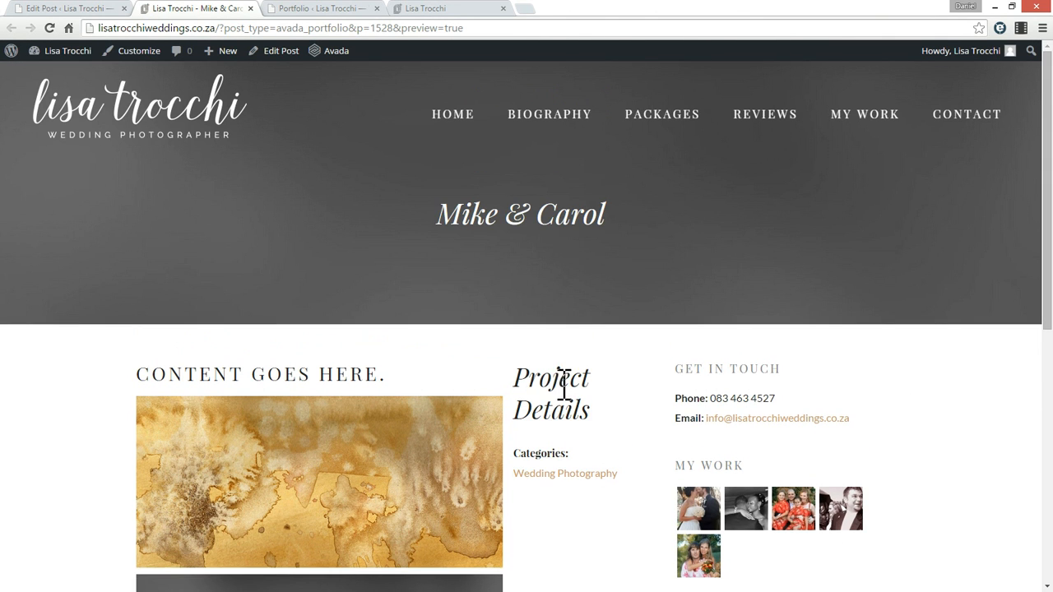
scroll(566, 395, "down", 1)
triple_click(181, 319)
left_click(331, 313)
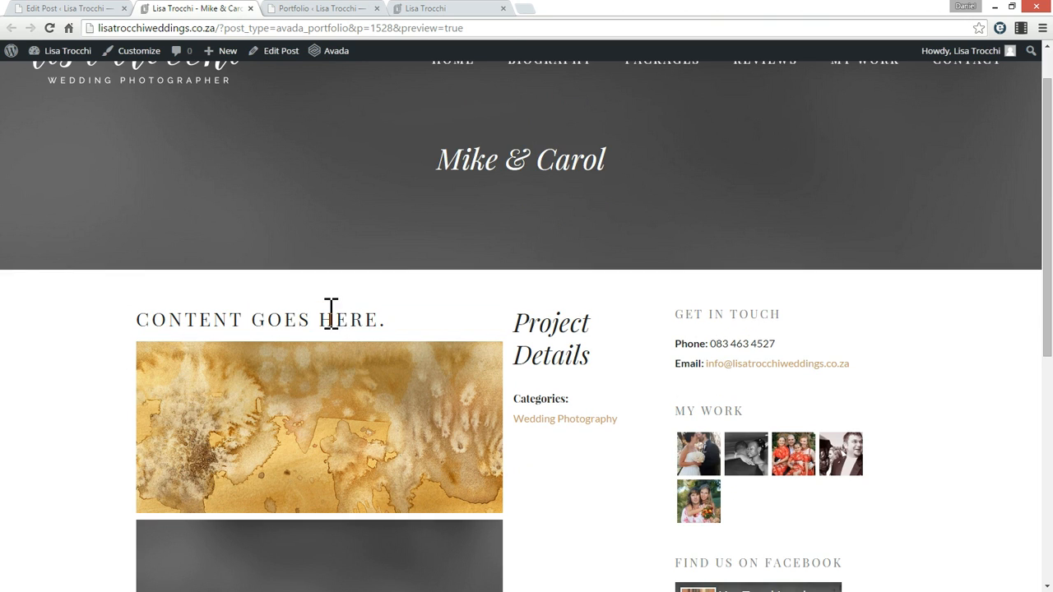
double_click(375, 316)
left_click(370, 319)
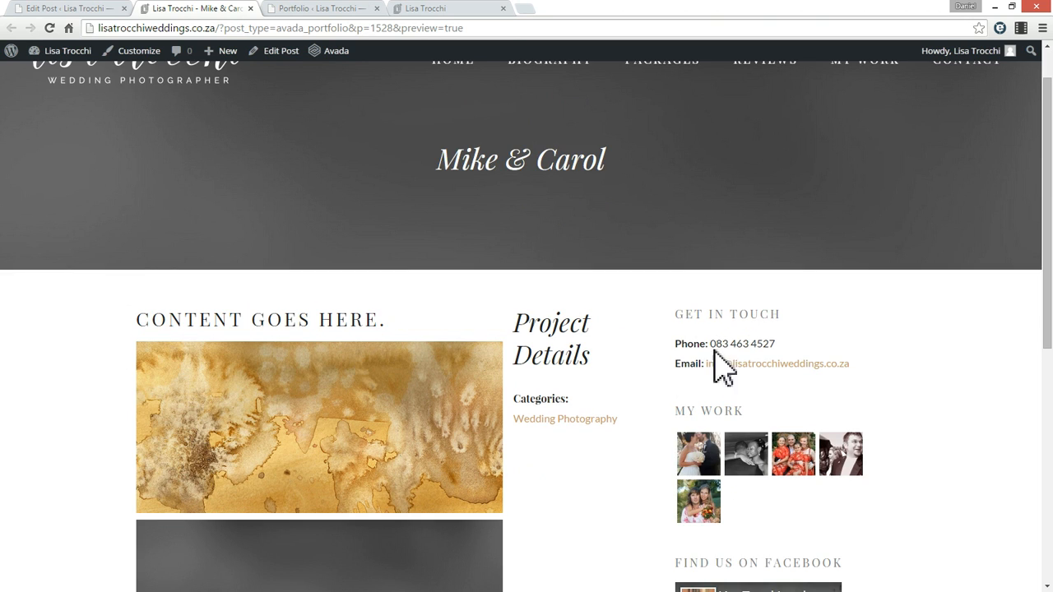
triple_click(580, 322)
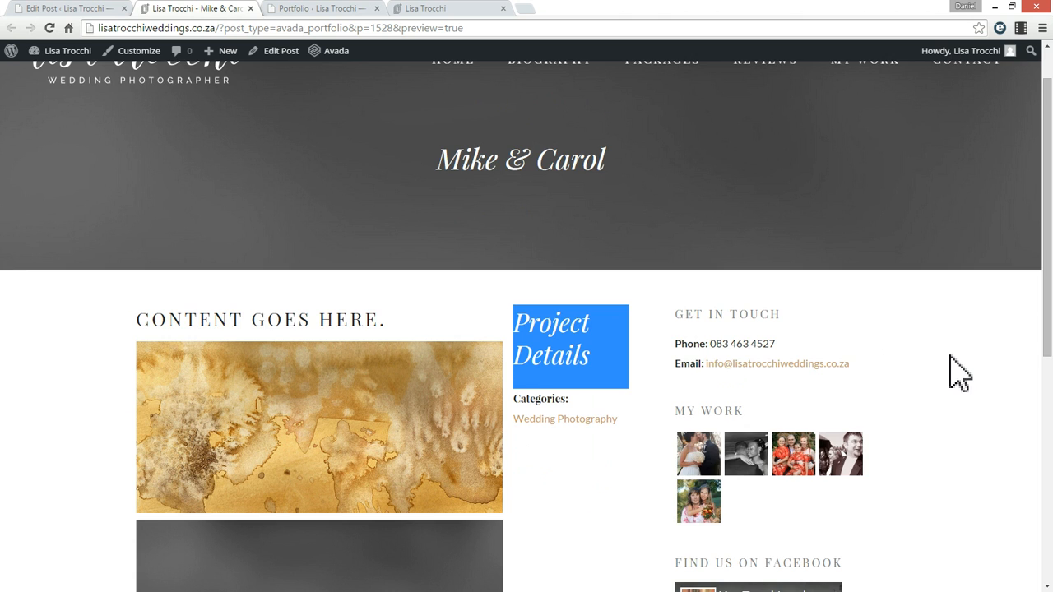
scroll(959, 374, "down", 5)
scroll(864, 371, "up", 6)
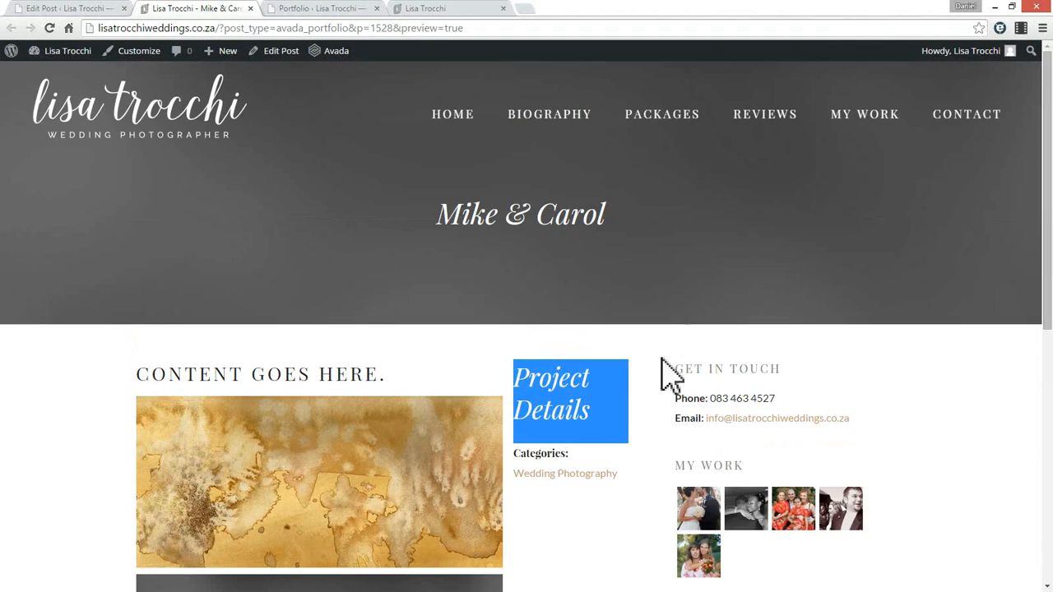
left_click(549, 399)
left_click_drag(540, 389, 595, 486)
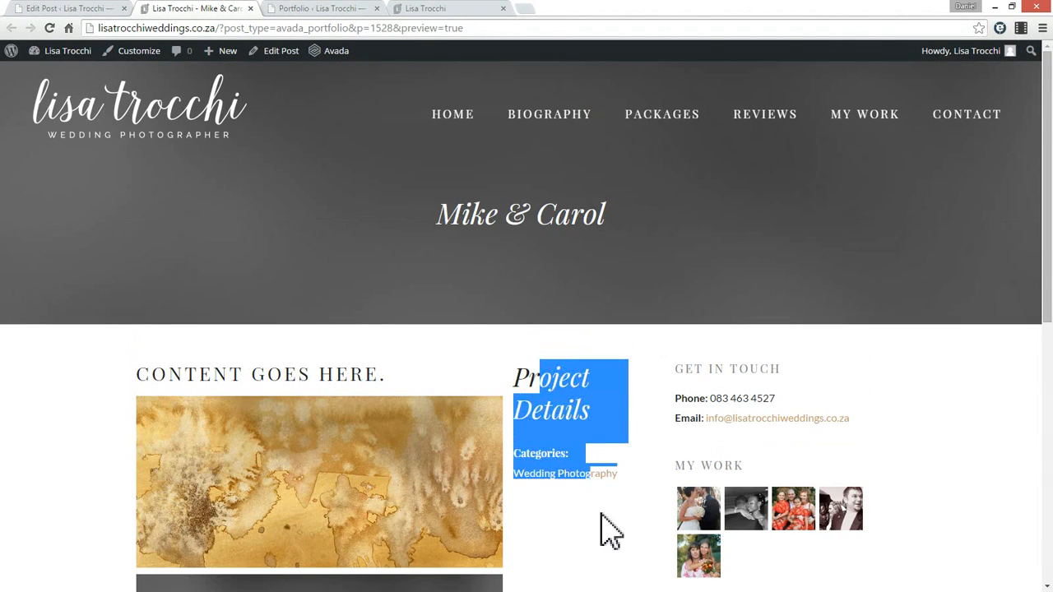
left_click(602, 515)
Back in the post editor, set Show Project Details to No in the Portfolio section of Fusion Page Options
left_click(90, 8)
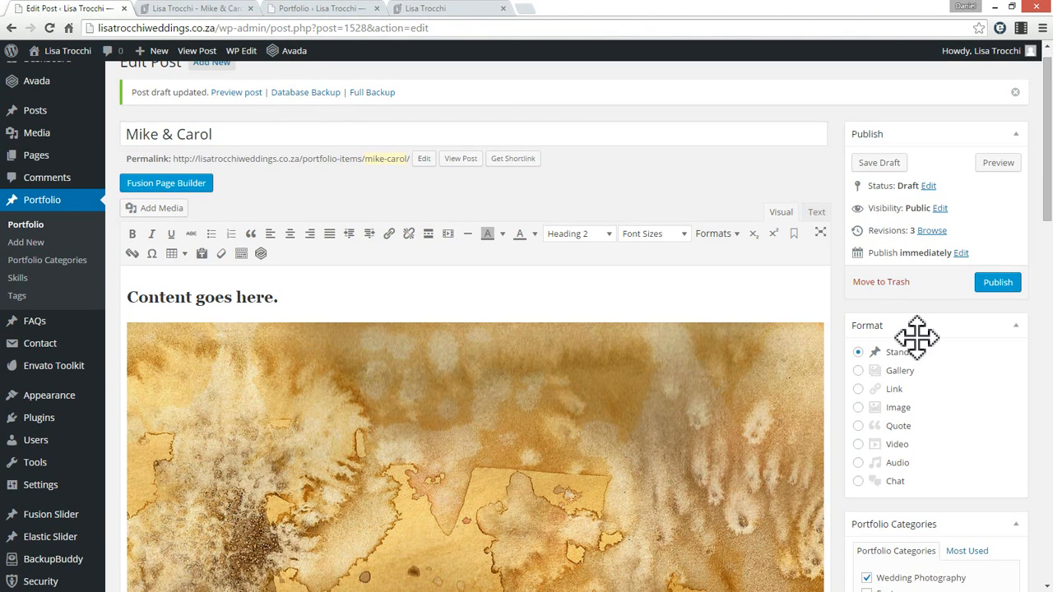
scroll(917, 337, "down", 15)
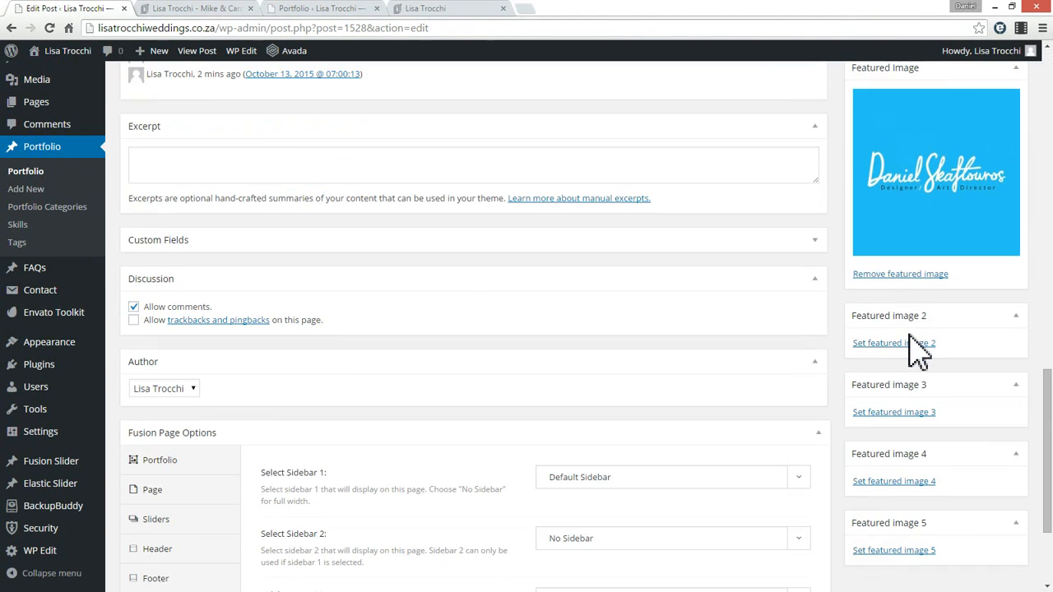
scroll(919, 350, "down", 3)
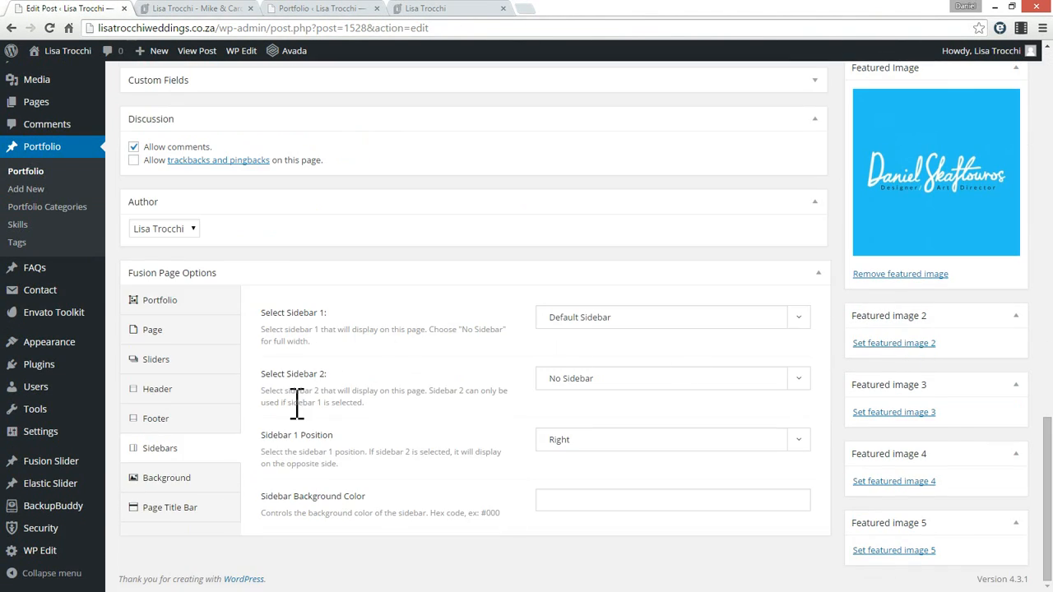
left_click(167, 302)
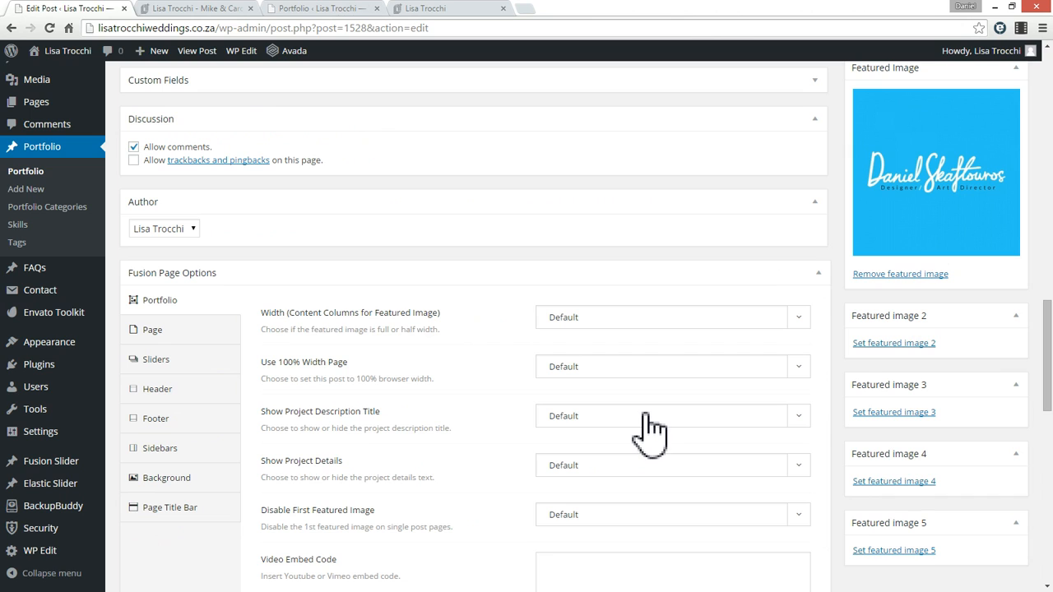
left_click(654, 467)
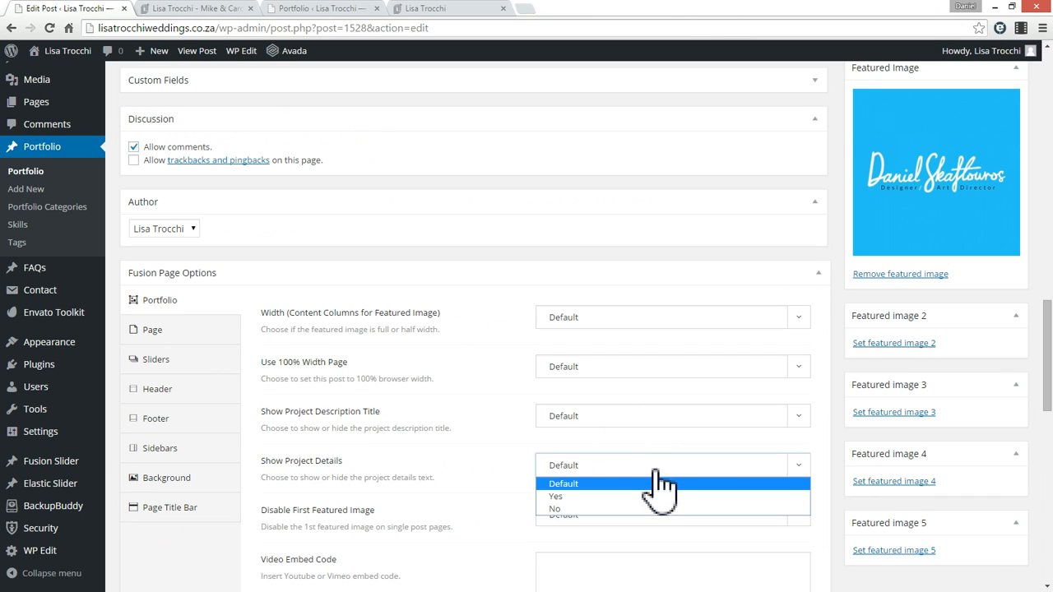
left_click(362, 475)
left_click(597, 467)
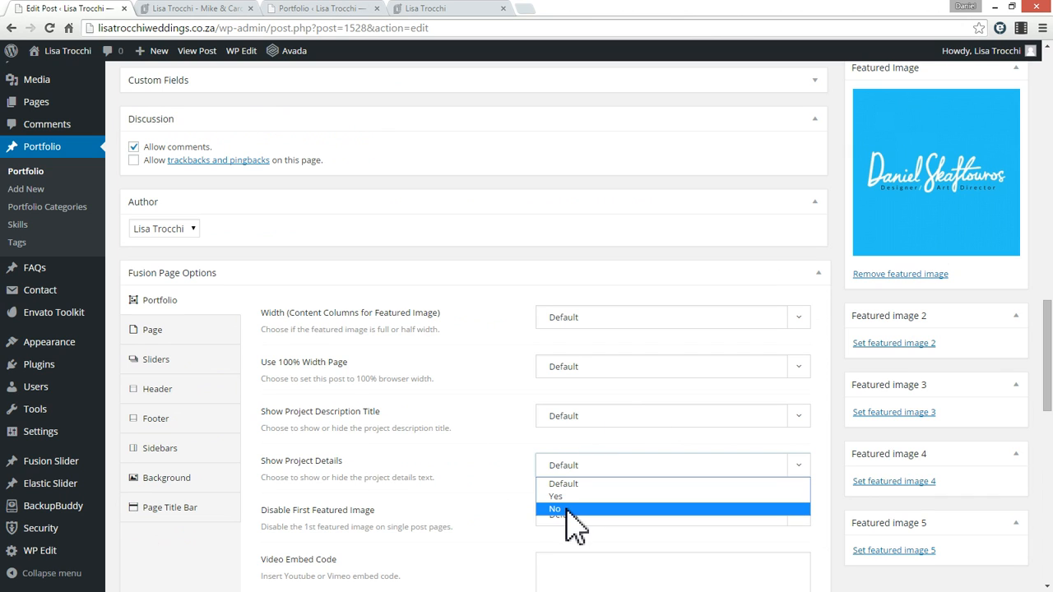
left_click(574, 510)
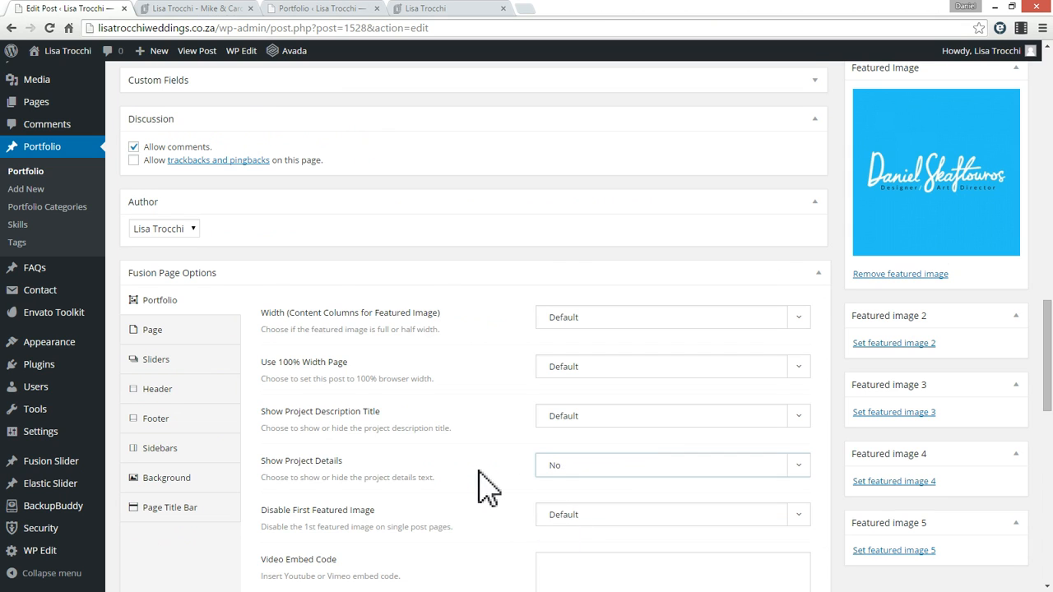
Review the remaining portfolio options, and check the spacing between the related projects and the footer in the open preview
scroll(488, 491, "down", 1)
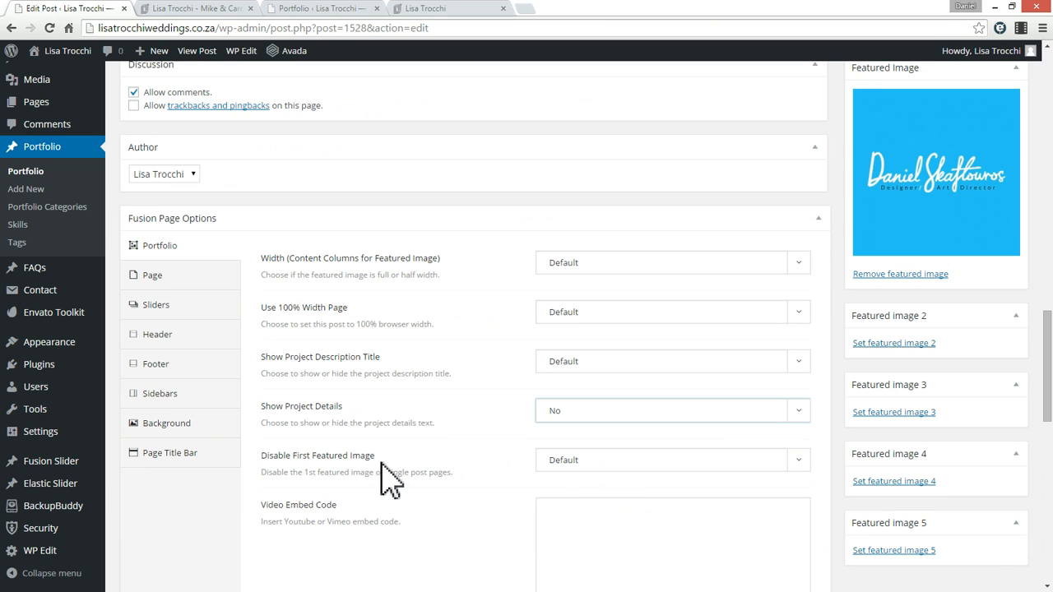
scroll(354, 477, "down", 10)
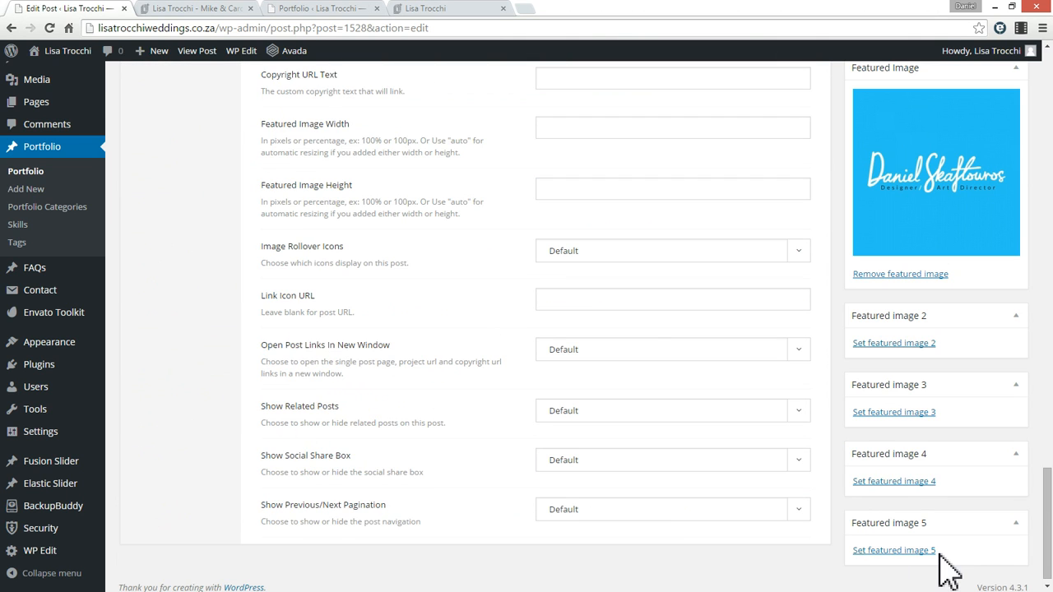
scroll(940, 555, "up", 3)
scroll(940, 558, "down", 2)
scroll(941, 562, "up", 5)
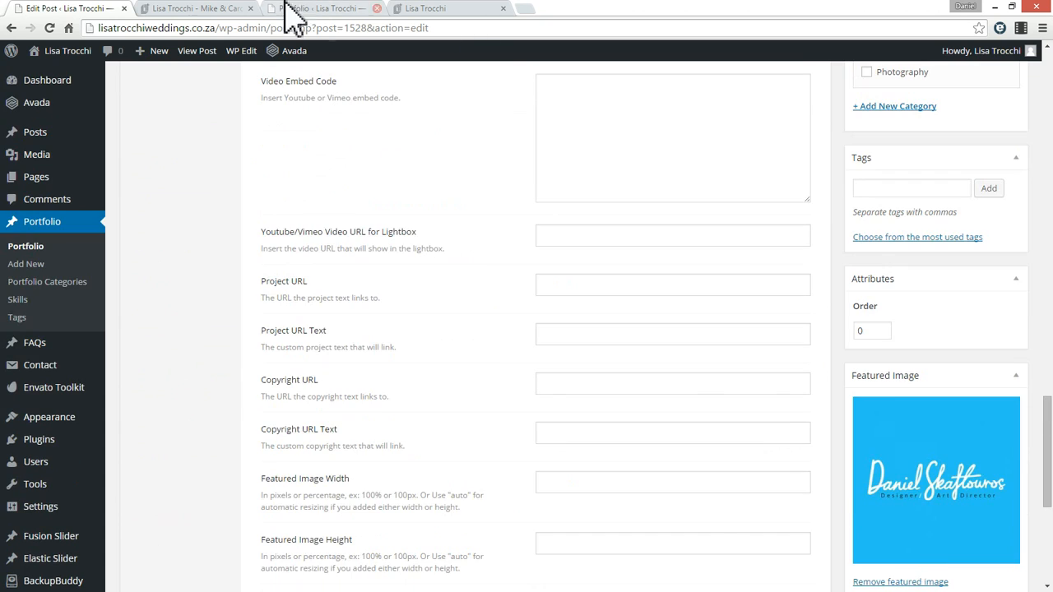
left_click(189, 8)
scroll(765, 400, "down", 6)
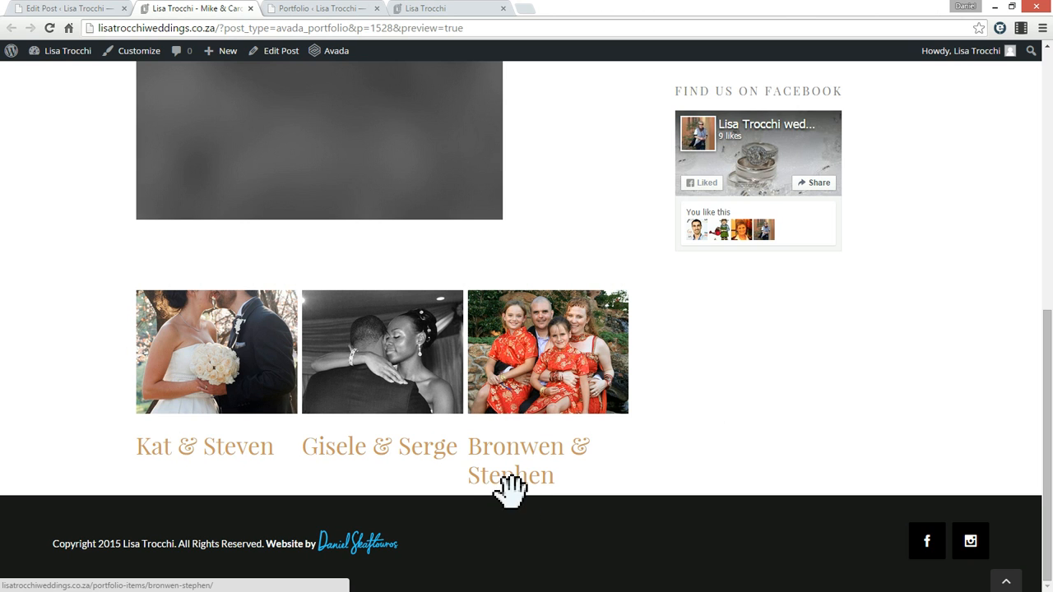
left_click(337, 9)
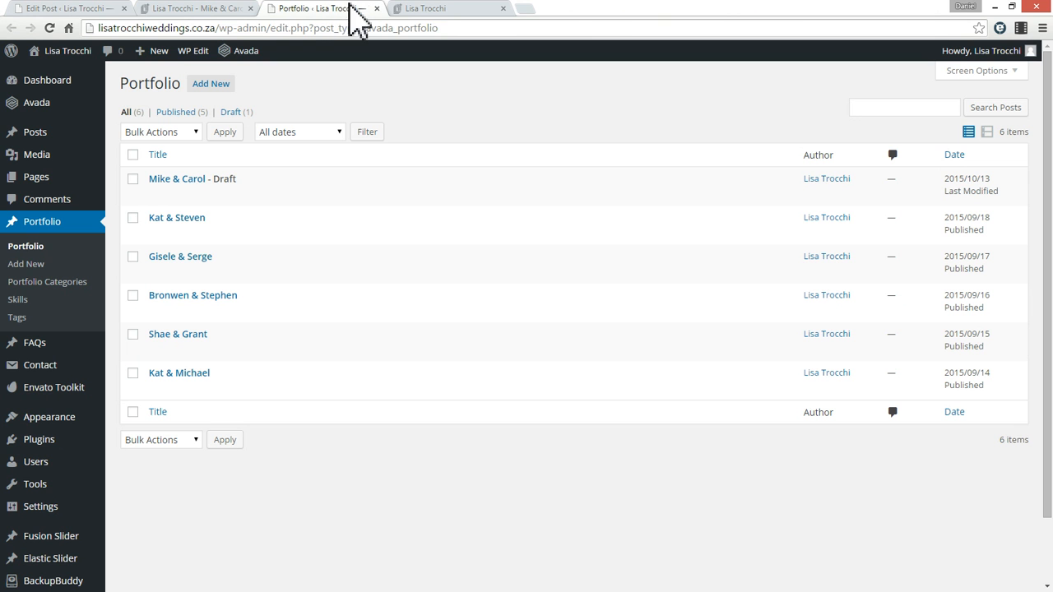
In the post's Fusion Page Options, set the Page Content Bottom Padding to 50px
left_click(93, 10)
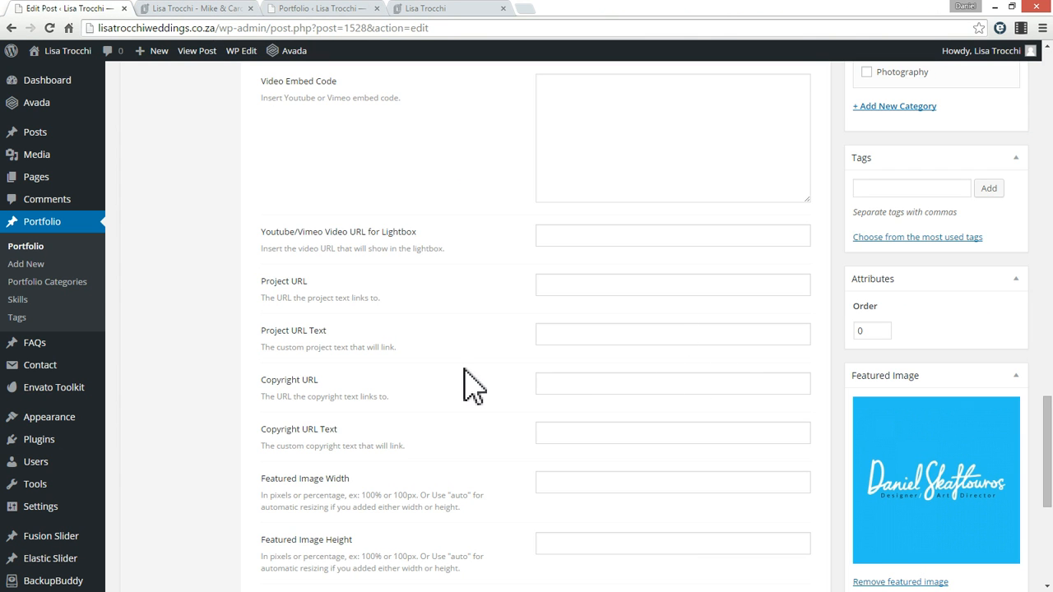
scroll(609, 329, "down", 2)
scroll(604, 329, "up", 7)
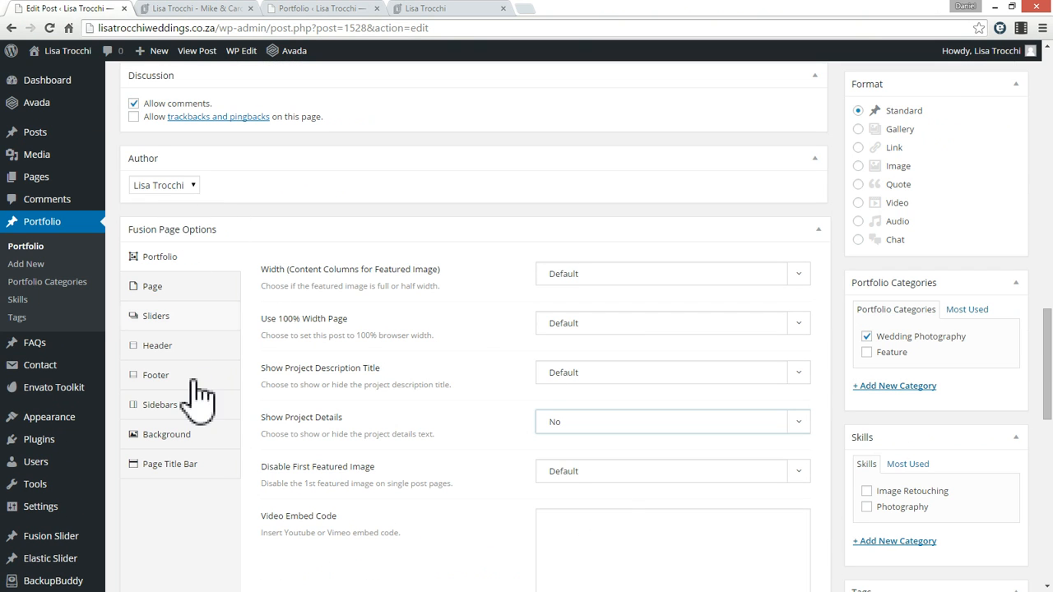
left_click(153, 288)
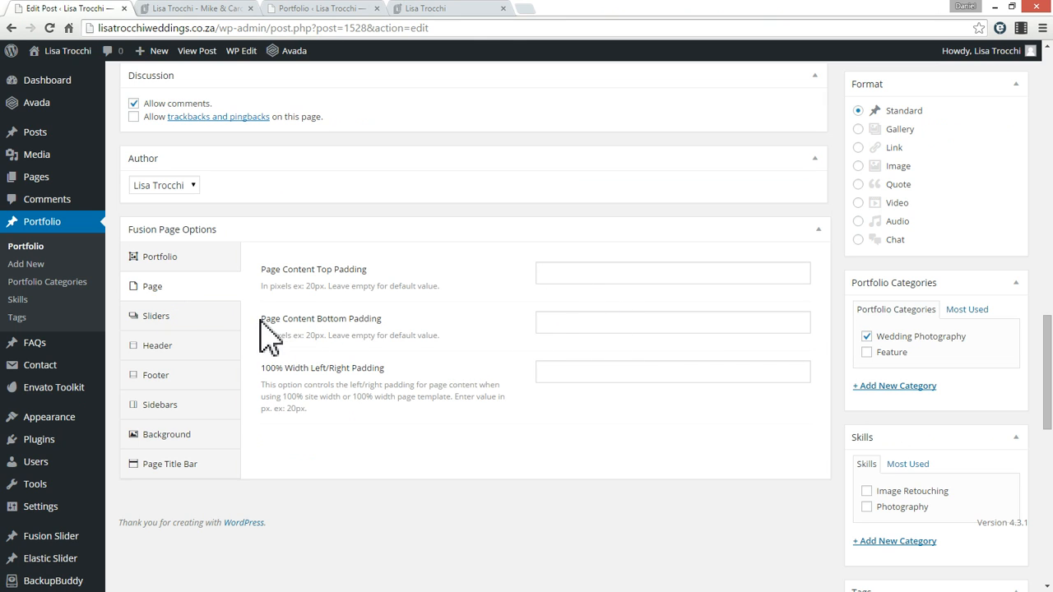
left_click(628, 322)
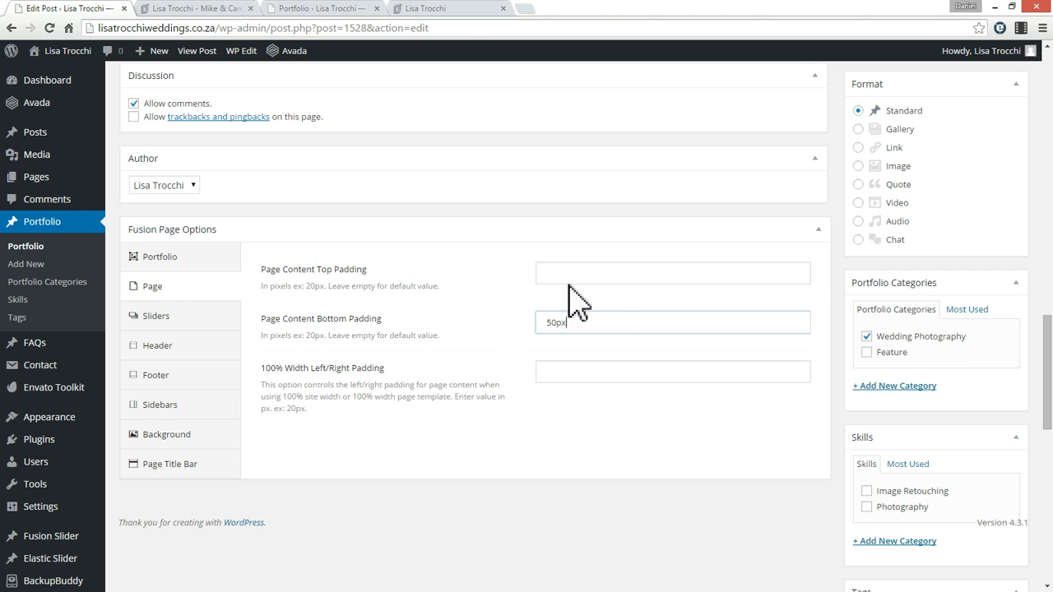
type("50px")
Save the post draft and reload its open preview to apply the changed page options
scroll(991, 296, "up", 3)
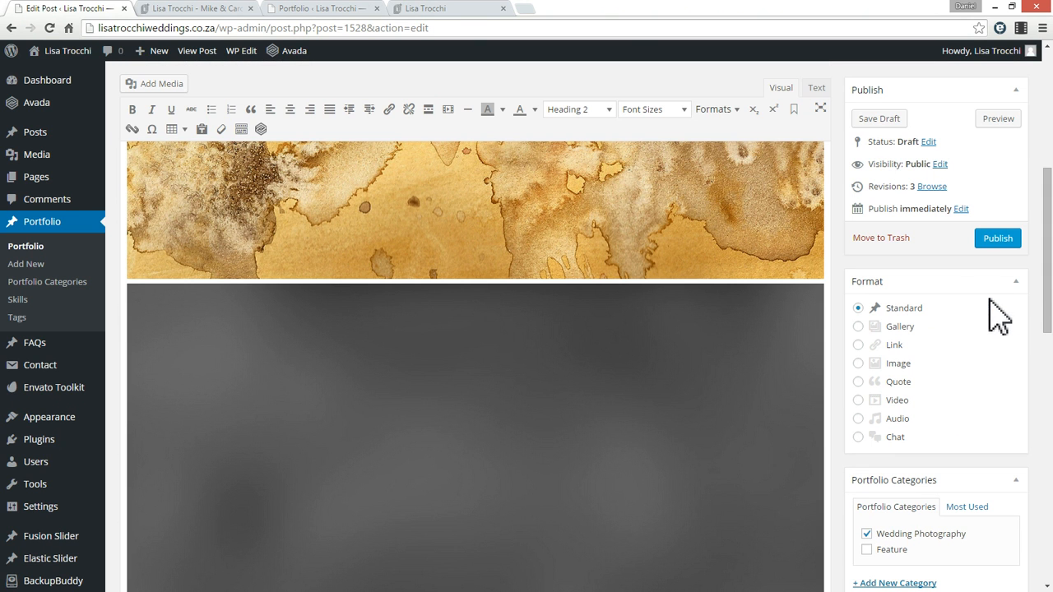
left_click(877, 121)
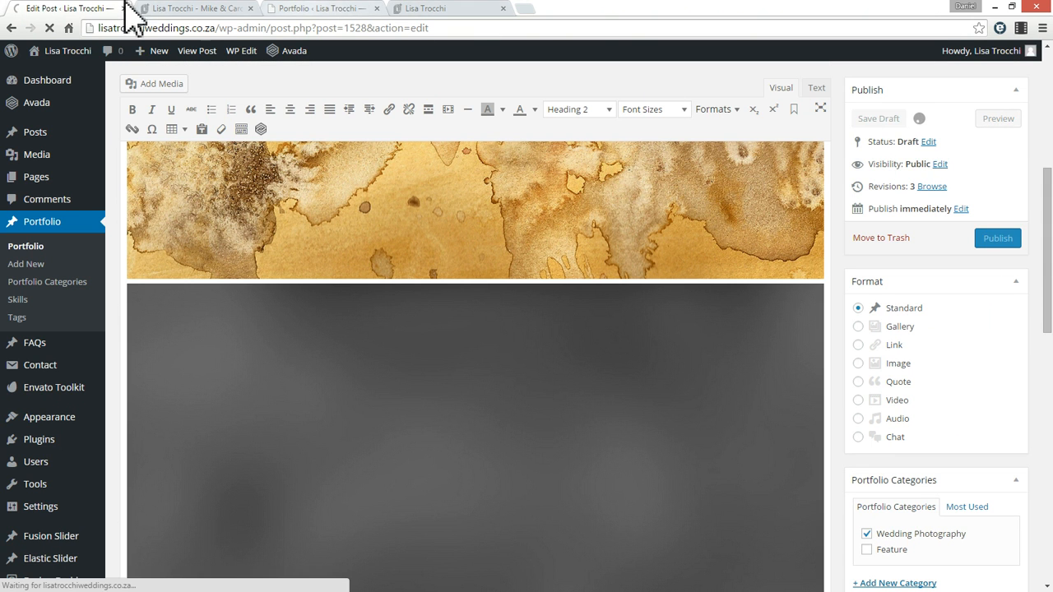
left_click(173, 8)
scroll(786, 223, "up", 6)
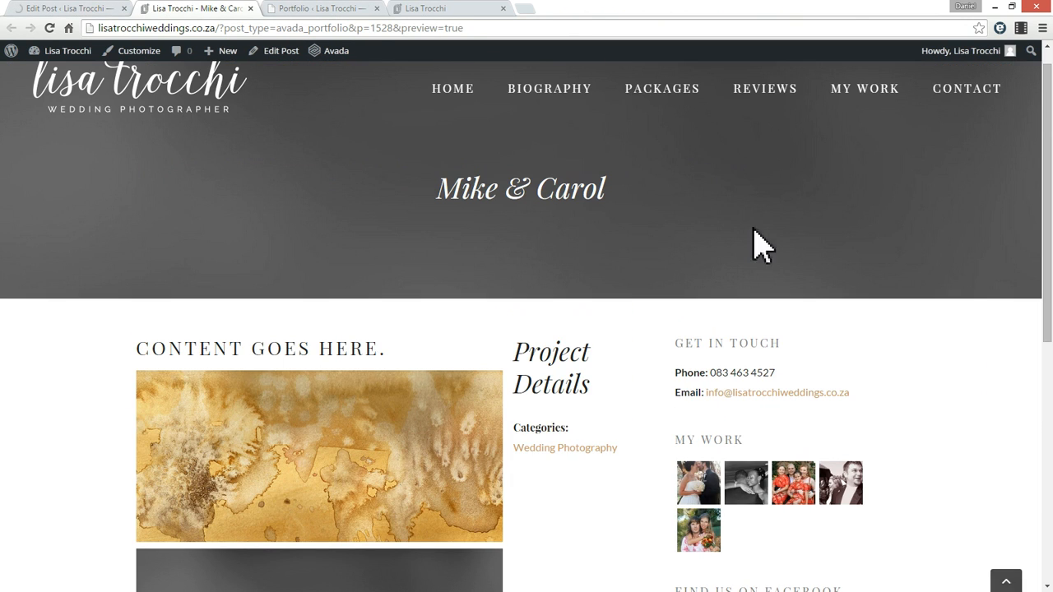
left_click_drag(548, 351, 529, 441)
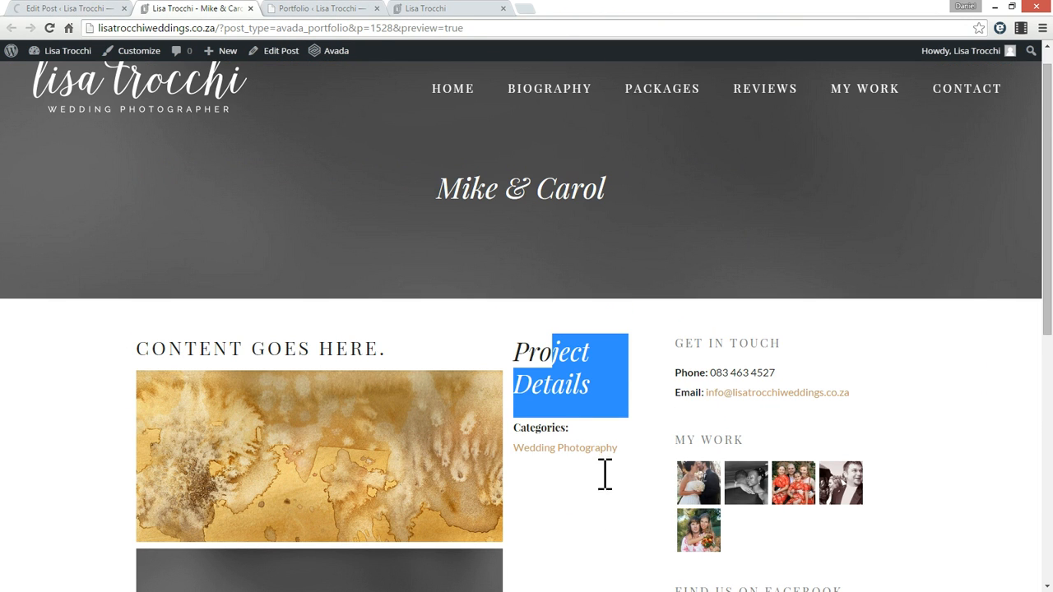
left_click(712, 348)
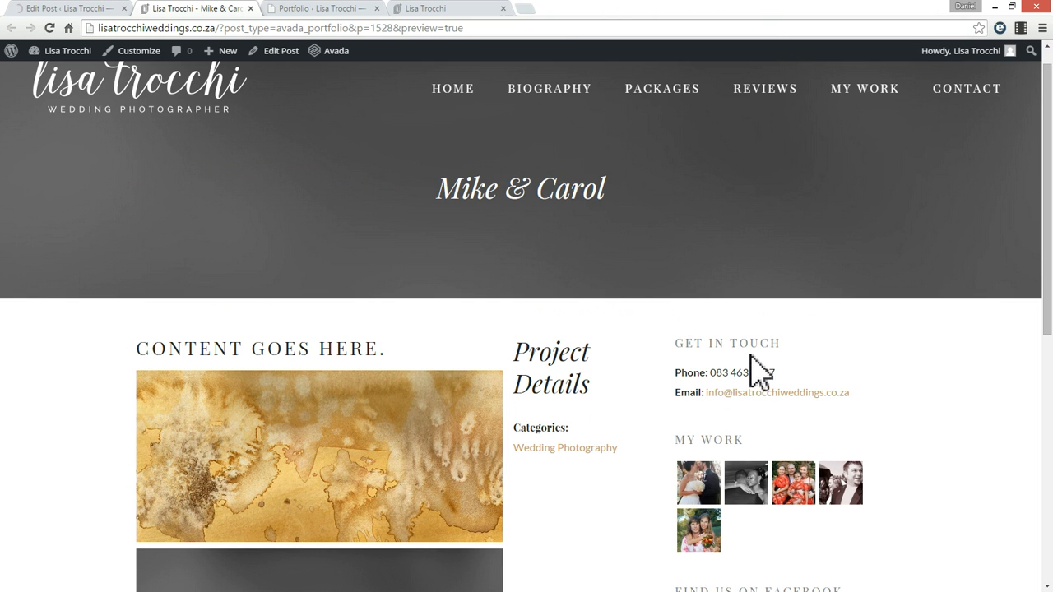
scroll(771, 423, "down", 6)
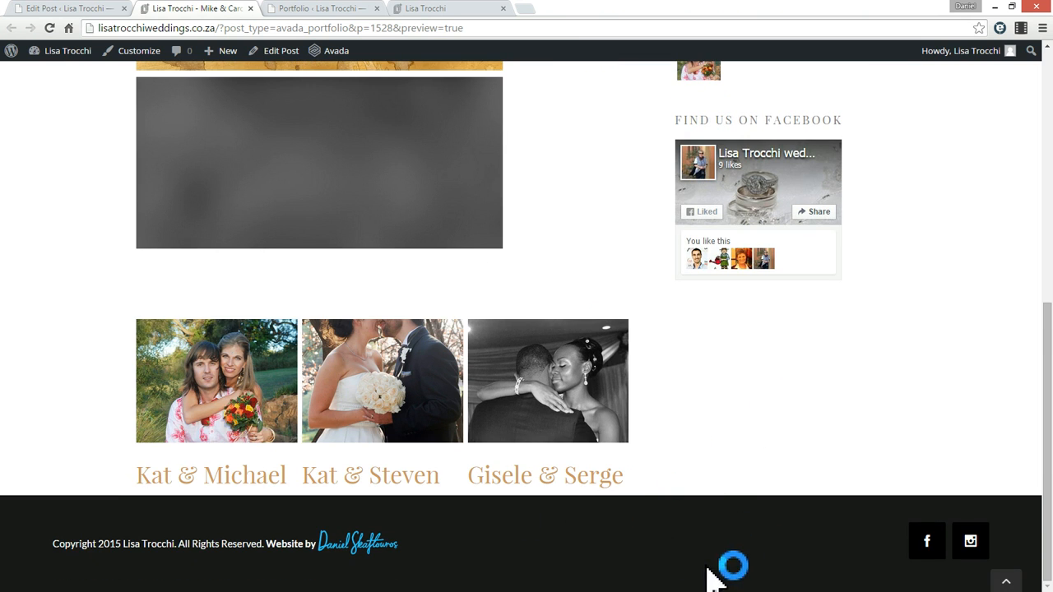
key("F5")
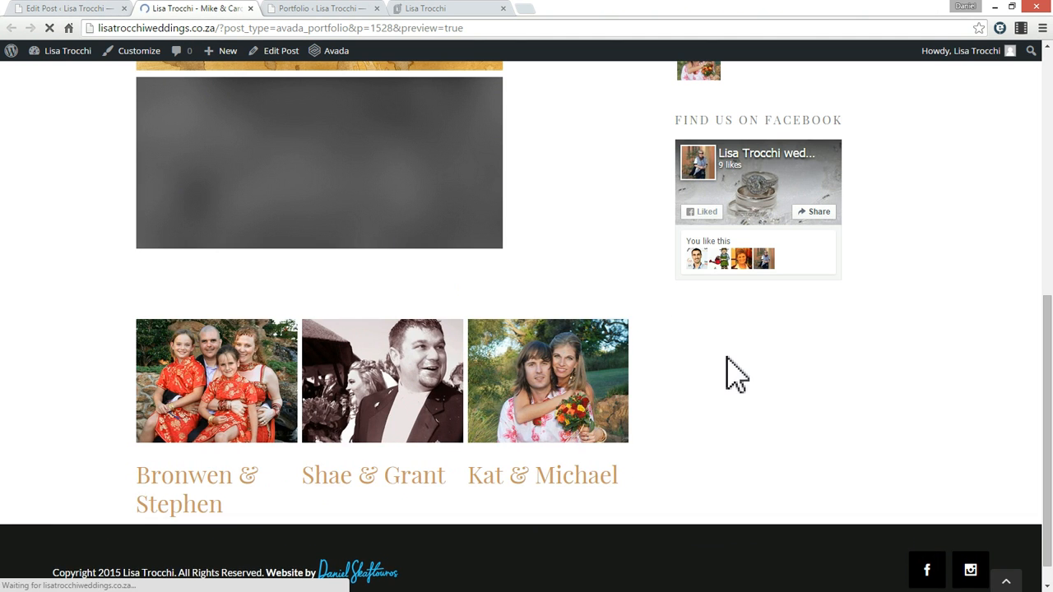
Examine the refreshed preview, checking the content heading, images, sidebar and the spacing above the footer
scroll(899, 426, "up", 5)
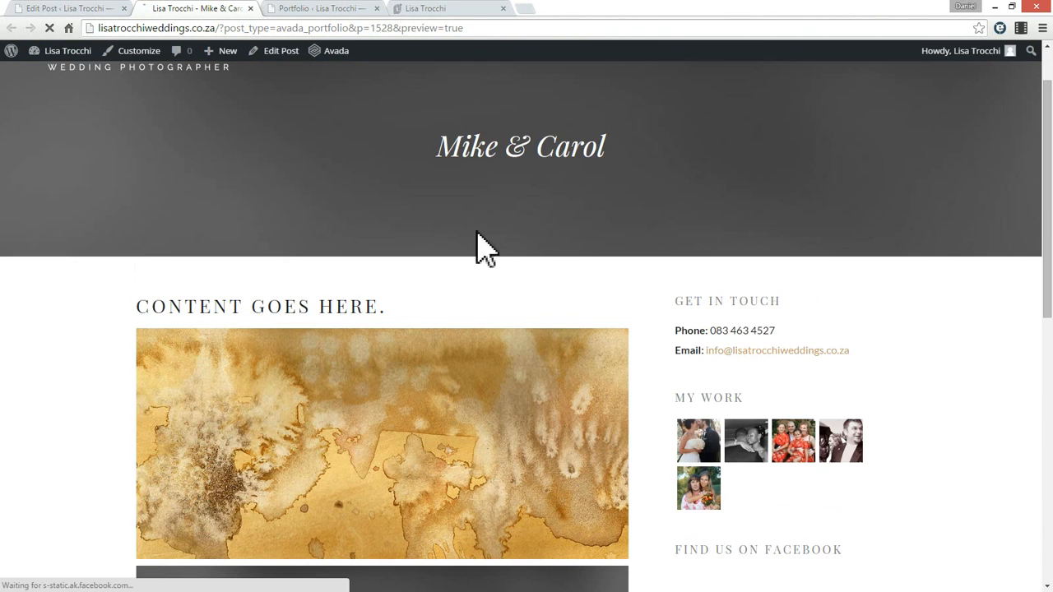
scroll(906, 394, "up", 1)
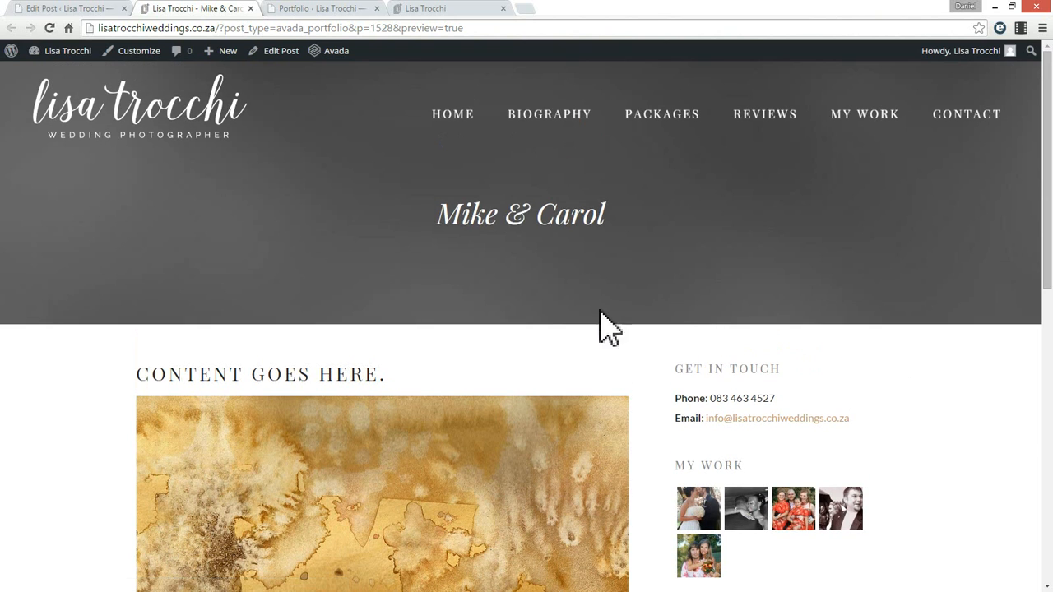
scroll(531, 277, "down", 4)
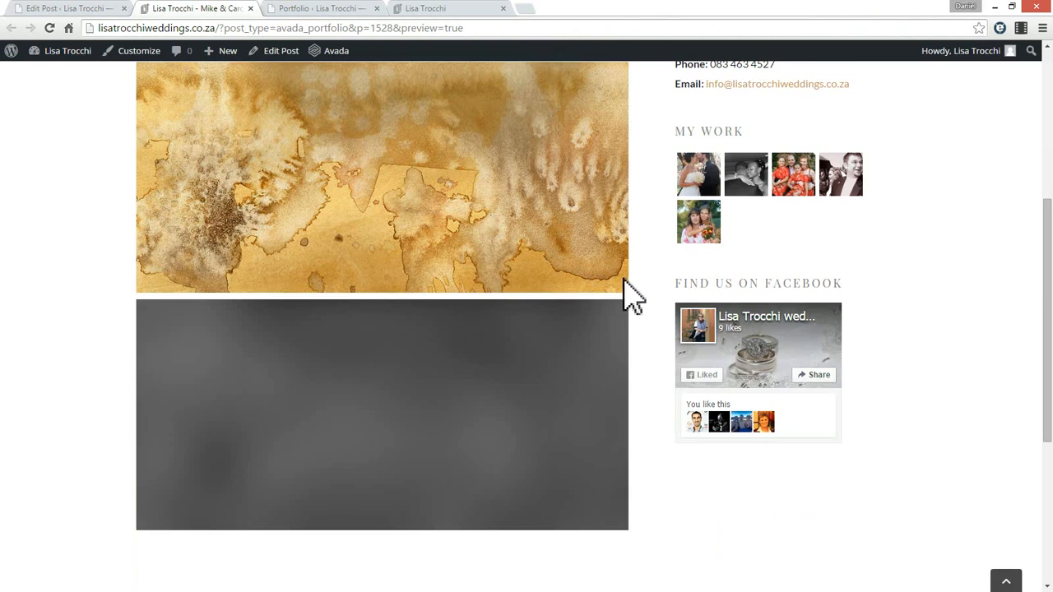
scroll(636, 299, "up", 2)
scroll(644, 301, "down", 6)
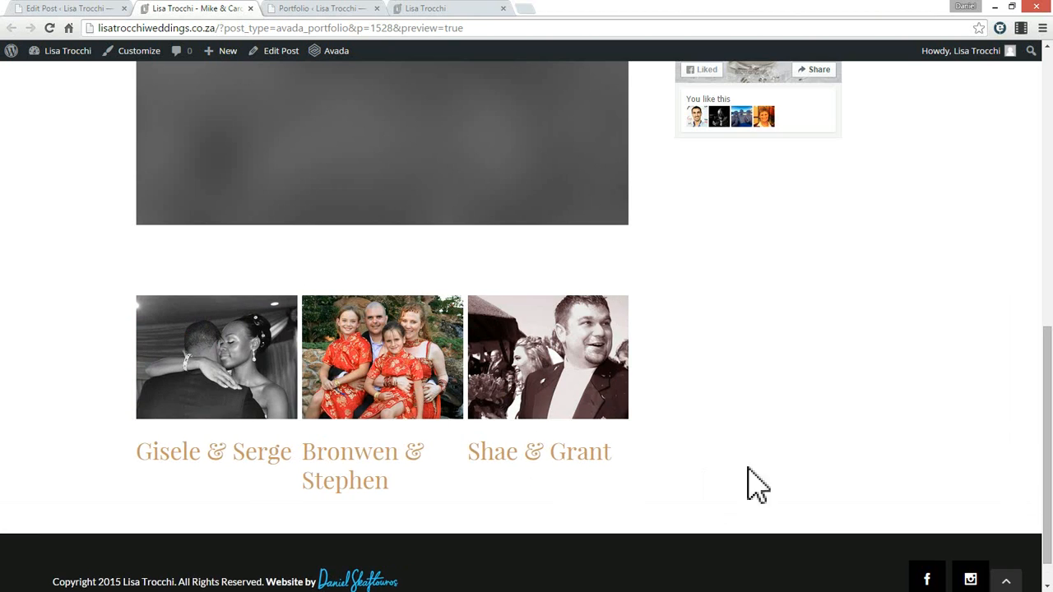
scroll(810, 482, "down", 1)
scroll(809, 482, "up", 9)
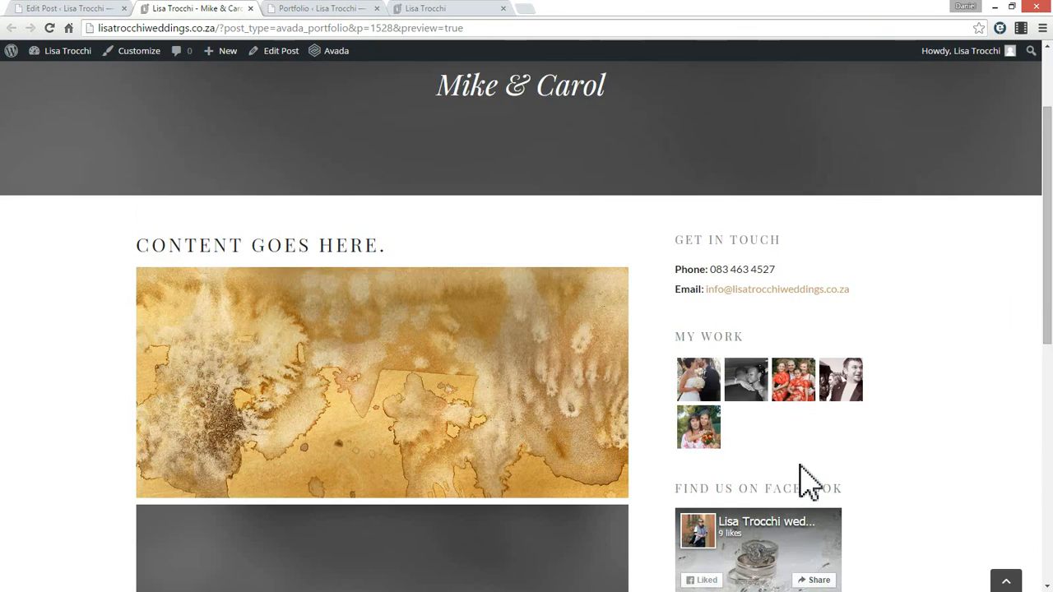
scroll(794, 482, "down", 6)
scroll(794, 482, "up", 6)
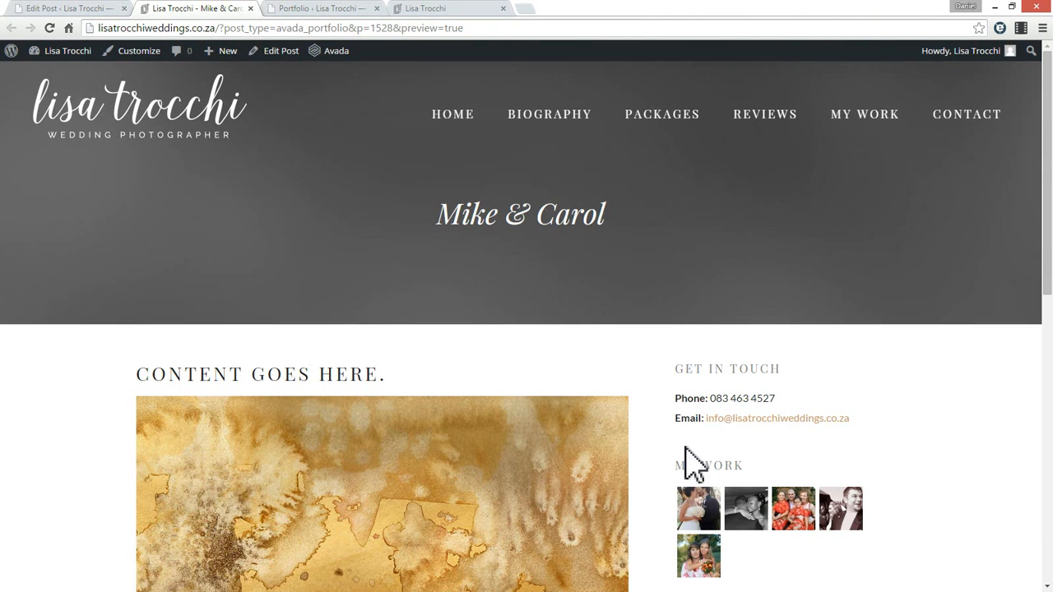
double_click(260, 371)
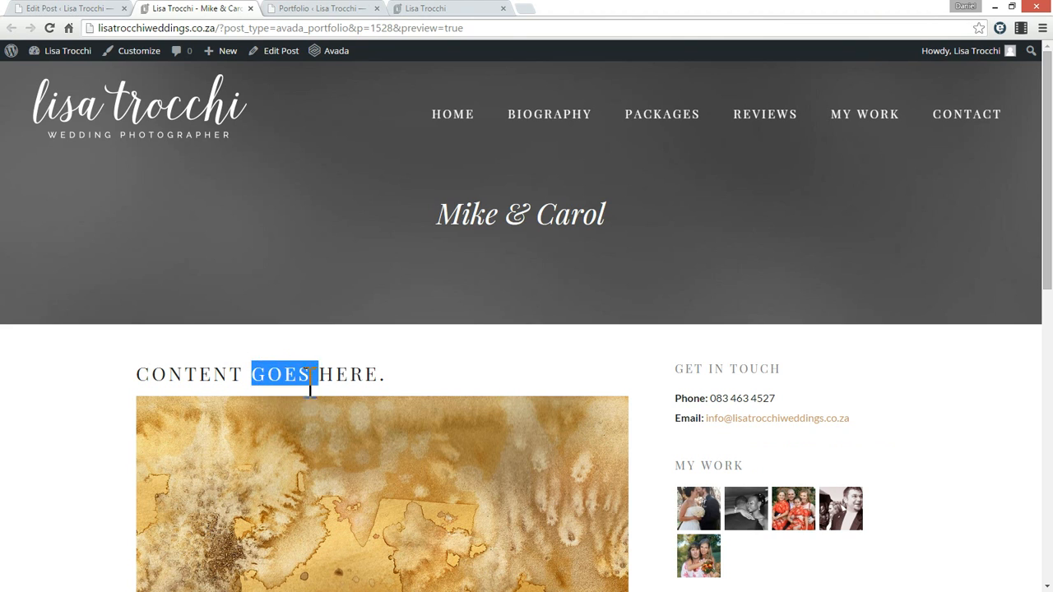
left_click(362, 375)
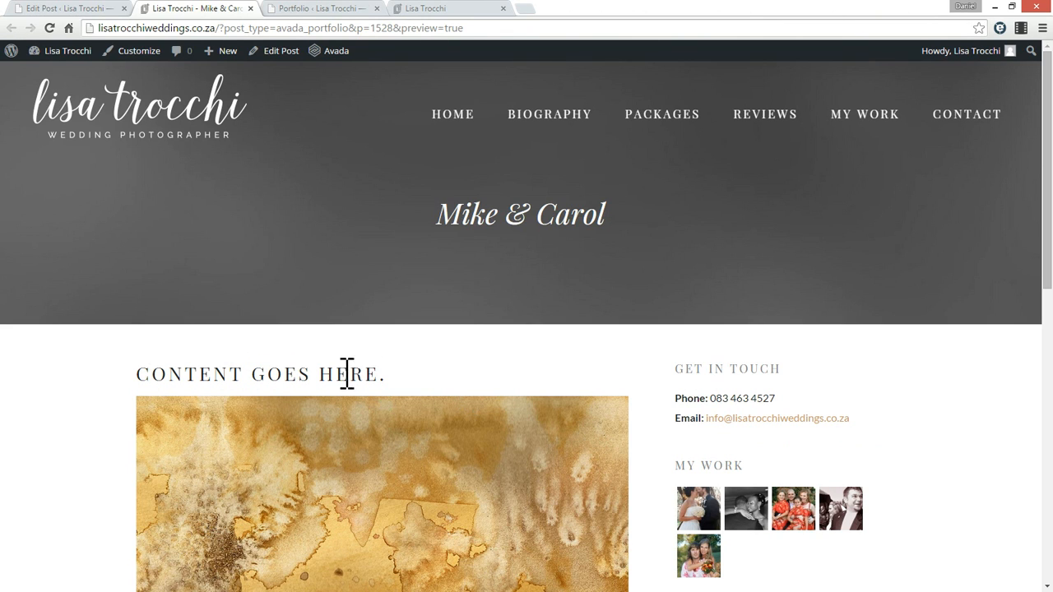
triple_click(347, 375)
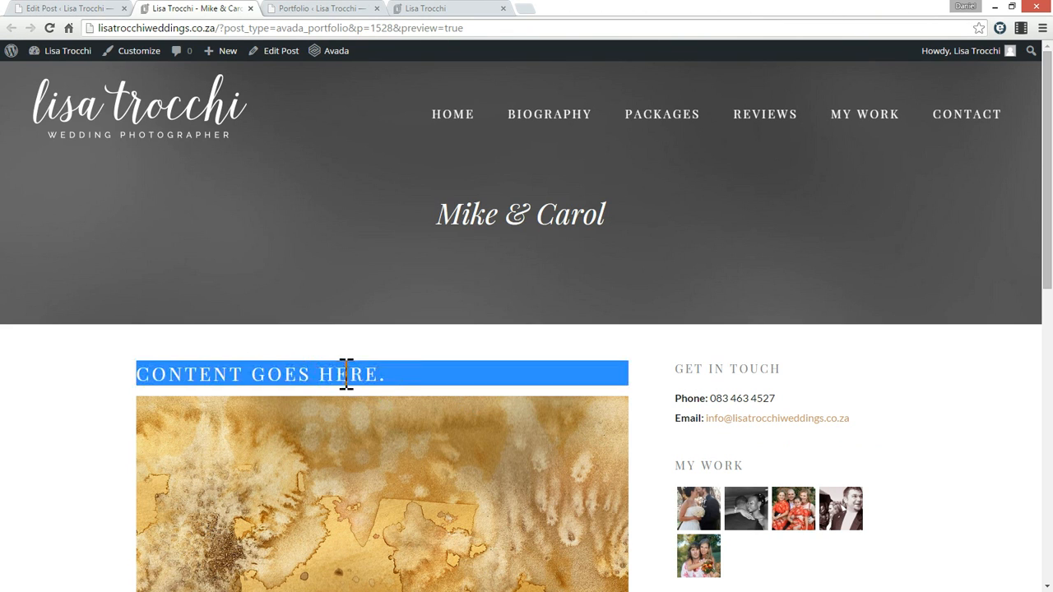
left_click(528, 368)
Open the first related wedding project shown beneath the preview's content images
scroll(543, 362, "down", 5)
scroll(536, 354, "up", 5)
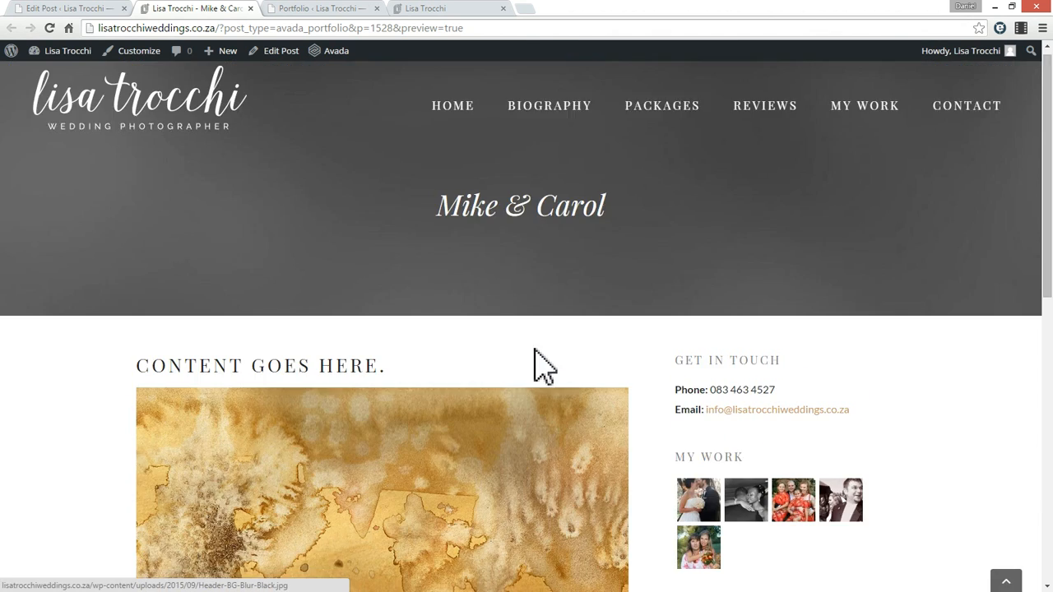
scroll(541, 362, "down", 5)
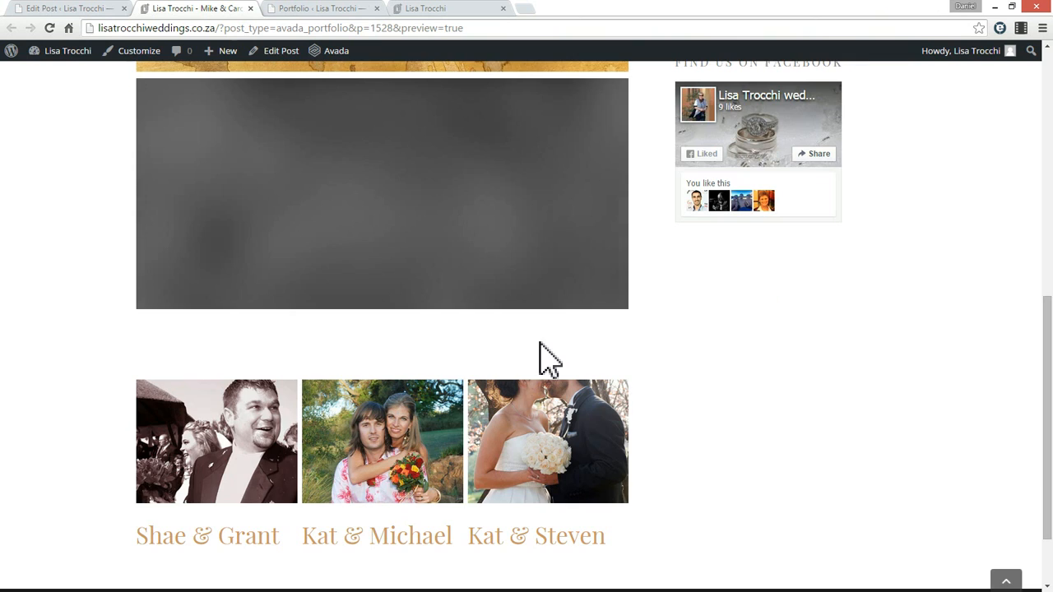
left_click(207, 535)
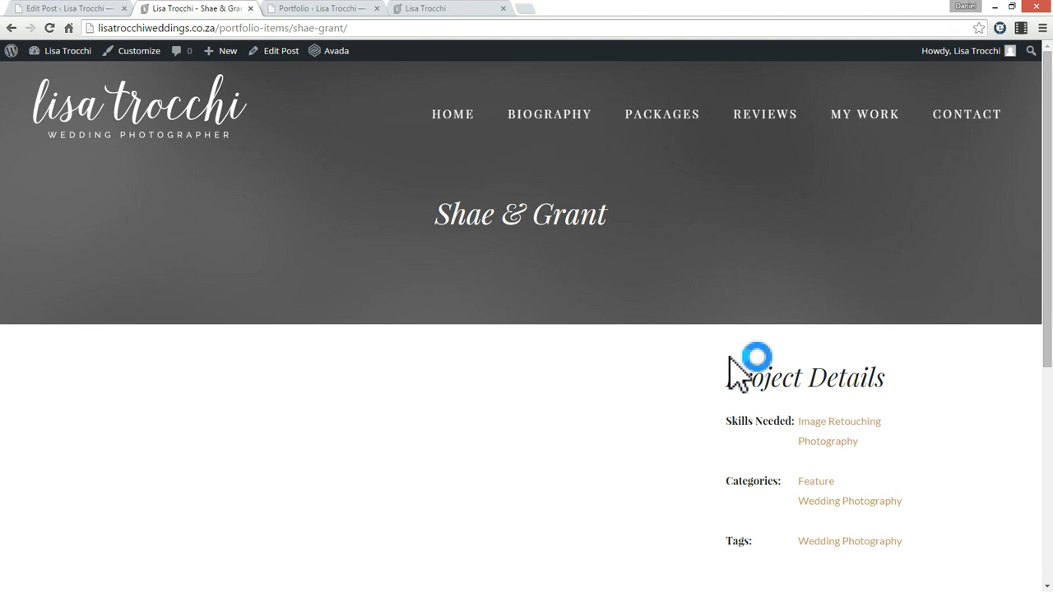
Examine the opened wedding project page, checking its header, empty content area, project details, related projects and spacing above the footer
scroll(589, 337, "down", 2)
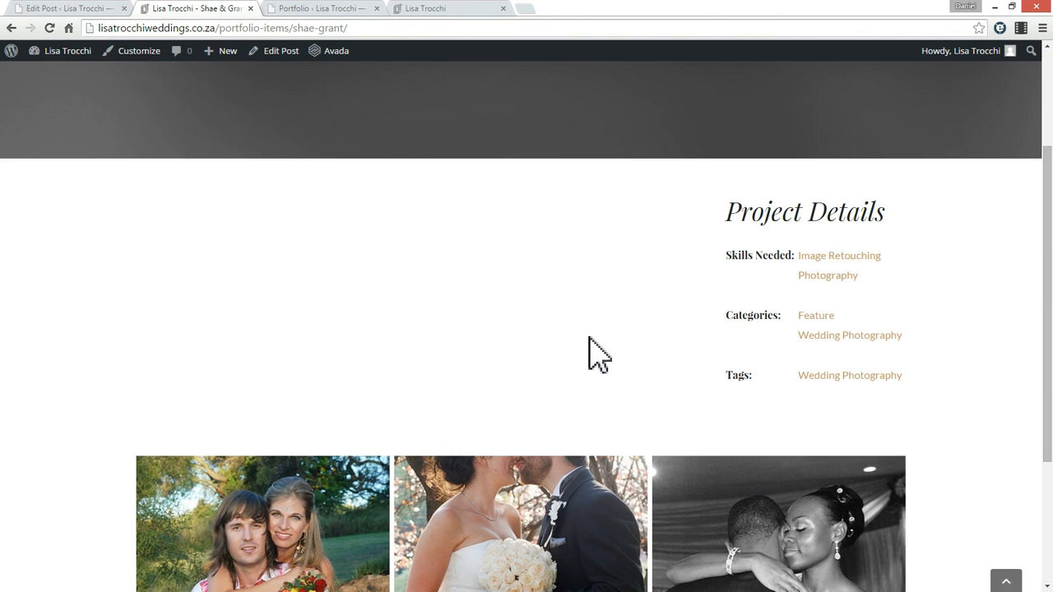
scroll(590, 338, "up", 2)
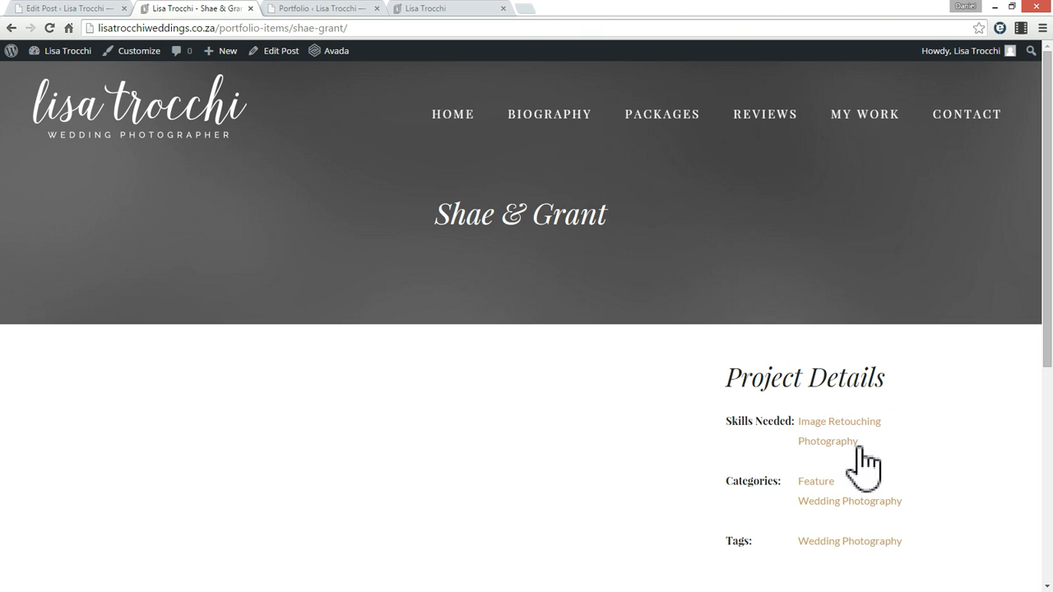
double_click(852, 378)
left_click(930, 369)
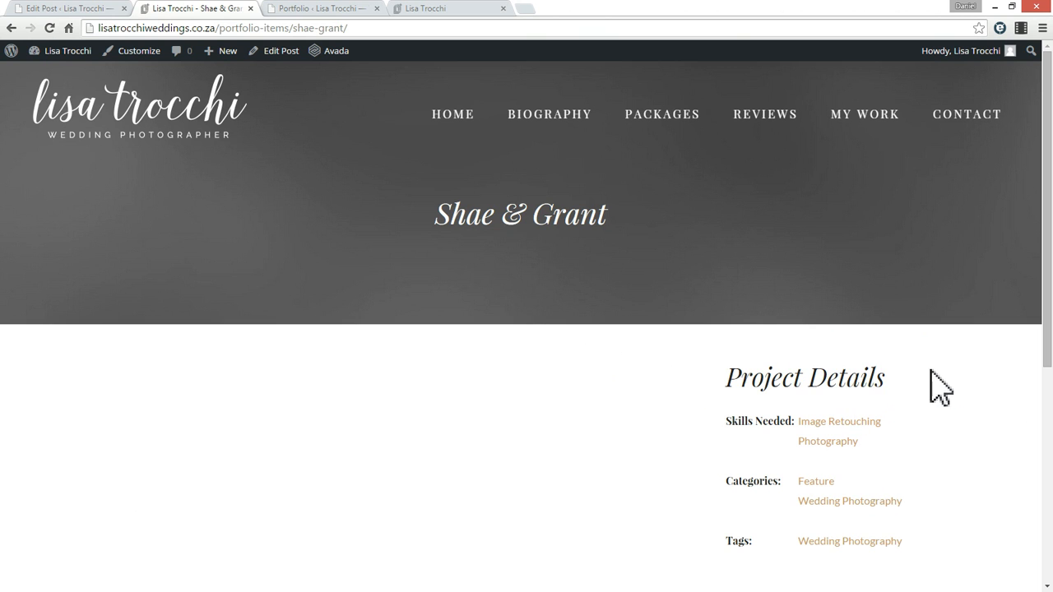
scroll(563, 275, "down", 4)
scroll(561, 275, "up", 4)
scroll(316, 305, "down", 4)
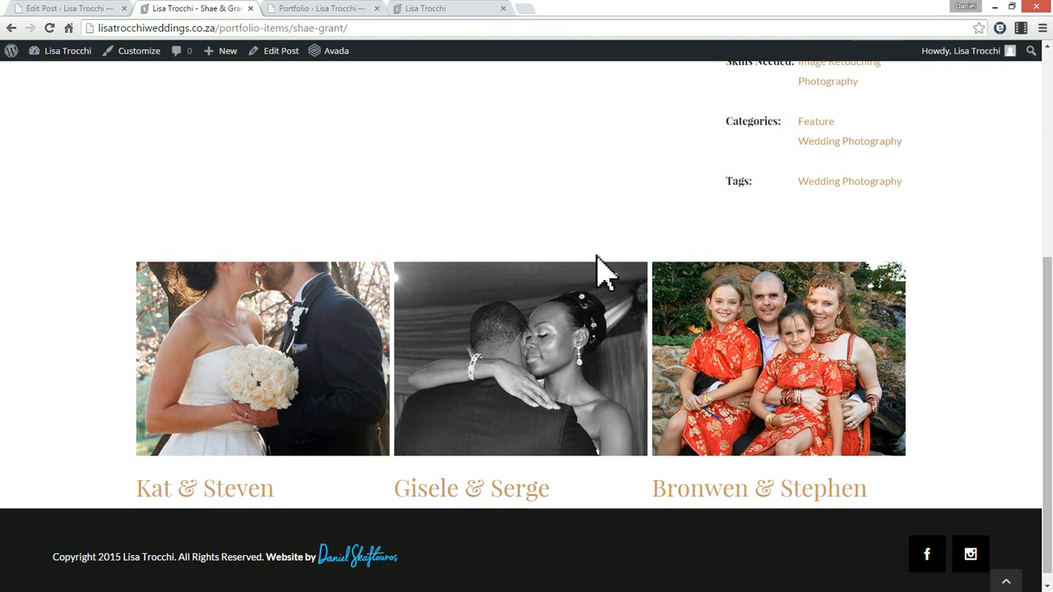
scroll(428, 216, "up", 4)
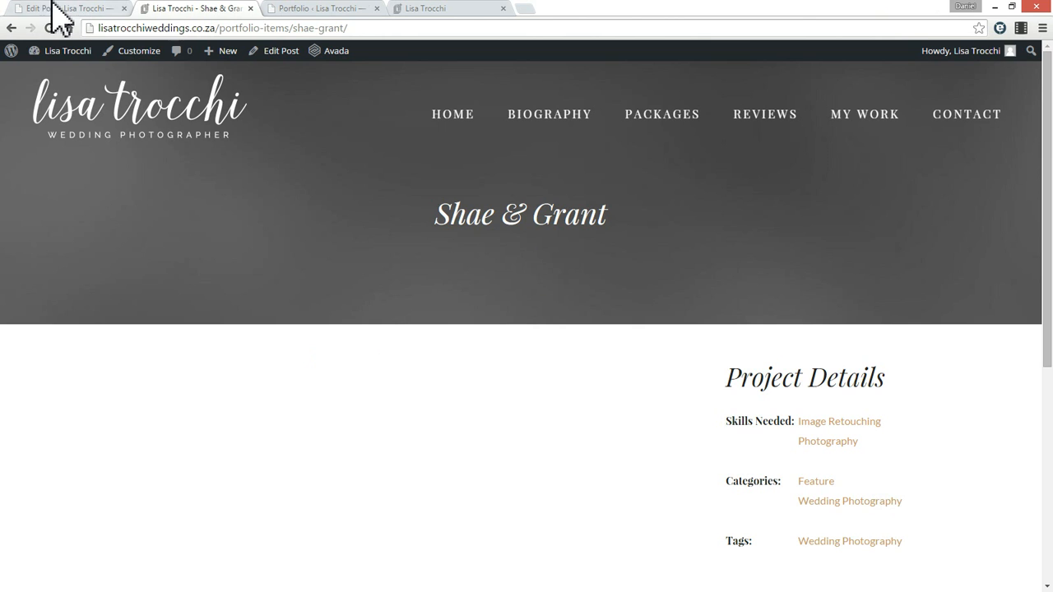
Close the draft post's editor and the project page, keeping the admin portfolio list open
left_click(55, 8)
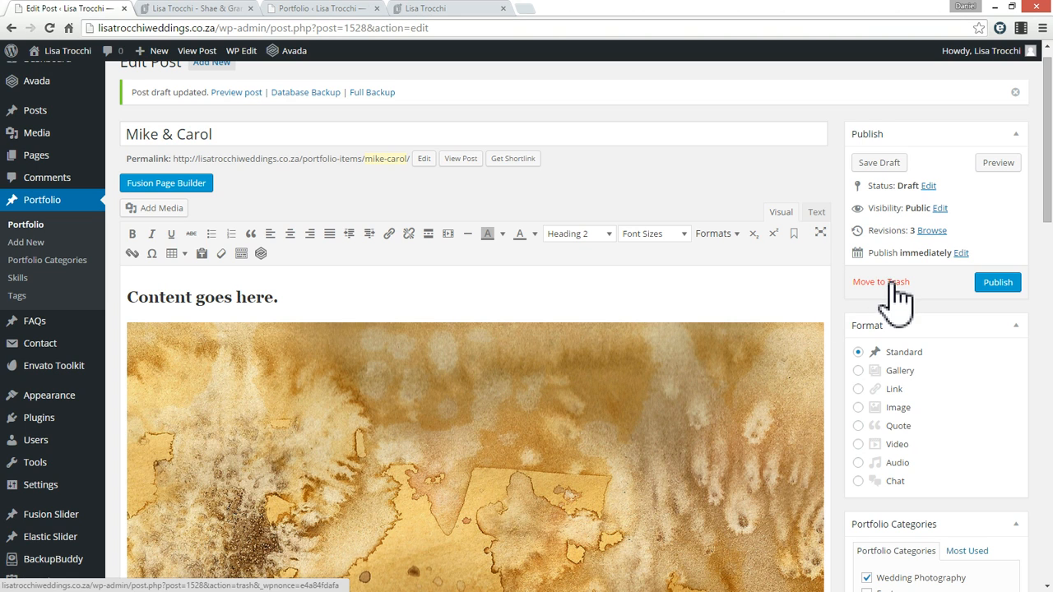
left_click(367, 8)
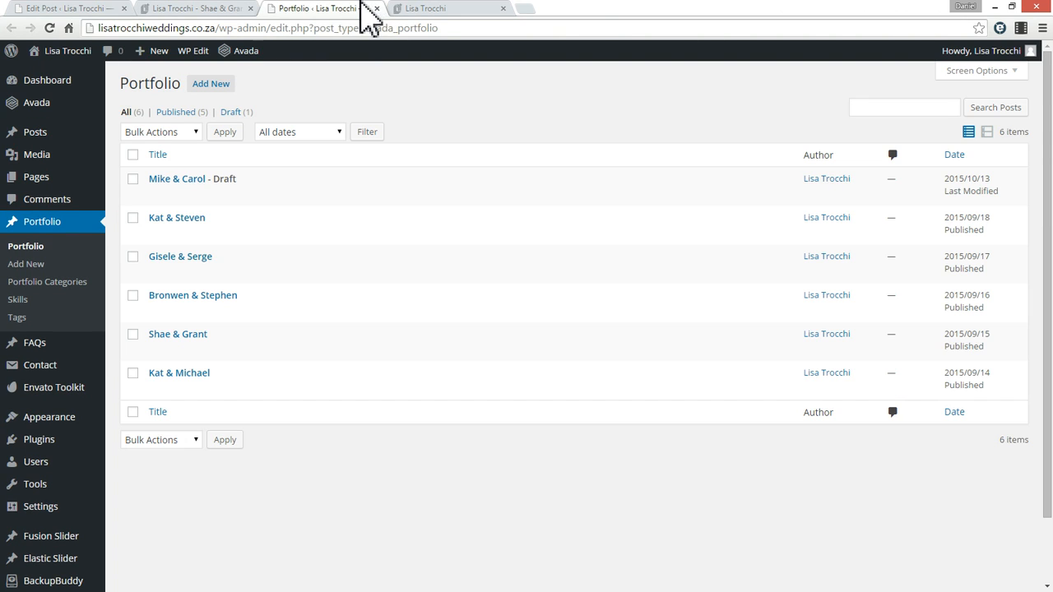
left_click(123, 8)
left_click(124, 8)
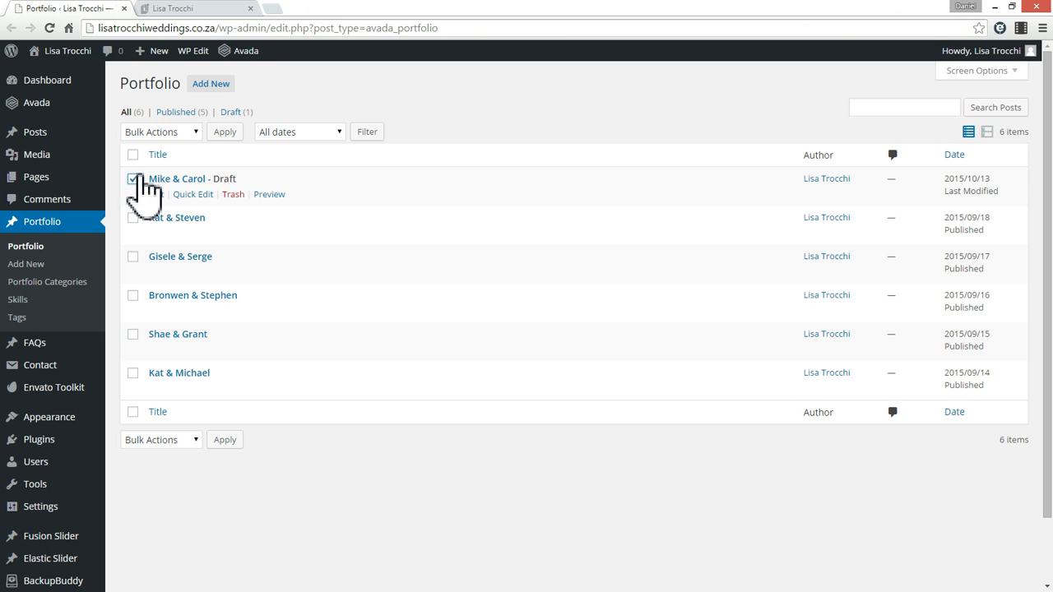
Move the draft wedding post in the portfolio list to the trash
left_click(195, 133)
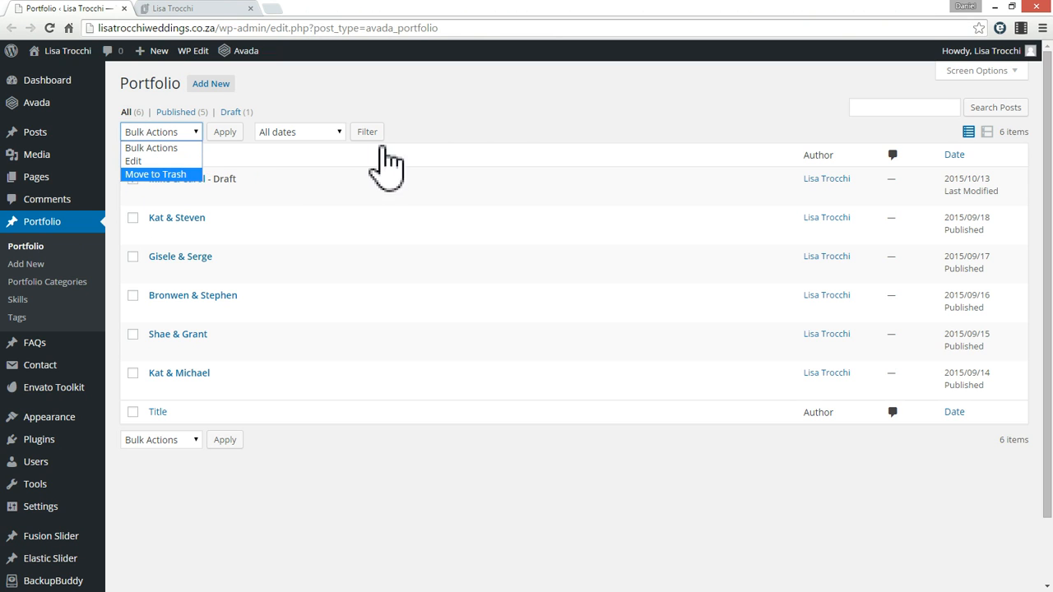
left_click(133, 178)
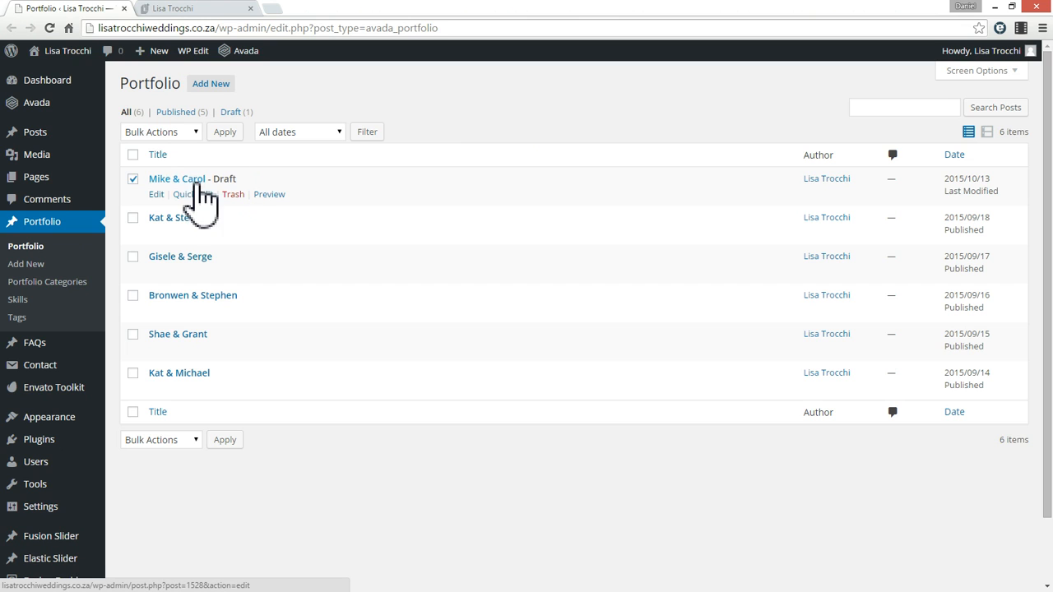
left_click(234, 196)
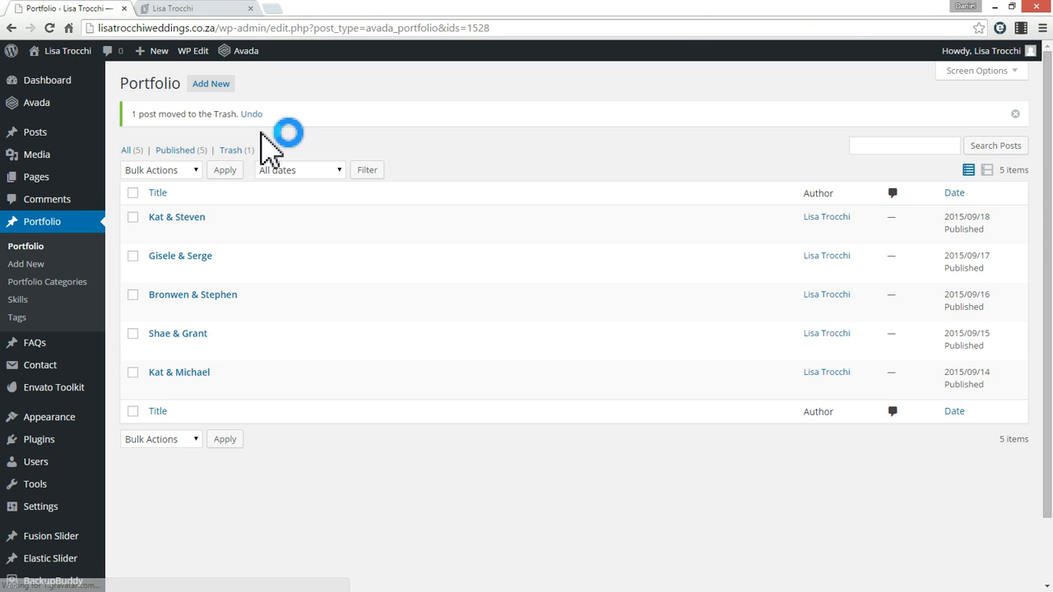
Permanently delete the trashed wedding post and return to the list of all portfolio items
left_click(235, 158)
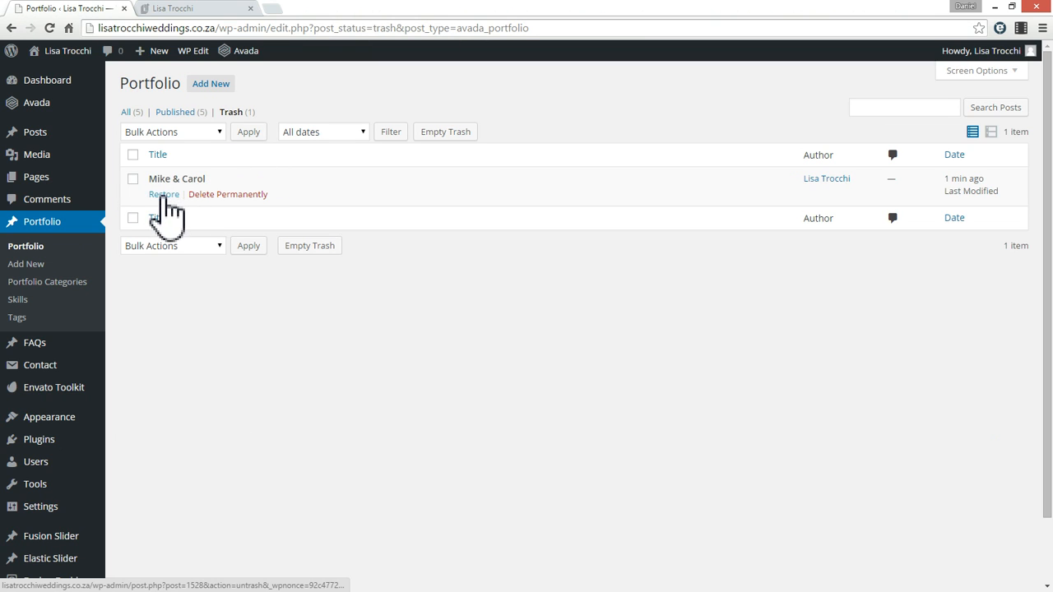
left_click(132, 179)
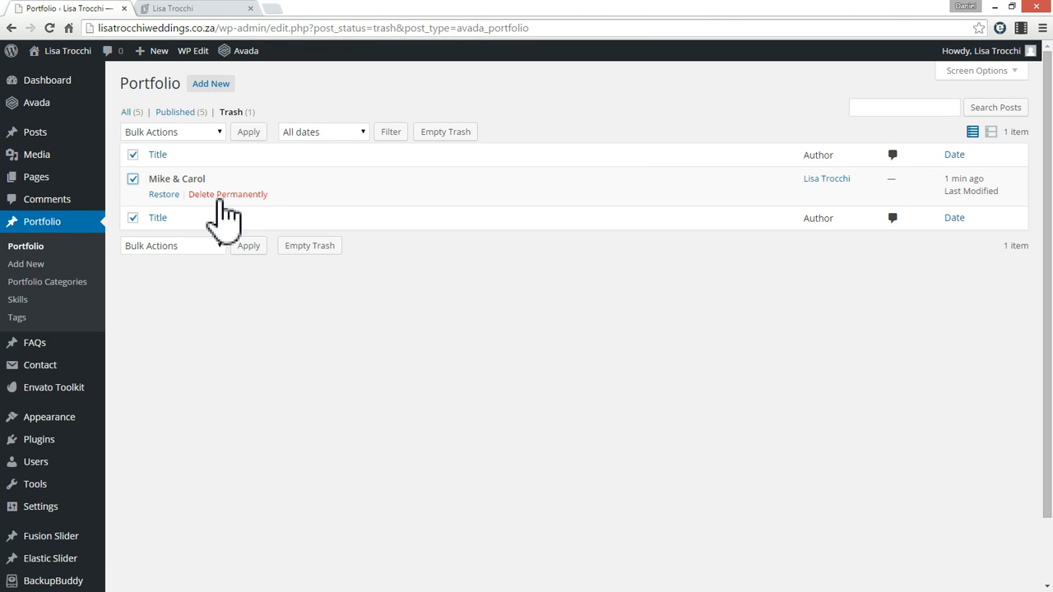
left_click(210, 195)
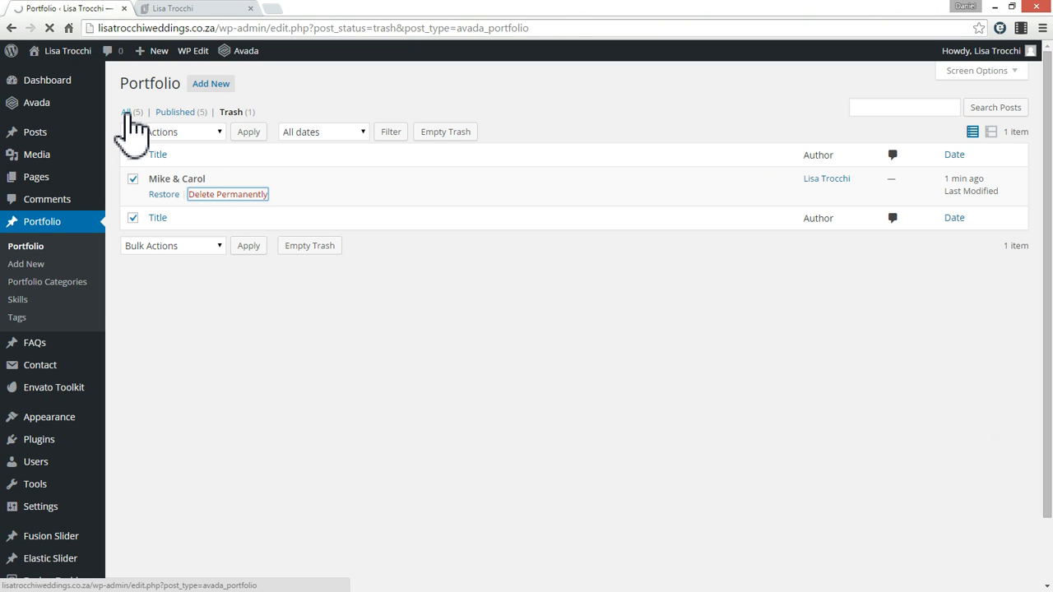
left_click(127, 150)
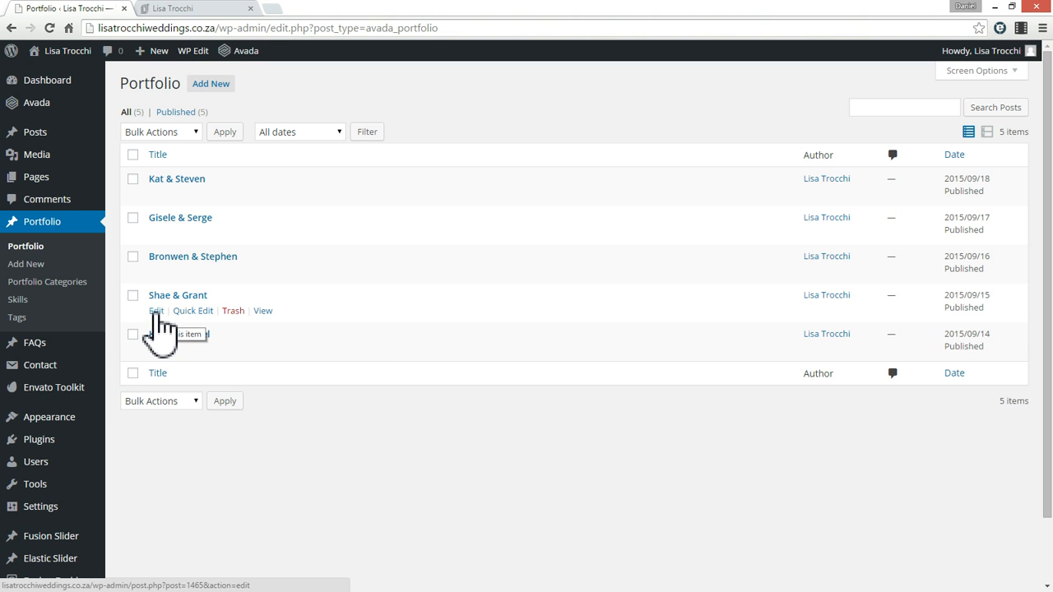
Open the wedding project published on 2015/09/15 for editing, and load its live page from the home page's portfolio grid
left_click(156, 311)
left_click(198, 8)
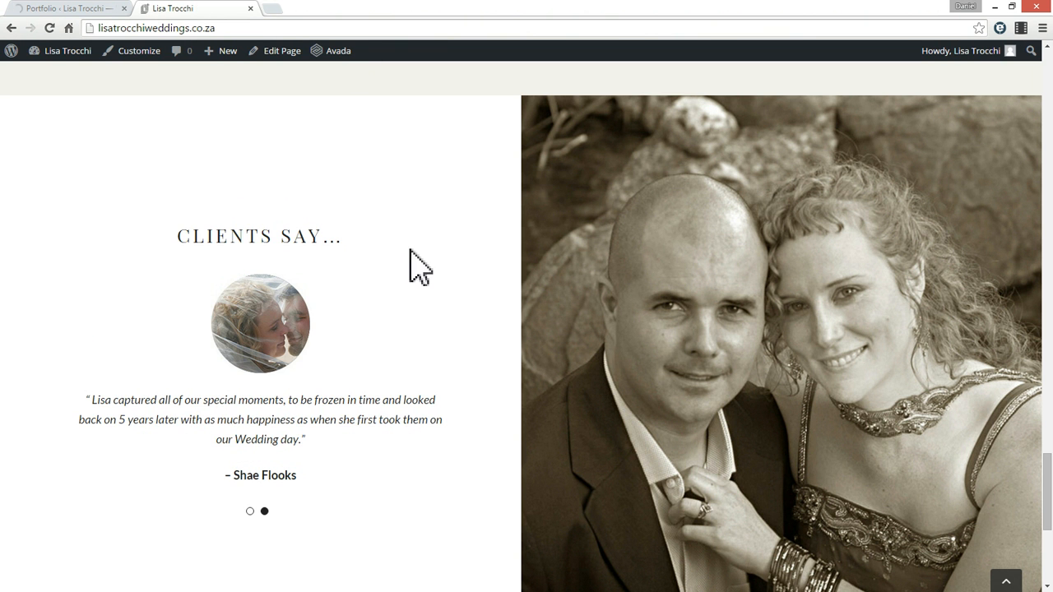
scroll(446, 353, "up", 15)
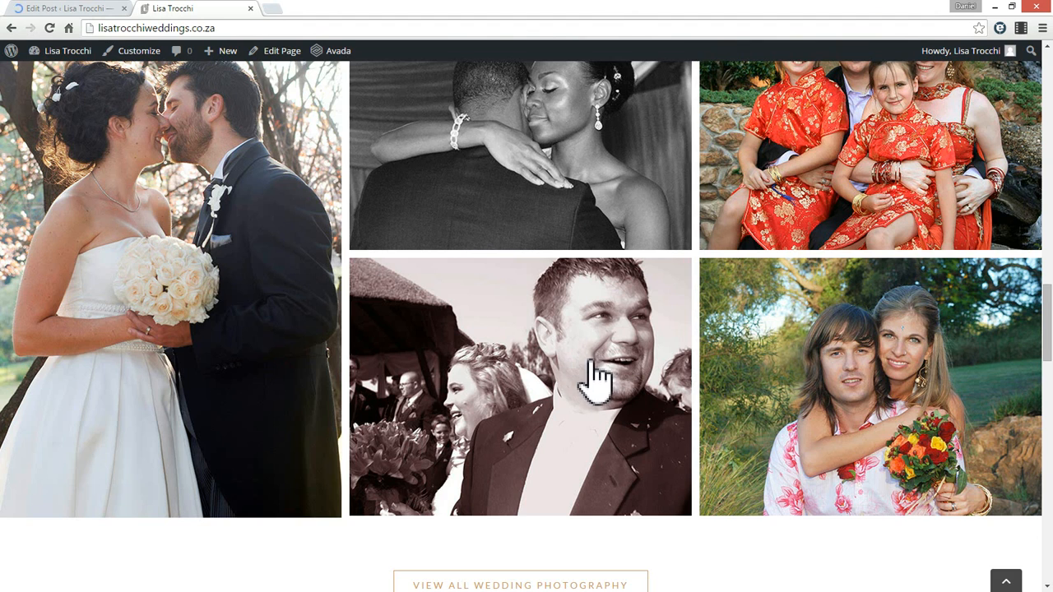
left_click(33, 9)
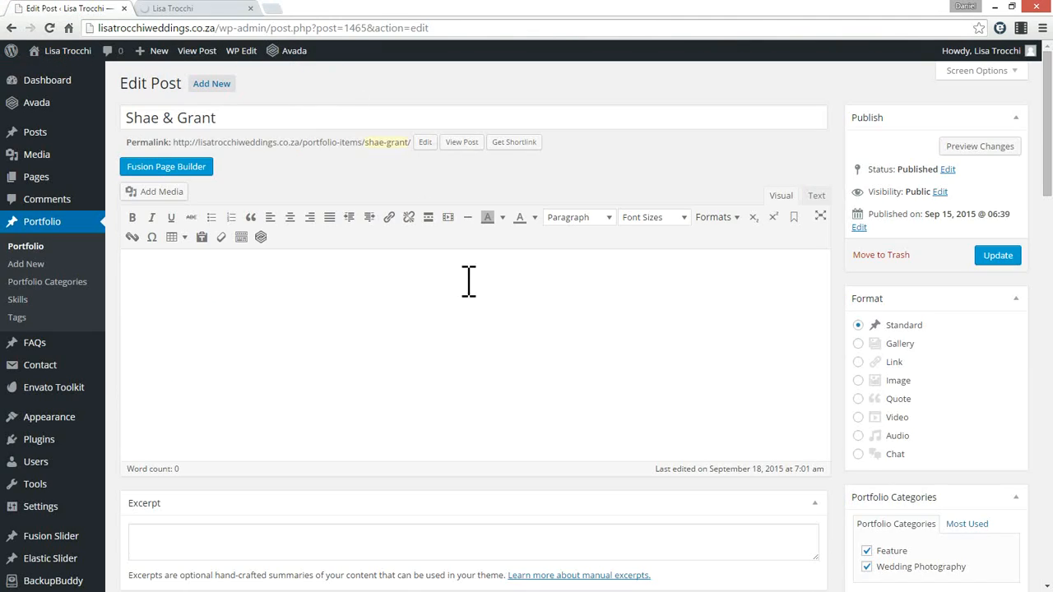
Examine the live project page's project details, empty content area and the spacing between related projects and the footer
left_click(200, 9)
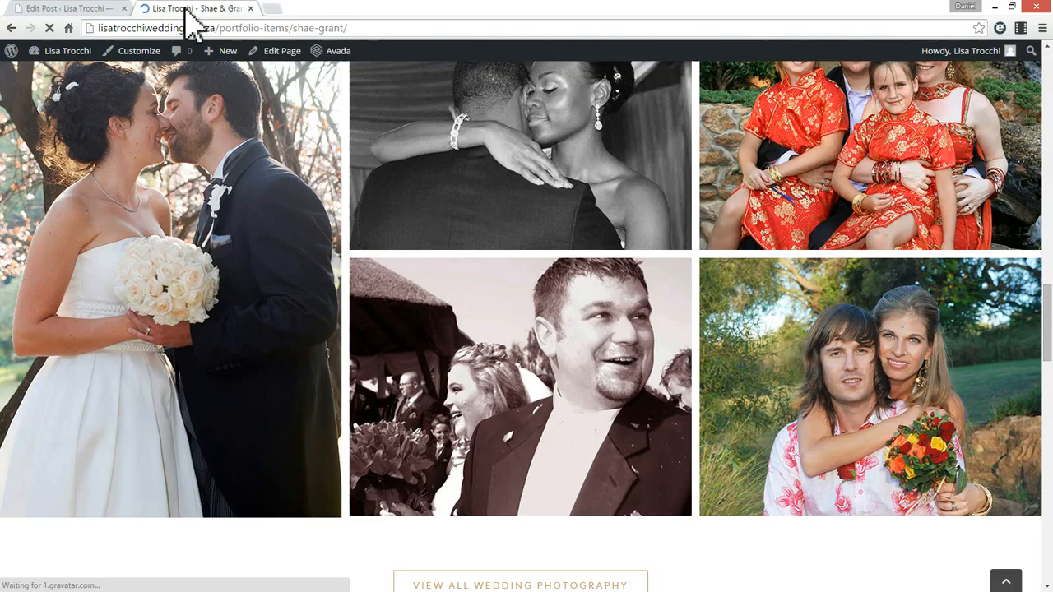
scroll(909, 360, "down", 1)
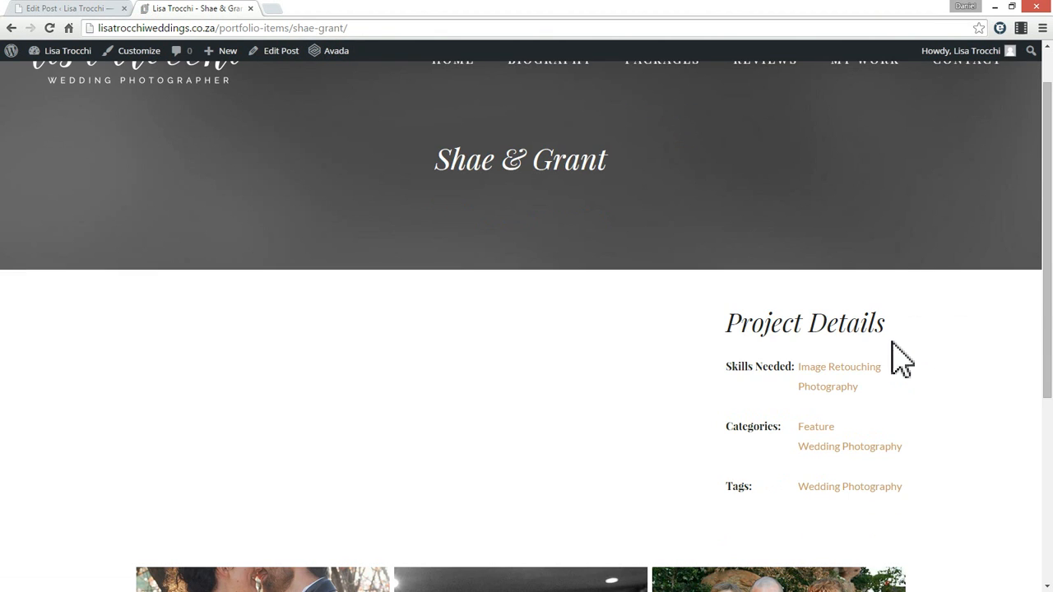
left_click_drag(749, 306, 938, 518)
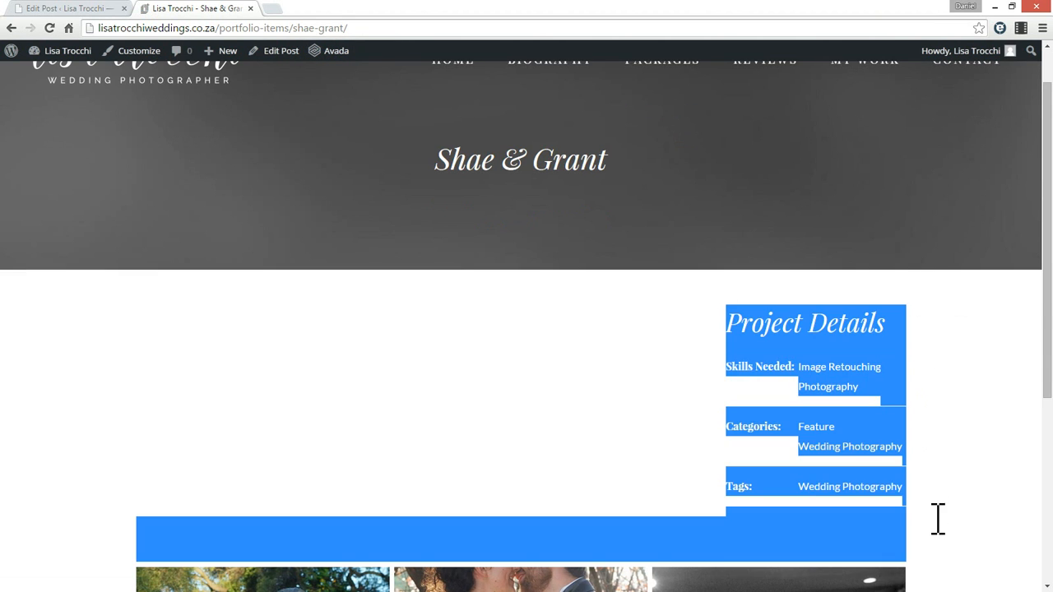
left_click(812, 322)
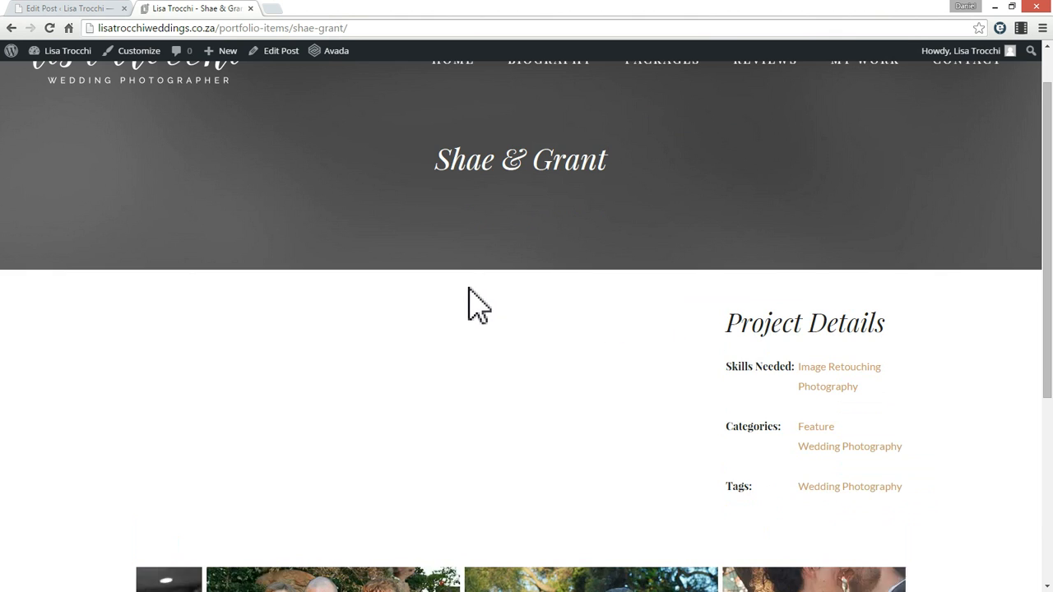
scroll(473, 300, "down", 3)
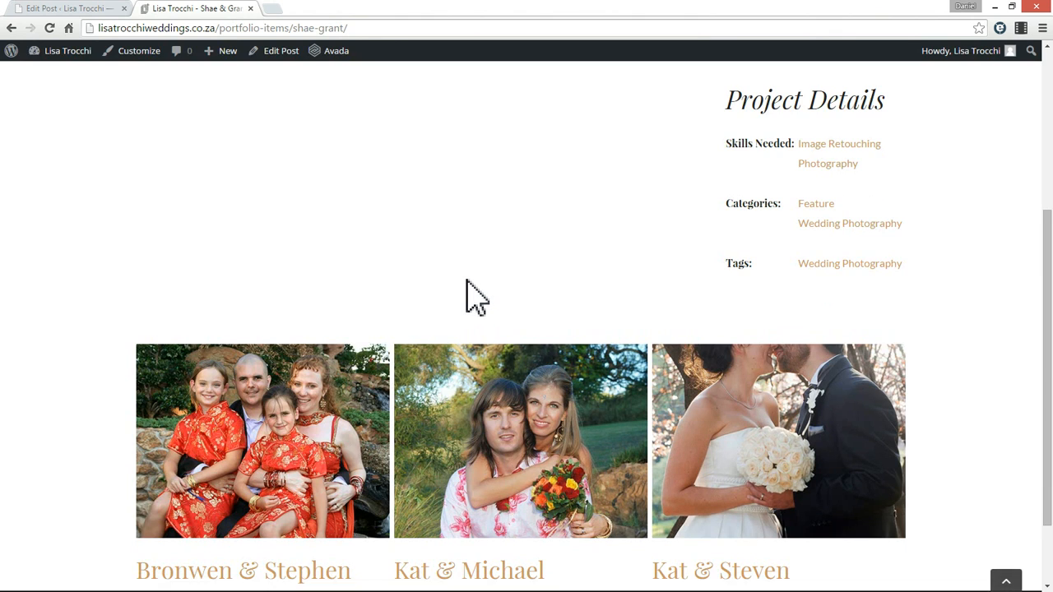
scroll(473, 301, "down", 2)
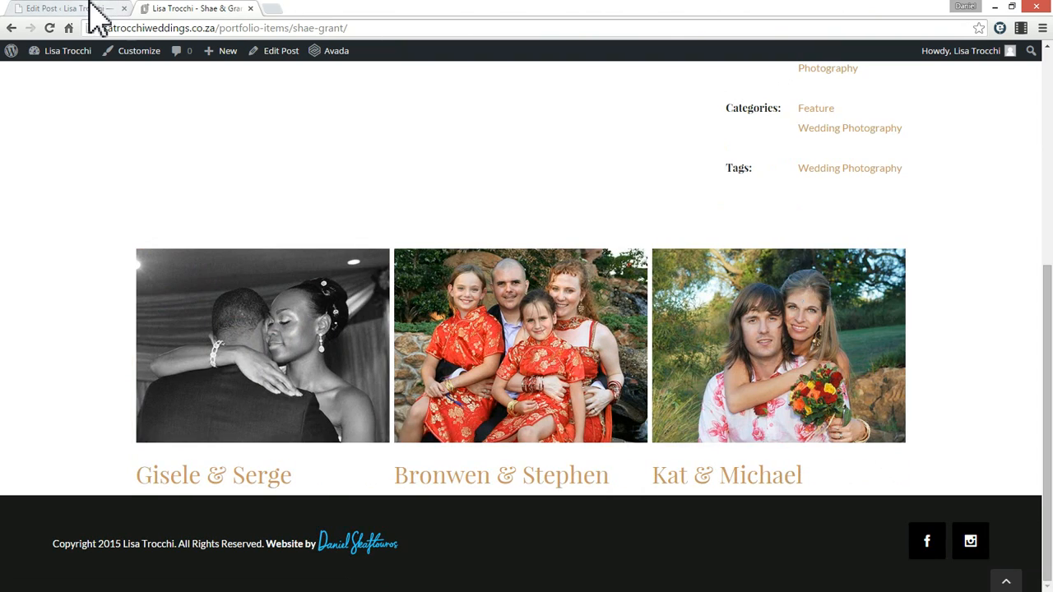
In the published project's Fusion Page Options, set Show Project Details to No and Page Content Bottom Padding to 50px
left_click(78, 8)
scroll(901, 350, "down", 5)
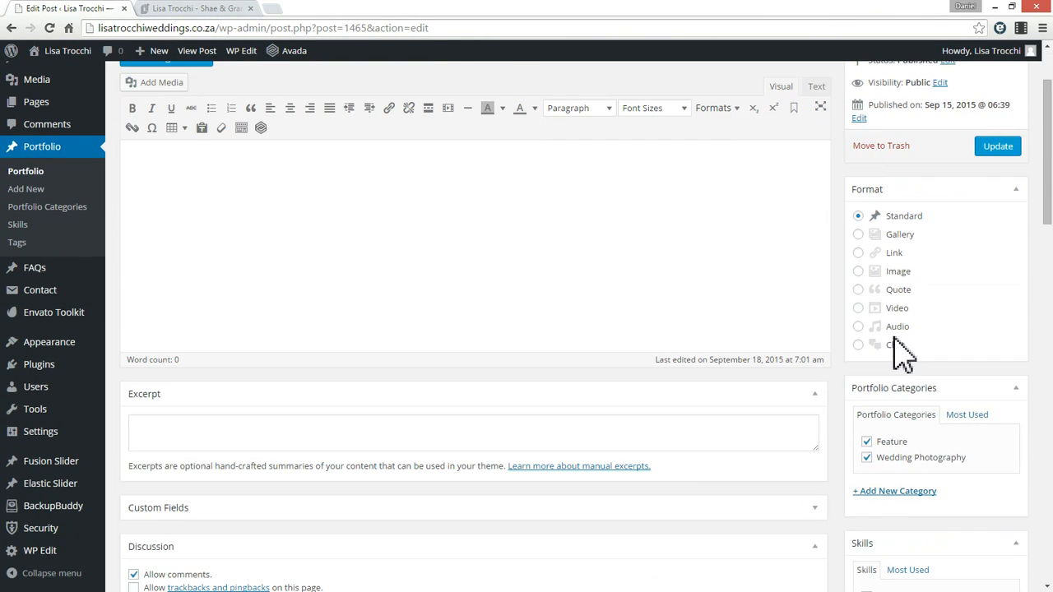
scroll(901, 349, "down", 4)
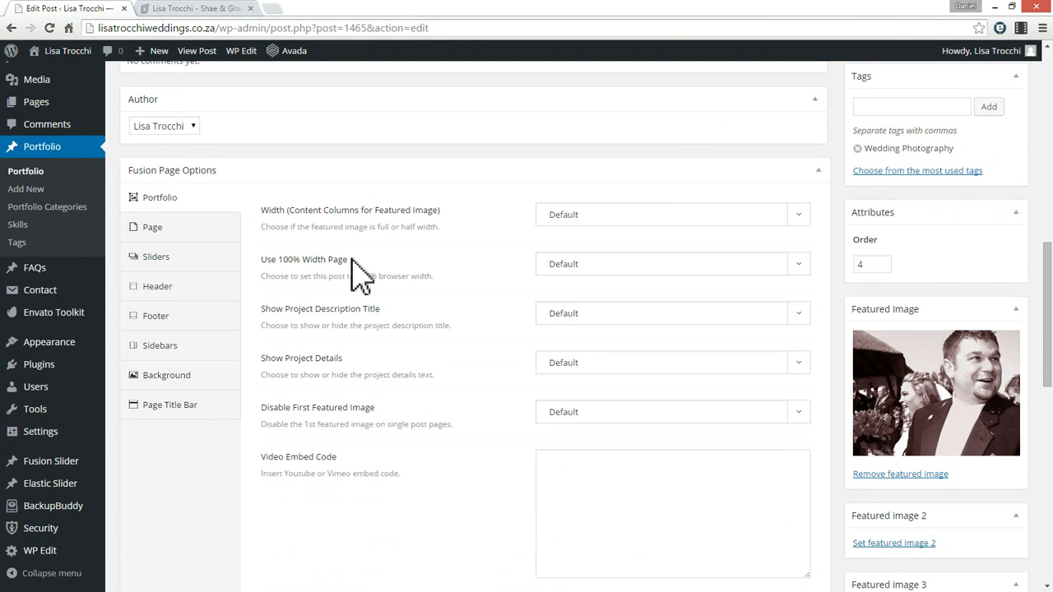
left_click(572, 363)
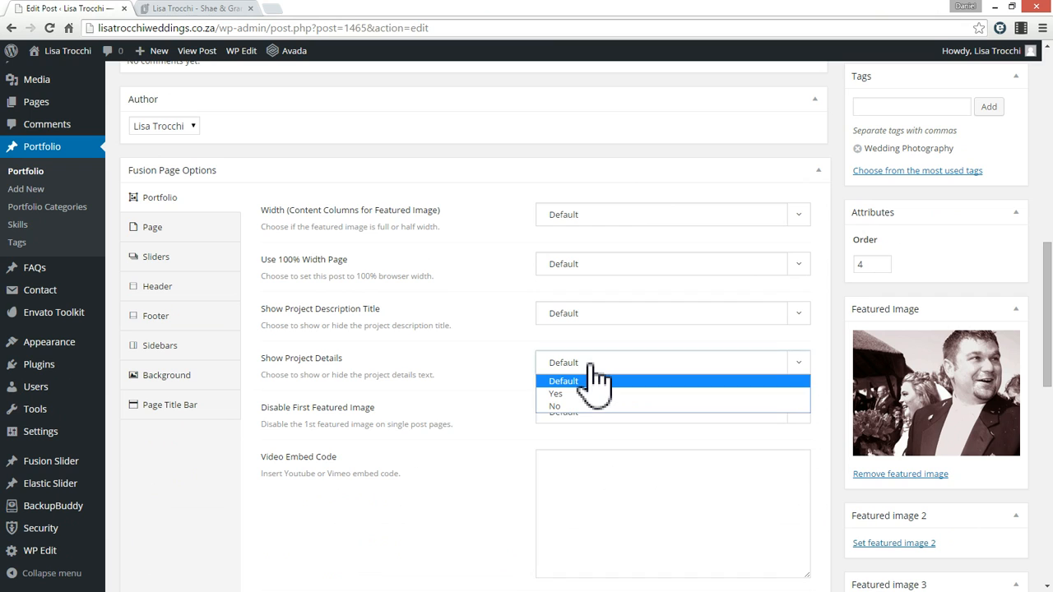
left_click(556, 407)
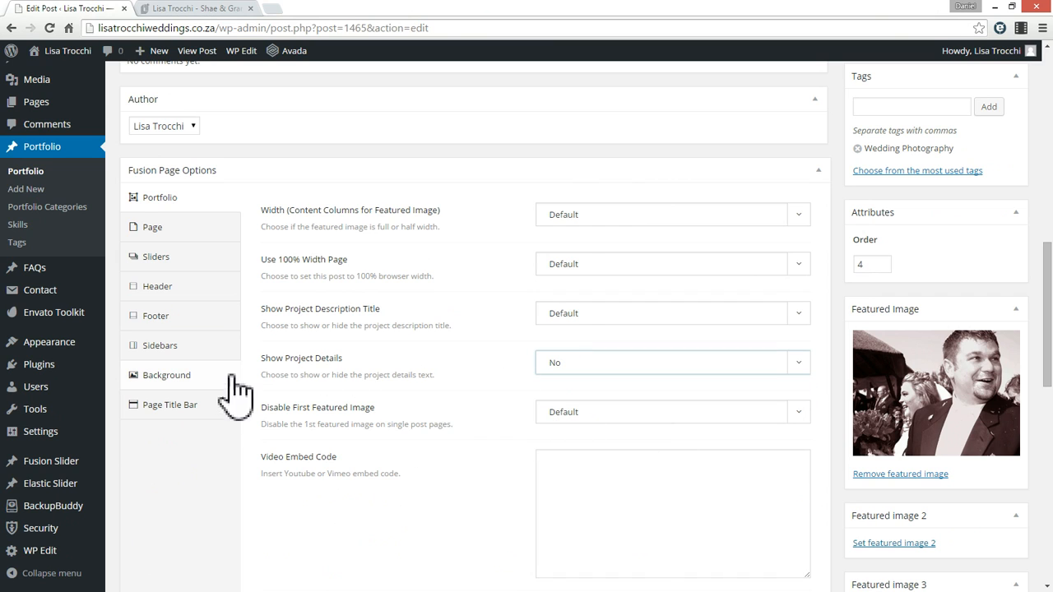
left_click(153, 228)
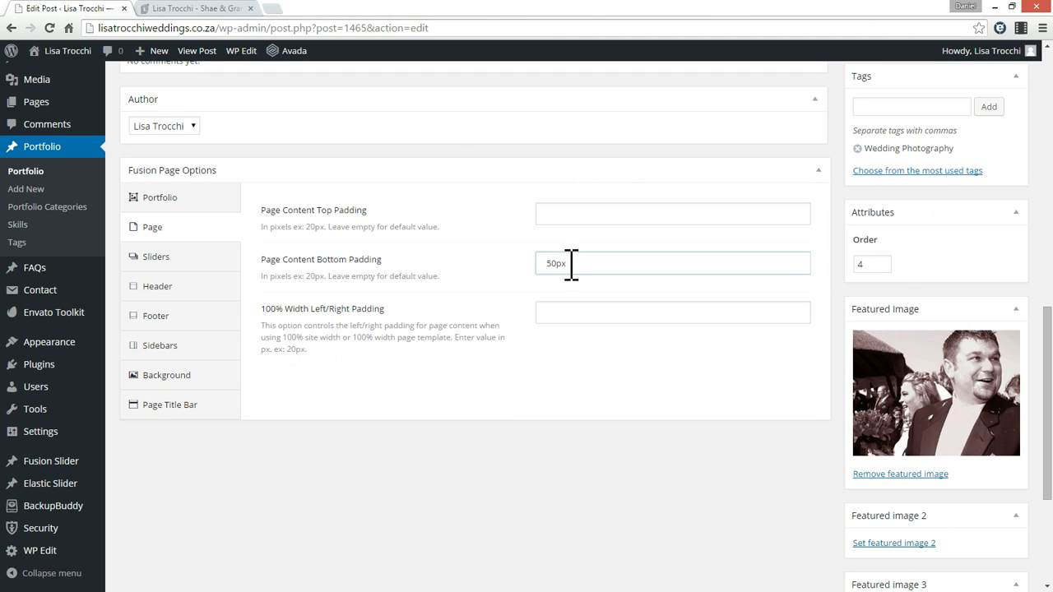
Assign Default Sidebar as the project's Sidebar 1 and set the Sidebar 1 Position to Right
left_click(168, 346)
left_click(680, 217)
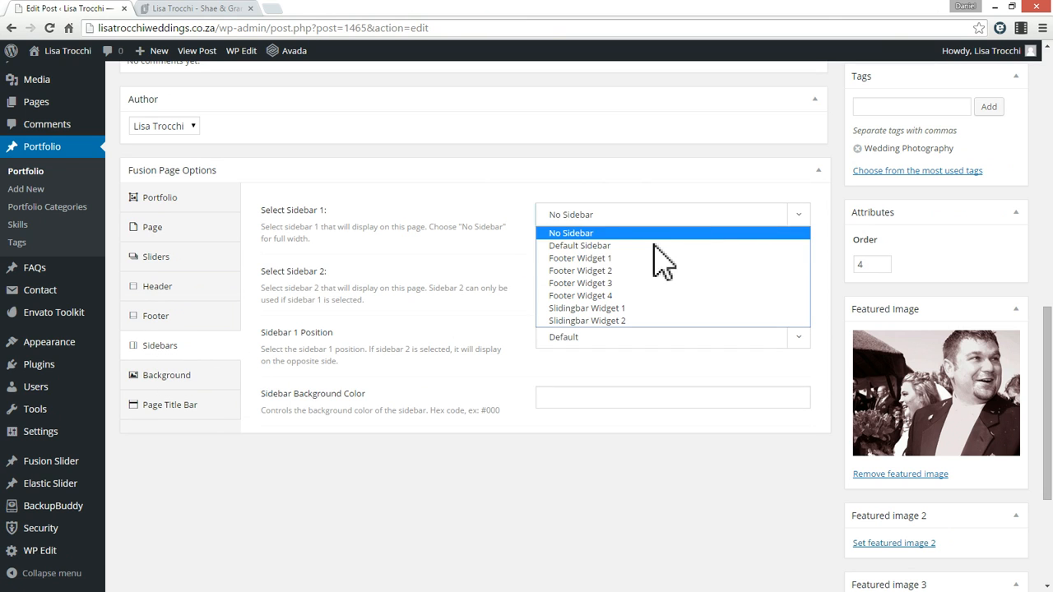
left_click(588, 246)
left_click(587, 336)
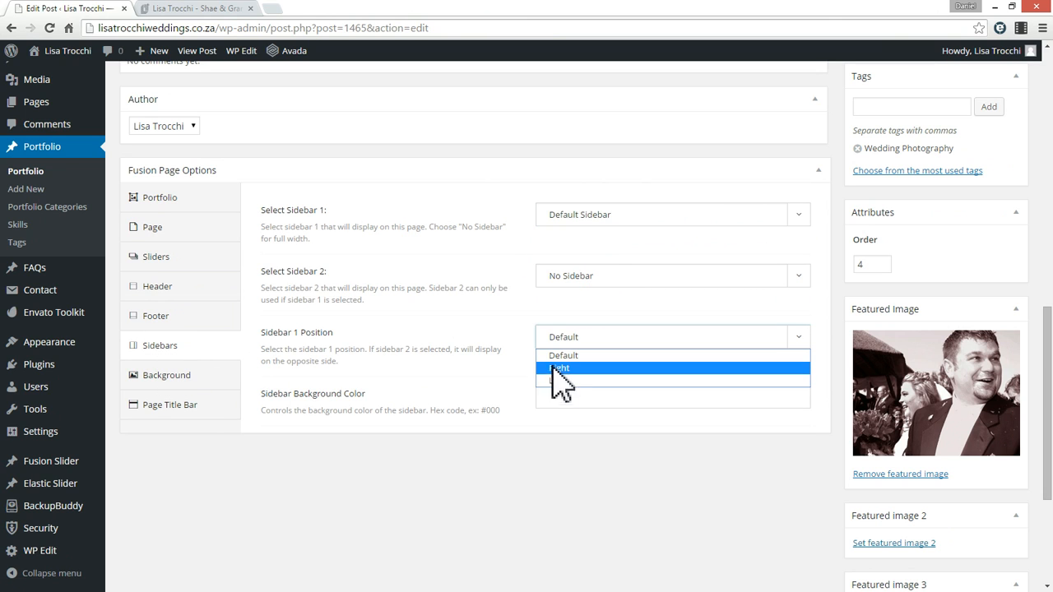
left_click(561, 369)
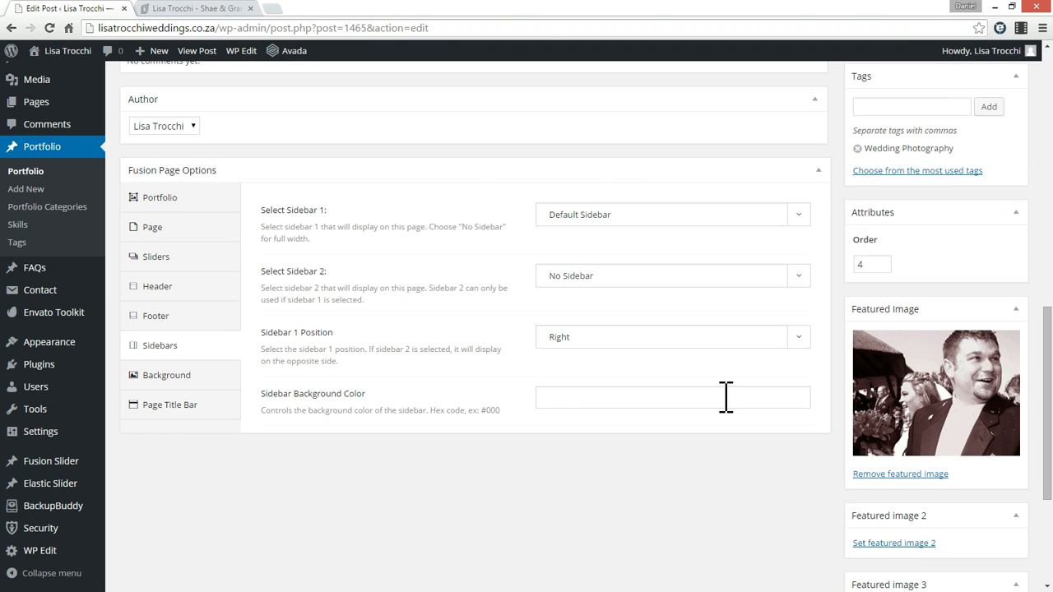
Update the published wedding project with its new page options and return to its live page
scroll(864, 279, "up", 3)
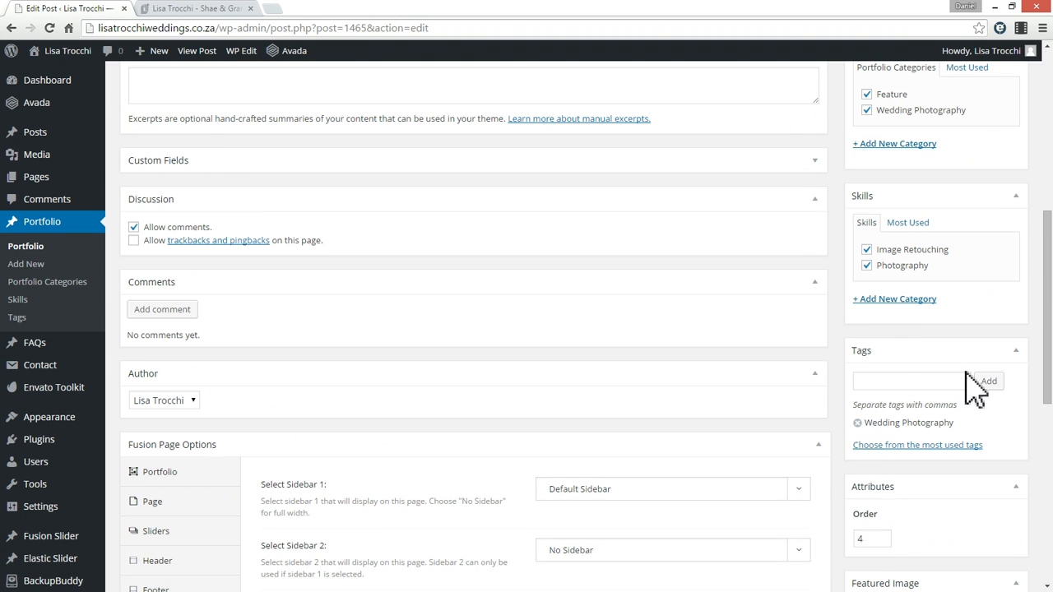
scroll(900, 366, "up", 5)
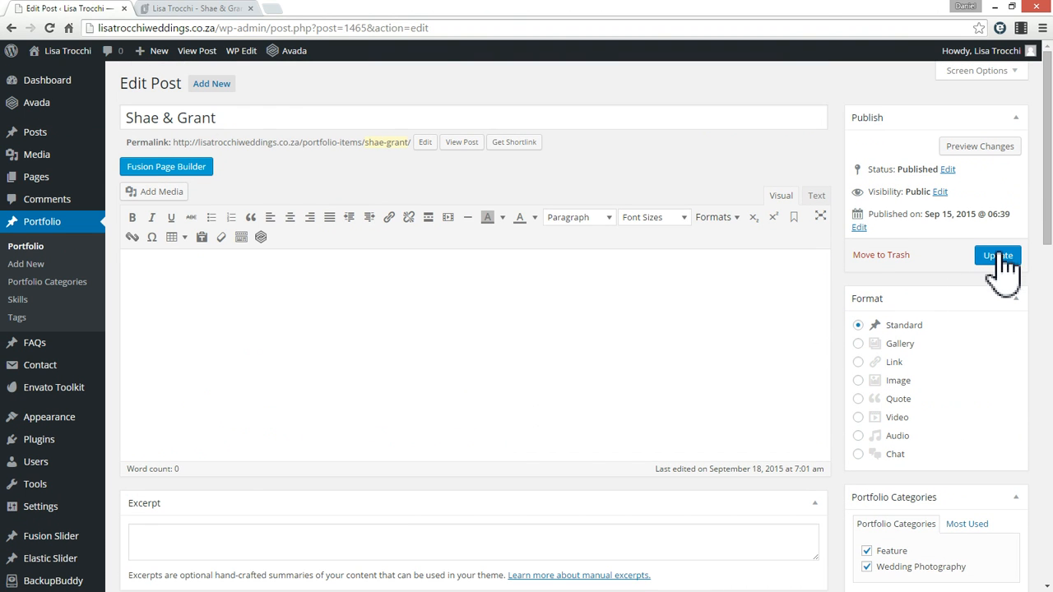
left_click(1000, 253)
left_click(213, 10)
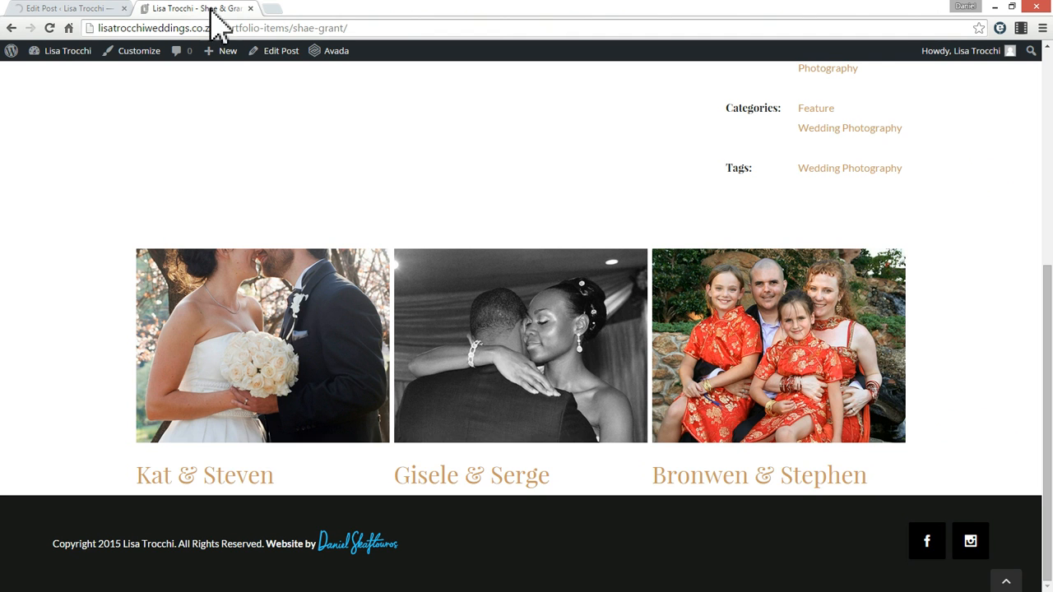
Reload the wedding project's live page and check the sidebar, hidden project details and spacing above the footer
scroll(606, 364, "up", 5)
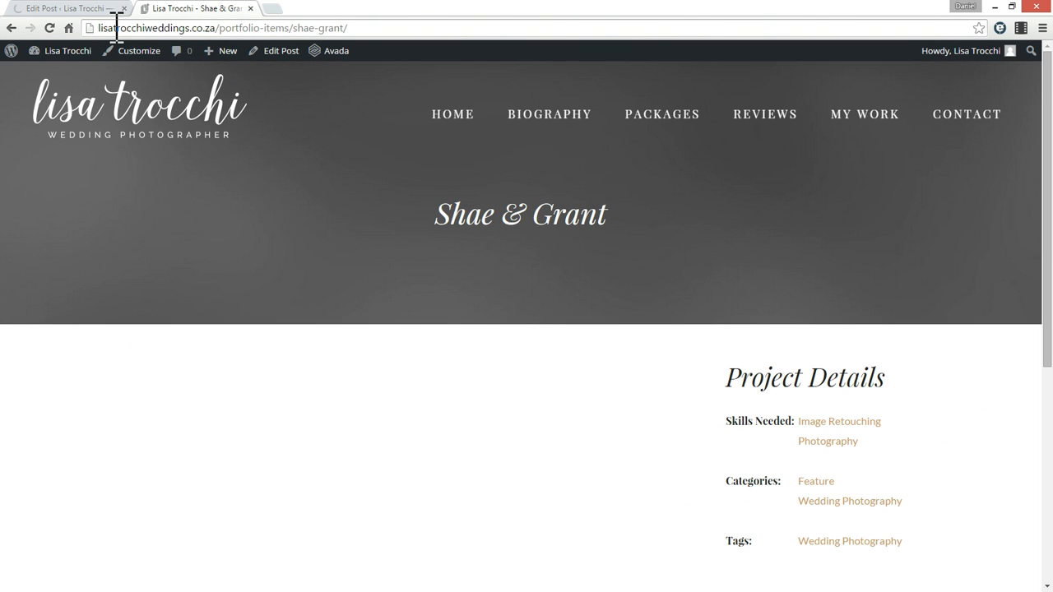
key("F5")
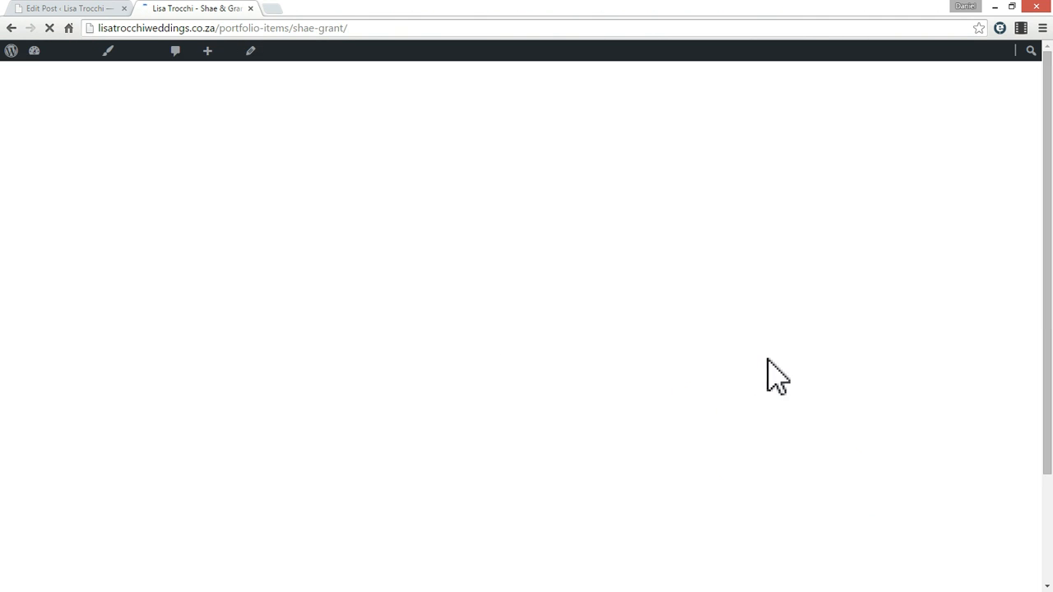
scroll(741, 362, "down", 1)
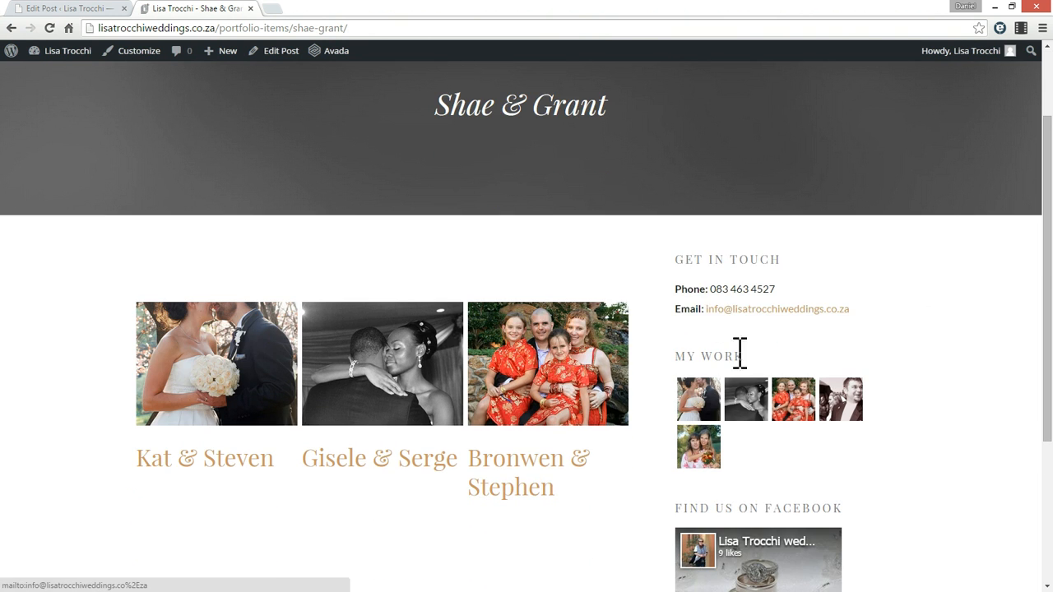
scroll(769, 414, "down", 3)
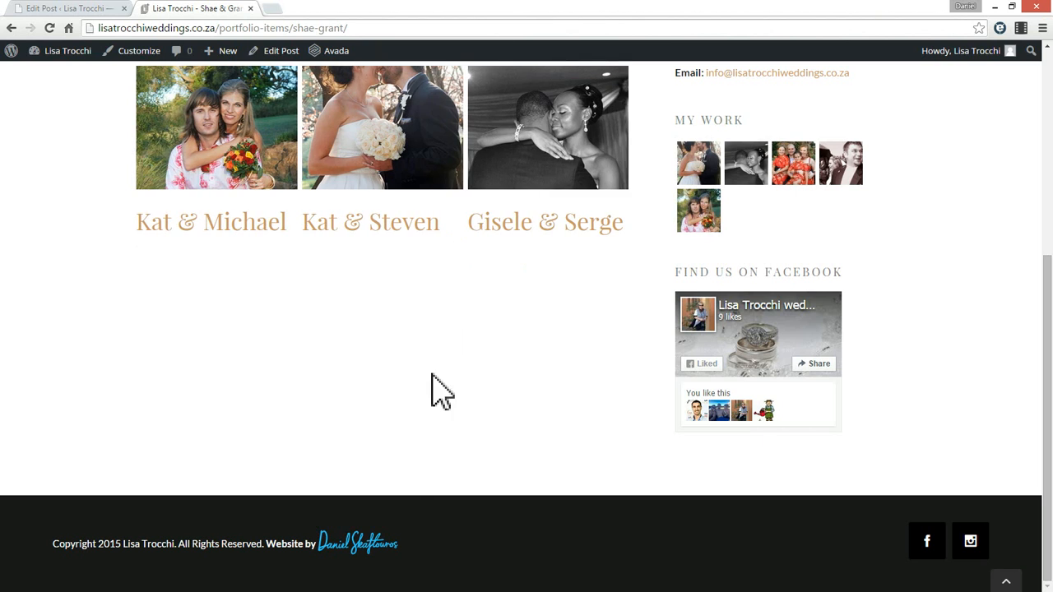
scroll(548, 364, "up", 1)
scroll(576, 422, "down", 1)
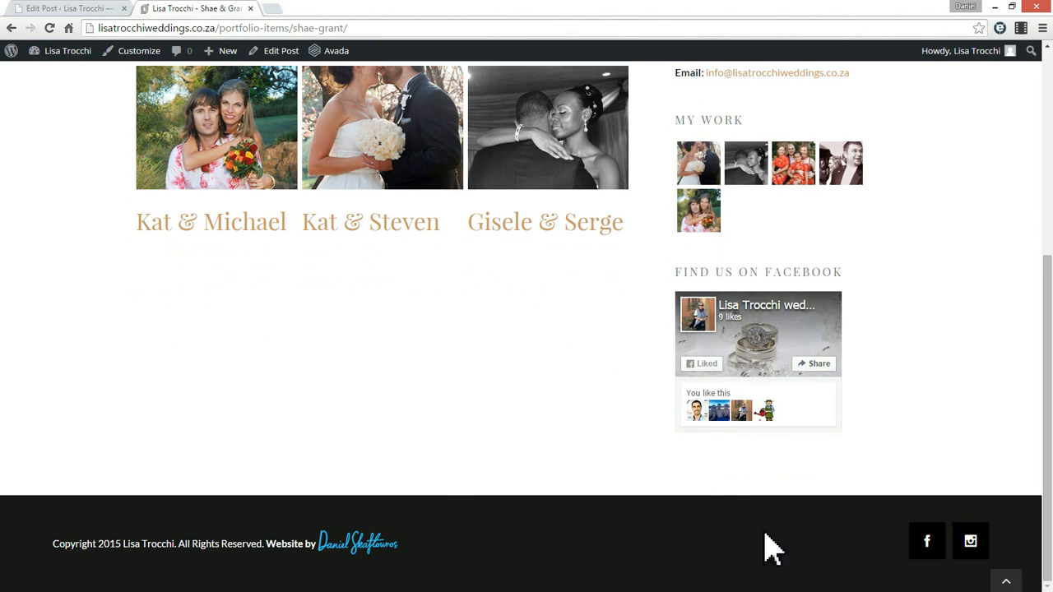
scroll(502, 465, "up", 5)
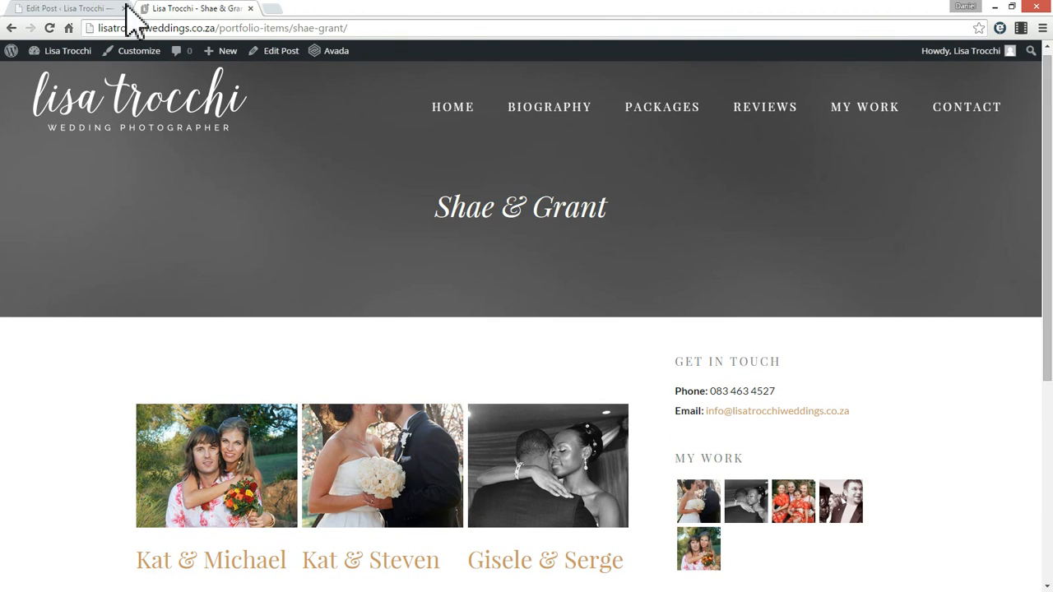
Open the related wedding project with the white-bouquet thumbnail in a new browser tab and view its first photos
left_click(58, 10)
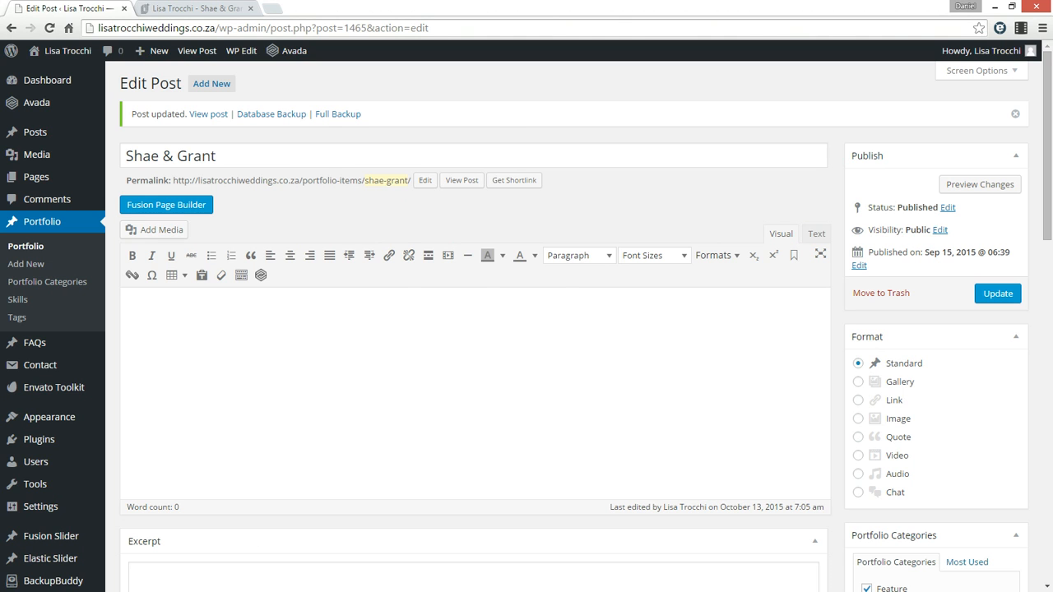
key("alt+Tab")
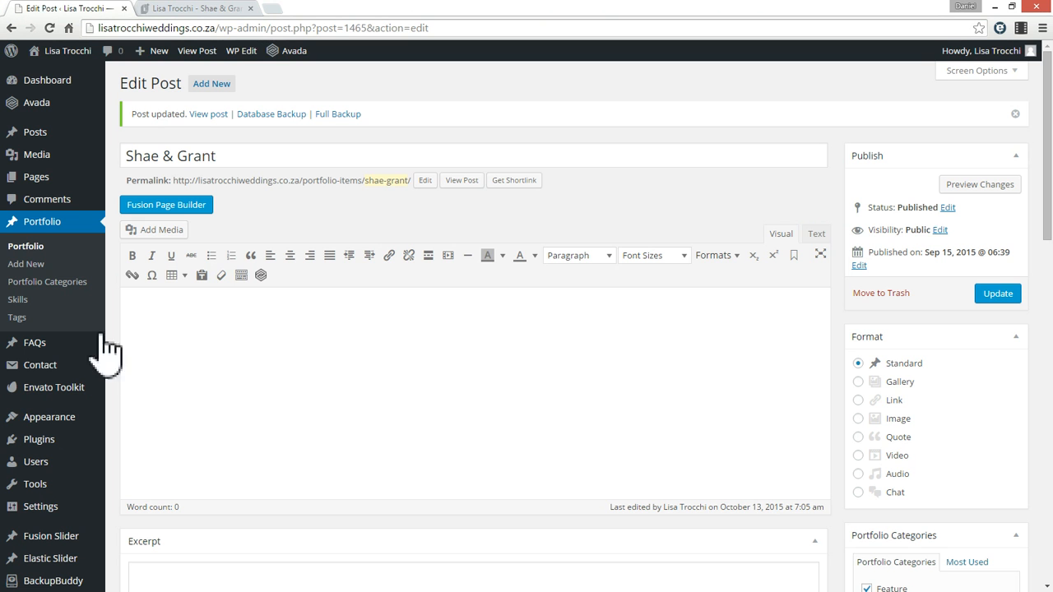
left_click(188, 10)
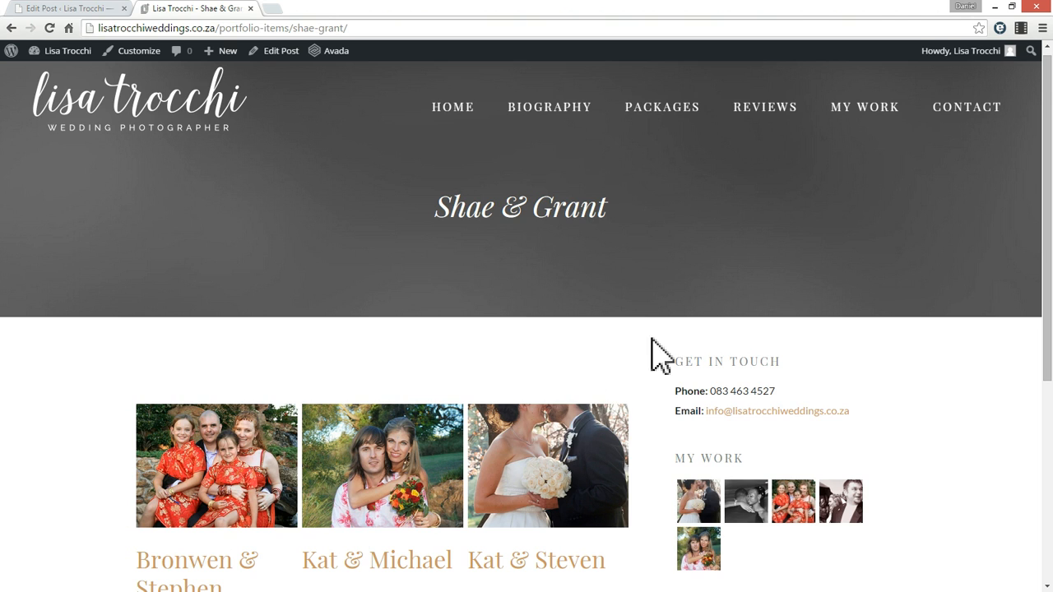
right_click(548, 455)
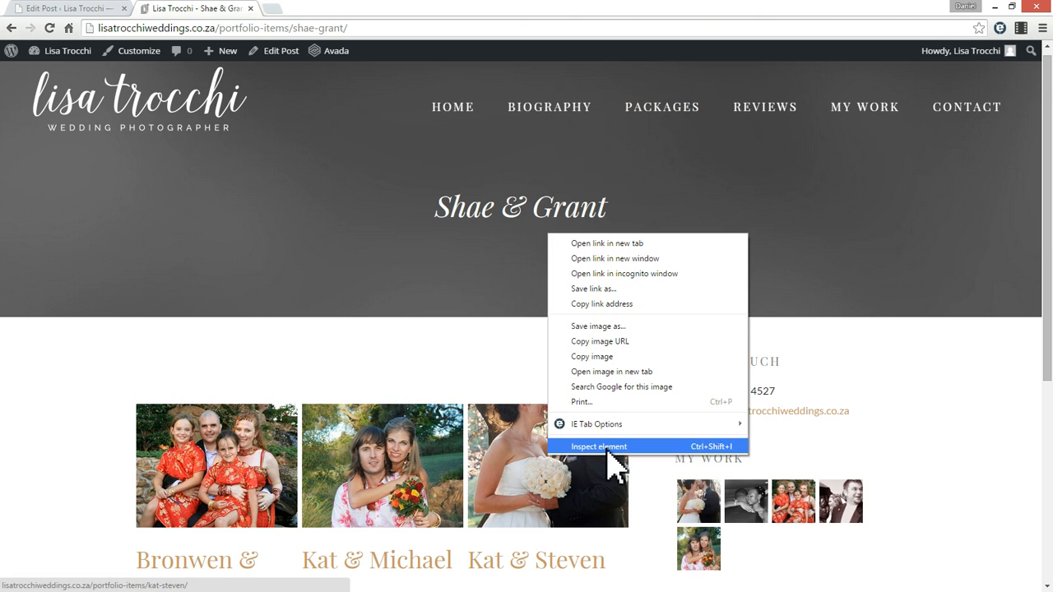
left_click(608, 243)
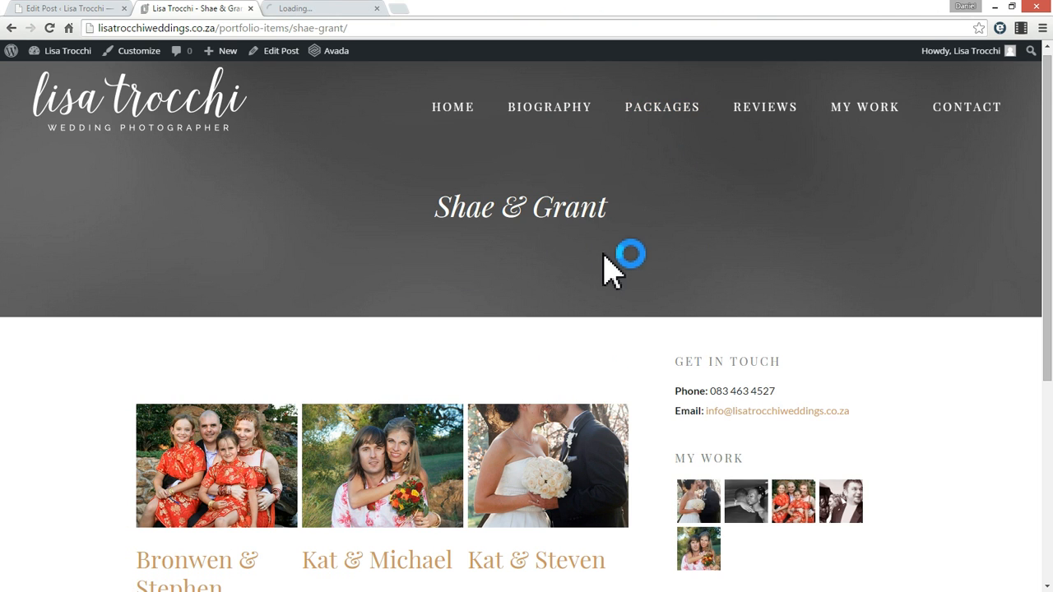
left_click(333, 10)
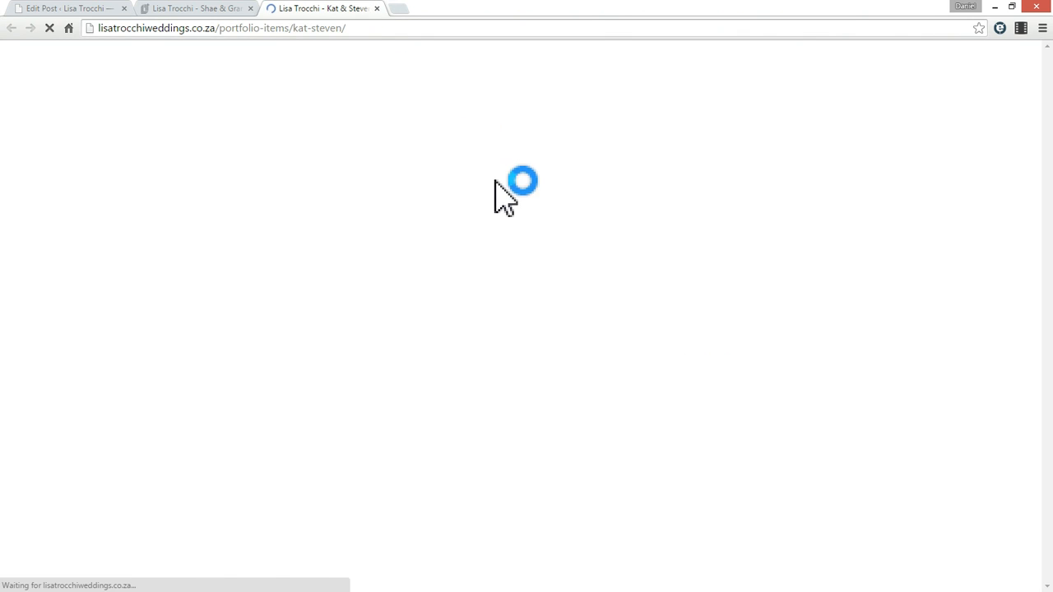
scroll(601, 423, "down", 1)
scroll(604, 424, "down", 1)
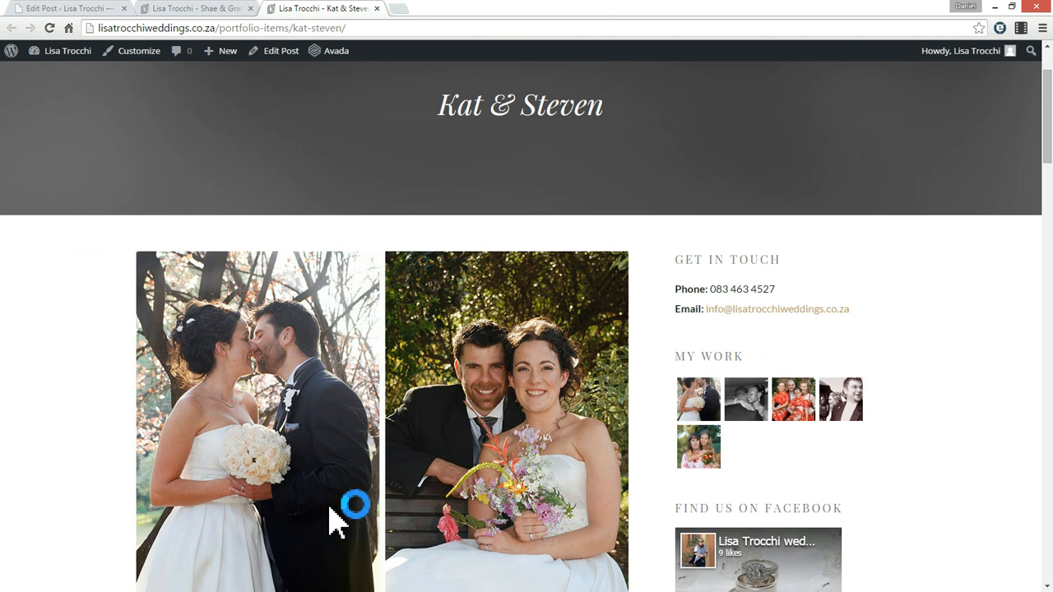
scroll(527, 329, "down", 2)
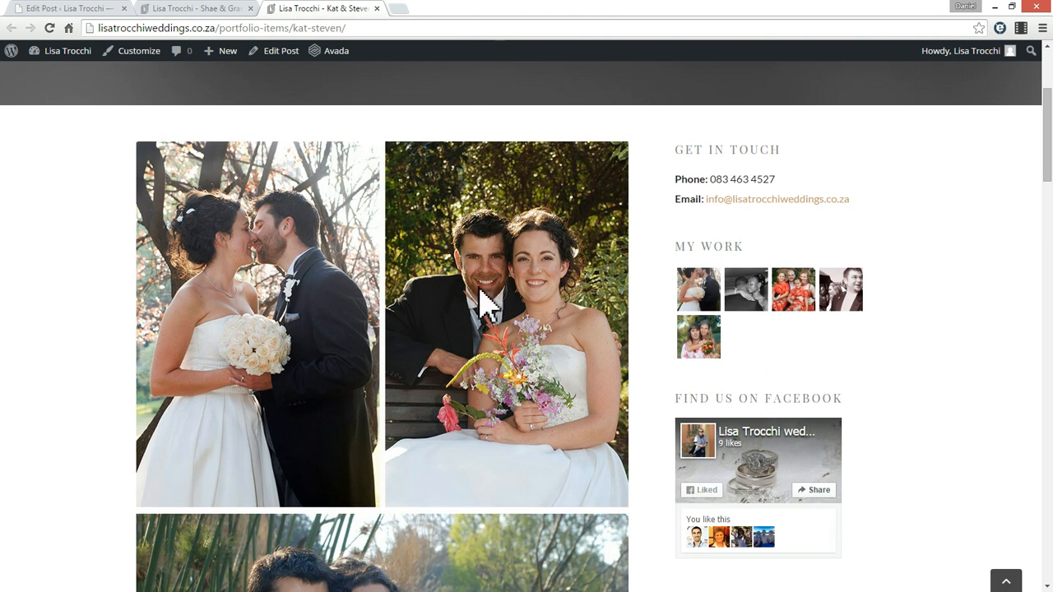
Inspect the collage photo heading the project in the developer tools and examine its displayed and natural dimensions
right_click(465, 268)
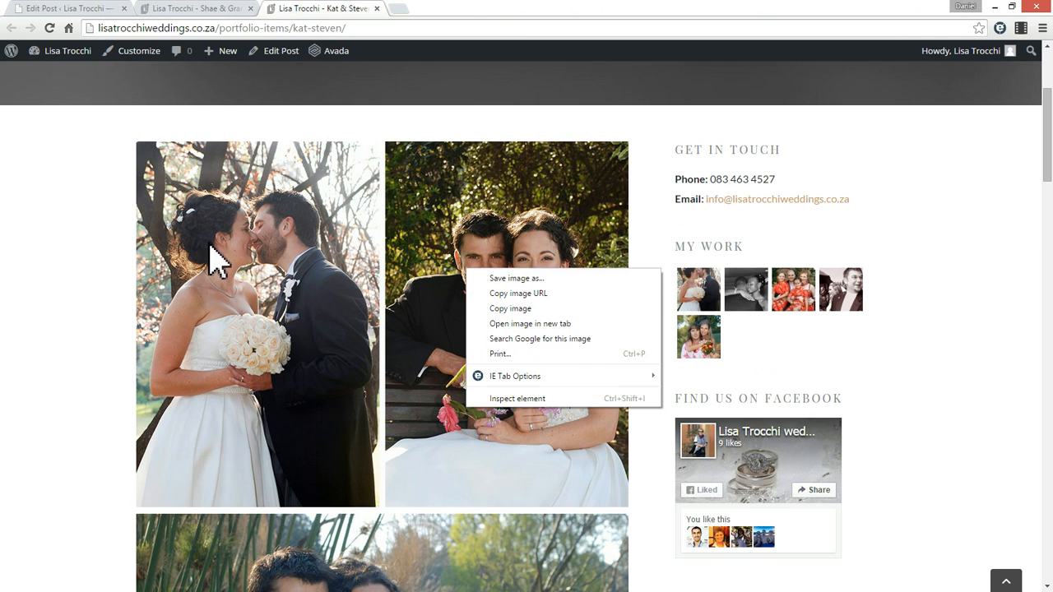
left_click(90, 248)
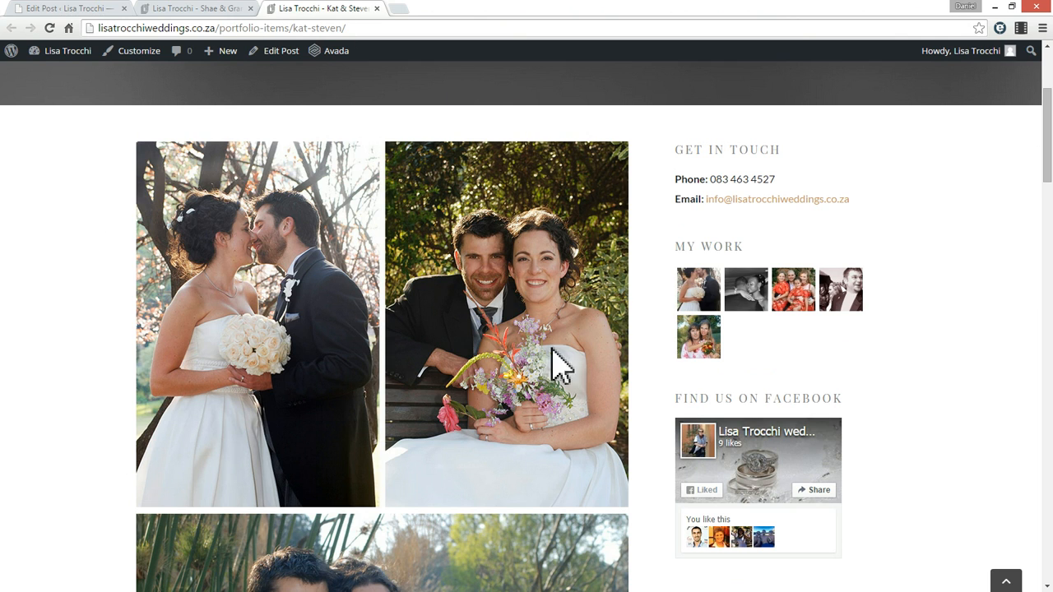
right_click(419, 232)
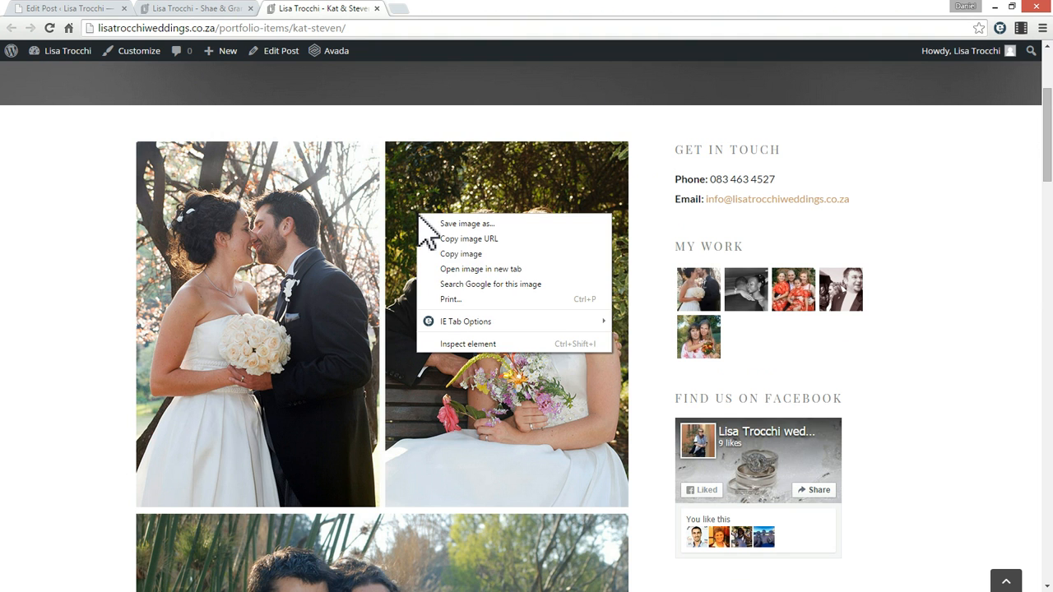
left_click(468, 345)
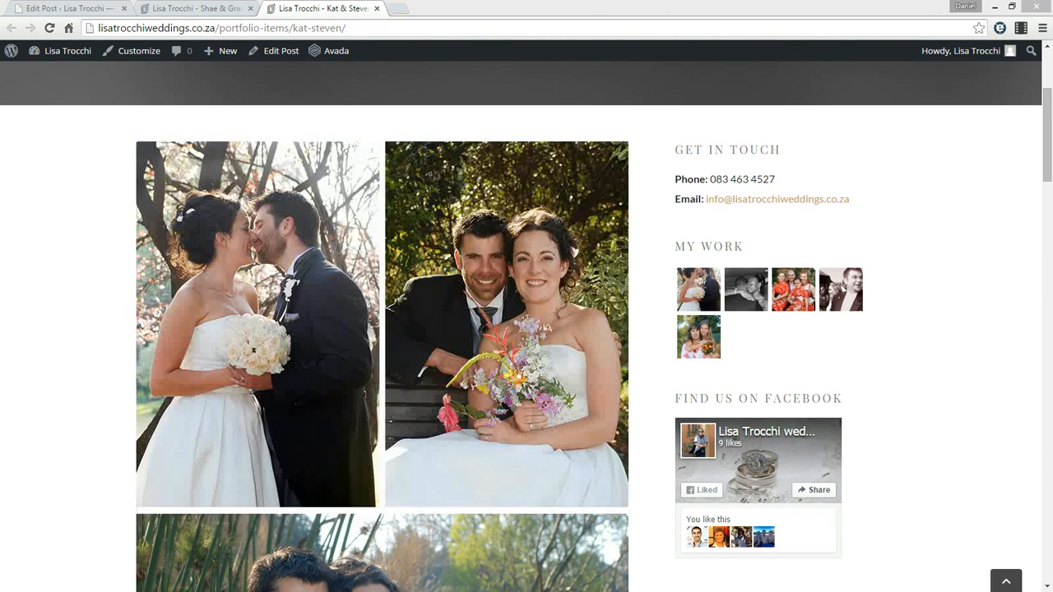
left_click_drag(461, 176, 567, 16)
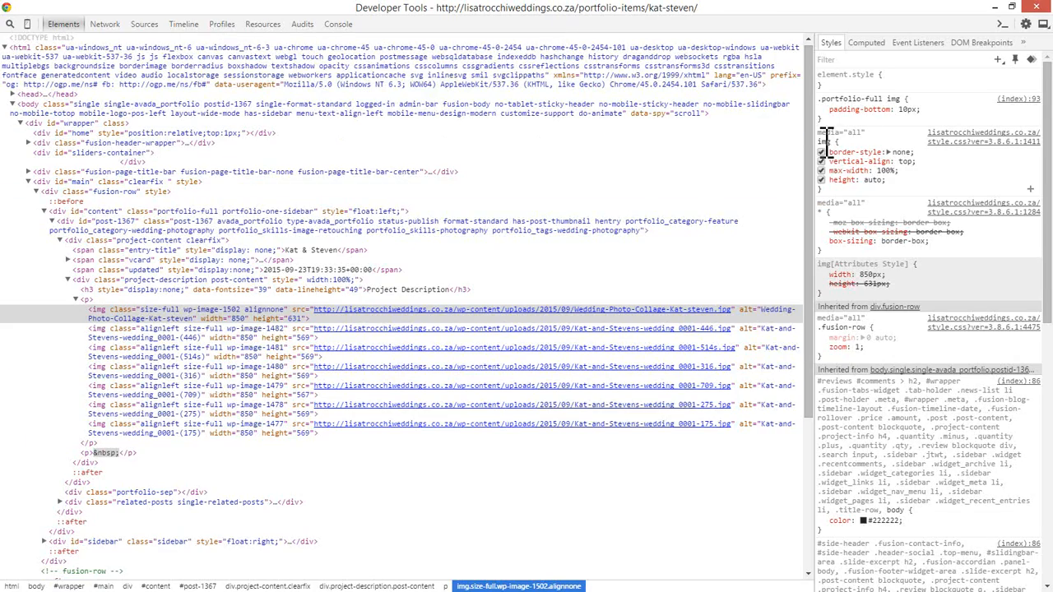
left_click_drag(814, 142, 695, 144)
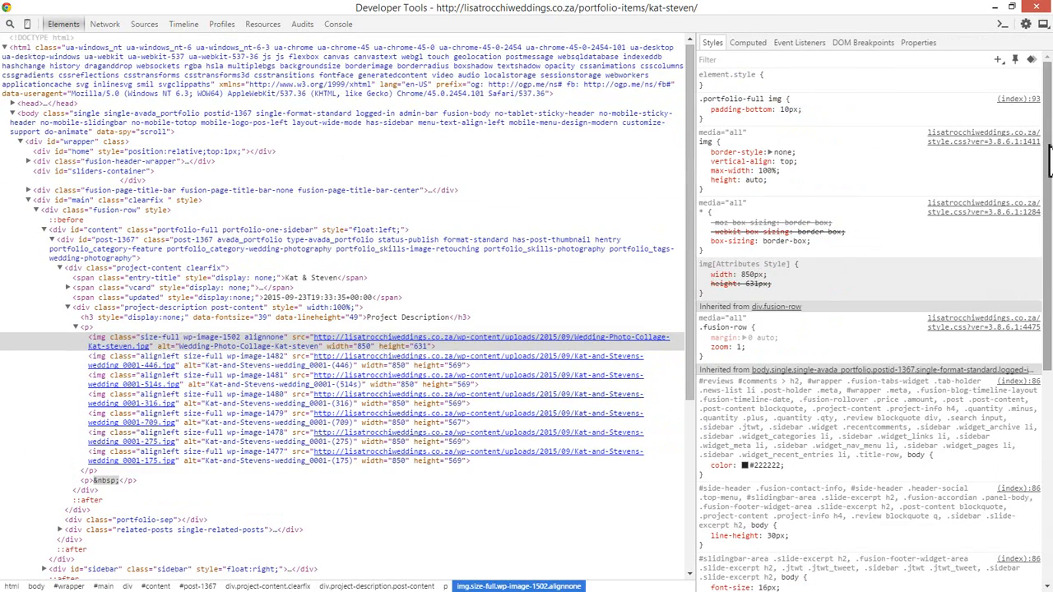
left_click_drag(1050, 86, 1050, 300)
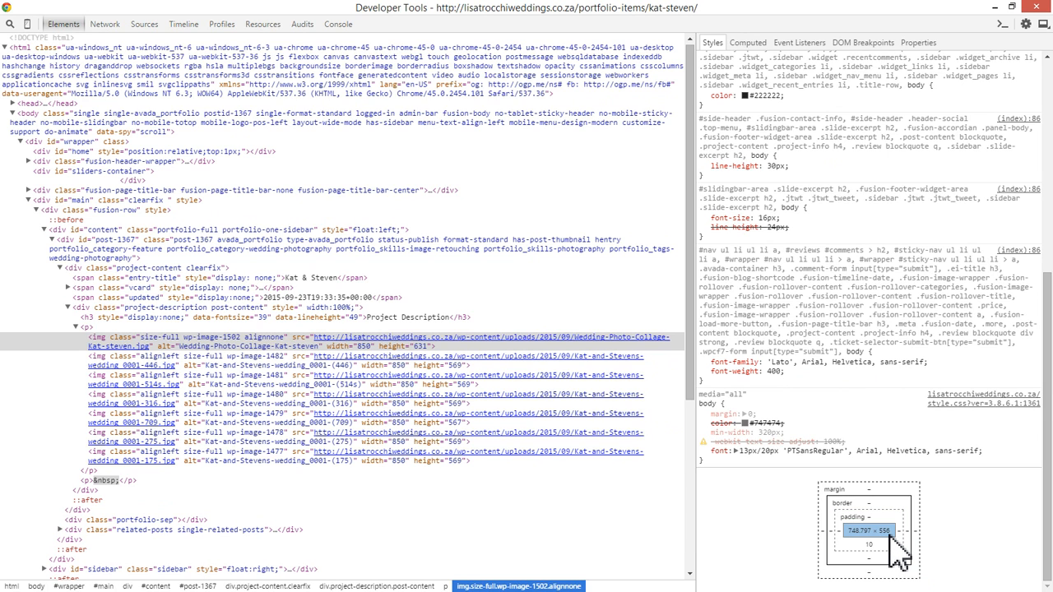
scroll(1017, 337, "up", 5)
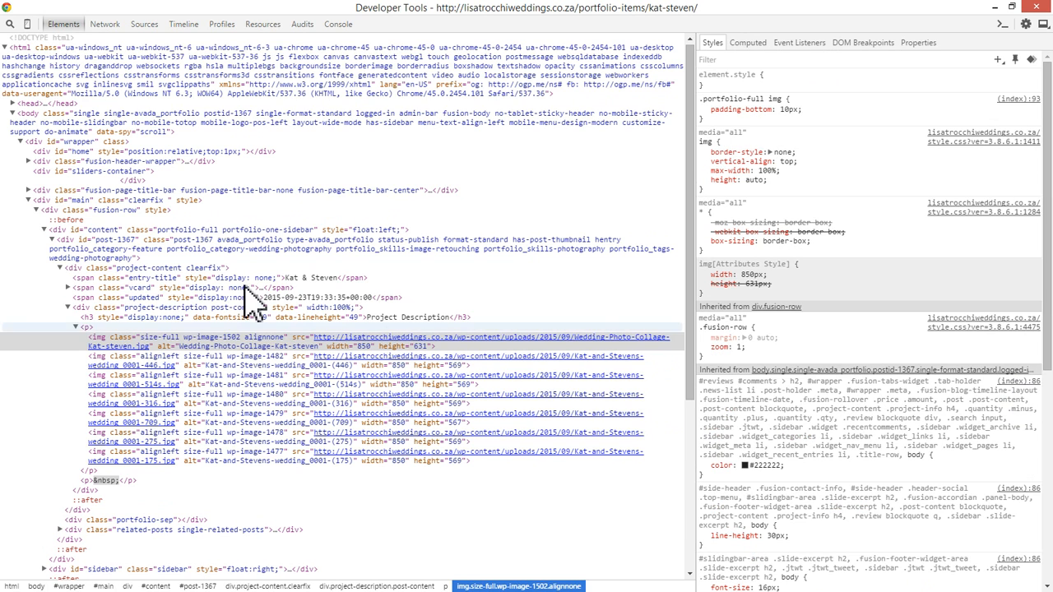
mouse_move(385, 341)
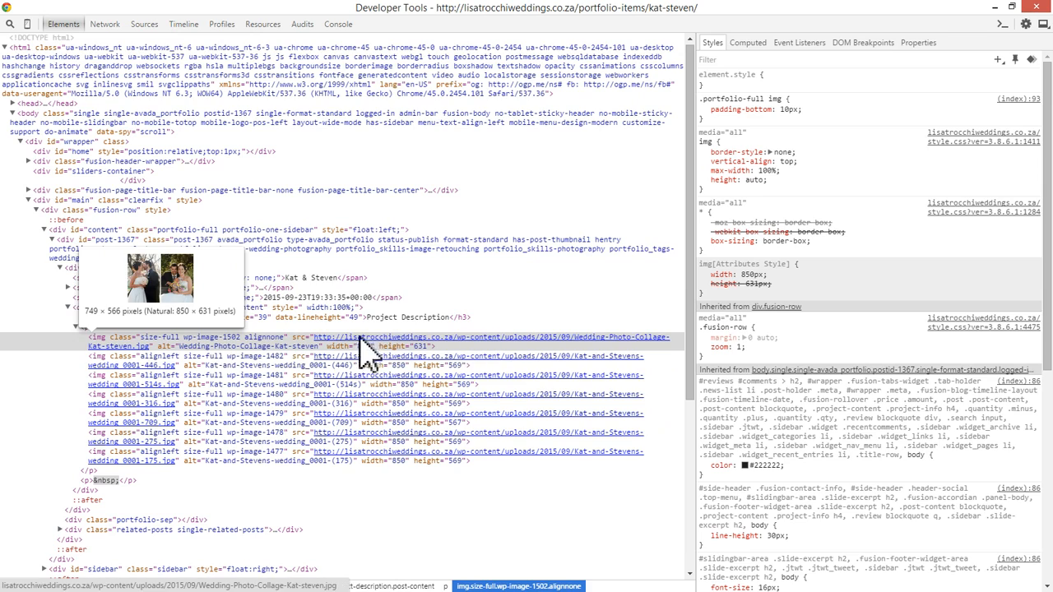
Close the developer tools, review the project's photos down to the related projects, and return to the first project's editor
left_click(1036, 7)
scroll(905, 321, "up", 3)
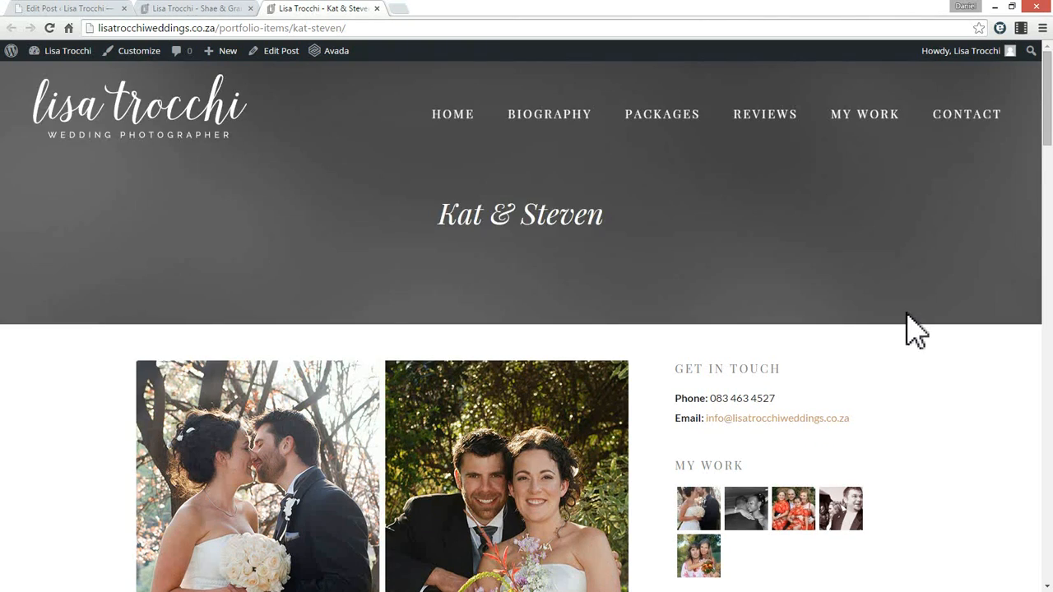
scroll(916, 332, "down", 15)
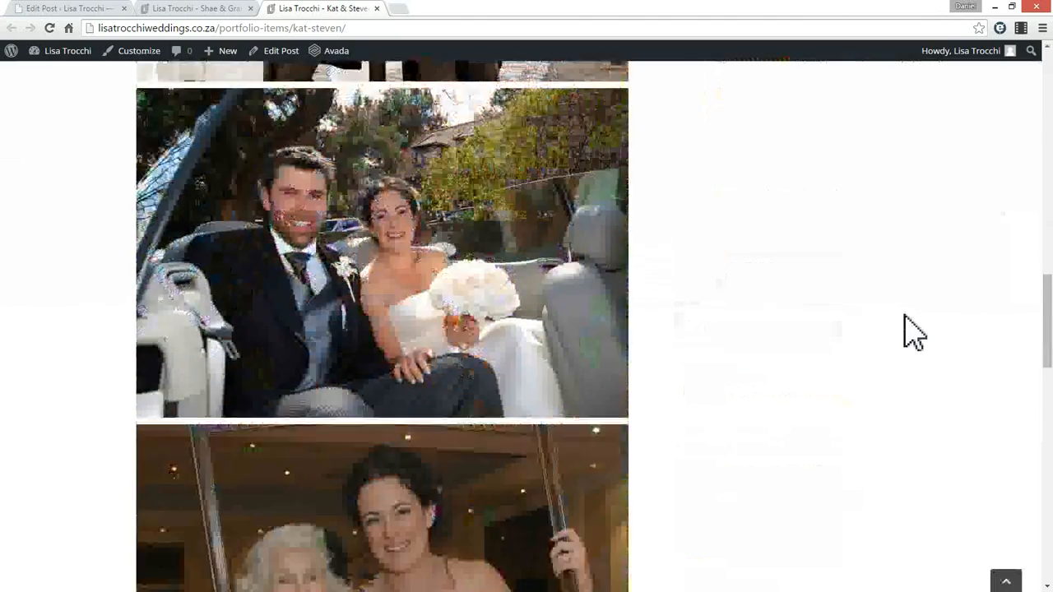
scroll(904, 315, "down", 10)
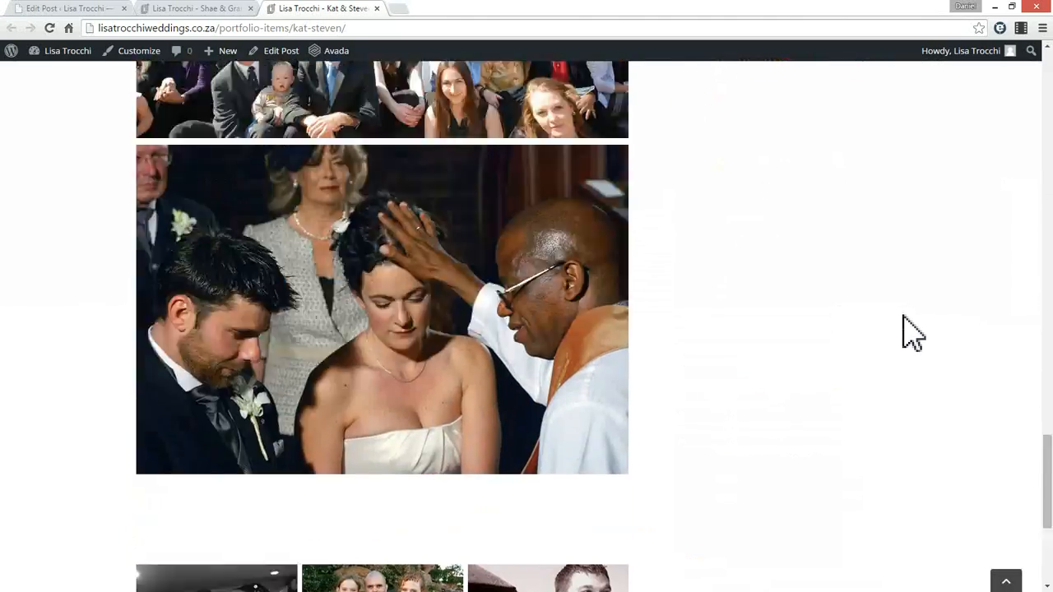
key("Home")
left_click(191, 10)
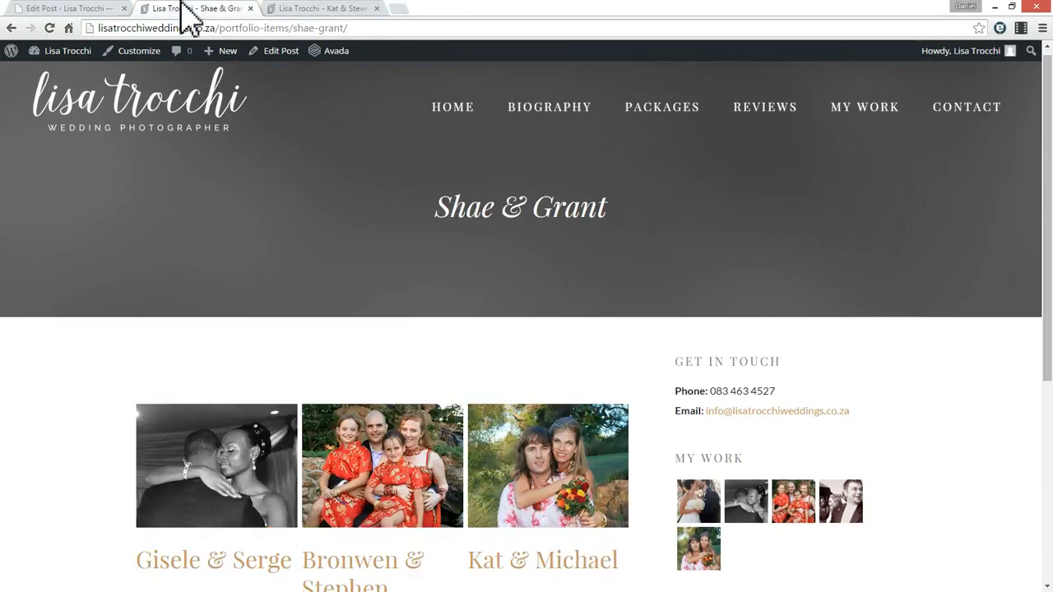
left_click(70, 10)
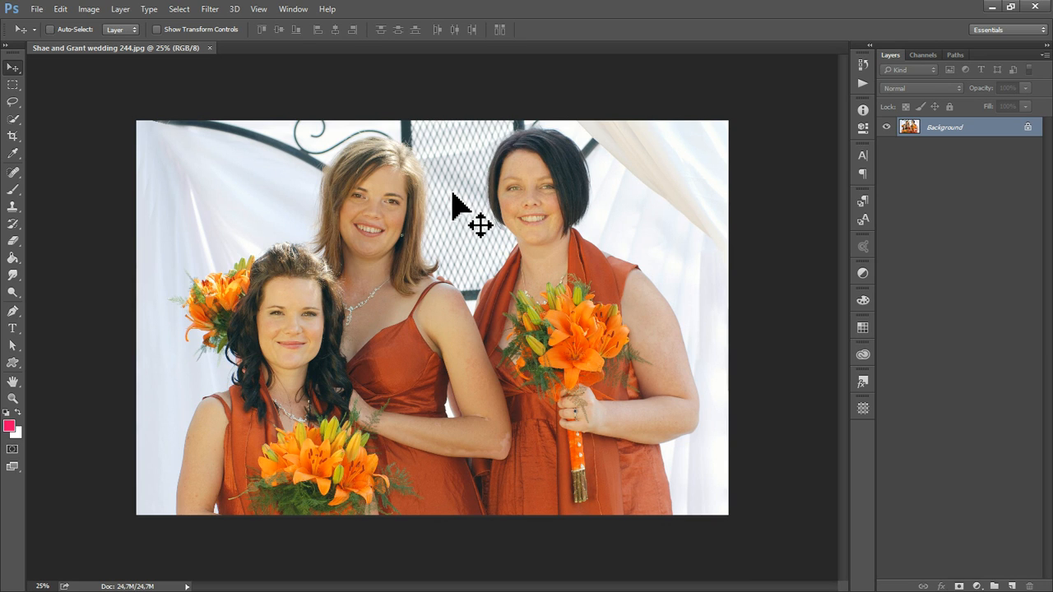
Switch to Photoshop and examine the bridesmaids photo close up and as a whole
key("ctrl+plus")
key("ctrl+plus")
key("ctrl+plus")
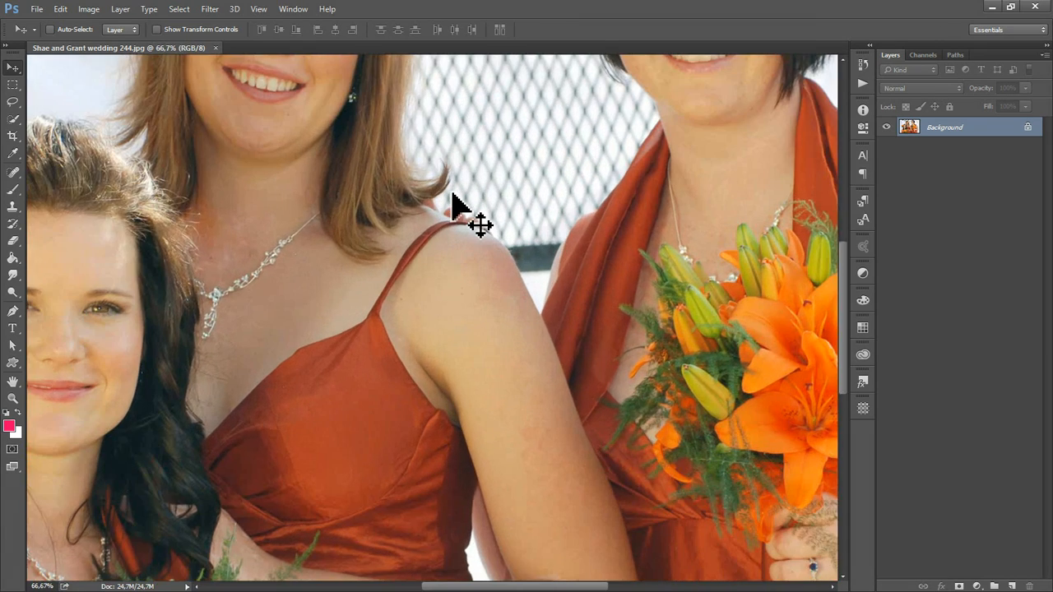
key("ctrl+minus")
key("ctrl+minus")
key("ctrl+minus")
key("z")
key("h")
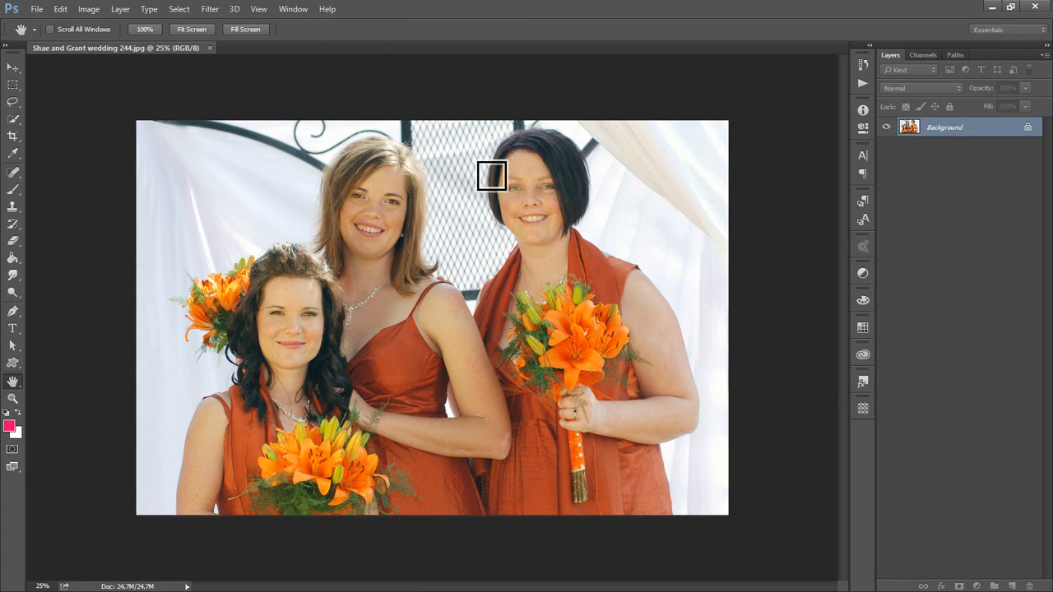
Check the photo's width and height in pixels in Image Size with Resample enabled, and leave without resizing
key("ctrl+alt+i")
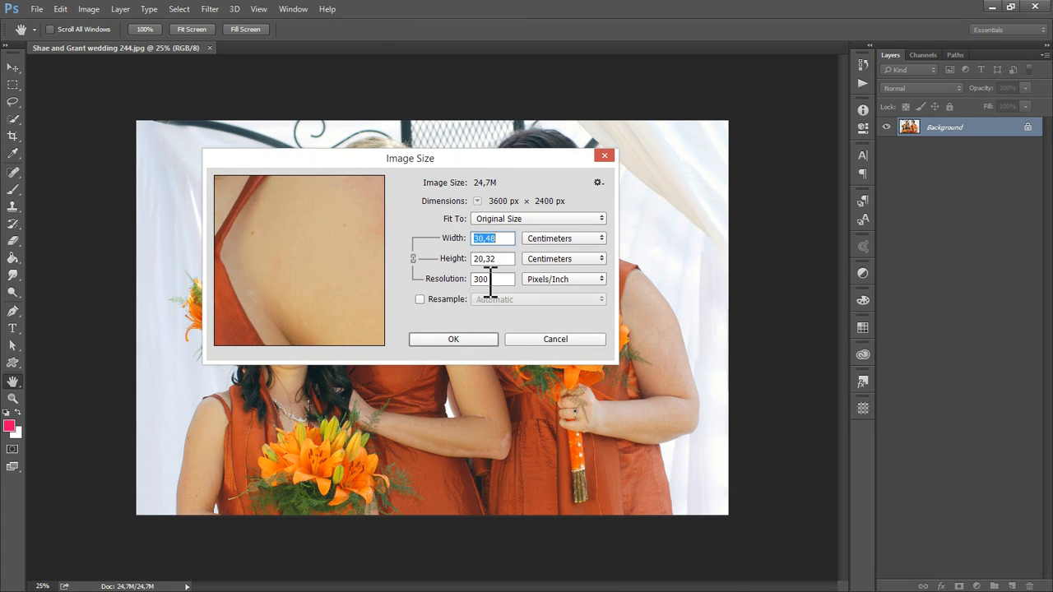
left_click(572, 240)
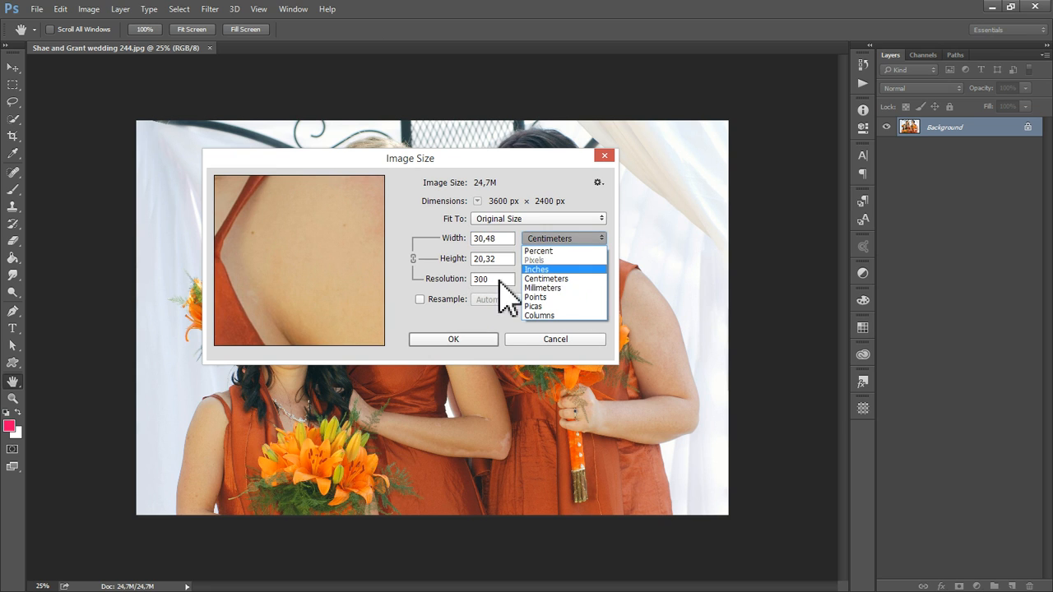
left_click(460, 312)
left_click(452, 298)
left_click(559, 238)
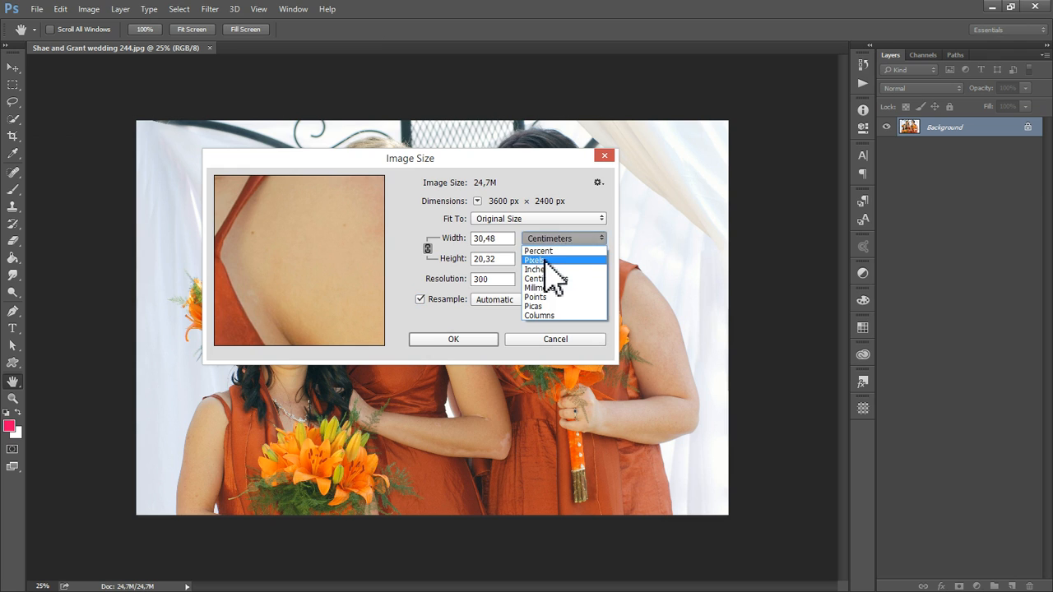
left_click(548, 255)
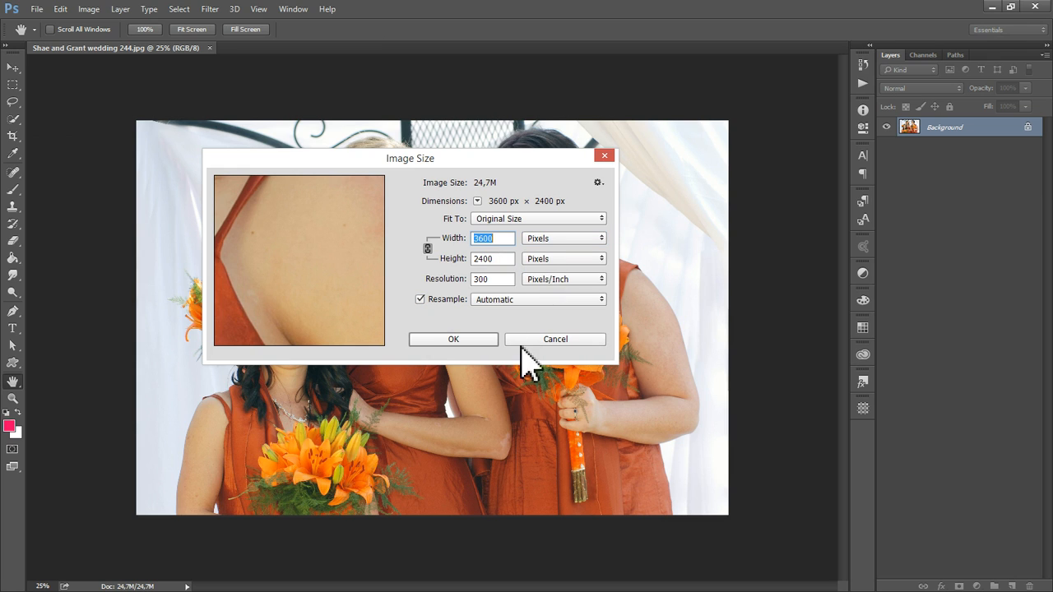
left_click(564, 340)
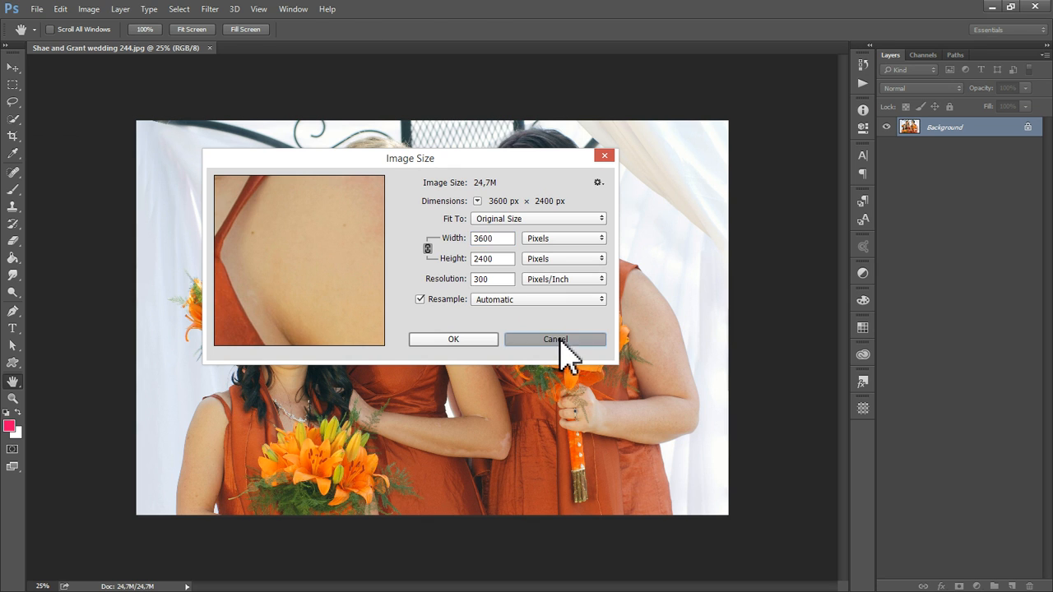
Open the bridesmaids photo in the Save for Web (Legacy) export dialog
key("v")
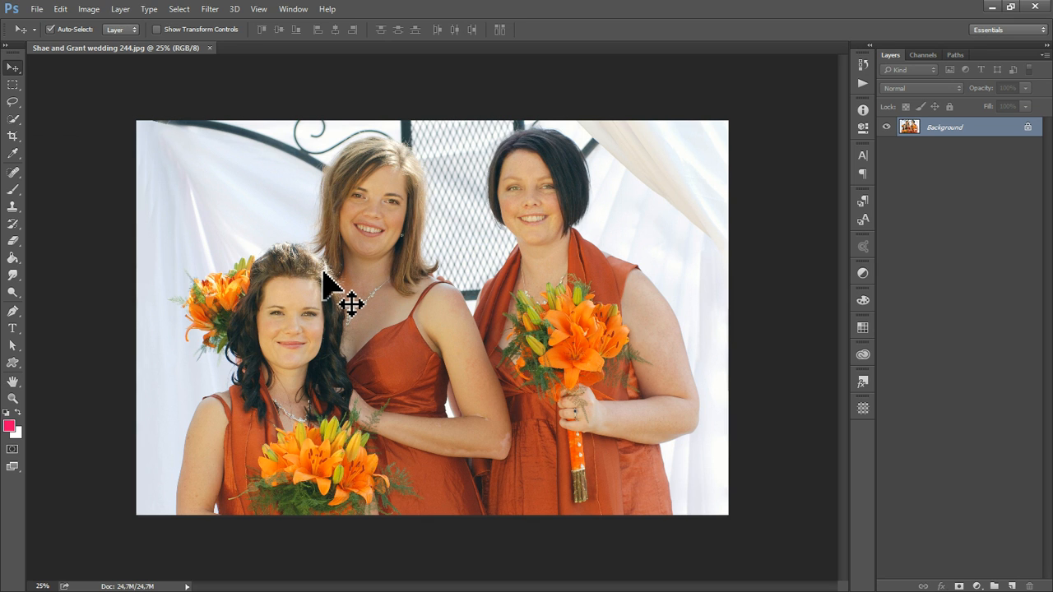
left_click(41, 10)
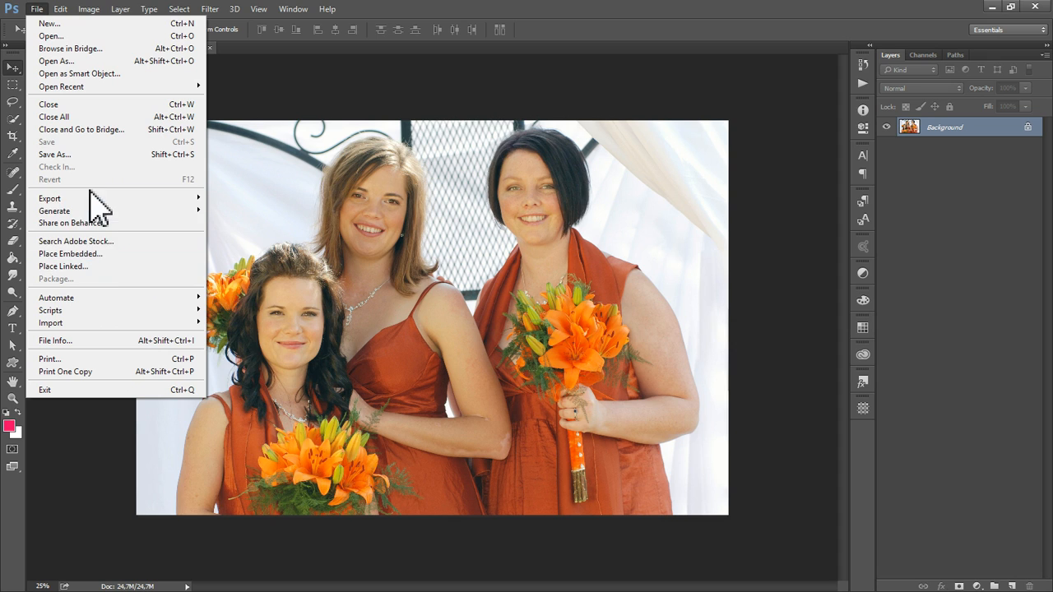
mouse_move(190, 200)
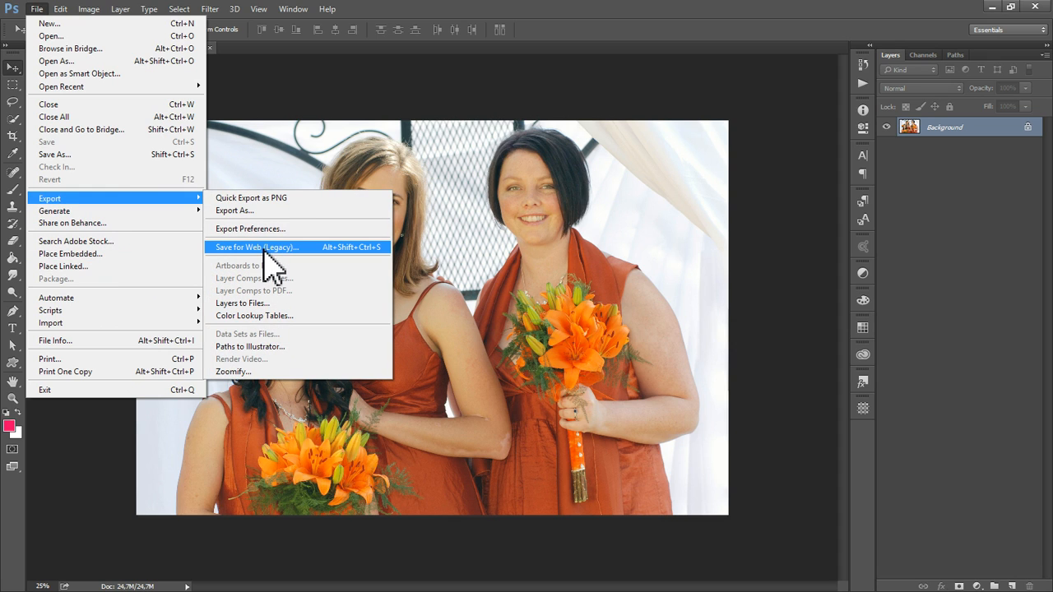
left_click(362, 249)
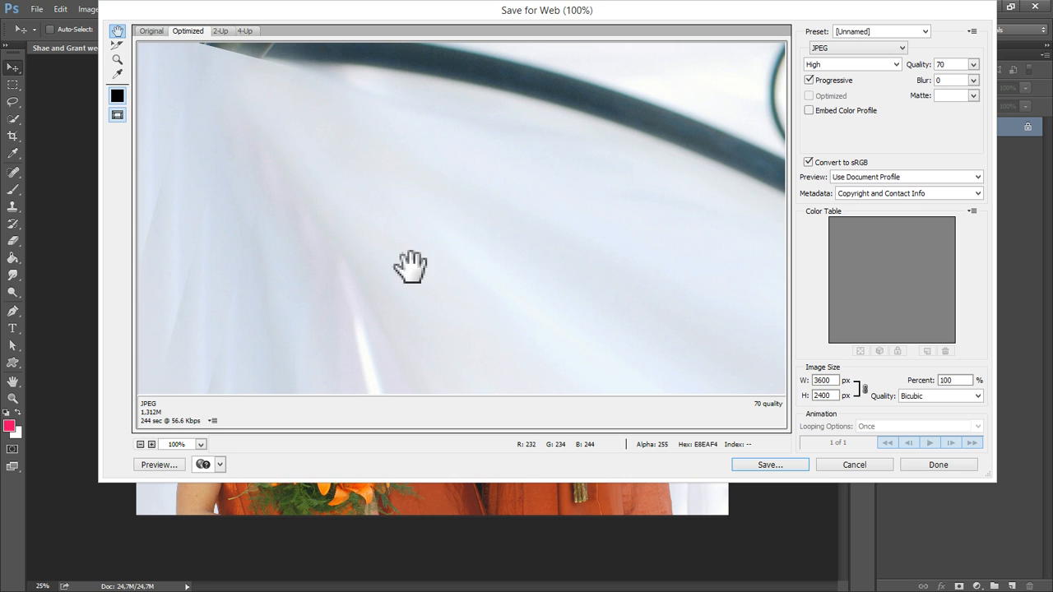
Set the exported image's width to 850 px and enlarge the export dialog to show the whole resized preview
left_click_drag(548, 123, 402, 313)
left_click_drag(715, 125, 539, 172)
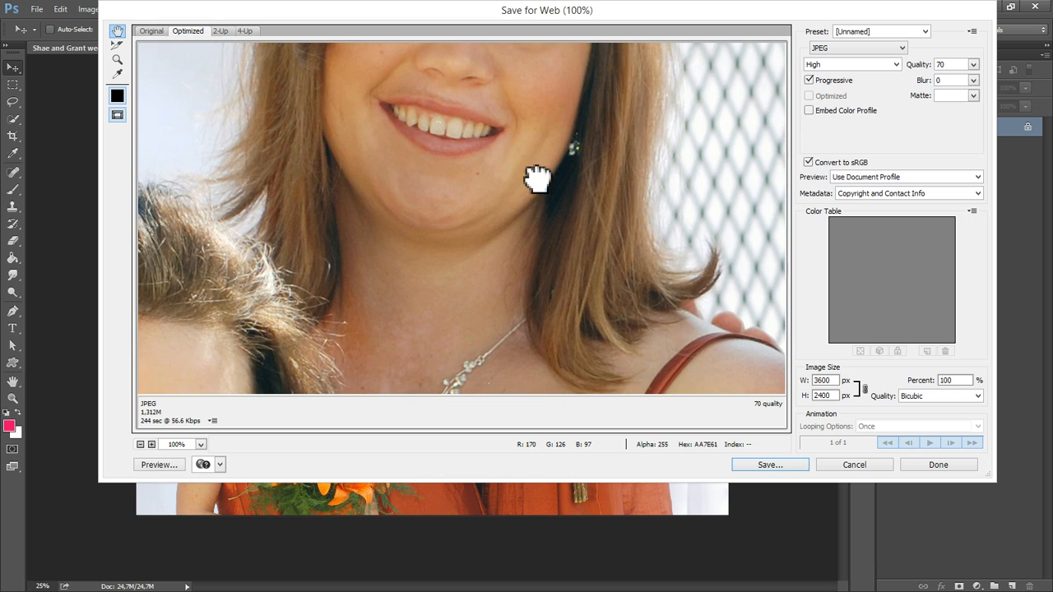
left_click(830, 380)
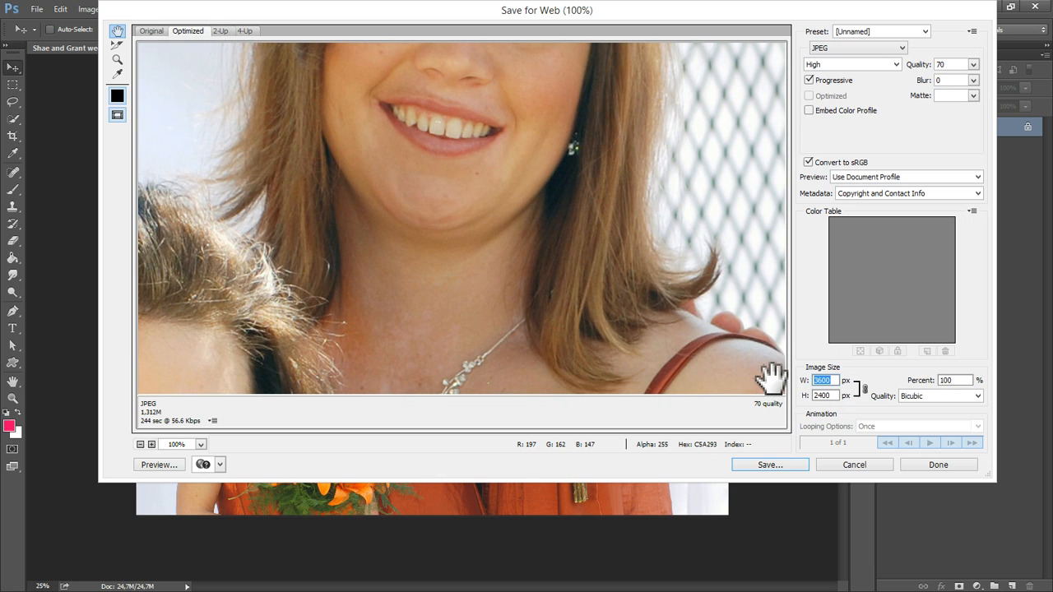
left_click(701, 161)
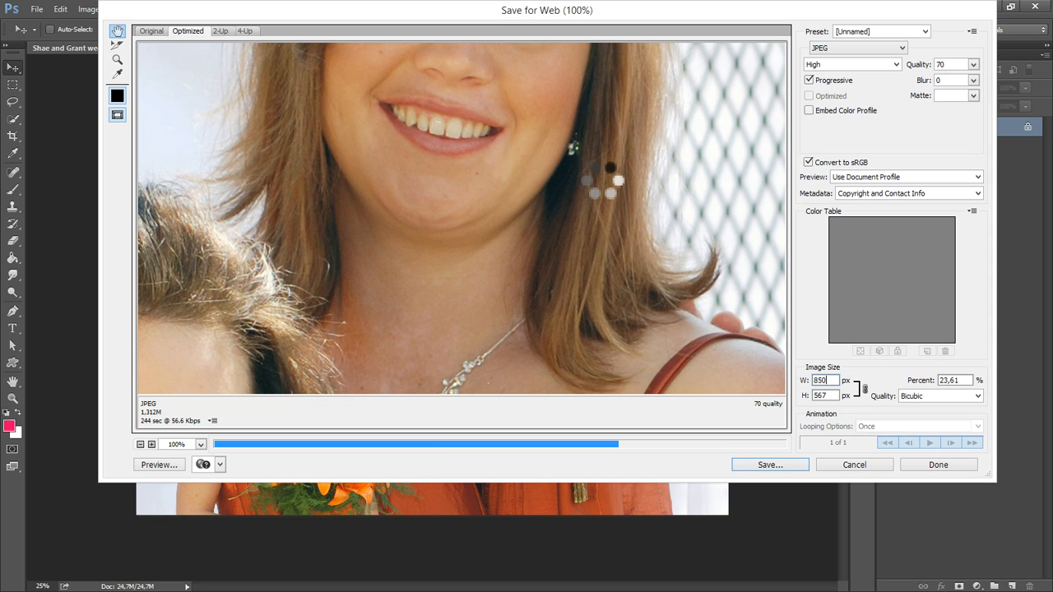
left_click_drag(995, 483, 1022, 551)
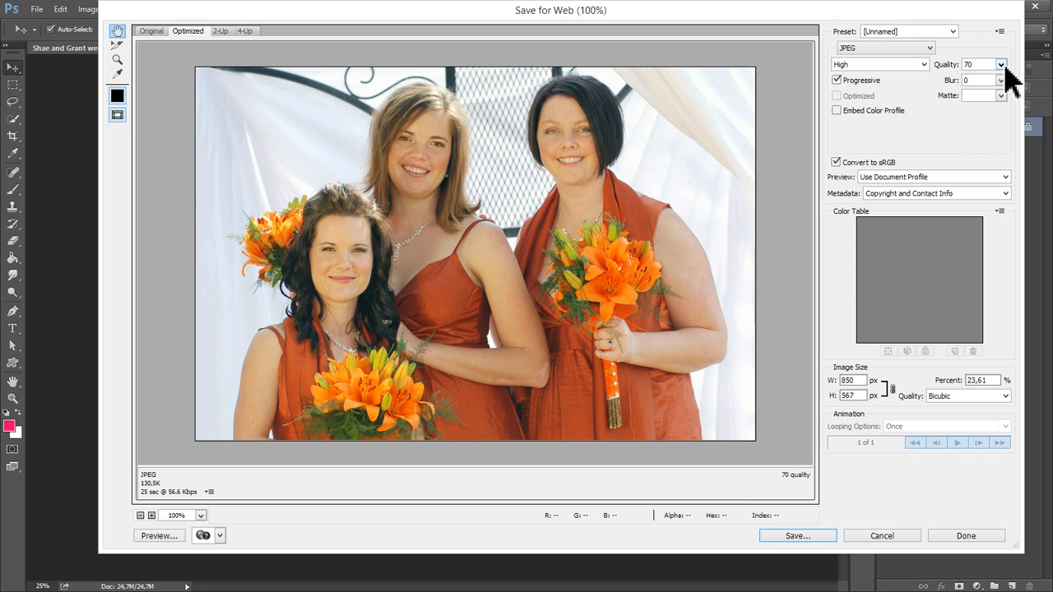
Try JPEG quality values of 100 and 20 to compare the file sizes, and return the quality to 70
left_click(1002, 65)
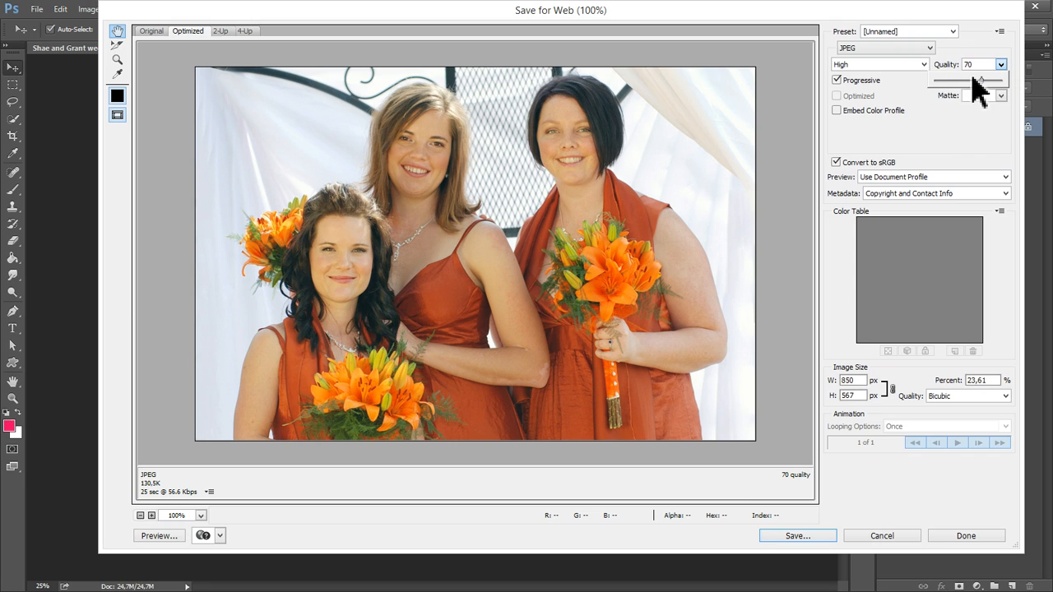
left_click(1000, 66)
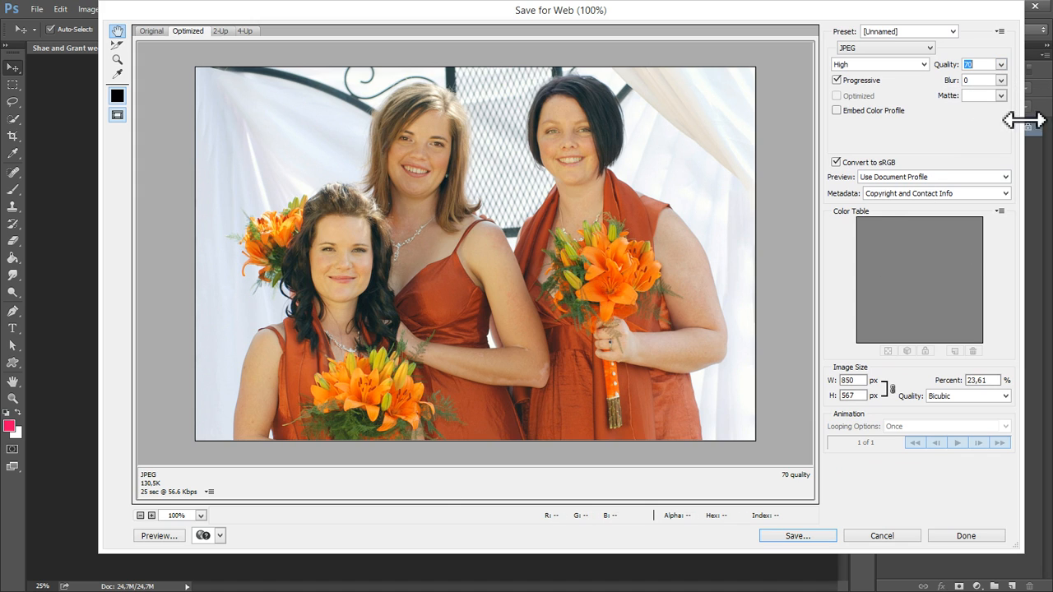
left_click(1002, 65)
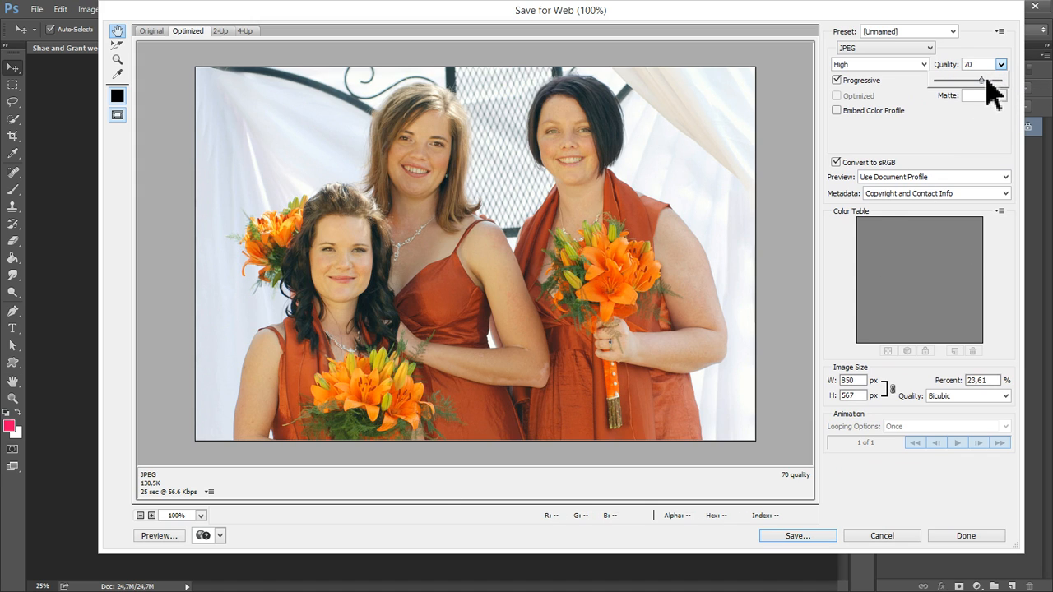
left_click_drag(987, 81, 1037, 97)
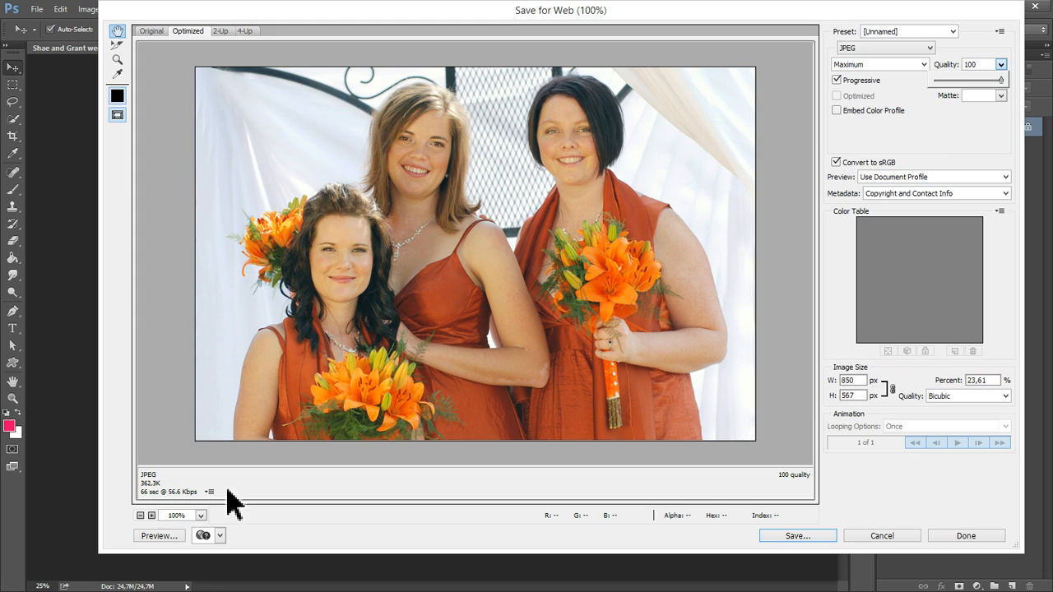
left_click_drag(978, 80, 953, 80)
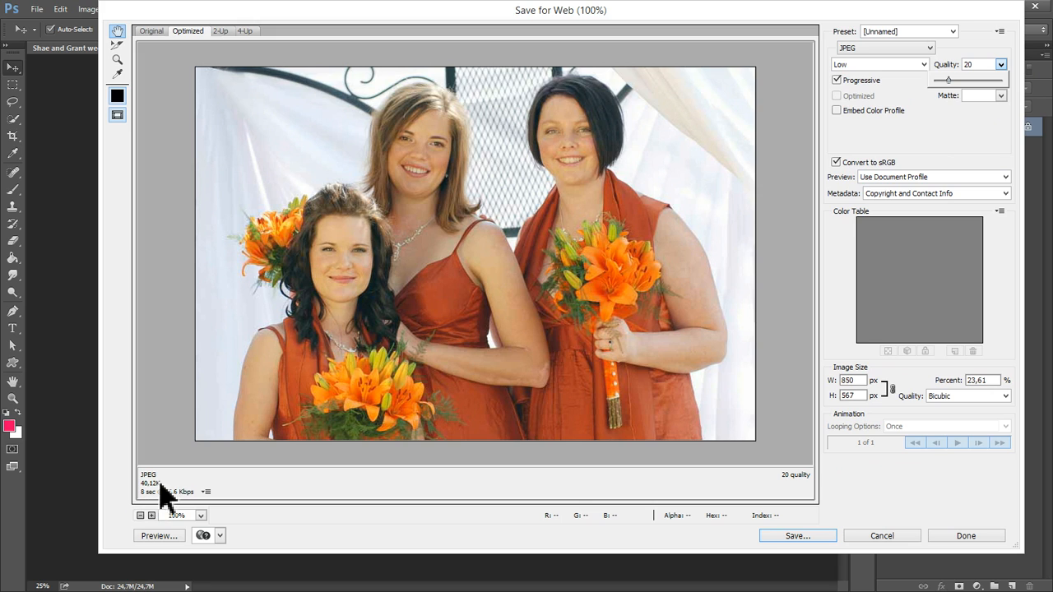
left_click(453, 161)
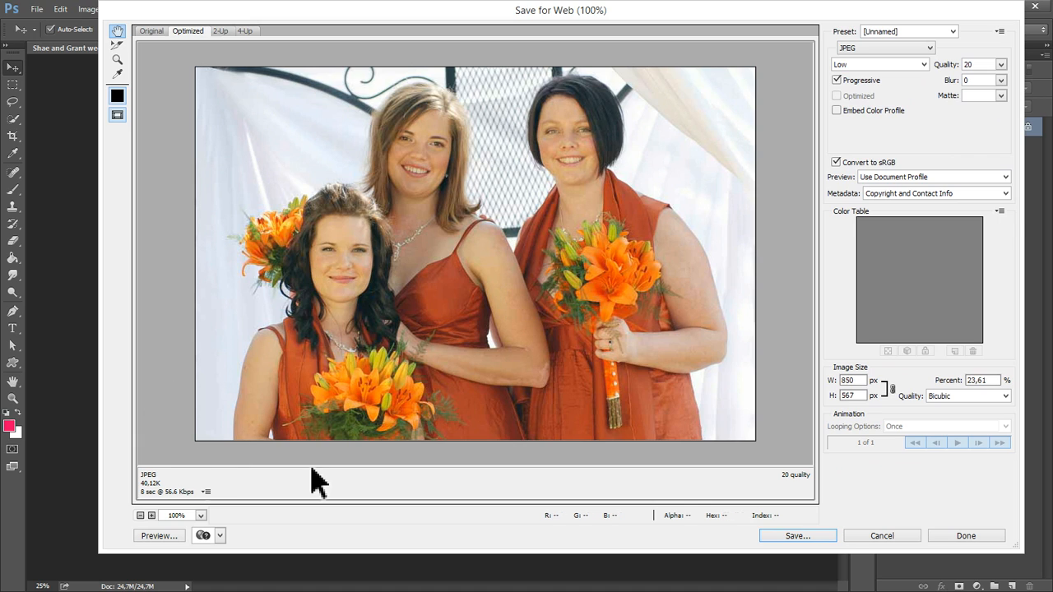
left_click(1002, 64)
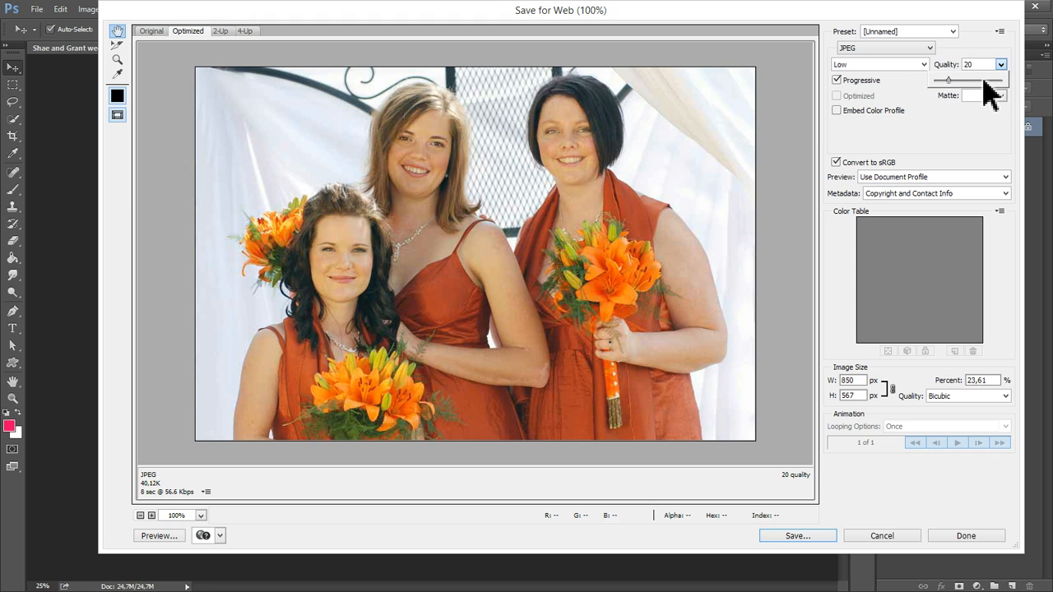
left_click_drag(977, 81, 982, 80)
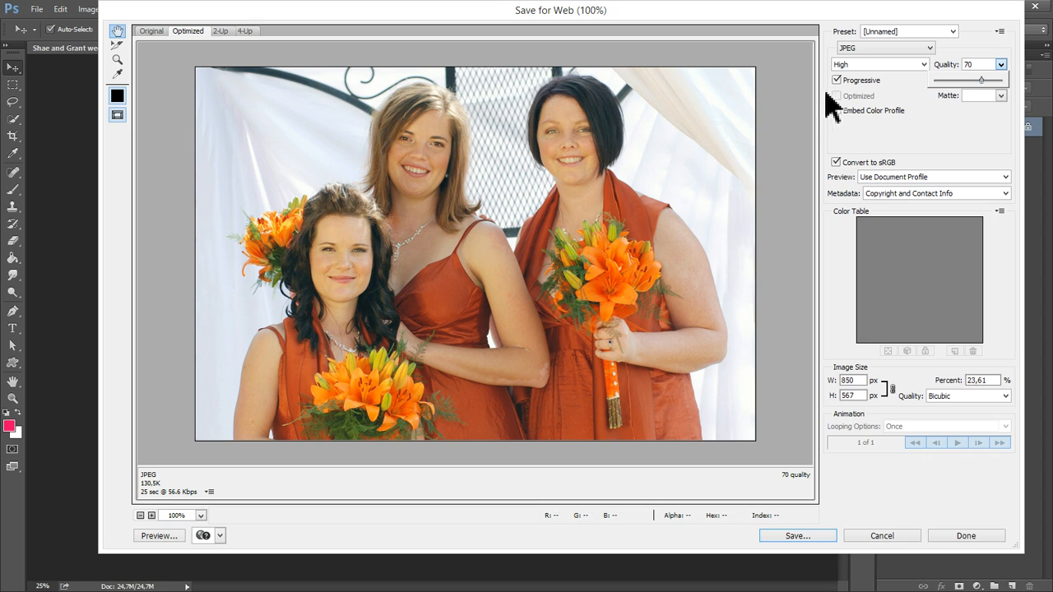
left_click(516, 232)
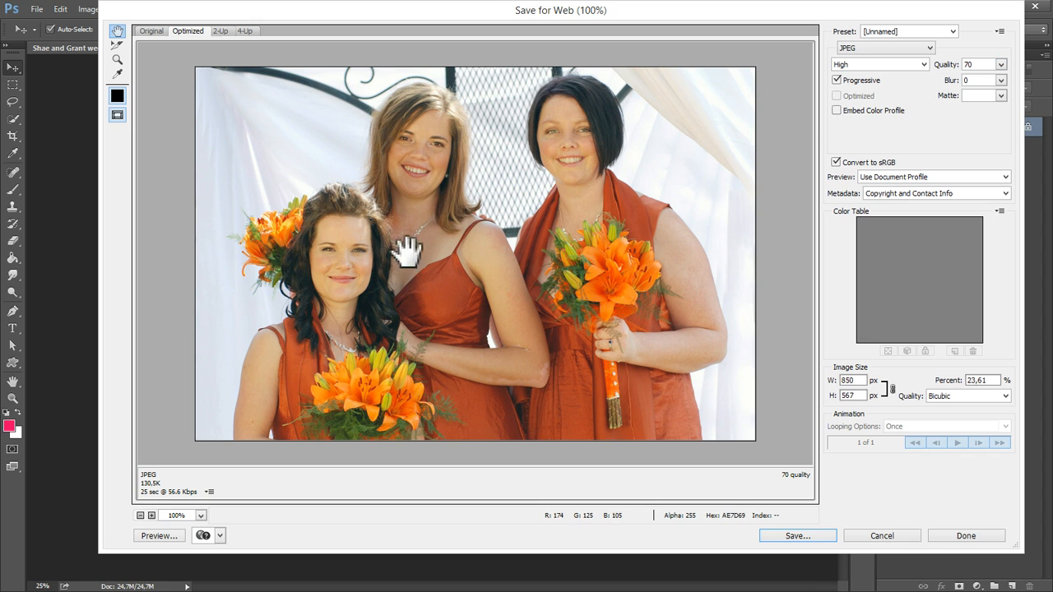
Try JPEG quality values of 75, 85 and 65 on the export preview, and set the quality back to 70
double_click(977, 64)
type("75")
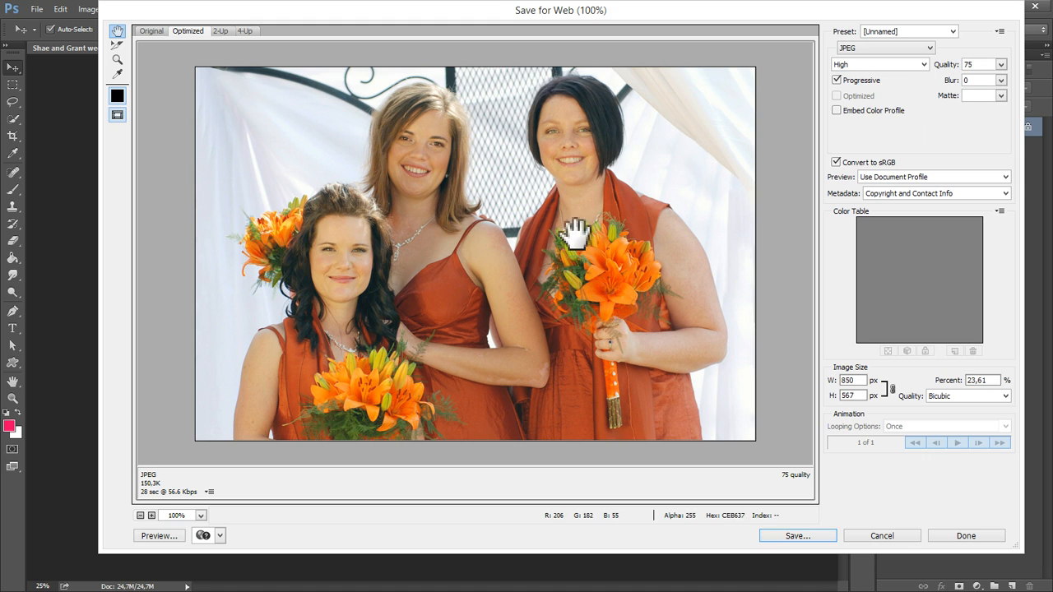
double_click(970, 65)
type("85")
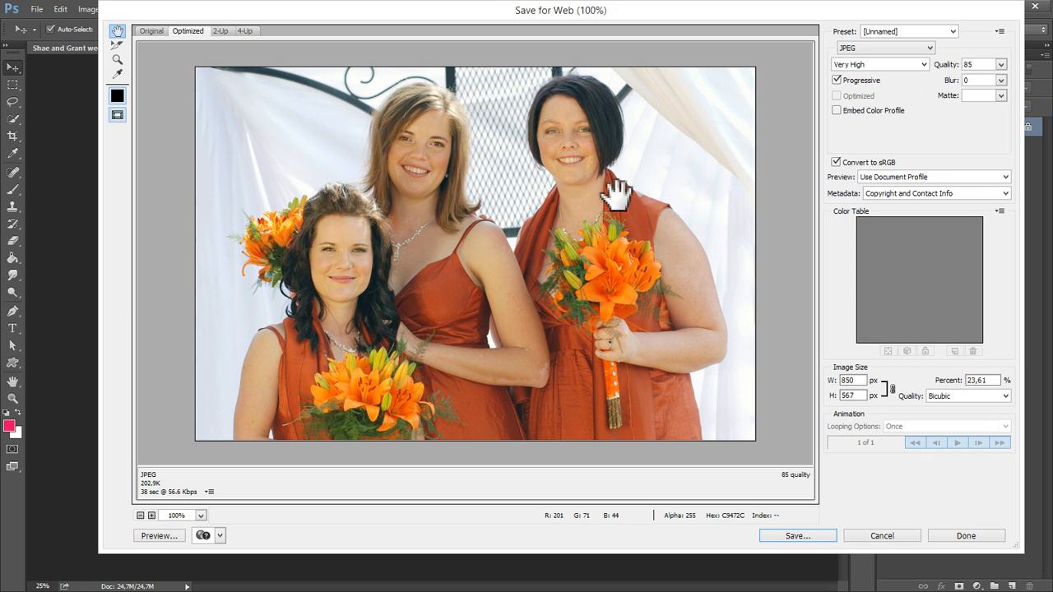
double_click(980, 64)
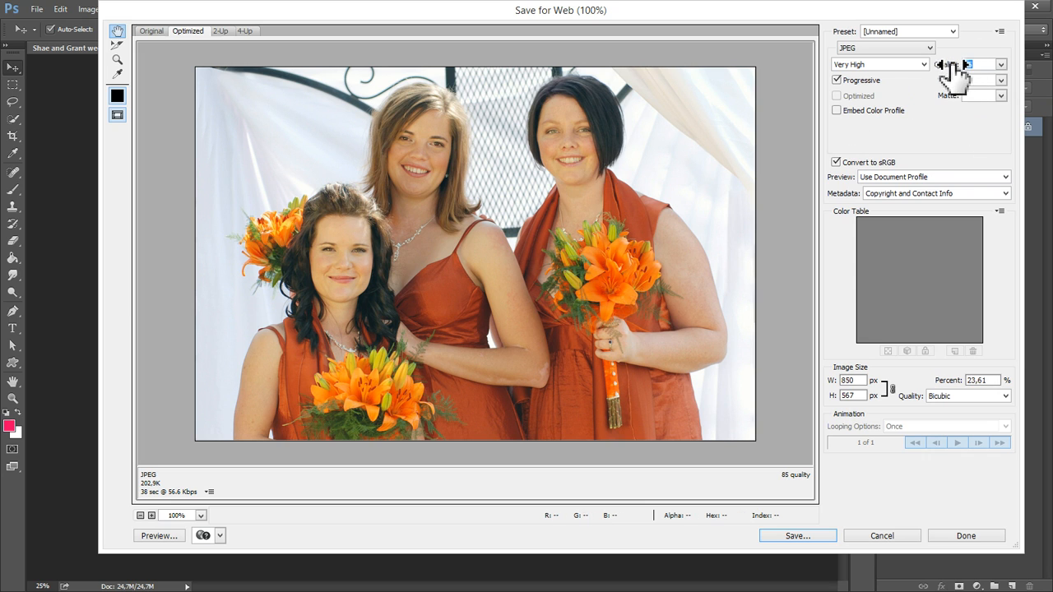
type("65")
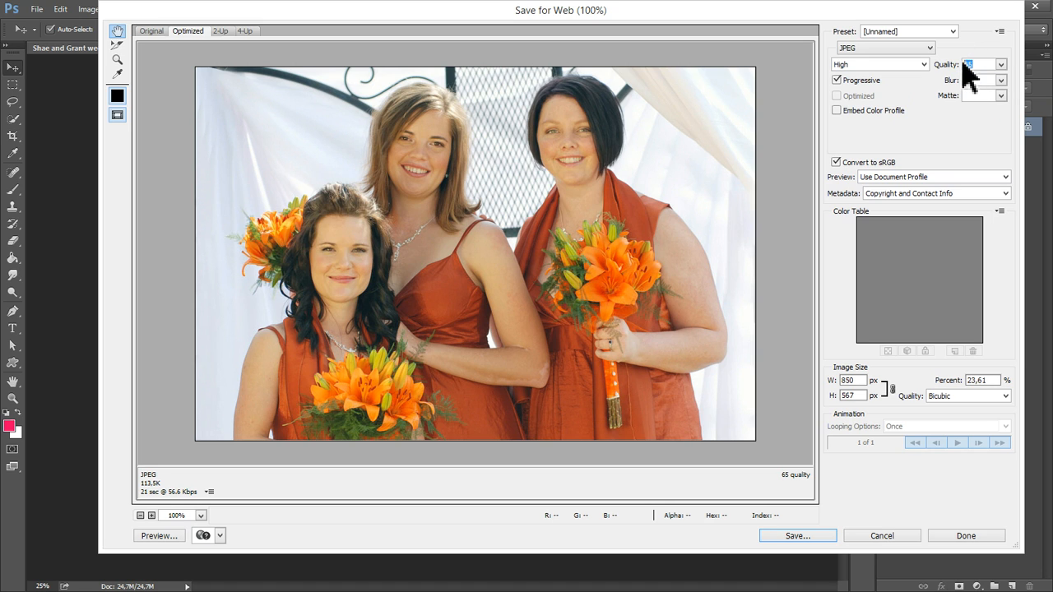
type("70")
key("Return")
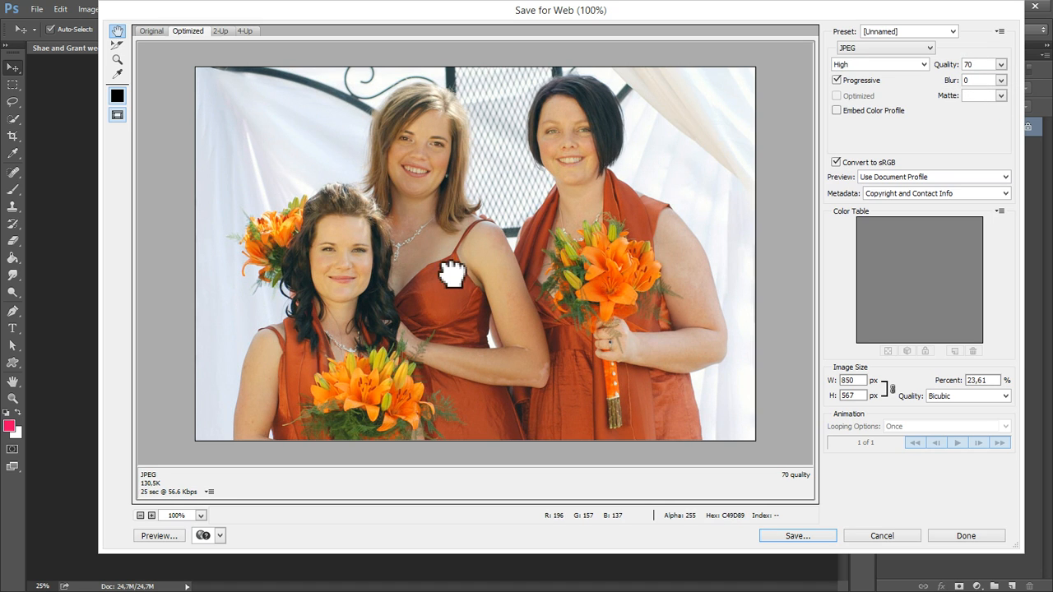
Save the optimized JPEG under its suggested name in the Web-Ready folder inside the photography project's Website folder
left_click(795, 536)
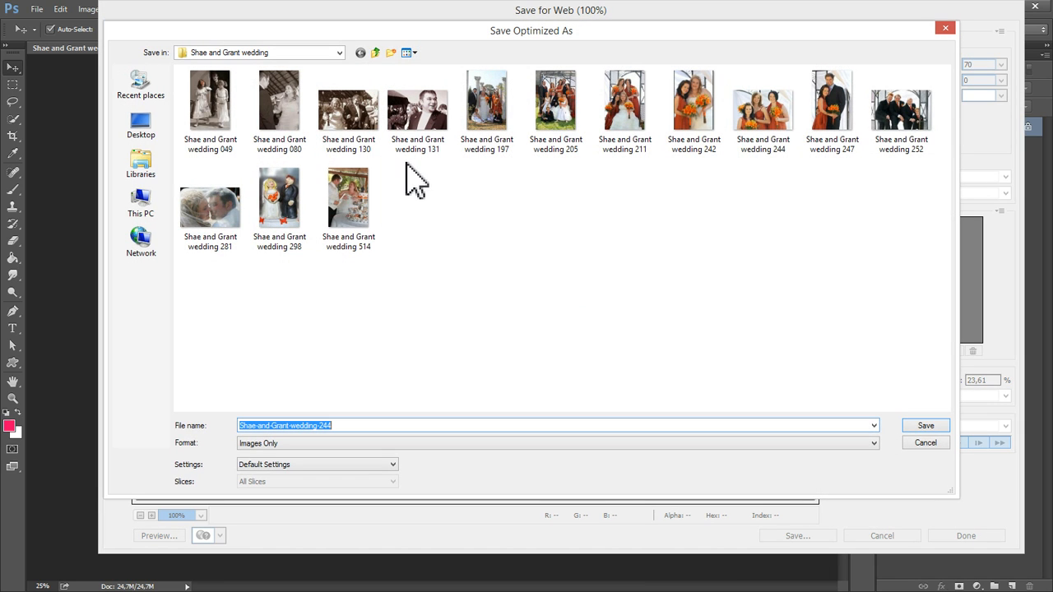
left_click(331, 53)
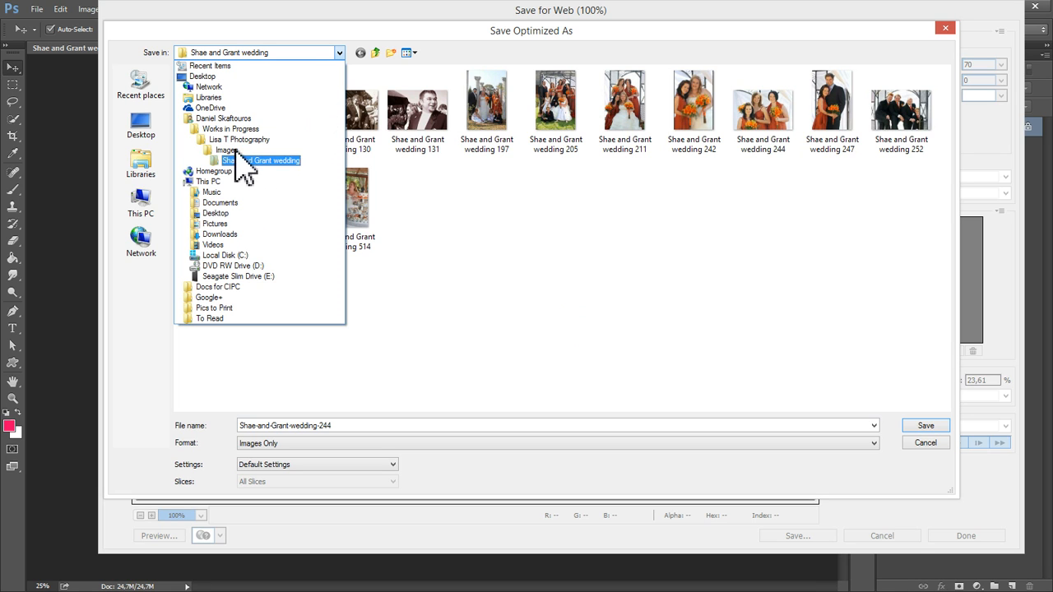
left_click(232, 139)
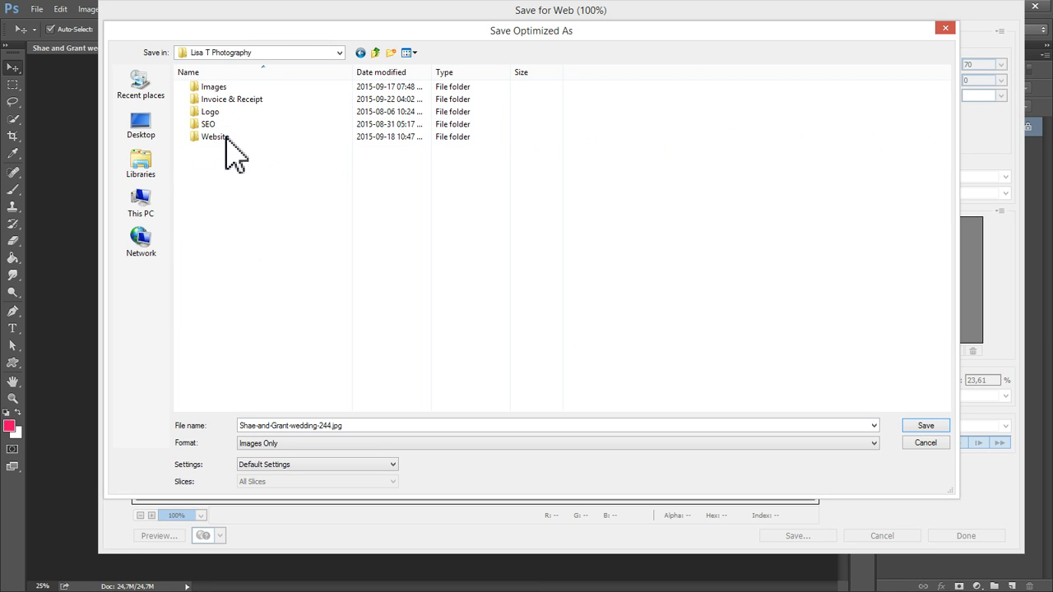
double_click(227, 138)
double_click(557, 99)
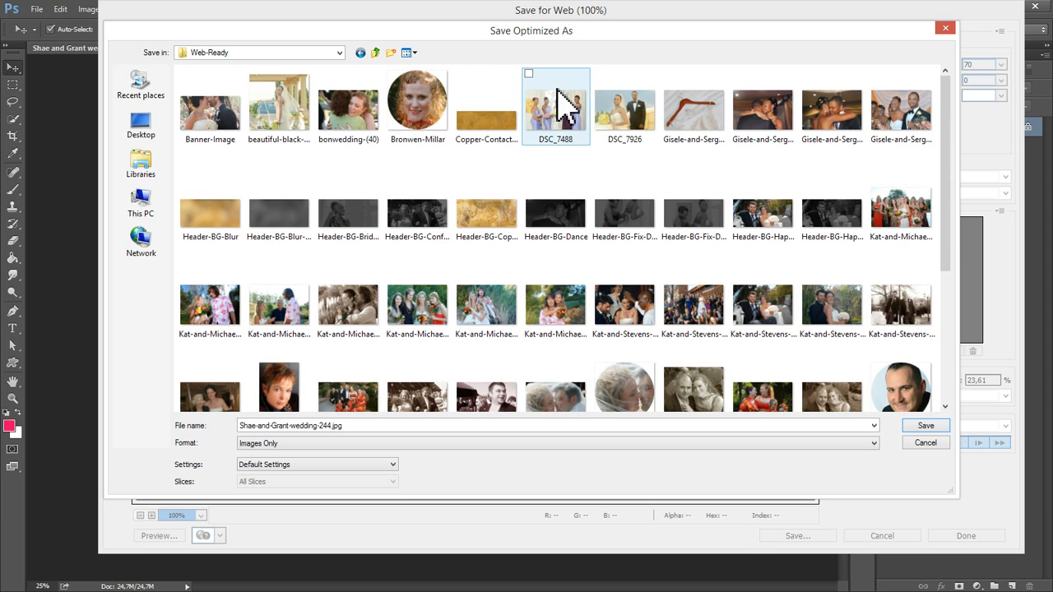
left_click(938, 426)
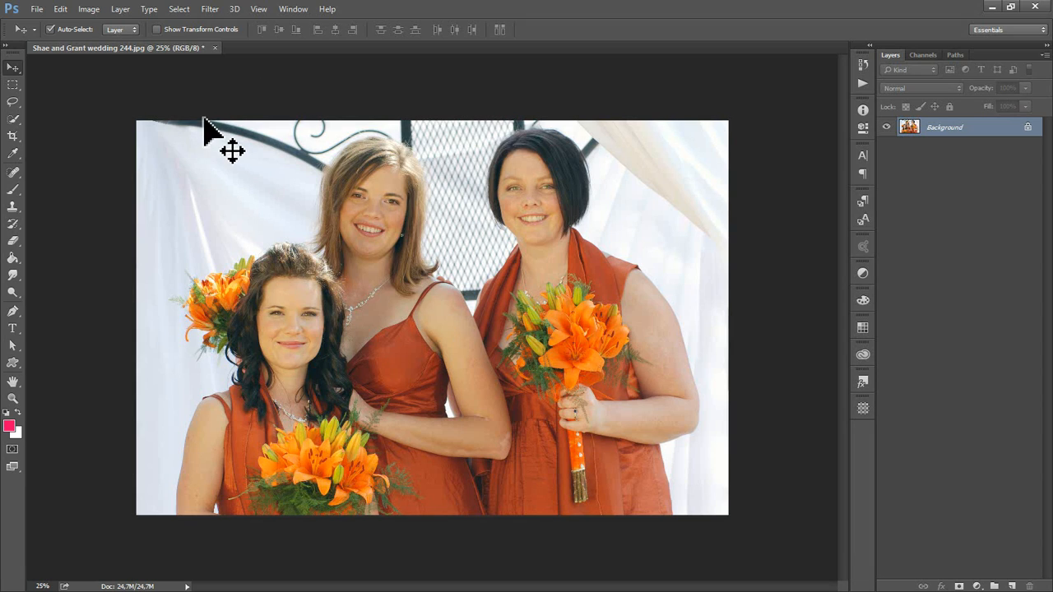
Close the original wedding photo without saving it and switch to the WordPress post editor in the browser
key("ctrl+w")
left_click(537, 233)
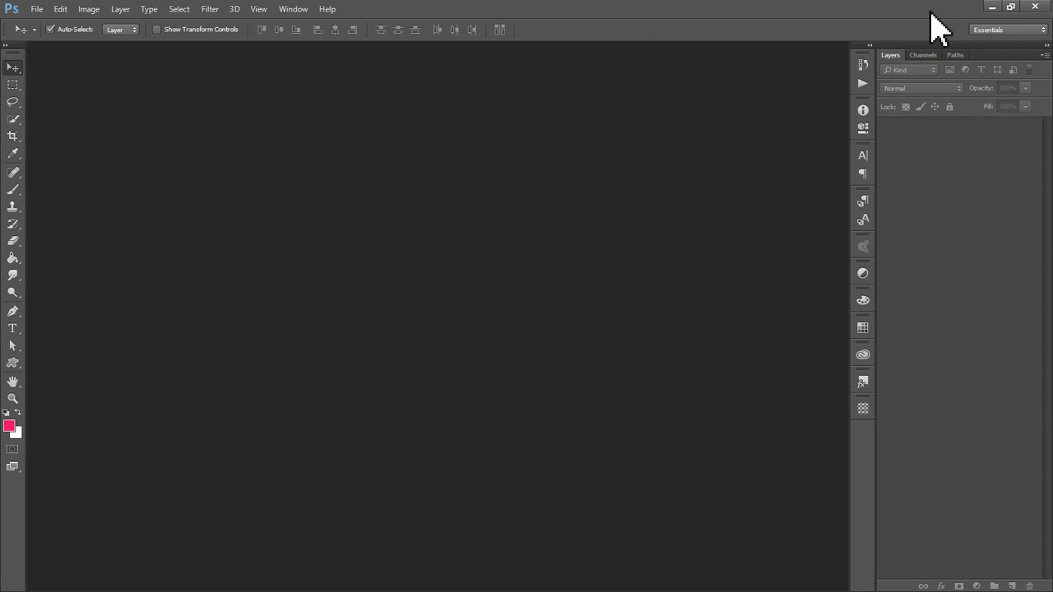
left_click(994, 10)
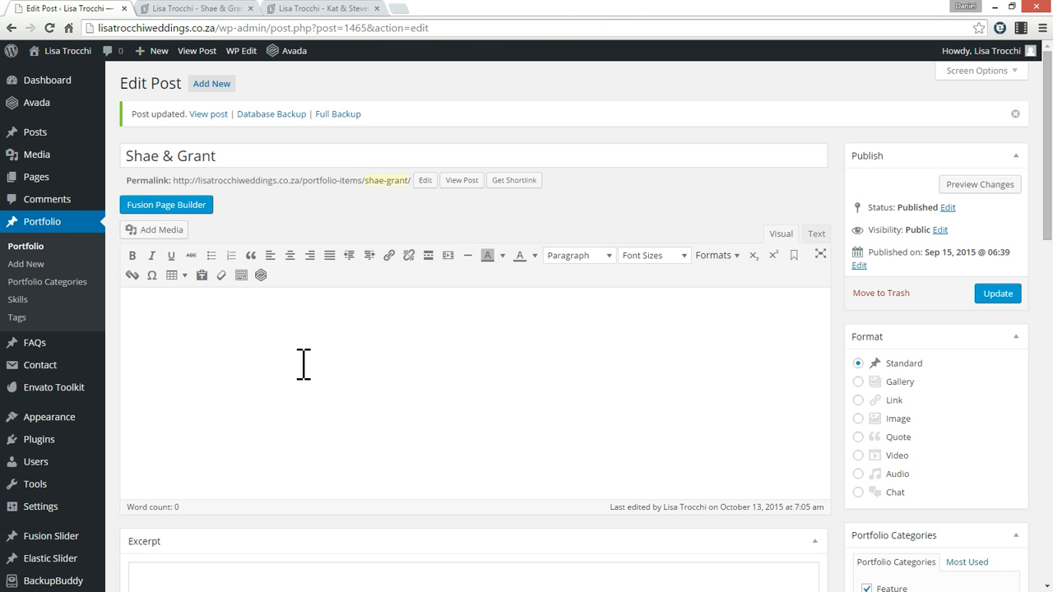
Upload the web-ready wedding photo 244 from the project's Website > Web-Ready folder to the post's media library
left_click(163, 234)
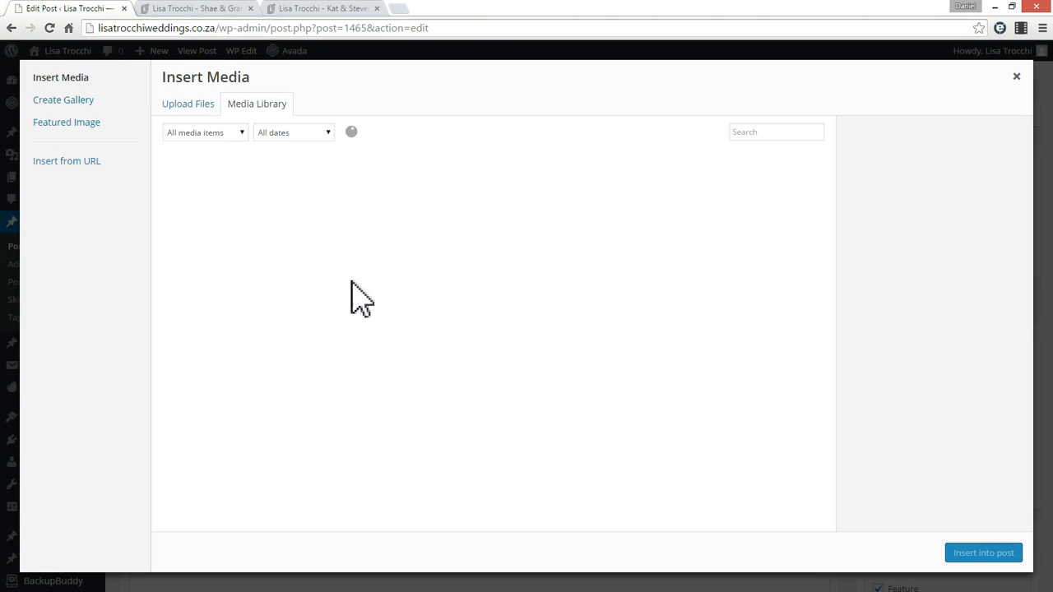
left_click(193, 105)
left_click(564, 318)
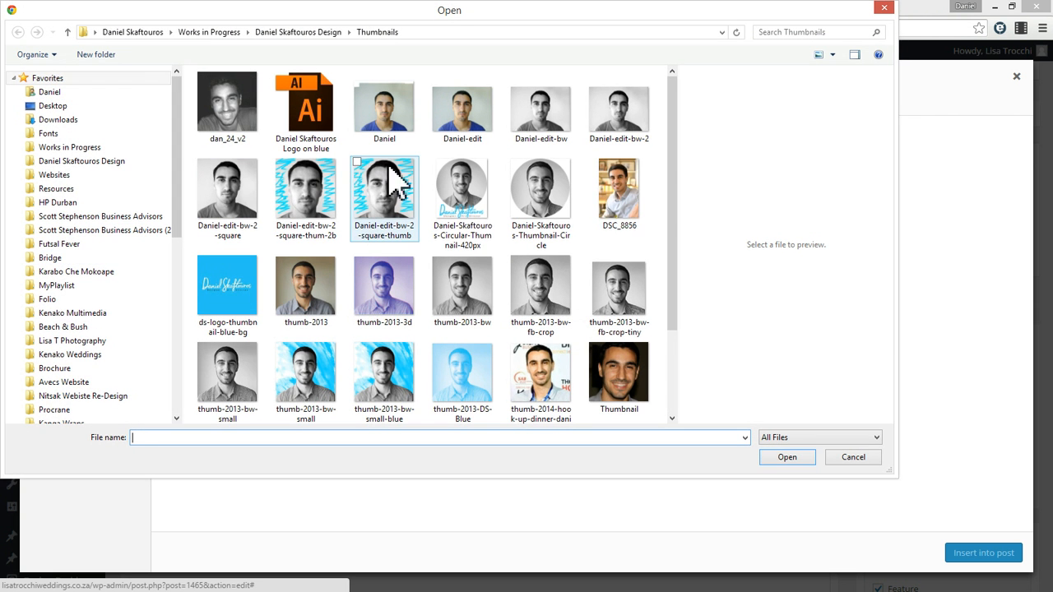
left_click(70, 147)
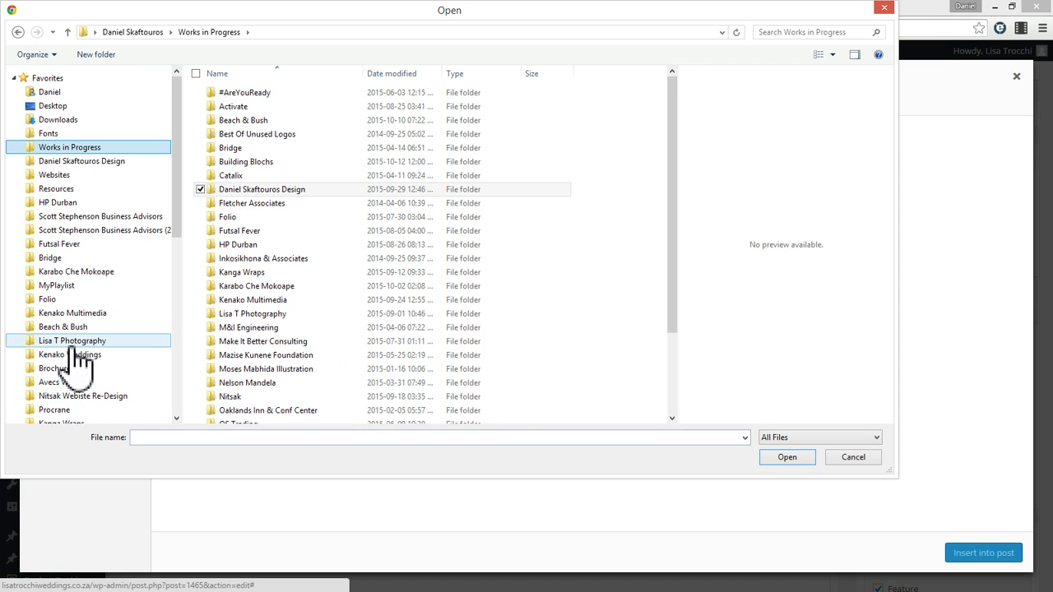
left_click(73, 341)
double_click(235, 148)
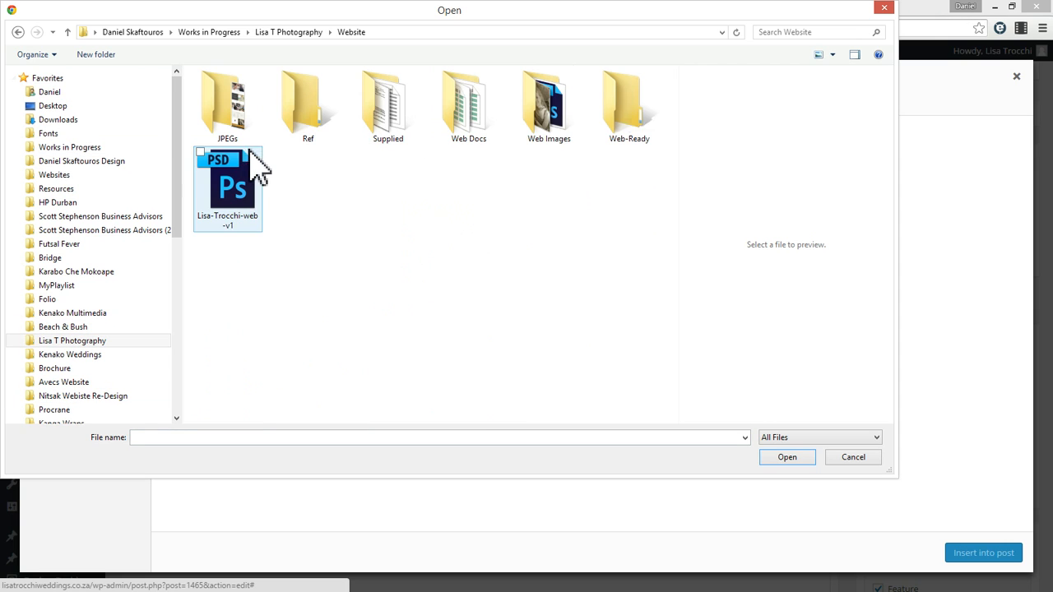
double_click(642, 131)
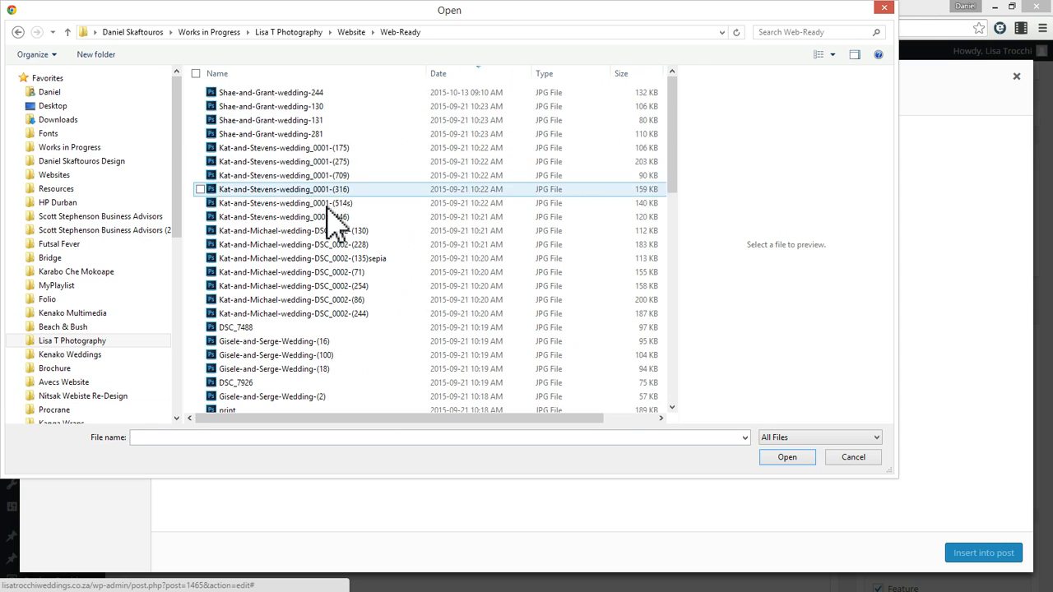
left_click(309, 133)
left_click(308, 120)
left_click(311, 106)
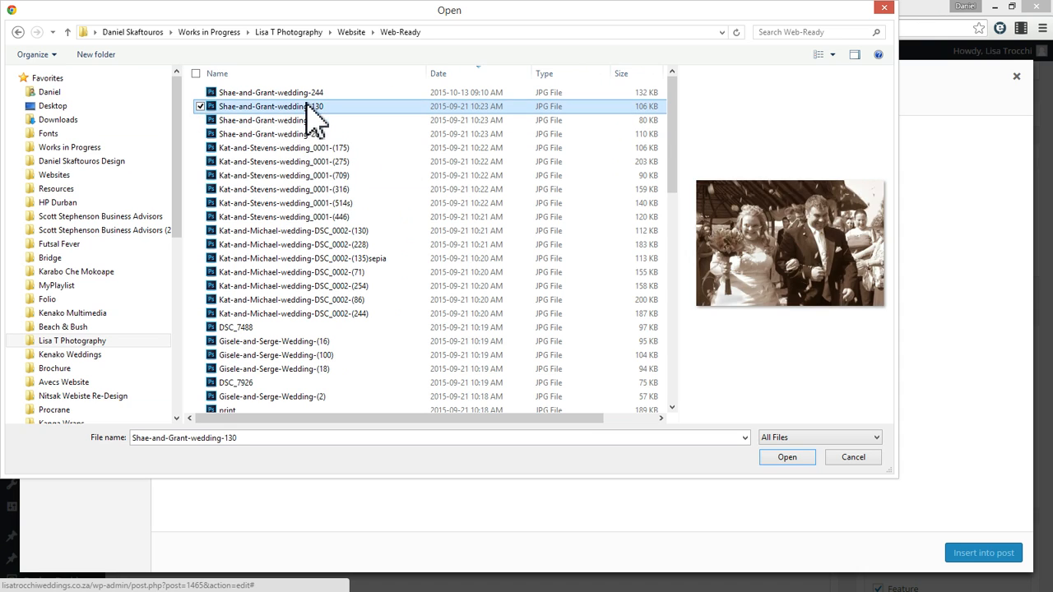
left_click(308, 92)
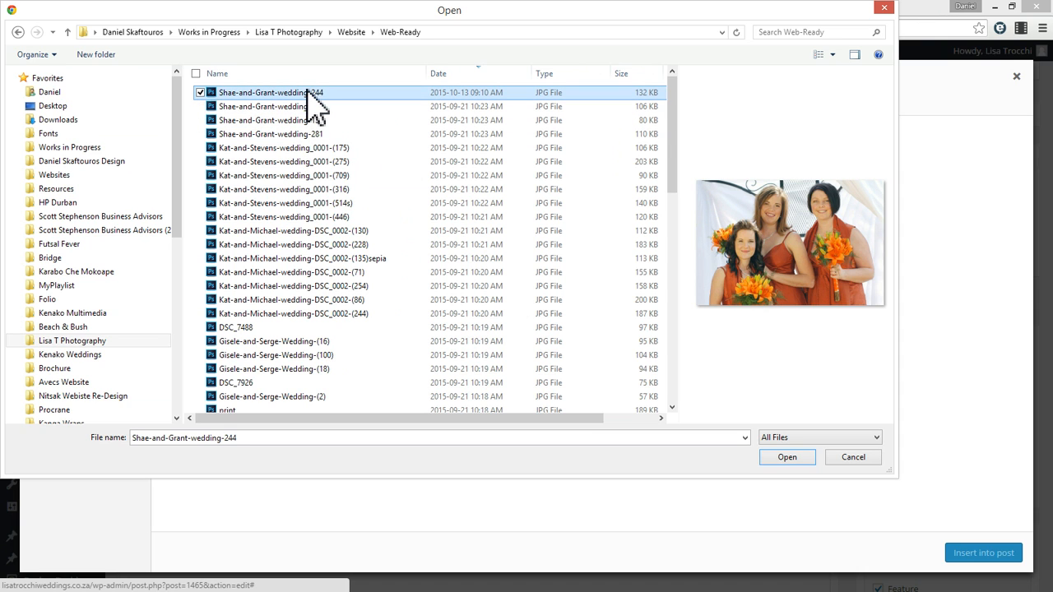
left_click(786, 458)
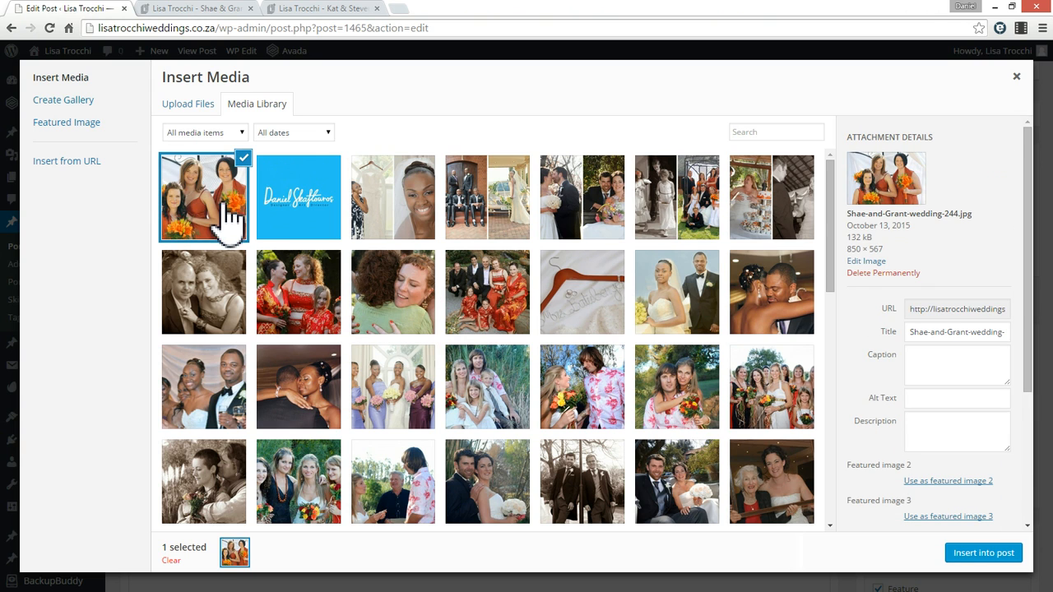
Permanently delete the ds-logo-thumbnail-blue-bg.jpg image from the media library and select the uploaded bridesmaids photo
left_click(313, 201)
left_click(885, 300)
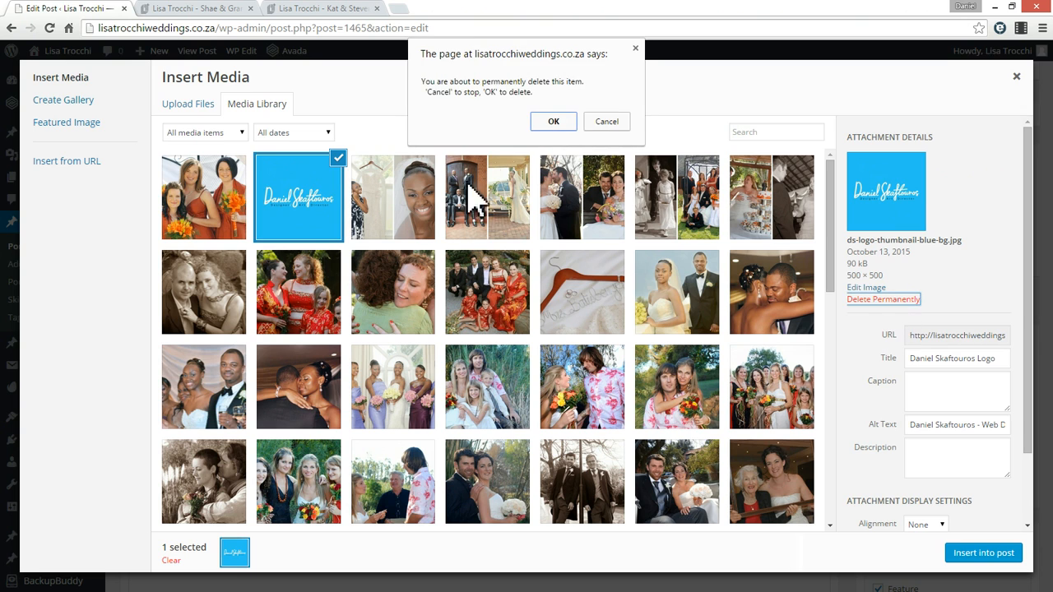
left_click(553, 121)
left_click(206, 223)
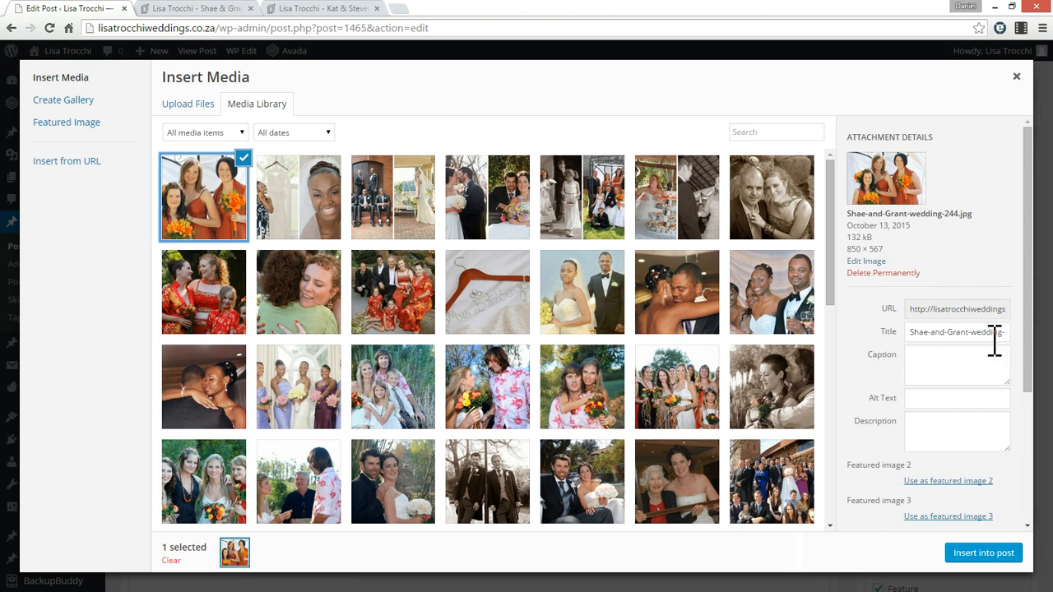
Set the bridesmaids photo's title and alt text to the couple's first names followed by "Wedding - Bridesmaid Shot"
left_click(933, 333)
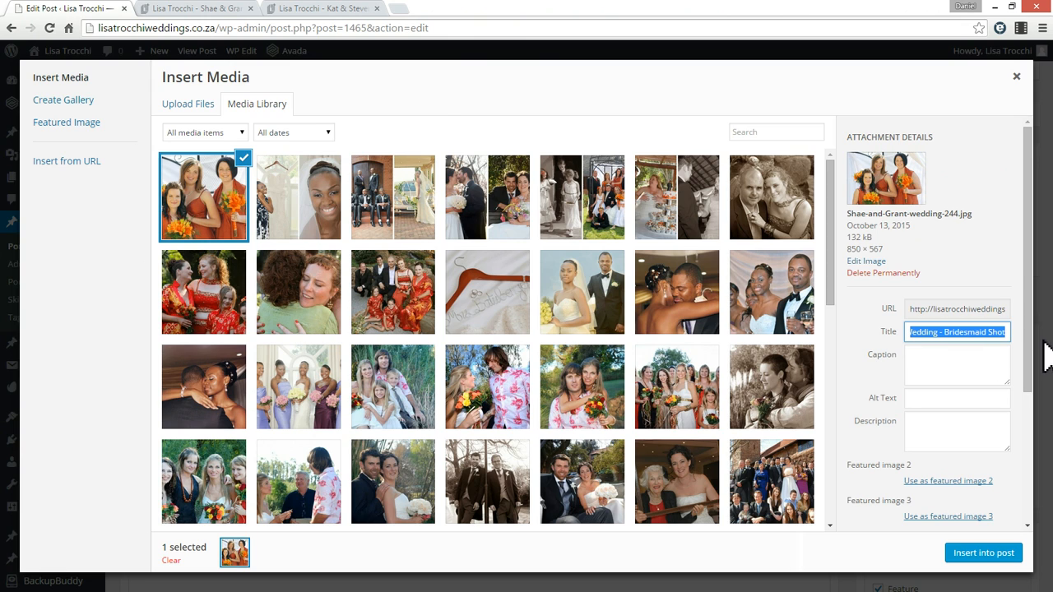
left_click(955, 404)
type("Shae & Grant Wedding - Bridesmaid Shot")
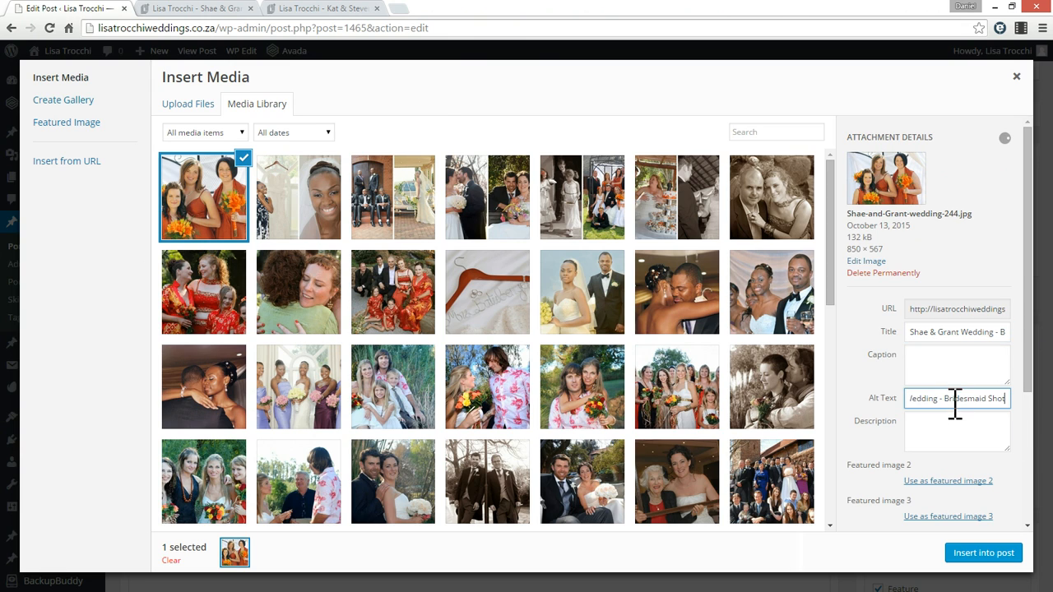
Choose None as the bridesmaids photo's alignment and Media File as its link target
left_click_drag(1028, 275, 1028, 435)
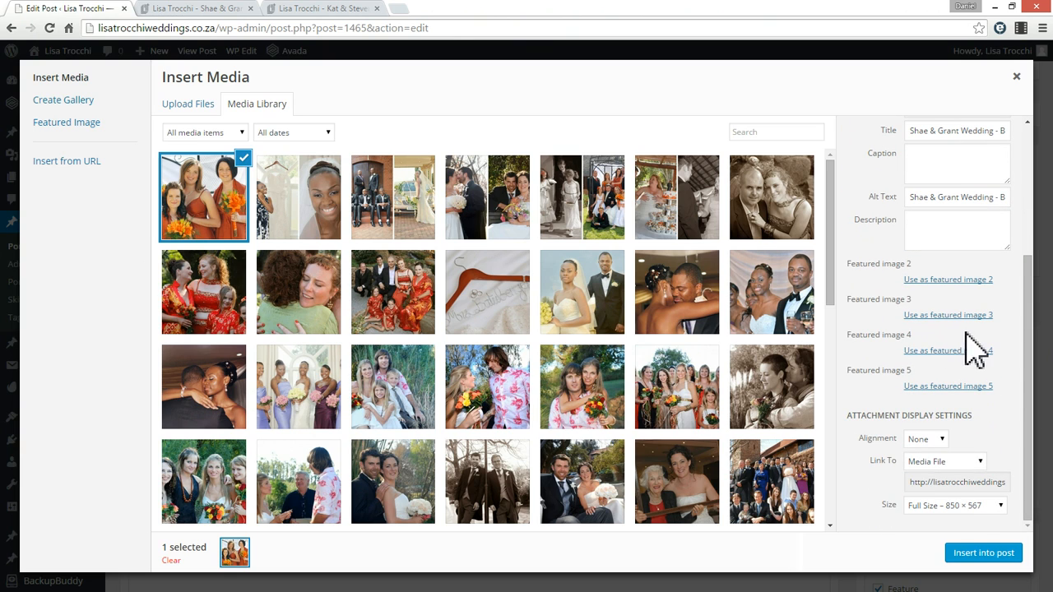
left_click(925, 440)
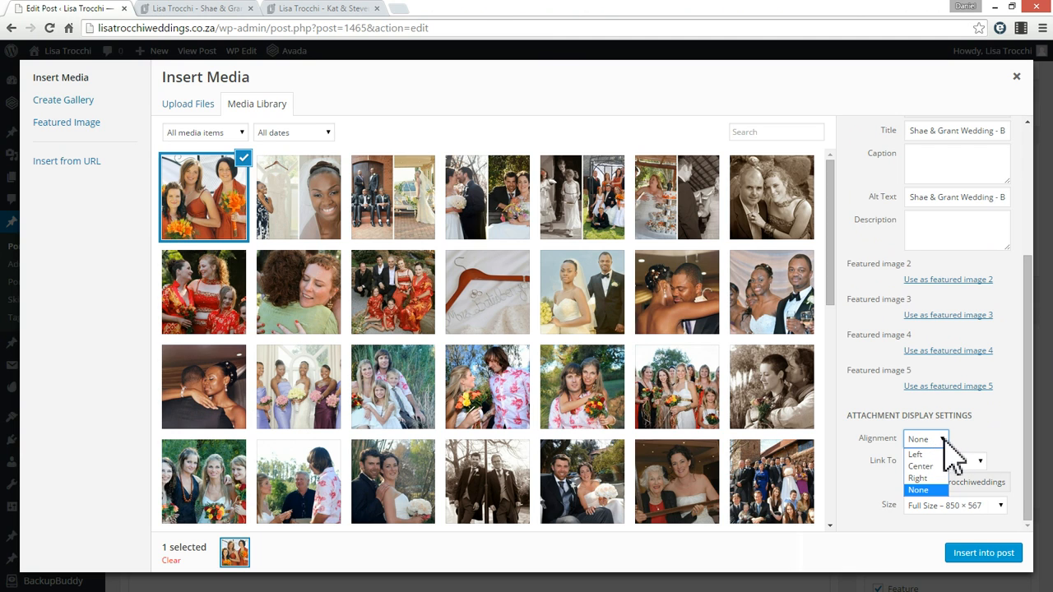
left_click(928, 491)
left_click(977, 462)
left_click(981, 475)
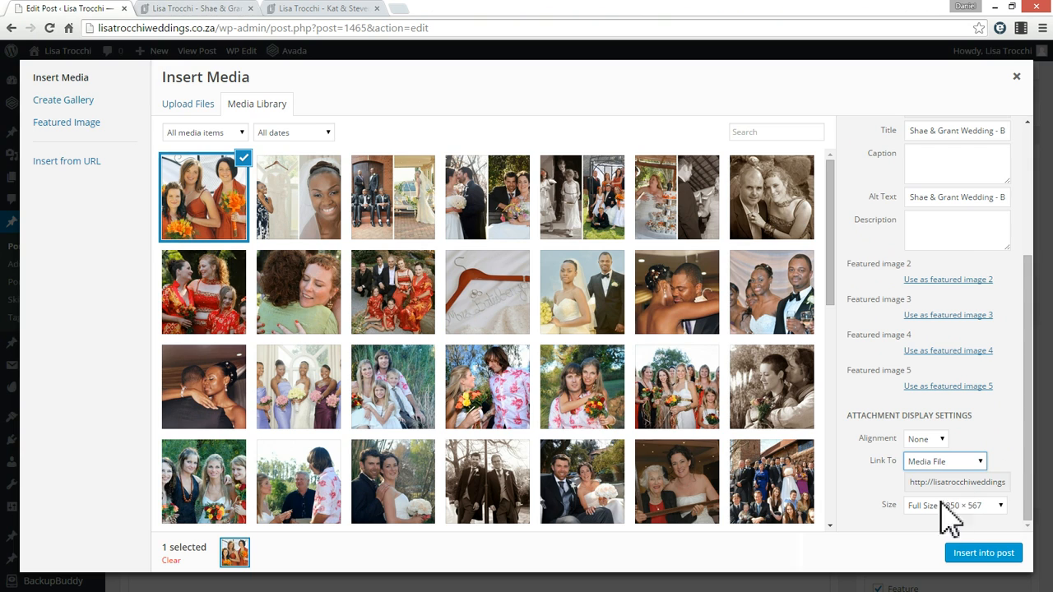
Try None as the bridesmaids photo's link target and restore Media File
left_click(965, 466)
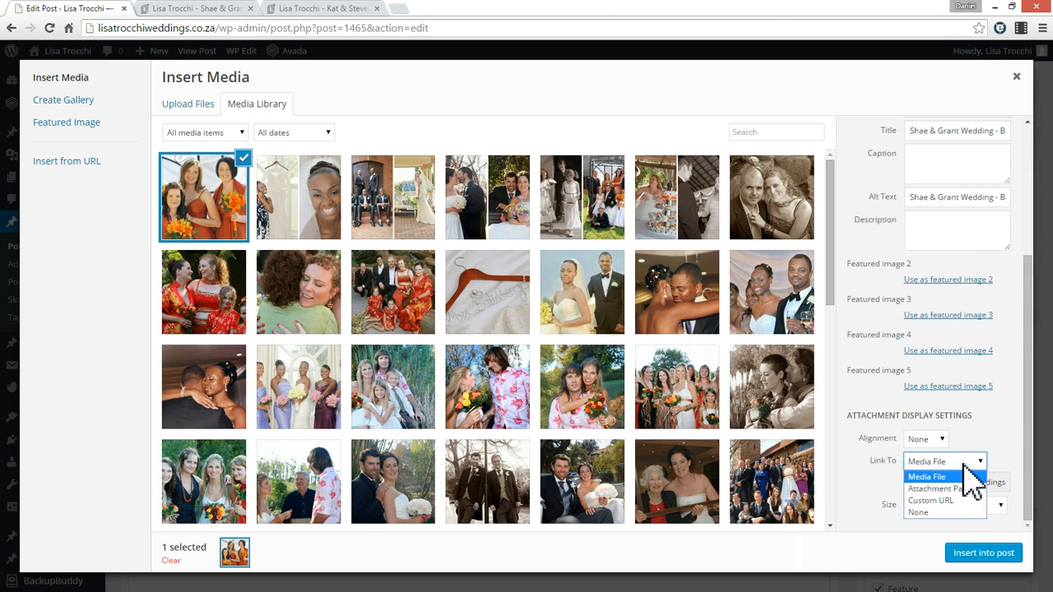
left_click(928, 515)
left_click(940, 461)
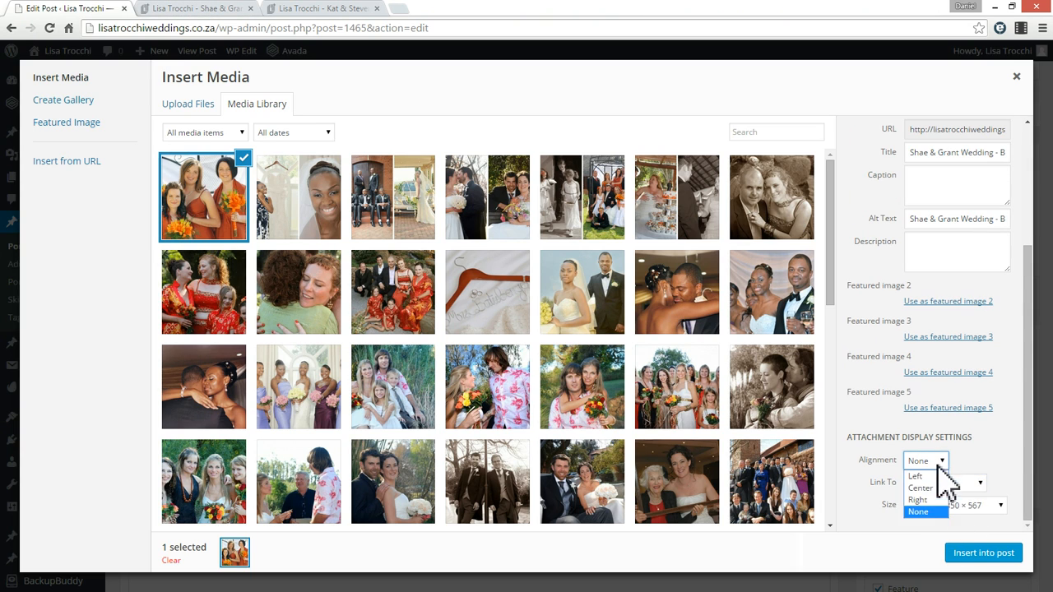
left_click(976, 482)
left_click(976, 483)
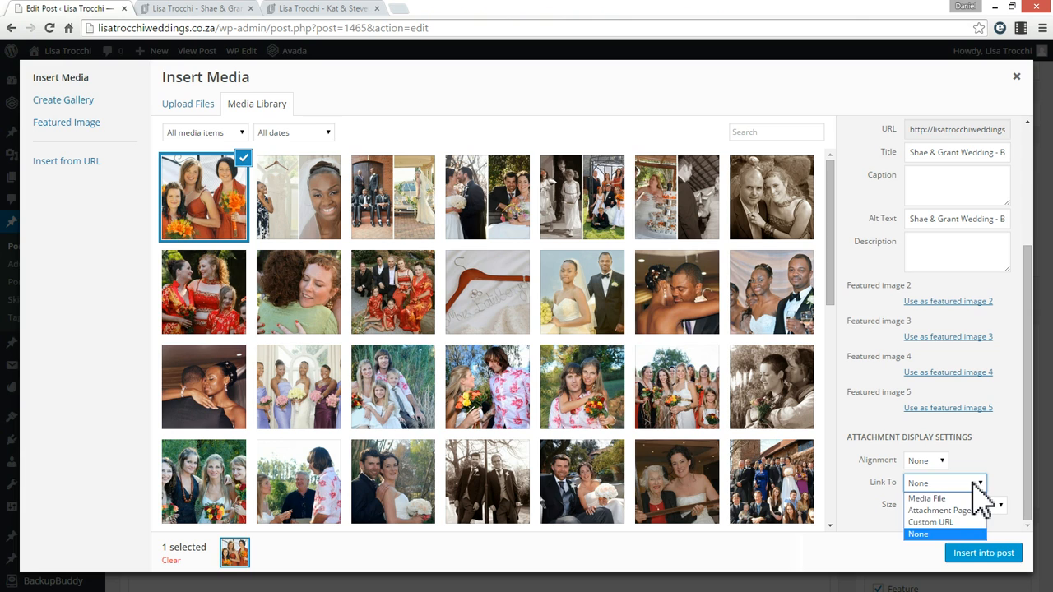
left_click(933, 499)
Keep the bridesmaids photo at Full Size – 850 × 567 and insert it into the post
scroll(983, 469, "down", 1)
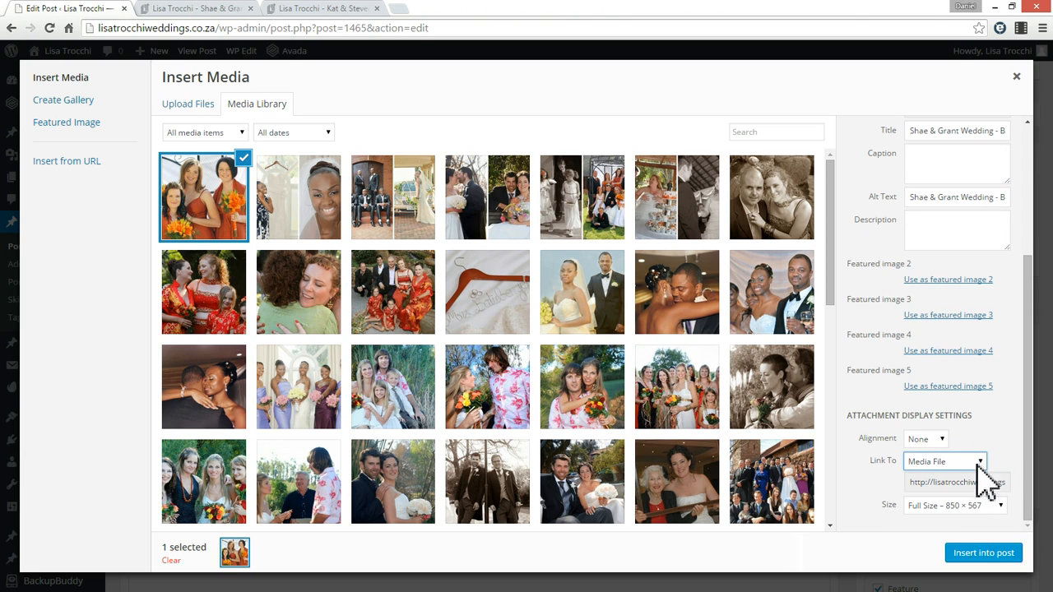
left_click(953, 504)
left_click(933, 546)
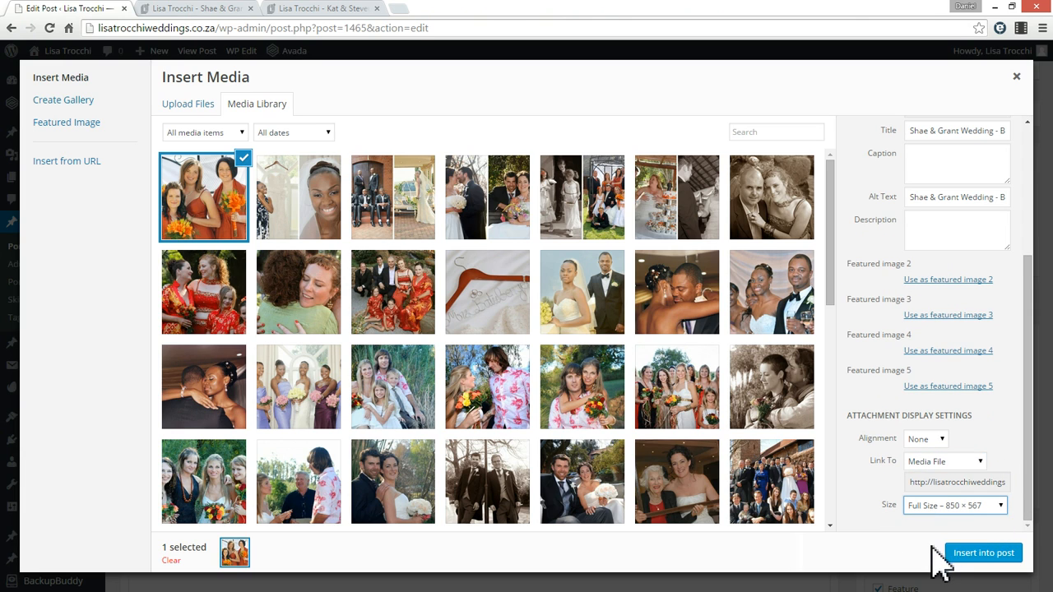
left_click(984, 553)
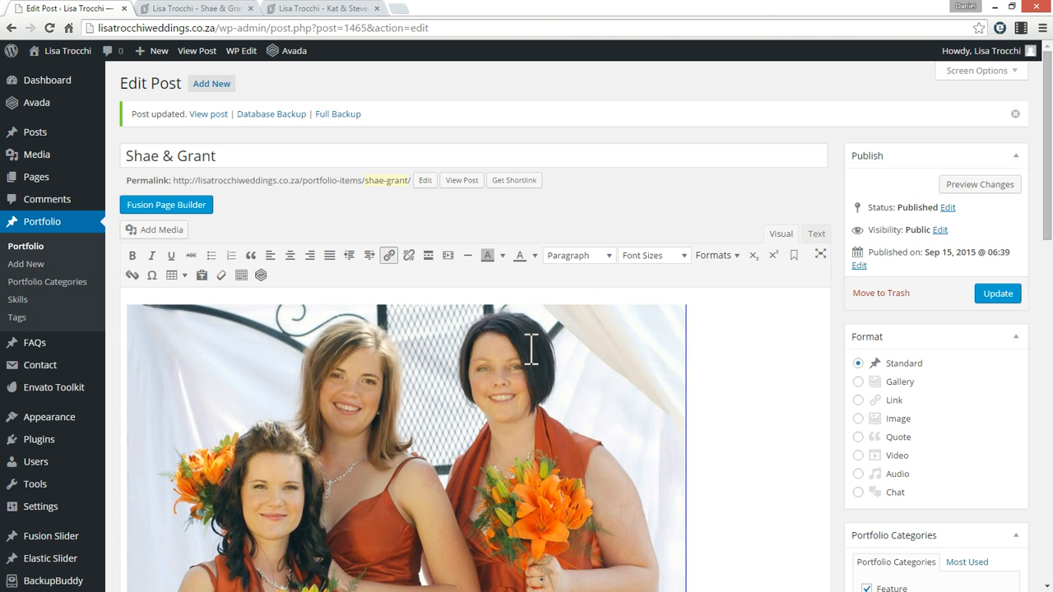
Open the post's media library and select the flower-girls and family-group collage together with the cake-table collage
left_click(165, 231)
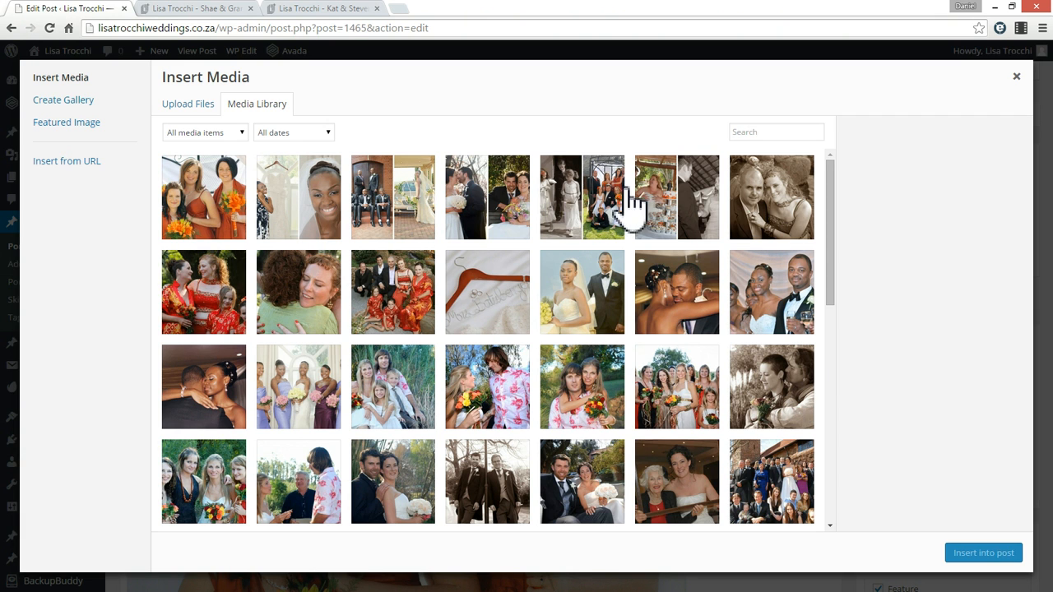
left_click(605, 215)
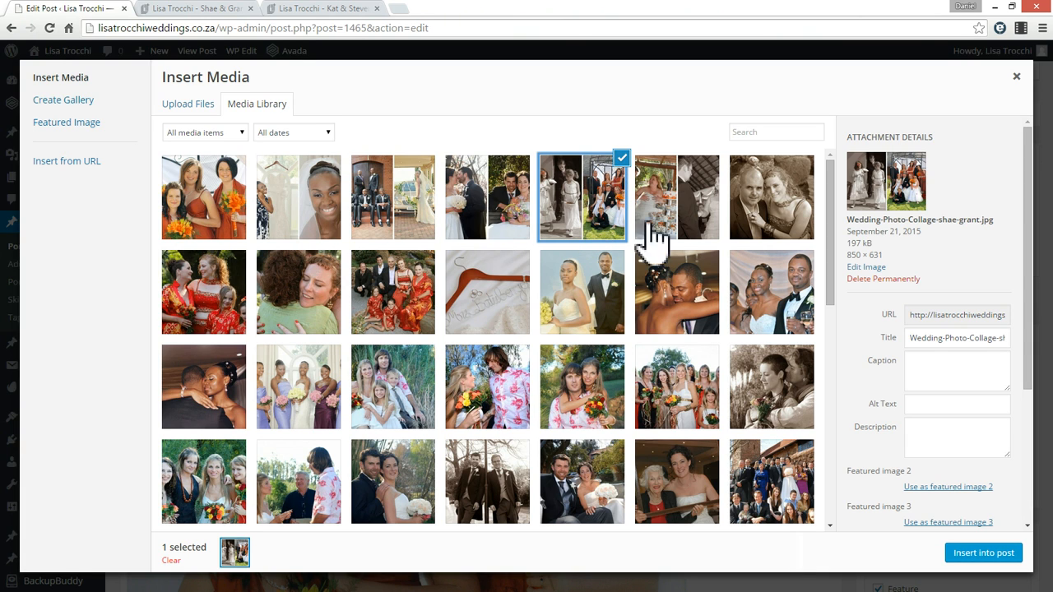
left_click(677, 206)
left_click(599, 188)
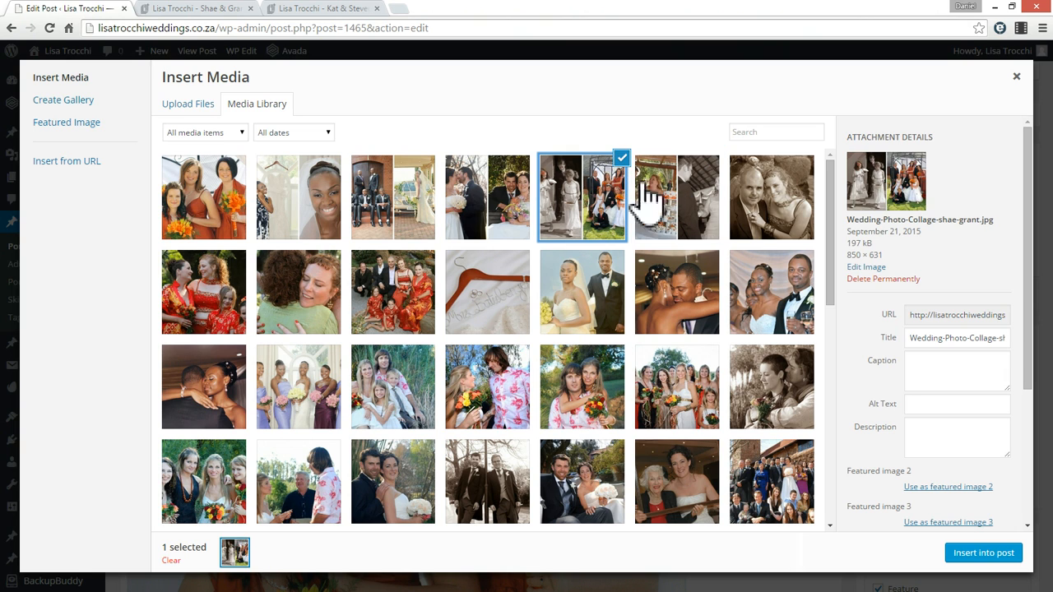
left_click(691, 196, "ctrl")
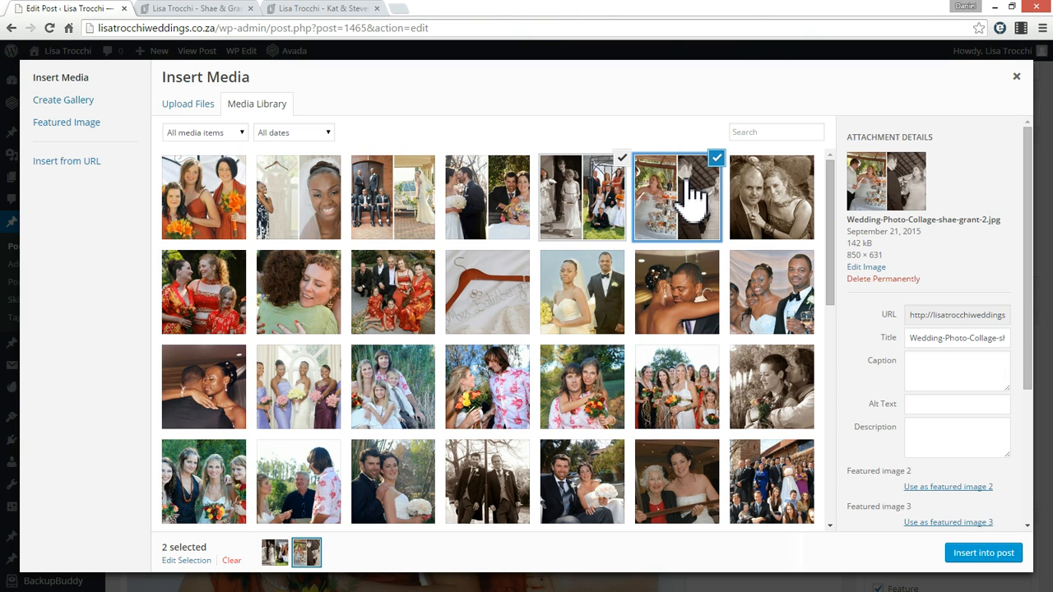
left_click(794, 217, "ctrl")
left_click(795, 219, "ctrl")
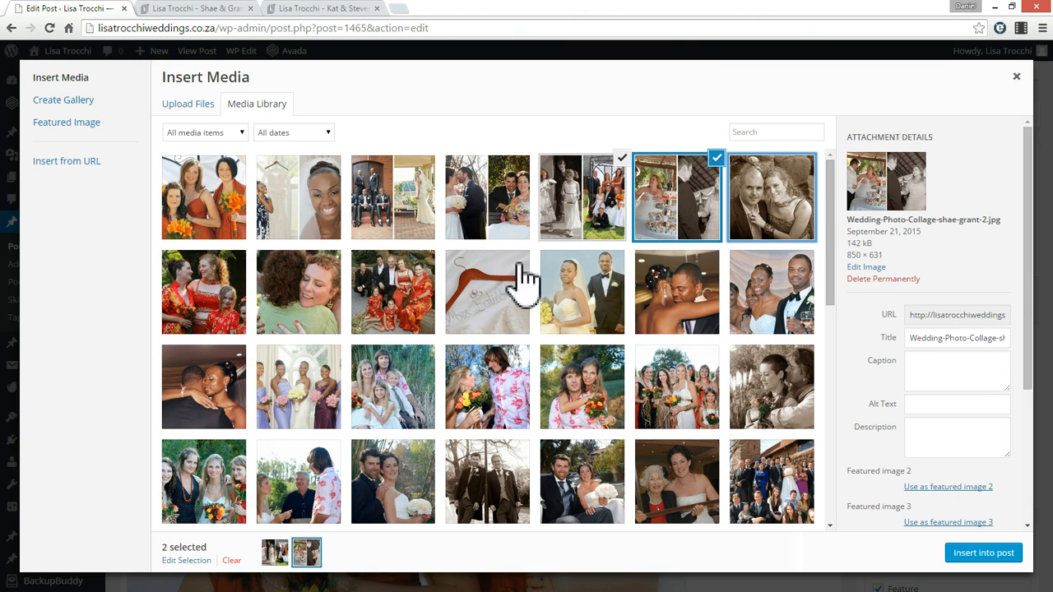
Add wedding photos 281, 130 and 131 to the selected collages and insert them all into the post
left_click_drag(834, 235, 831, 251)
scroll(838, 263, "down", 1)
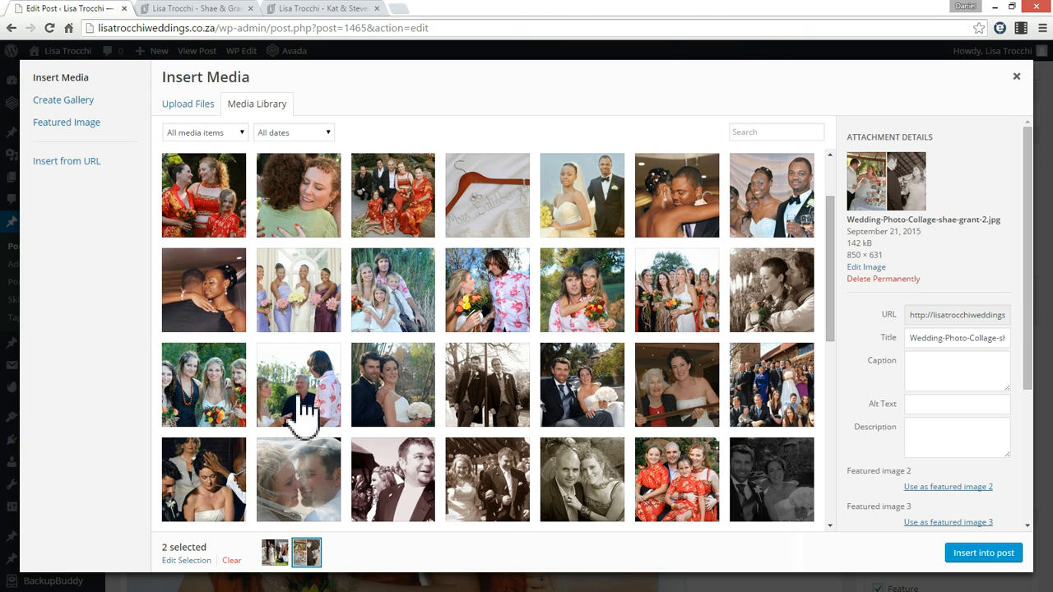
left_click(307, 479)
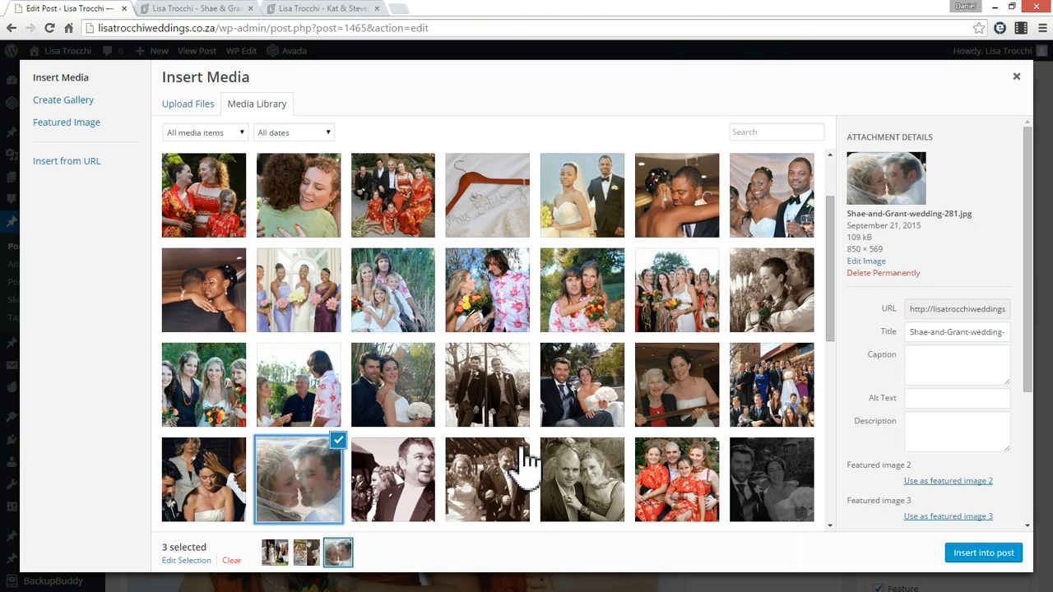
left_click(503, 479)
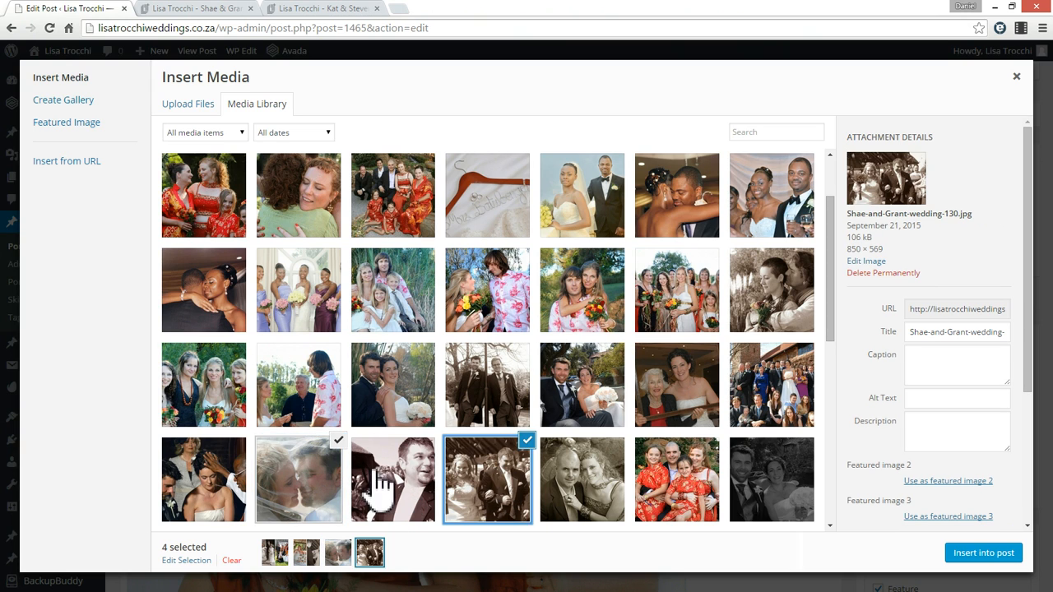
left_click(420, 477)
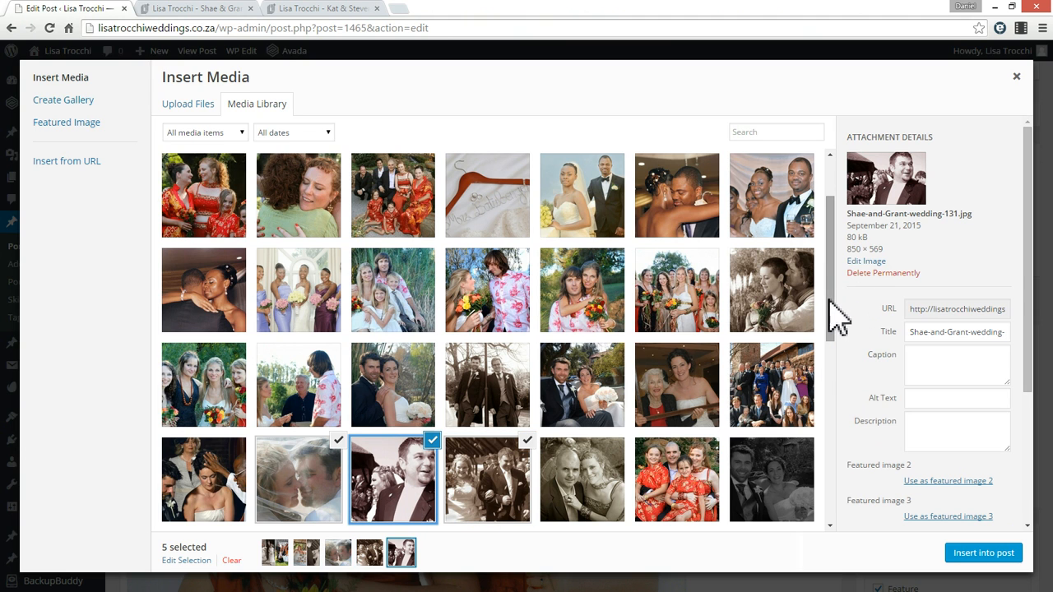
left_click_drag(837, 317, 823, 236)
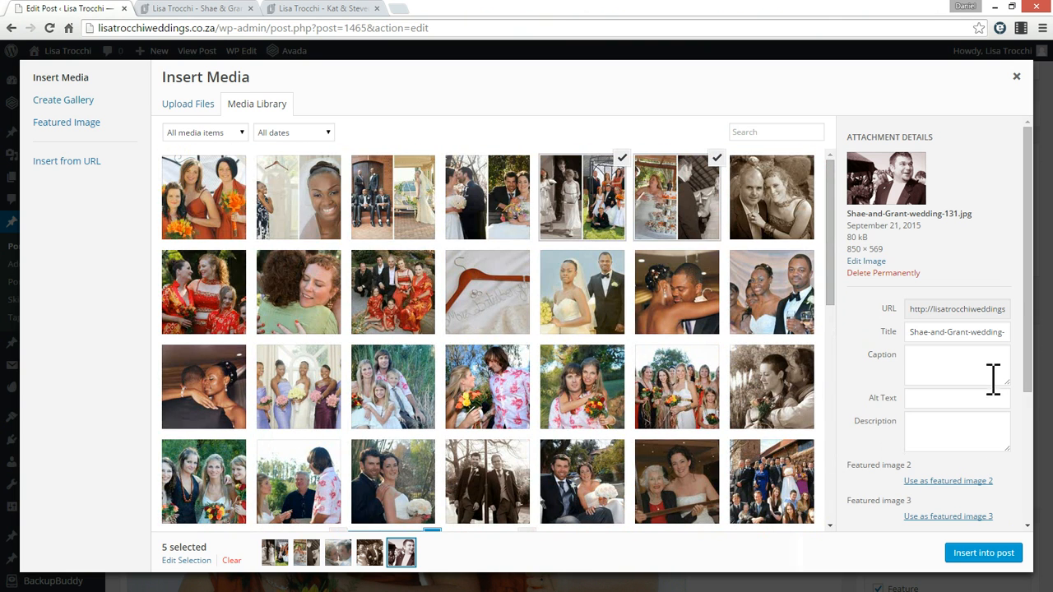
left_click(993, 566)
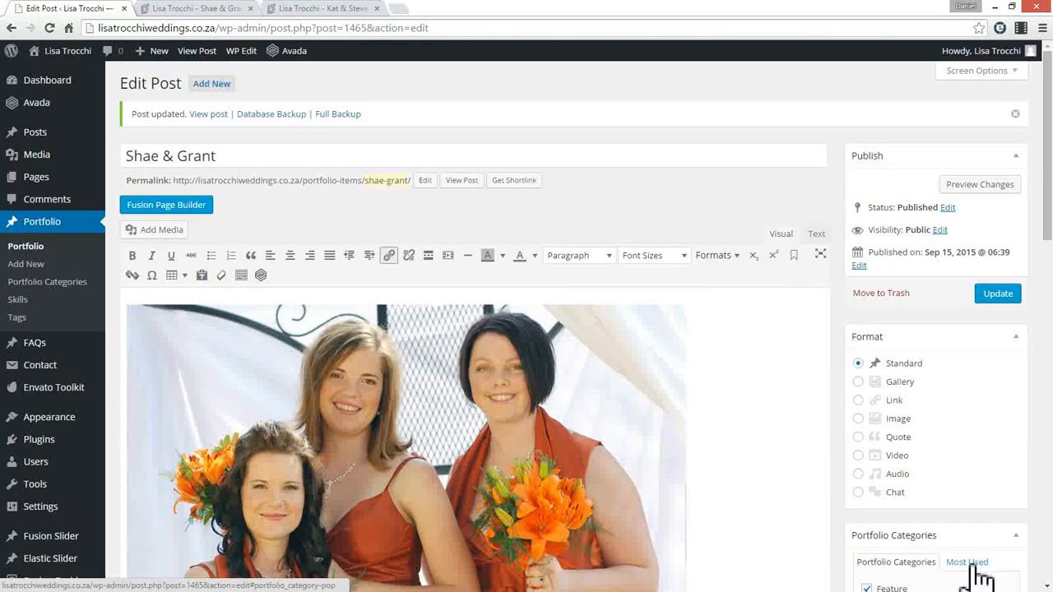
Review the order and layout of the inserted collages and photos throughout the post content
scroll(722, 390, "down", 1)
scroll(722, 390, "down", 1)
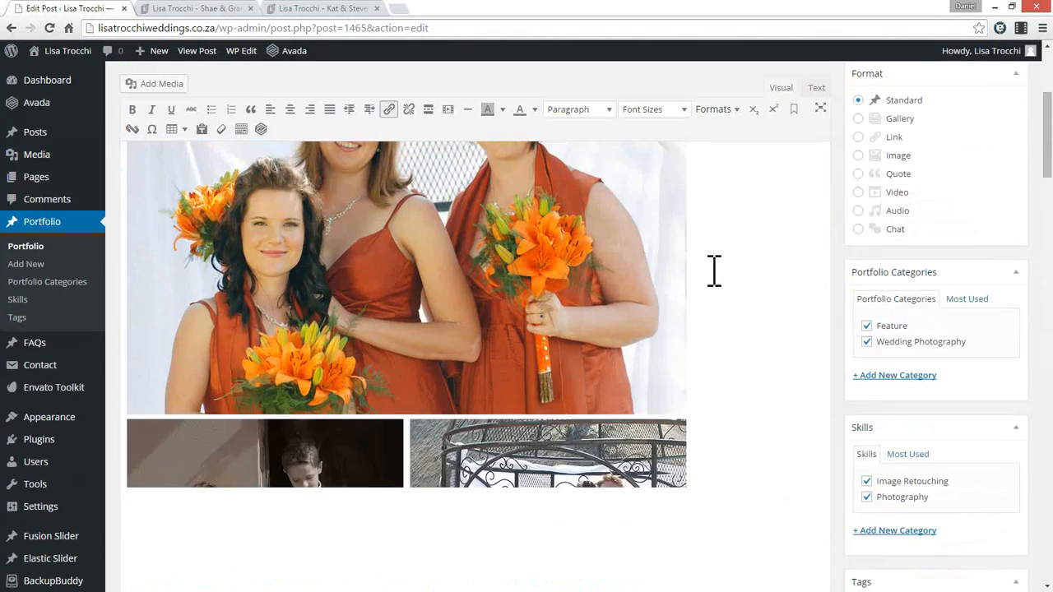
scroll(526, 371, "down", 1)
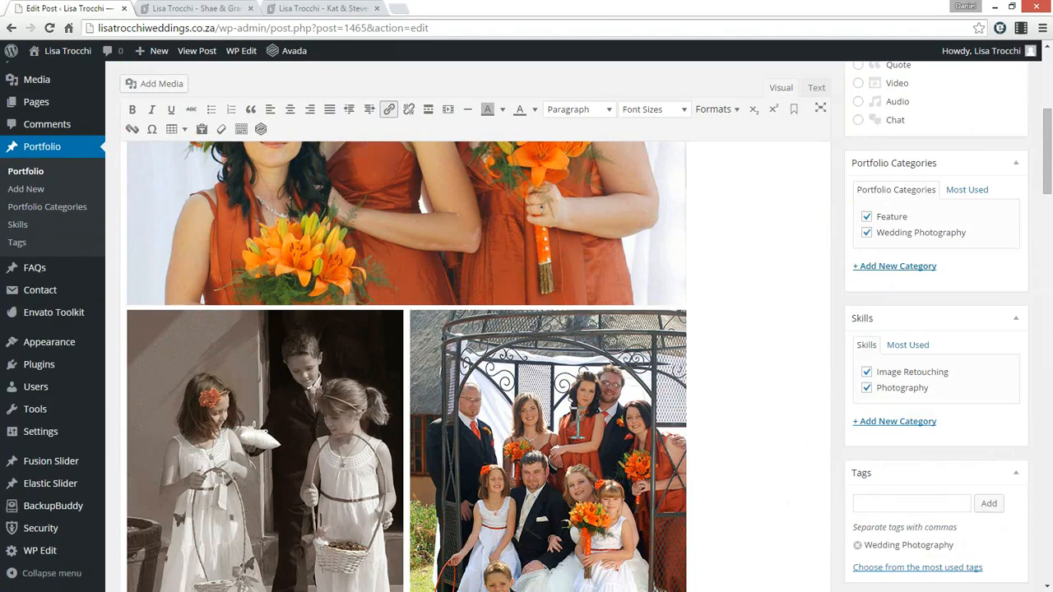
scroll(579, 425, "down", 4)
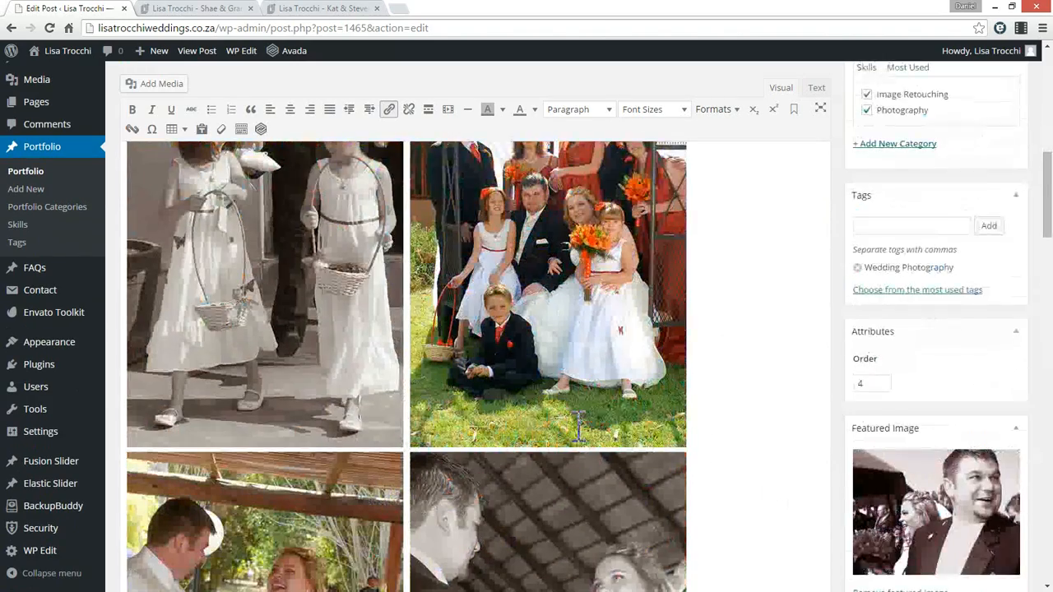
scroll(578, 425, "down", 5)
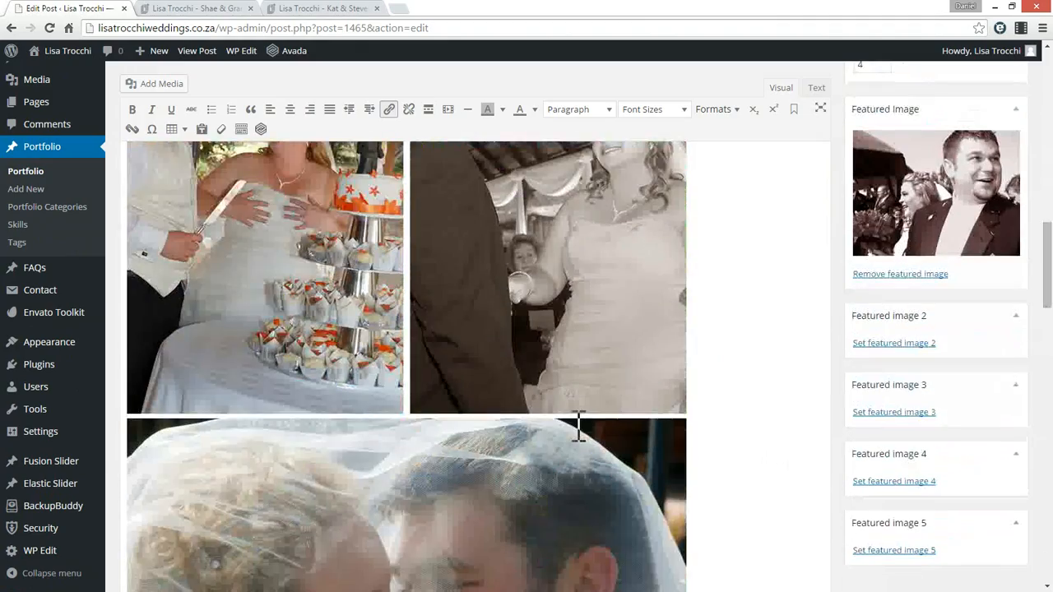
scroll(579, 425, "down", 8)
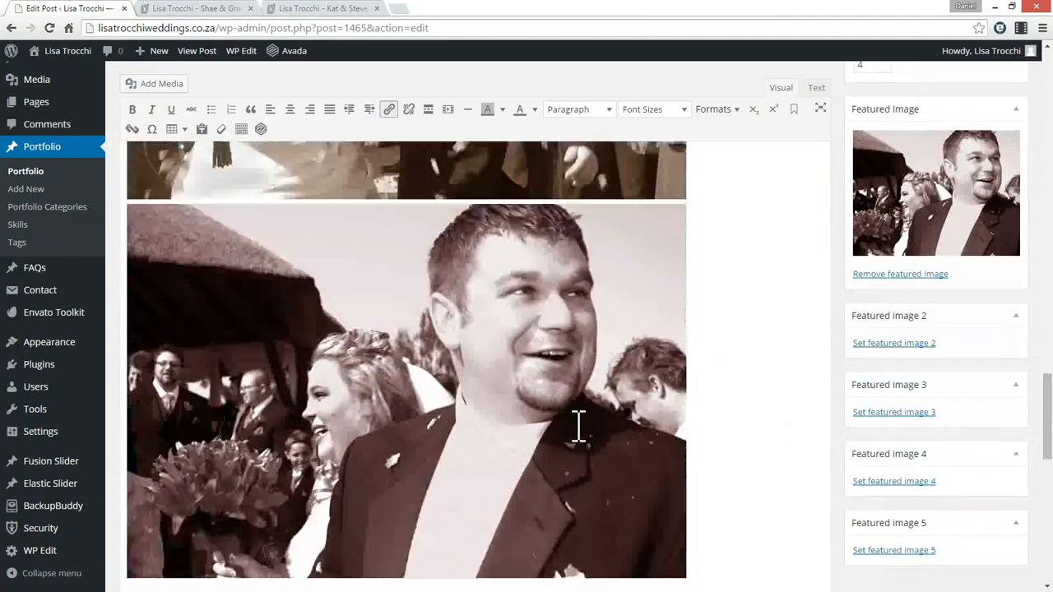
scroll(578, 427, "up", 10)
scroll(578, 425, "up", 5)
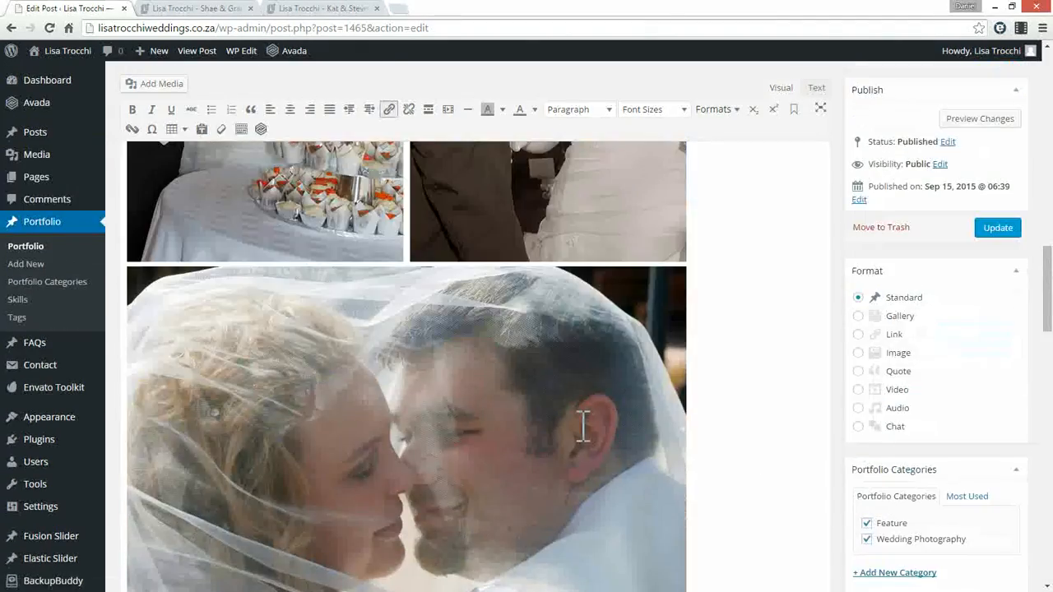
scroll(579, 404, "up", 3)
scroll(572, 399, "down", 4)
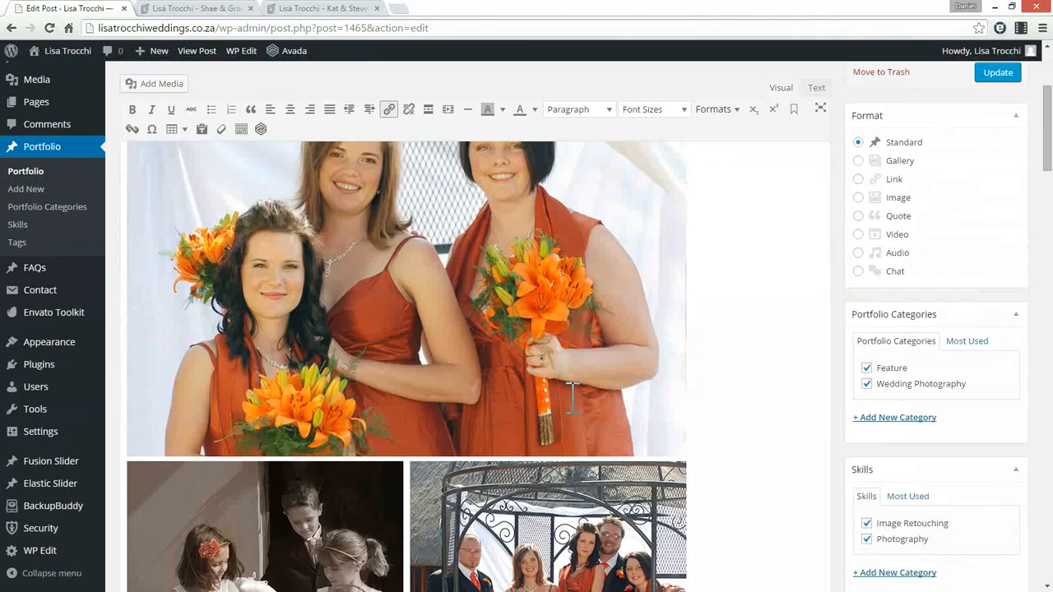
scroll(546, 216, "down", 2)
scroll(556, 231, "up", 4)
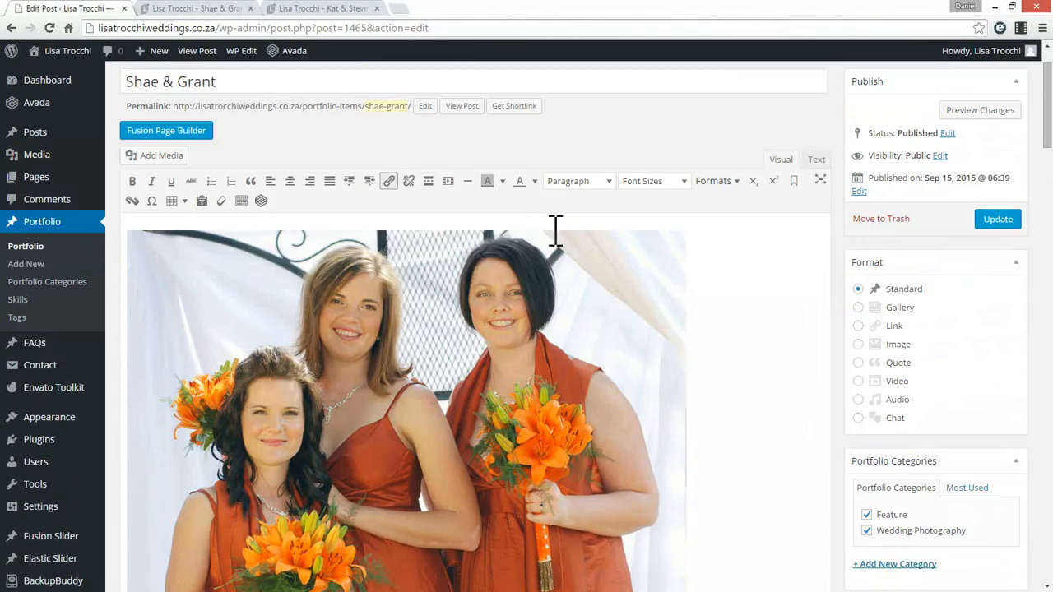
scroll(492, 426, "down", 10)
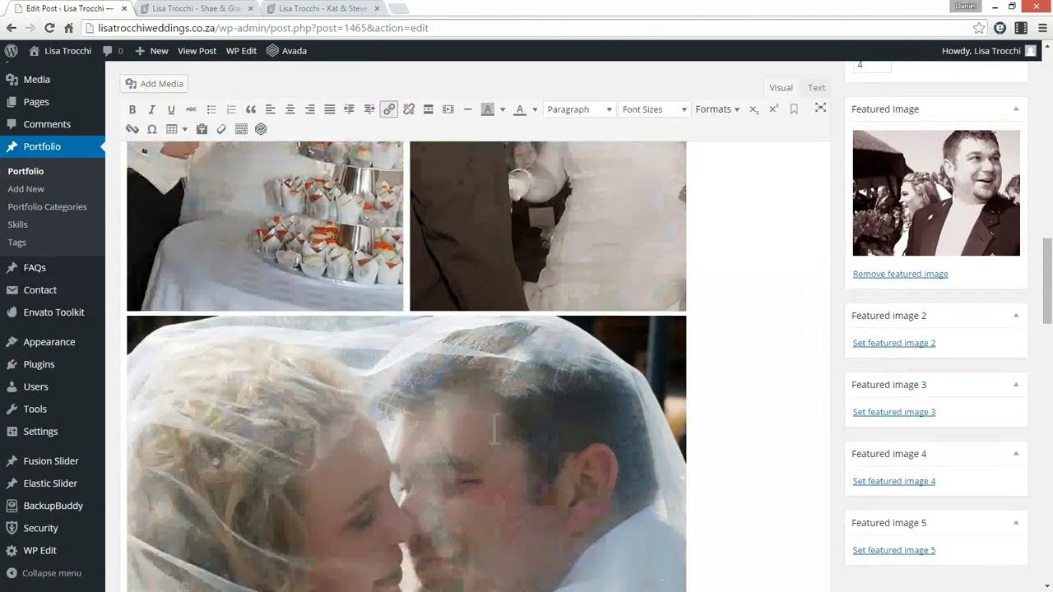
scroll(494, 427, "down", 3)
scroll(494, 428, "up", 15)
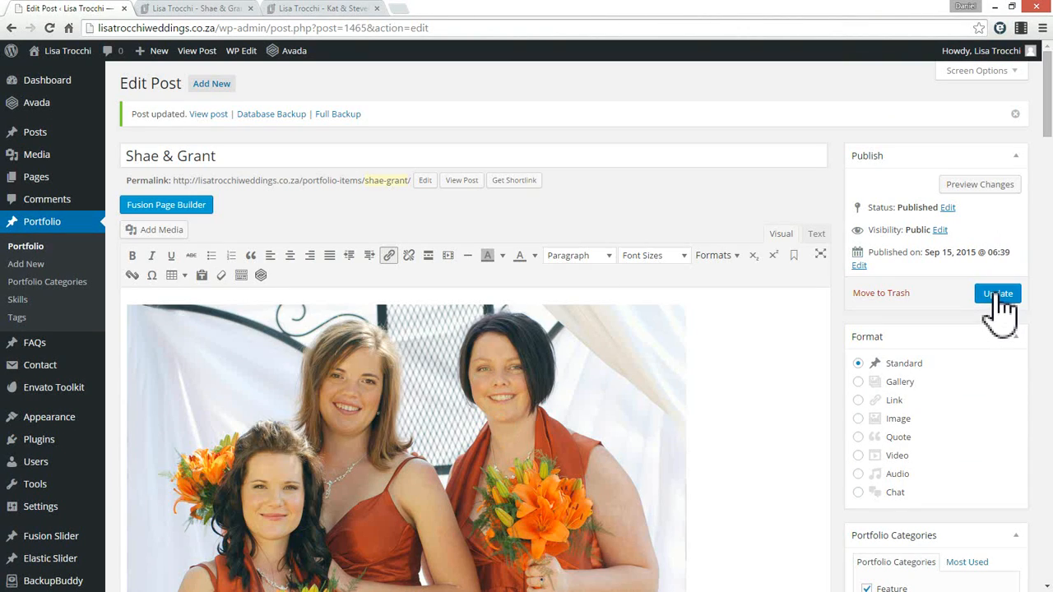
Update the portfolio post and reload its live page in the other browser tab
left_click(998, 298)
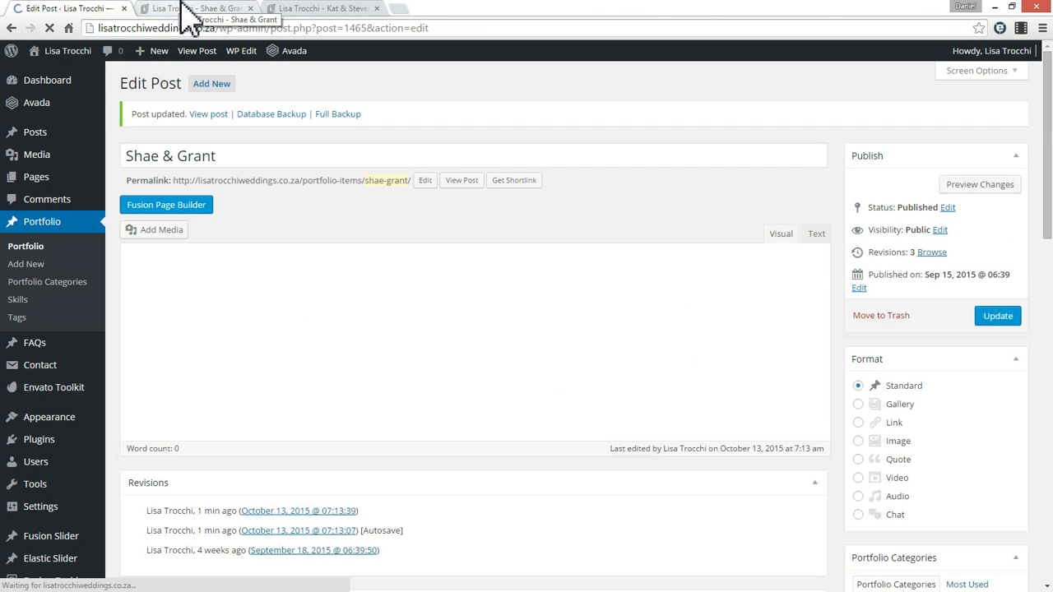
left_click(188, 10)
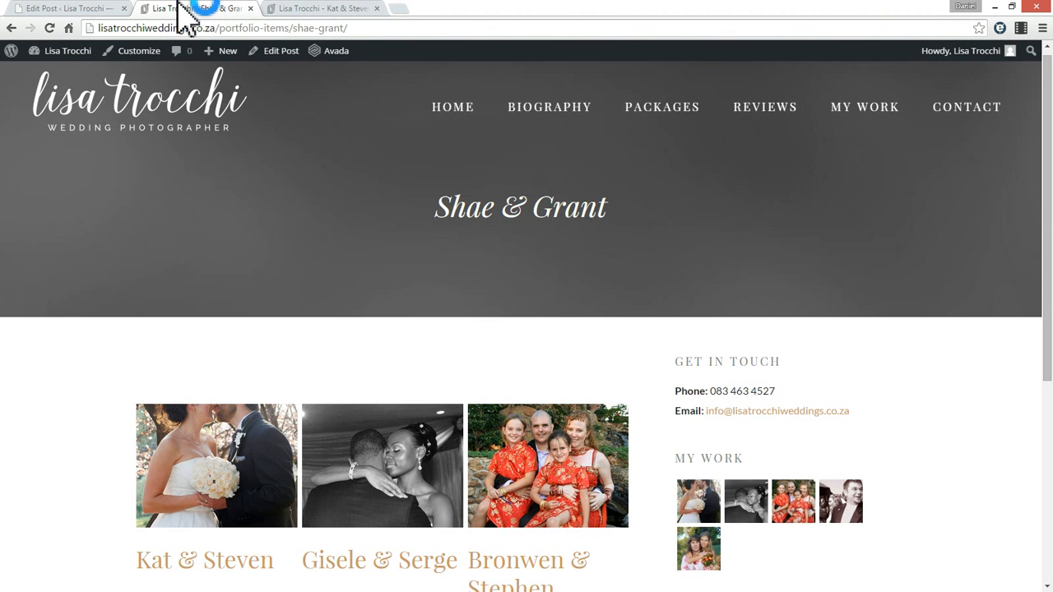
key("F5")
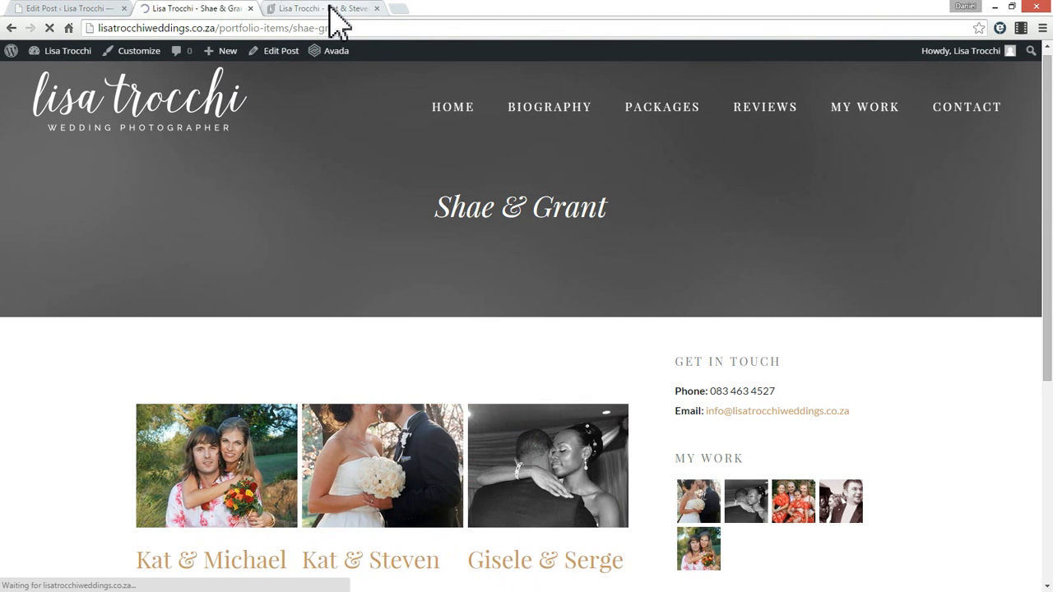
Close the browser tab with the other couple's portfolio page and look over the reloaded live wedding page
left_click(377, 8)
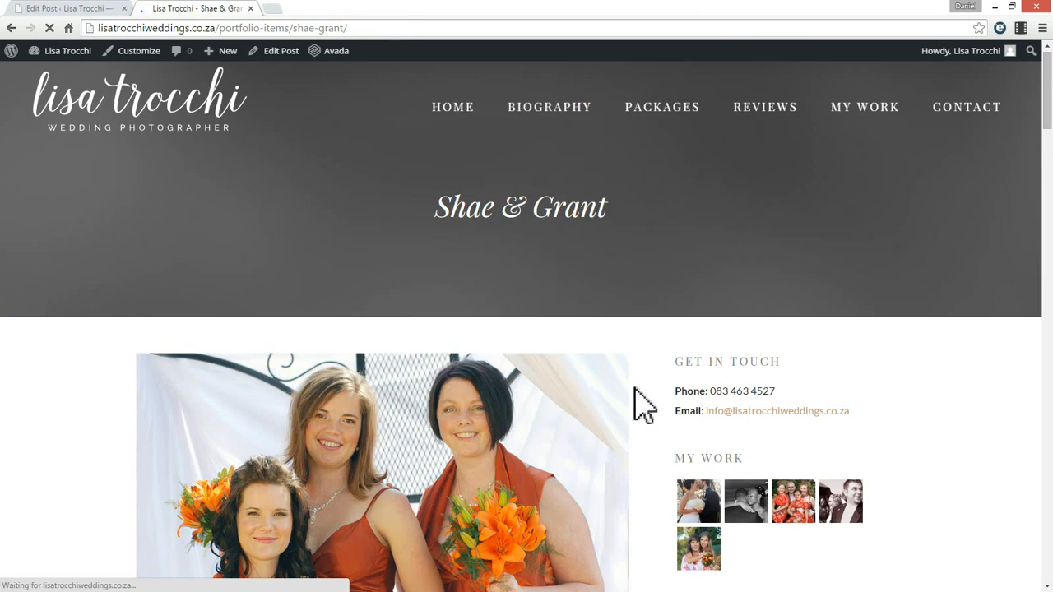
scroll(592, 387, "down", 2)
left_click_drag(1046, 158, 1047, 74)
Return to the post editor and inspect the cake-table collage and its spacing to the veil photo below
left_click(73, 8)
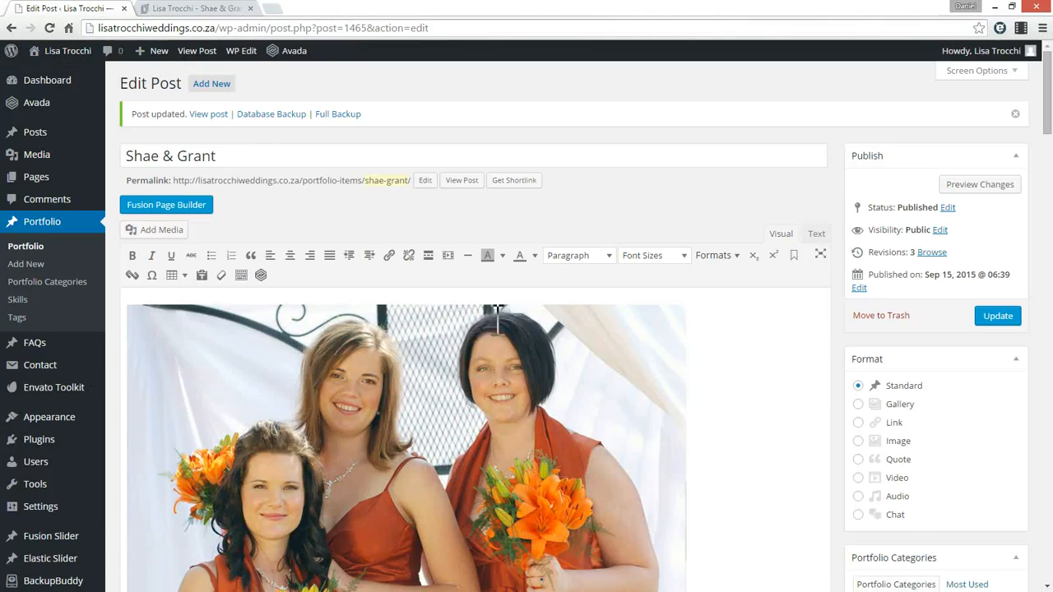
scroll(498, 326, "down", 10)
scroll(406, 367, "down", 3)
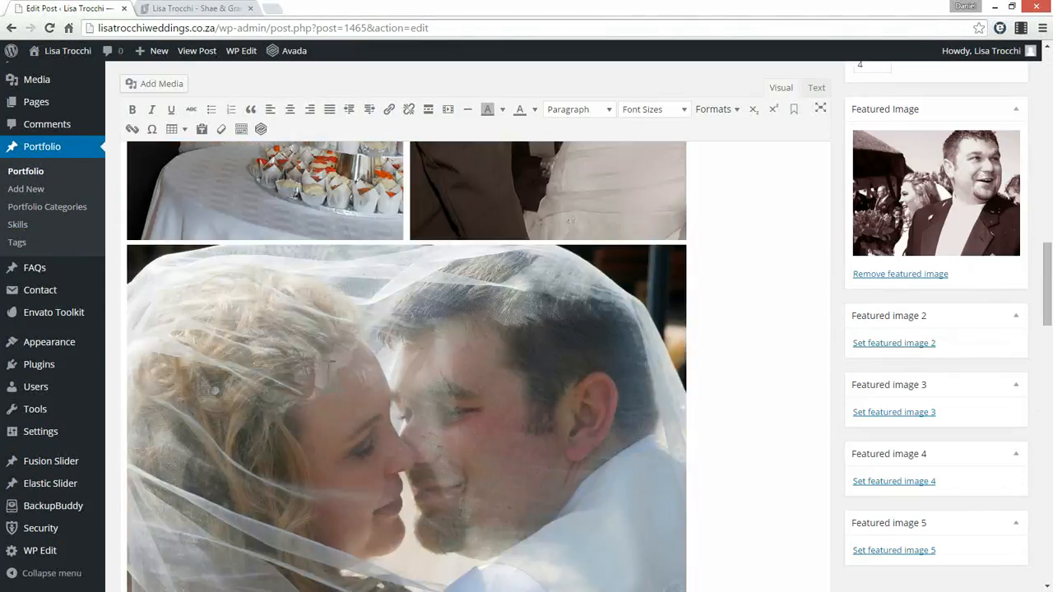
left_click(198, 223)
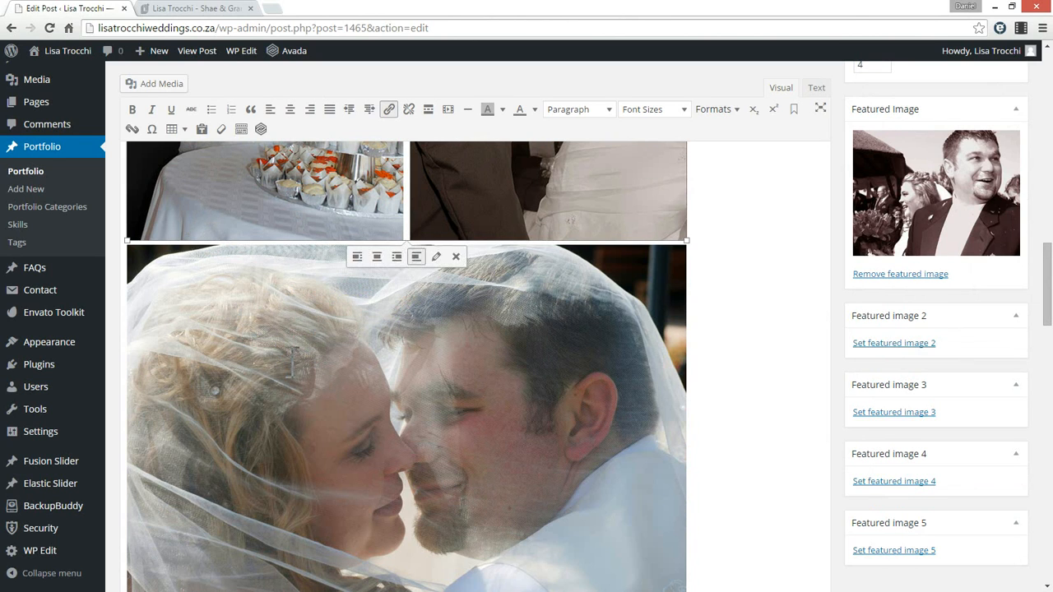
scroll(376, 405, "up", 1)
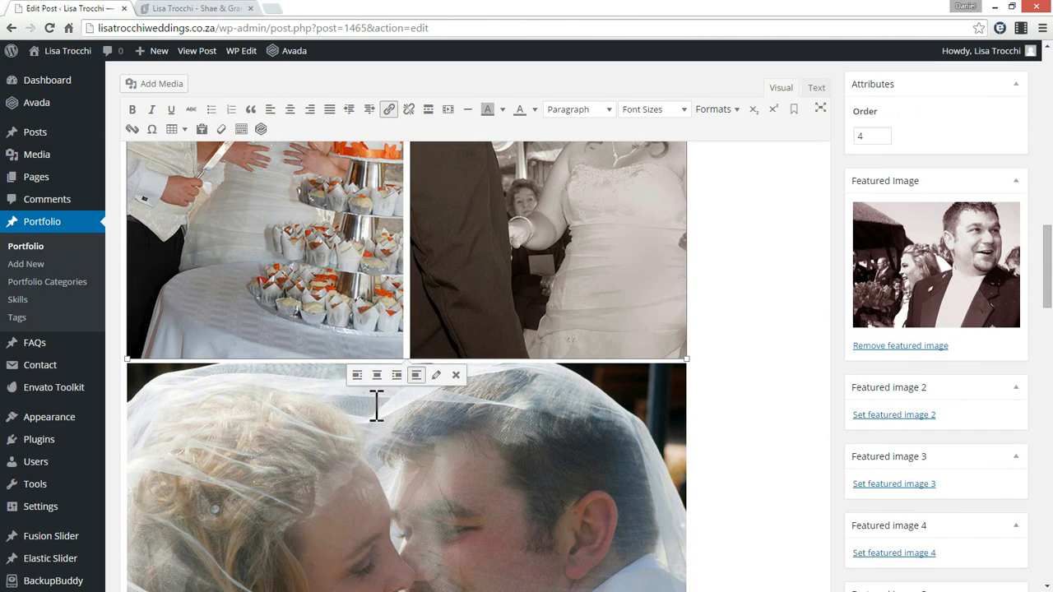
Test the bridesmaids photo's link on the live page by opening the image file and returning to the page
left_click(191, 8)
scroll(469, 458, "down", 3)
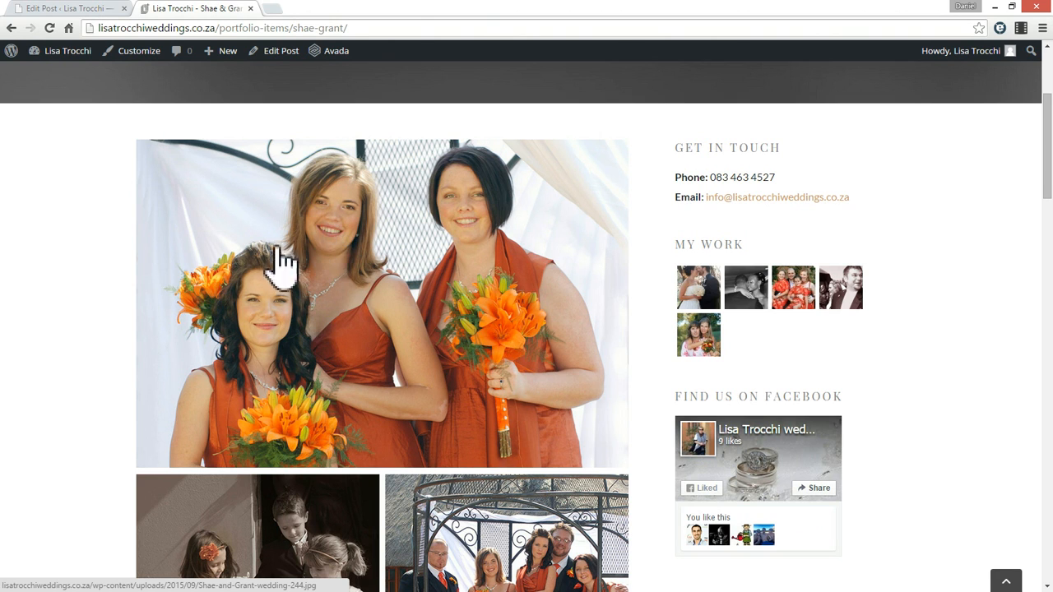
left_click(402, 331)
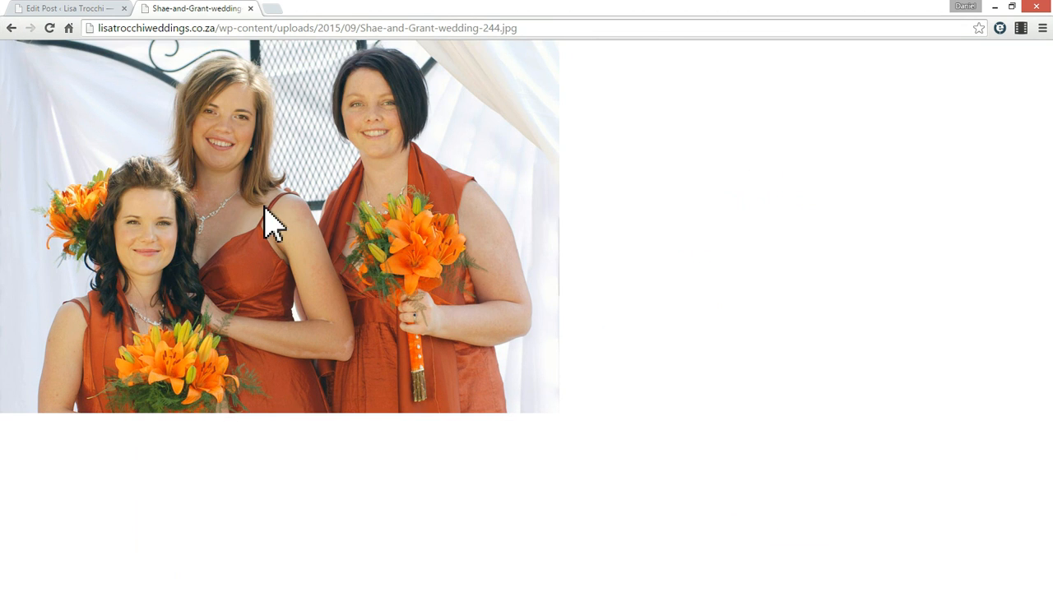
left_click(12, 28)
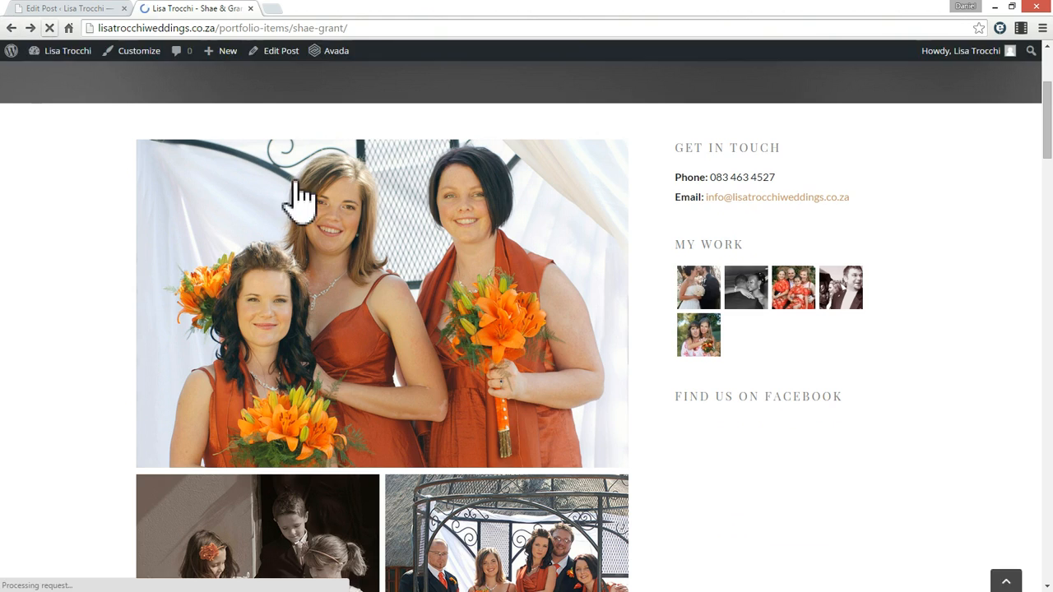
scroll(364, 419, "down", 2)
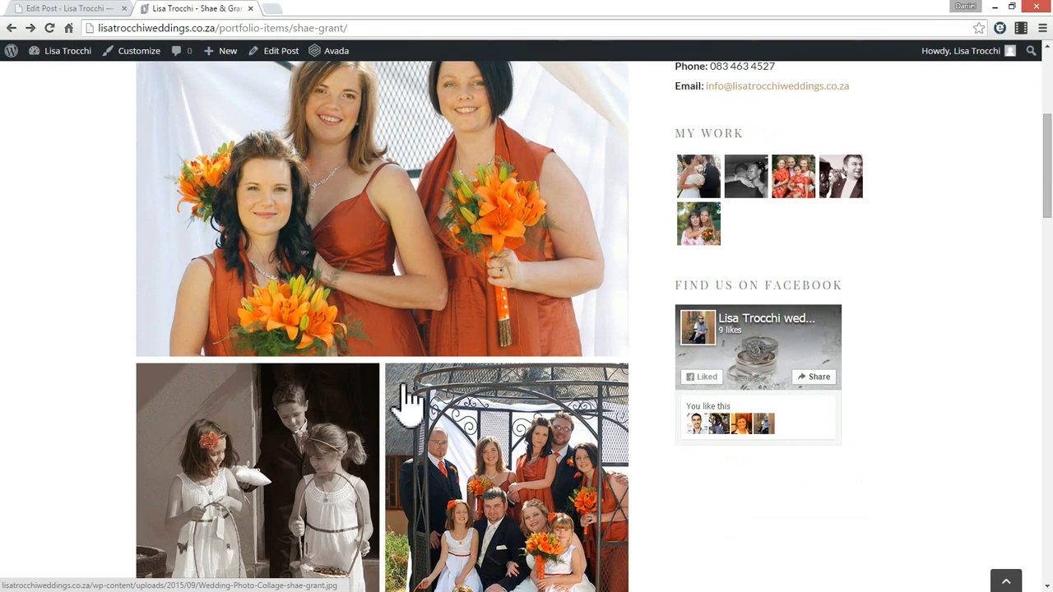
scroll(400, 399, "up", 2)
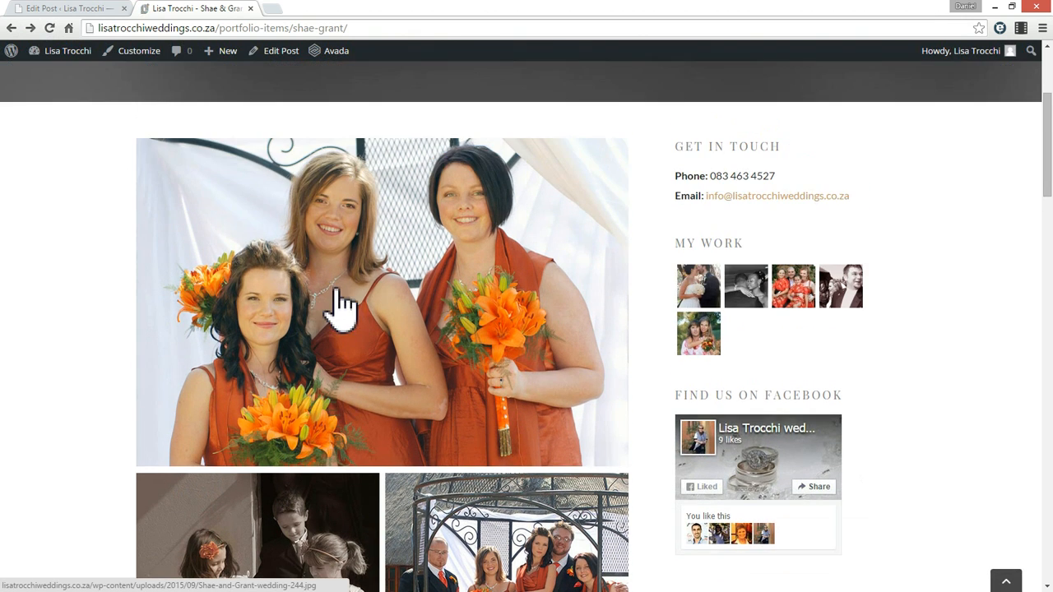
left_click(251, 325)
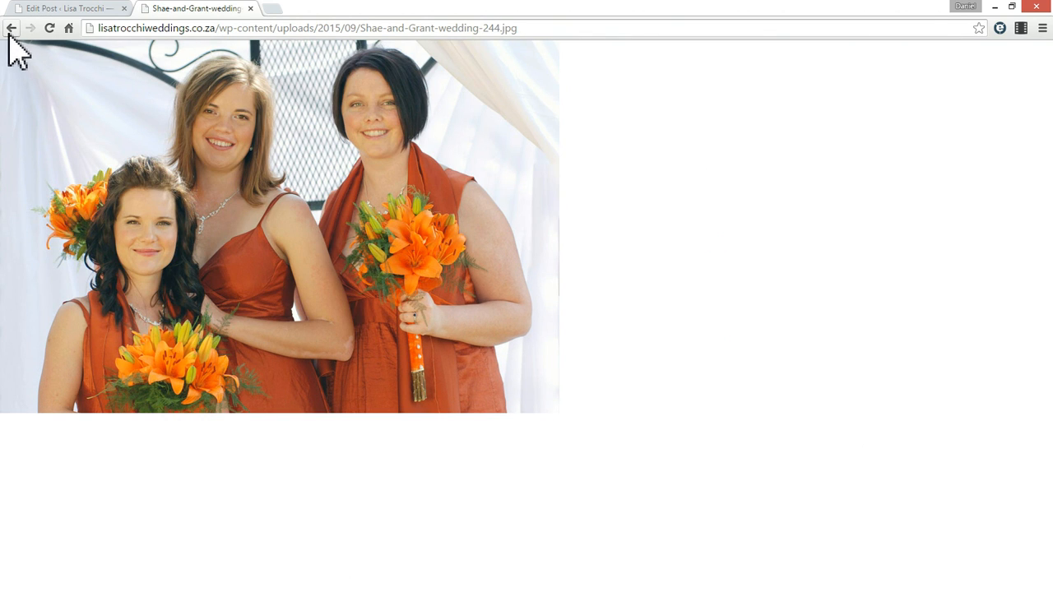
left_click(11, 28)
Test the links of the flower-girls collage and the cake-table collage on the live page, returning after each
scroll(431, 427, "down", 2)
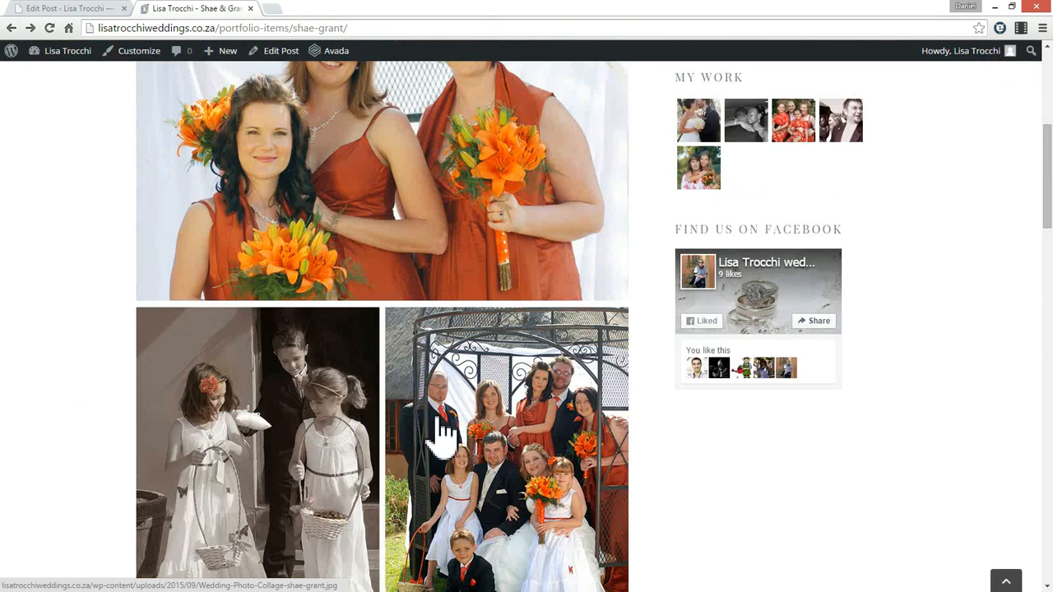
scroll(442, 433, "down", 1)
left_click(435, 395)
left_click(11, 28)
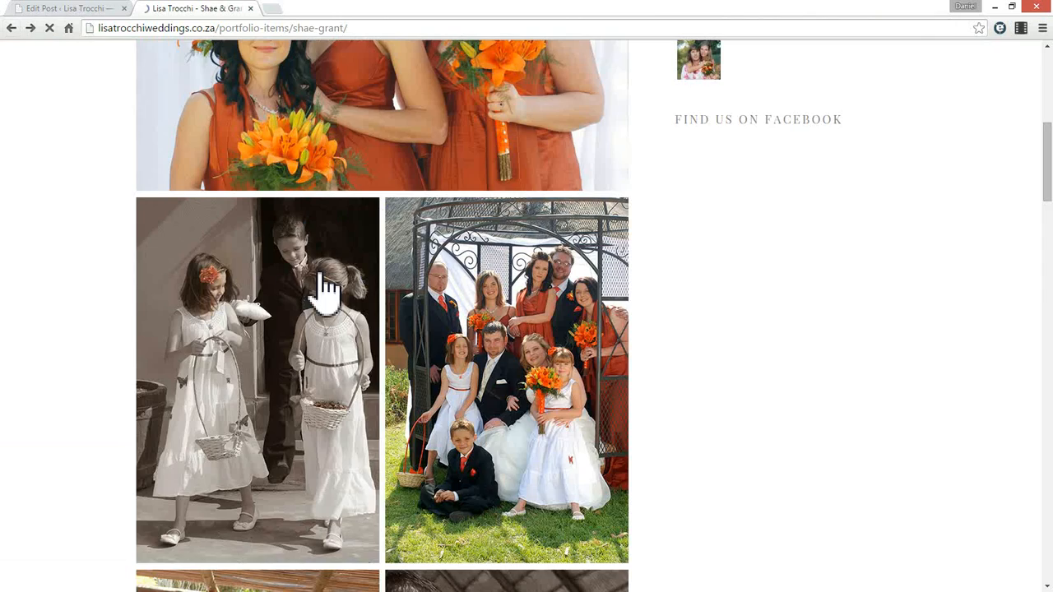
scroll(325, 292, "down", 4)
left_click(400, 376)
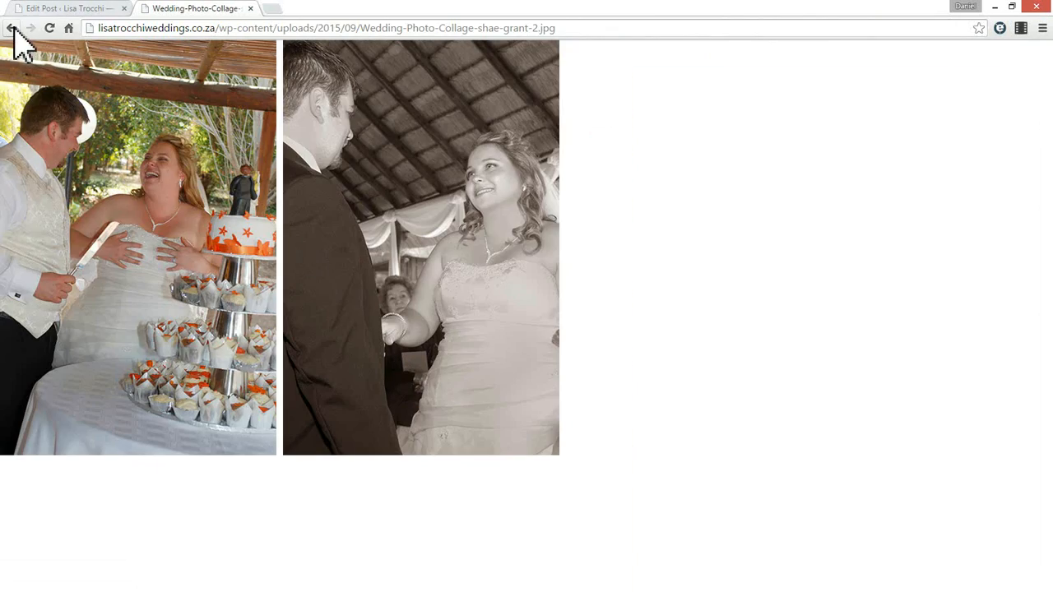
left_click(12, 30)
Remove the links from the bridesmaids photo and the flower-girls and family-group collage in the post editor
left_click(74, 8)
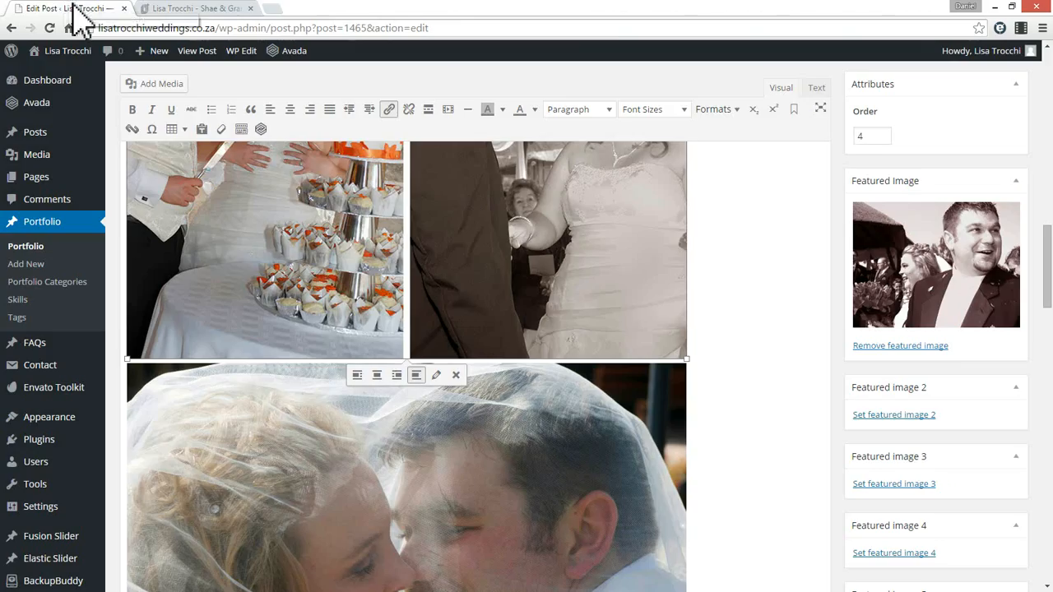
scroll(645, 333, "up", 10)
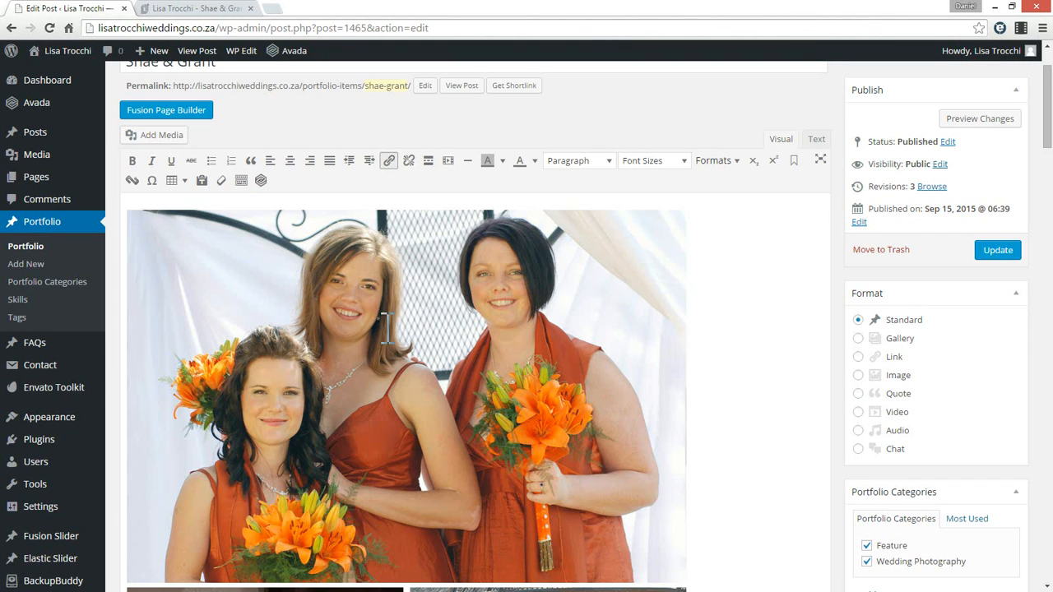
left_click(386, 329)
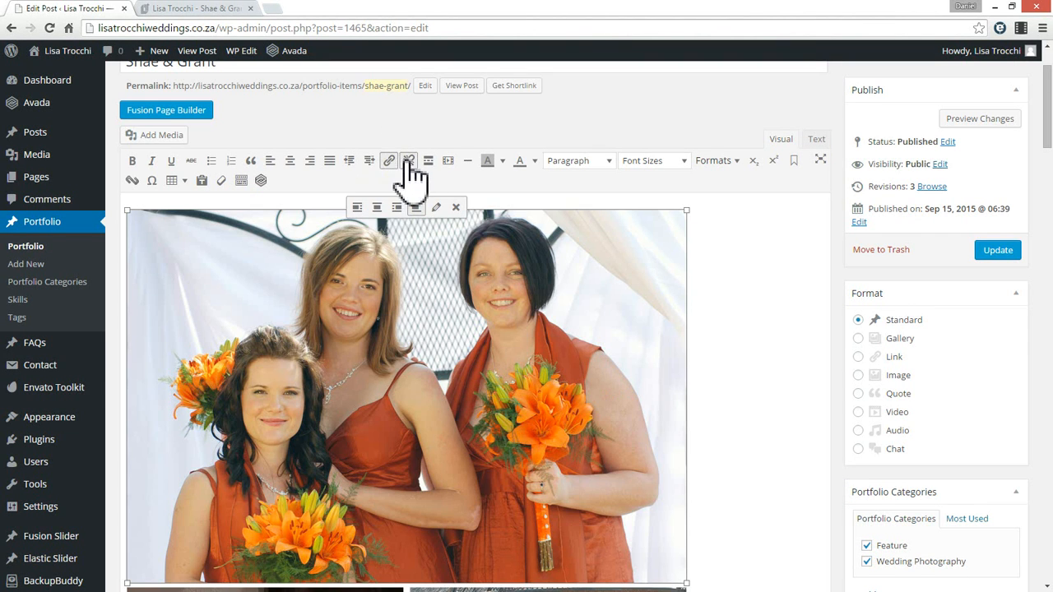
scroll(520, 257, "down", 4)
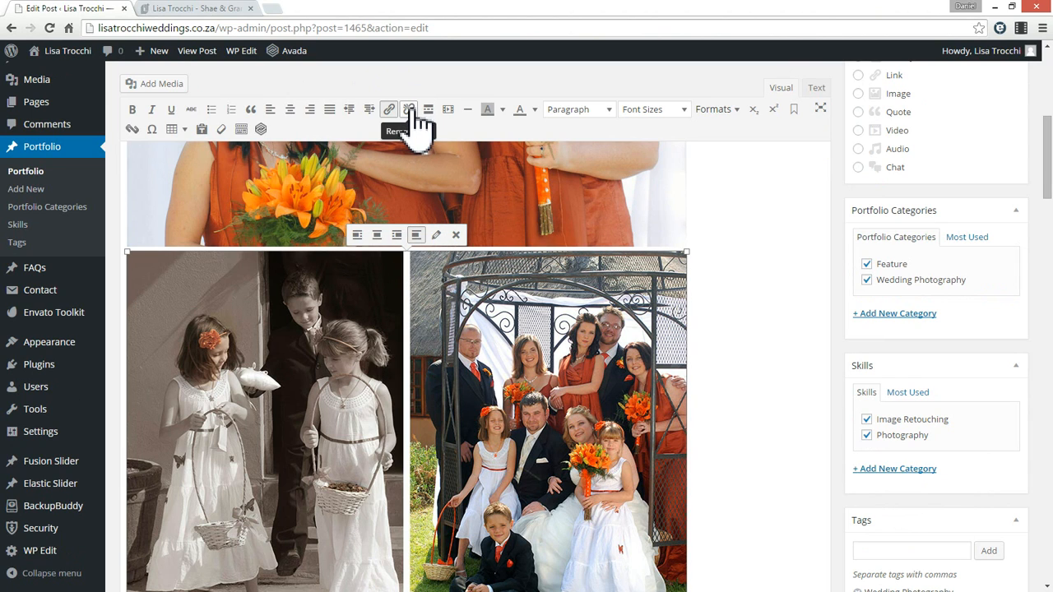
scroll(394, 125, "down", 5)
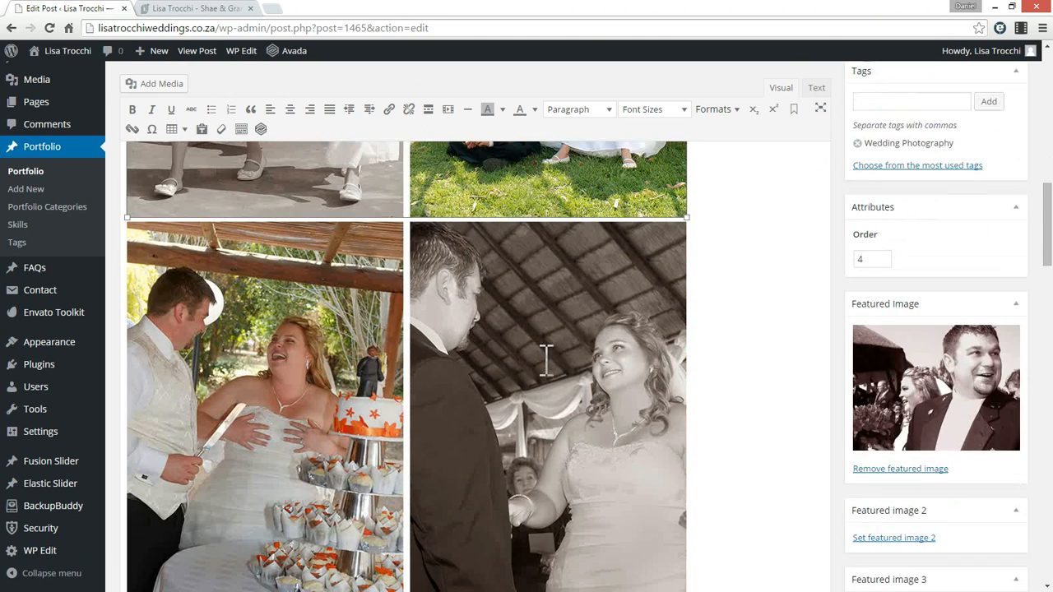
Remove the links from the cake-table collage, the veil photo, the confetti photo and the groom's photo
scroll(387, 127, "down", 3)
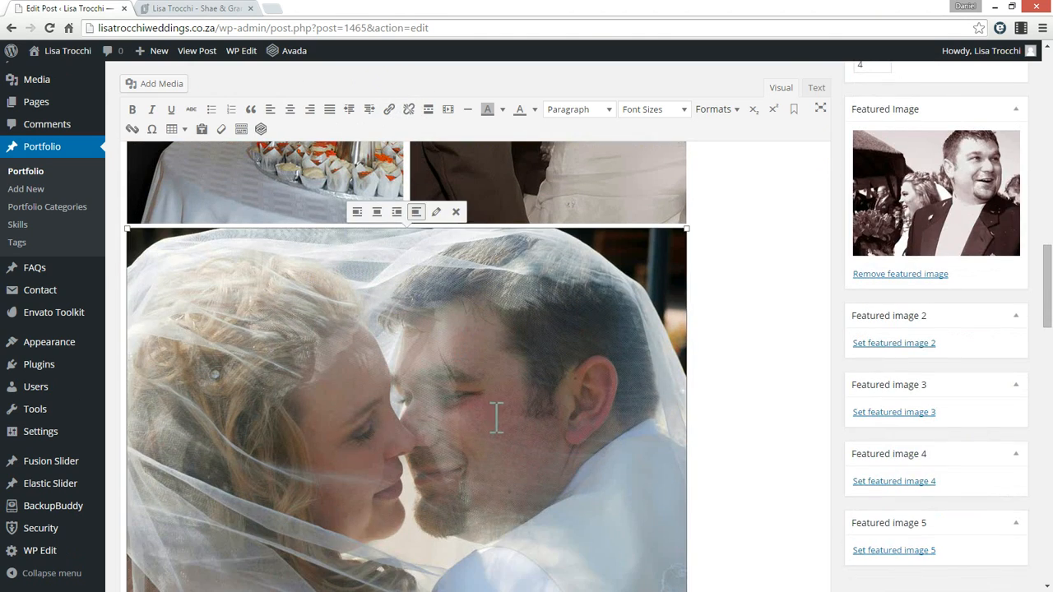
scroll(497, 418, "down", 3)
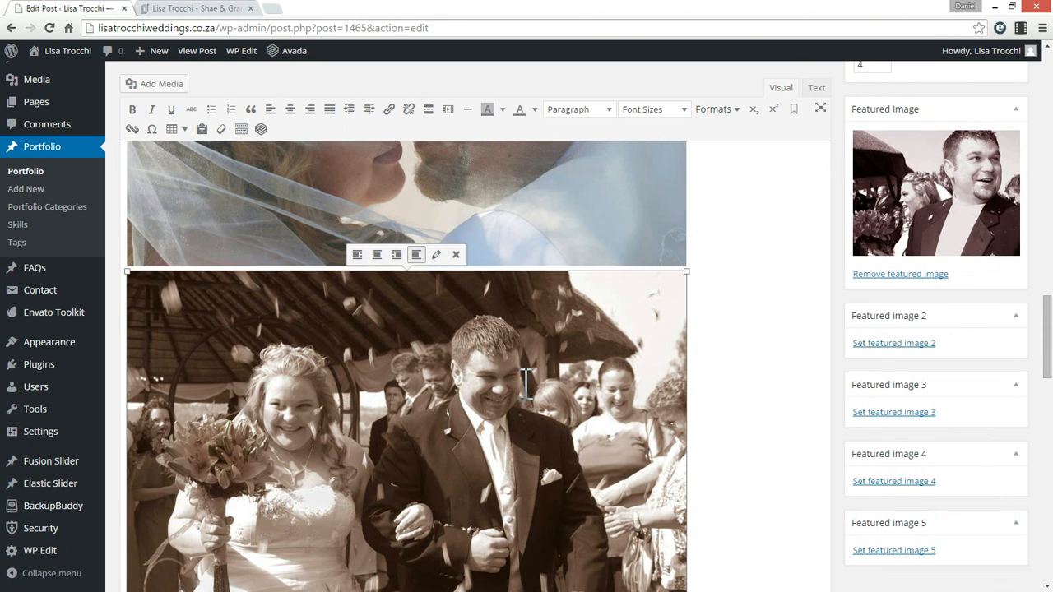
scroll(526, 380, "down", 5)
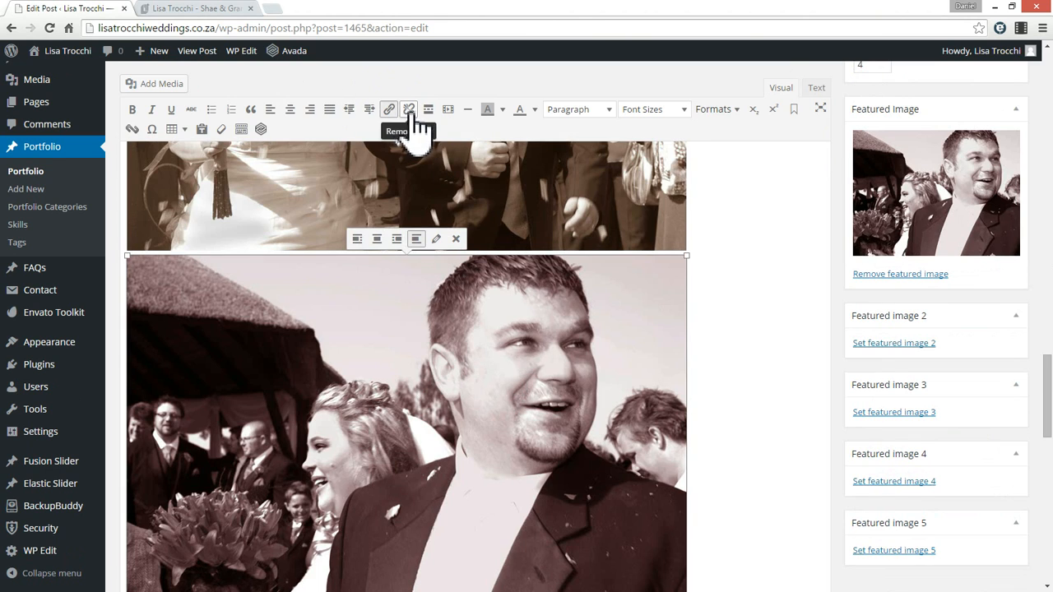
scroll(573, 401, "down", 5)
Update the post with the unlinked images and reload its live page
scroll(470, 305, "up", 15)
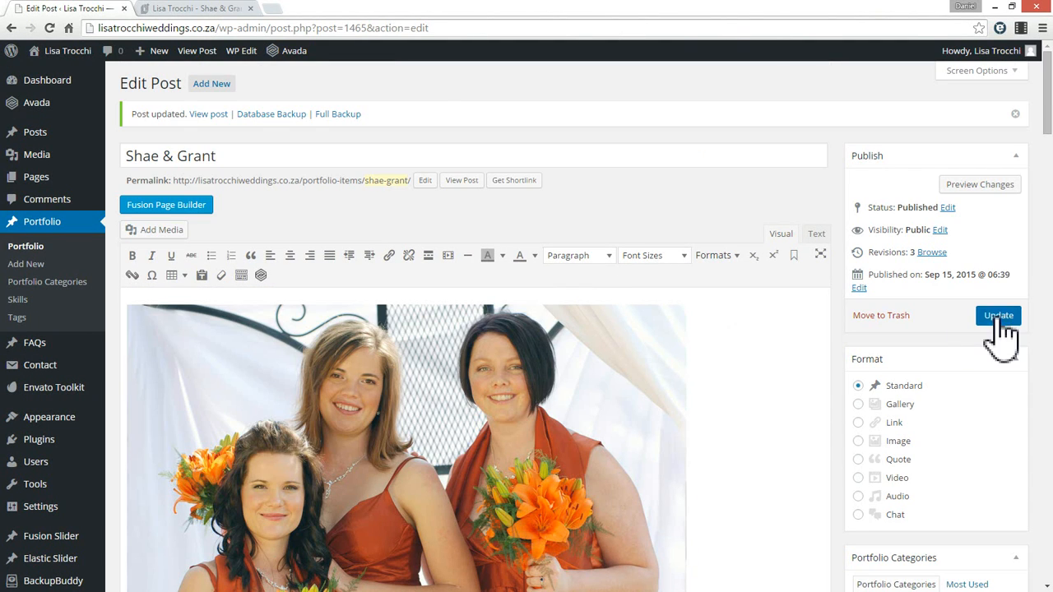
left_click(998, 317)
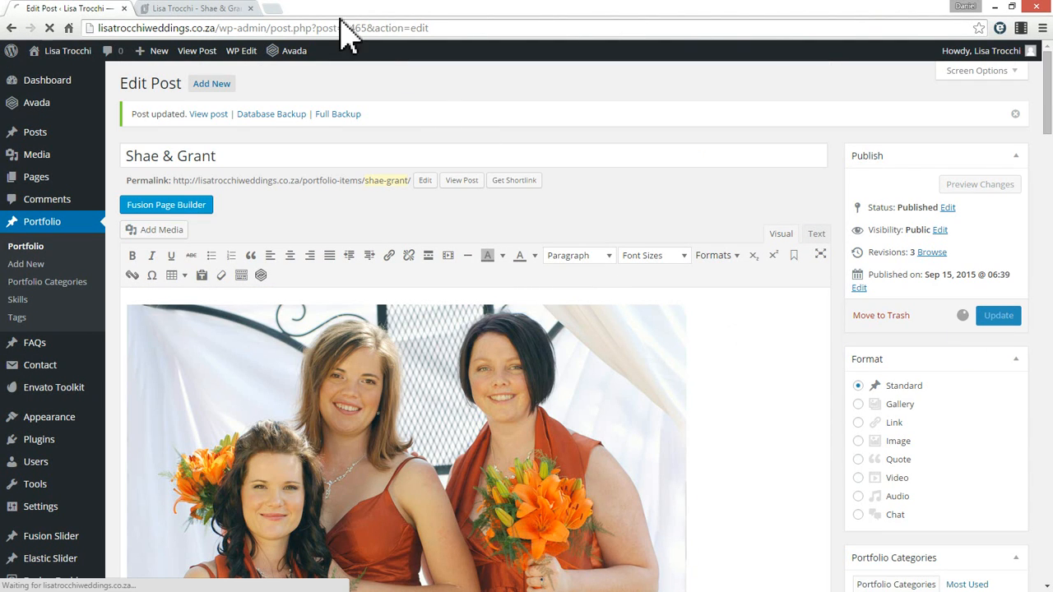
left_click(191, 9)
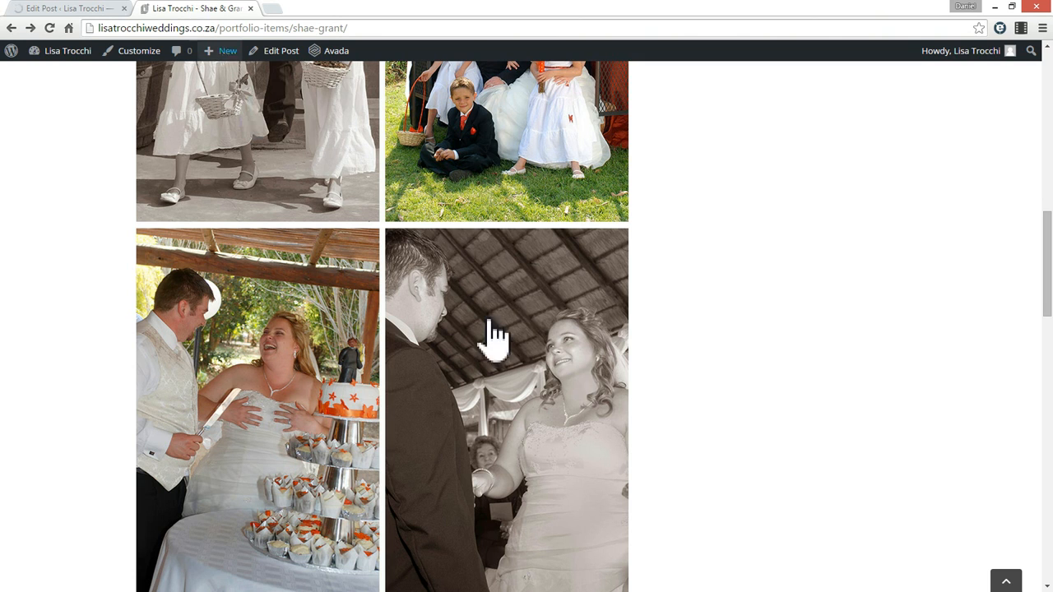
scroll(653, 376, "up", 5)
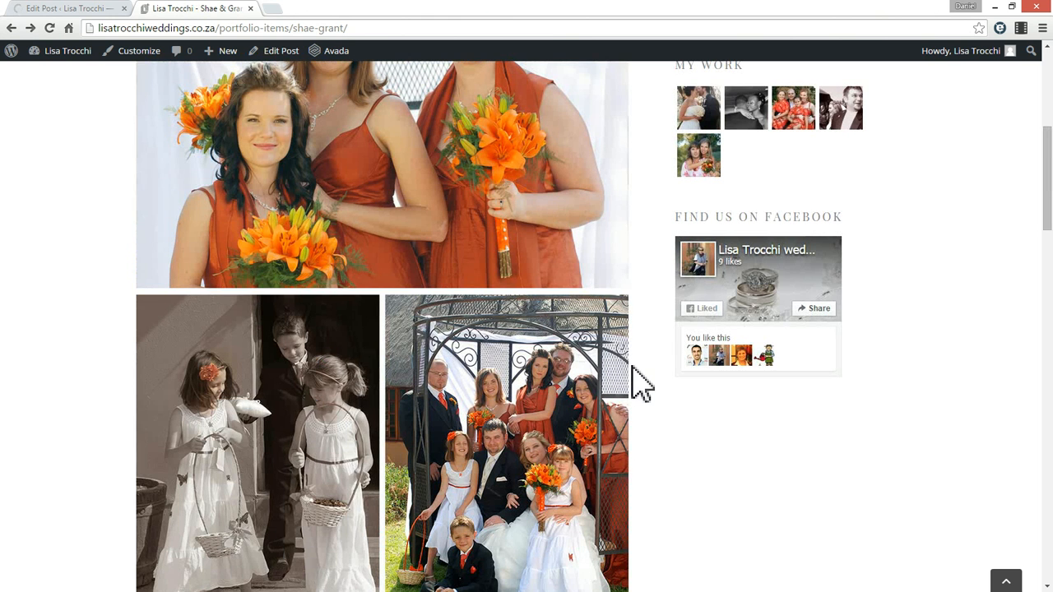
left_click(244, 82)
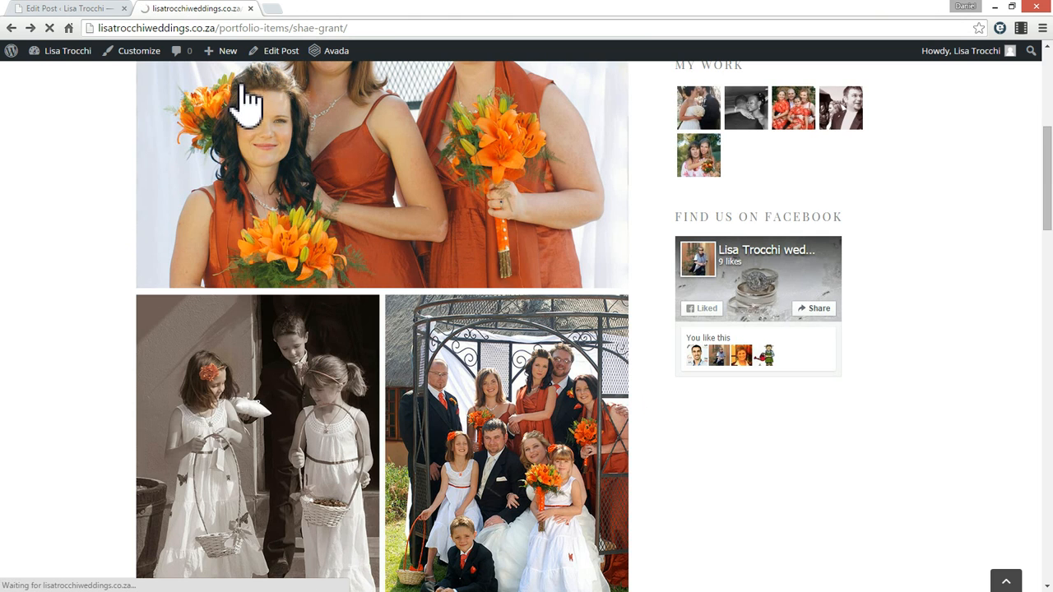
Examine the reloaded live page's photos and collages for layout and for any remaining image links
scroll(362, 181, "up", 5)
scroll(364, 198, "down", 4)
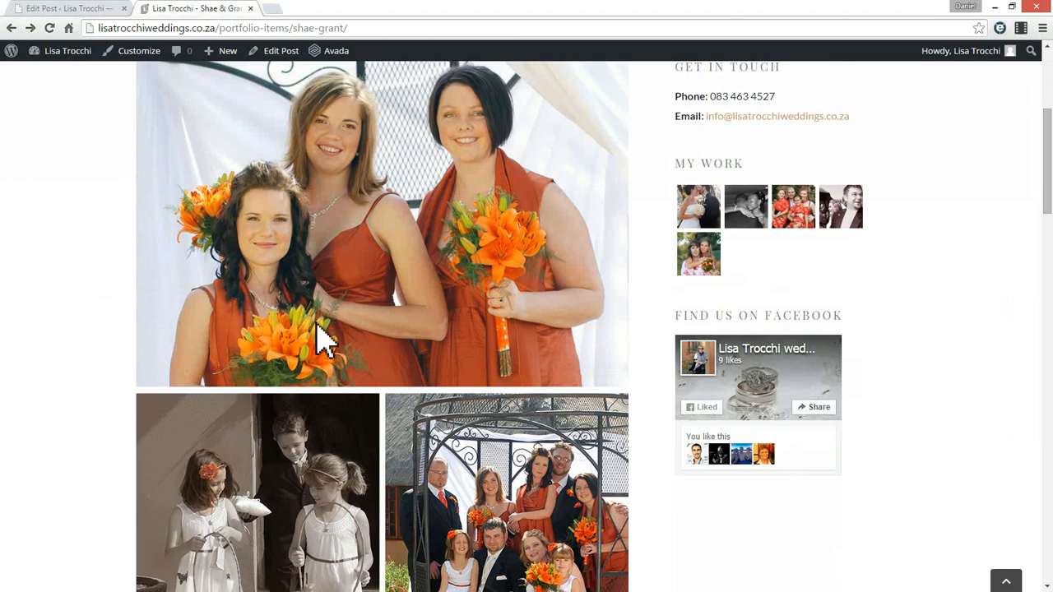
scroll(317, 323, "down", 5)
scroll(367, 288, "down", 5)
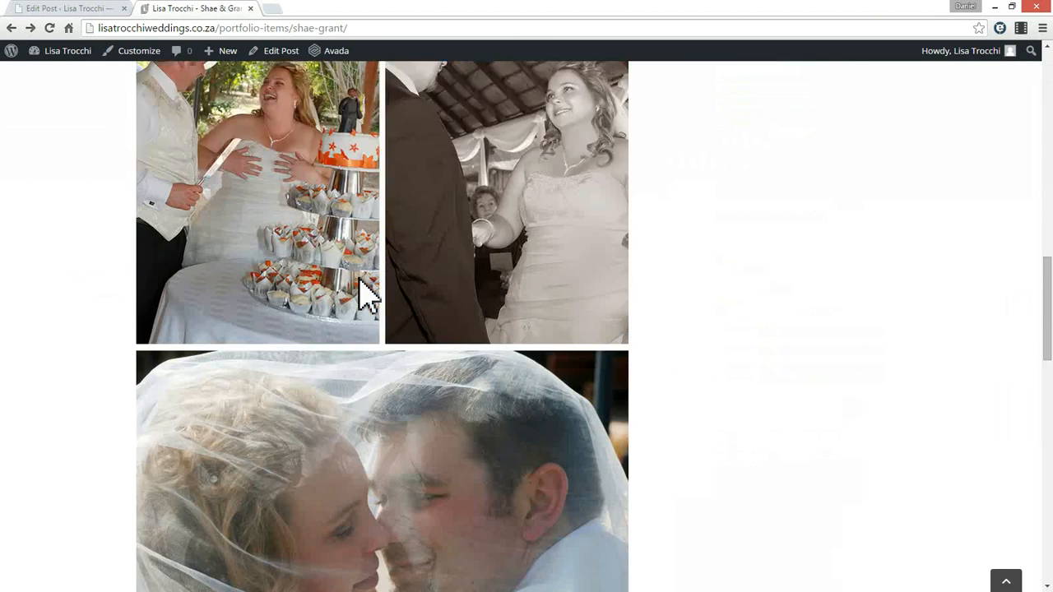
scroll(499, 352, "down", 12)
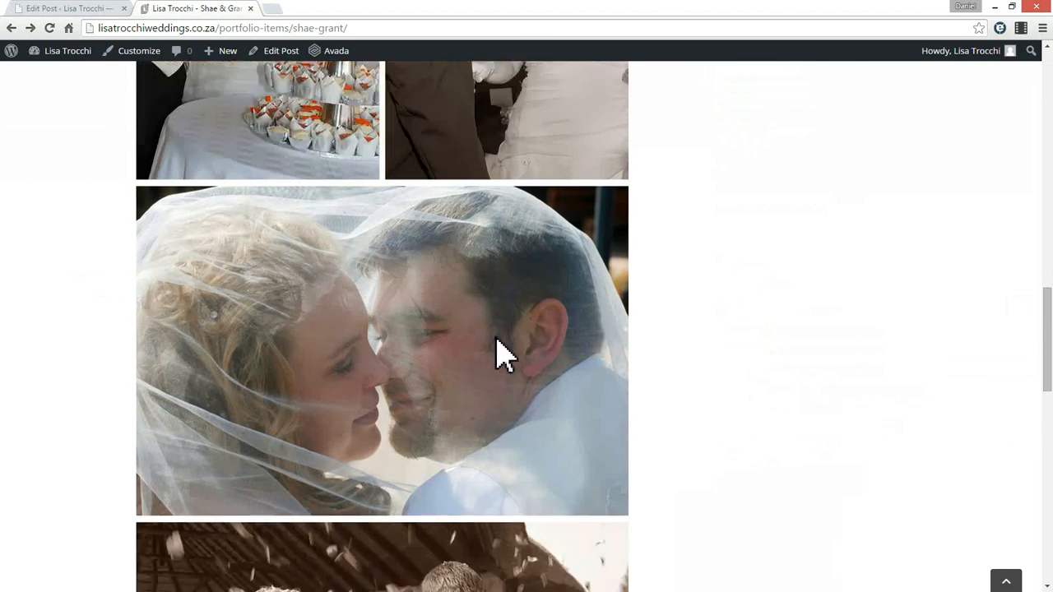
key("Home")
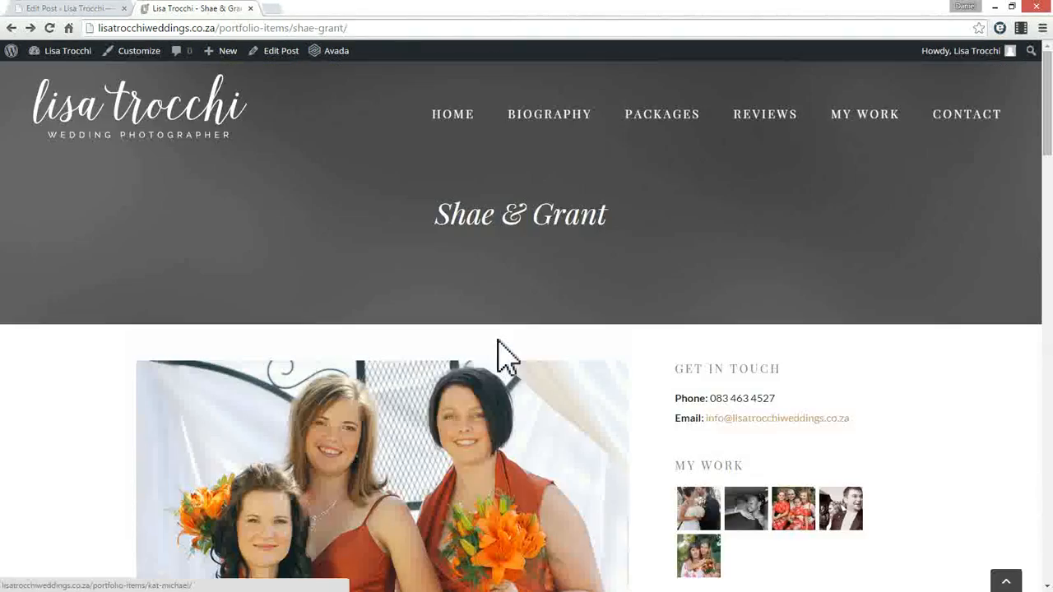
scroll(499, 358, "down", 10)
scroll(497, 353, "down", 7)
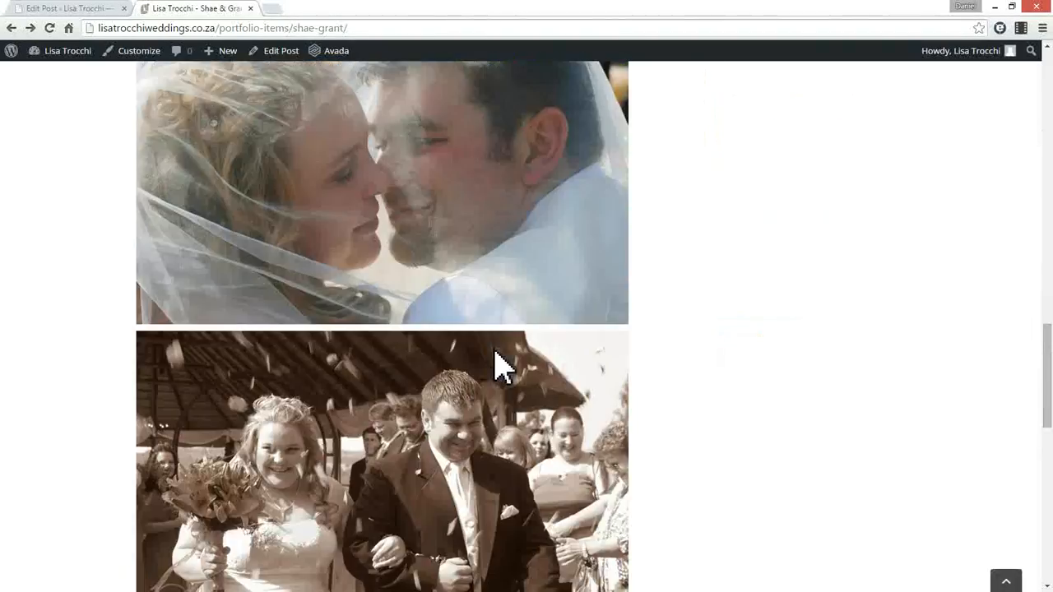
scroll(497, 352, "up", 9)
scroll(497, 352, "down", 3)
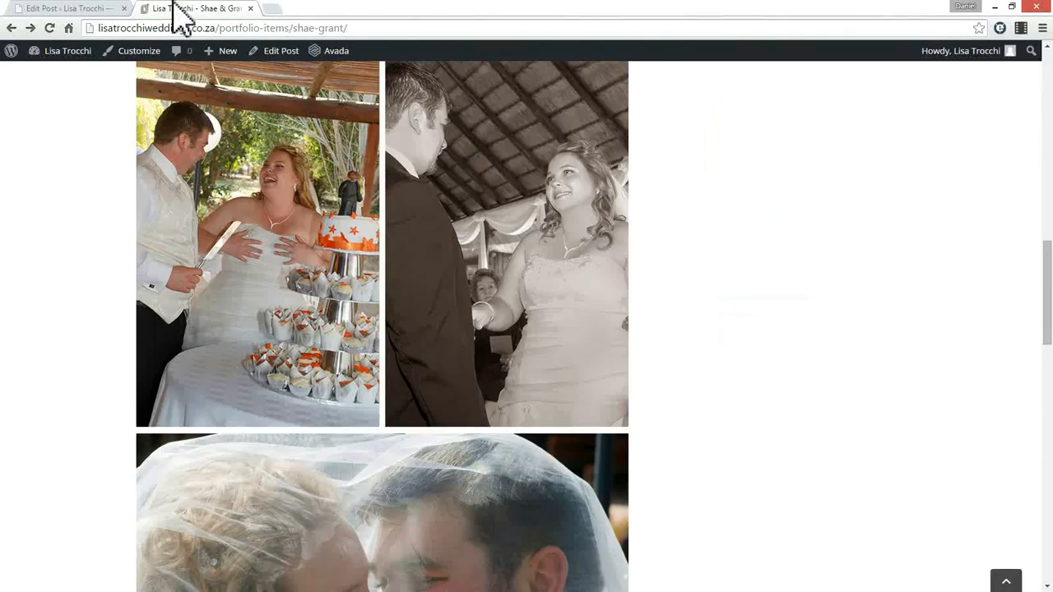
Return to the post editor and look over the start of the updated post
left_click(66, 10)
scroll(778, 317, "down", 2)
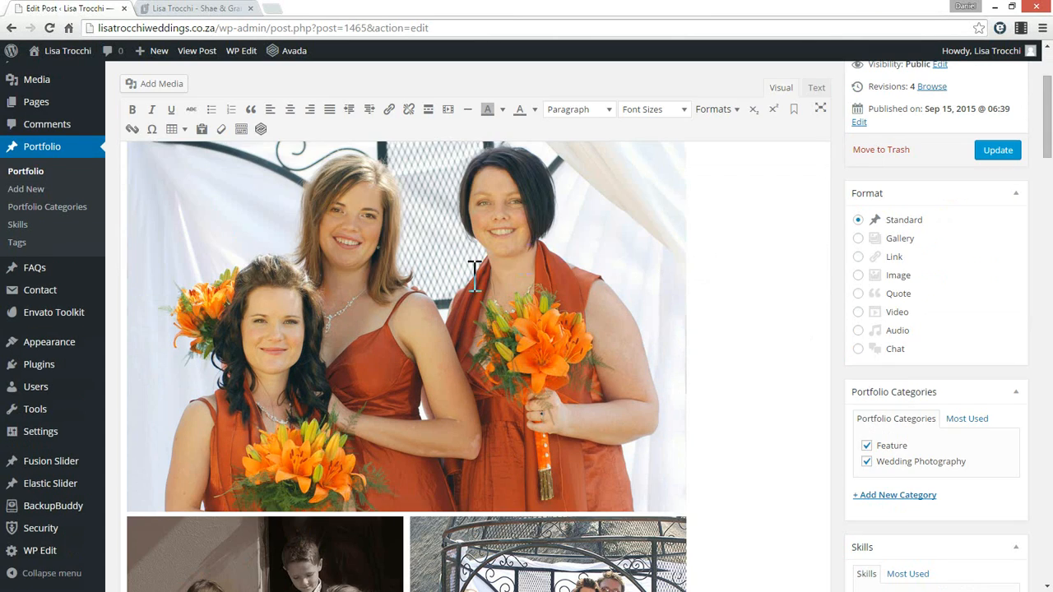
scroll(474, 276, "up", 2)
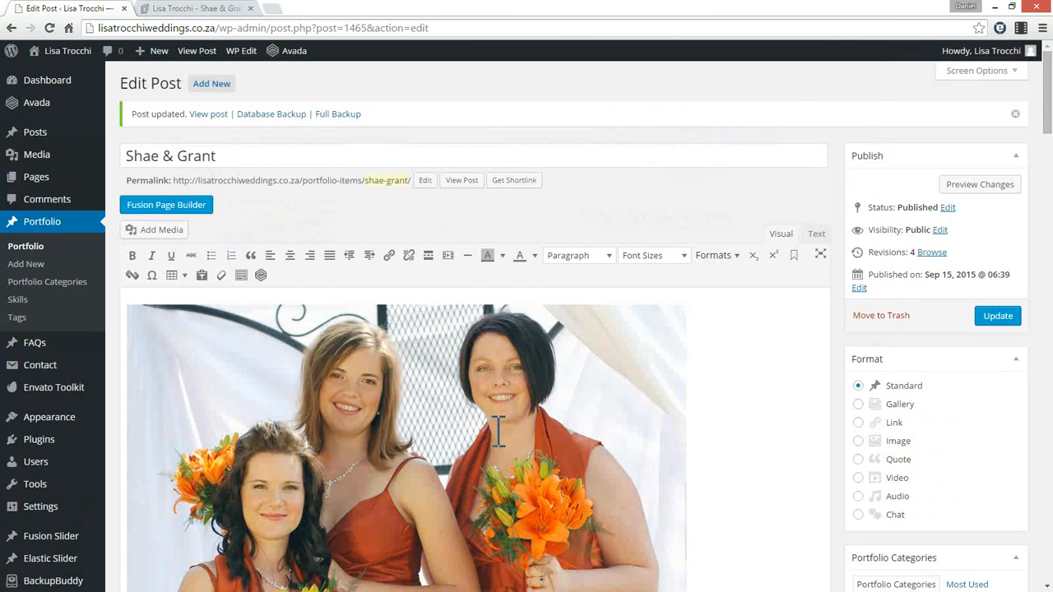
Move the groom's photo from the end of the post to the very start
scroll(498, 432, "down", 5)
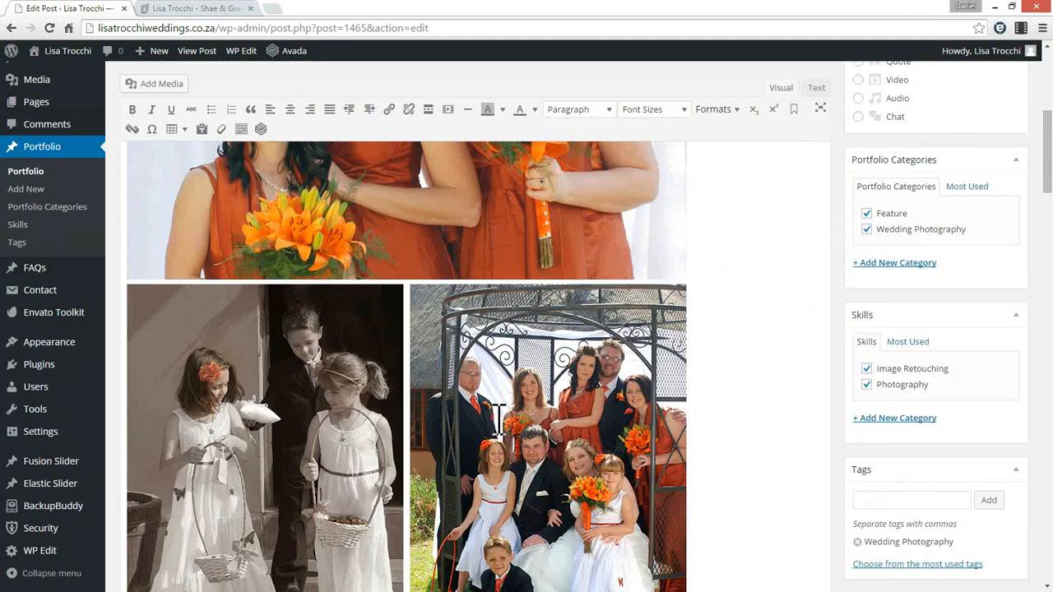
scroll(499, 419, "down", 7)
scroll(360, 329, "up", 2)
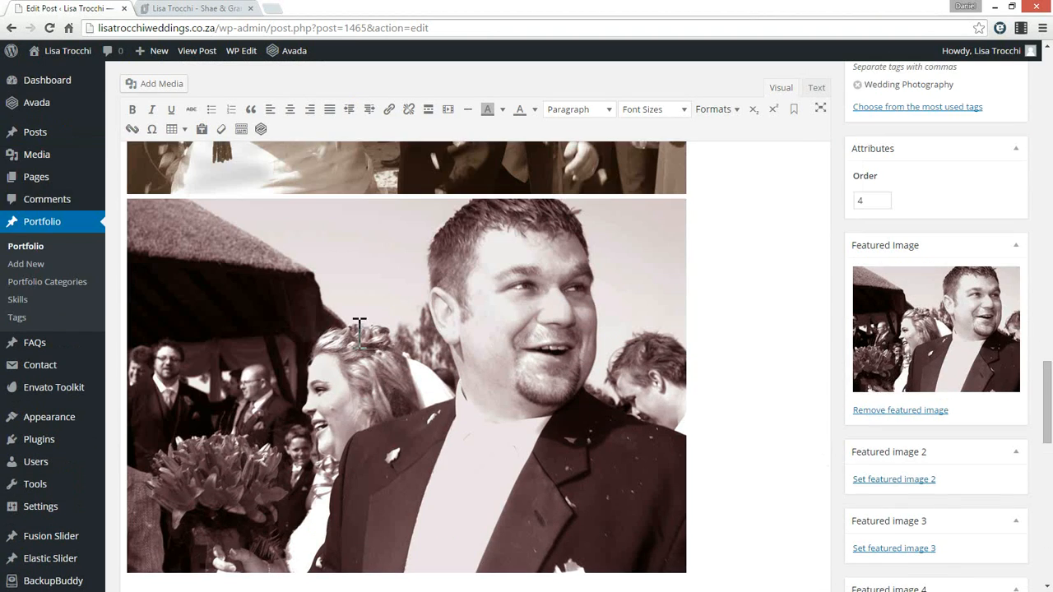
left_click_drag(386, 273, 132, 296)
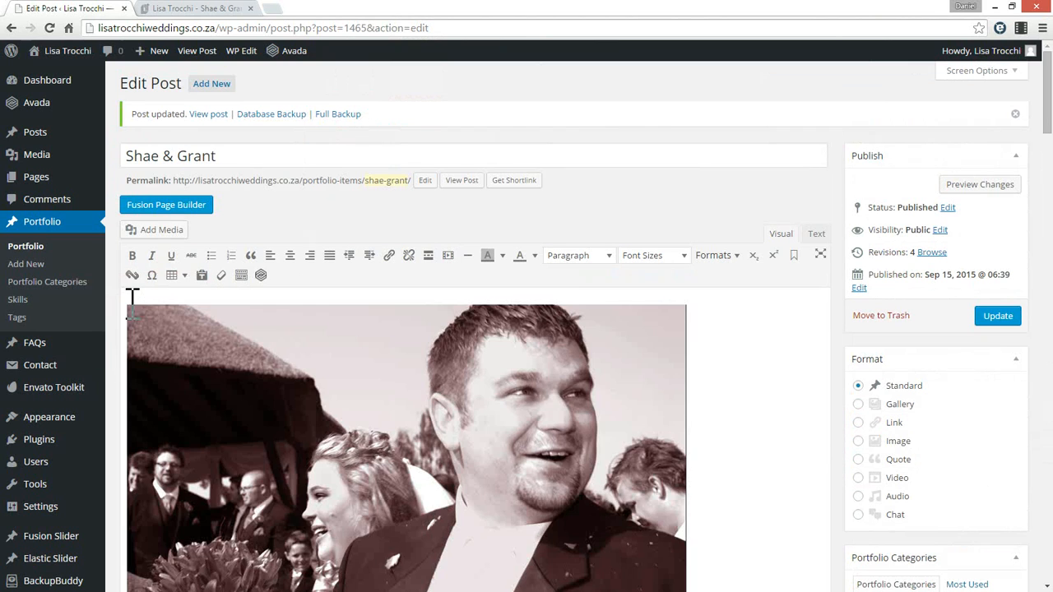
Move the three bridesmaids' photo to the end of the post
scroll(607, 372, "down", 8)
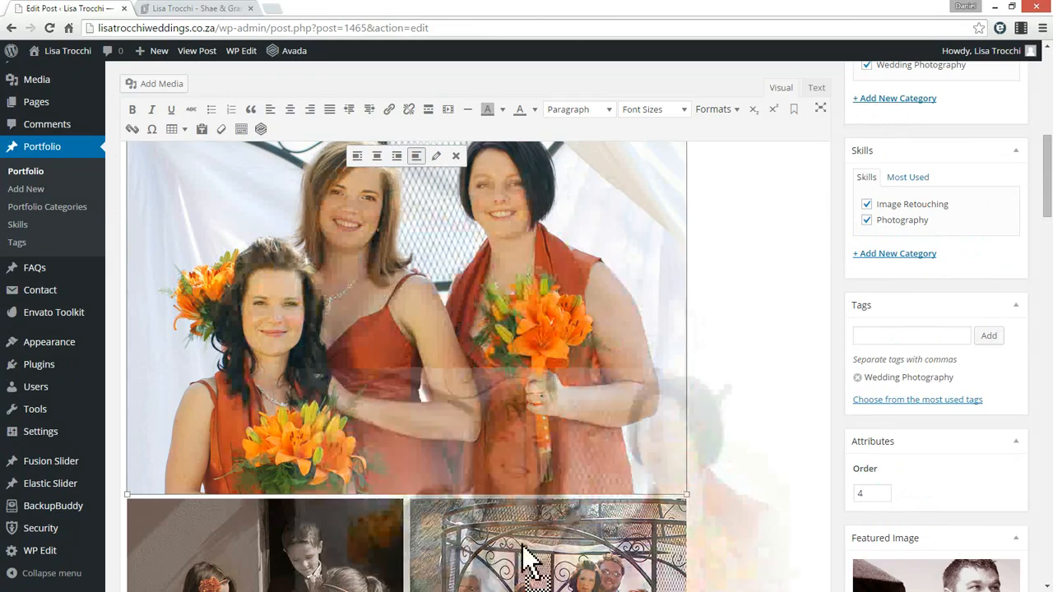
scroll(529, 564, "down", 10)
scroll(406, 366, "down", 10)
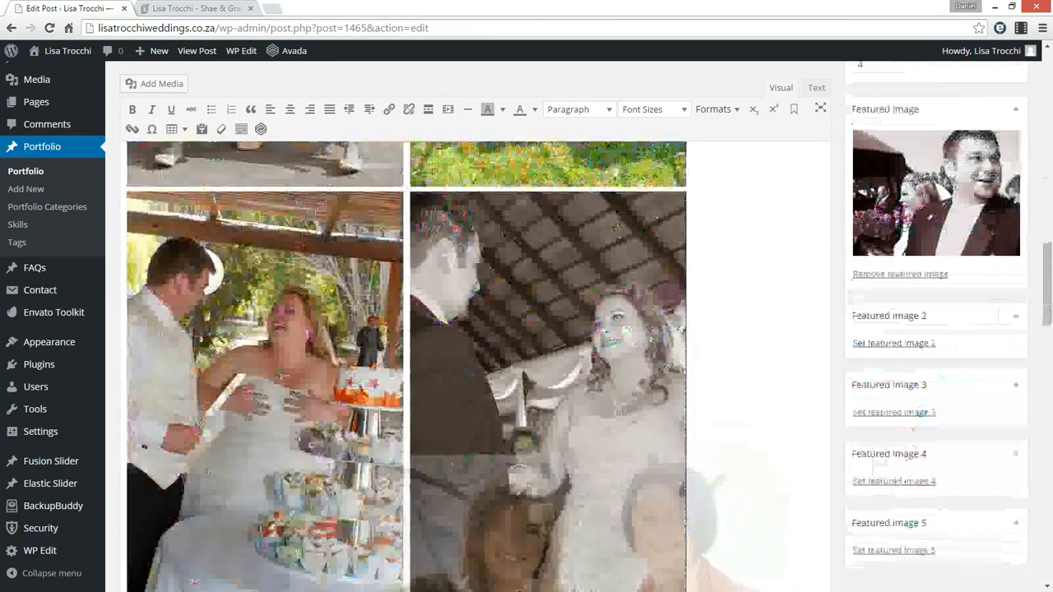
scroll(529, 493, "down", 3)
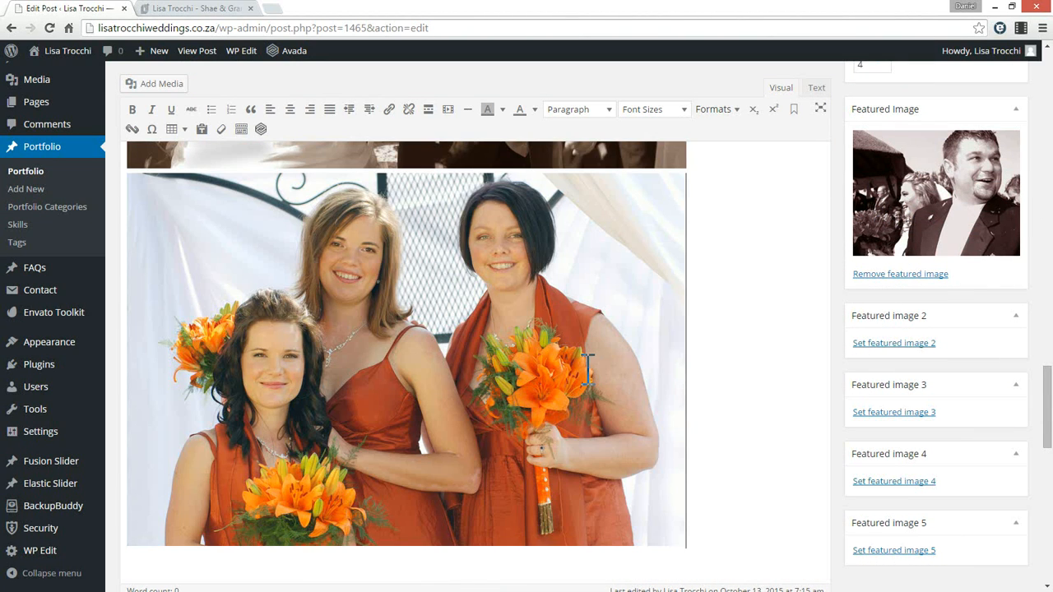
Move the sepia confetti photo of the couple to the start of the post, above the groom's photo
scroll(484, 326, "up", 10)
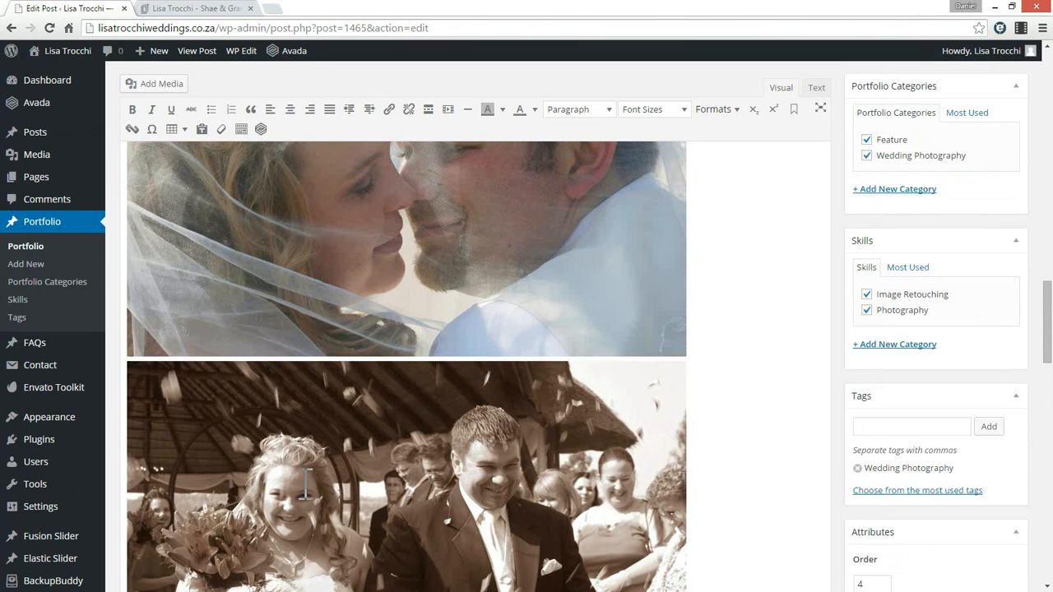
left_click_drag(242, 469, 134, 200)
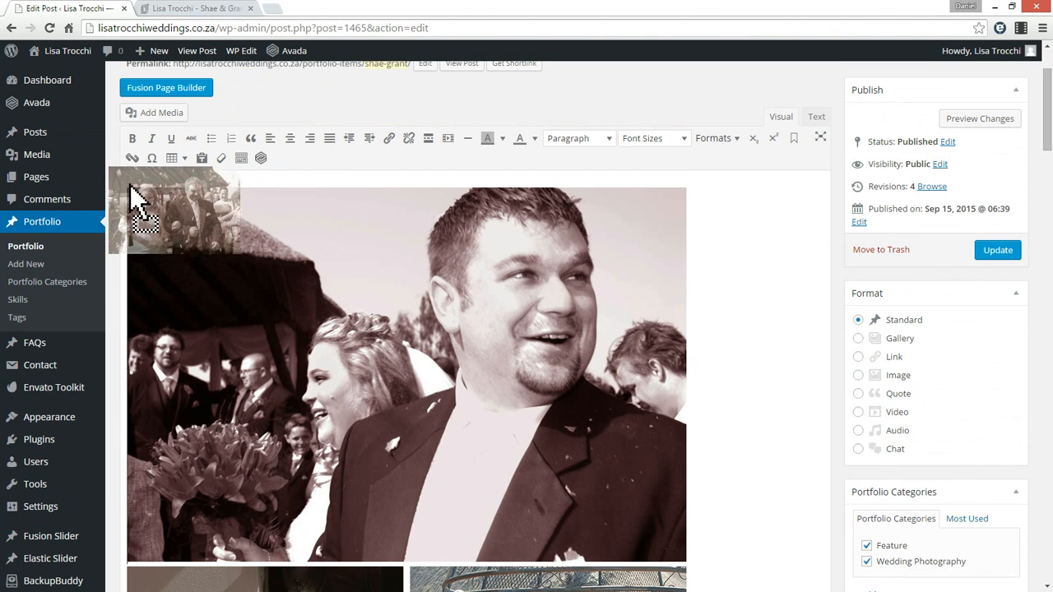
left_click_drag(132, 198, 133, 183)
Move the collage of the flower girls and the family group to just above the bridesmaids' photo
scroll(398, 263, "down", 5)
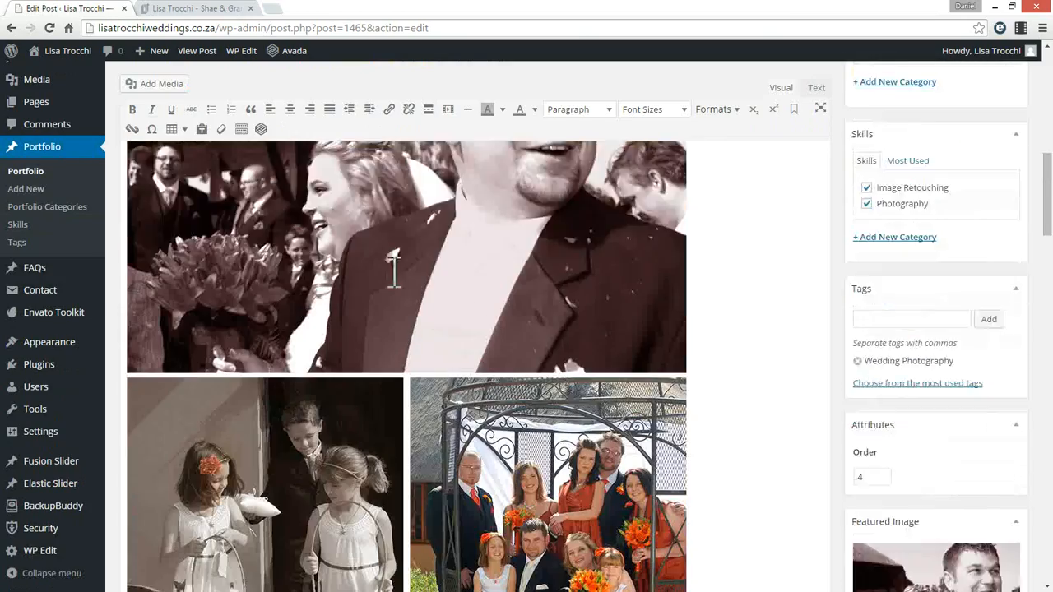
scroll(391, 329, "up", 5)
scroll(391, 329, "down", 10)
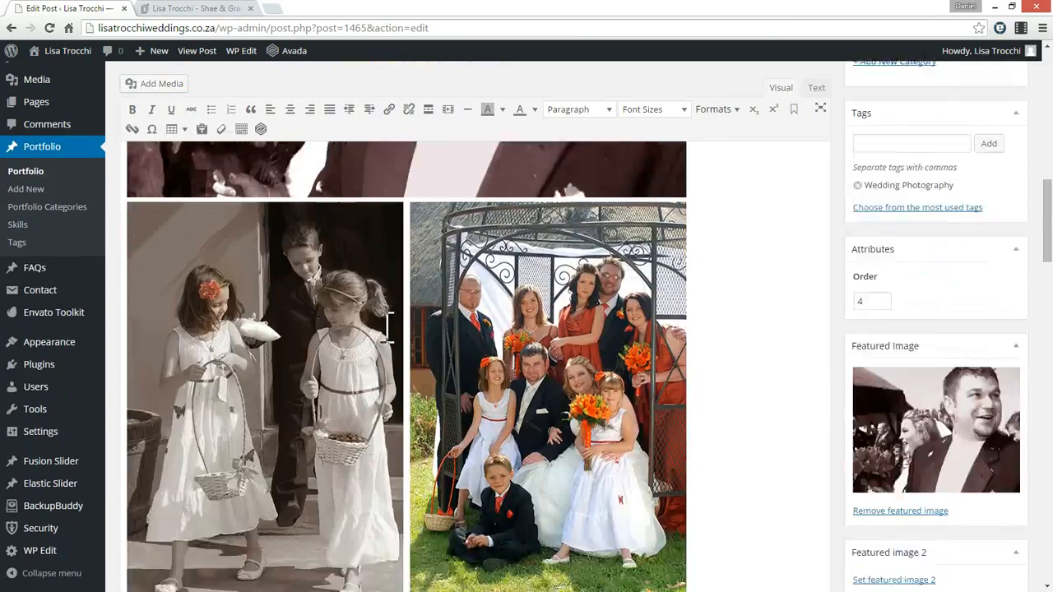
scroll(393, 333, "up", 5)
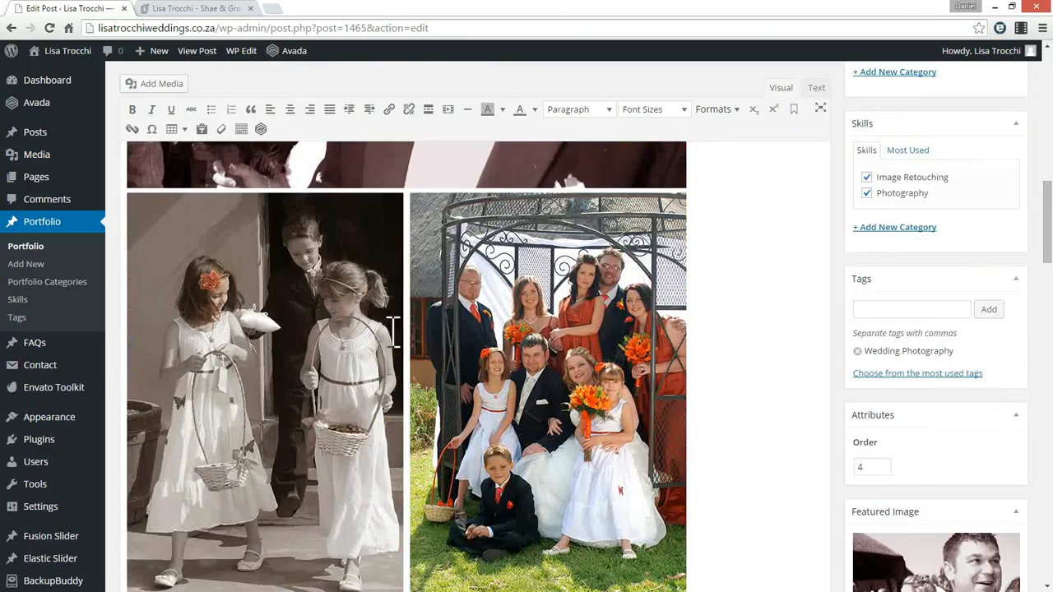
left_click(470, 320)
left_click_drag(494, 325, 705, 242)
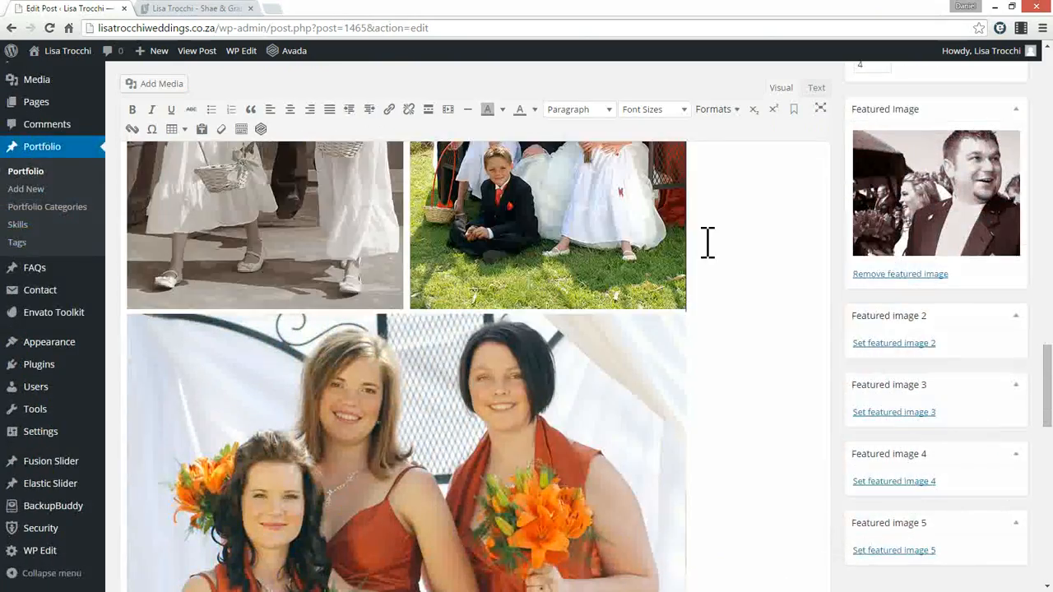
Review the order of the rearranged photos and collages throughout the post
scroll(665, 283, "up", 10)
scroll(671, 284, "up", 5)
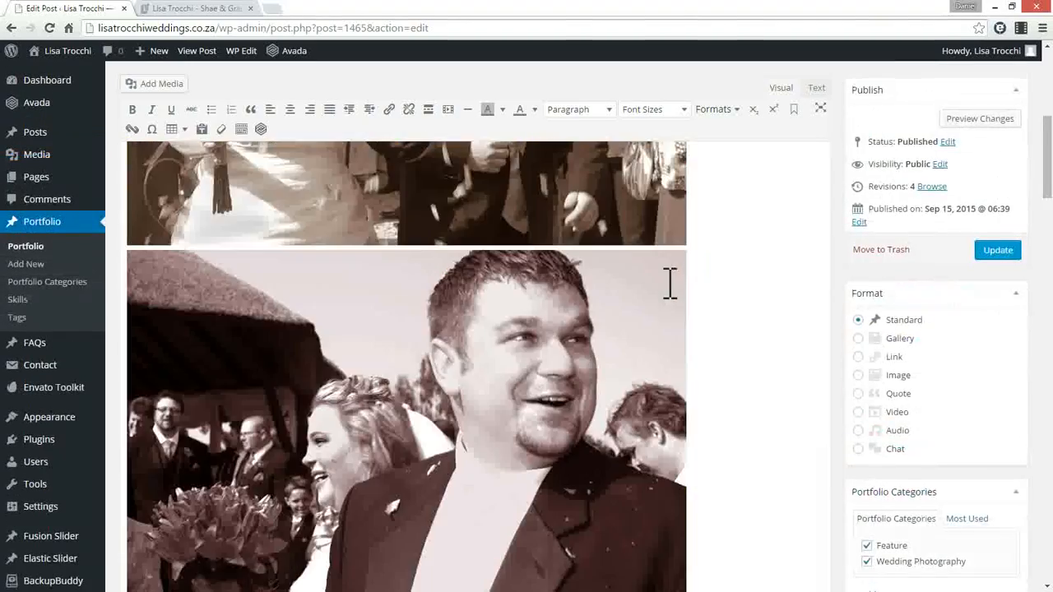
scroll(670, 283, "down", 10)
scroll(668, 283, "up", 3)
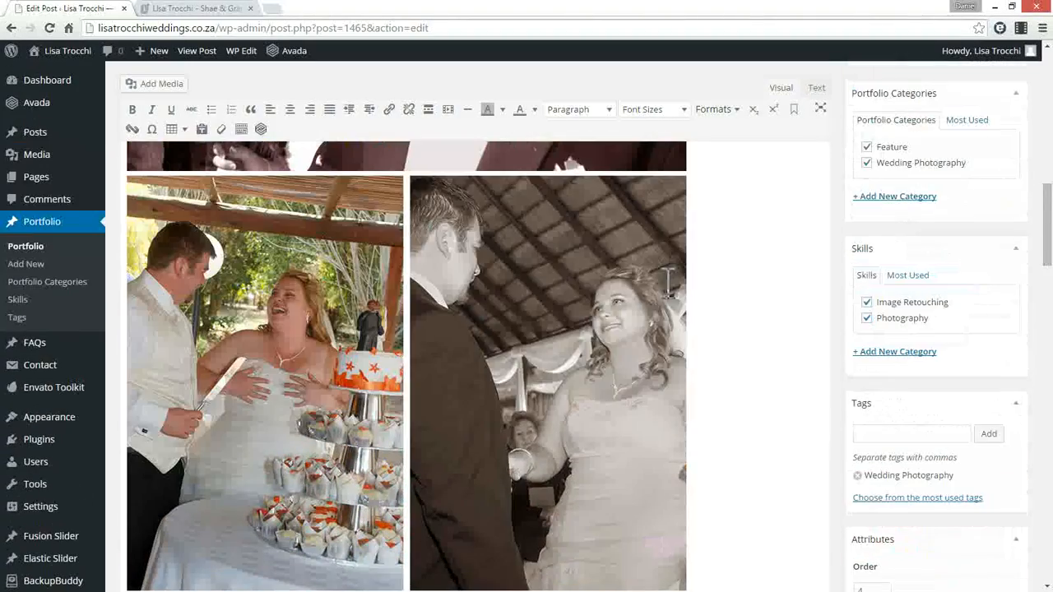
scroll(663, 271, "down", 6)
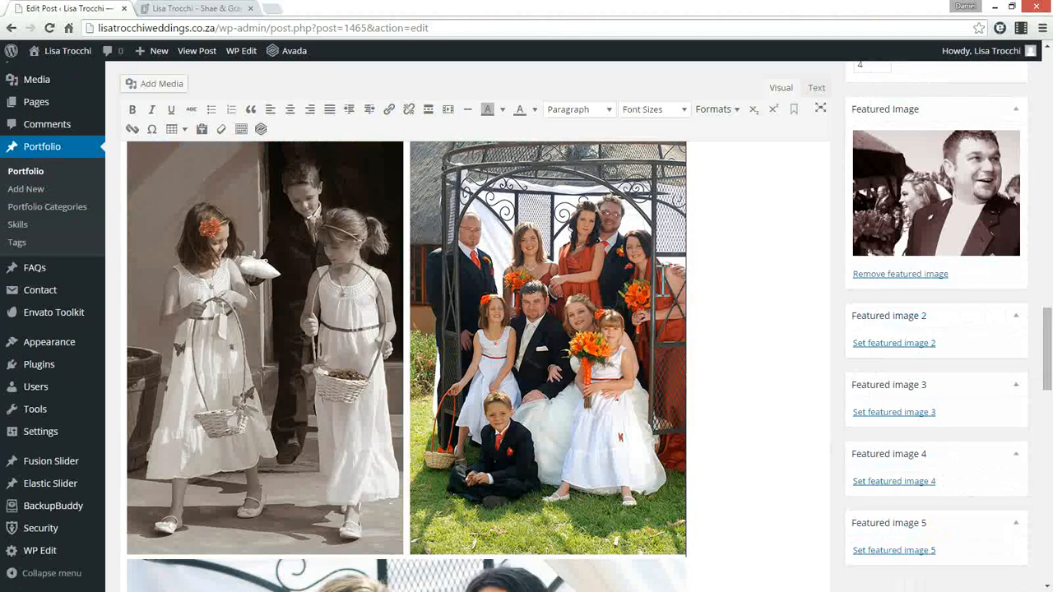
scroll(662, 279, "down", 10)
scroll(680, 308, "up", 12)
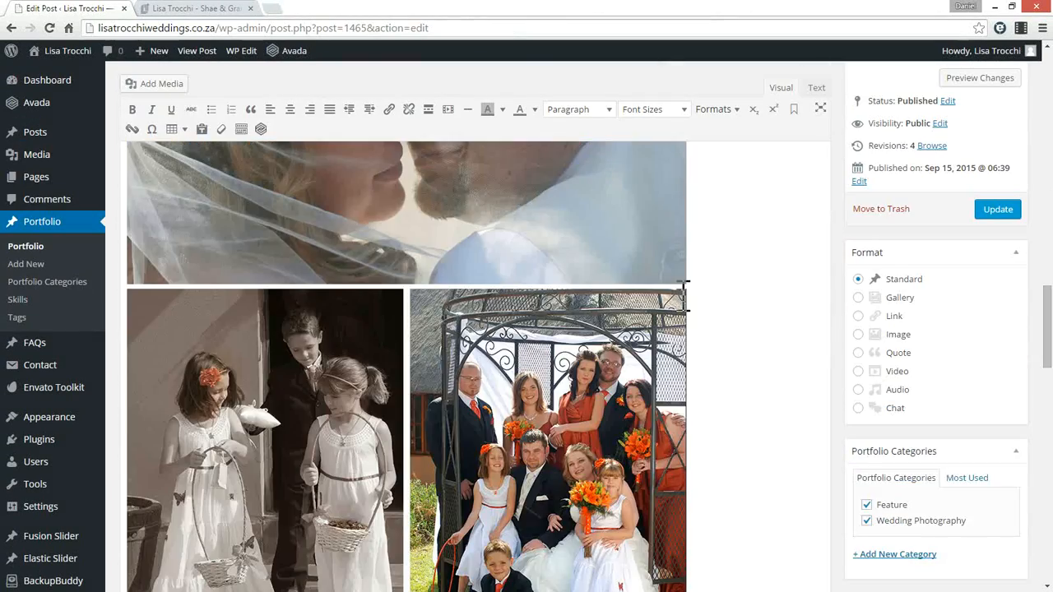
Update the post with the rearranged images and reload its live page
scroll(684, 295, "up", 10)
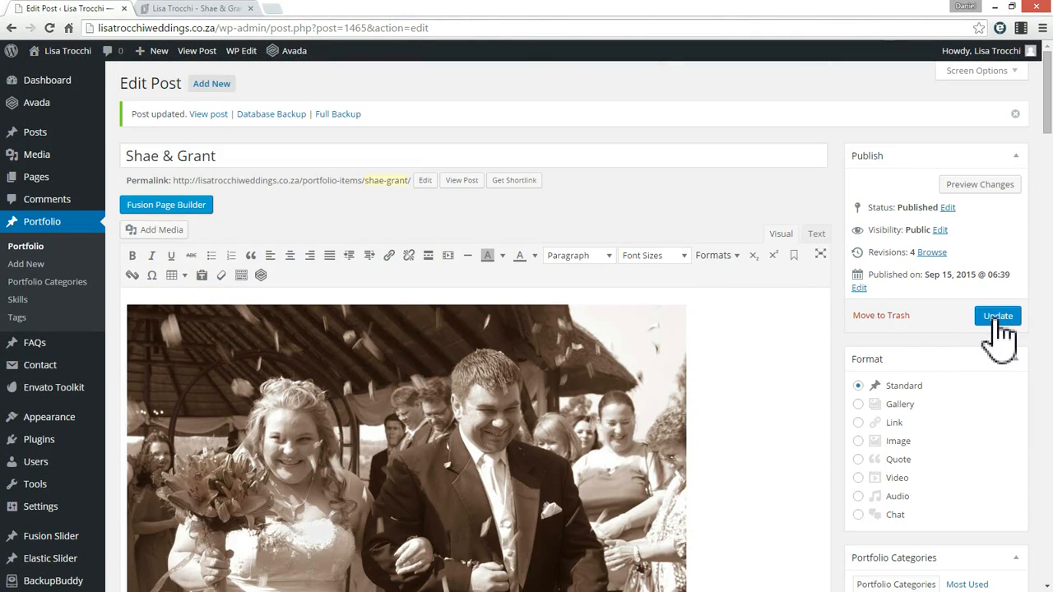
left_click(998, 319)
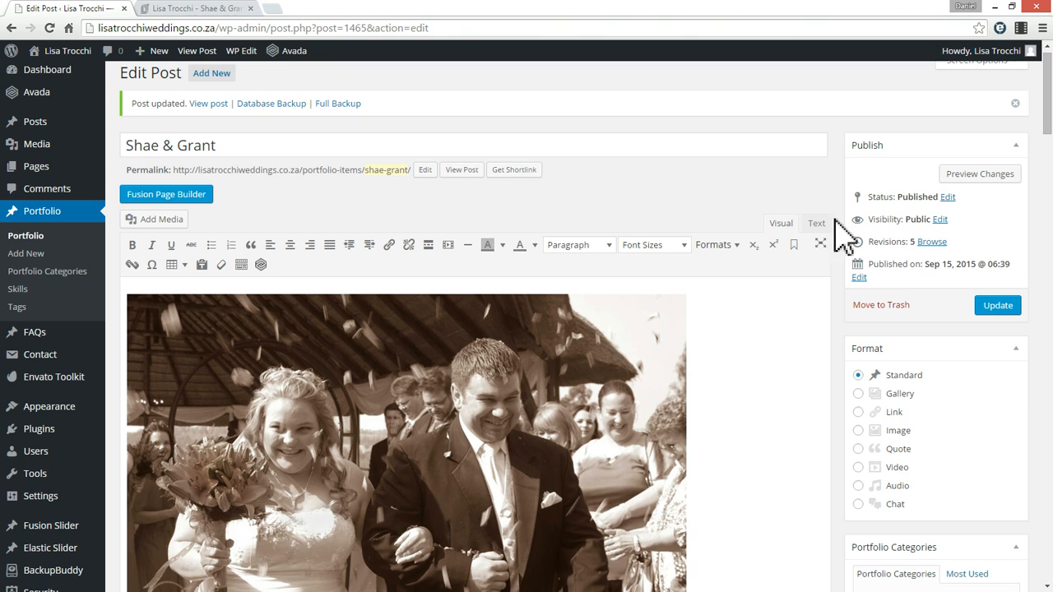
left_click(207, 7)
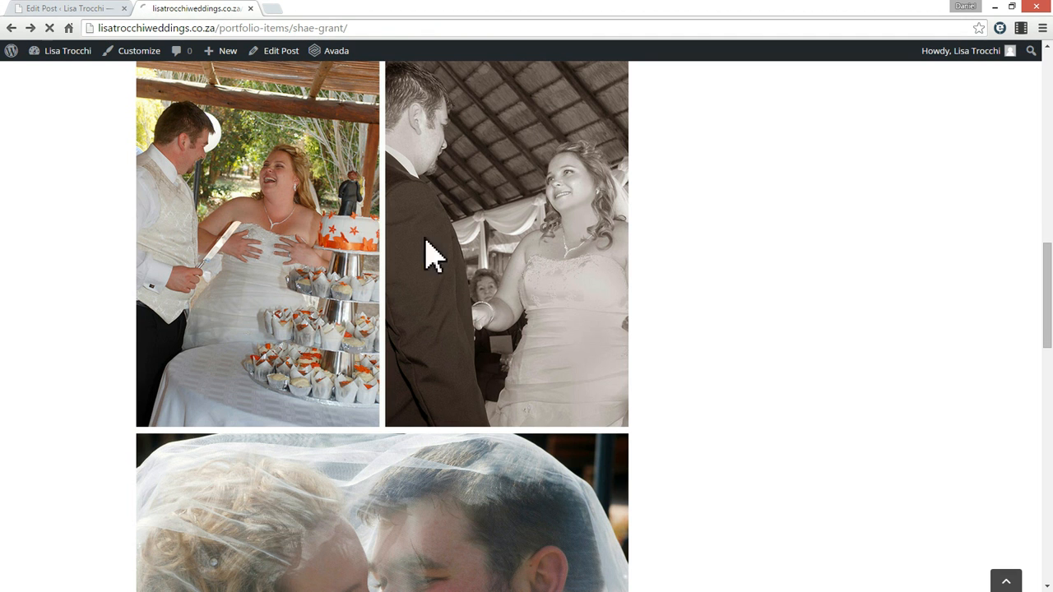
Examine the reloaded live page for the new image order and any uneven gaps between images
scroll(903, 376, "up", 15)
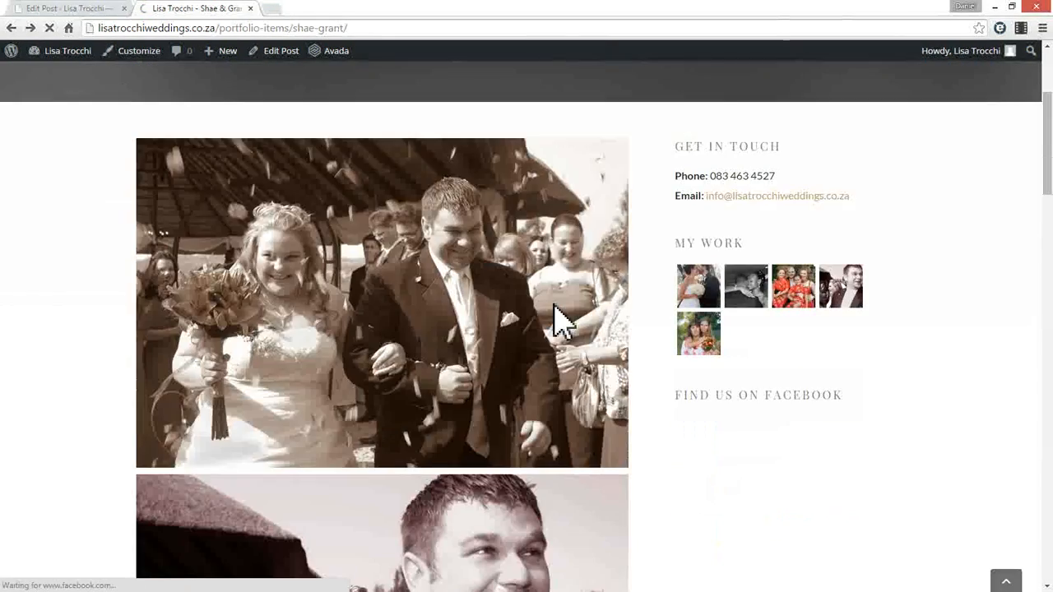
scroll(559, 321, "down", 5)
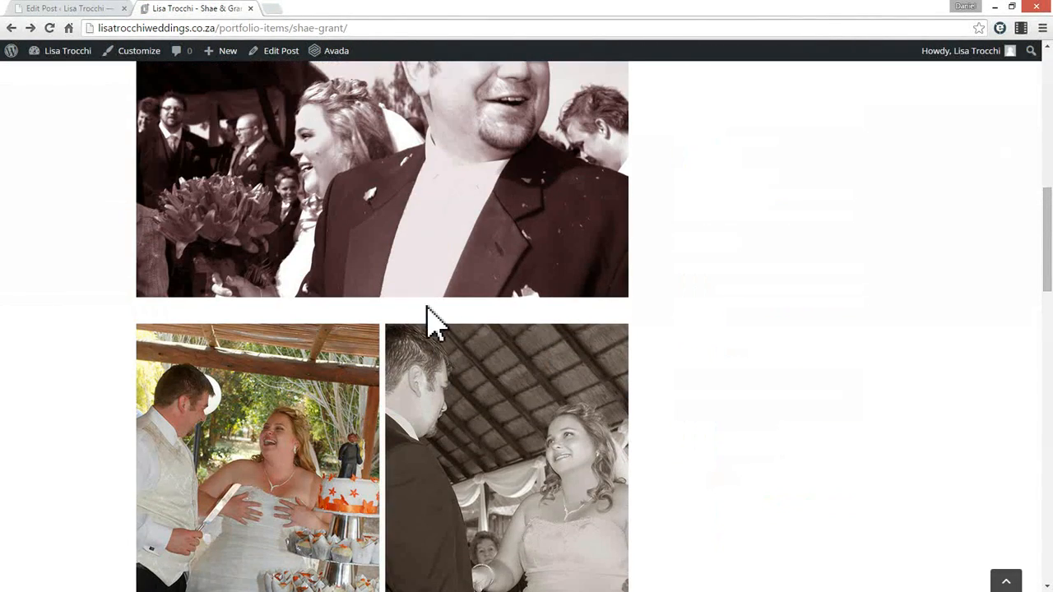
scroll(426, 315, "down", 10)
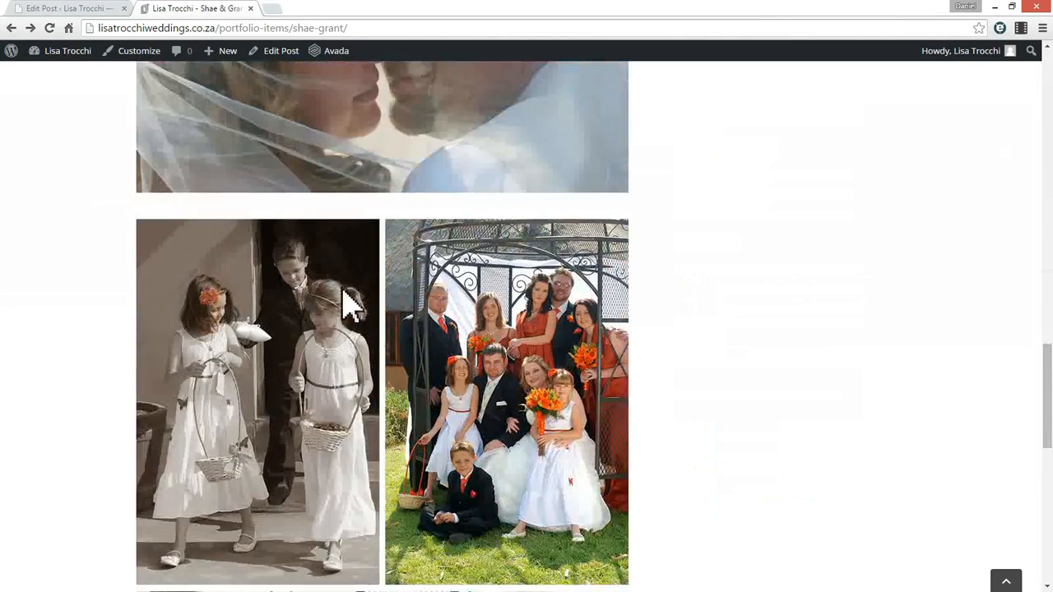
scroll(536, 304, "down", 10)
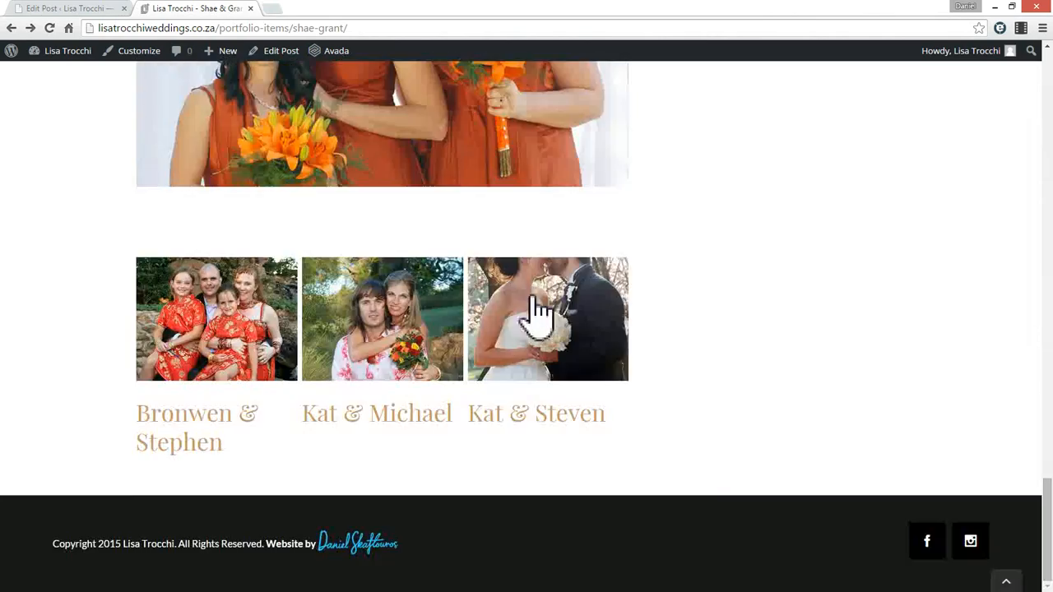
scroll(453, 287, "up", 15)
scroll(463, 287, "up", 10)
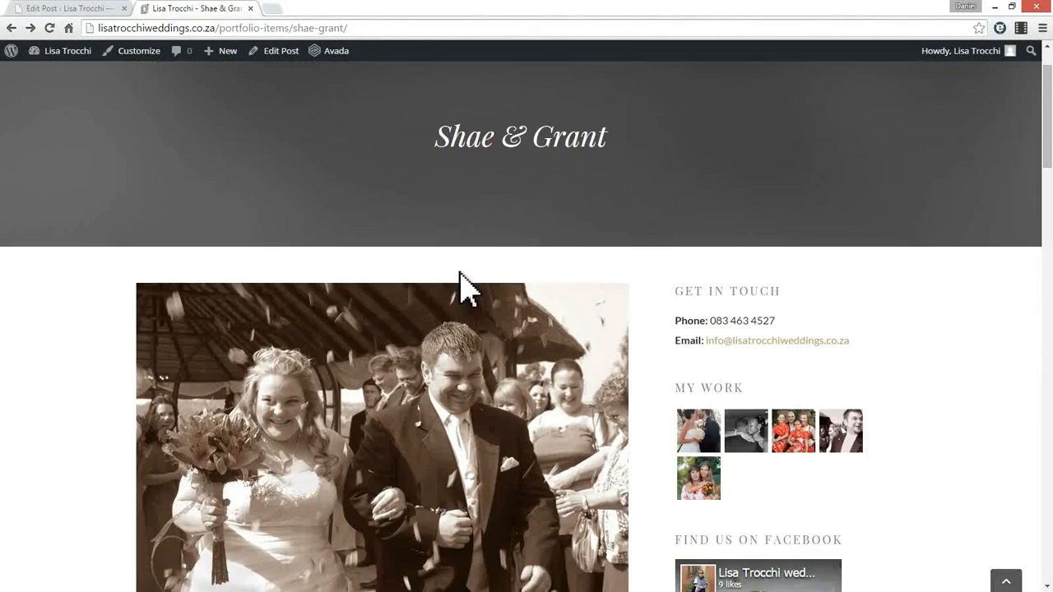
scroll(461, 290, "down", 6)
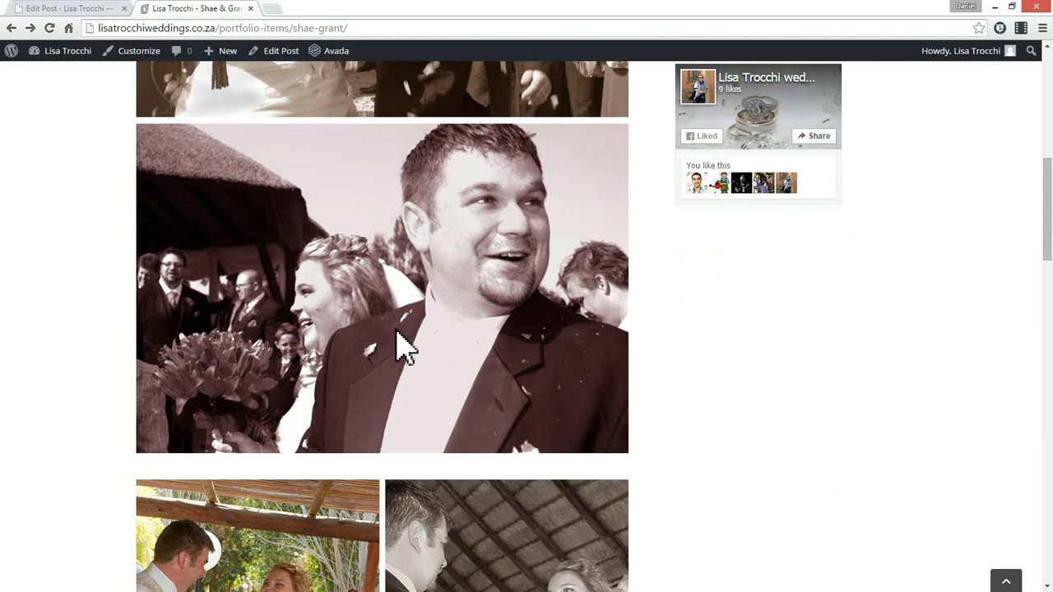
Back in the post editor, remove the extra paragraph break between the groom's photo and the cake-table collage
left_click(89, 10)
scroll(494, 395, "down", 8)
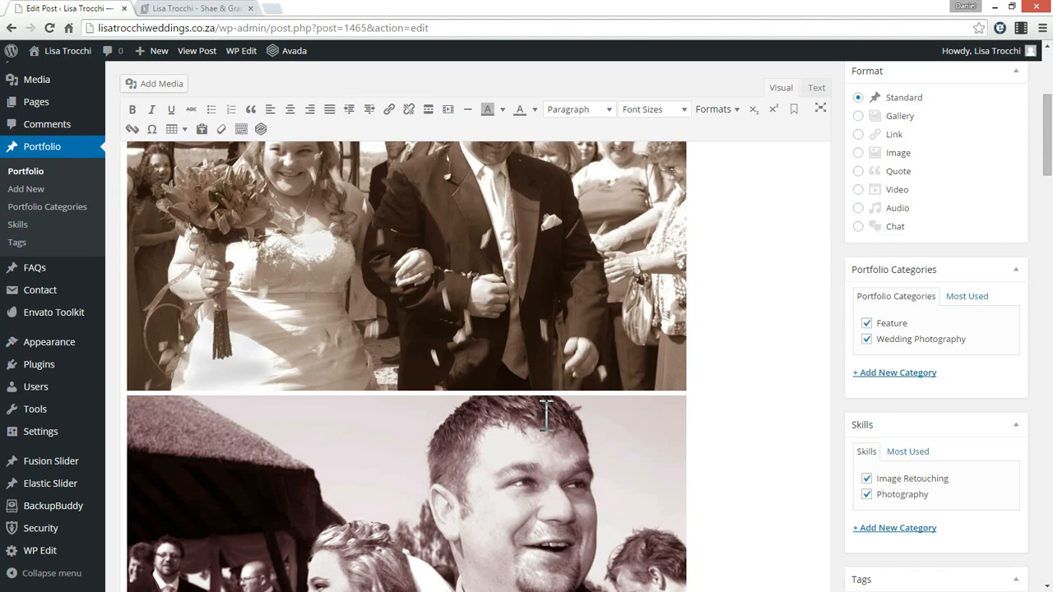
left_click(604, 344)
left_click(765, 356)
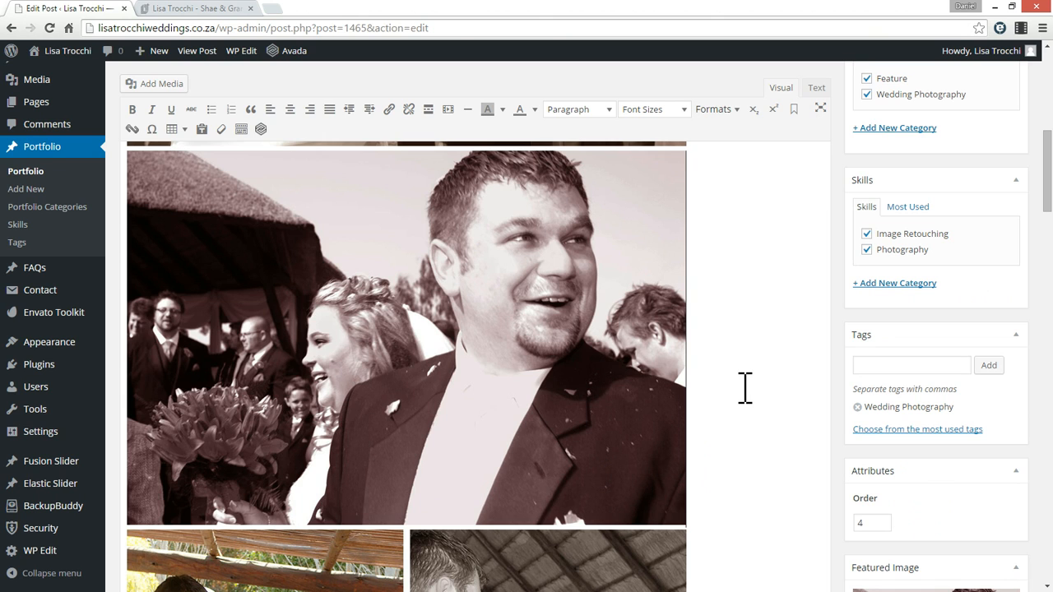
Check the gap below the veil photo on the live page and remove that extra paragraph break in the editor
scroll(745, 389, "down", 6)
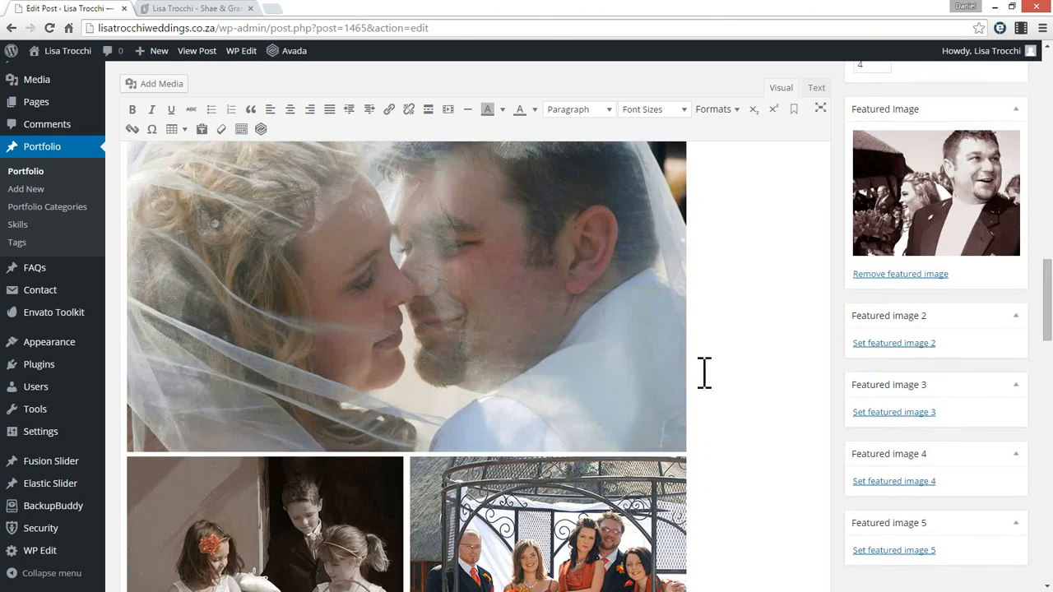
left_click(197, 10)
scroll(531, 300, "down", 6)
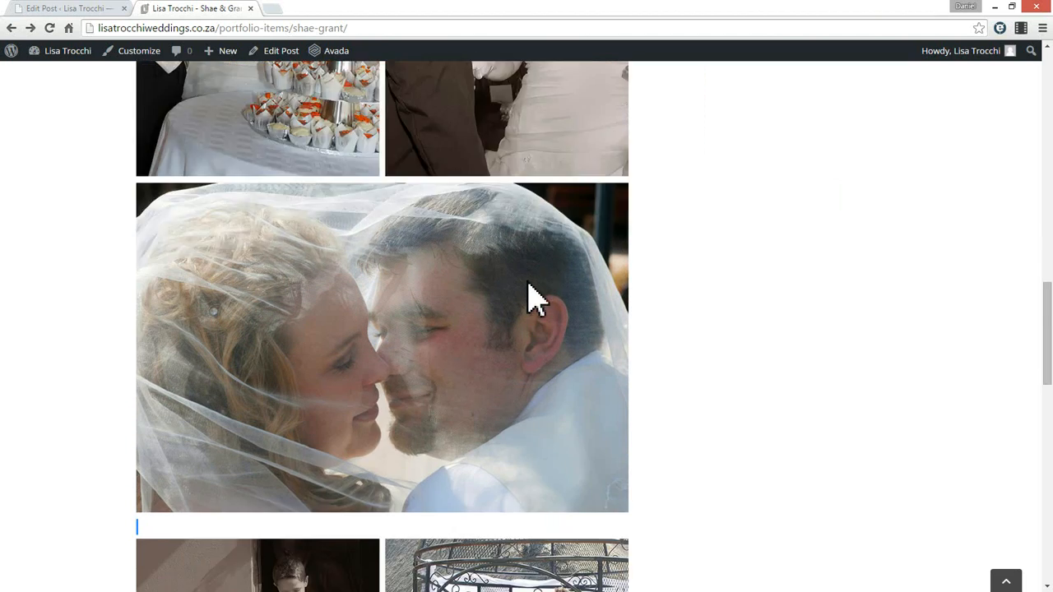
left_click(99, 10)
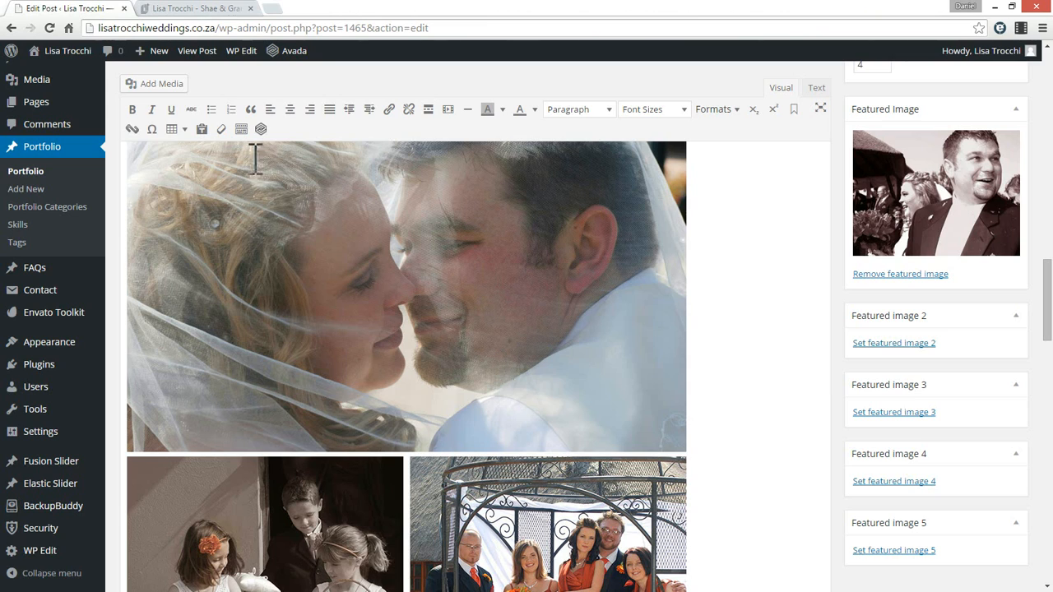
left_click(713, 313)
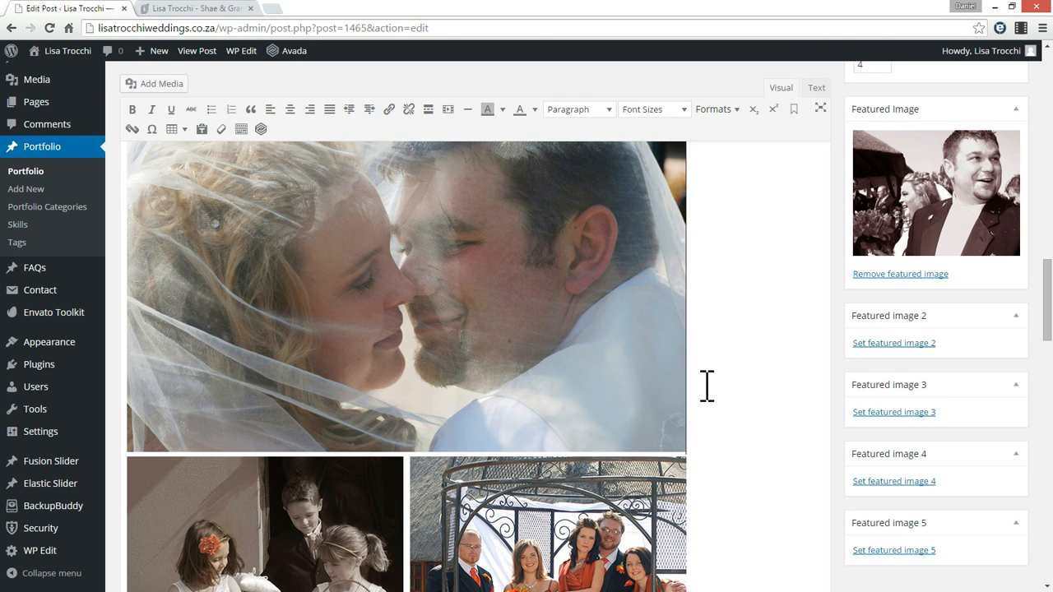
Update the post with the corrected image spacing, reload its live page and check it from the veil photo upward
scroll(971, 388, "up", 10)
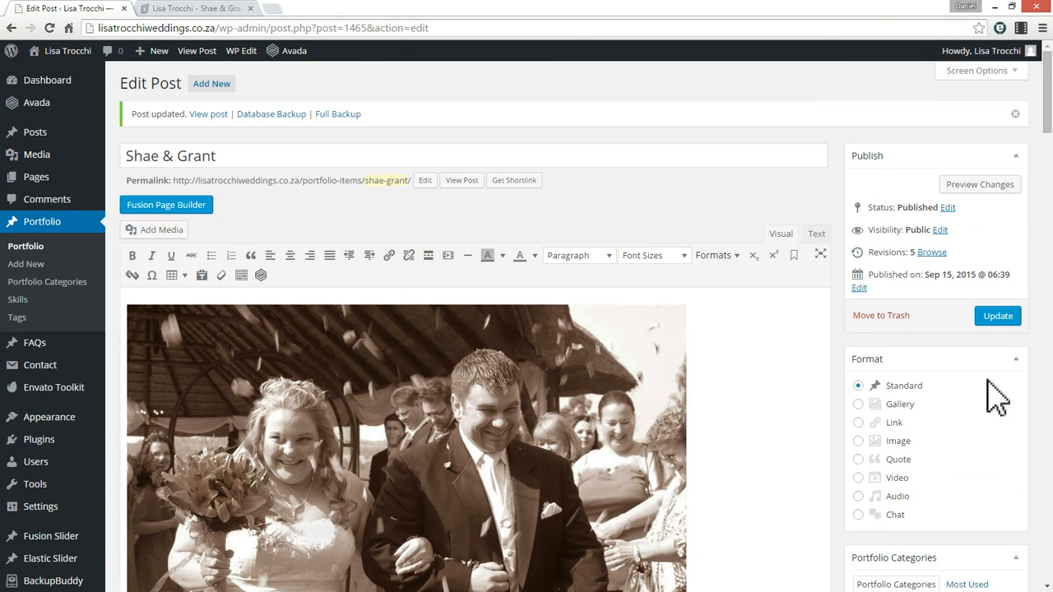
left_click(997, 318)
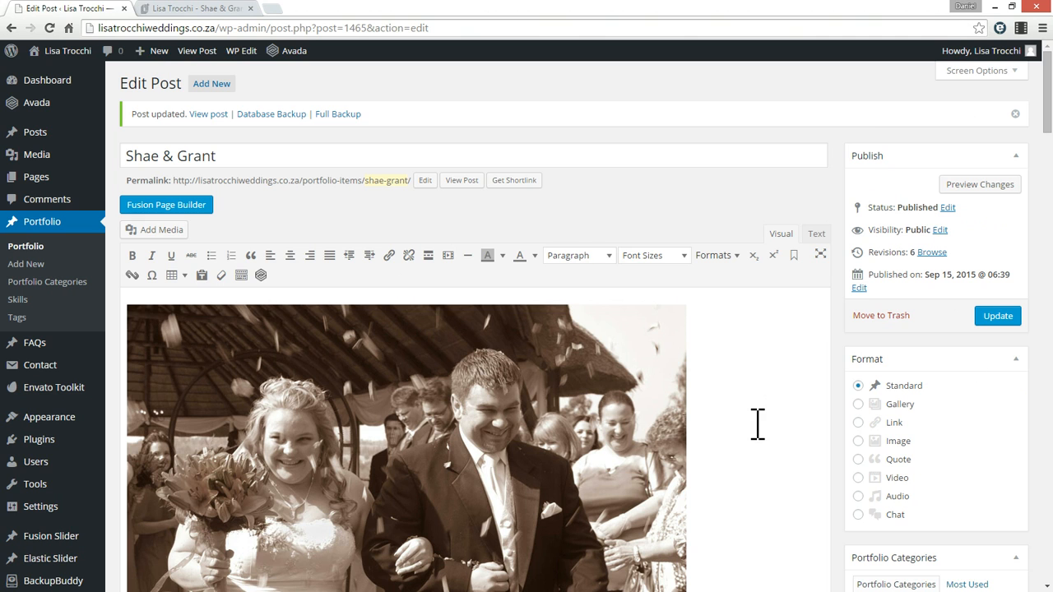
left_click(173, 13)
key("F5")
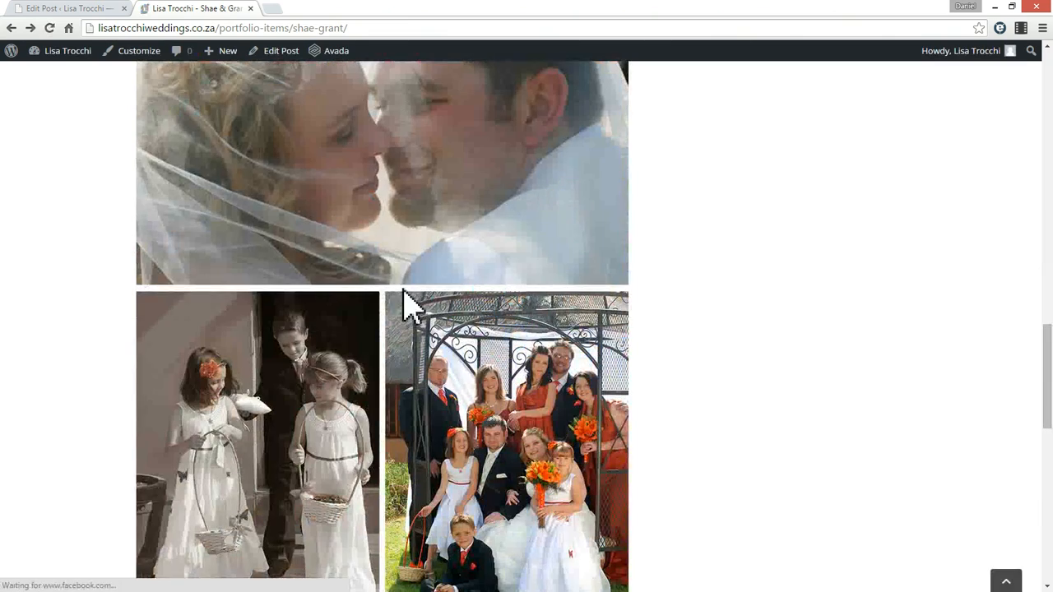
scroll(473, 291, "up", 15)
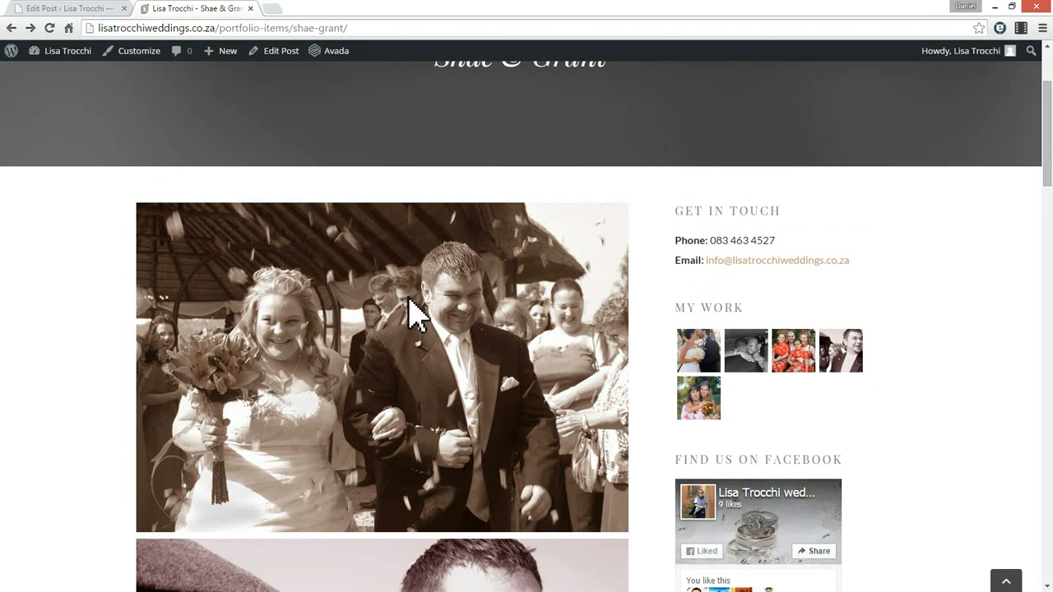
Review the live page down to its related projects, then look at the post's featured image in the editor
scroll(411, 313, "up", 1)
scroll(535, 353, "up", 2)
scroll(752, 452, "down", 8)
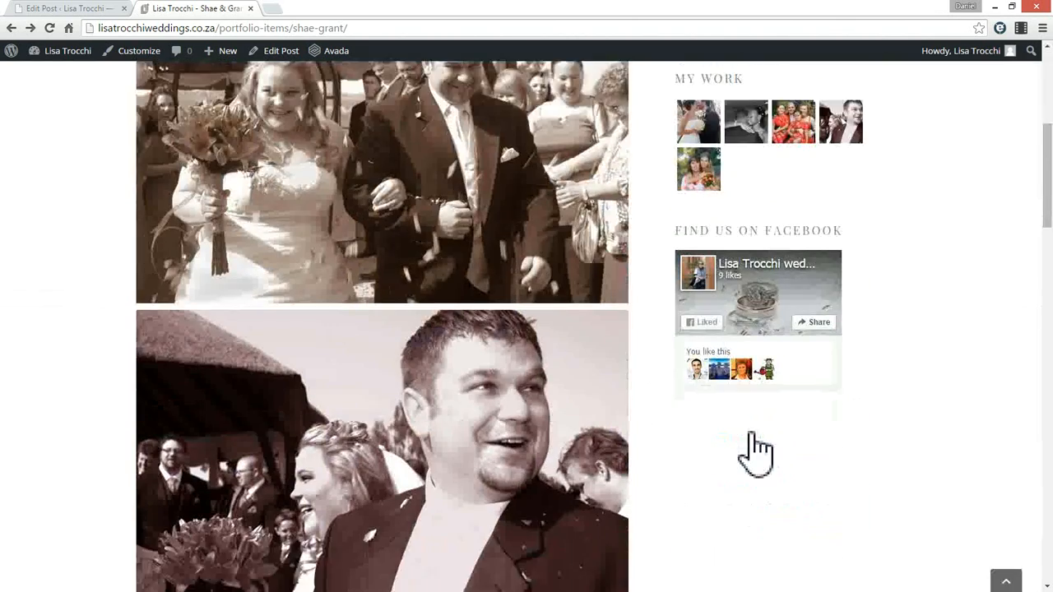
scroll(751, 451, "down", 15)
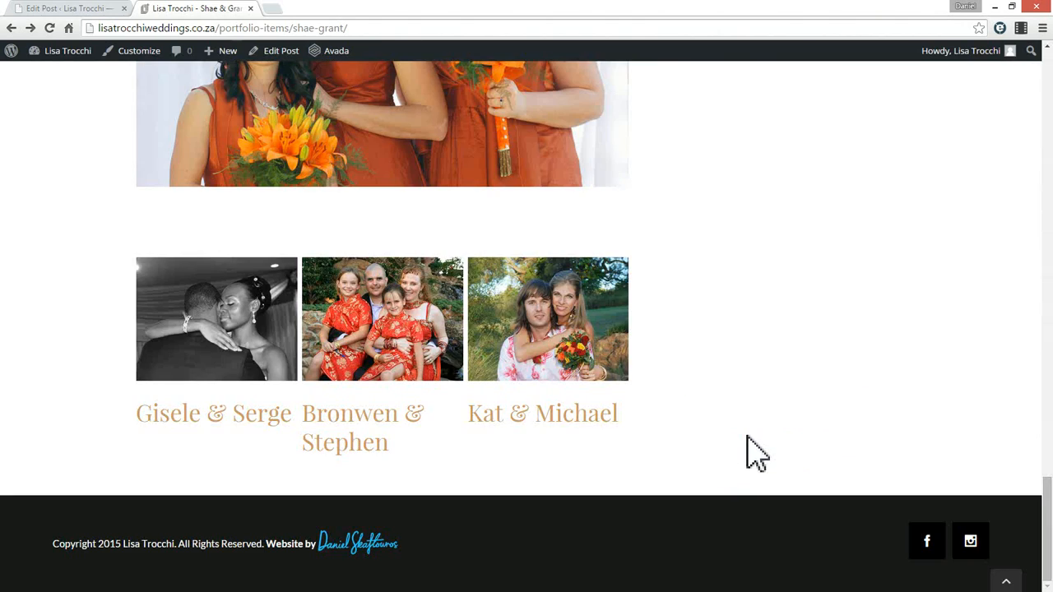
left_click(72, 10)
scroll(798, 402, "down", 8)
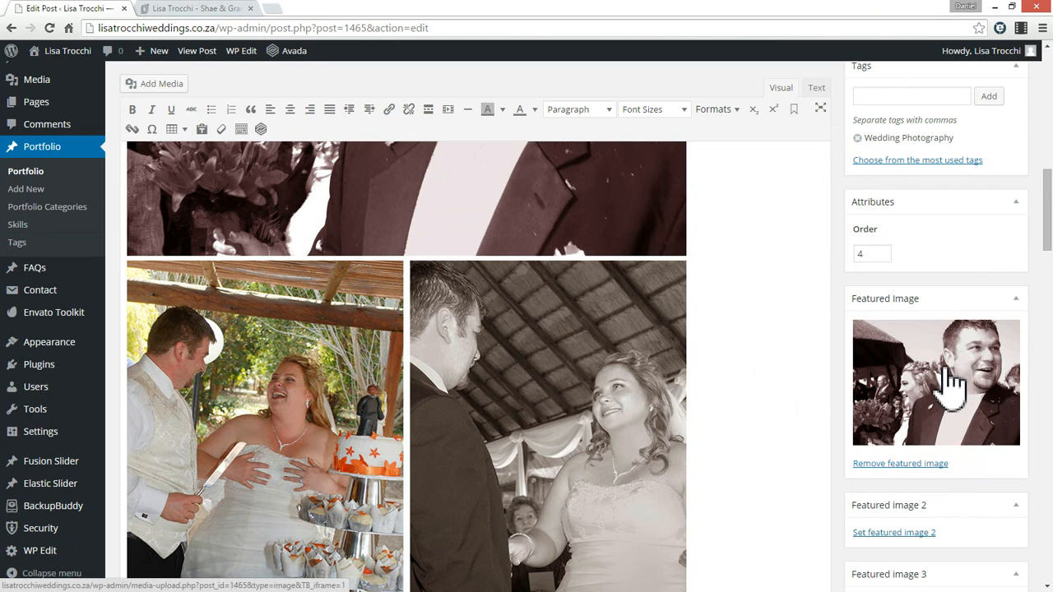
Open the site's home page from the live page and look for this wedding's featured image in the portfolio grid
left_click(181, 9)
scroll(210, 260, "up", 15)
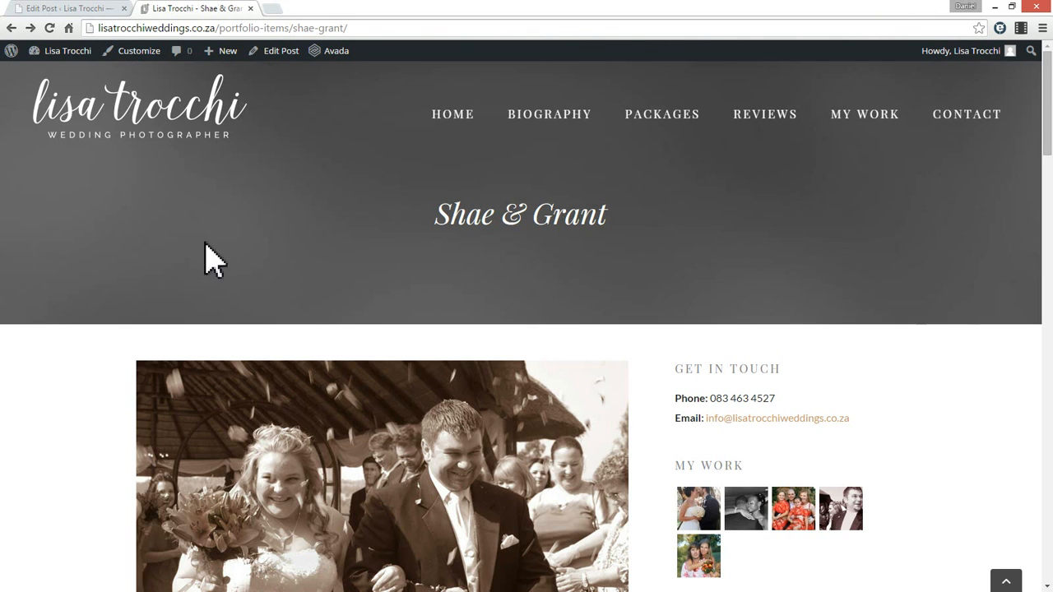
left_click(451, 120)
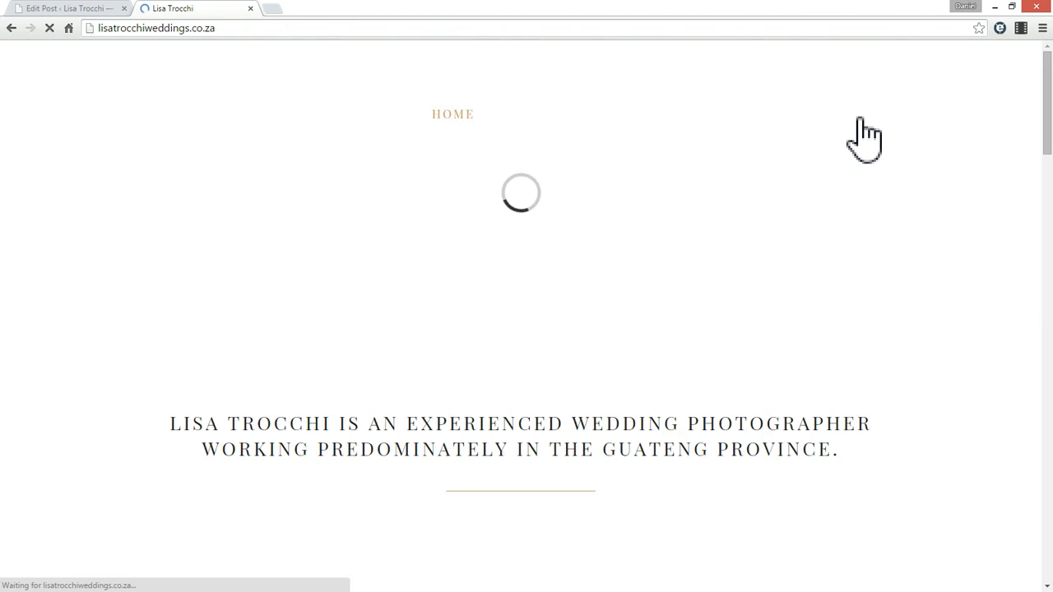
scroll(339, 387, "down", 4)
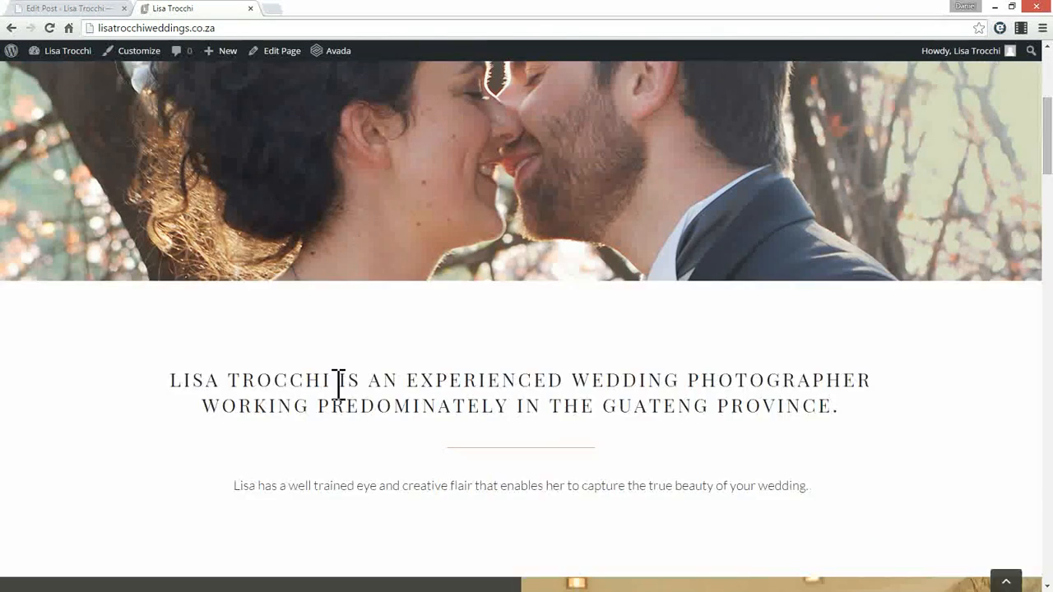
scroll(339, 387, "down", 12)
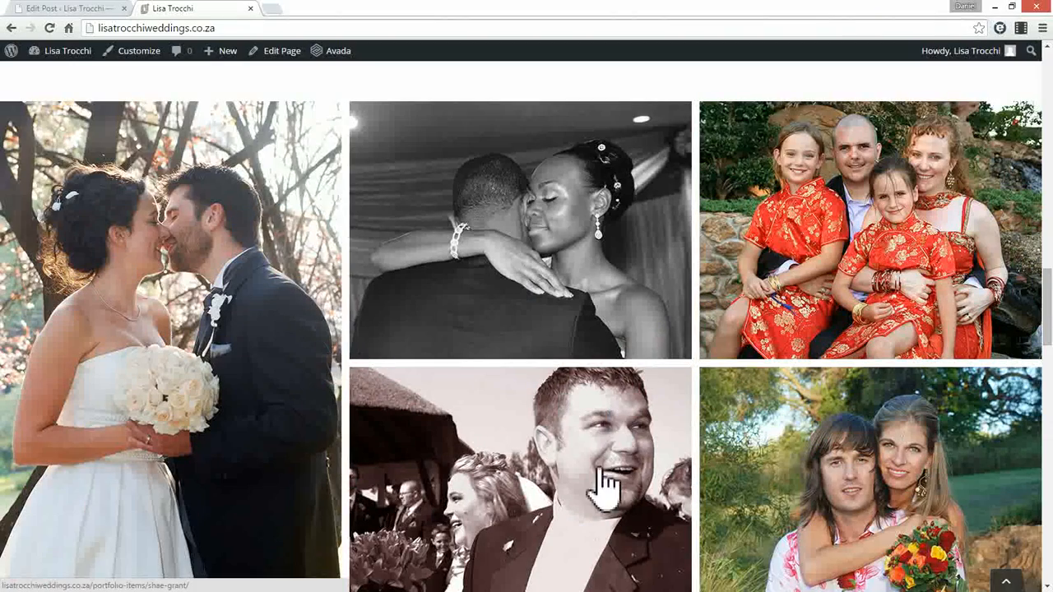
scroll(543, 428, "down", 3)
scroll(659, 419, "up", 18)
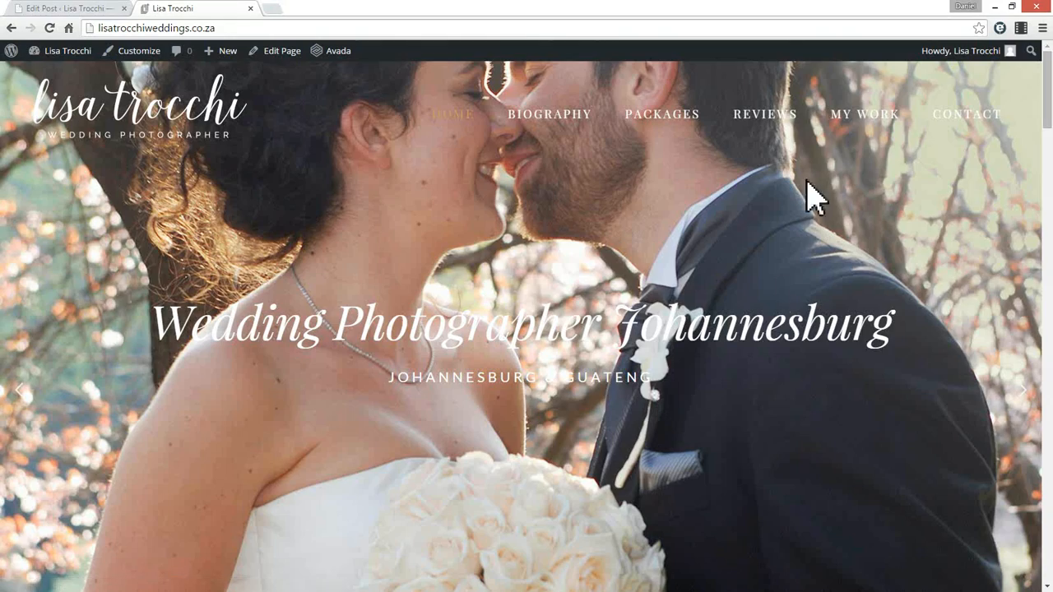
Check the featured images on the My Work page, open the kissing couple's portfolio item and view its related projects
left_click(849, 125)
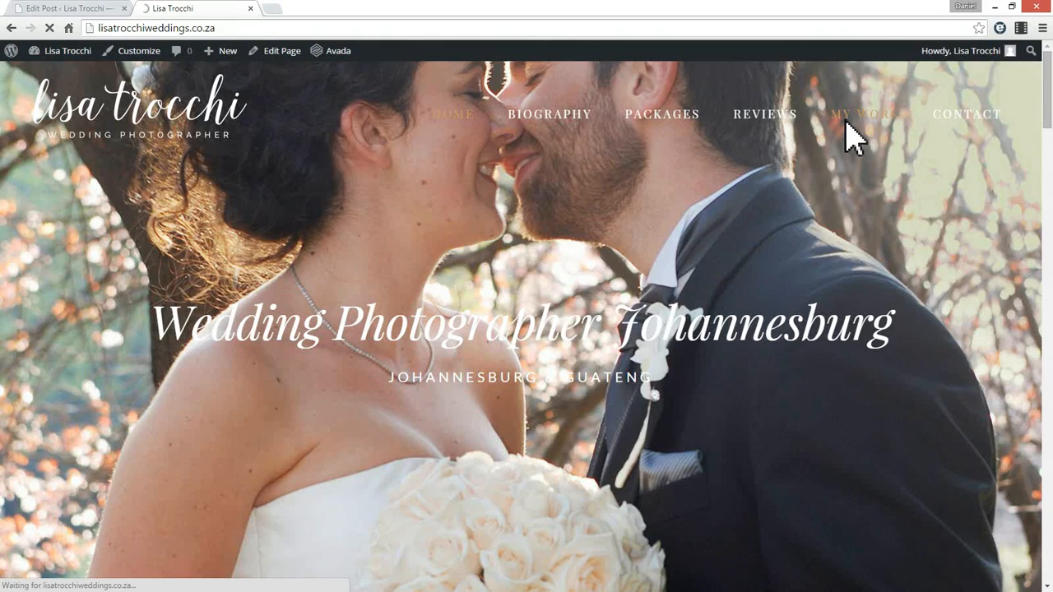
scroll(567, 430, "down", 3)
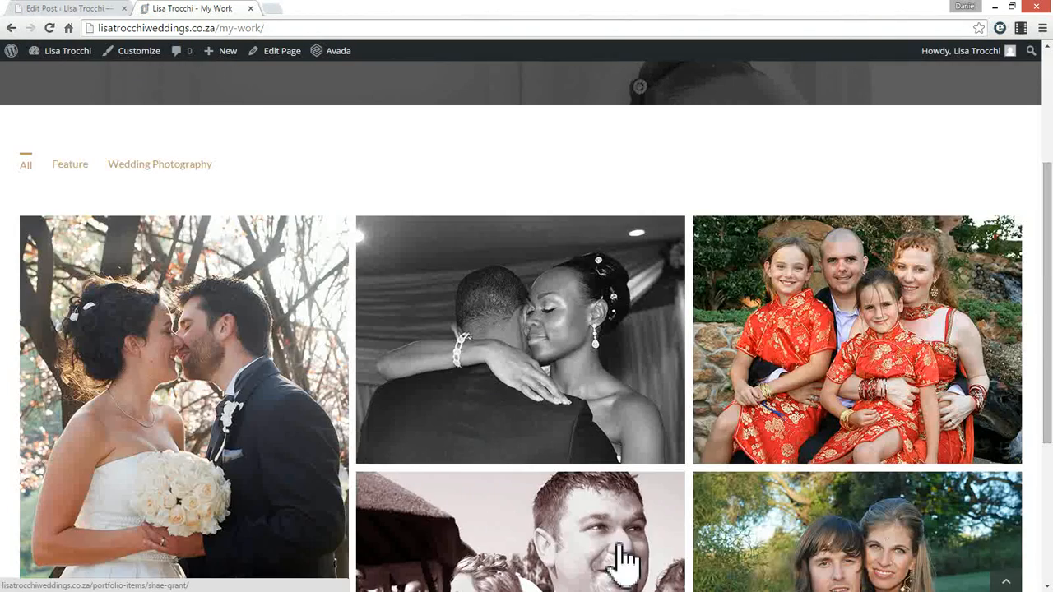
scroll(623, 563, "down", 2)
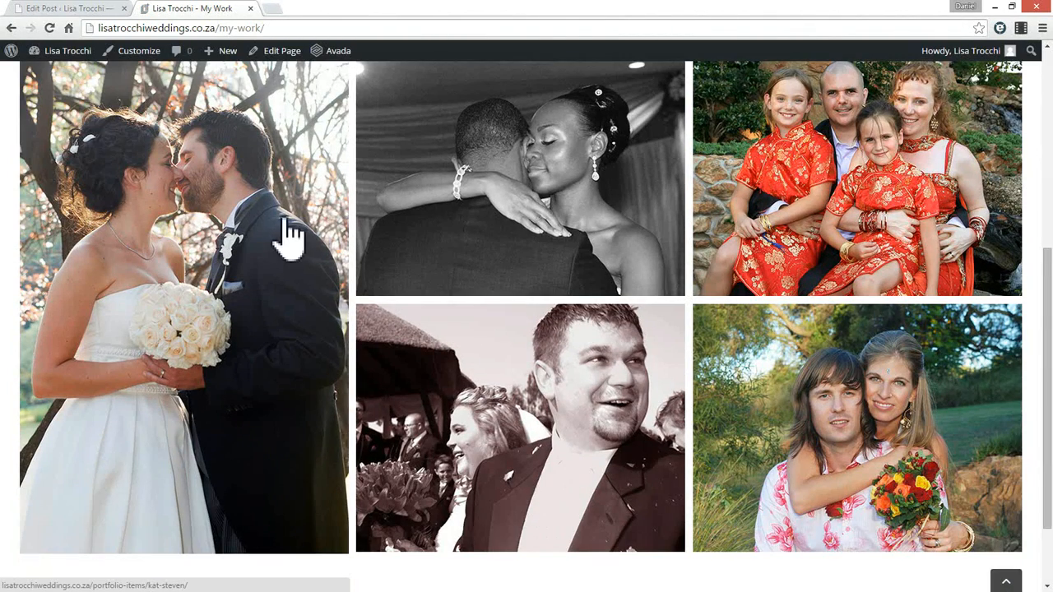
left_click(256, 235)
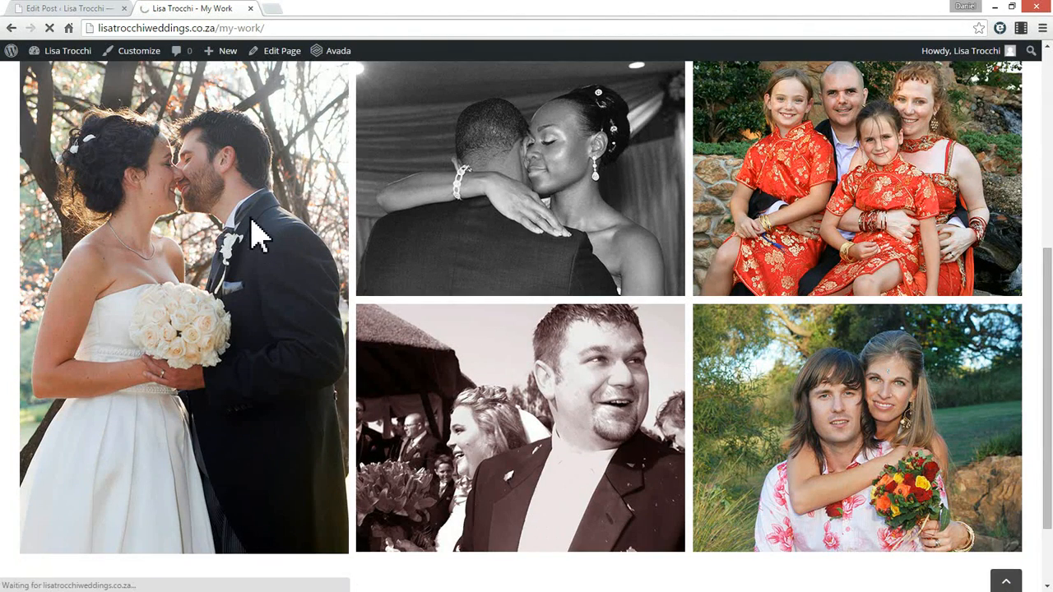
scroll(578, 505, "down", 15)
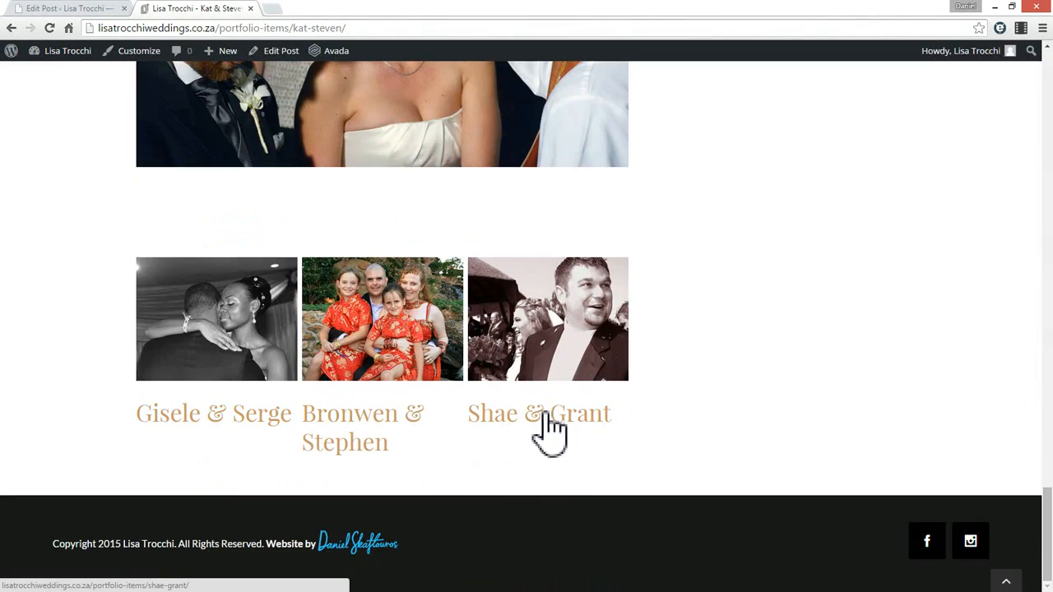
Back in the post editor, review the featured image and the additional slots for featured images 2 to 5
left_click(73, 7)
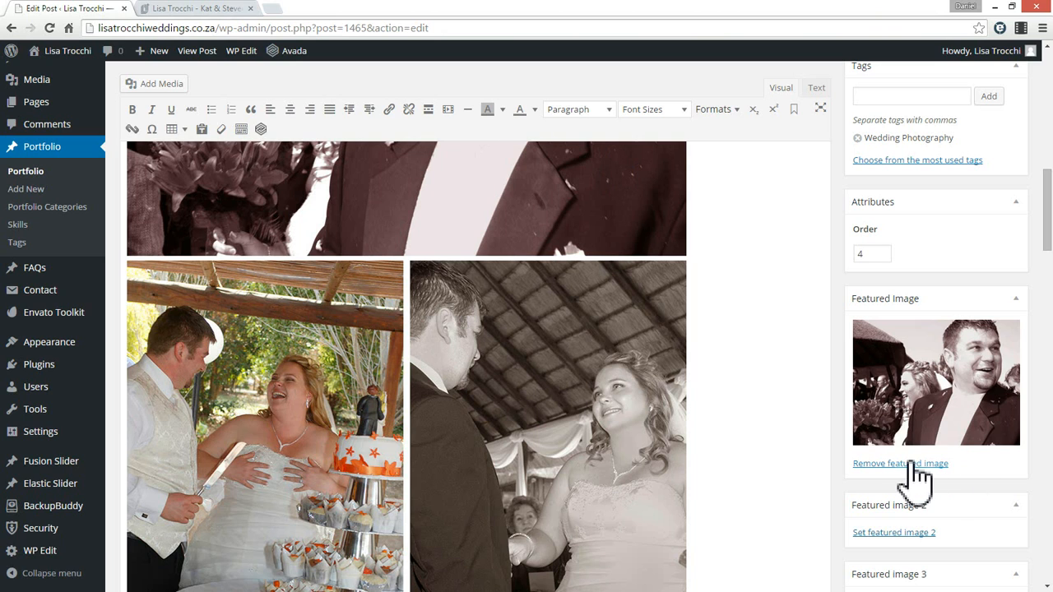
scroll(946, 541, "down", 2)
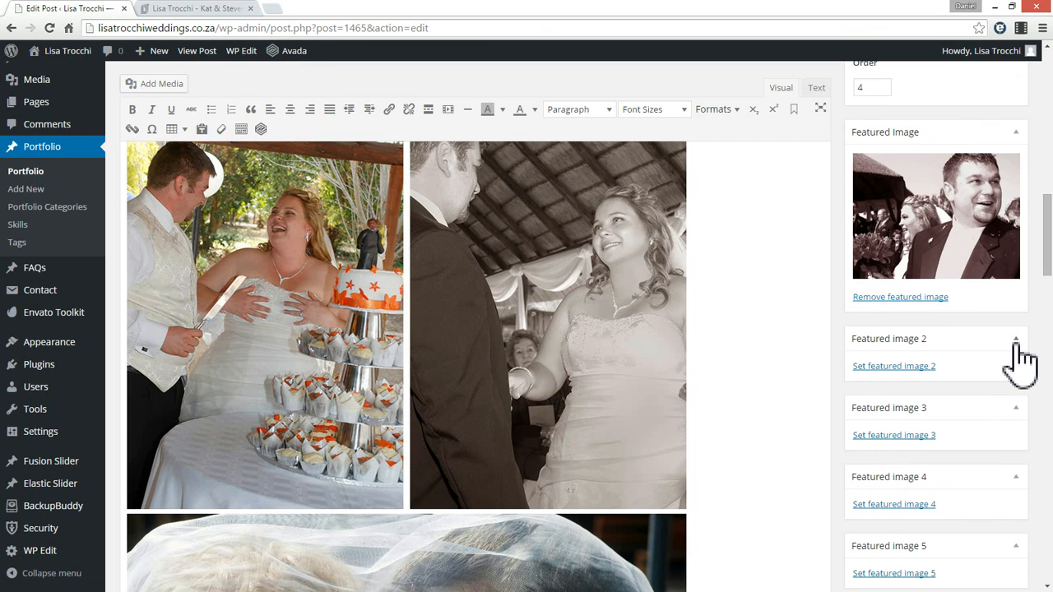
scroll(971, 428, "down", 1)
scroll(994, 472, "up", 2)
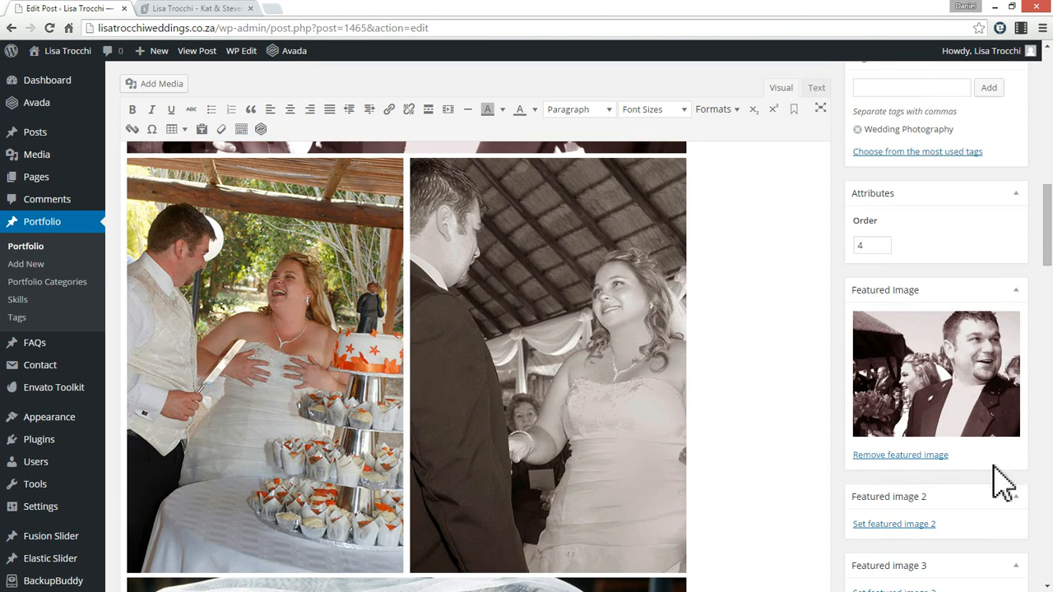
scroll(983, 498, "down", 1)
scroll(973, 492, "down", 2)
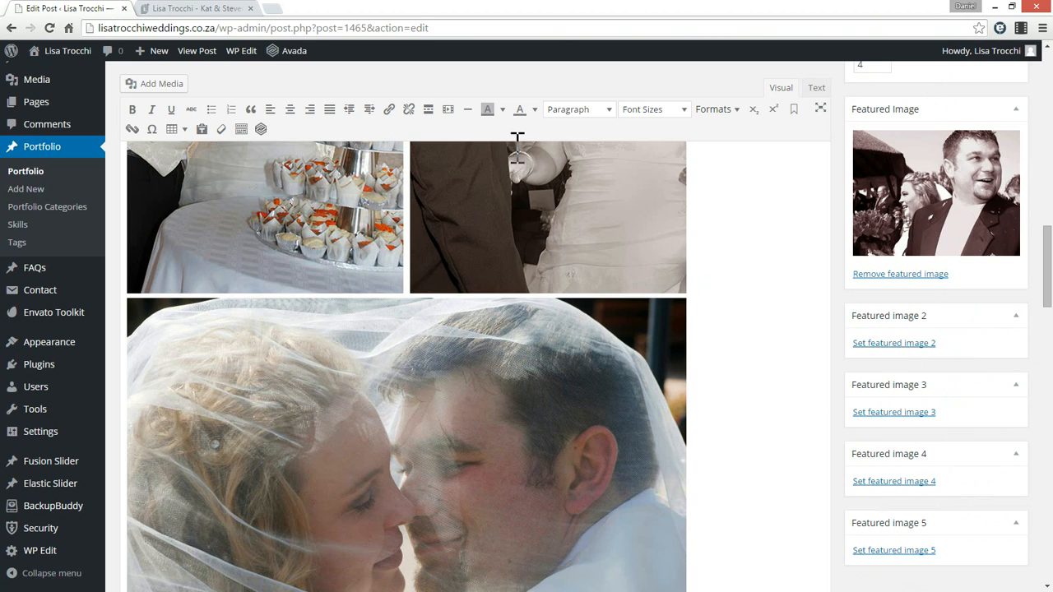
Browse the kissing couple's live page to its related projects, open the groom-photo project and check the top of its page
left_click(219, 16)
scroll(548, 387, "up", 15)
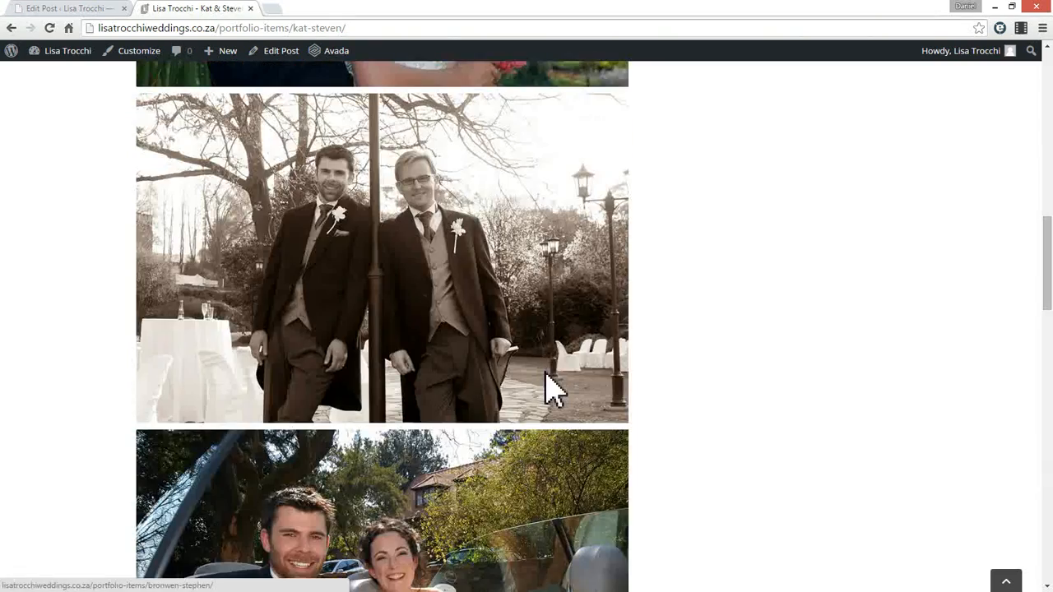
scroll(378, 264, "up", 3)
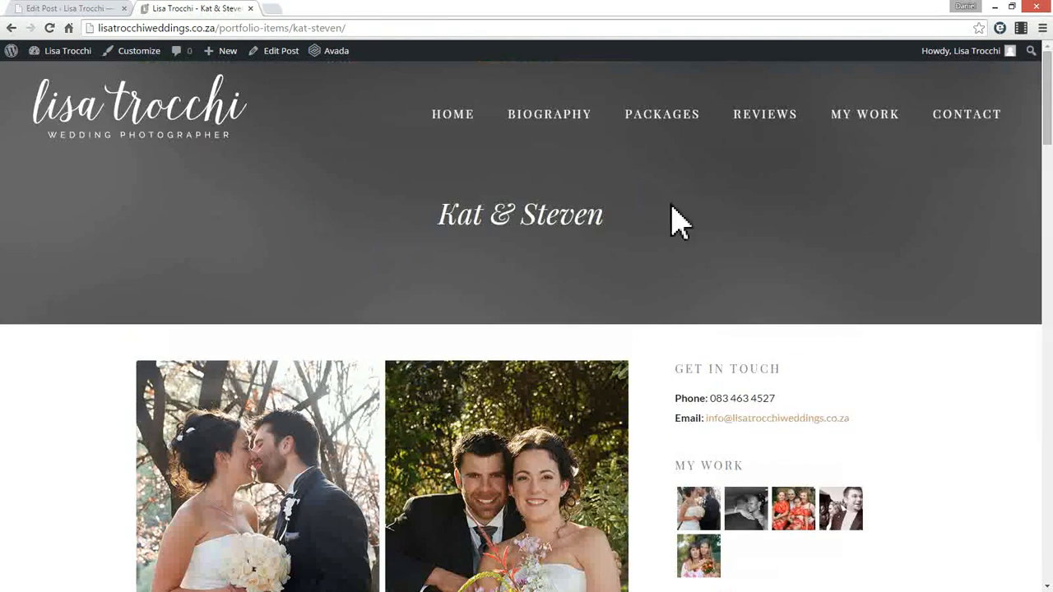
scroll(704, 420, "down", 8)
scroll(705, 430, "down", 10)
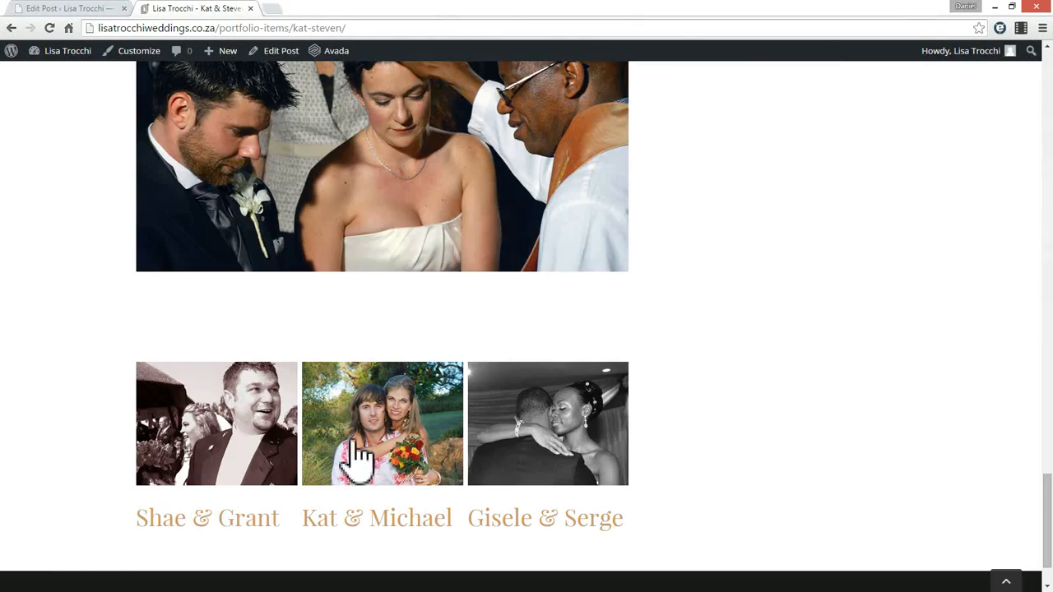
left_click(234, 428)
left_click(66, 9)
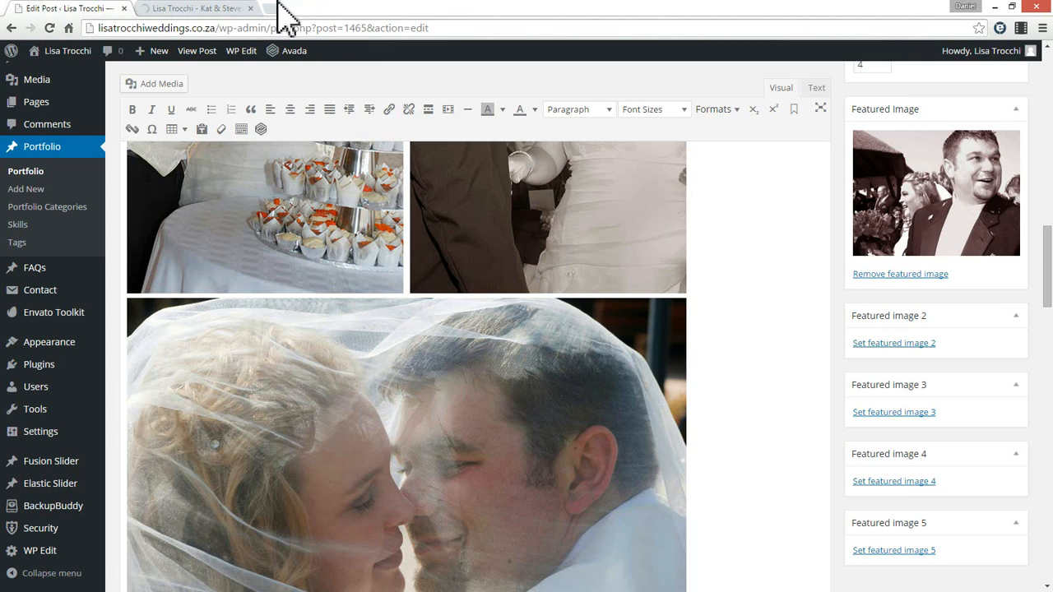
left_click(242, 10)
scroll(497, 333, "down", 4)
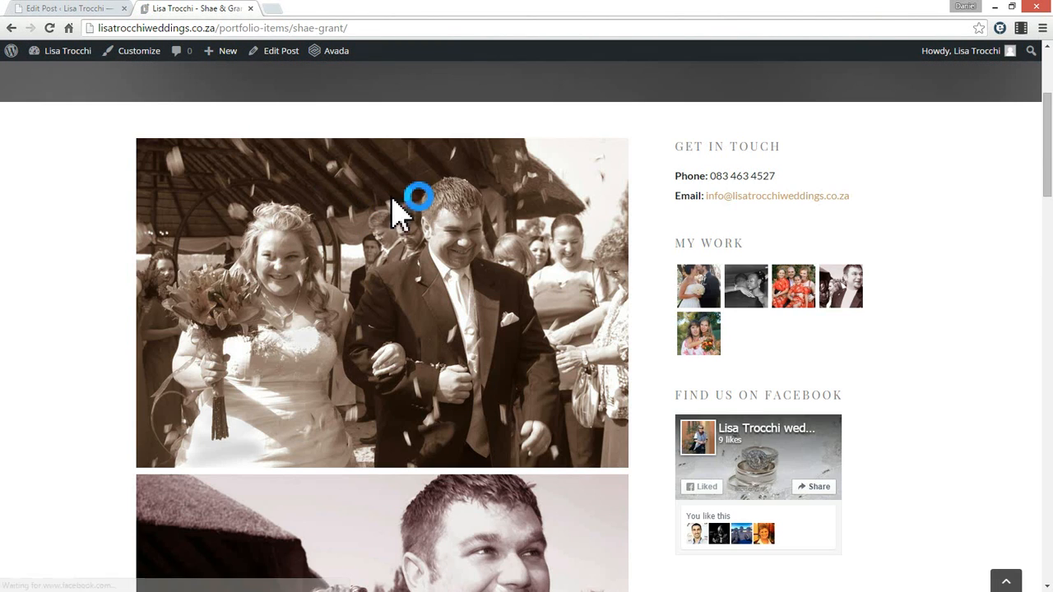
scroll(354, 206, "up", 3)
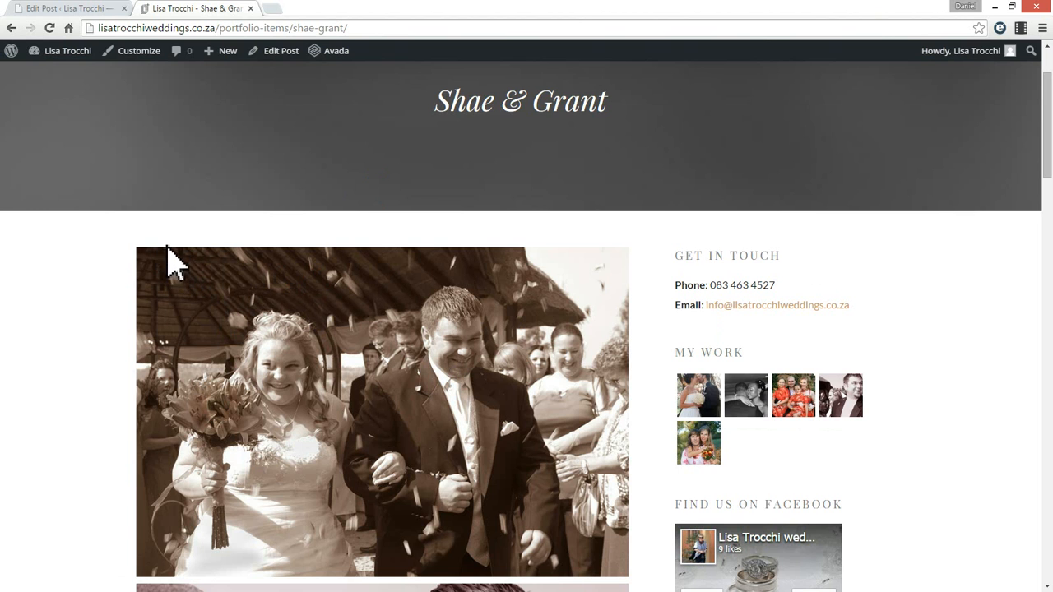
In the post editor, add a "Venue:" line above the first photo
left_click(82, 13)
scroll(403, 315, "up", 5)
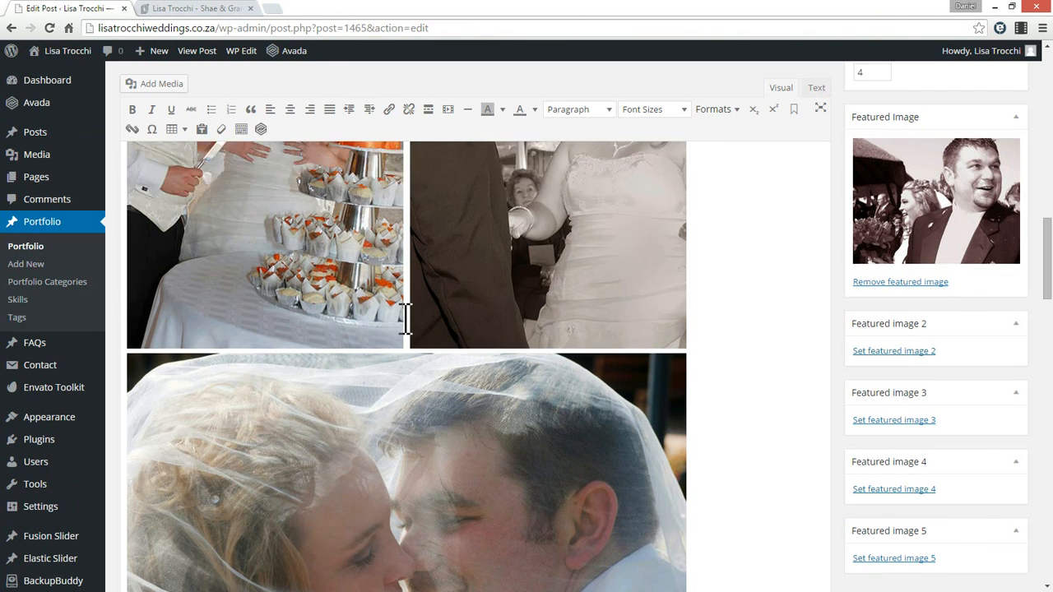
scroll(522, 378, "up", 2)
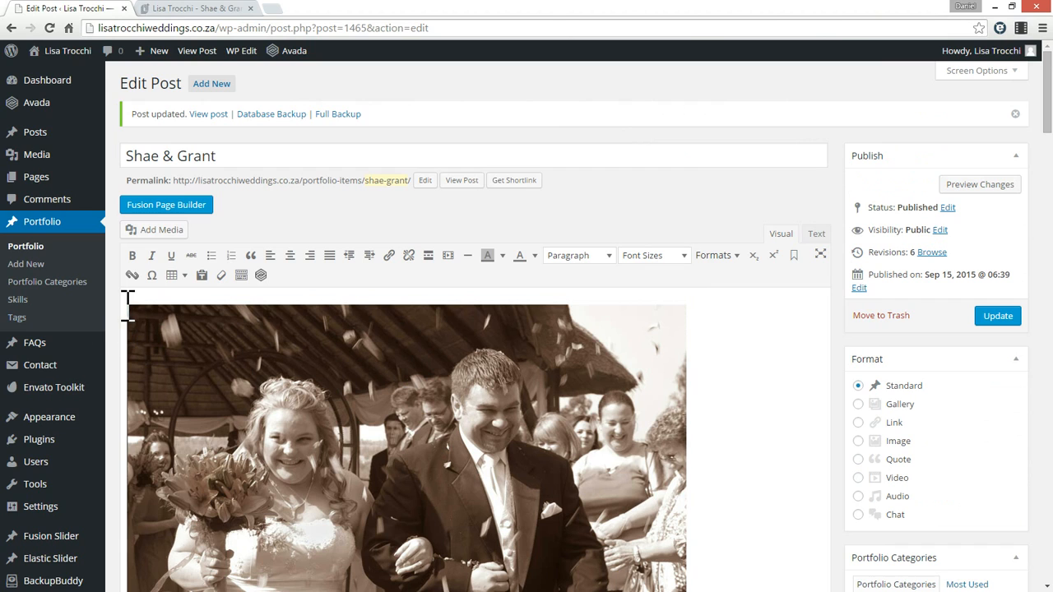
scroll(353, 358, "down", 1)
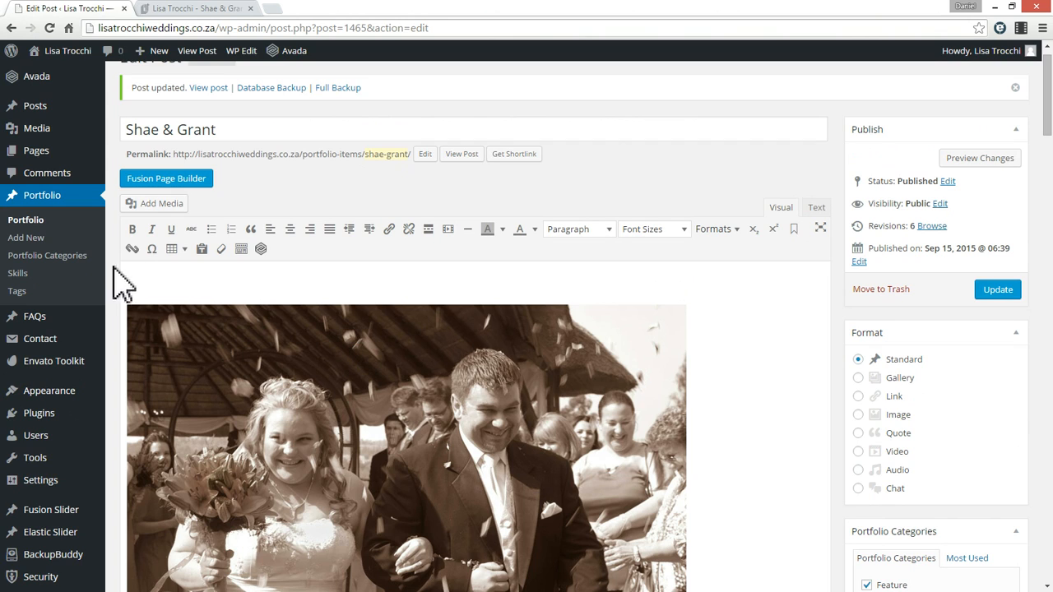
left_click_drag(146, 284, 170, 286)
left_click(140, 284)
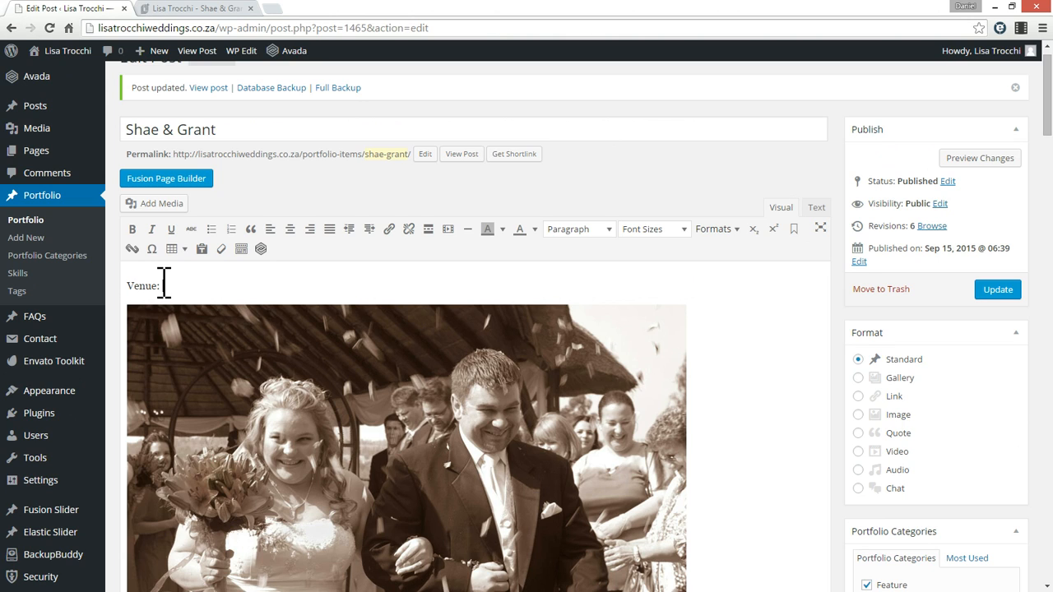
type("Venue:")
Complete the text above the photo as "Venue: Crawford Wedding Center", "Camera: Nikon 2100" and "Package: Gold", separated by single line breaks
key("Return")
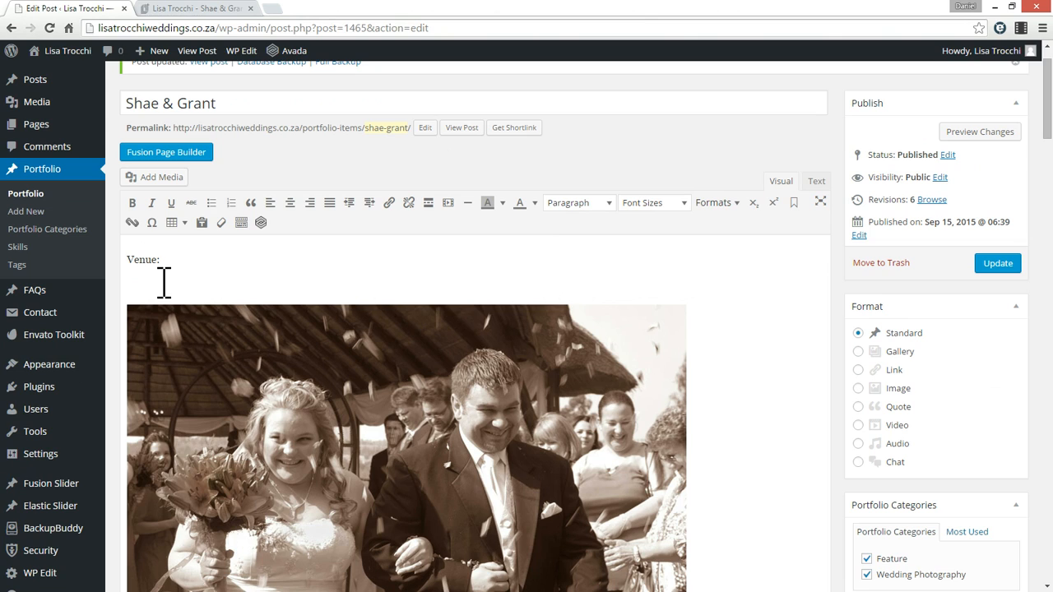
key("BackSpace")
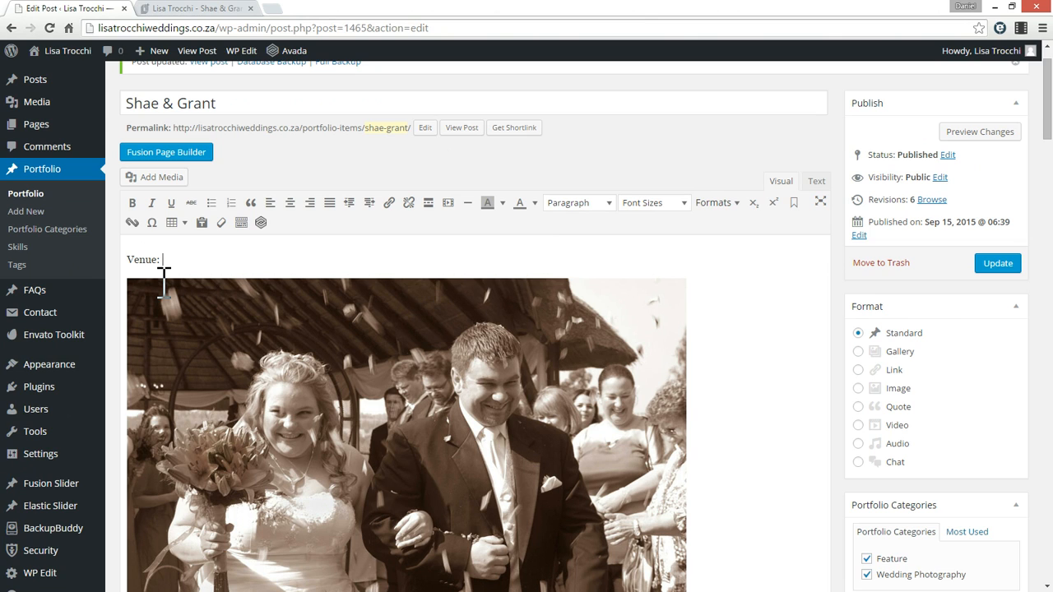
key("Return")
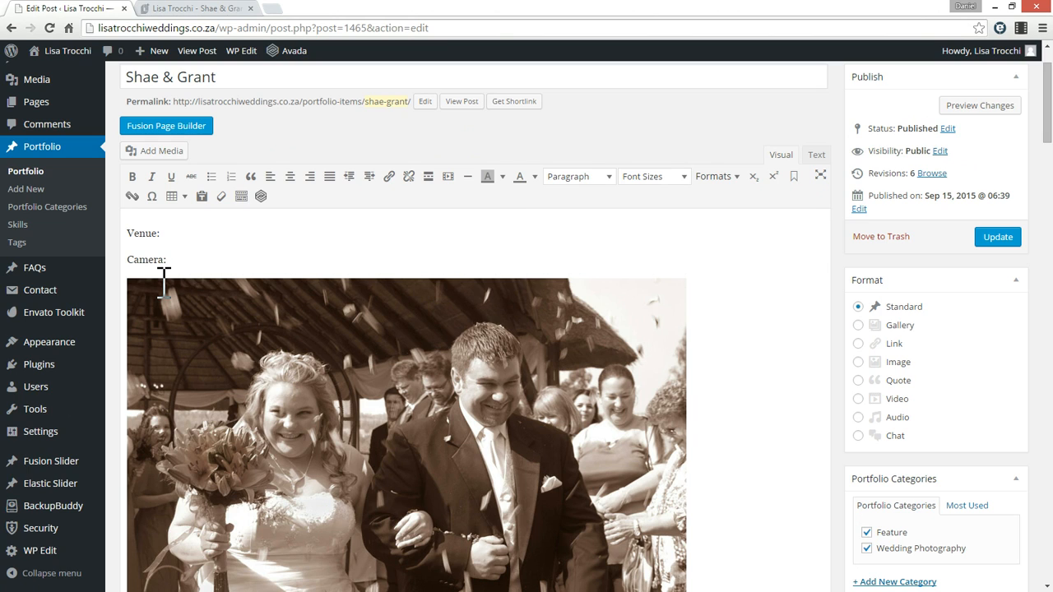
key("Return")
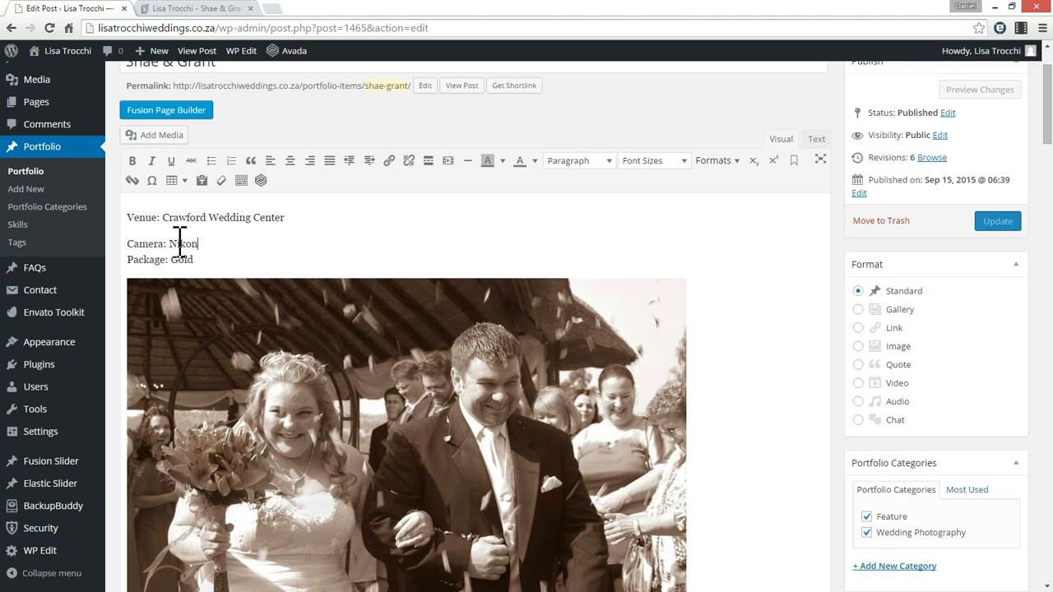
type("100")
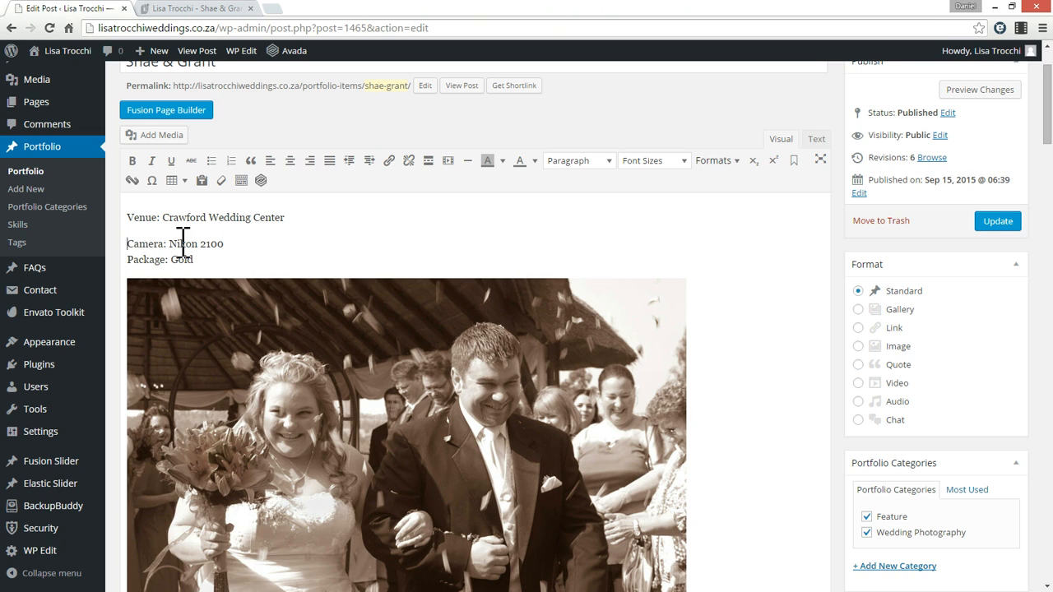
key("BackSpace")
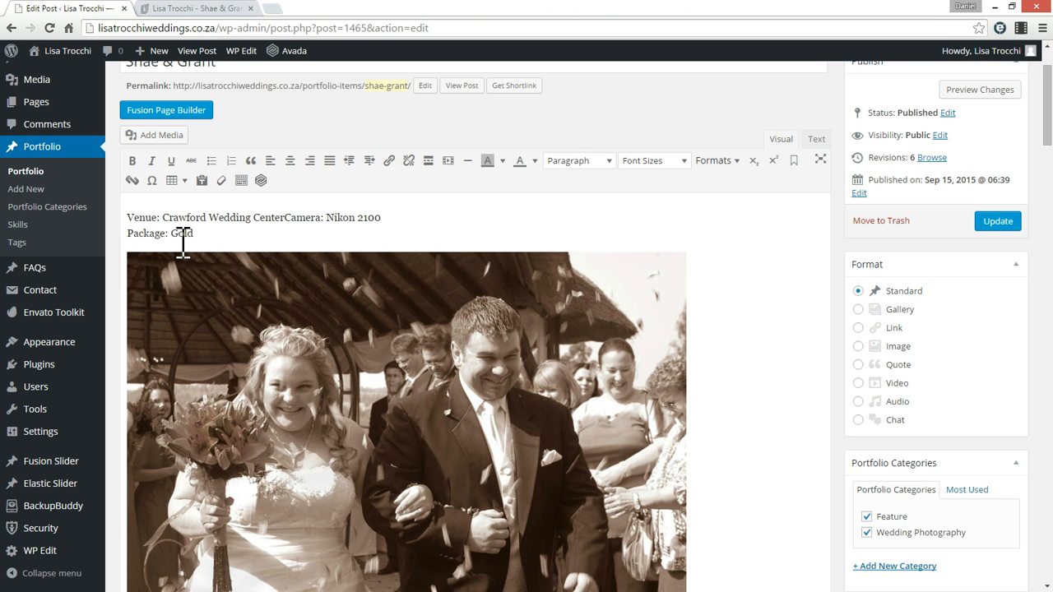
key("shift+Return")
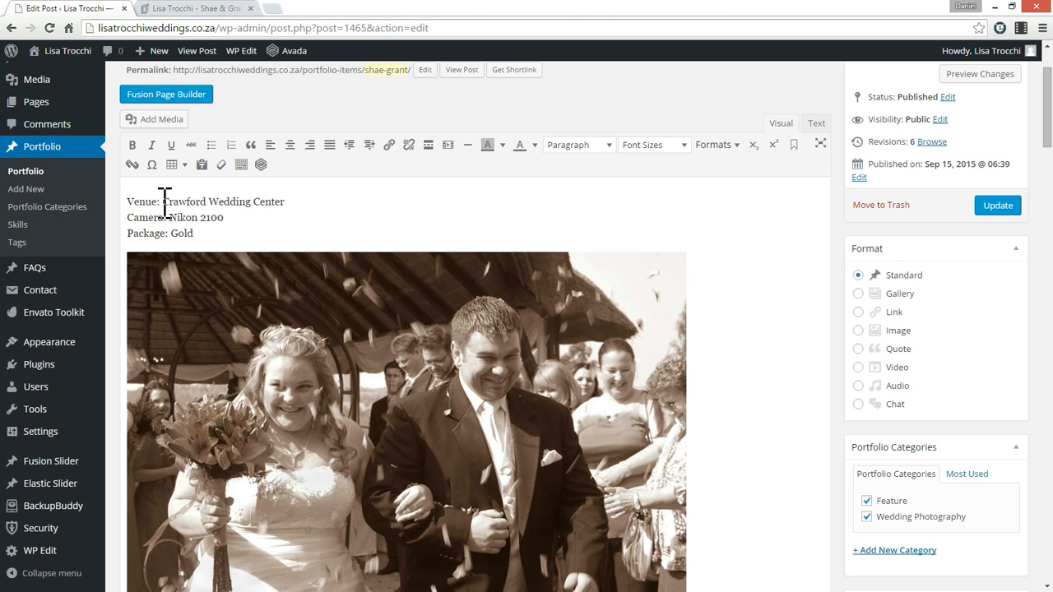
Make the labels "Venue:", "Camera:" and "Package:" bold in the details above the first photo
left_click_drag(160, 201, 113, 204)
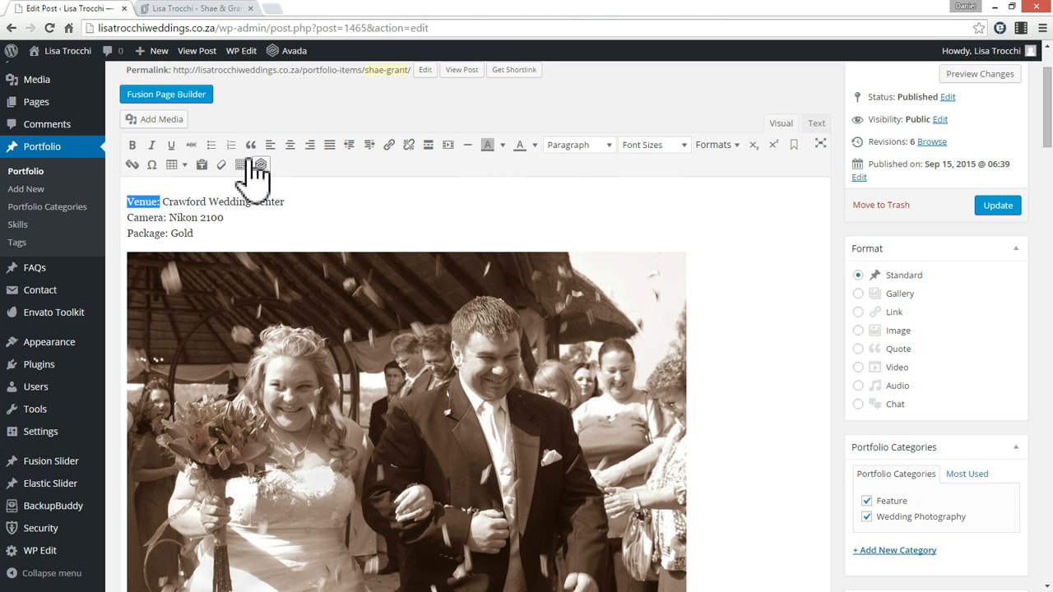
left_click(131, 144)
left_click_drag(170, 219, 125, 237)
left_click(131, 145)
left_click(178, 237)
left_click(131, 145)
left_click(208, 233)
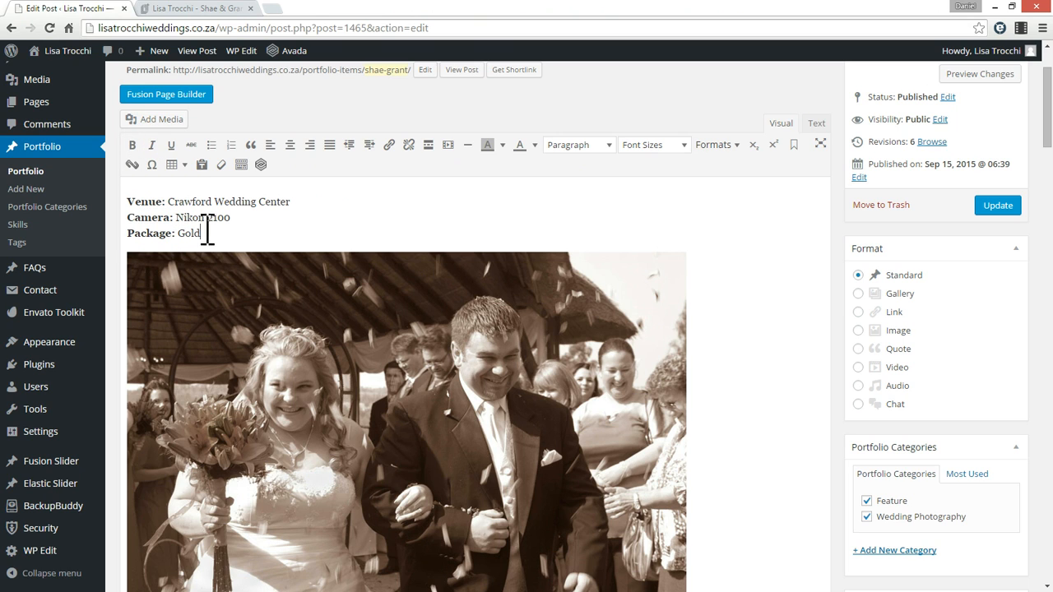
Start inserting a link on the word "Gold" in the Package line
double_click(189, 234)
left_click(212, 10)
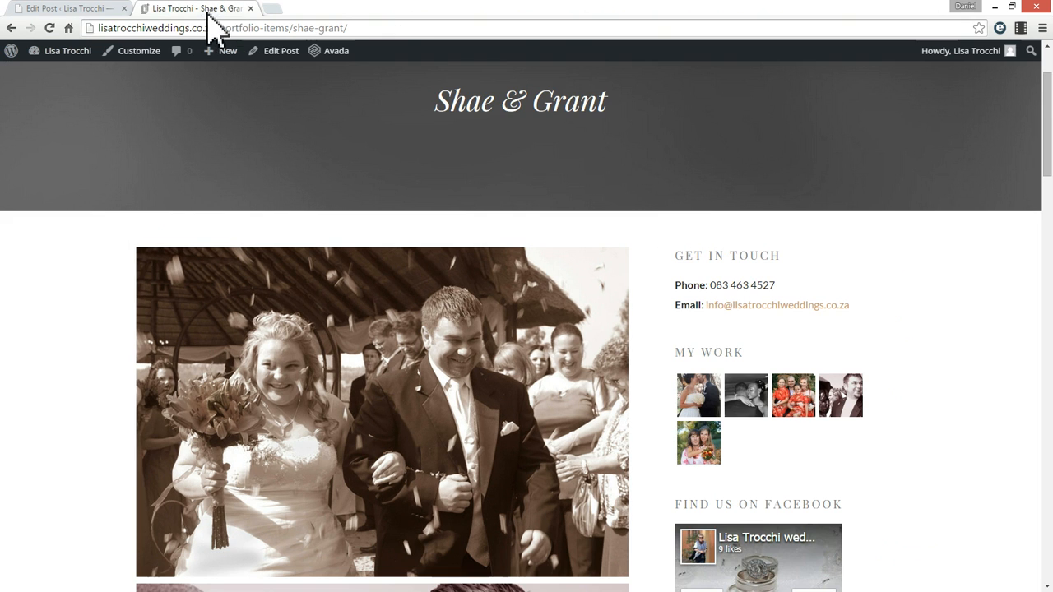
scroll(446, 183, "up", 2)
left_click(65, 9)
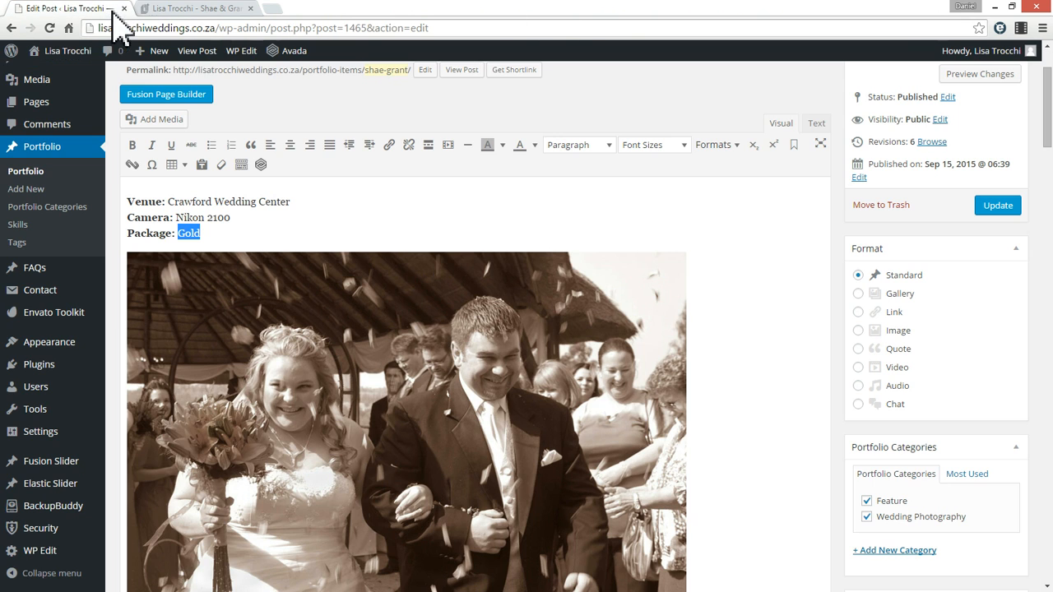
scroll(329, 181, "up", 1)
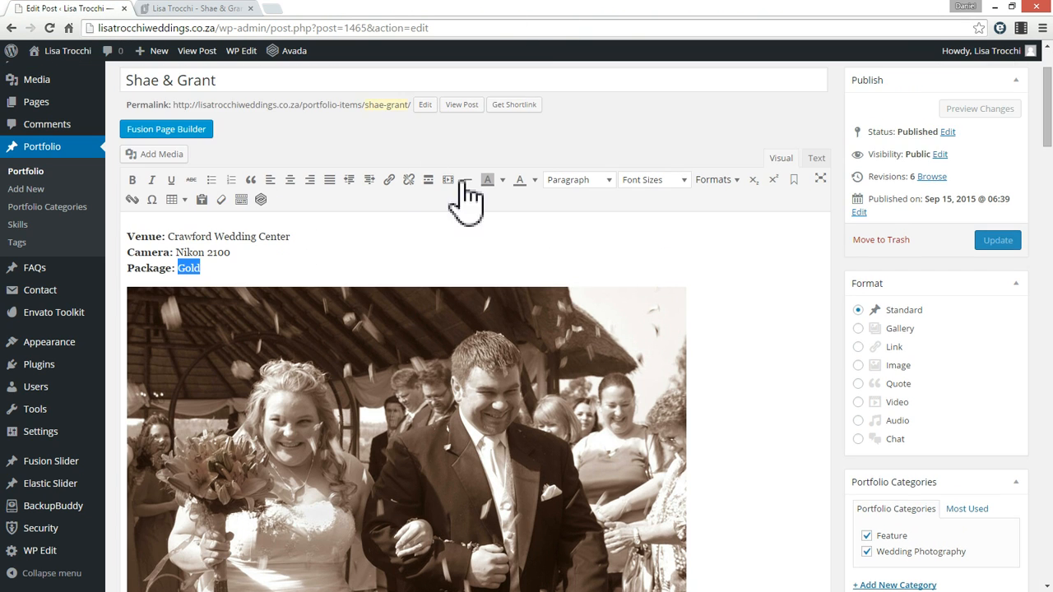
left_click(390, 180)
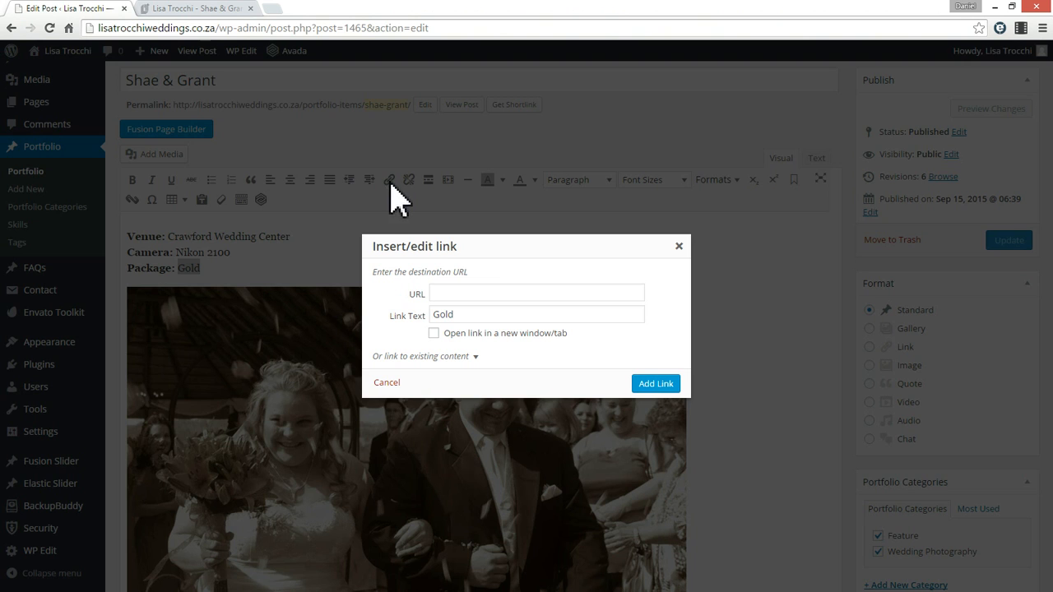
left_click(470, 292)
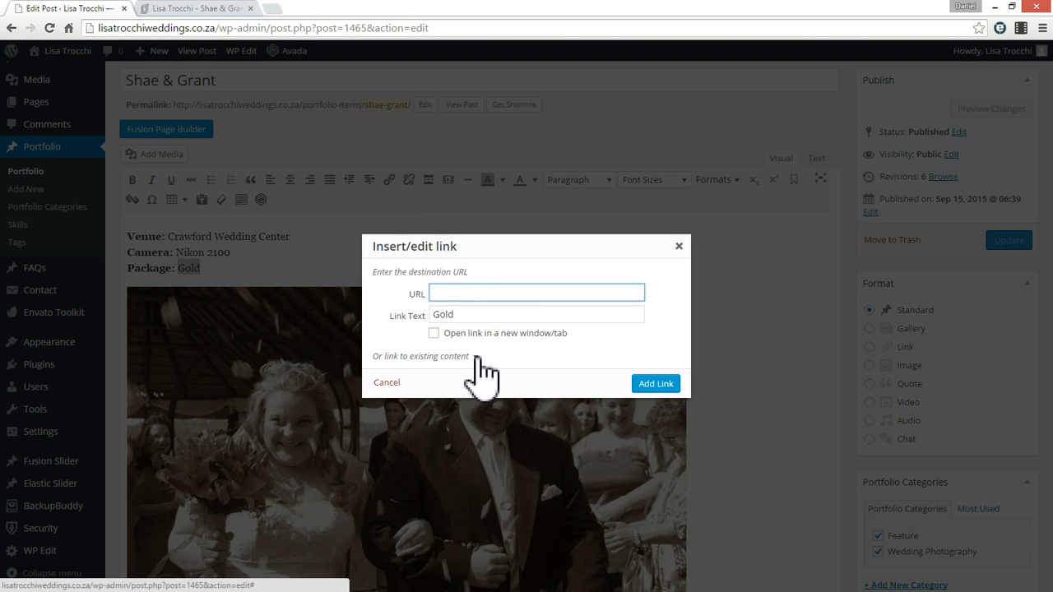
right_click(464, 298)
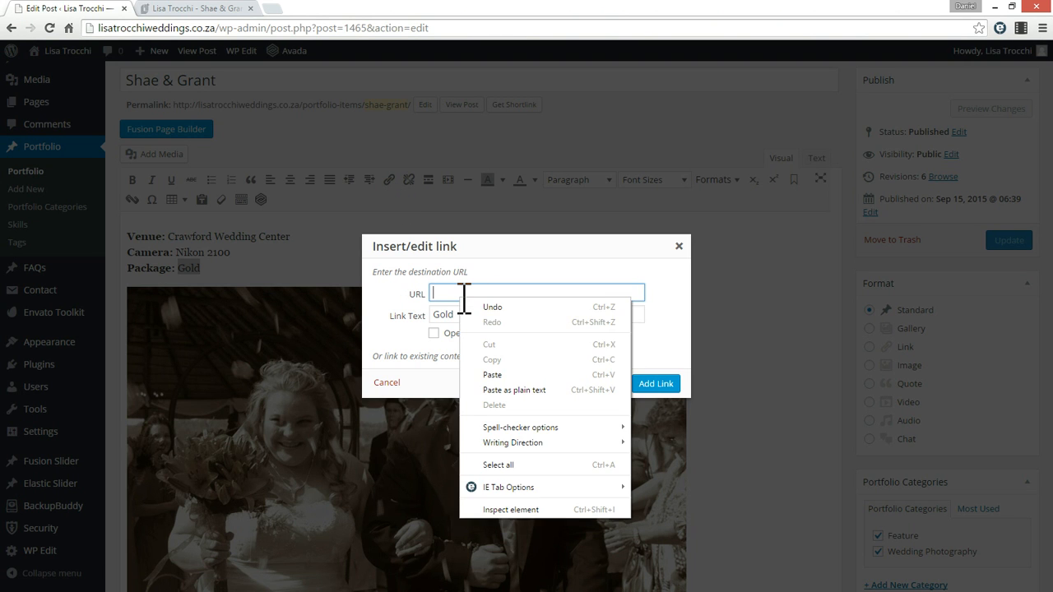
left_click(518, 375)
key("ctrl+a")
key("BackSpace")
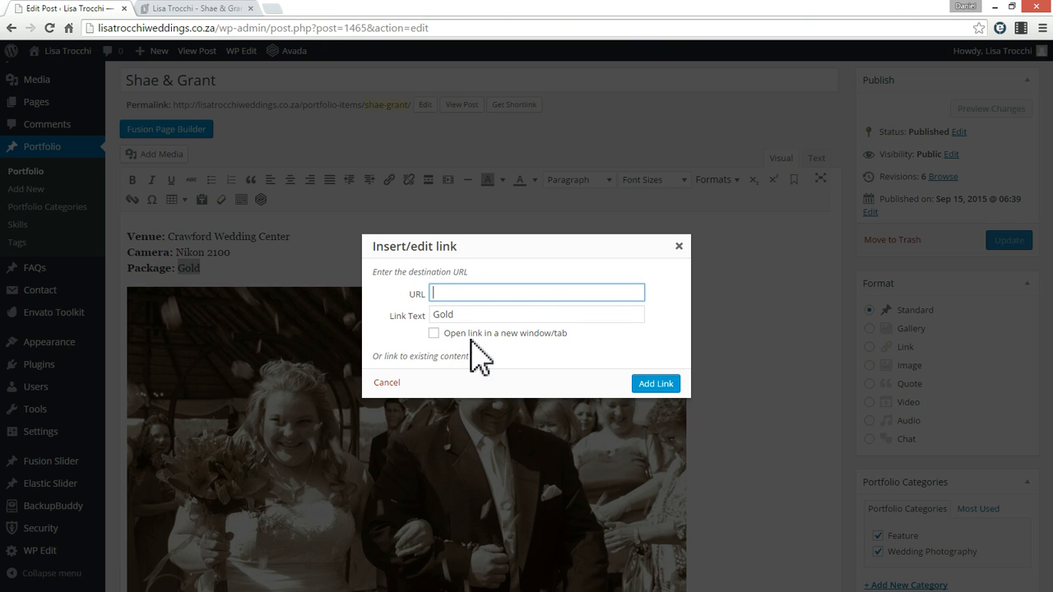
Link "Gold" to the site's existing Packages page and add the link
left_click(470, 356)
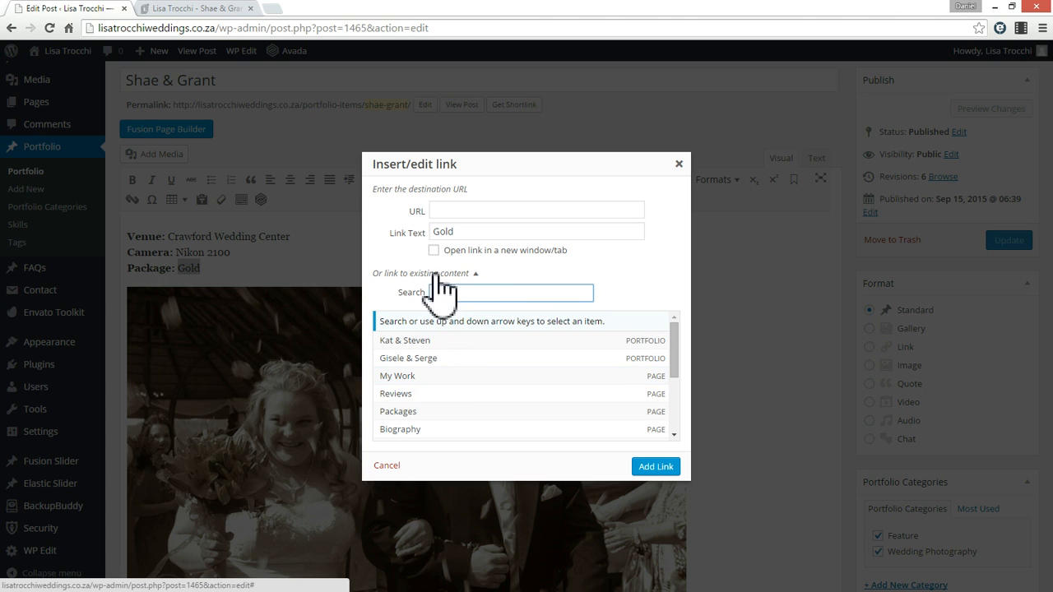
left_click(412, 411)
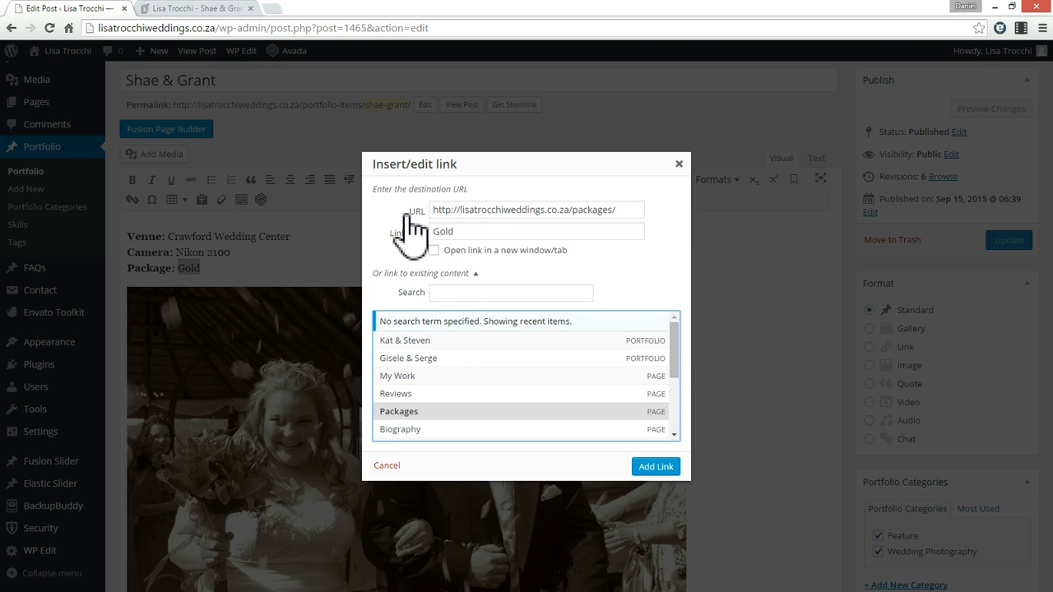
left_click(276, 8)
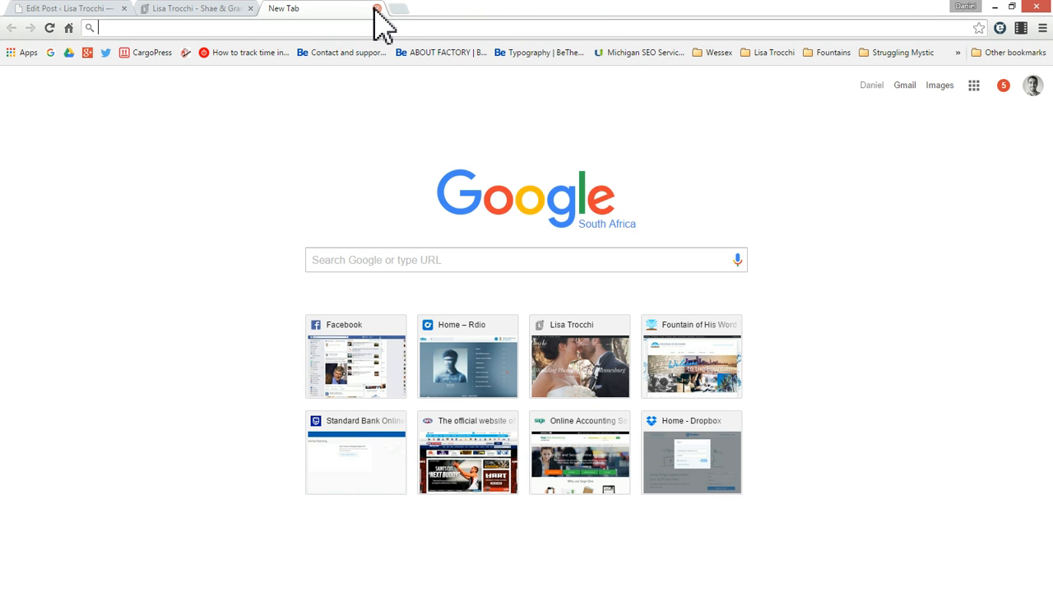
left_click(24, 9)
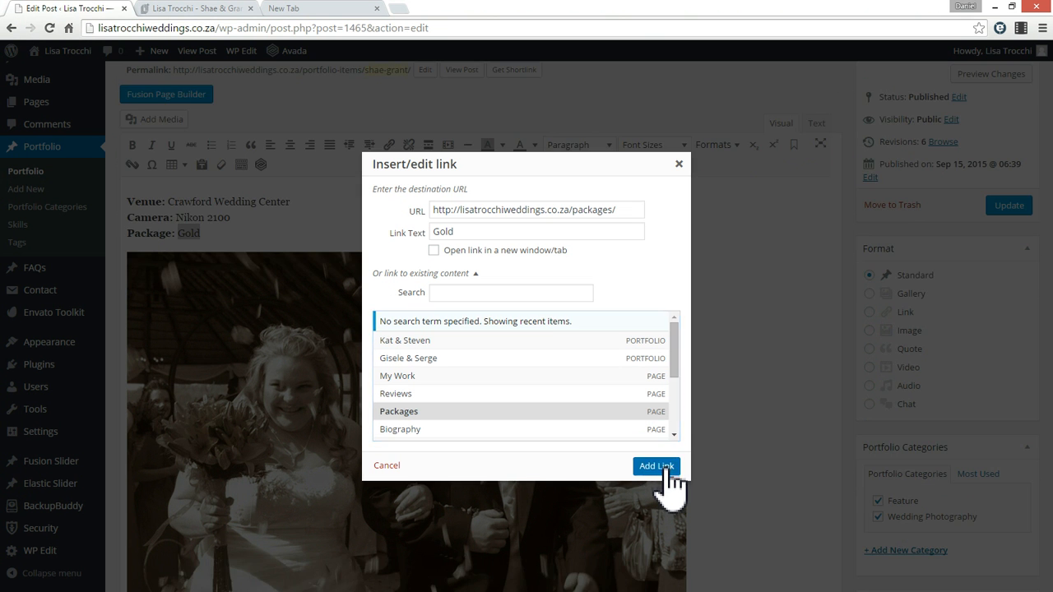
left_click(666, 468)
Add "Wedding details" above the Venue line as an italic Heading 3, followed by an empty line
scroll(317, 239, "up", 1)
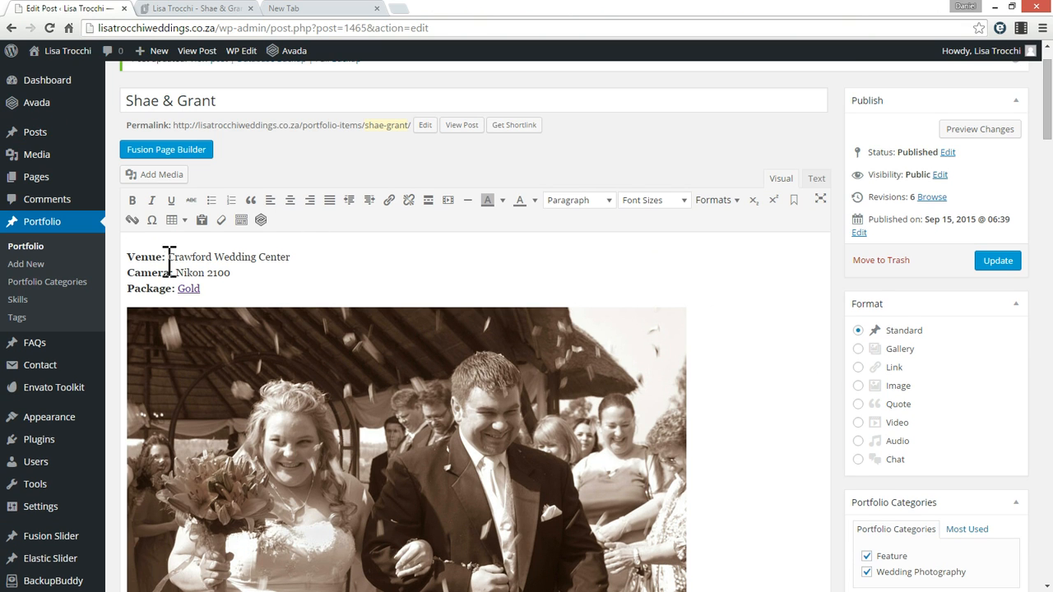
key("Return")
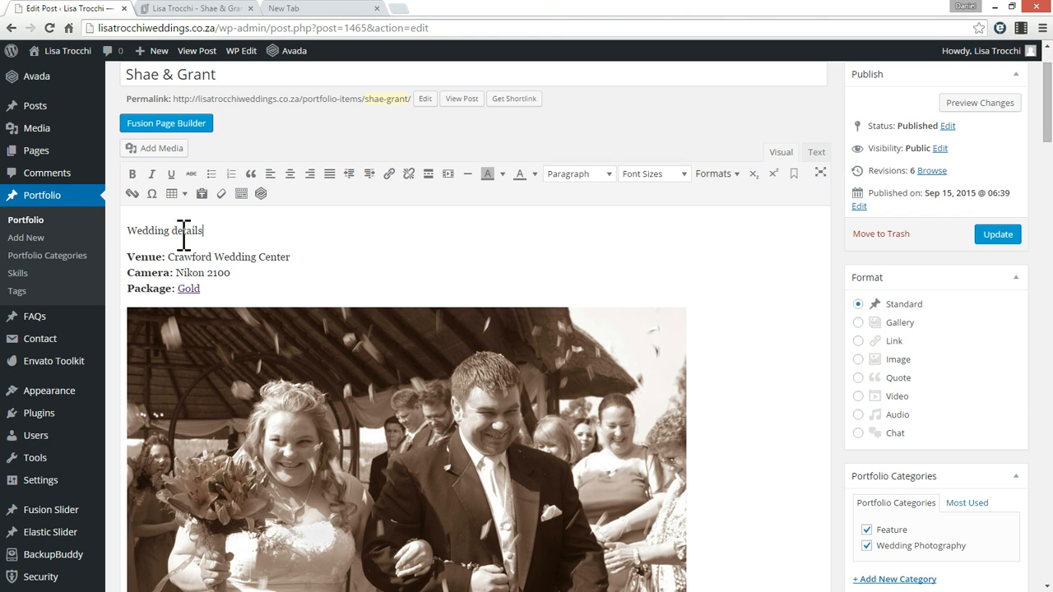
left_click_drag(202, 231, 129, 231)
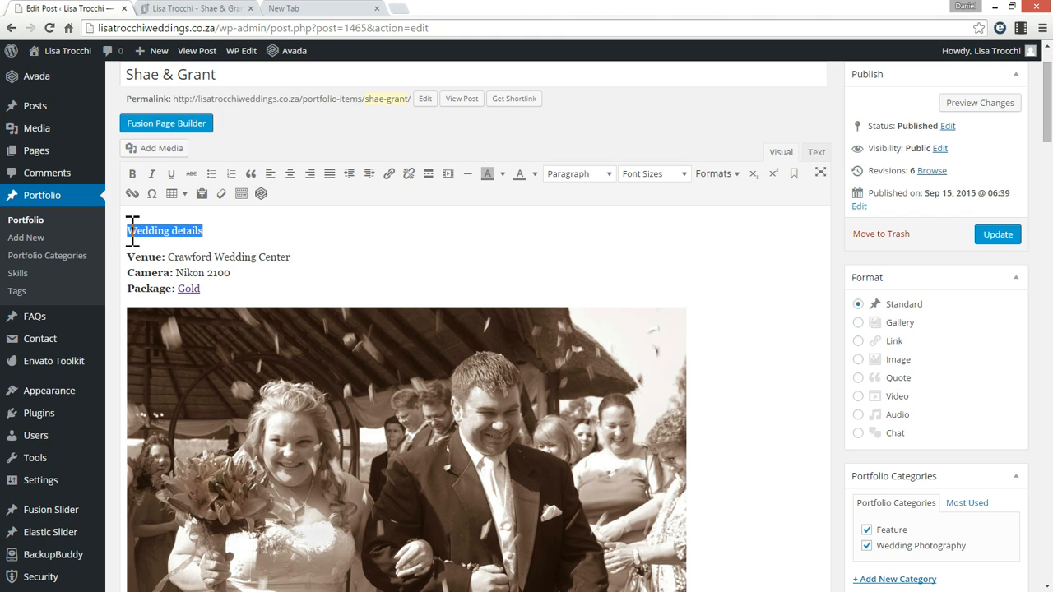
left_click(594, 174)
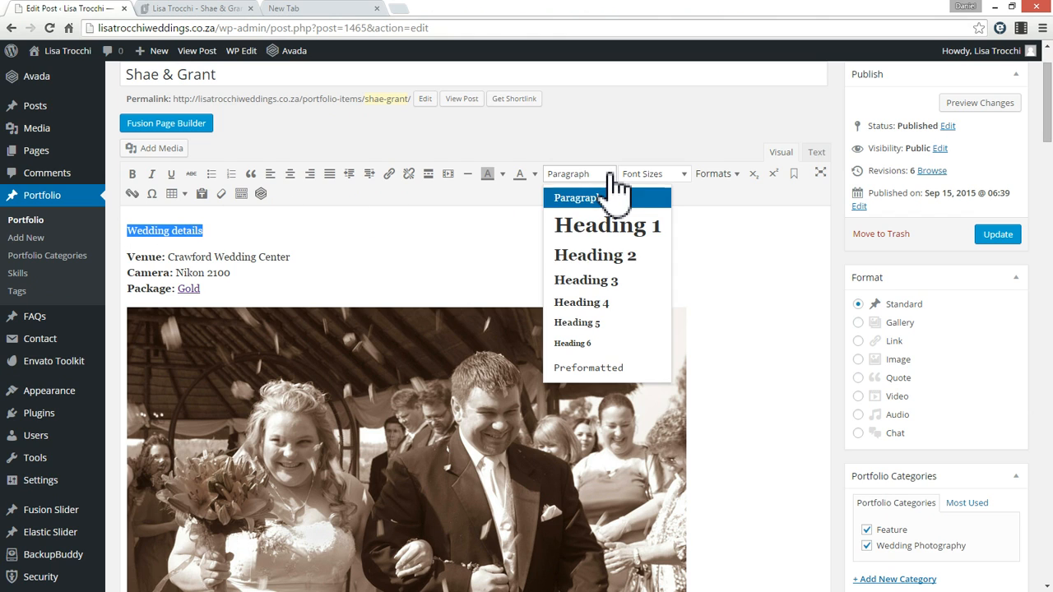
left_click(611, 281)
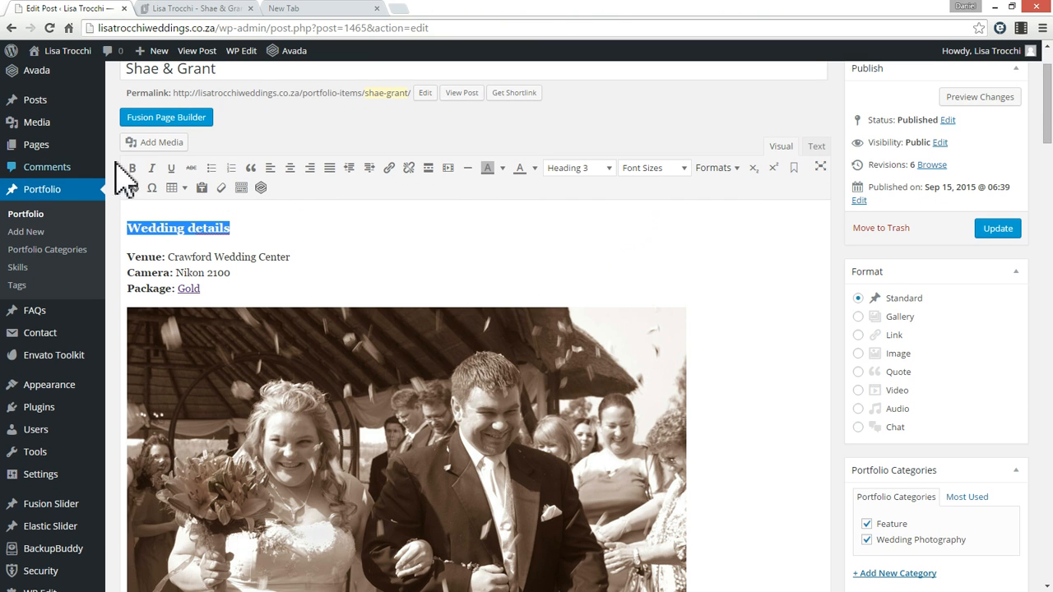
left_click(152, 168)
left_click(244, 230)
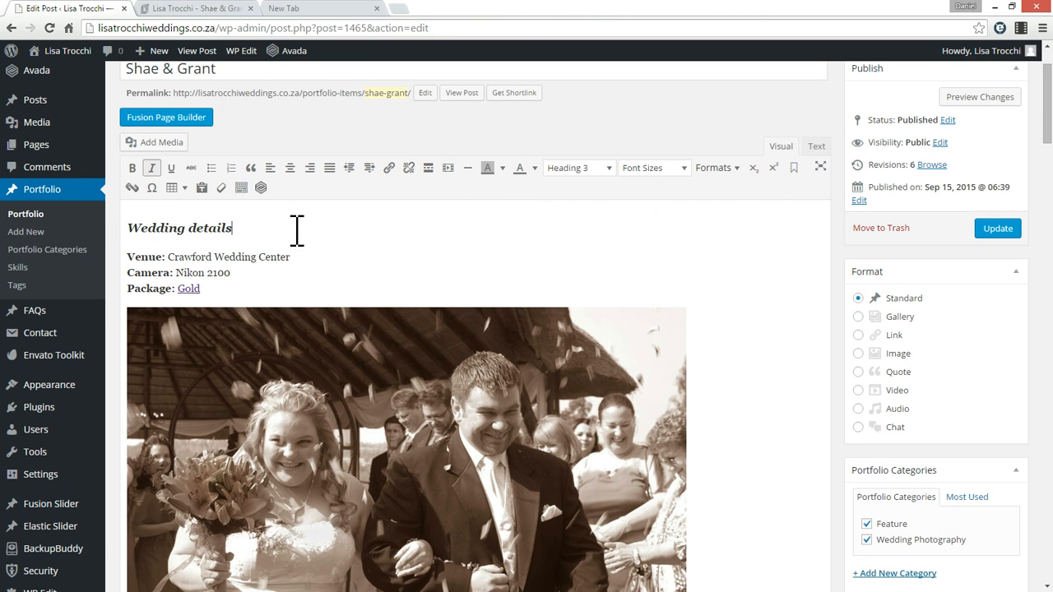
key("Return")
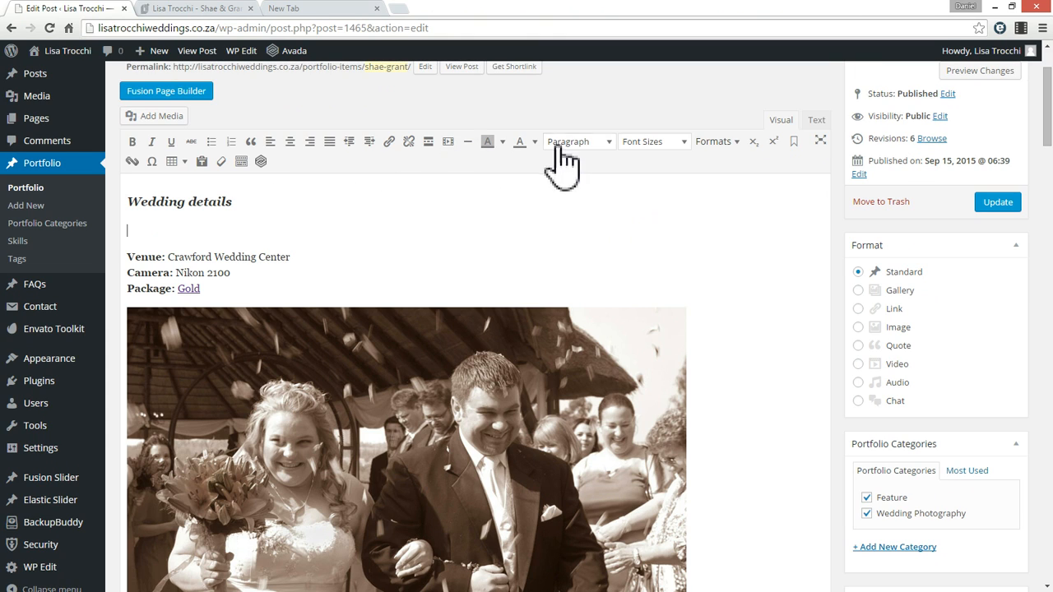
Try a horizontal line below the "Wedding details" heading and undo it
scroll(470, 219, "up", 1)
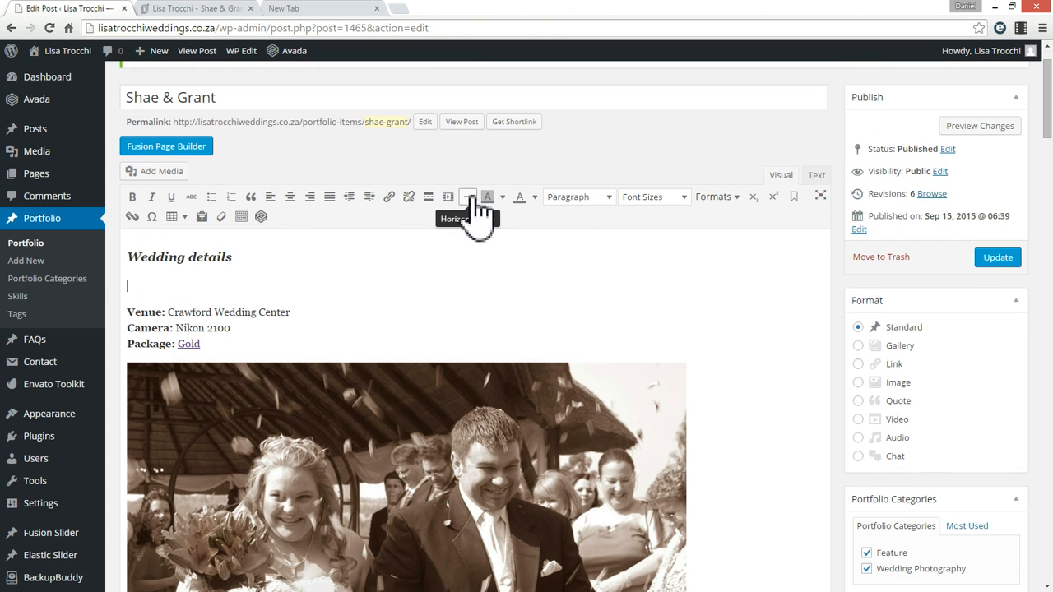
left_click(466, 197)
key("ctrl+z")
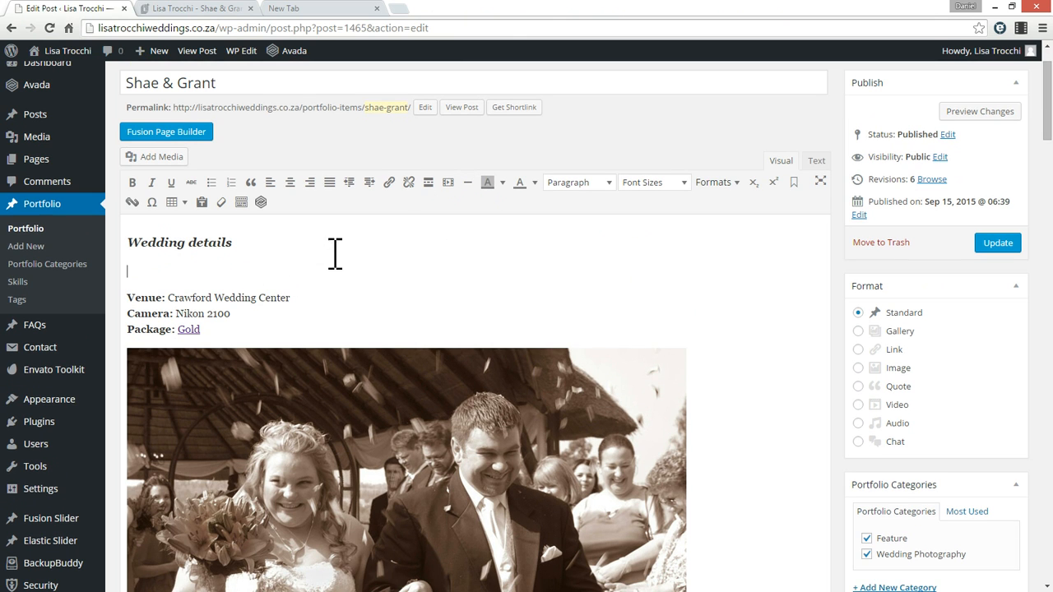
Start a Fusion Separator shortcode below the heading and set its style to Single Border Solid
left_click(261, 203)
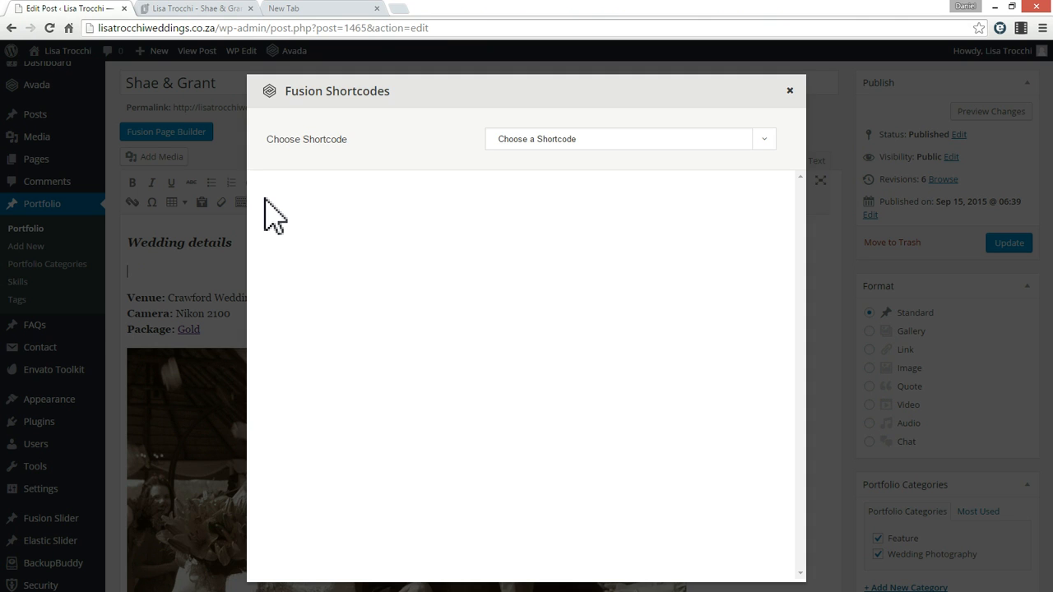
left_click(764, 139)
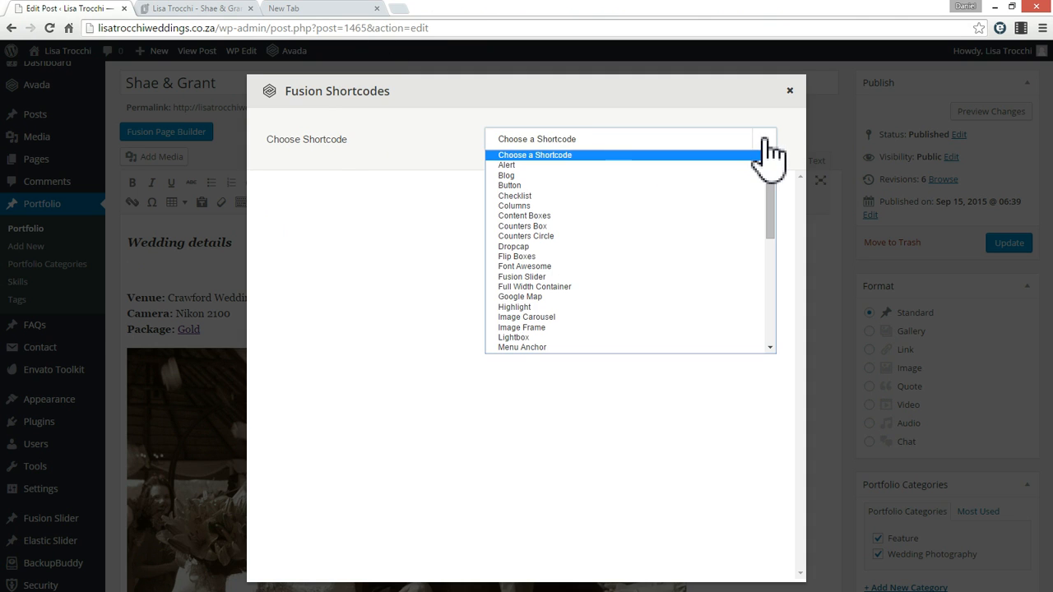
mouse_move(776, 183)
left_mouse_down()
mouse_move(771, 216)
mouse_move(770, 200)
left_mouse_up()
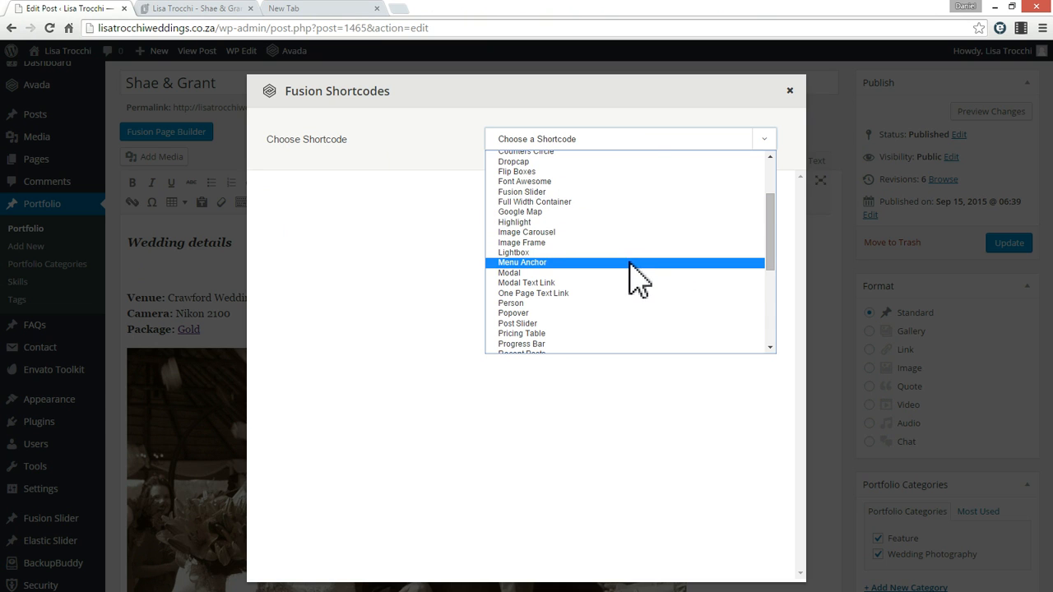
left_click_drag(771, 251, 775, 316)
left_click(526, 233)
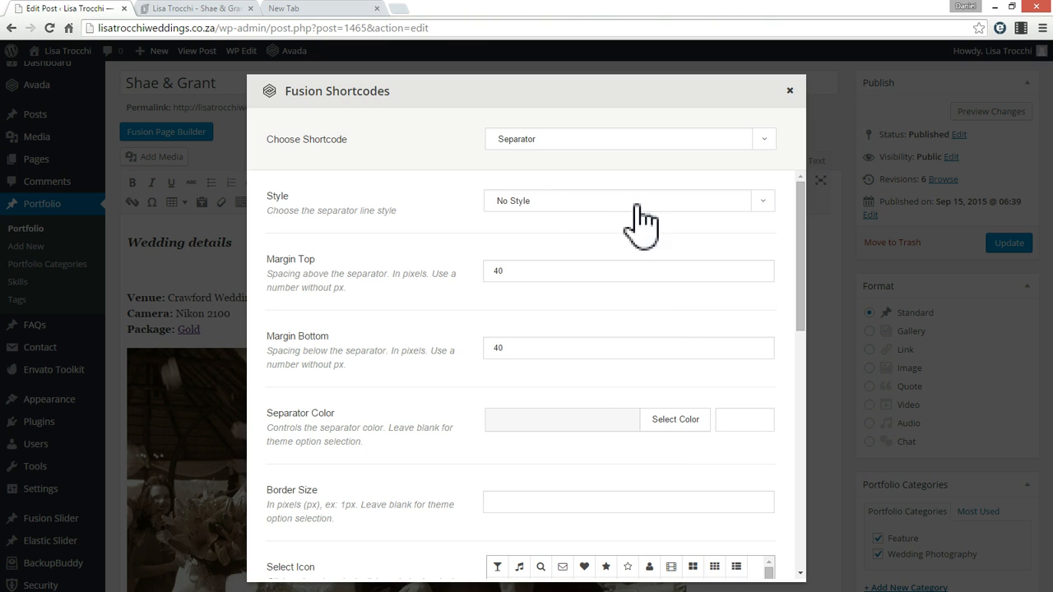
left_click(761, 202)
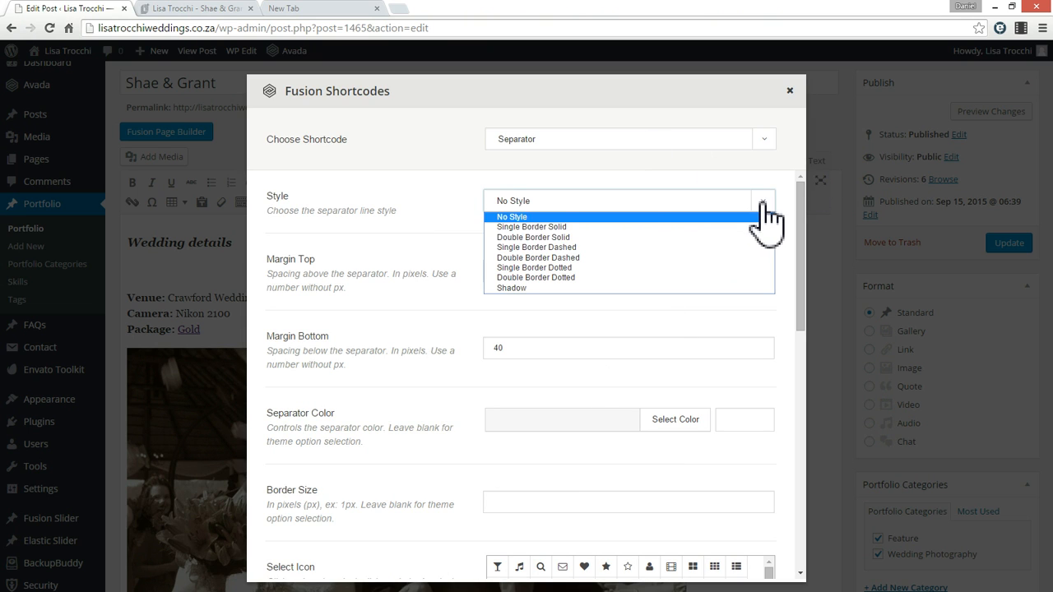
left_click(558, 244)
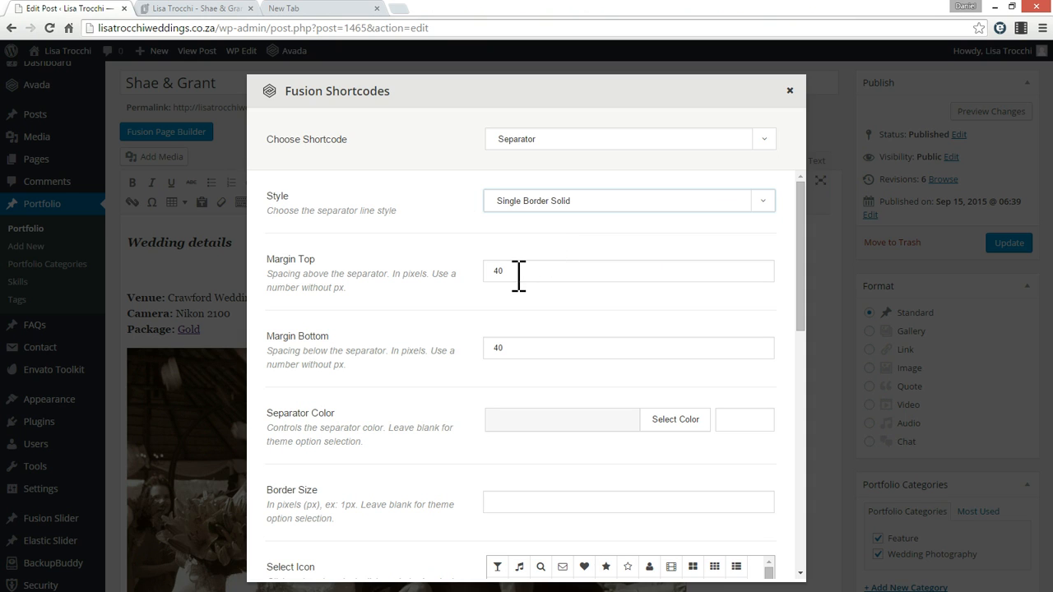
Set the separator's top and bottom margins to 20 and open its color selection
left_click(518, 276)
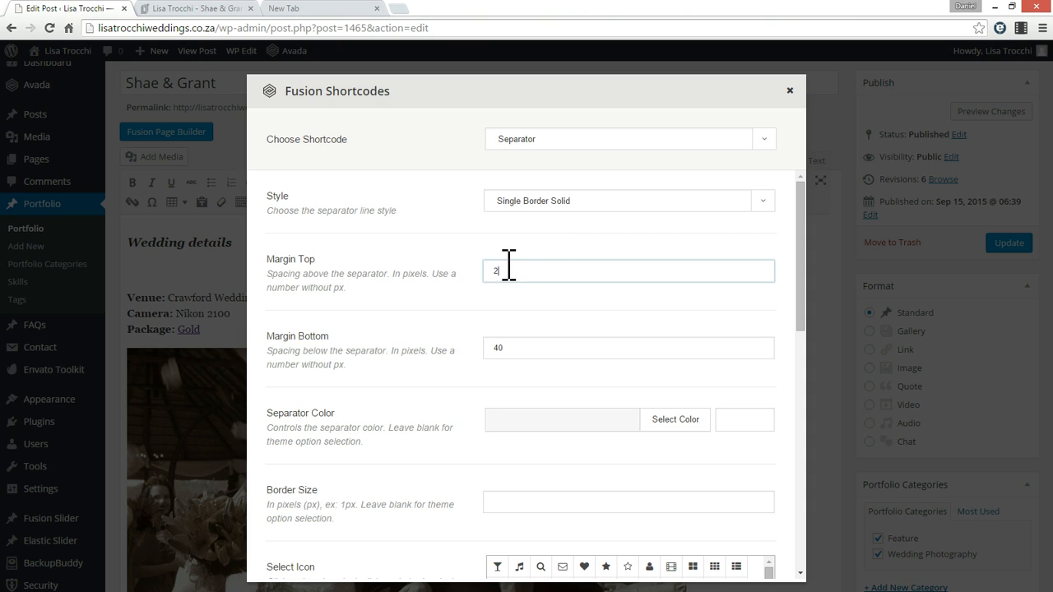
left_click_drag(510, 348, 440, 343)
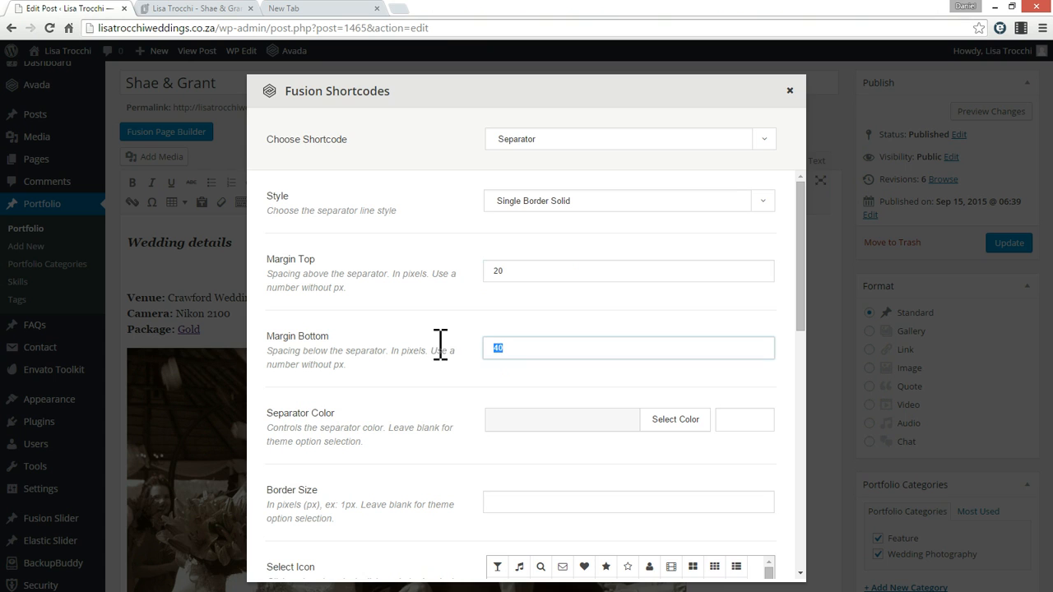
type("20")
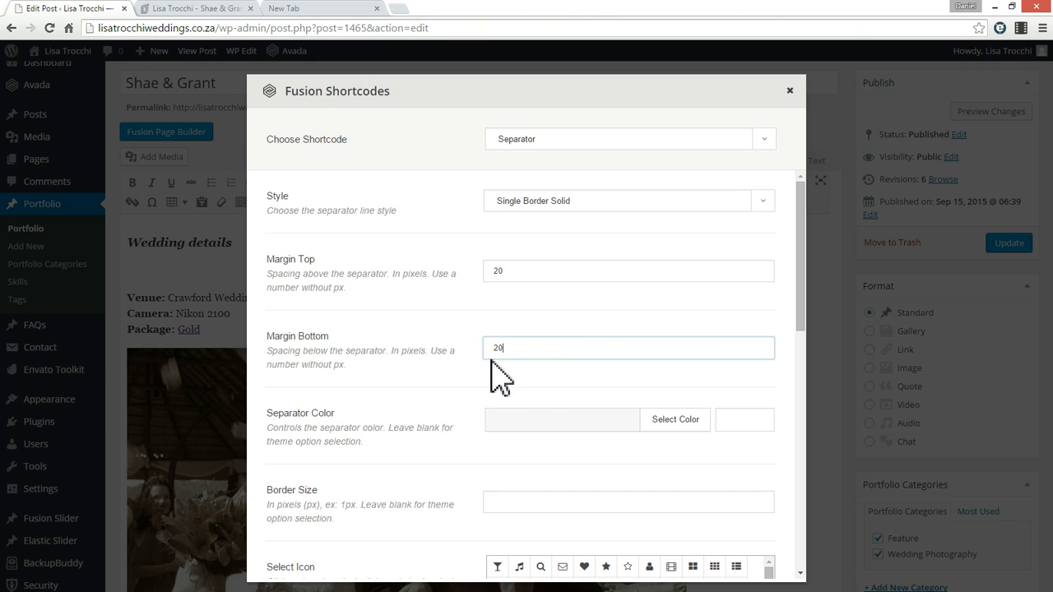
left_click(668, 420)
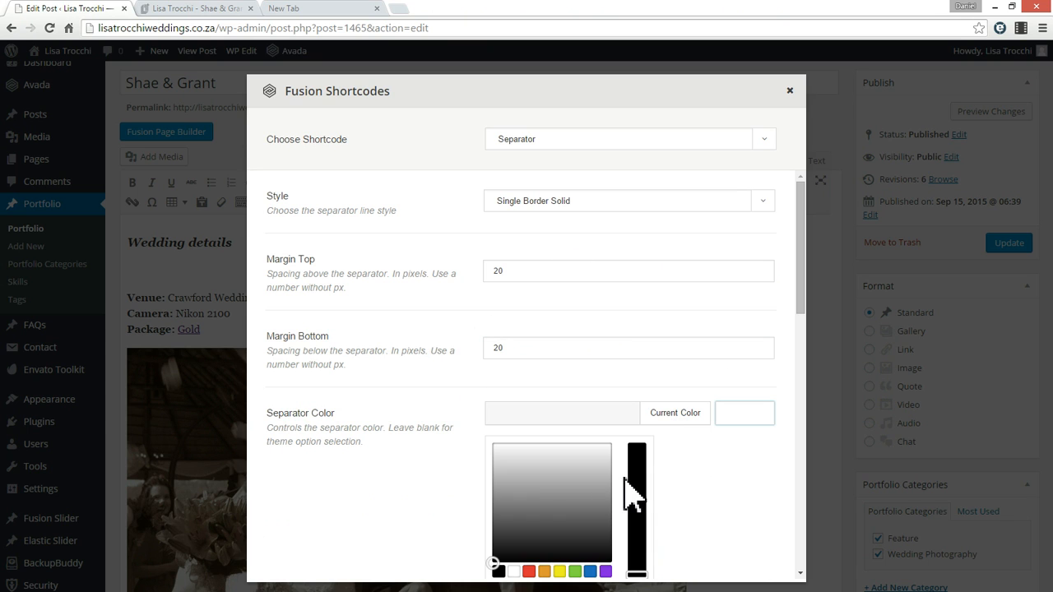
scroll(592, 460, "down", 3)
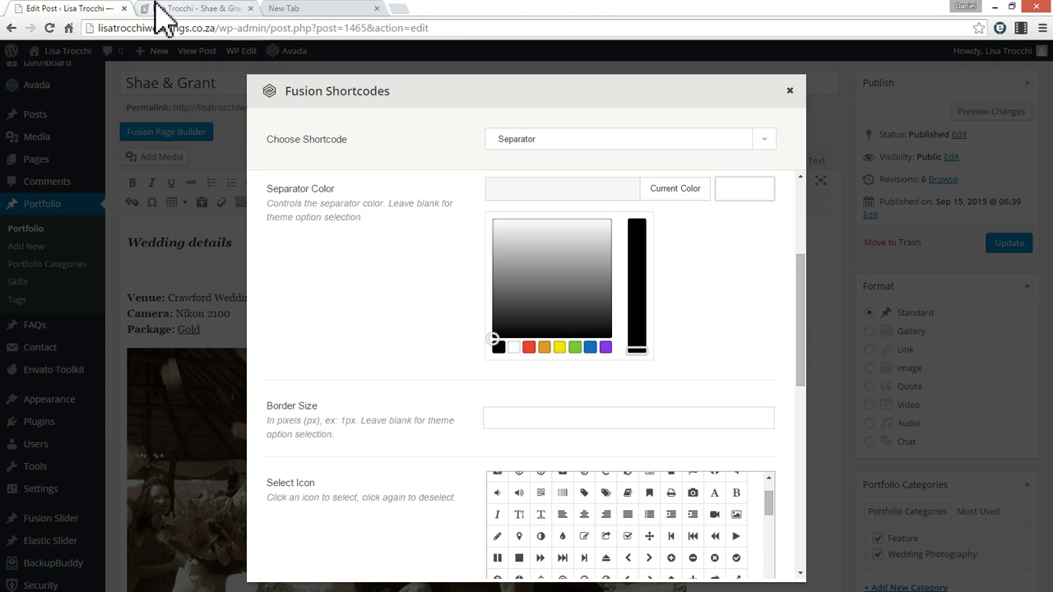
Look through the live Shae & Grant page down to its related projects and reload it
left_click(181, 10)
scroll(815, 412, "down", 2)
scroll(809, 403, "down", 15)
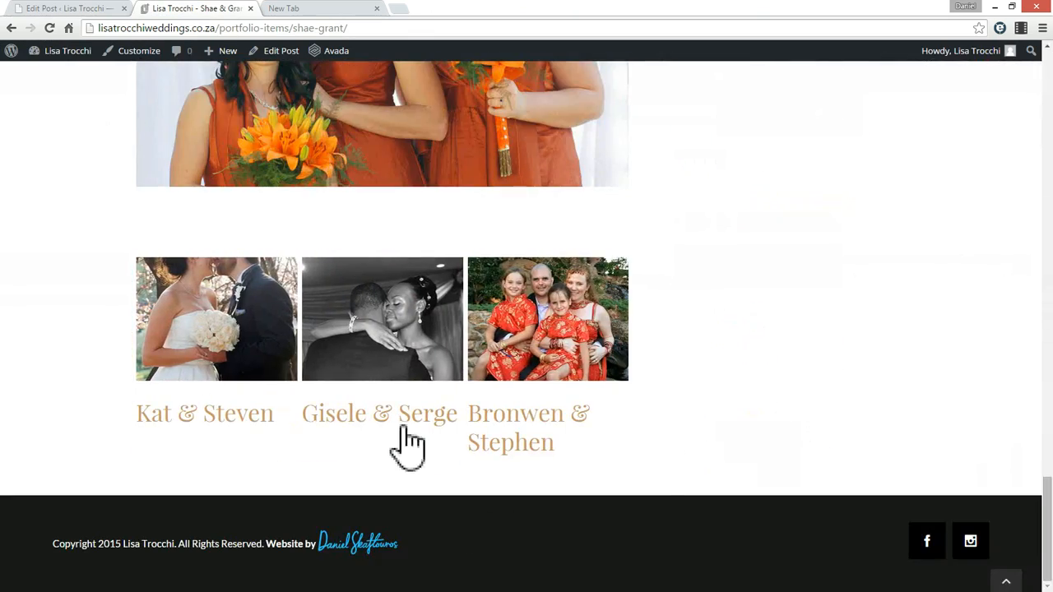
key("F5")
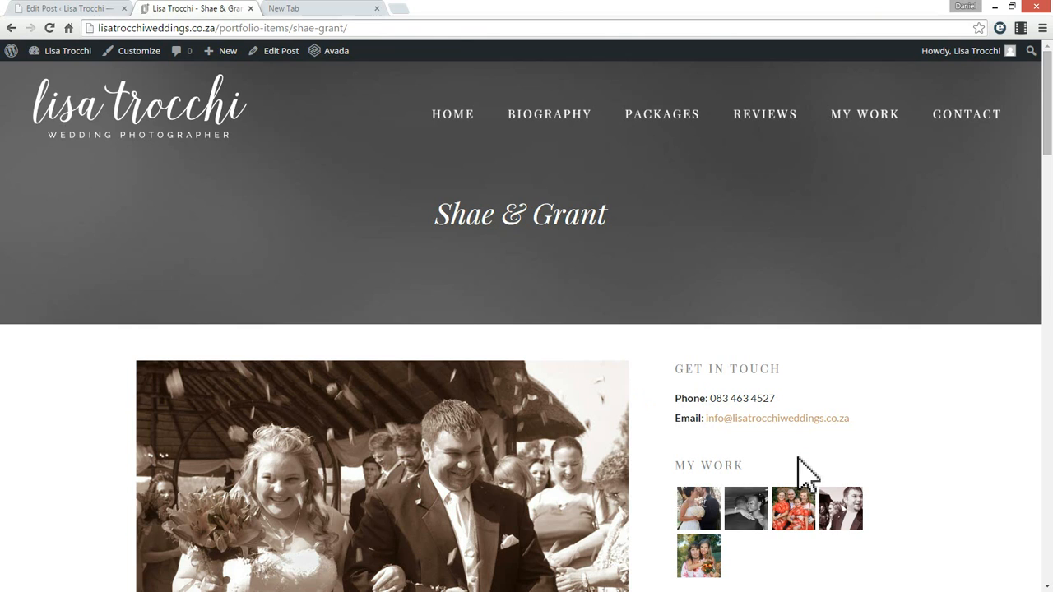
Copy the e-mail link's color #cc9966 from the live page's code and set it as the separator color in the shortcode settings
right_click(771, 420)
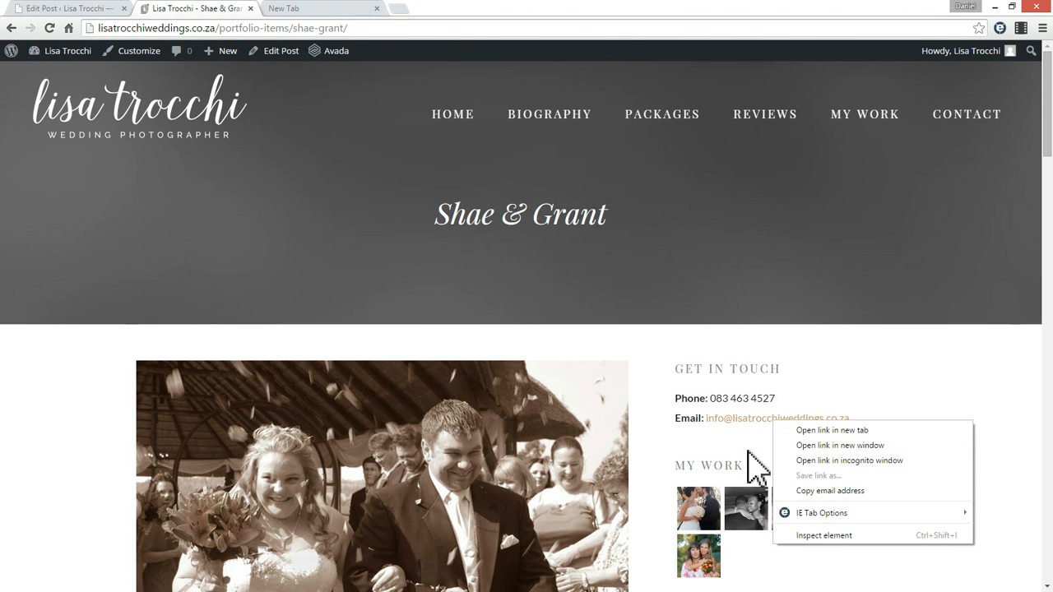
left_click(831, 537)
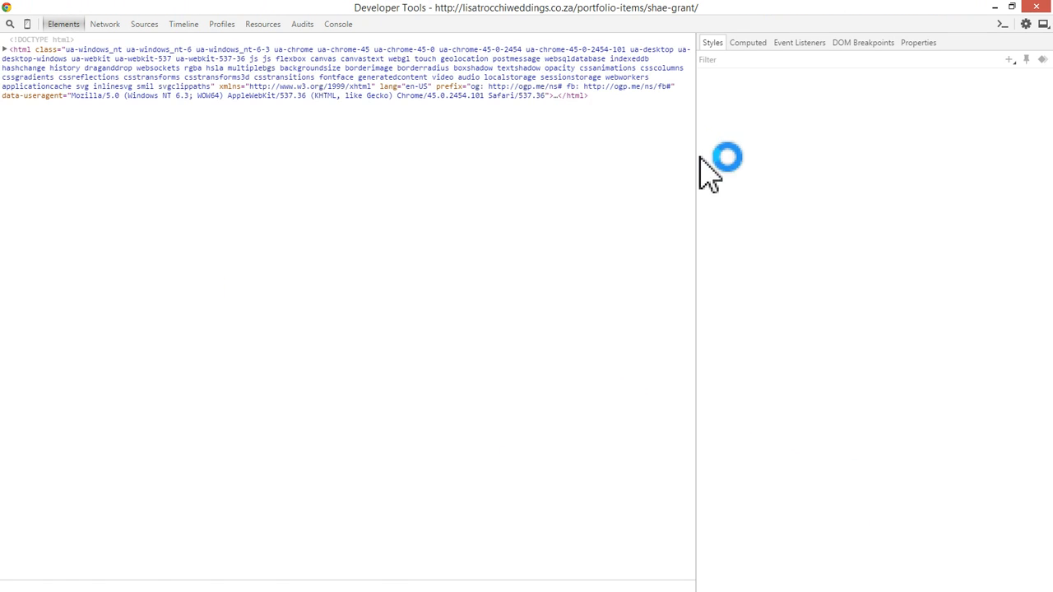
left_click(771, 149)
key("ctrl+c")
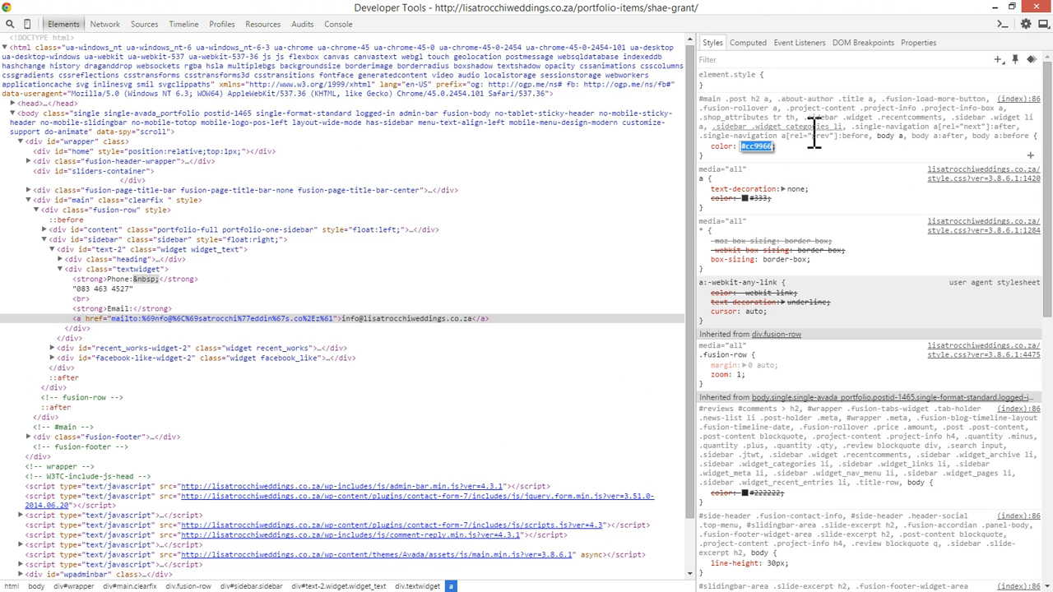
left_click(1034, 7)
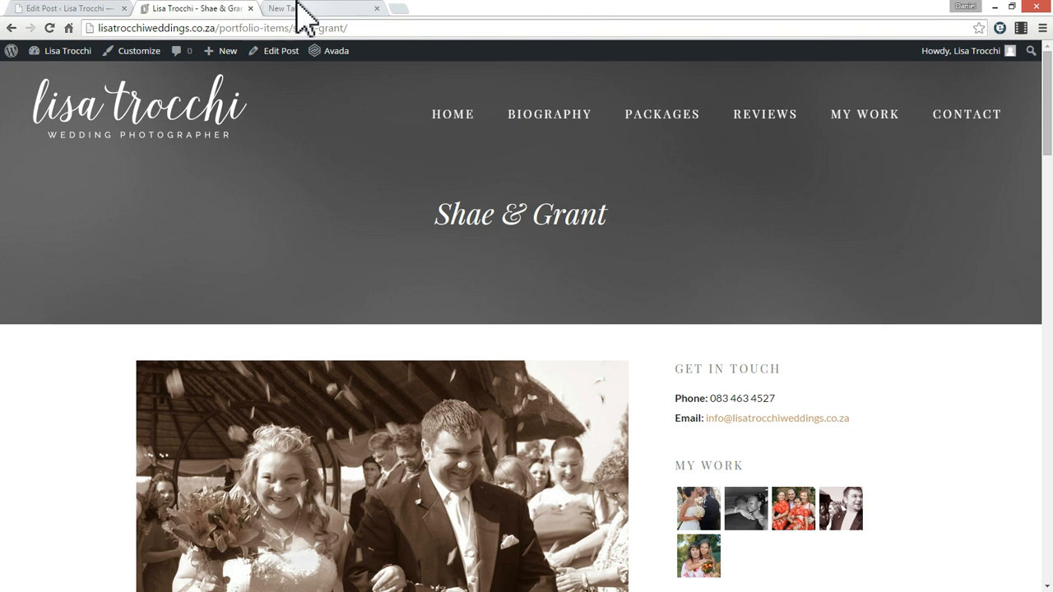
left_click(50, 9)
key("ctrl+v")
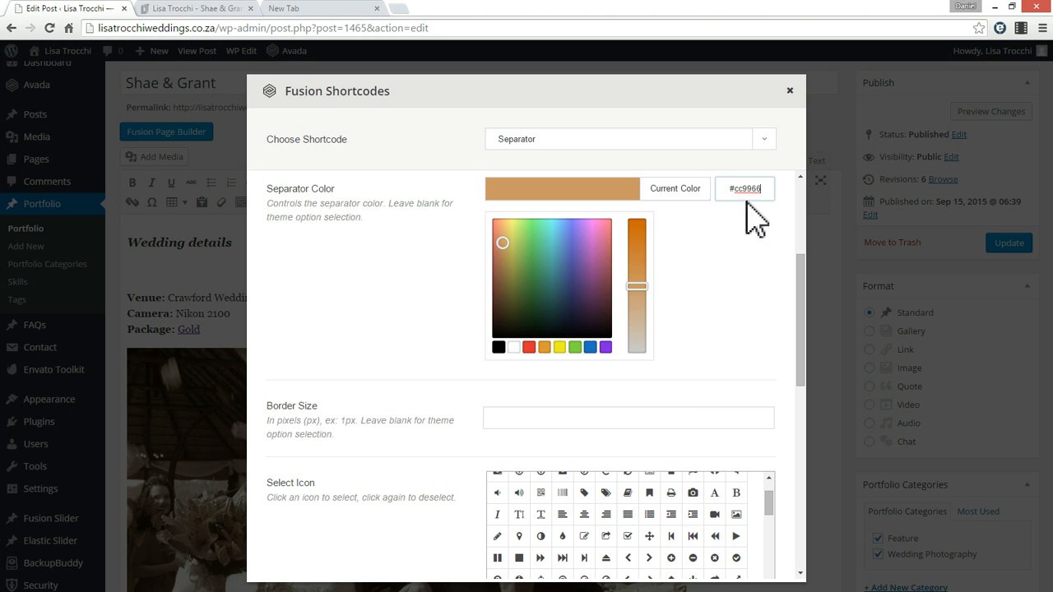
Set the separator's border size to 1px and check the other separator settings
scroll(515, 465, "down", 1)
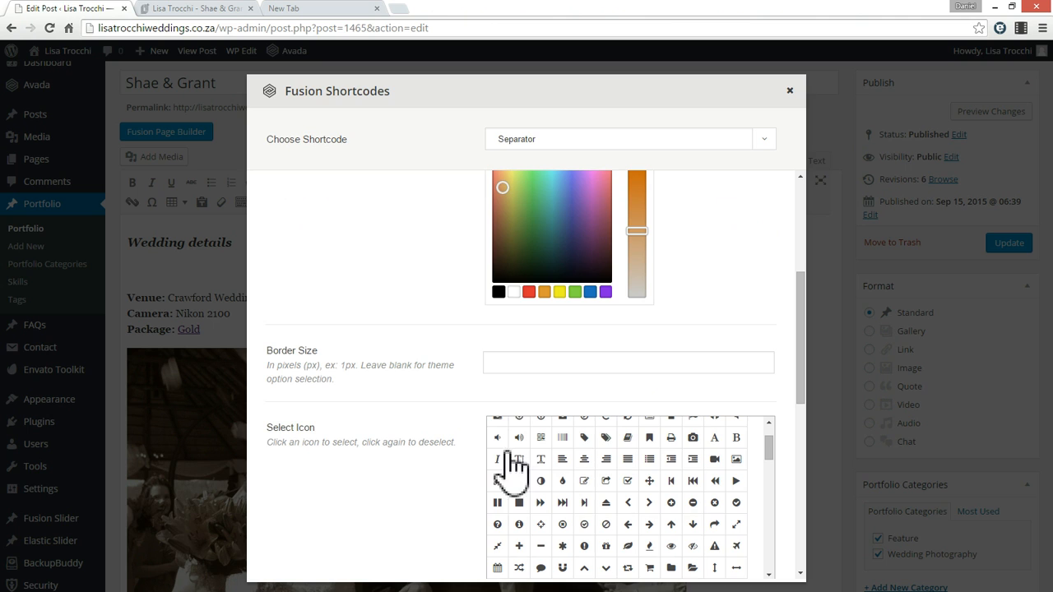
left_click(518, 366)
scroll(519, 375, "down", 3)
type("1")
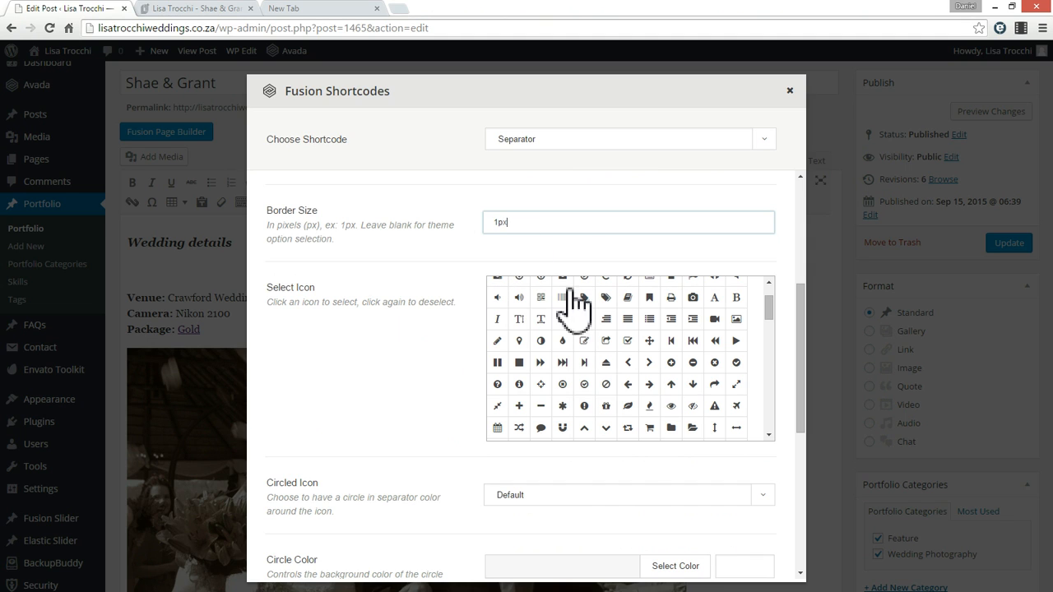
left_click(396, 411)
scroll(398, 427, "down", 1)
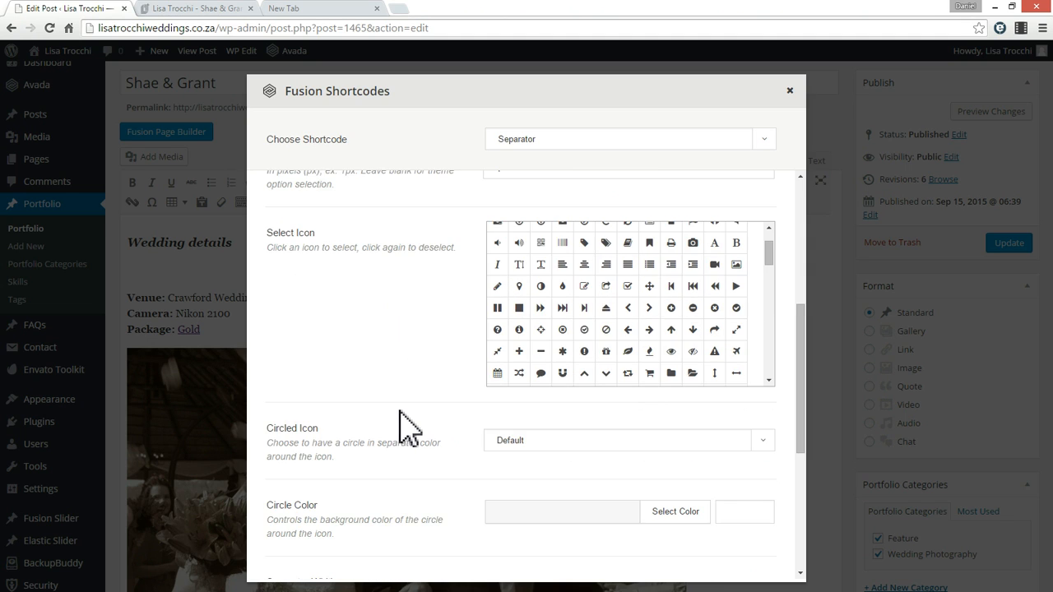
scroll(428, 415, "down", 3)
scroll(441, 417, "up", 9)
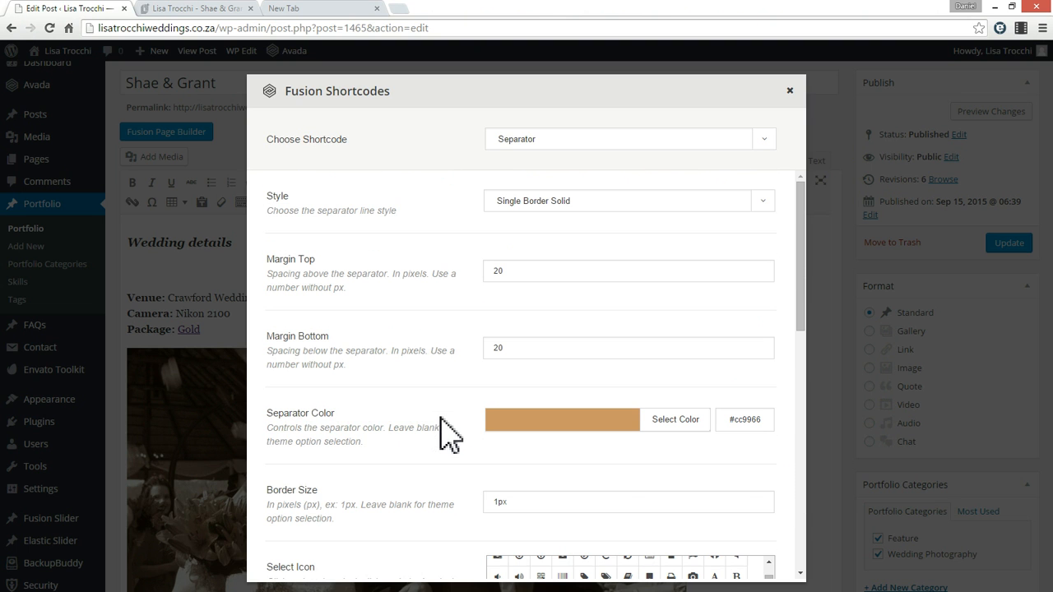
Set the separator's width to 20% with Left alignment and insert the shortcode below the "Wedding details" heading
scroll(448, 433, "down", 7)
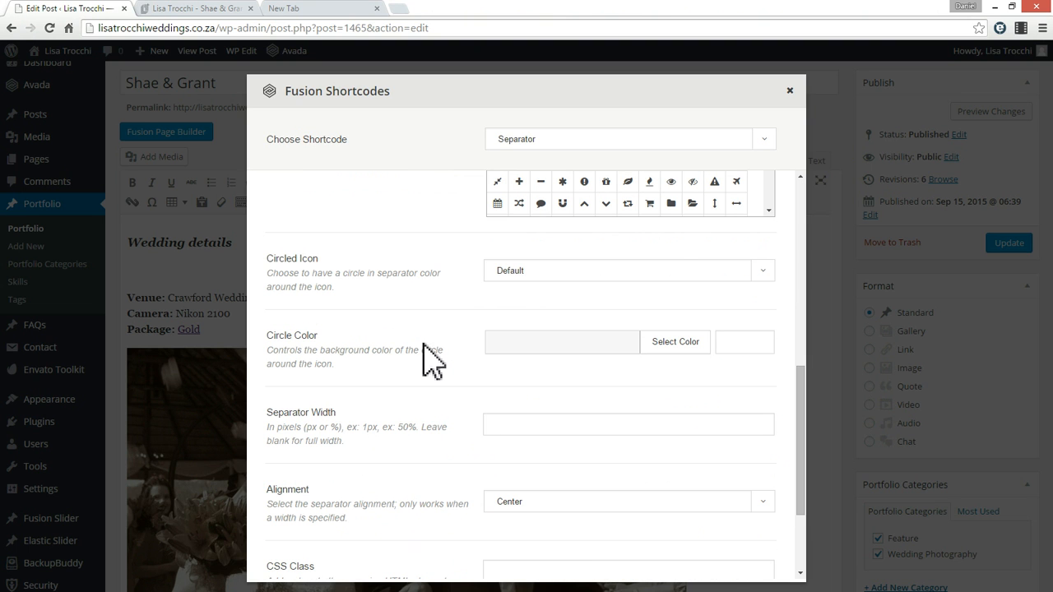
left_click(507, 426)
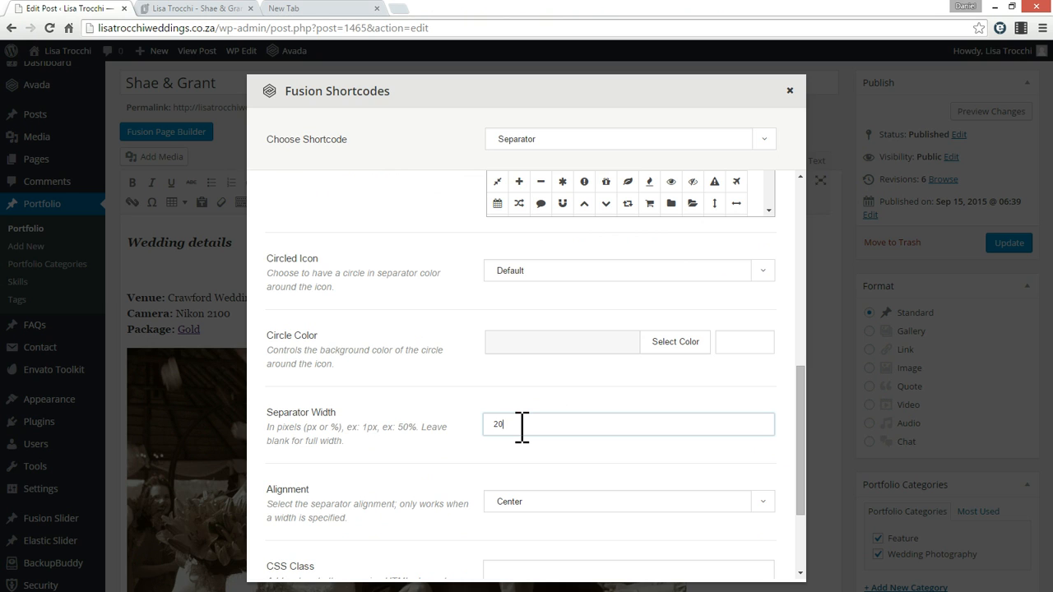
left_click(576, 502)
left_click(515, 529)
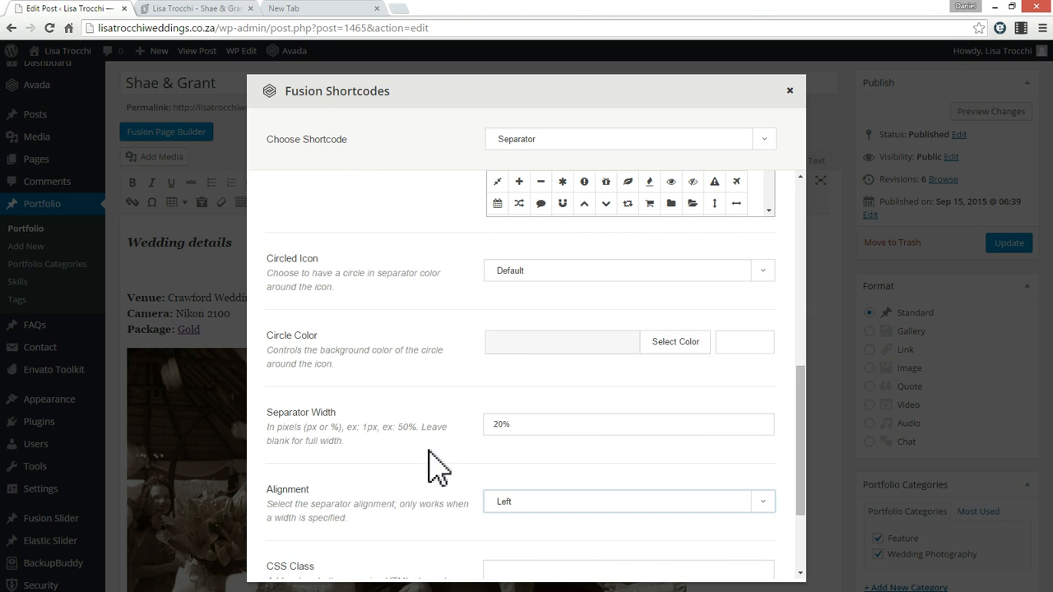
scroll(473, 423, "down", 3)
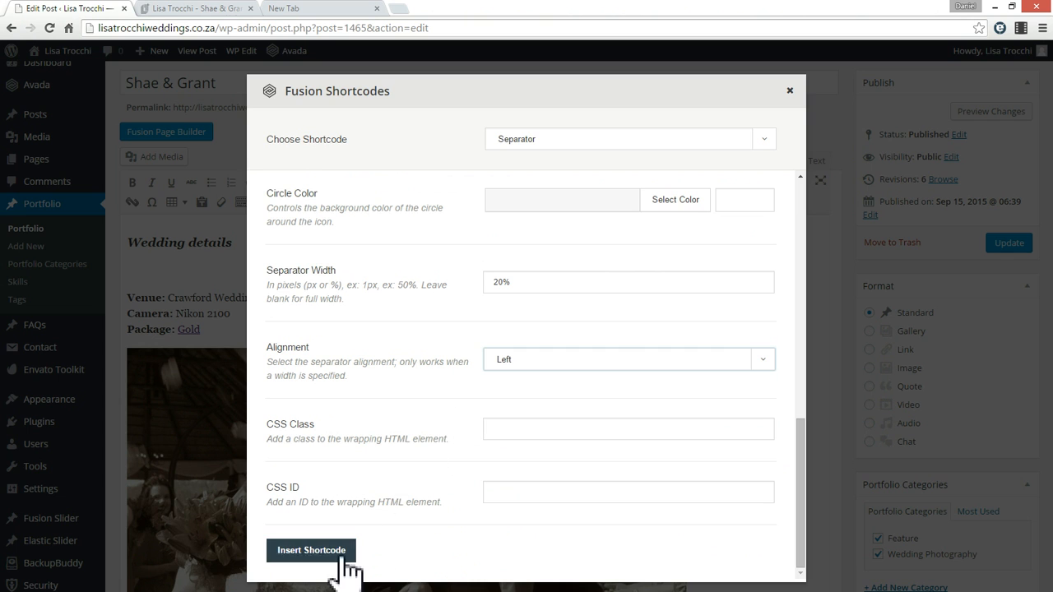
left_click(316, 561)
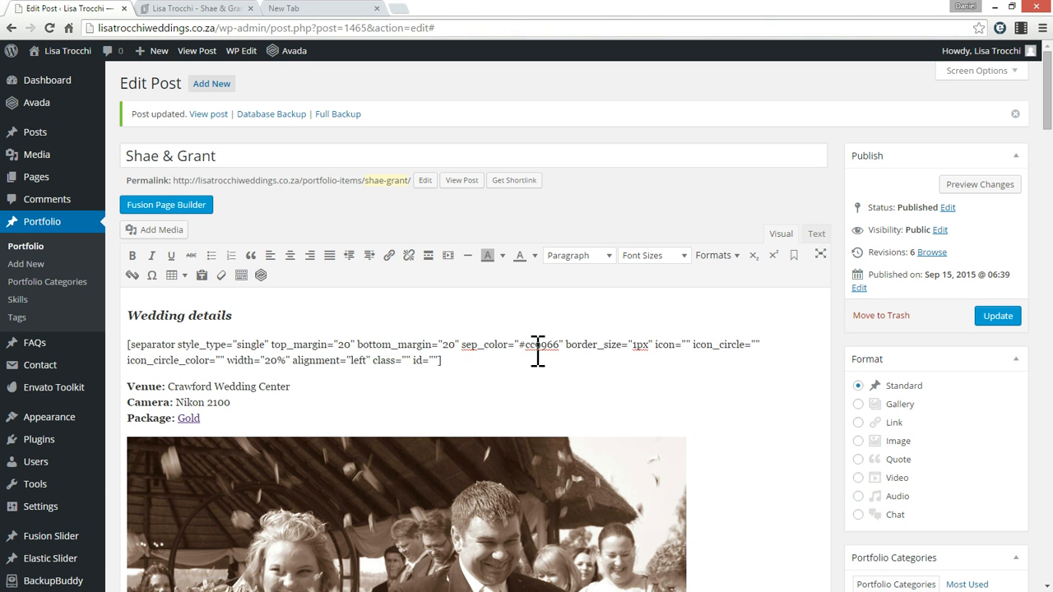
Review the attributes of the inserted separator shortcode and update the post
left_click_drag(466, 362, 114, 353)
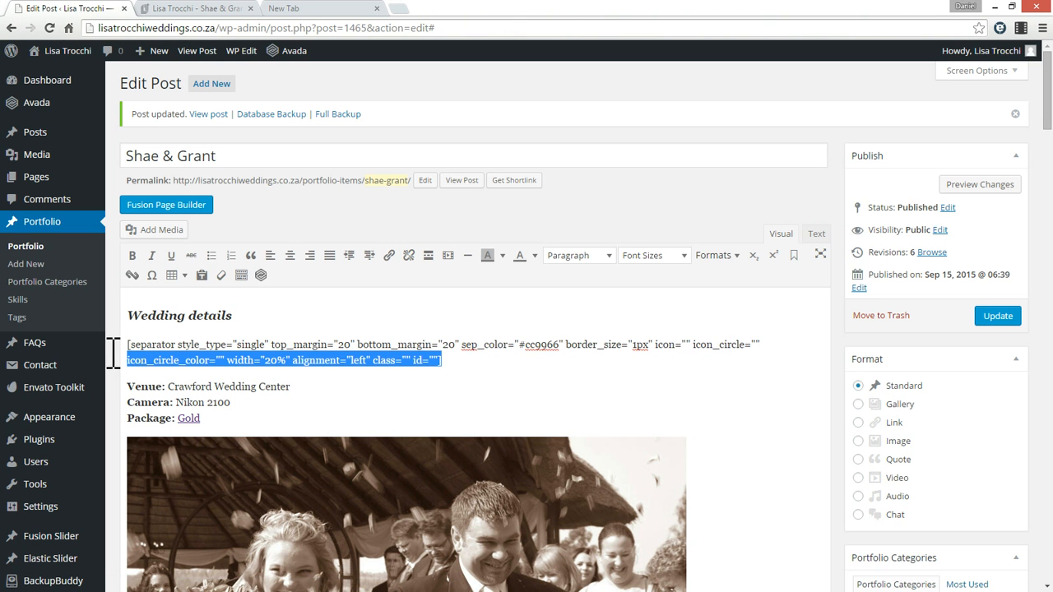
left_click(326, 345)
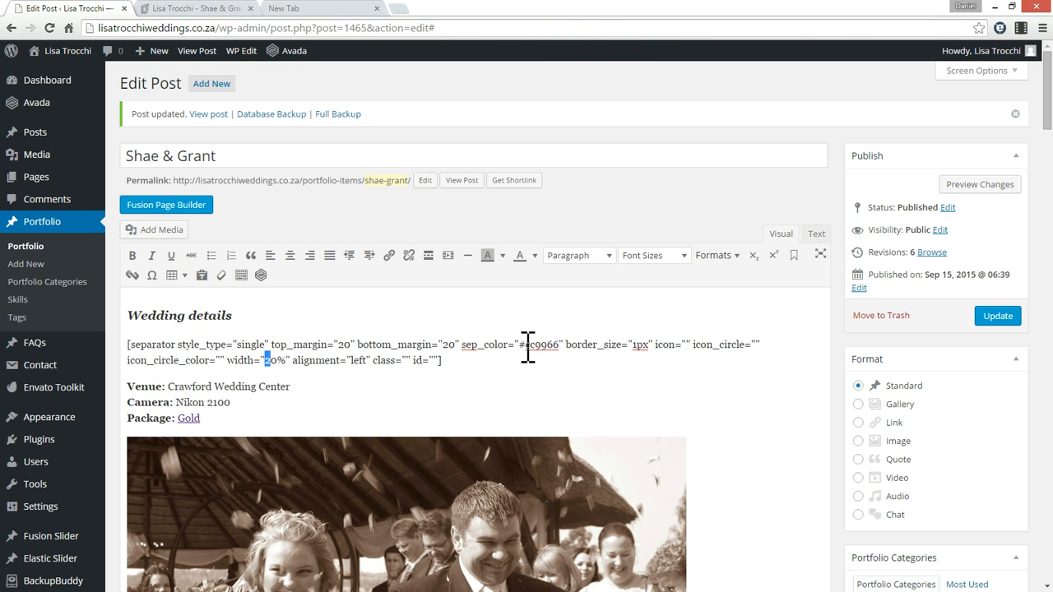
left_click(639, 345)
left_click(1003, 328)
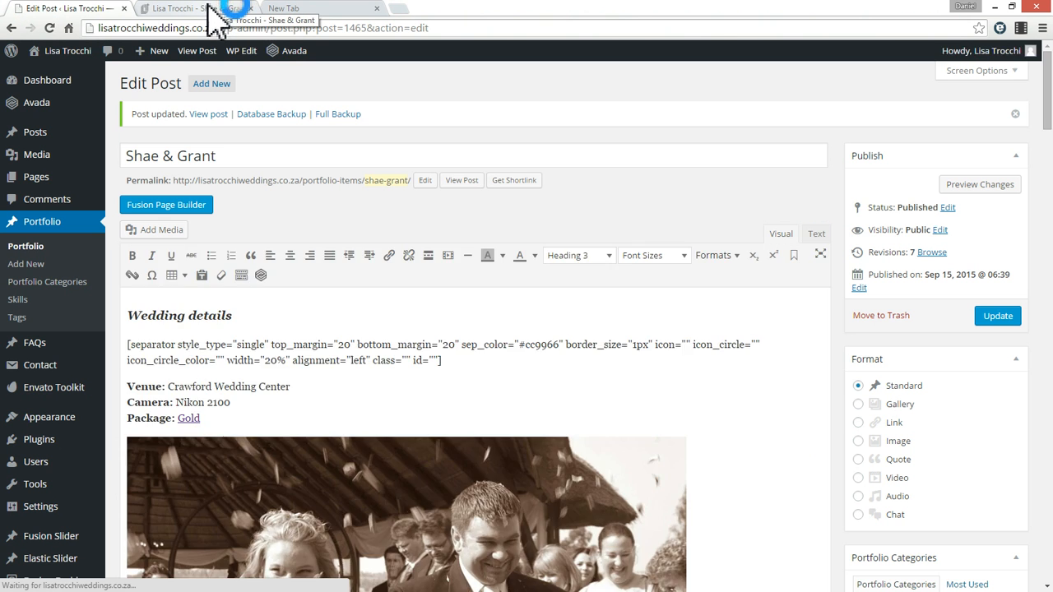
Check how the heading, separator and wedding details look on the live Shae & Grant page
left_click(216, 8)
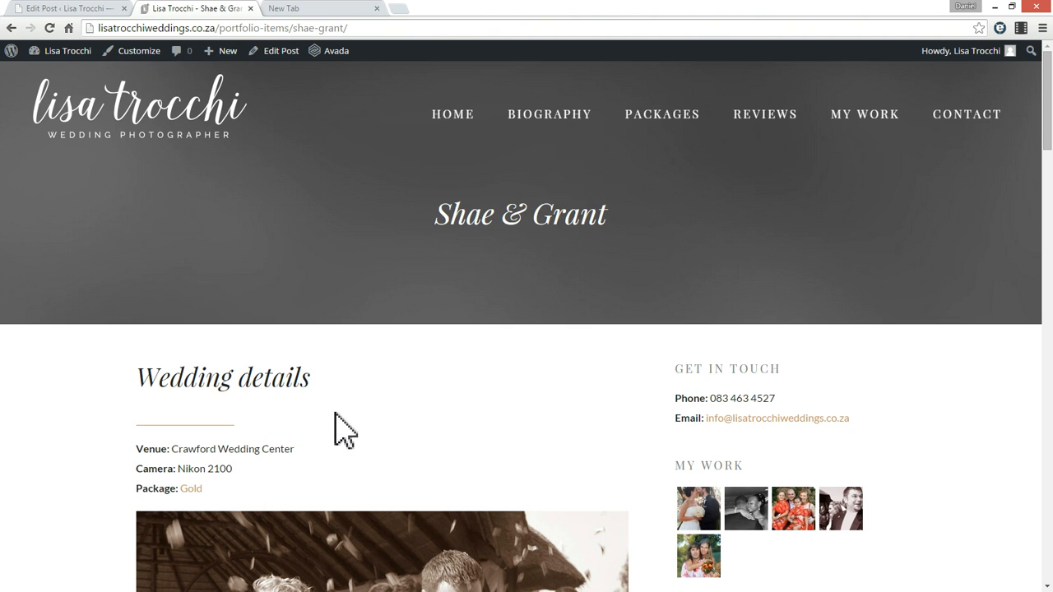
scroll(374, 420, "down", 3)
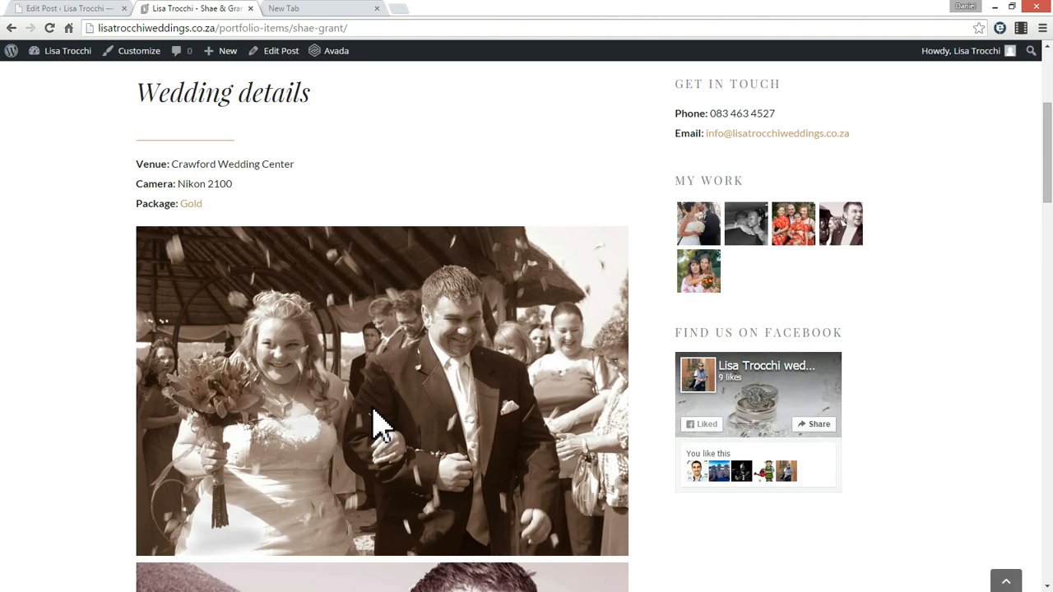
scroll(374, 424, "up", 3)
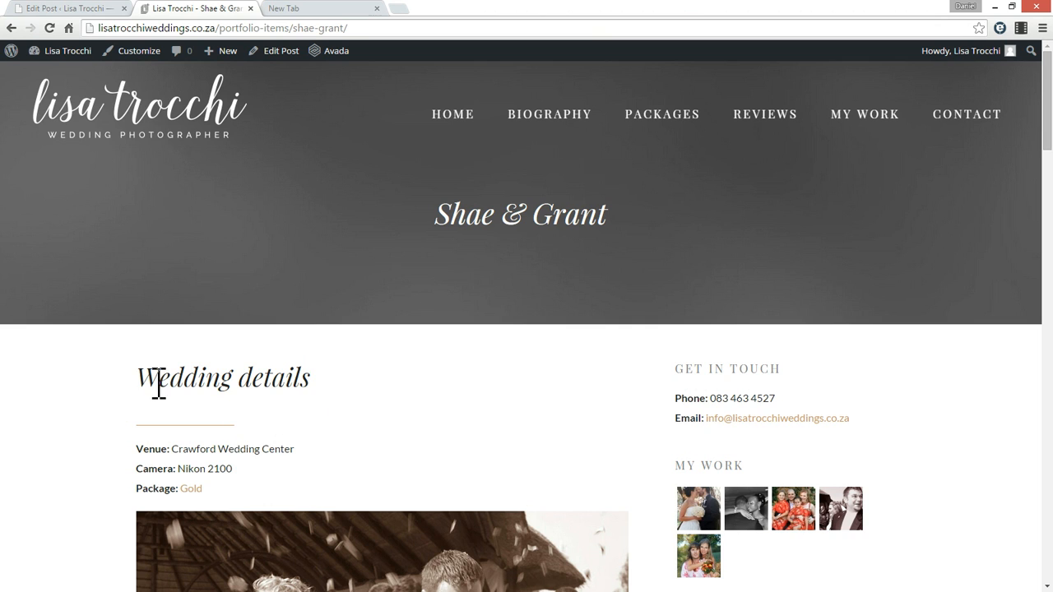
left_click_drag(158, 383, 479, 489)
left_click(400, 474)
left_click_drag(341, 487, 148, 376)
left_click(191, 375)
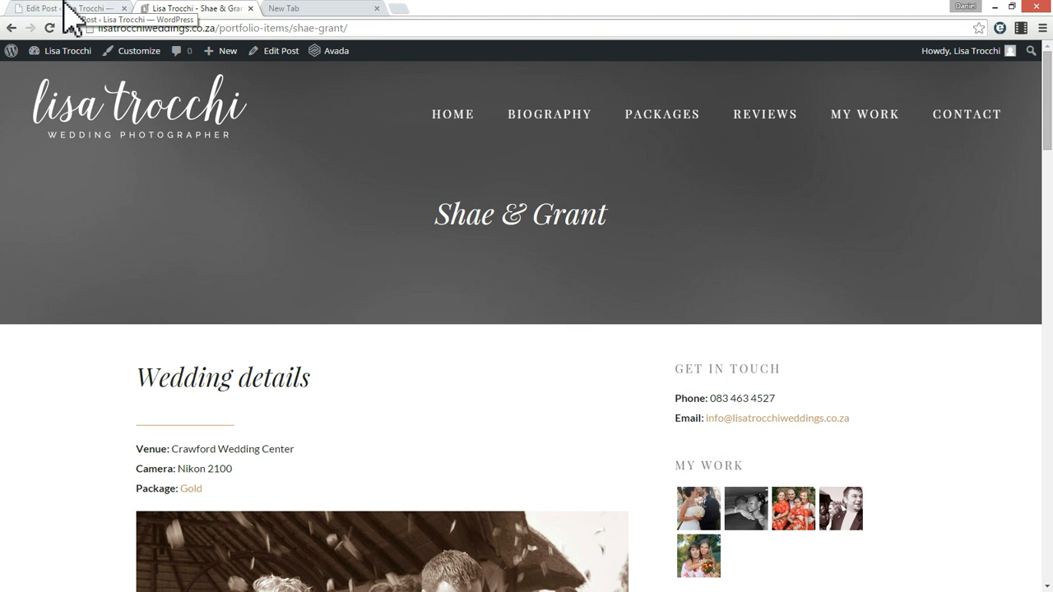
scroll(486, 308, "down", 2)
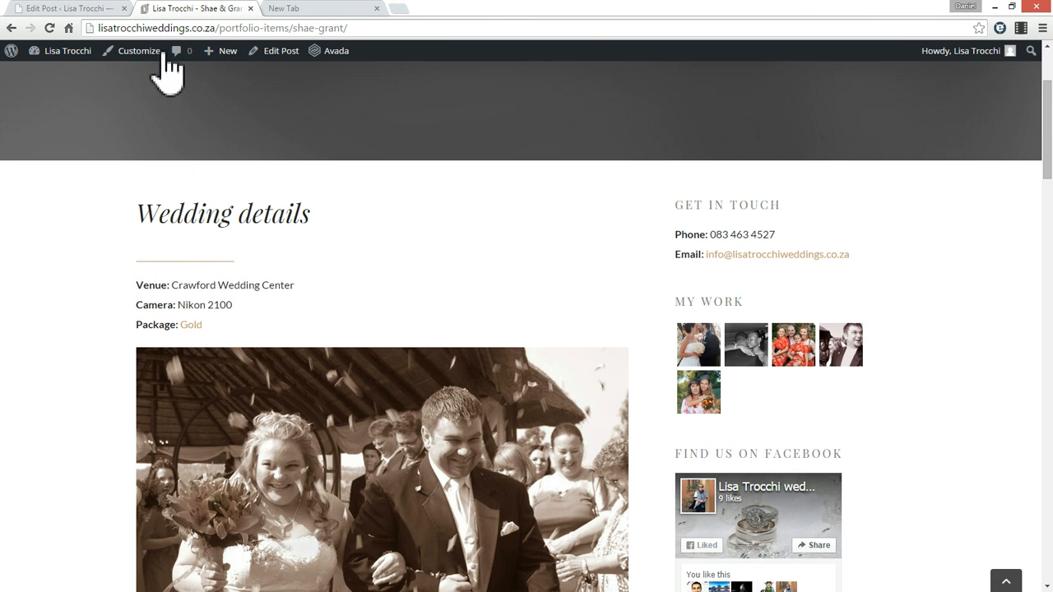
Set the separator shortcode's top margin to 0 and update the post
left_click(97, 12)
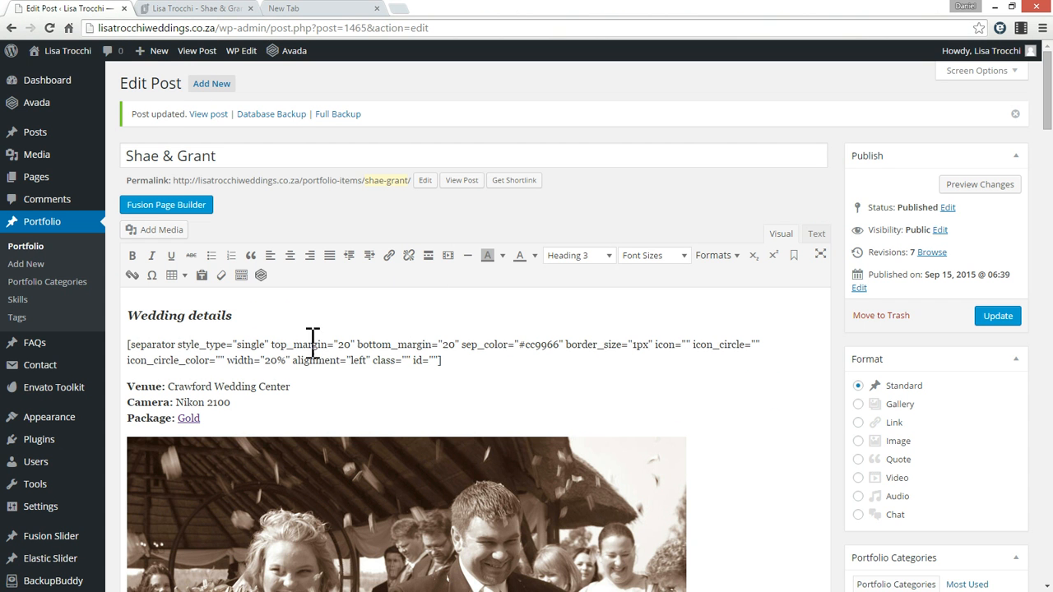
left_click_drag(339, 346, 352, 346)
type("0")
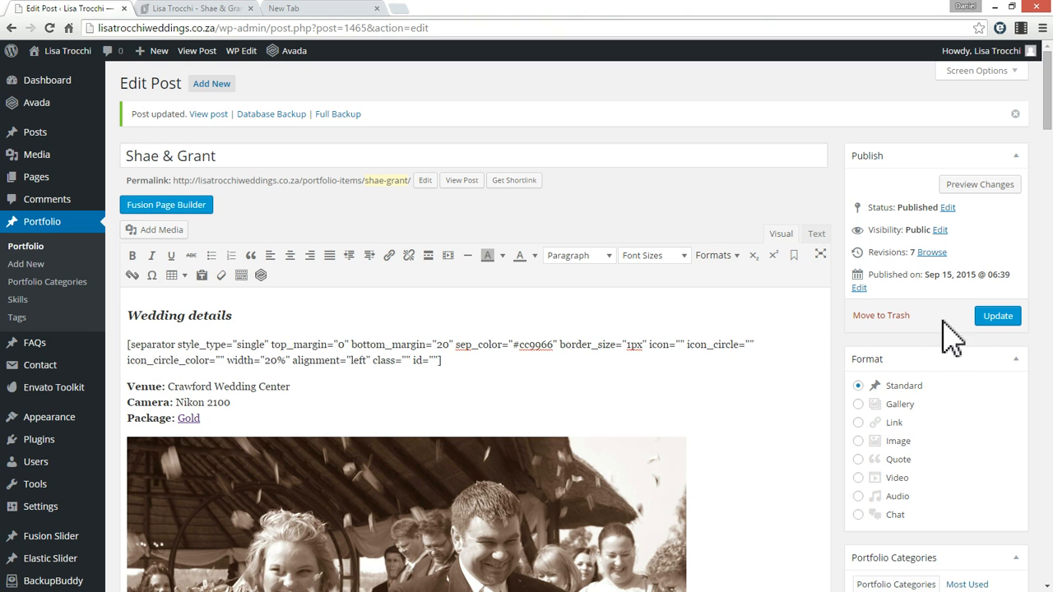
left_click(998, 318)
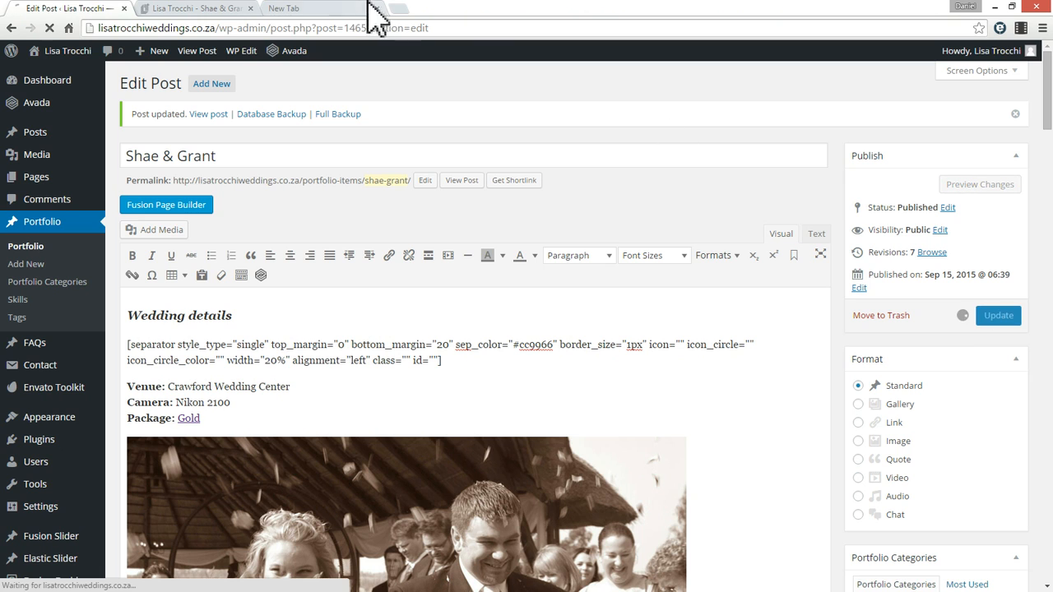
Examine the spacing between the heading, separator and venue, camera and package lines on the live page
left_click(203, 8)
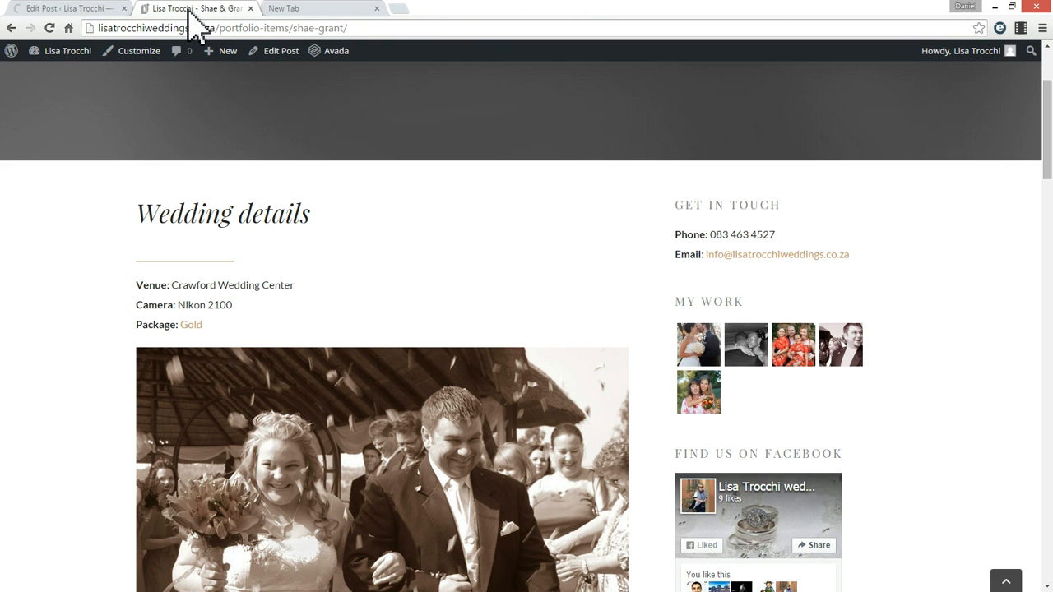
left_click(209, 325)
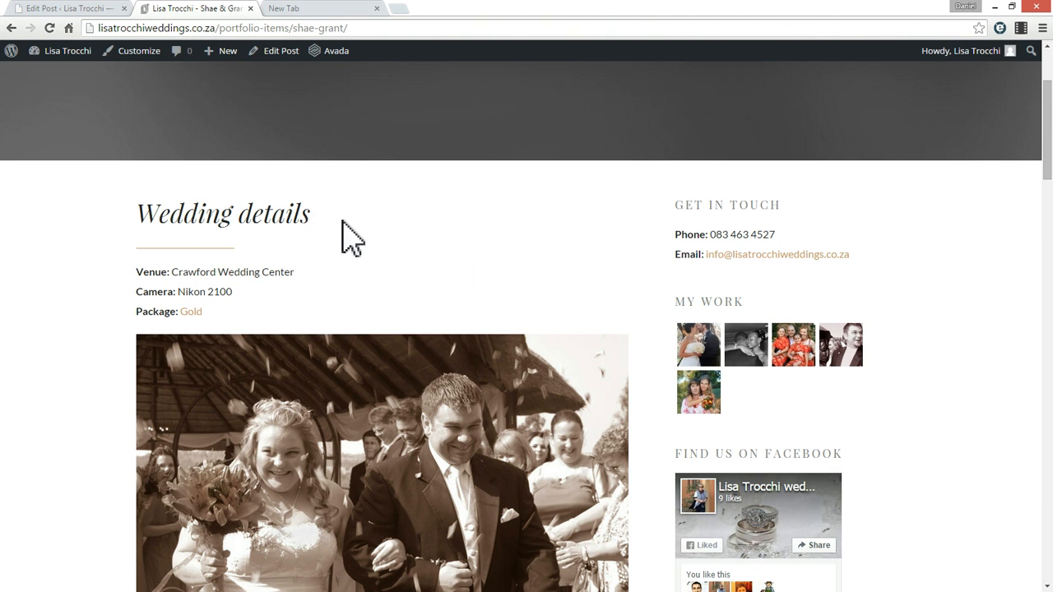
left_click_drag(140, 271, 236, 313)
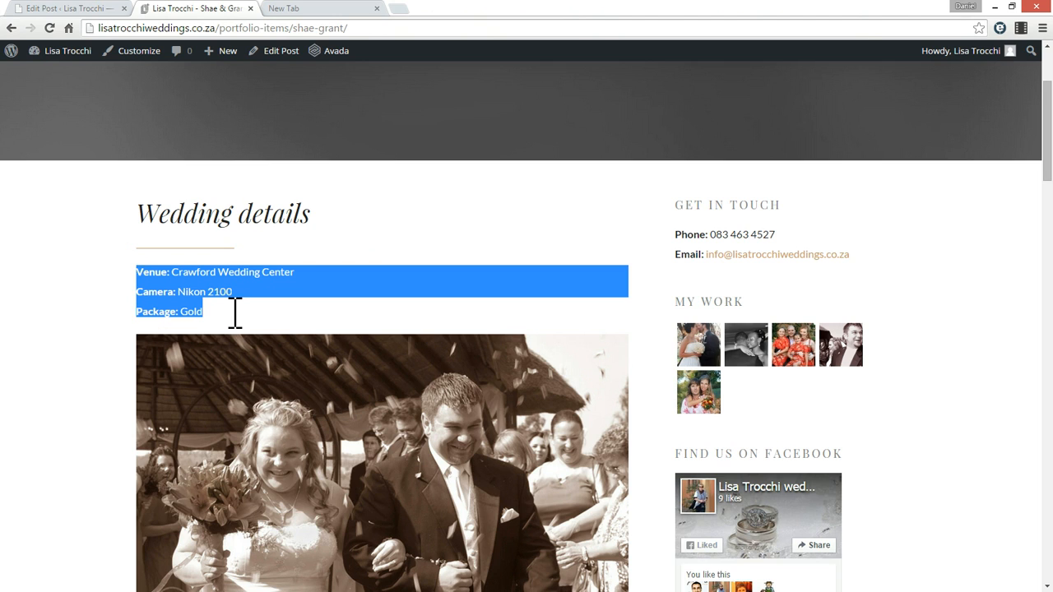
left_click_drag(387, 209, 268, 216)
left_click(267, 203)
double_click(298, 218)
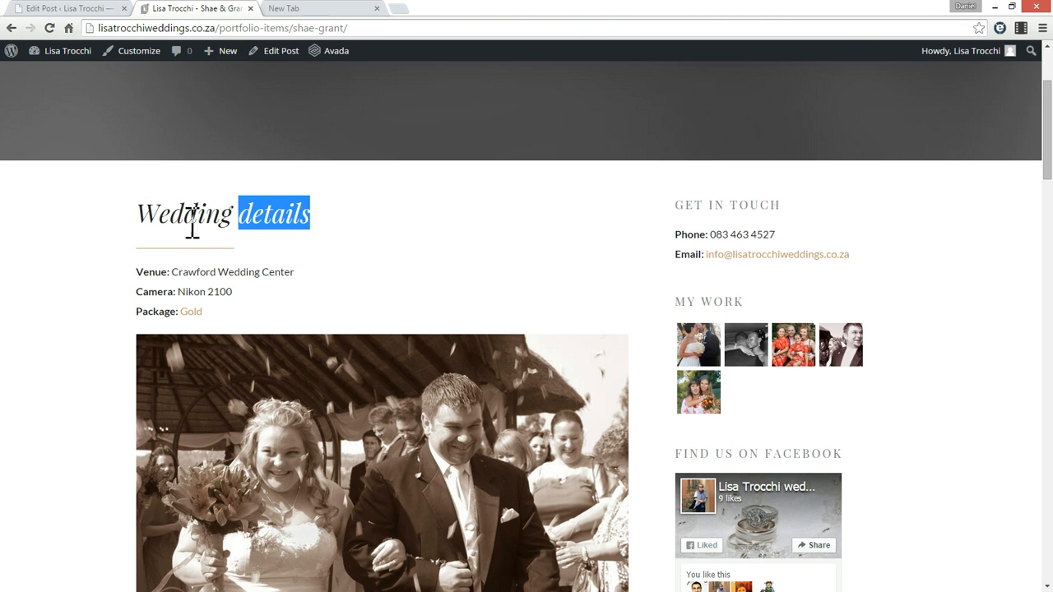
left_click(192, 224)
double_click(170, 211)
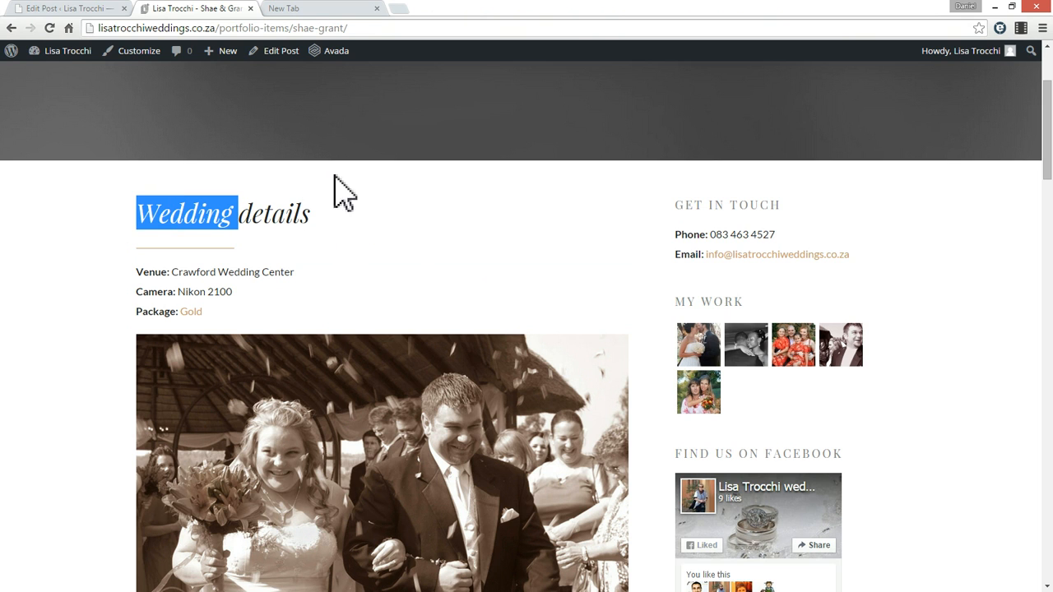
Delete the separator shortcode and its blank line so the venue line directly follows the "Wedding details" heading
left_click(71, 10)
left_click(480, 370)
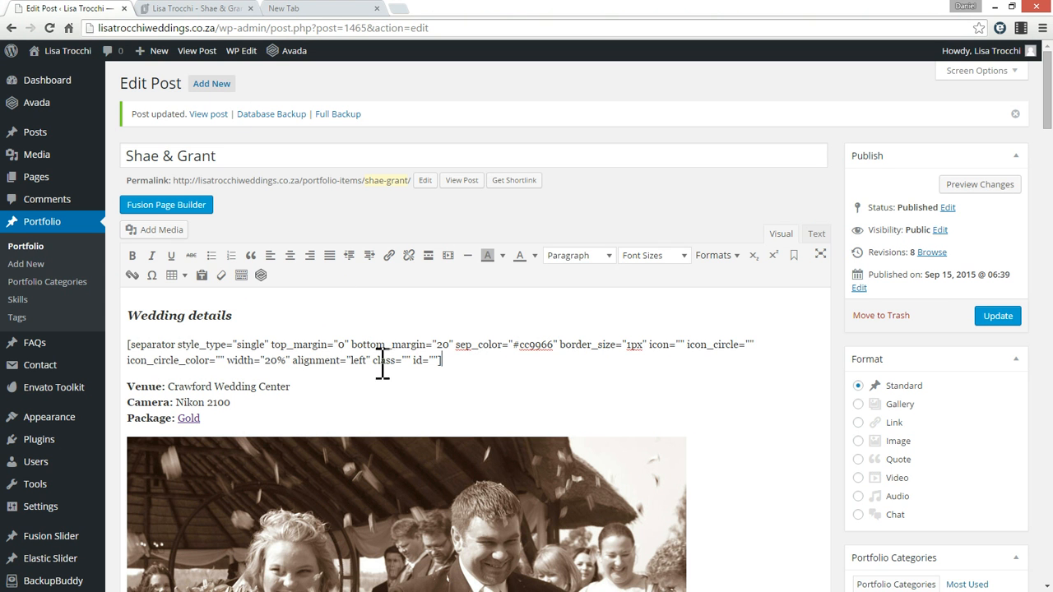
left_click_drag(381, 370, 148, 346)
key("BackSpace")
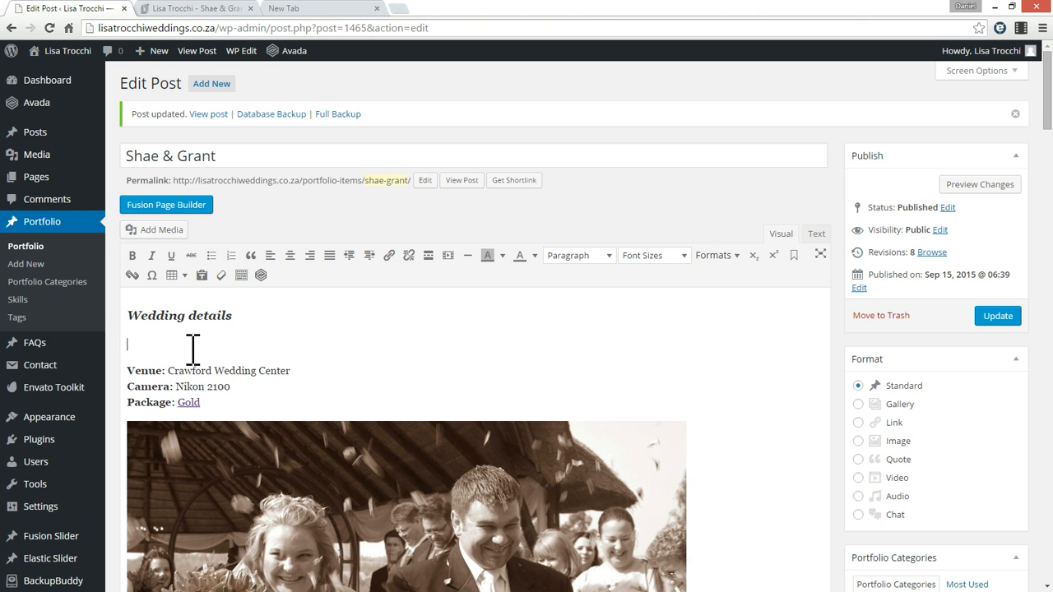
key("Delete")
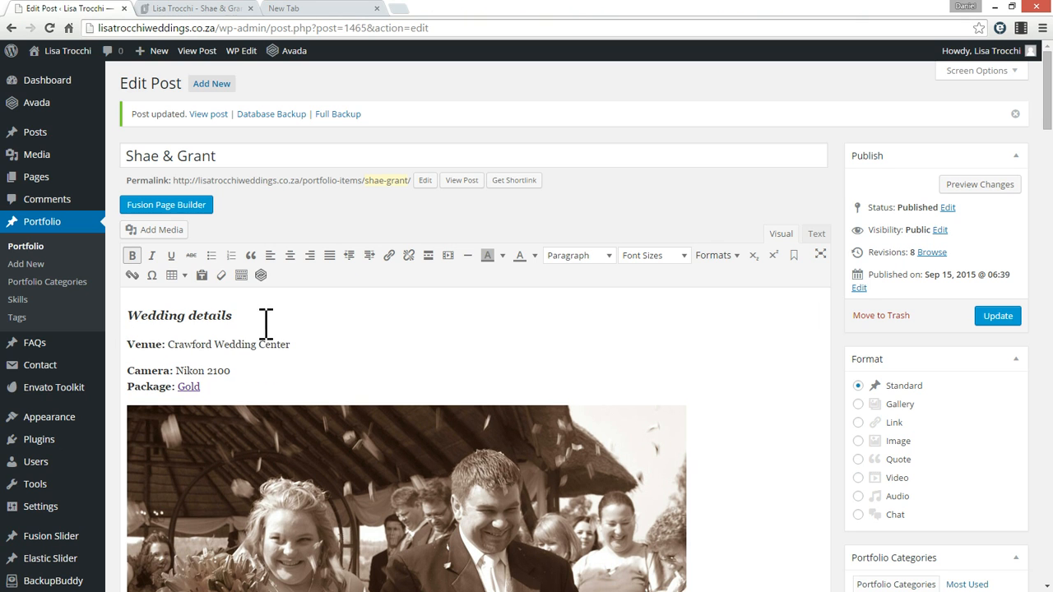
key("Return")
key("BackSpace")
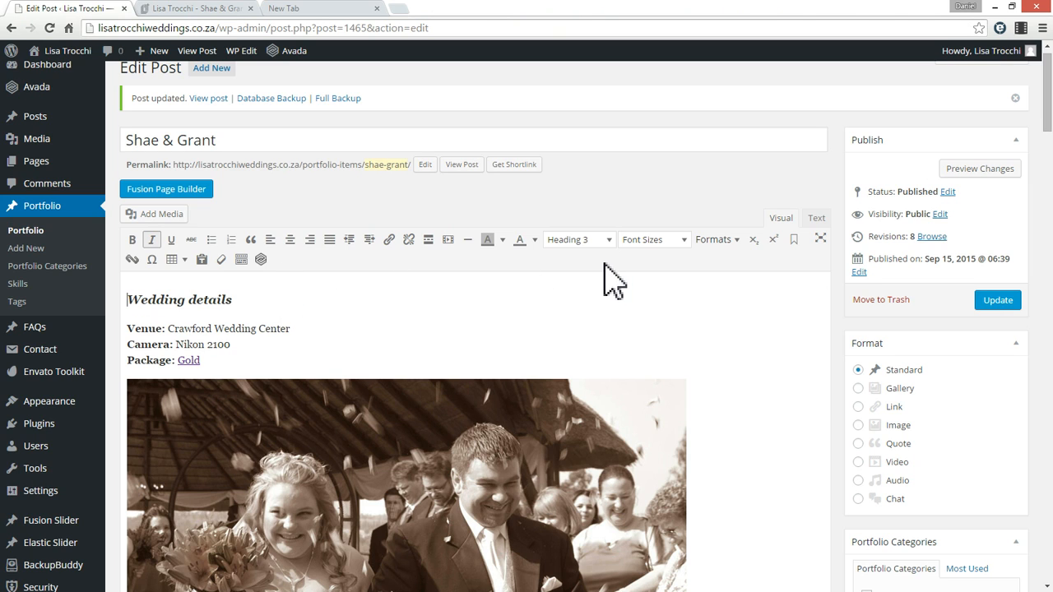
Switch the post's content from the default editor to the Fusion Page Builder
left_click(176, 191)
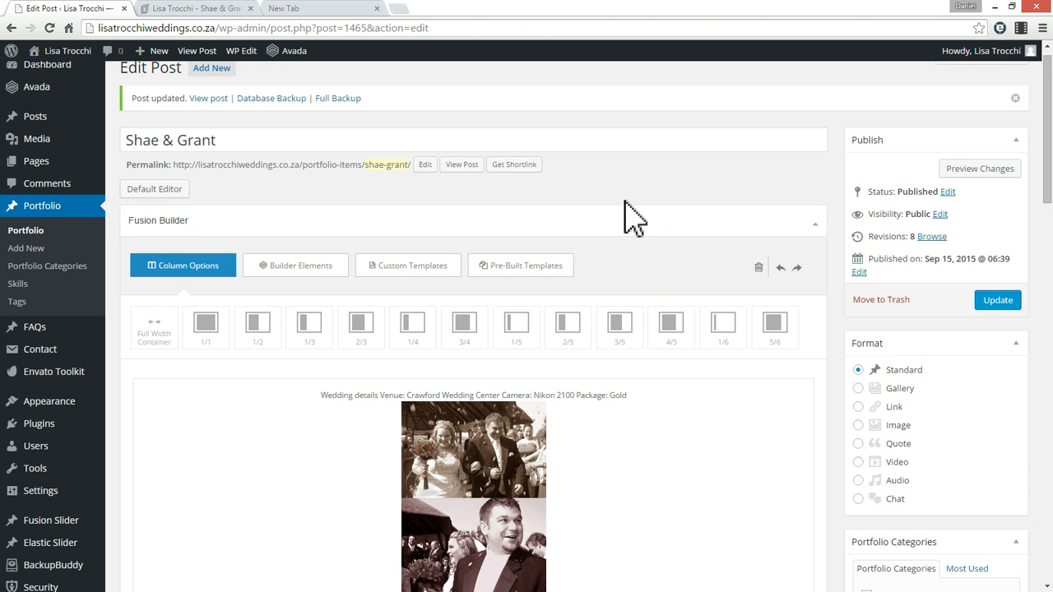
Look over the post's content in the Fusion Builder and switch it back to the default editor
scroll(630, 219, "down", 4)
scroll(630, 219, "up", 4)
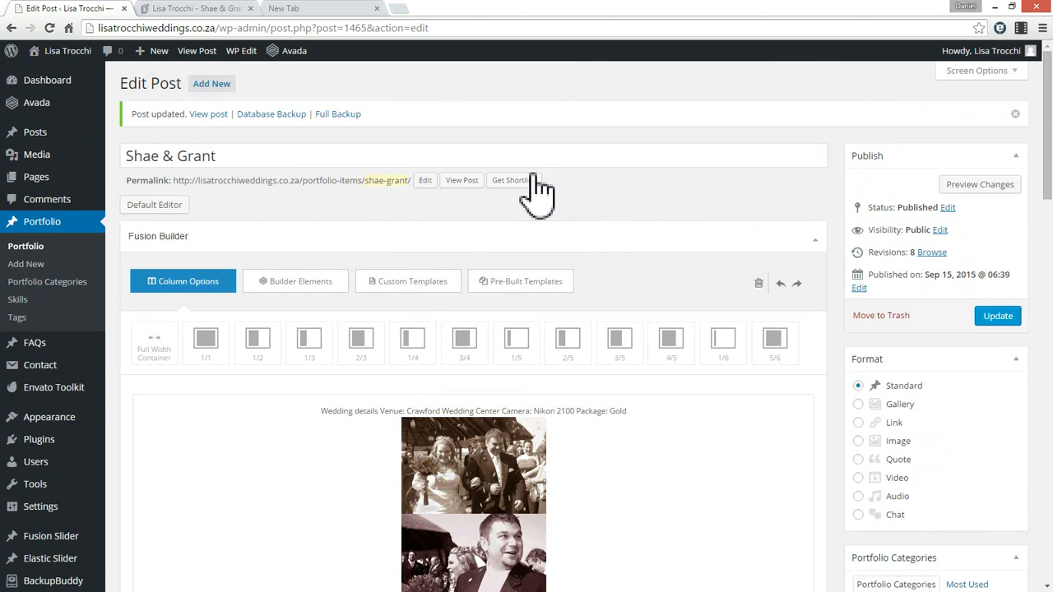
scroll(568, 399, "down", 8)
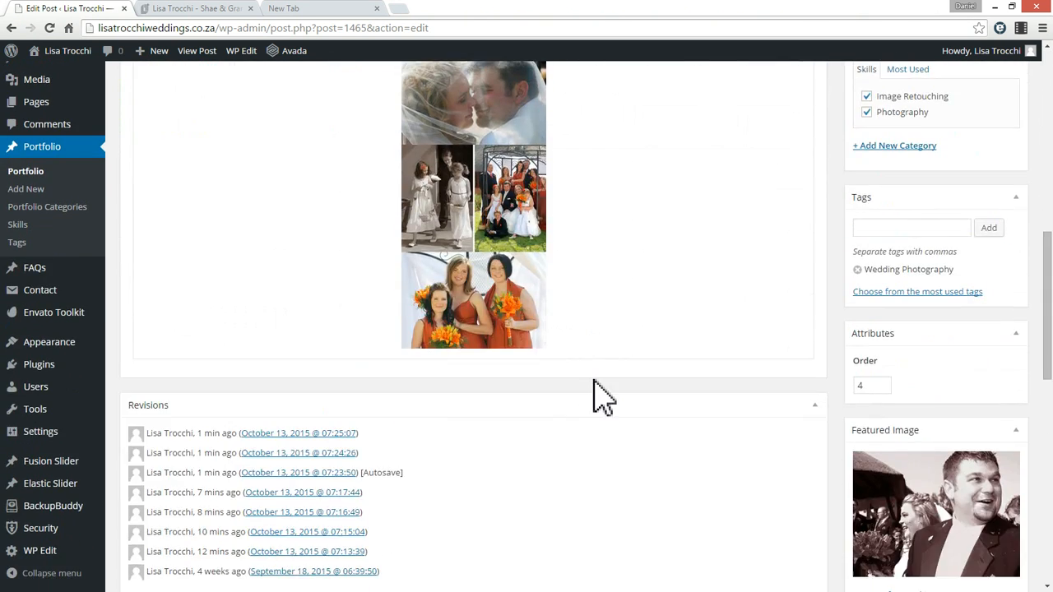
scroll(601, 243, "up", 3)
scroll(606, 251, "up", 4)
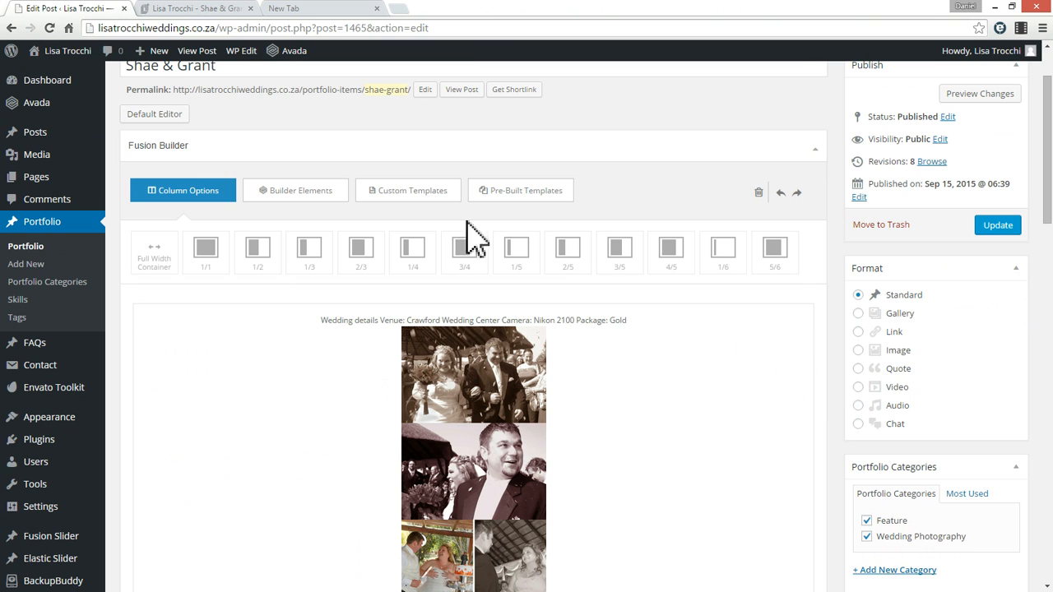
scroll(212, 189, "up", 1)
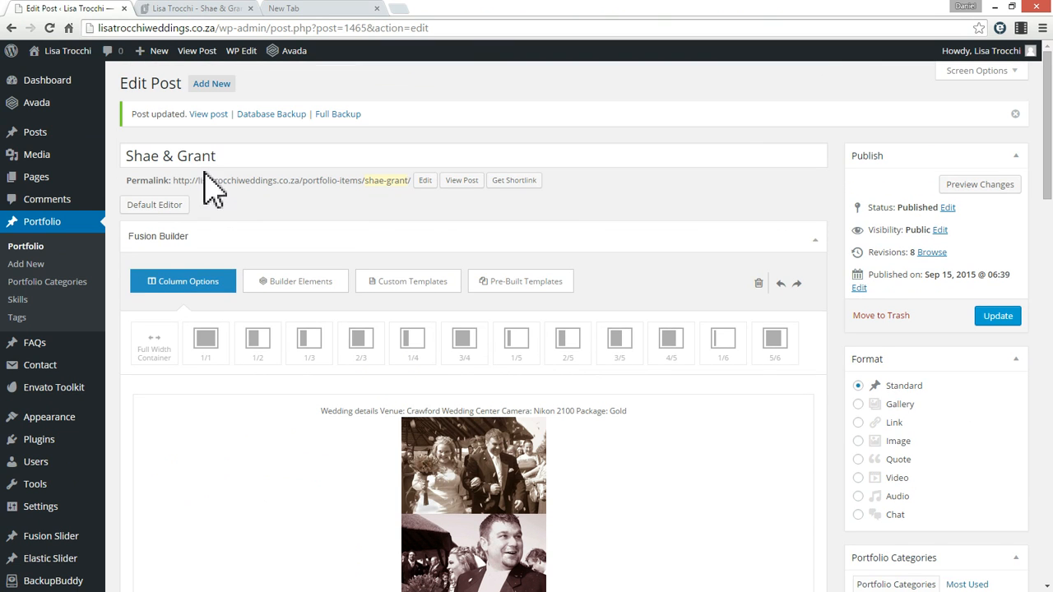
left_click(152, 205)
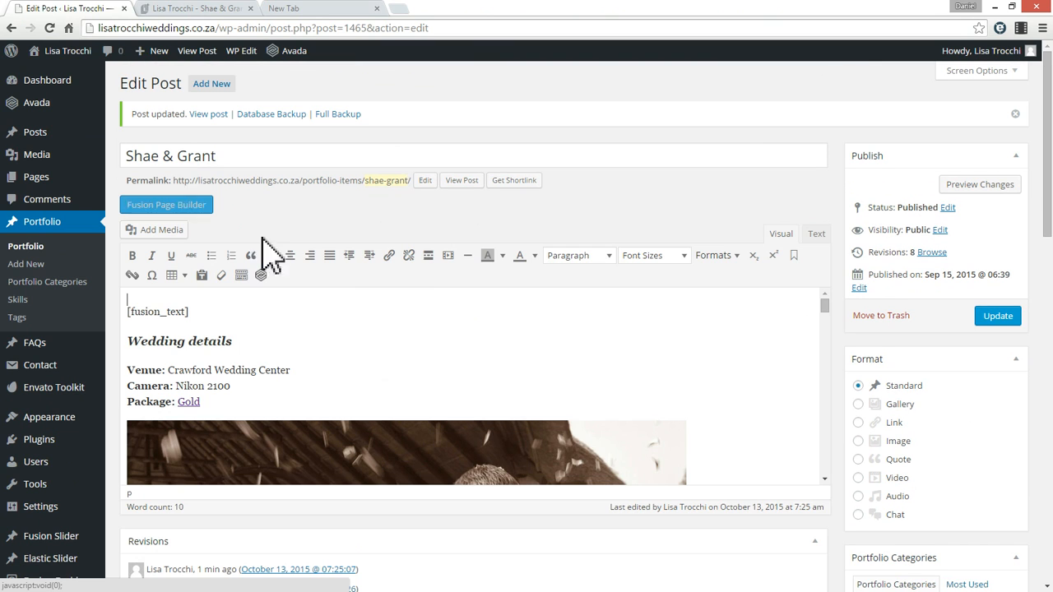
Delete the opening [fusion_text] tag and format the "Wedding details" line as Heading 3
triple_click(209, 313)
key("BackSpace")
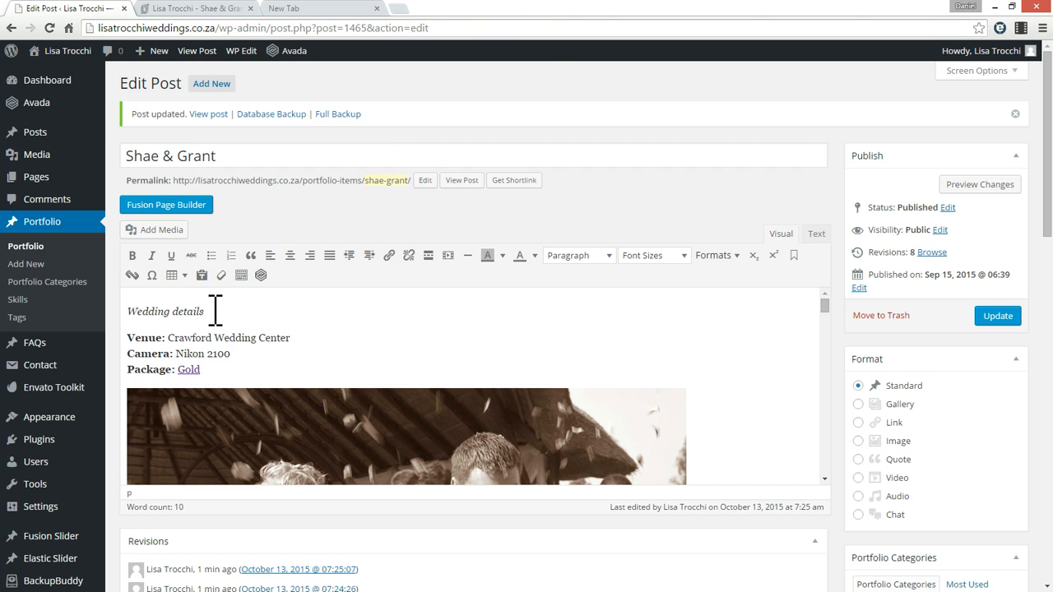
left_click_drag(215, 311, 125, 311)
left_click(601, 256)
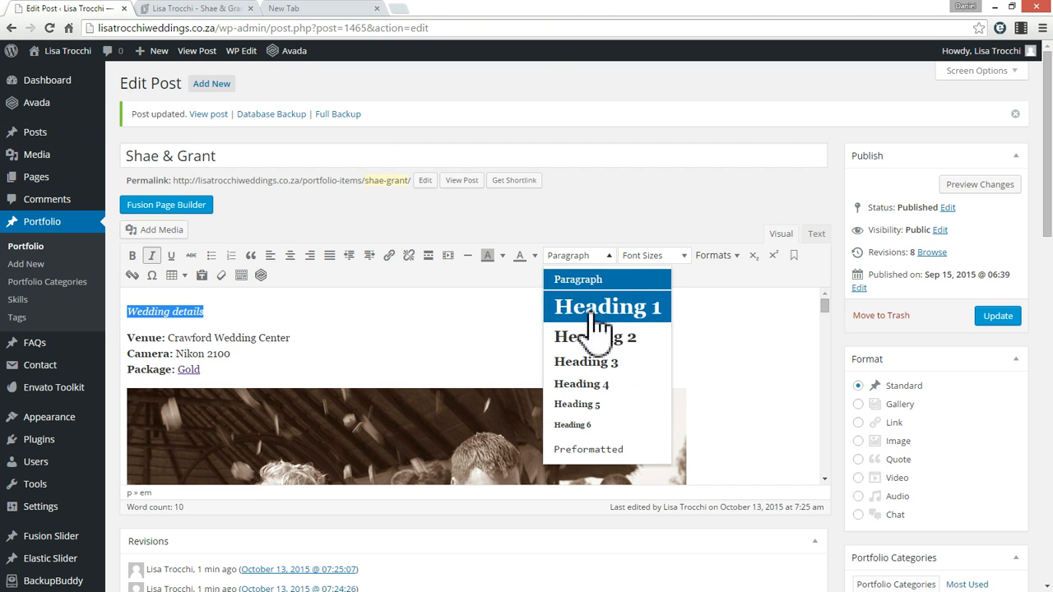
left_click(609, 339)
left_click(357, 345)
Delete the closing [/fusion_text] tag after the last photo in the post content
scroll(427, 317, "down", 5)
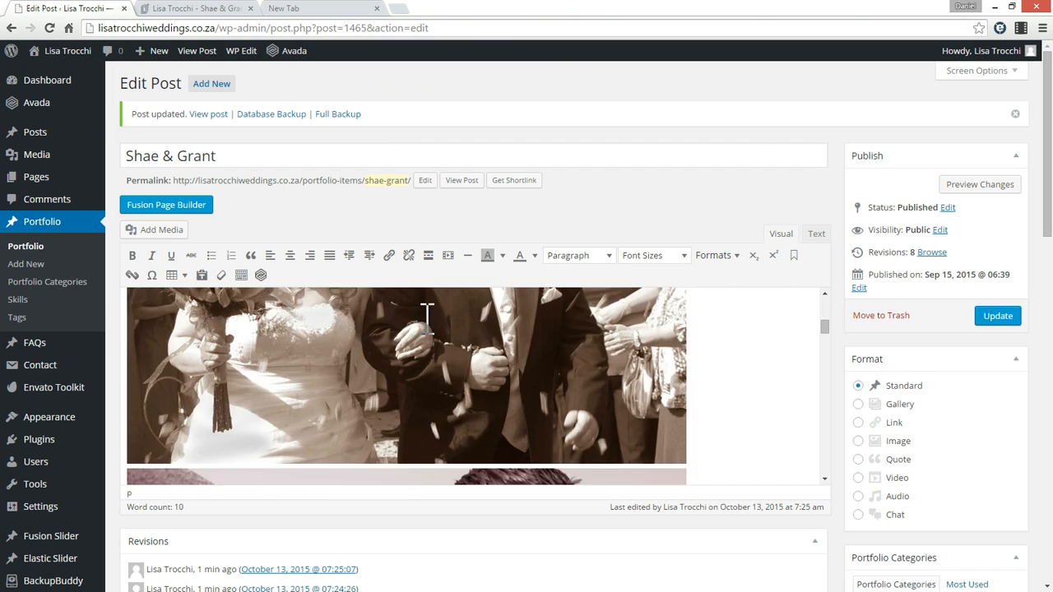
scroll(427, 313, "down", 10)
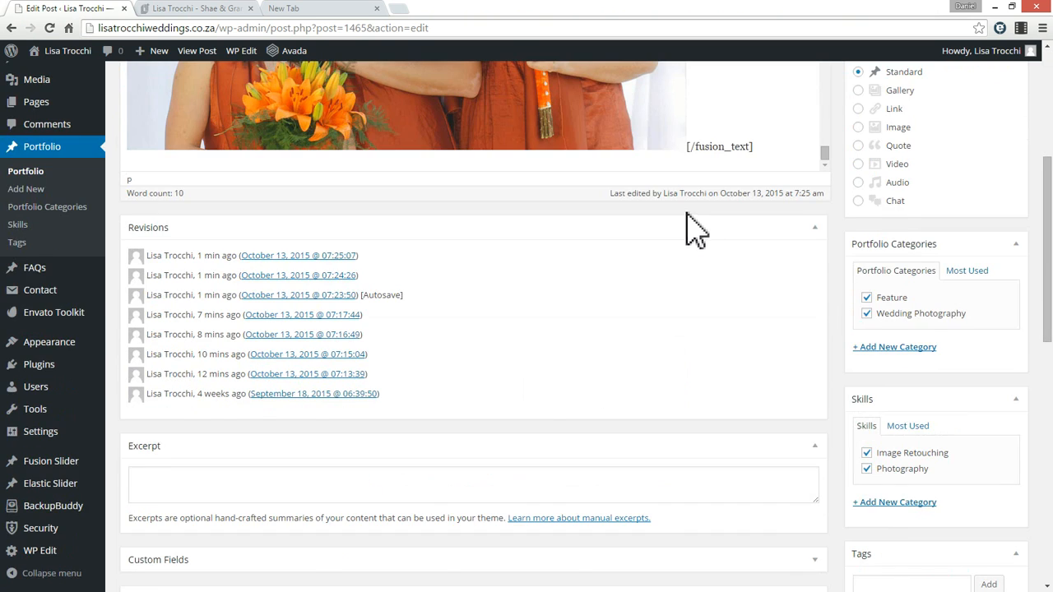
scroll(696, 232, "up", 1)
left_click_drag(771, 205, 694, 212)
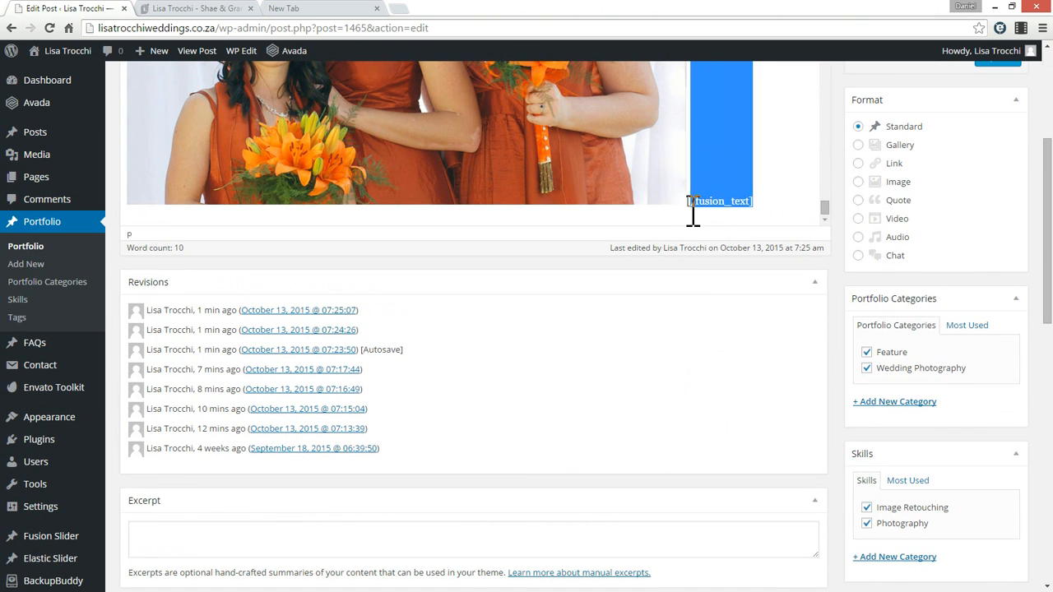
key("BackSpace")
scroll(686, 202, "up", 2)
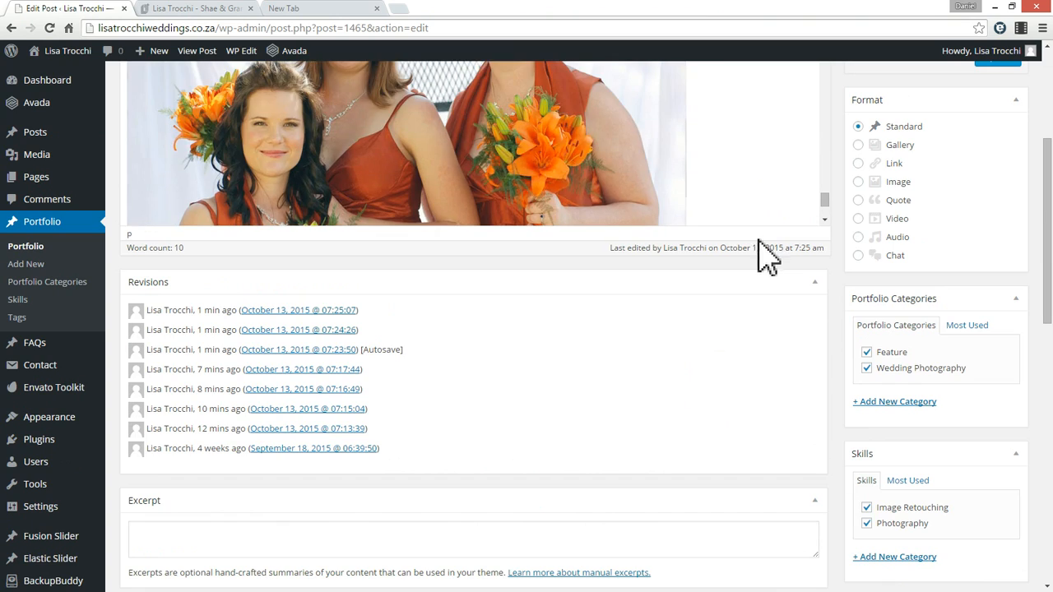
scroll(729, 247, "down", 2)
scroll(722, 228, "up", 3)
scroll(713, 222, "down", 5)
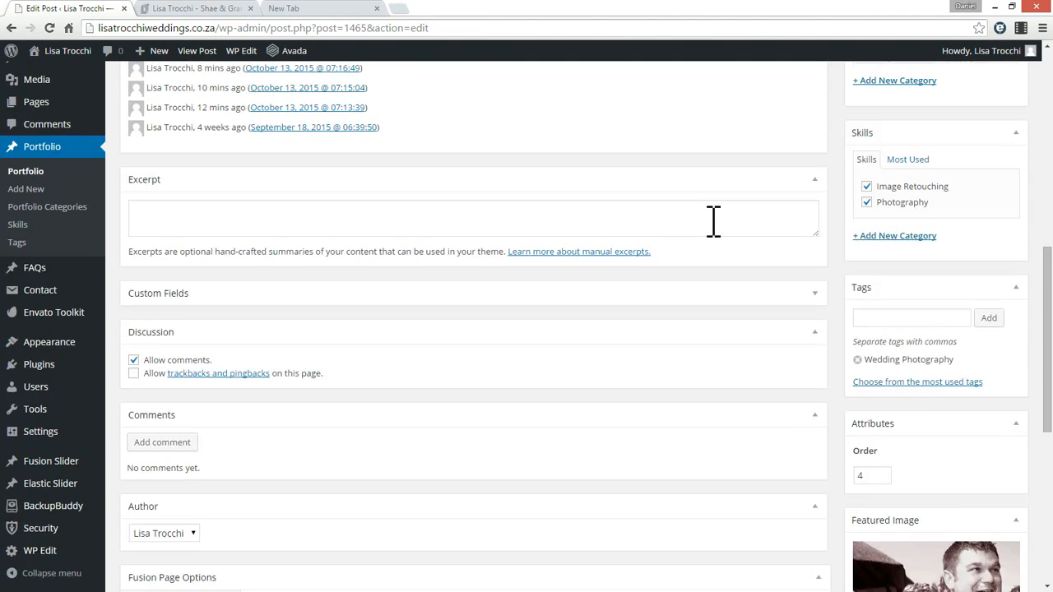
scroll(727, 228, "up", 4)
scroll(814, 244, "up", 3)
scroll(835, 263, "up", 2)
scroll(831, 263, "up", 4)
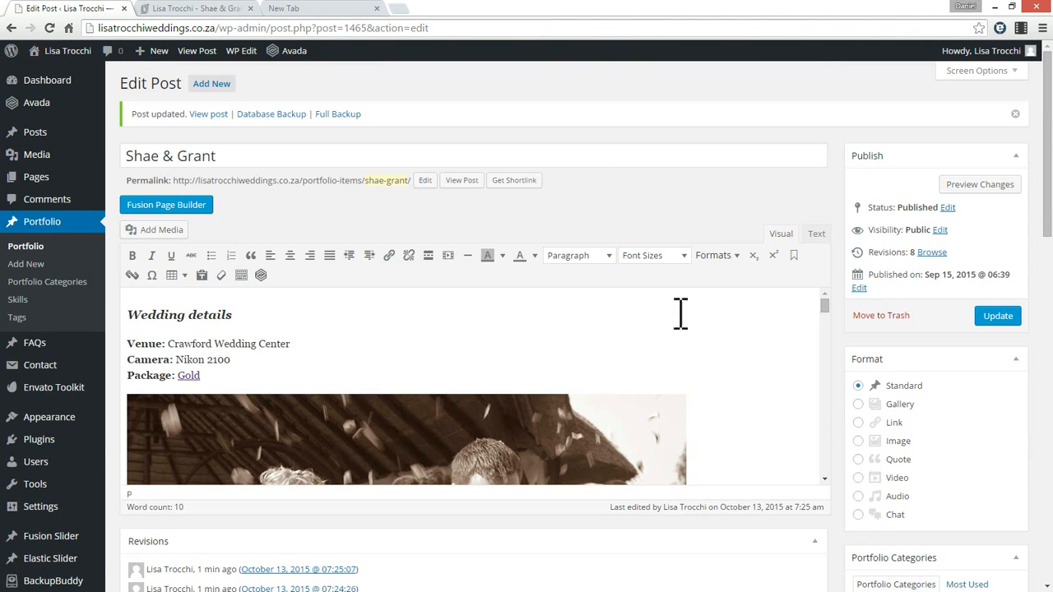
Add an empty line above the "Wedding details" heading and start a Fusion Columns shortcode there
left_click(240, 314)
key("Return")
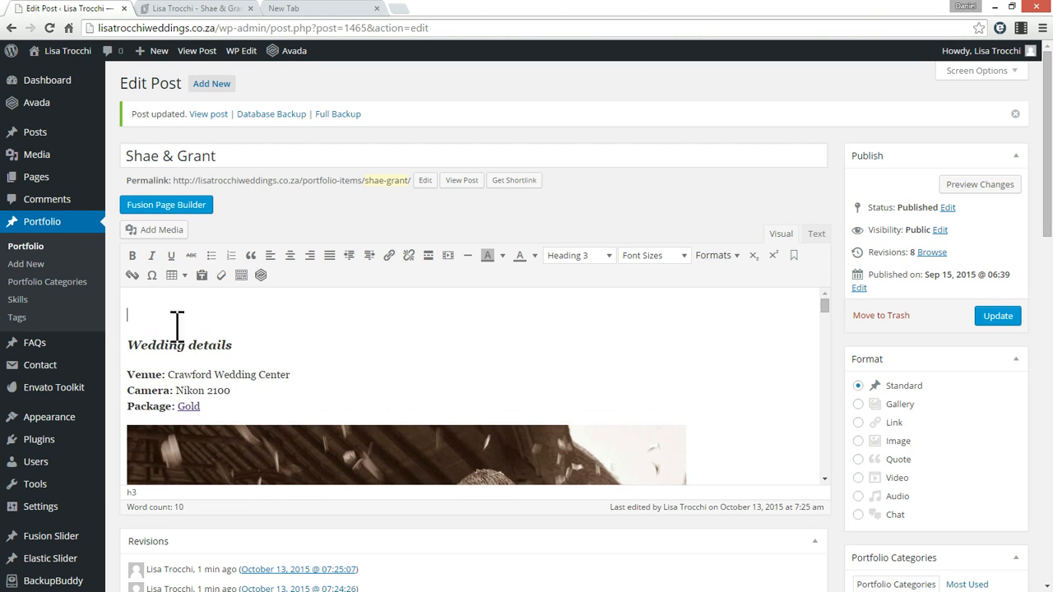
left_click(261, 275)
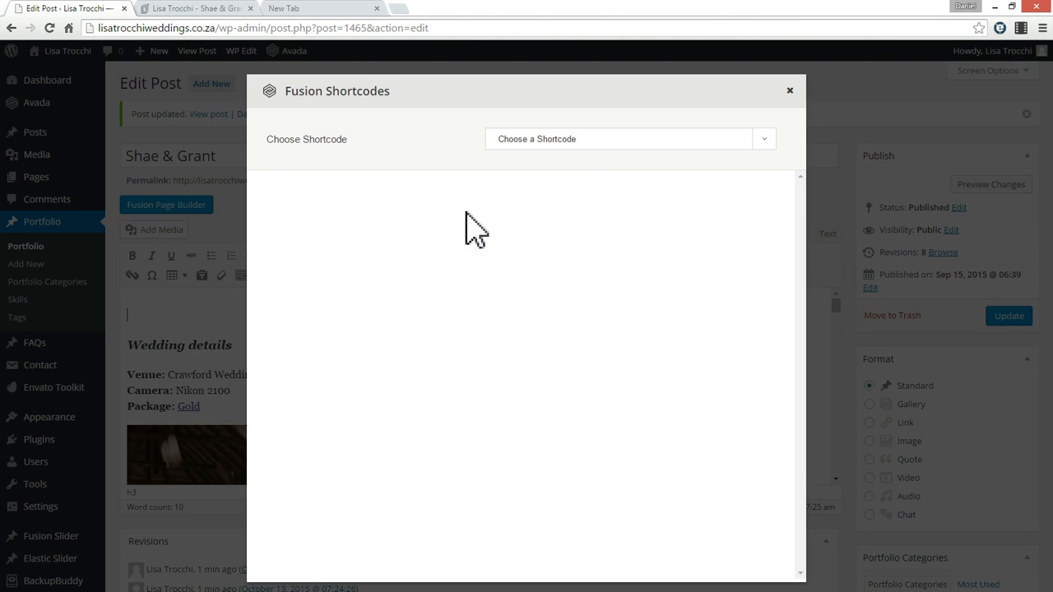
left_click(589, 146)
left_click(529, 208)
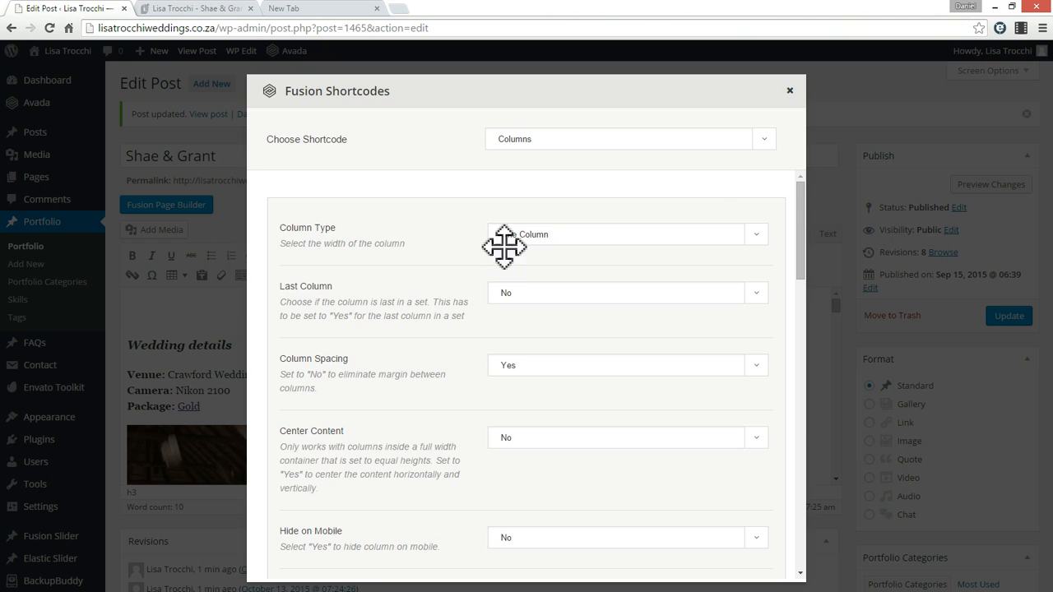
left_click(764, 139)
left_click(764, 140)
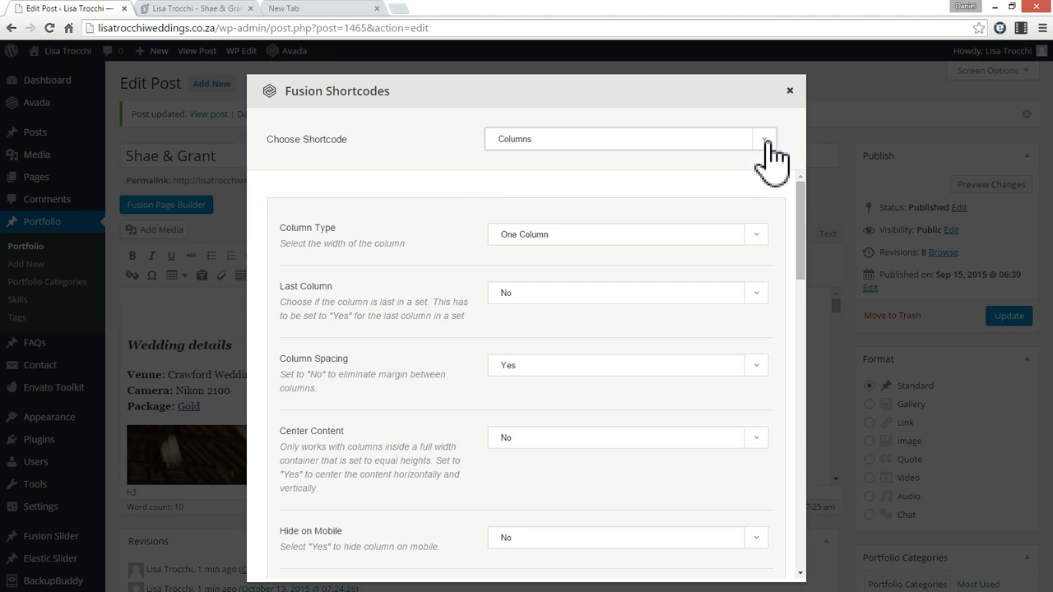
Set the first column's type to One Half, keeping Last Column at No and Column Spacing at Yes
left_click(745, 234)
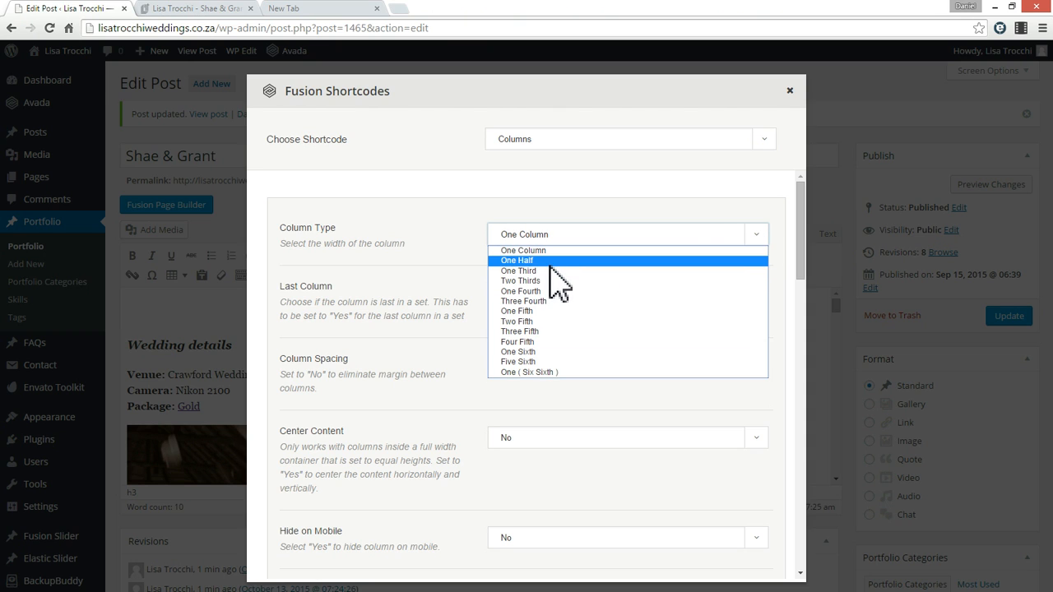
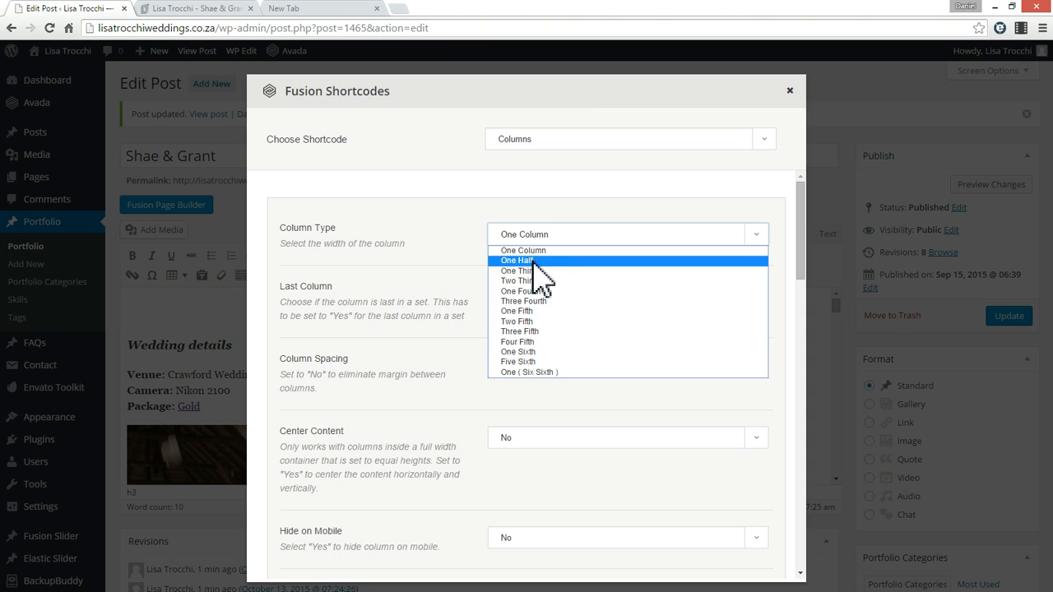
left_click(533, 261)
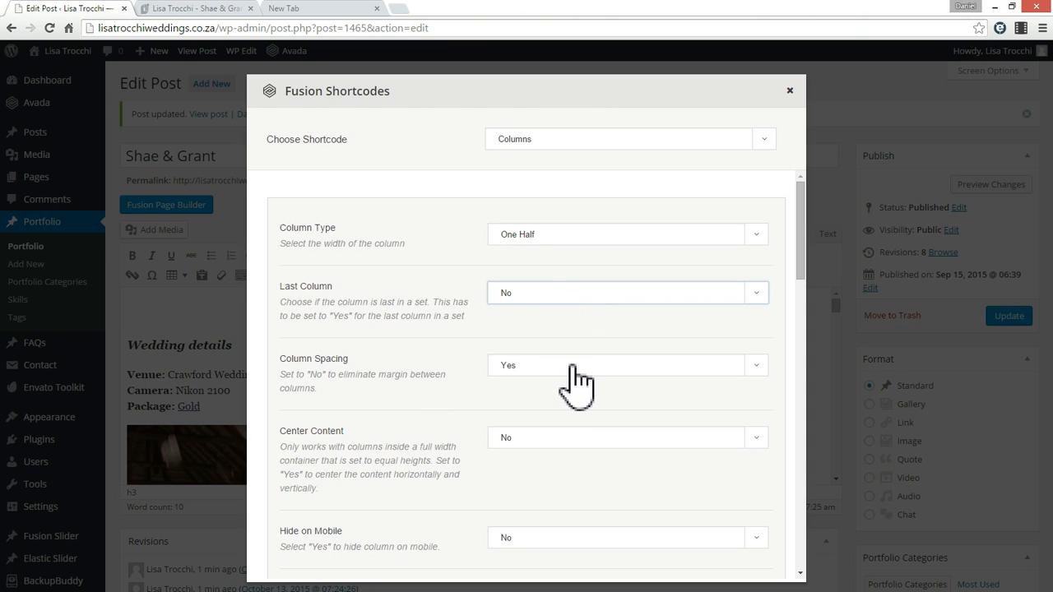
scroll(576, 383, "down", 2)
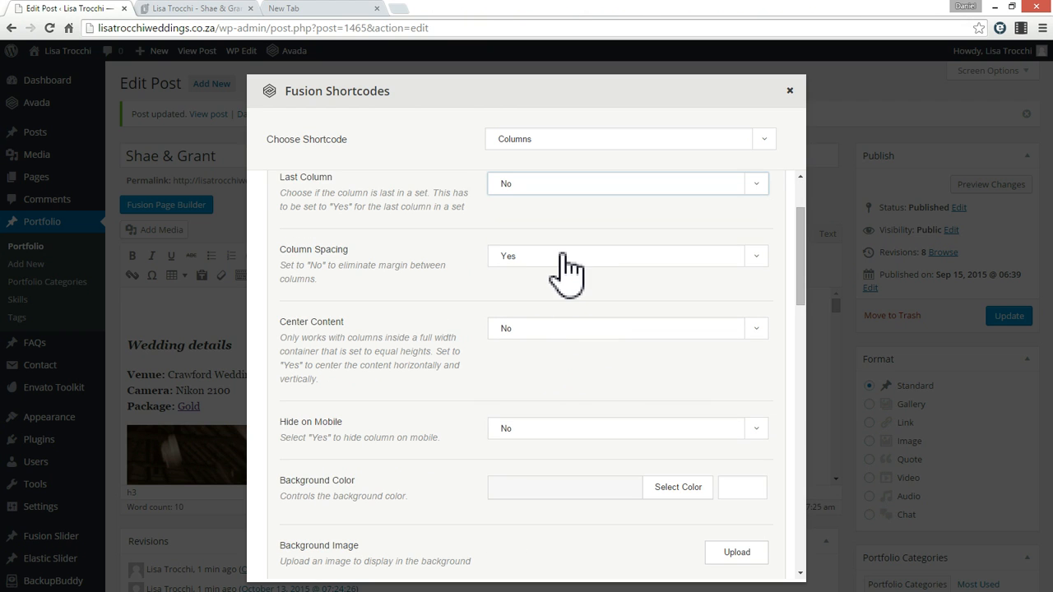
left_click(589, 258)
left_click(587, 252)
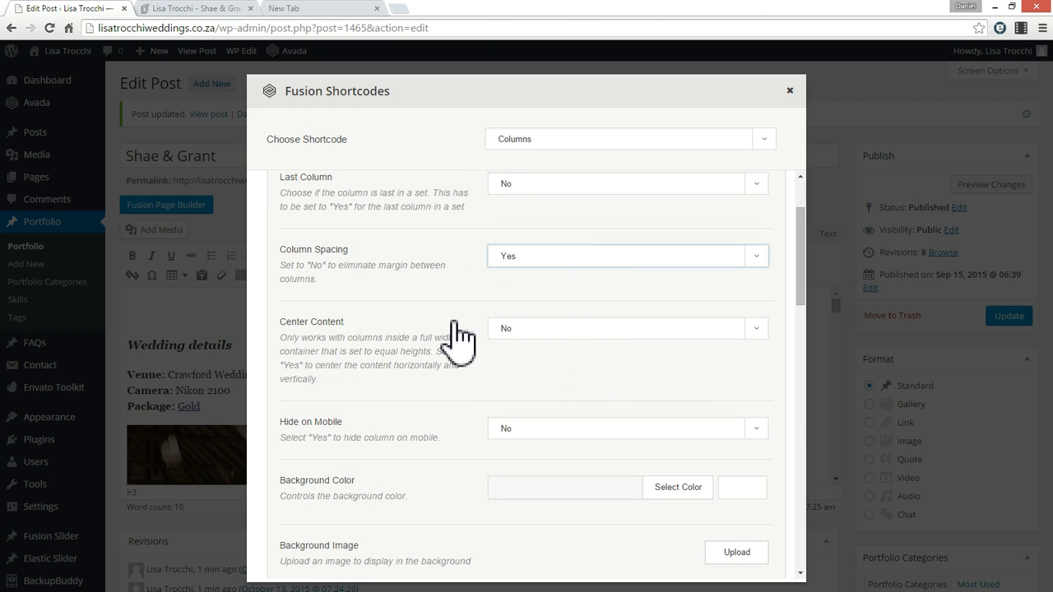
scroll(567, 341, "down", 2)
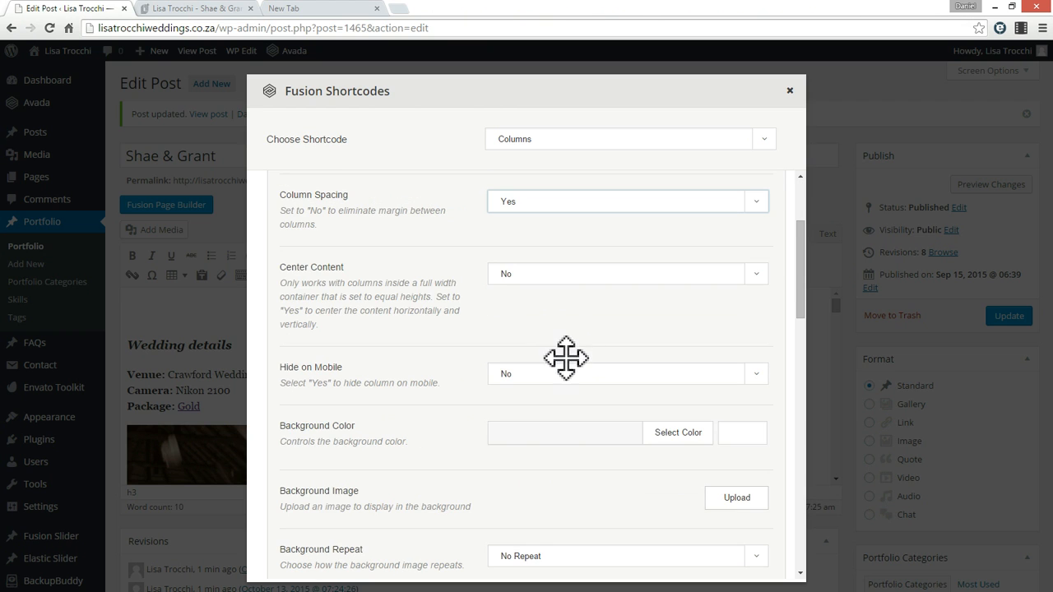
scroll(465, 395, "down", 2)
scroll(473, 399, "down", 15)
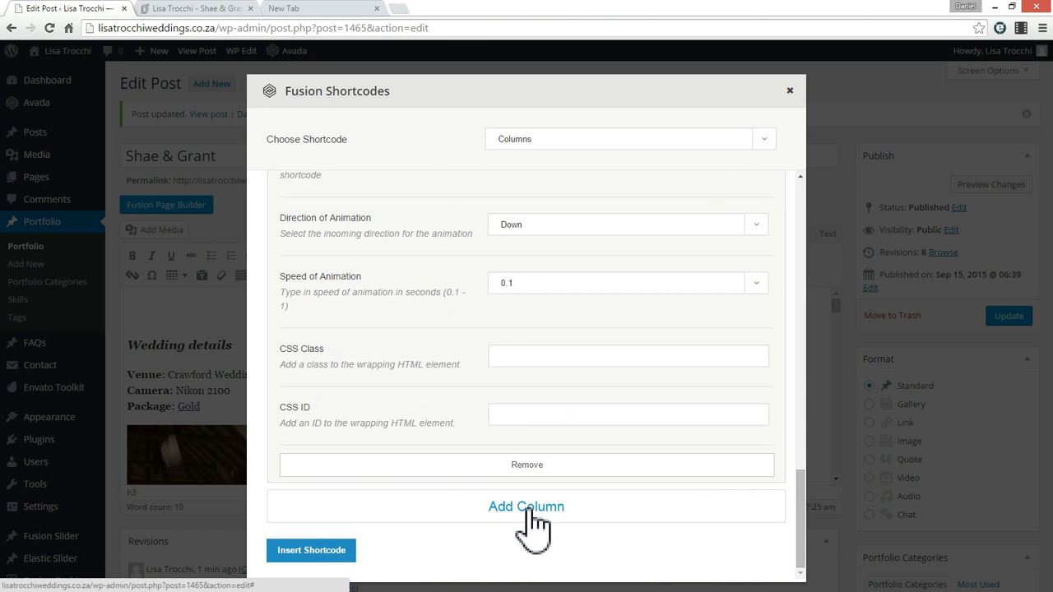
Add a second One Half column with Last Column set to Yes, and insert the columns shortcode into the post
left_click(526, 507)
scroll(529, 451, "down", 2)
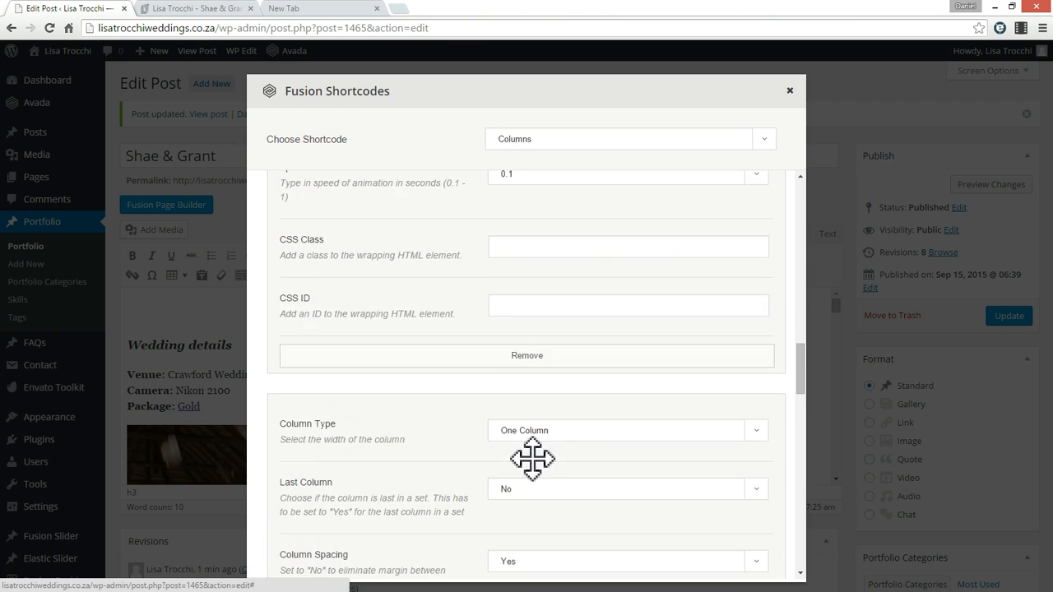
left_click(613, 380)
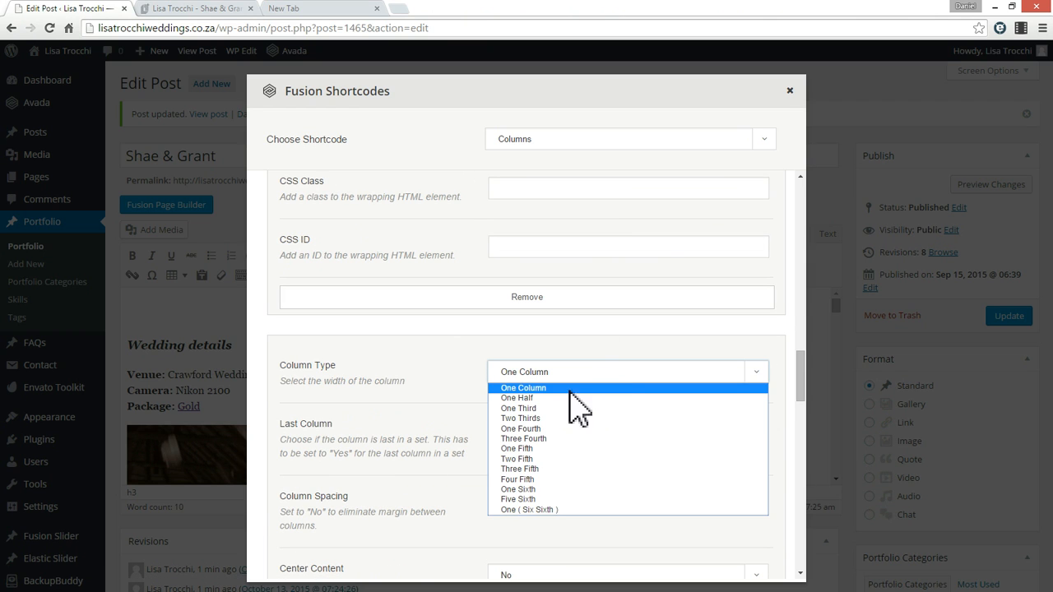
left_click(536, 397)
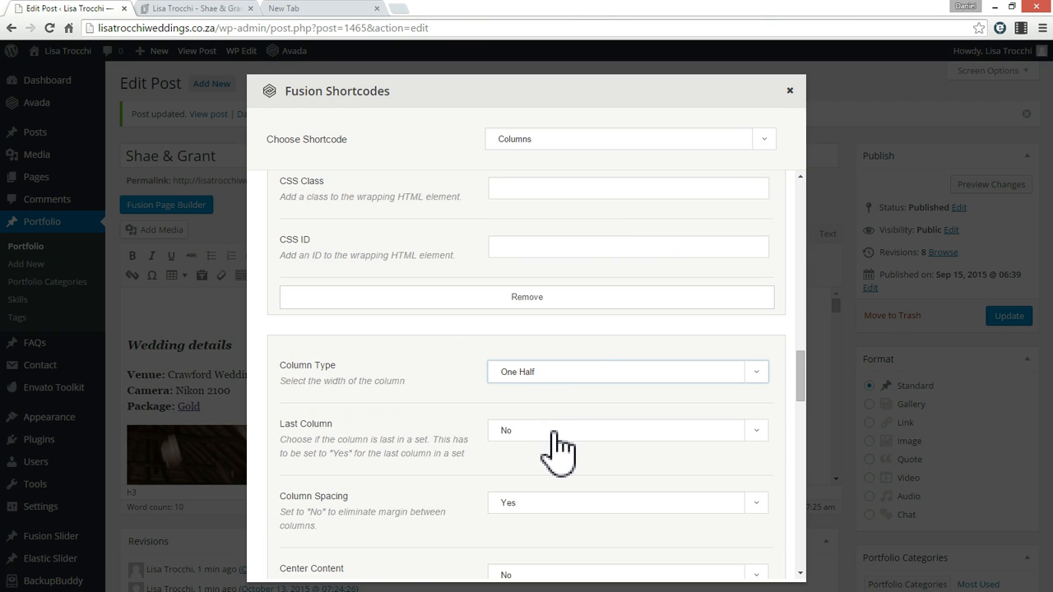
left_click(553, 432)
left_click(511, 458)
scroll(465, 432, "down", 2)
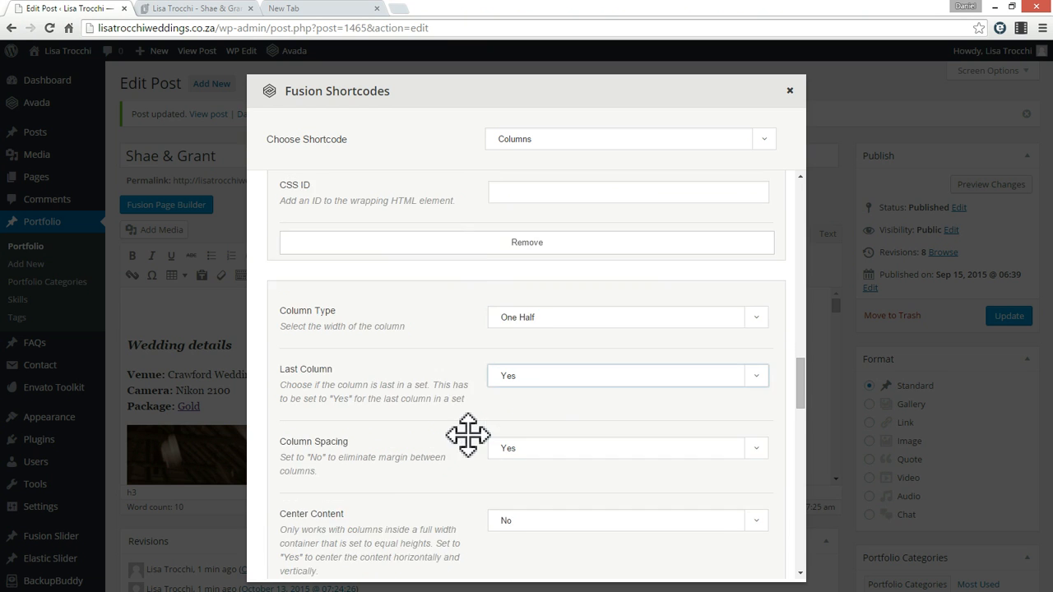
scroll(458, 408, "down", 2)
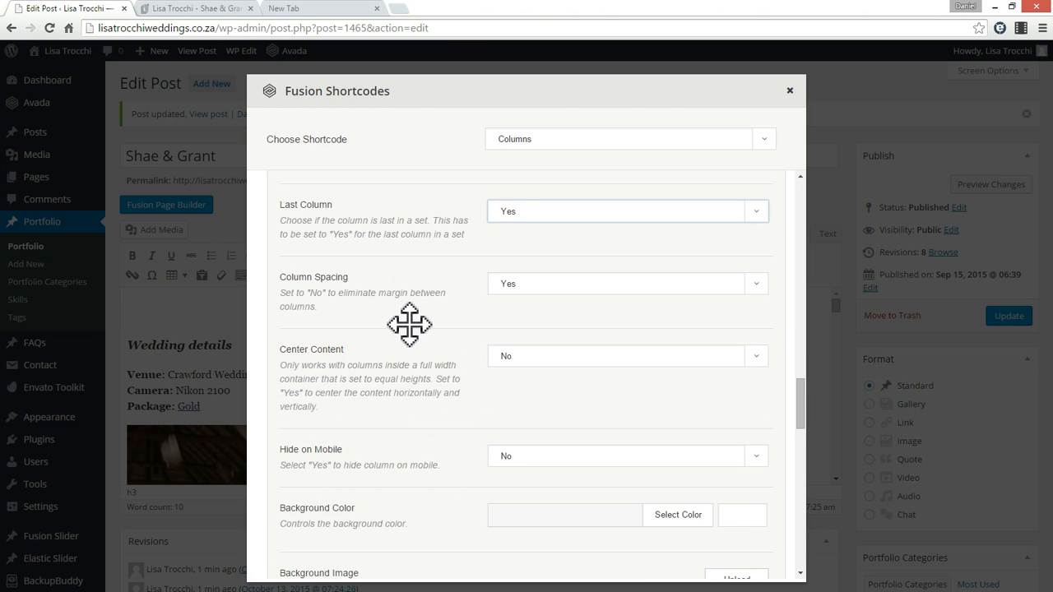
scroll(409, 322, "down", 10)
scroll(470, 369, "down", 10)
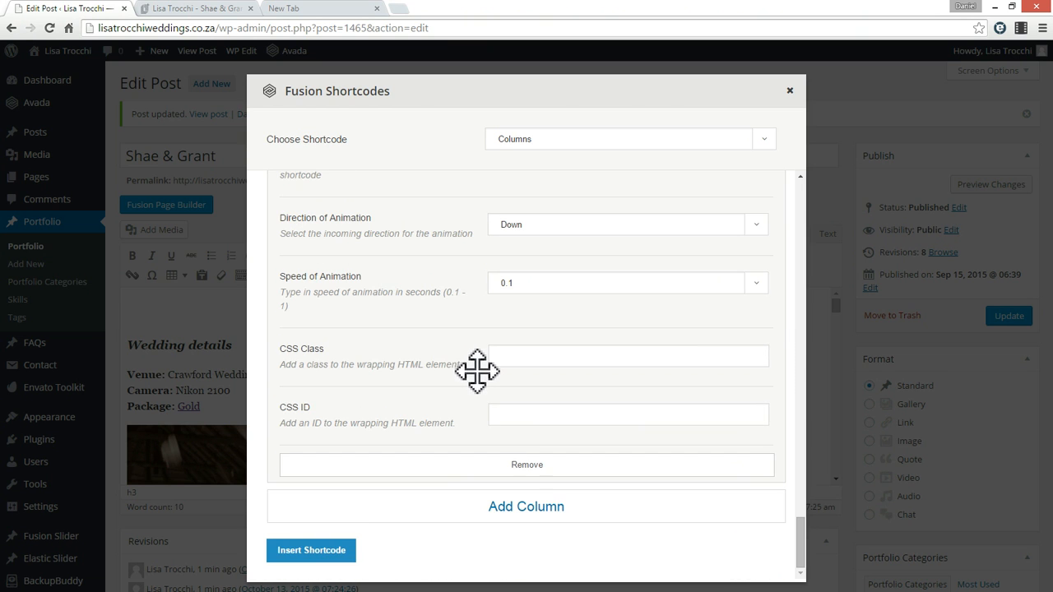
left_click(317, 556)
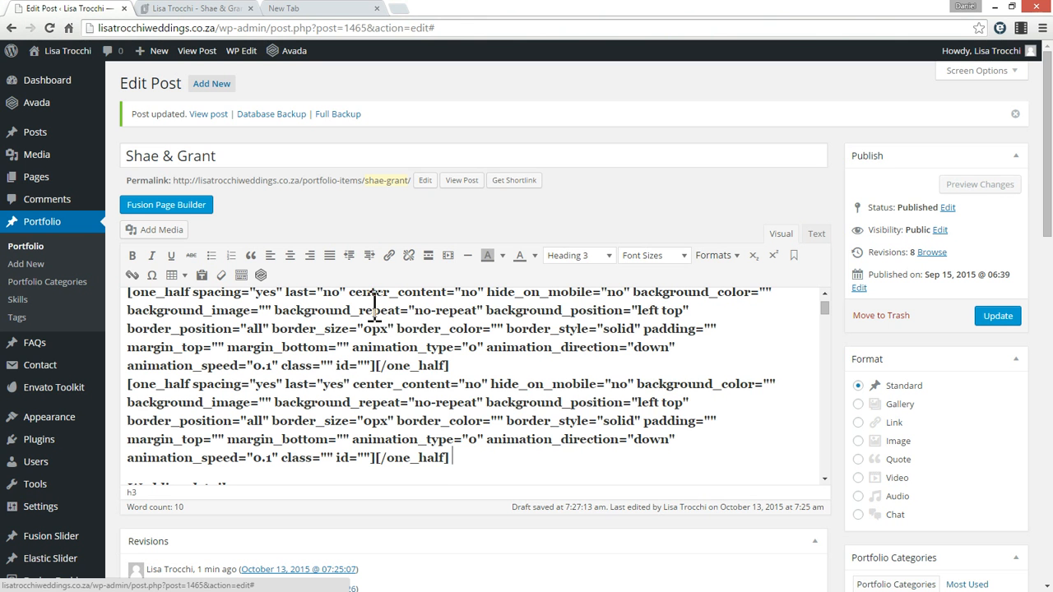
Change the format of both inserted one_half shortcodes to Paragraph
scroll(348, 360, "up", 1)
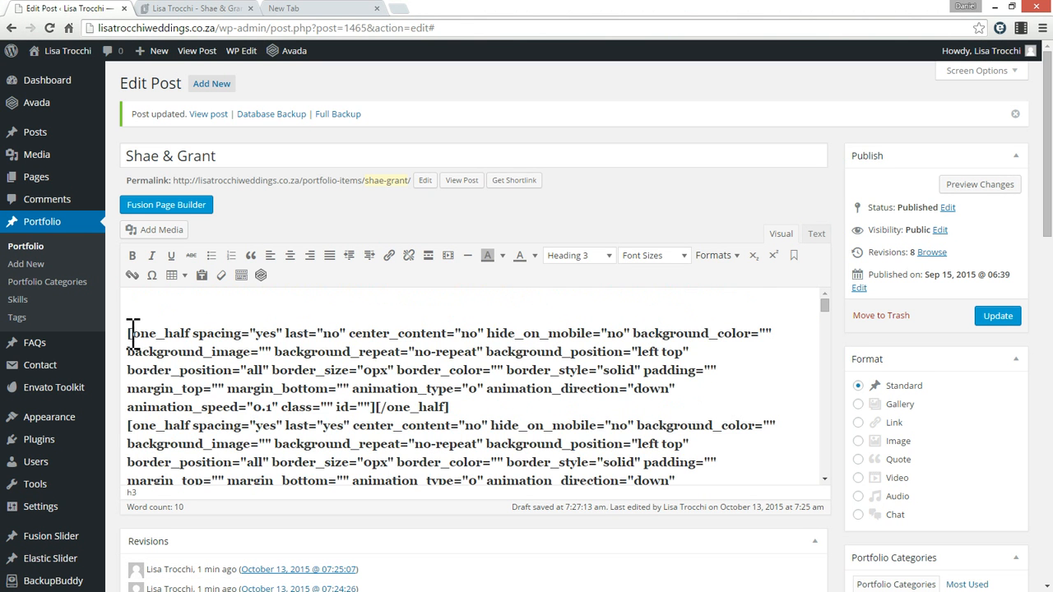
triple_click(337, 353)
scroll(510, 335, "down", 2)
left_click_drag(510, 334, 110, 262)
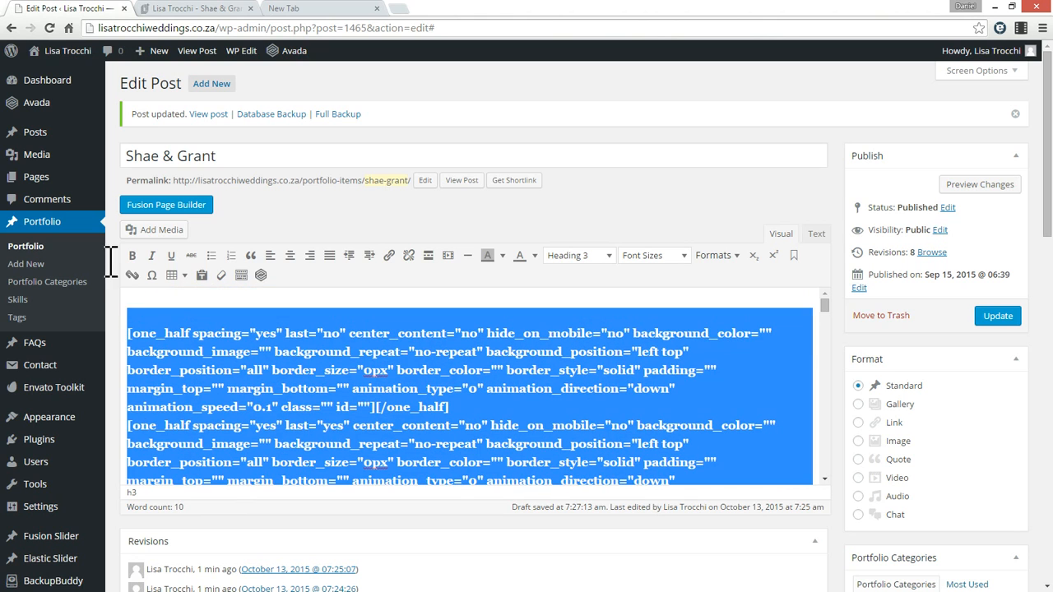
left_click(601, 256)
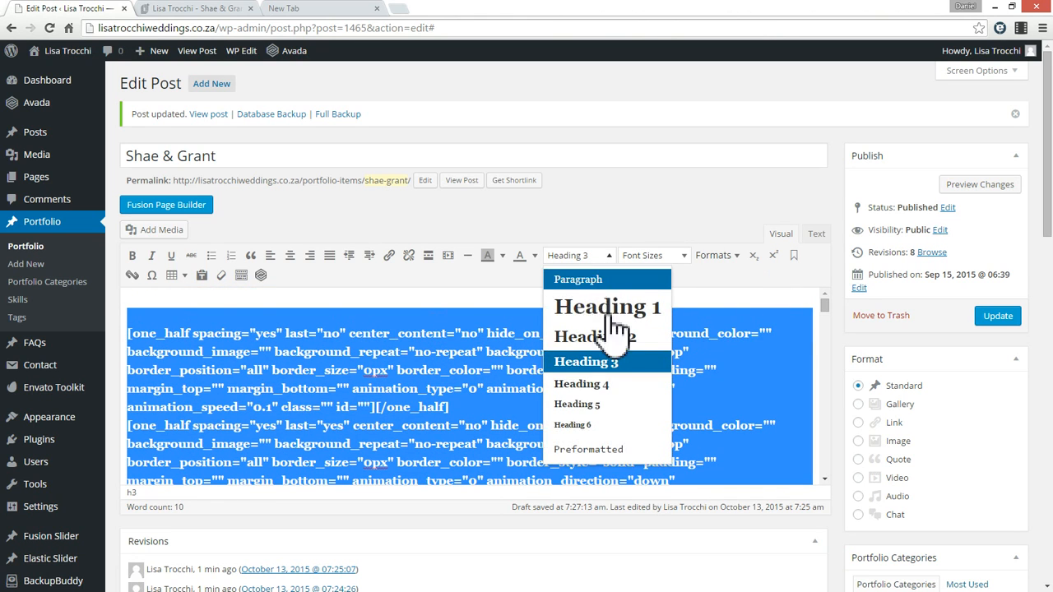
left_click(618, 447)
left_click(580, 256)
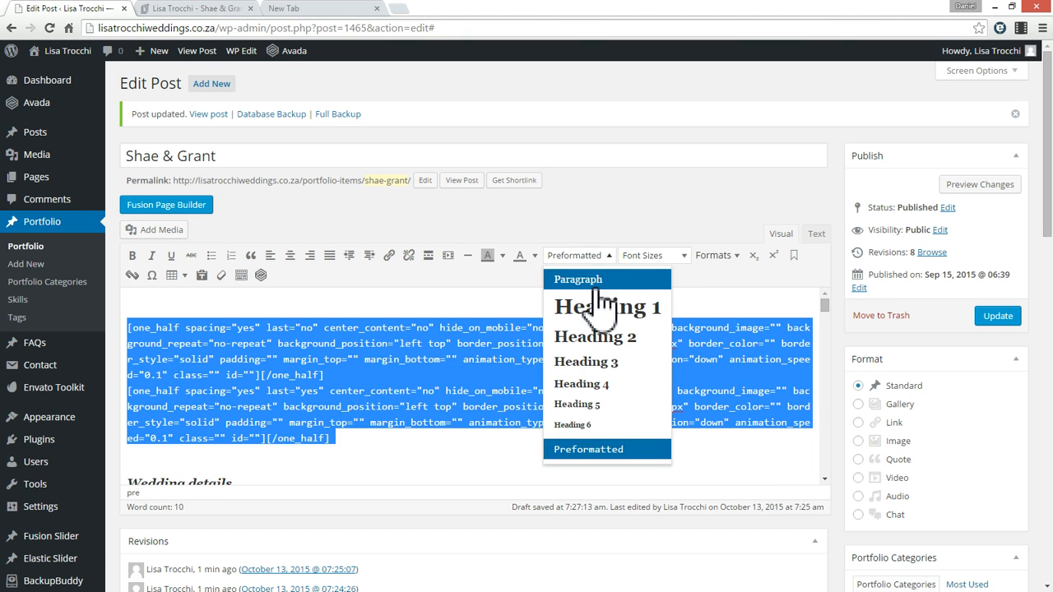
left_click(586, 280)
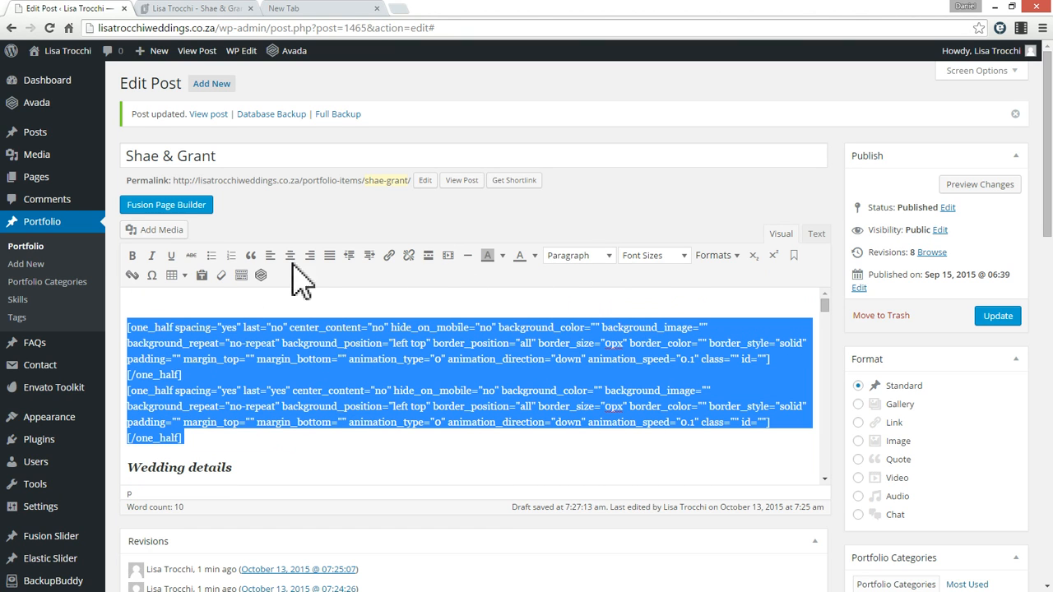
Separate the two one_half shortcode blocks with a blank line in the portfolio post
left_click(194, 371)
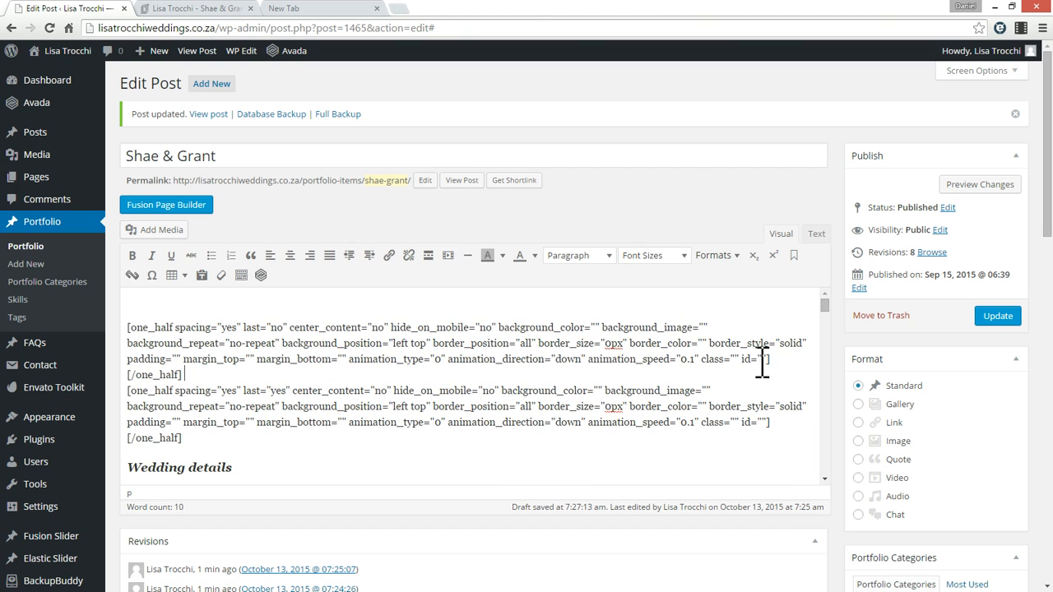
left_click_drag(769, 359, 124, 325)
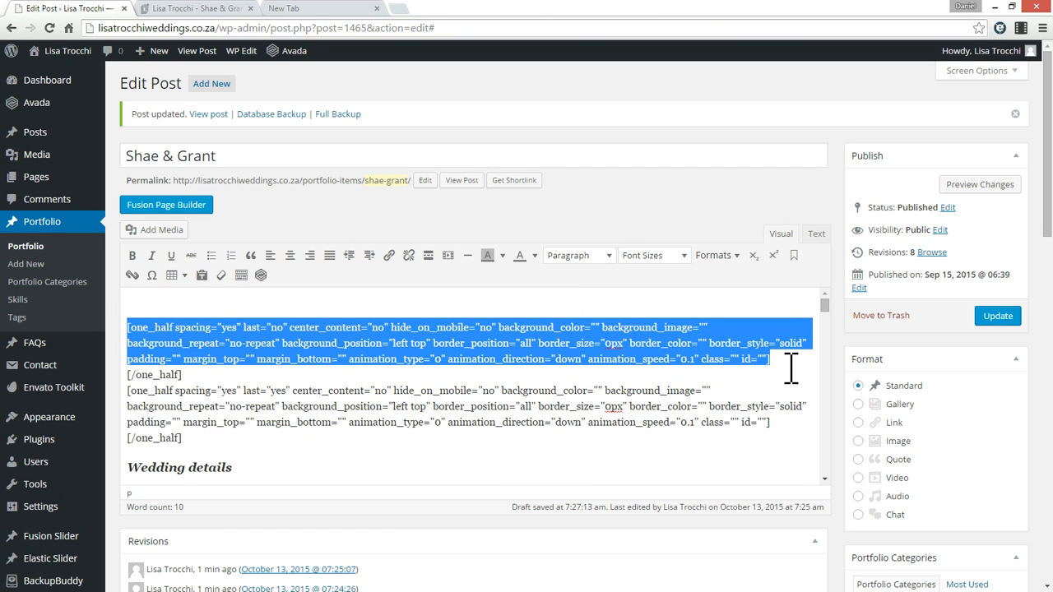
left_click(219, 375)
key("Return")
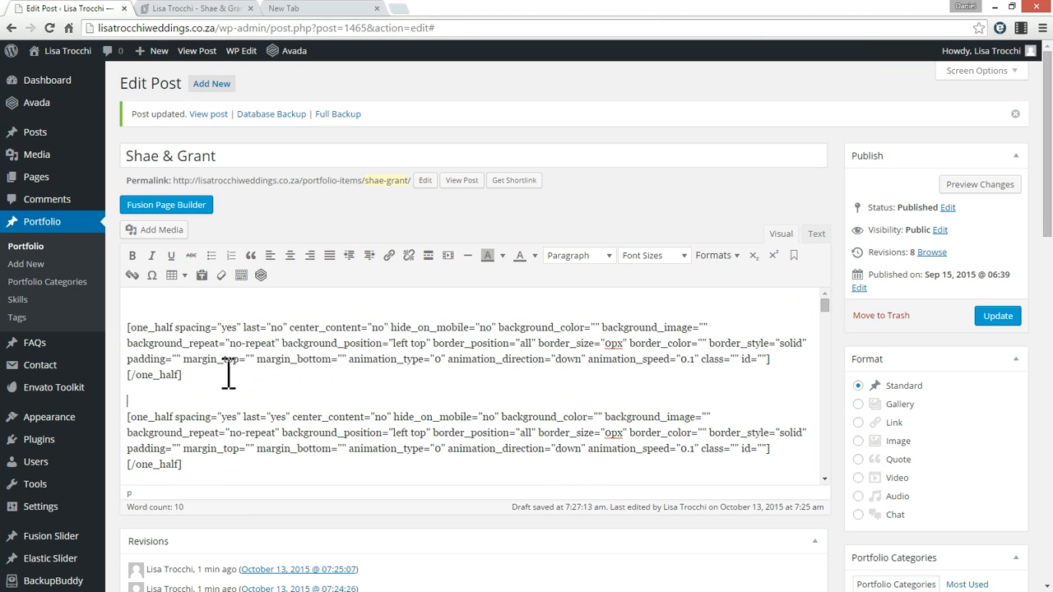
left_click_drag(232, 380, 101, 326)
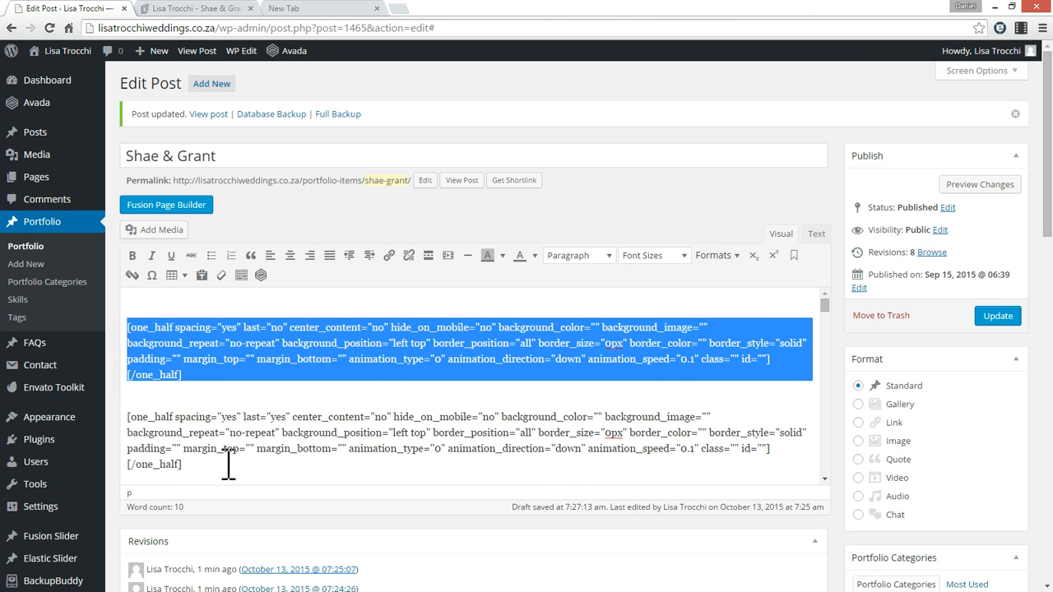
left_click_drag(228, 465, 145, 421)
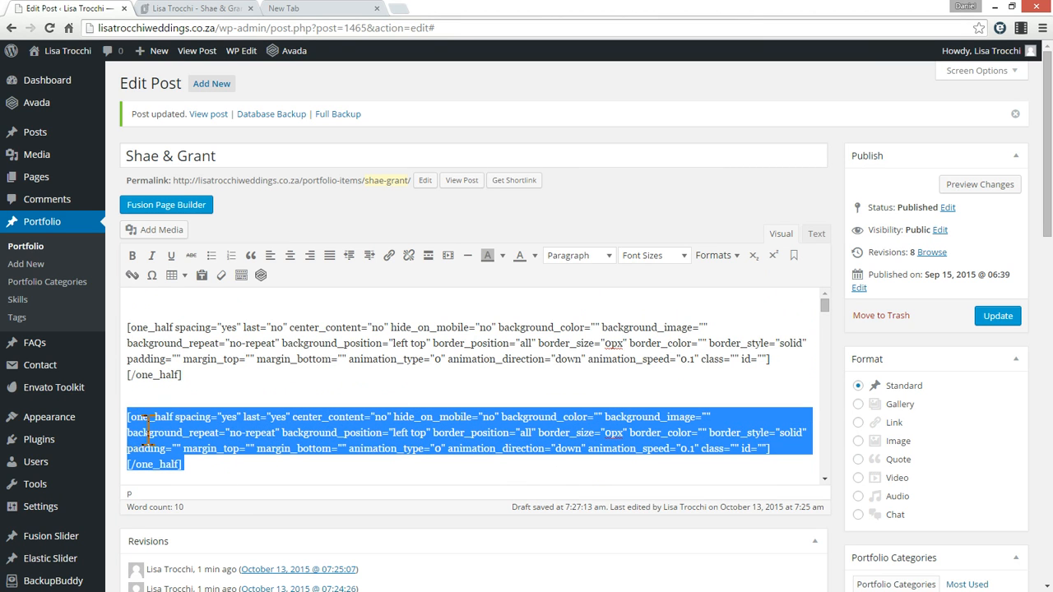
Move the "Wedding details" heading from below the shortcodes to between the opening and closing tags of the first one_half block
left_click(794, 358)
key("Return")
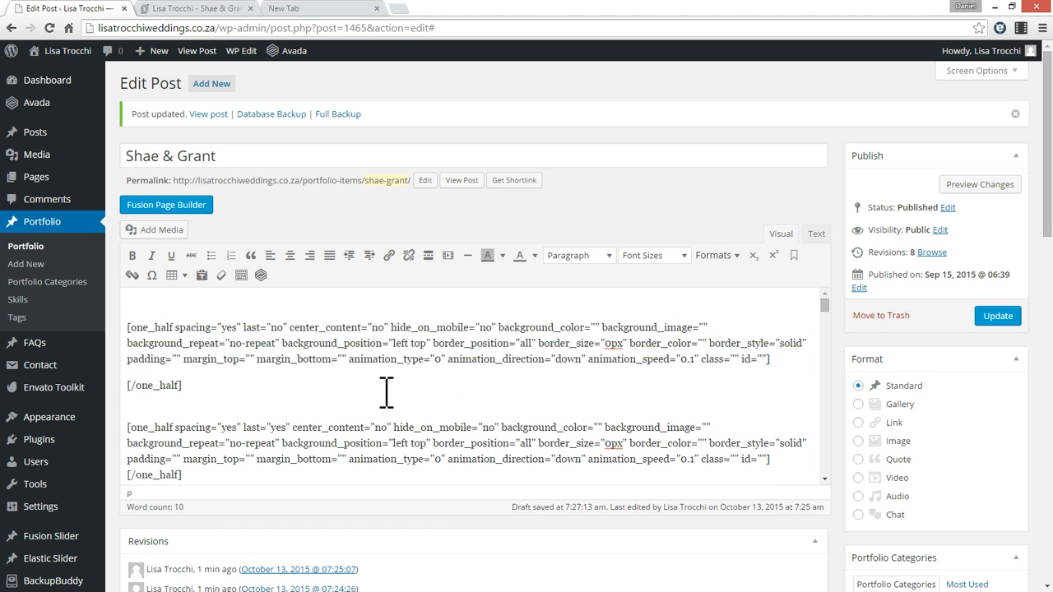
key("Return")
scroll(379, 411, "down", 3)
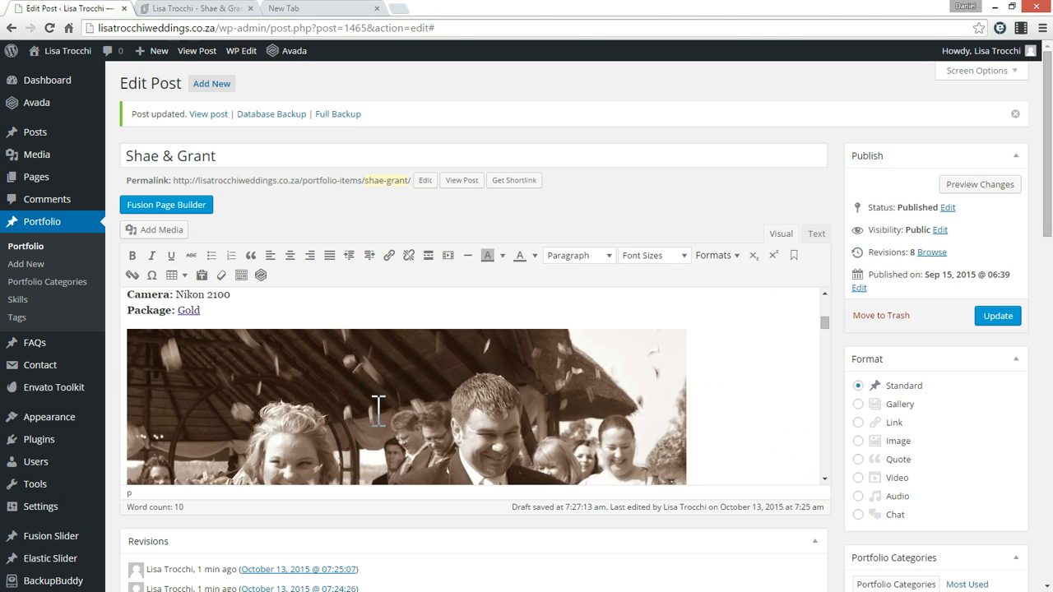
scroll(349, 402, "up", 1)
left_click_drag(242, 377, 127, 375)
key("ctrl+c")
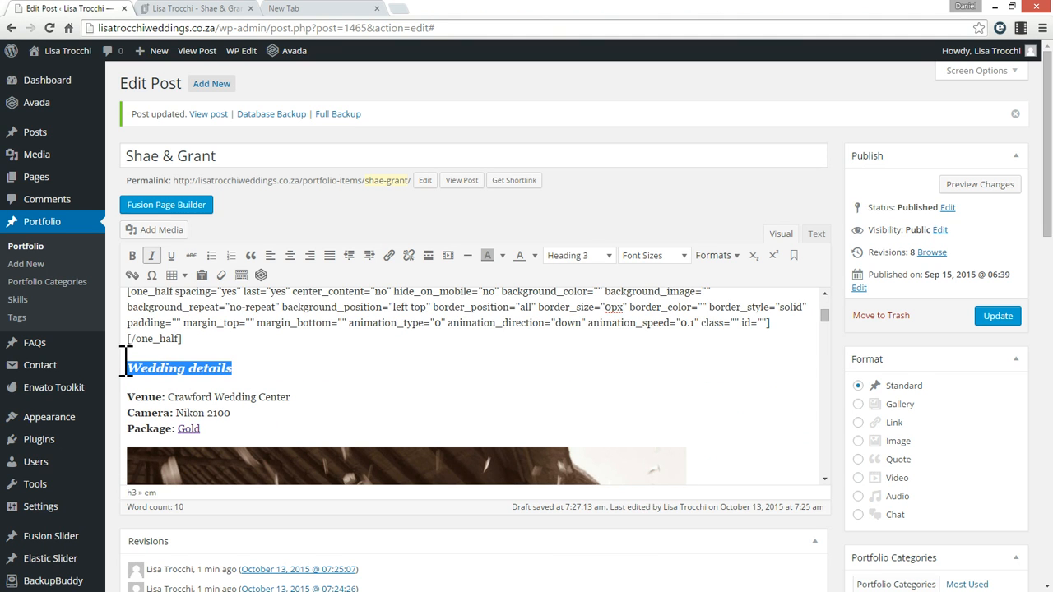
key("BackSpace")
scroll(346, 381, "up", 3)
left_click(345, 381)
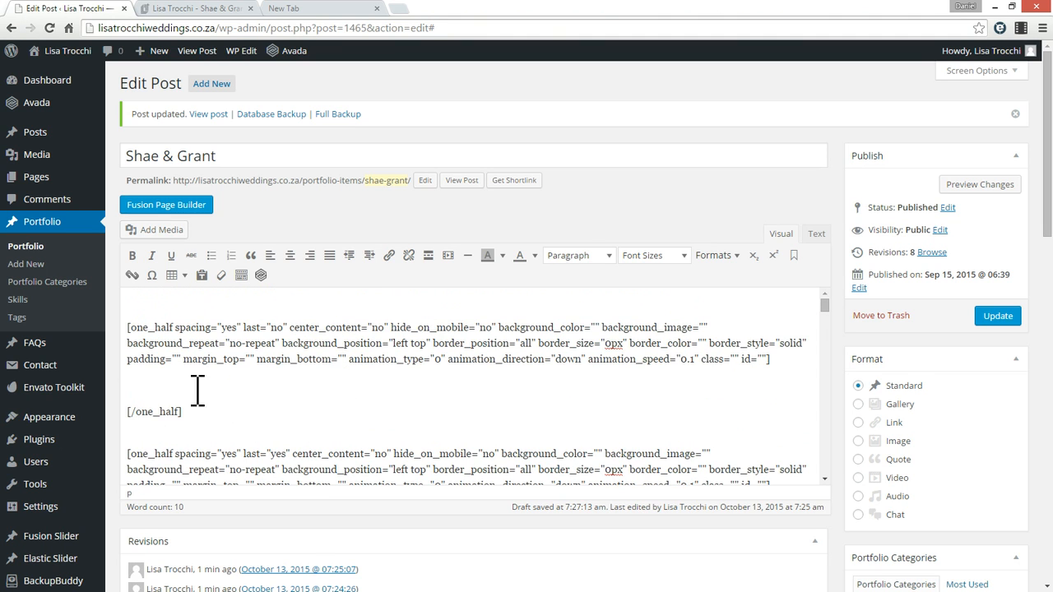
key("ctrl+v")
Insert blank lines between the opening and closing tags of the second one_half block
scroll(329, 392, "down", 1)
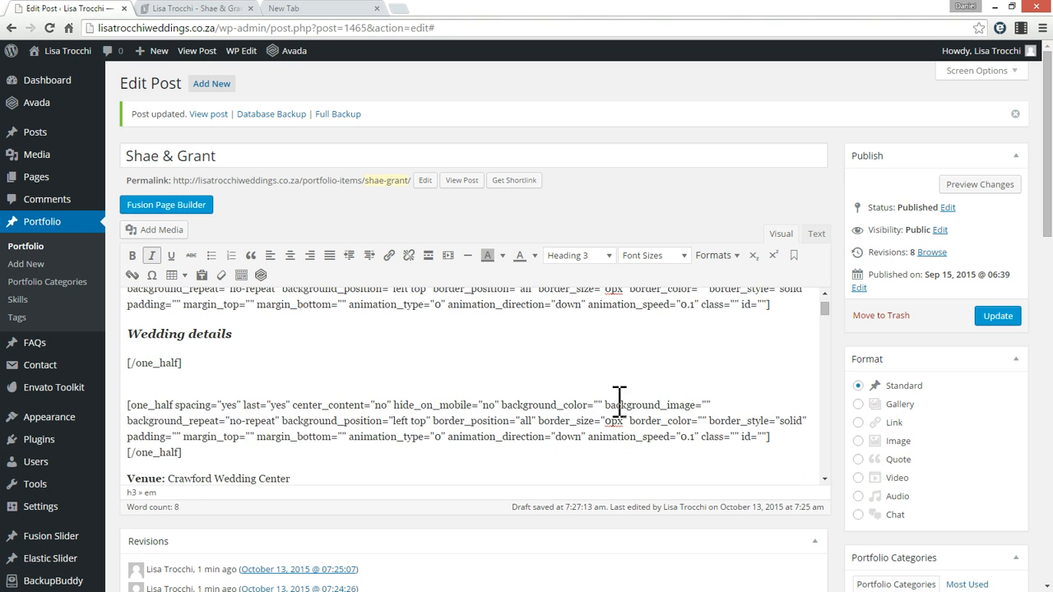
left_click(792, 437)
scroll(701, 411, "down", 1)
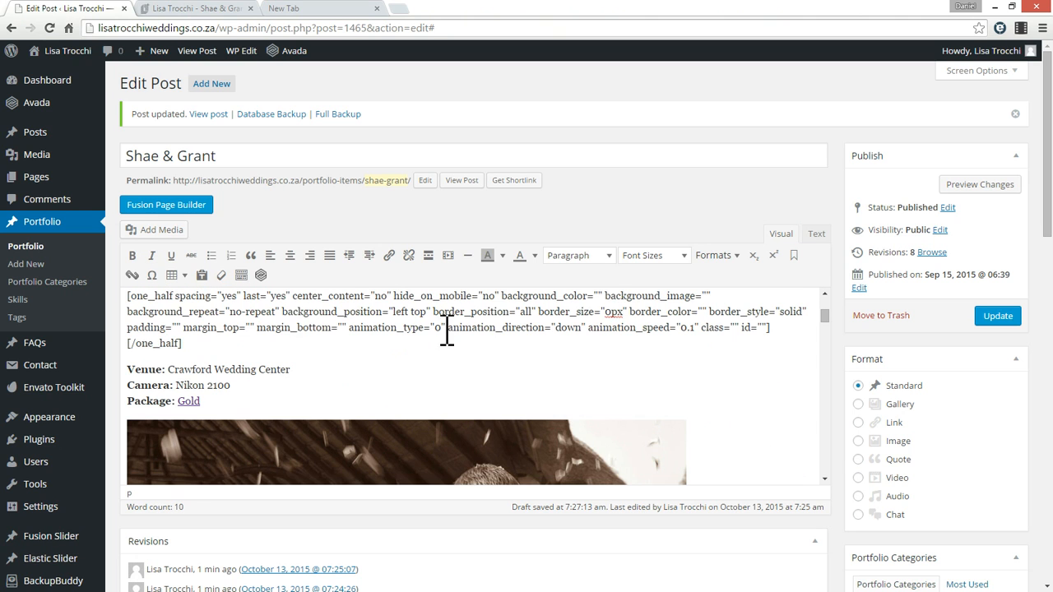
scroll(543, 362, "up", 1)
left_click_drag(771, 384, 66, 350)
left_click_drag(190, 399, 113, 407)
left_click(138, 399)
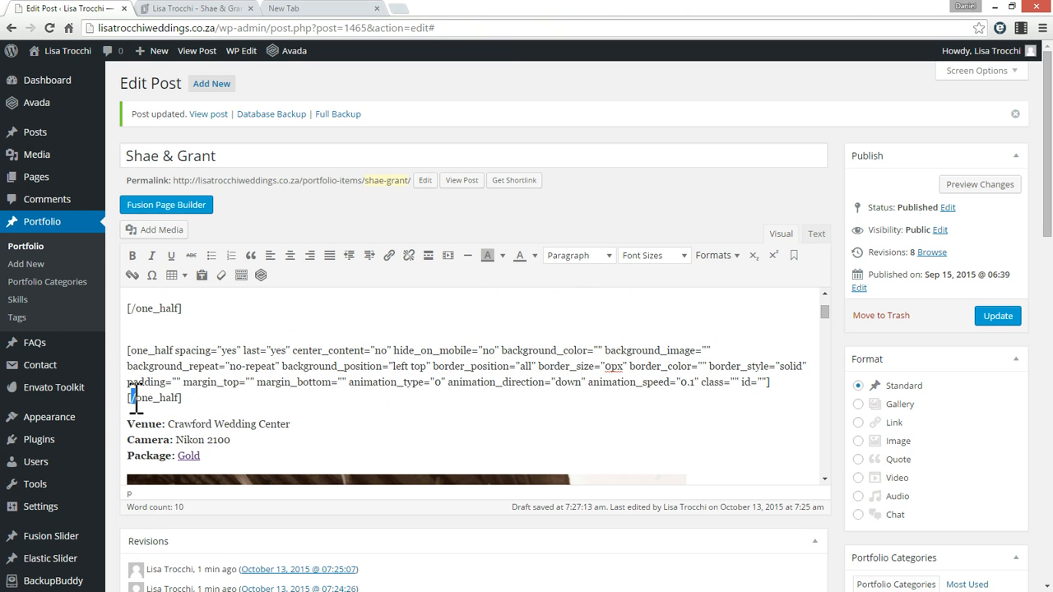
left_click(773, 384)
key("Return")
key("Return")
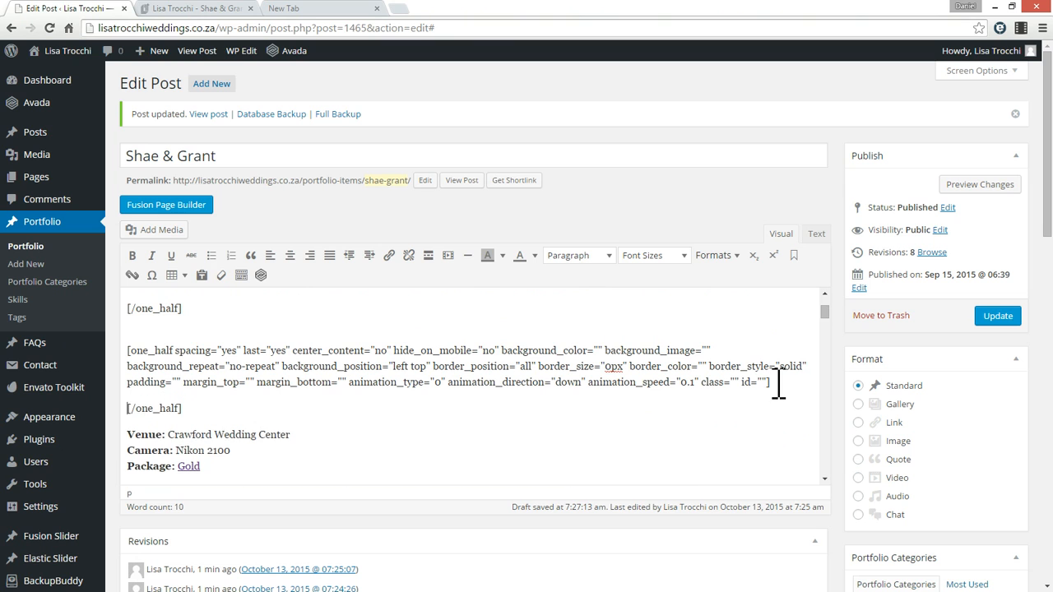
Move the Venue, Camera and Package lines inside the second one_half block
scroll(236, 414, "down", 1)
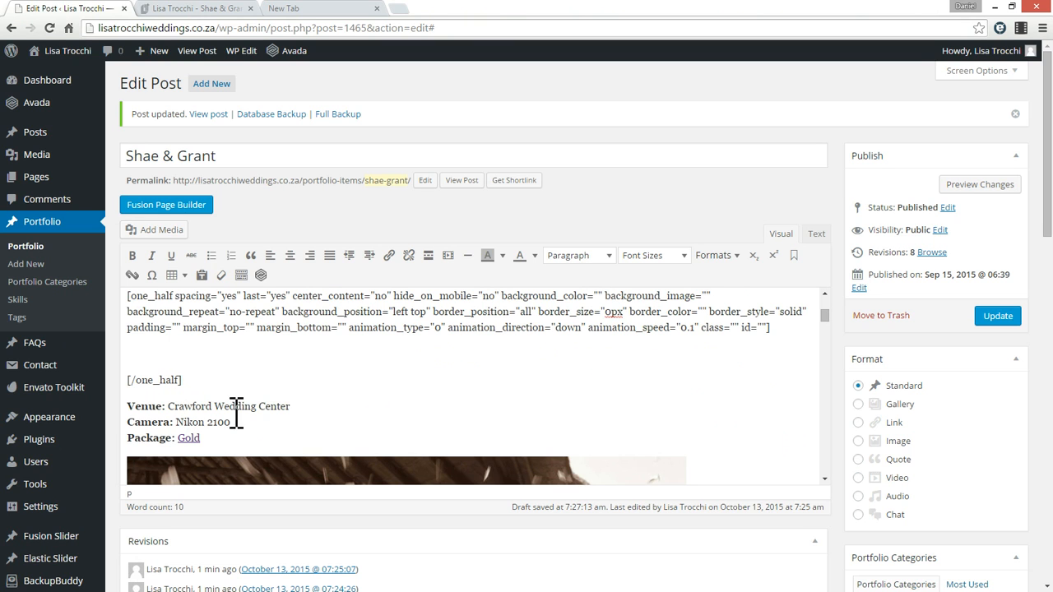
left_click_drag(236, 440, 122, 410)
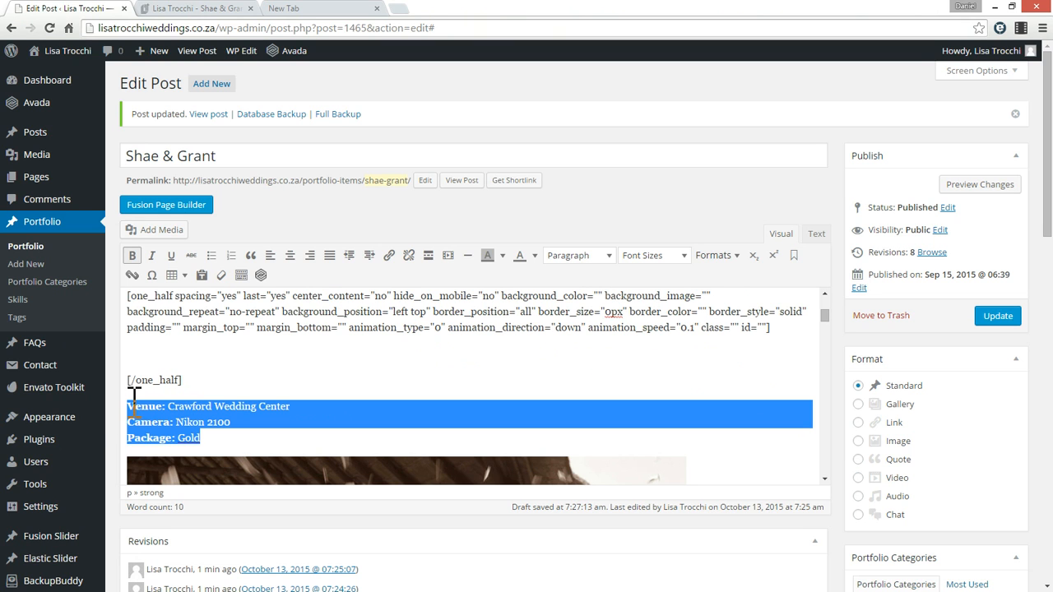
key("BackSpace")
key("BackSpace")
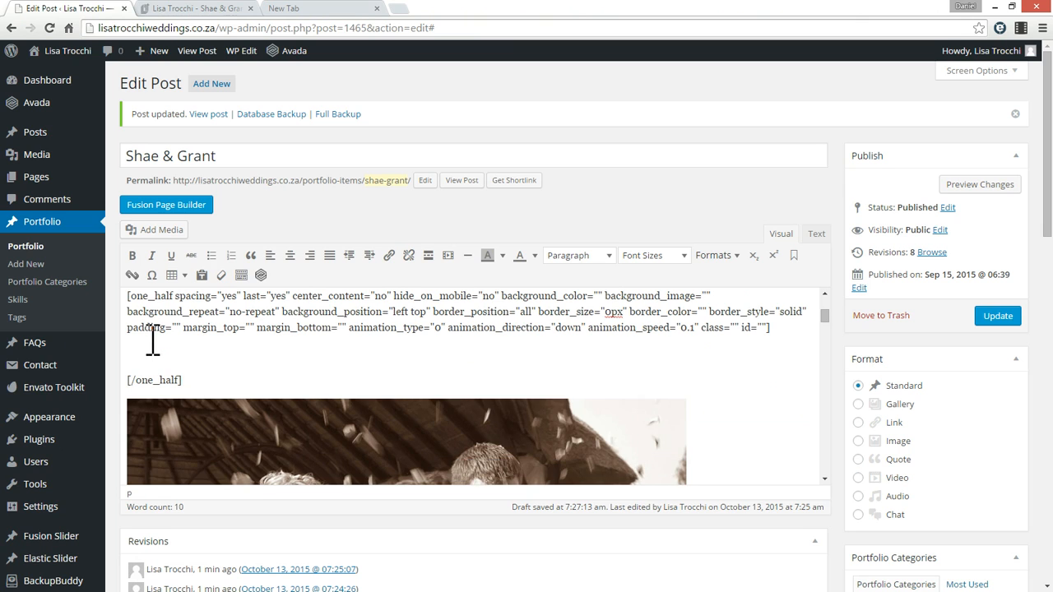
key("ctrl+z")
Update the portfolio post and reload its live page
left_click(998, 321)
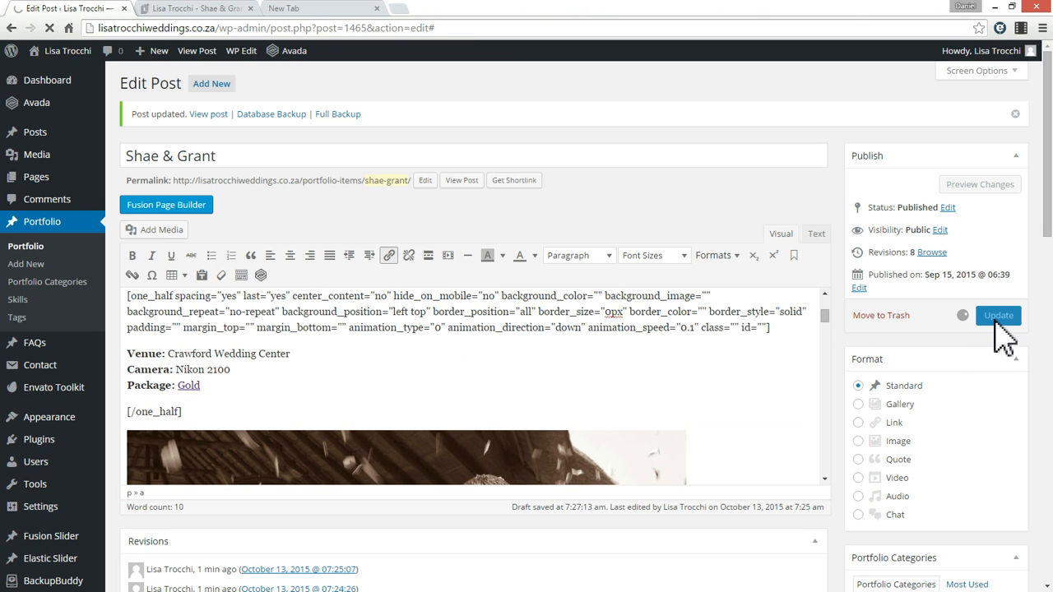
scroll(789, 380, "up", 1)
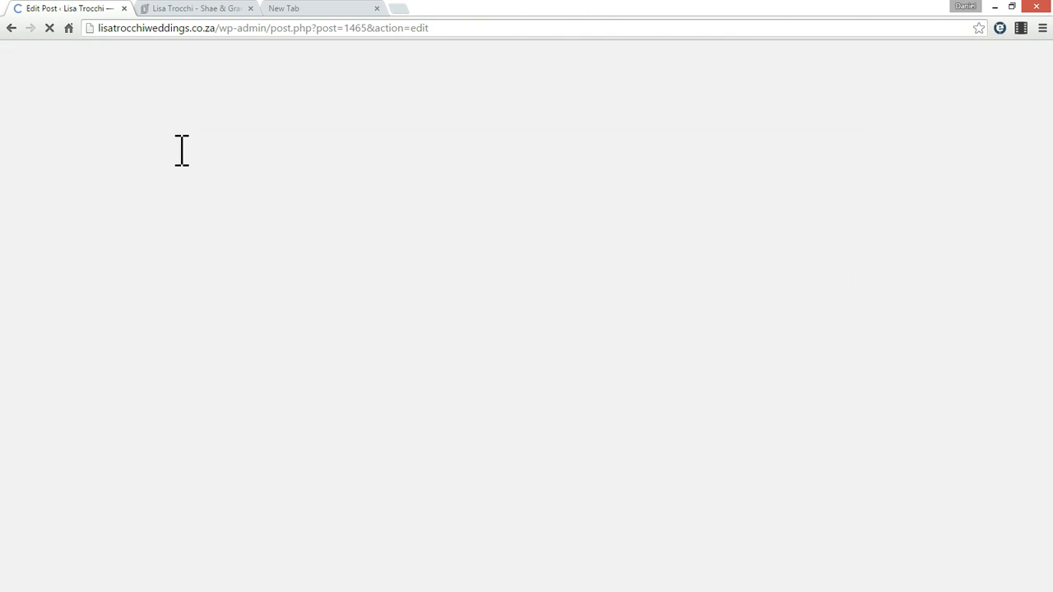
left_click(202, 8)
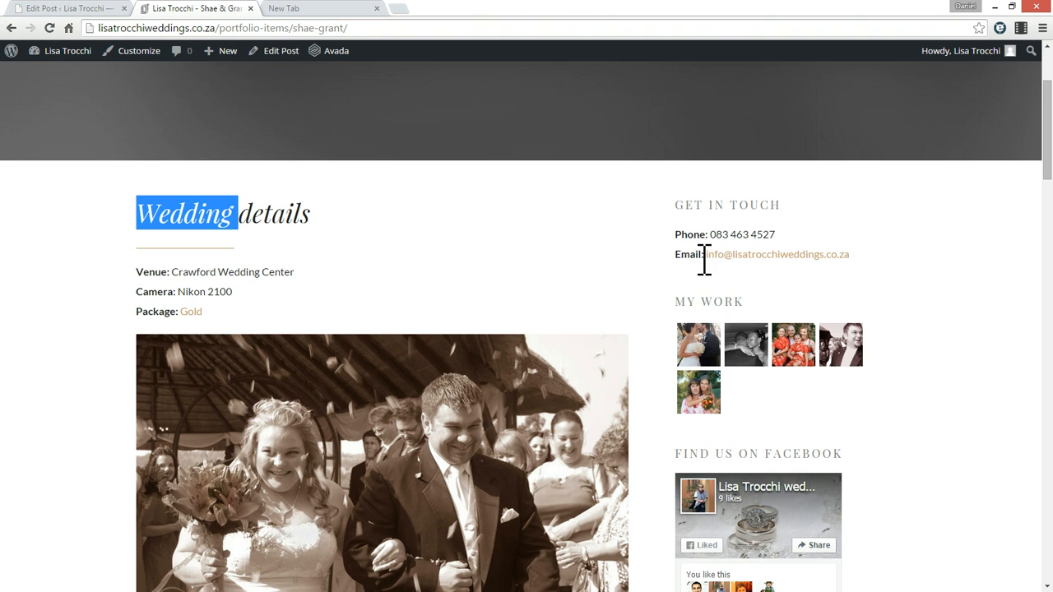
key("F5")
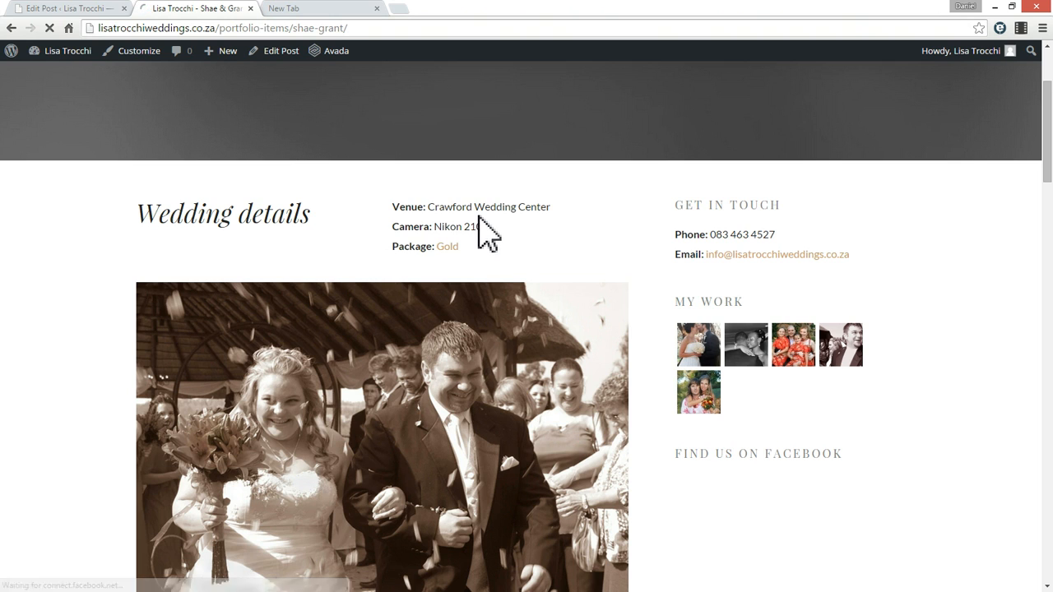
Examine how the wedding details heading and the venue, camera and package lines are laid out on the live page
triple_click(510, 227)
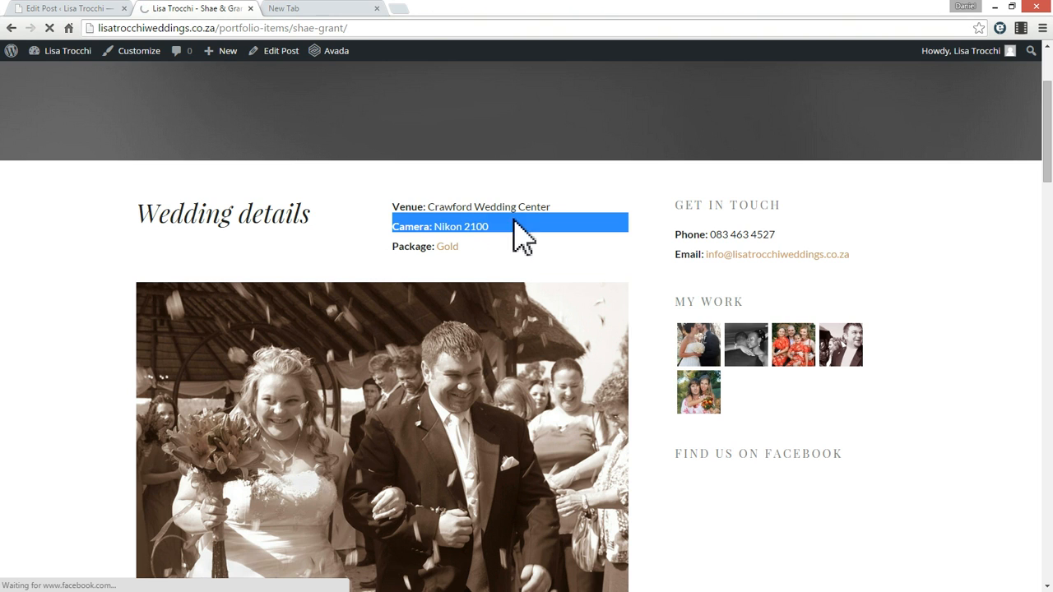
left_click(519, 205)
scroll(229, 418, "up", 2)
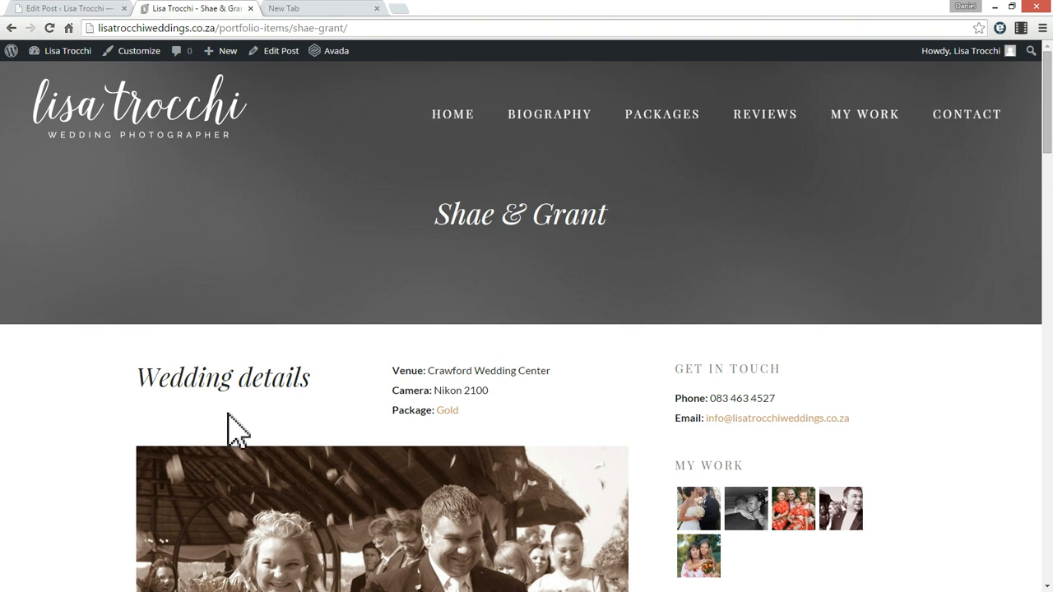
double_click(271, 387)
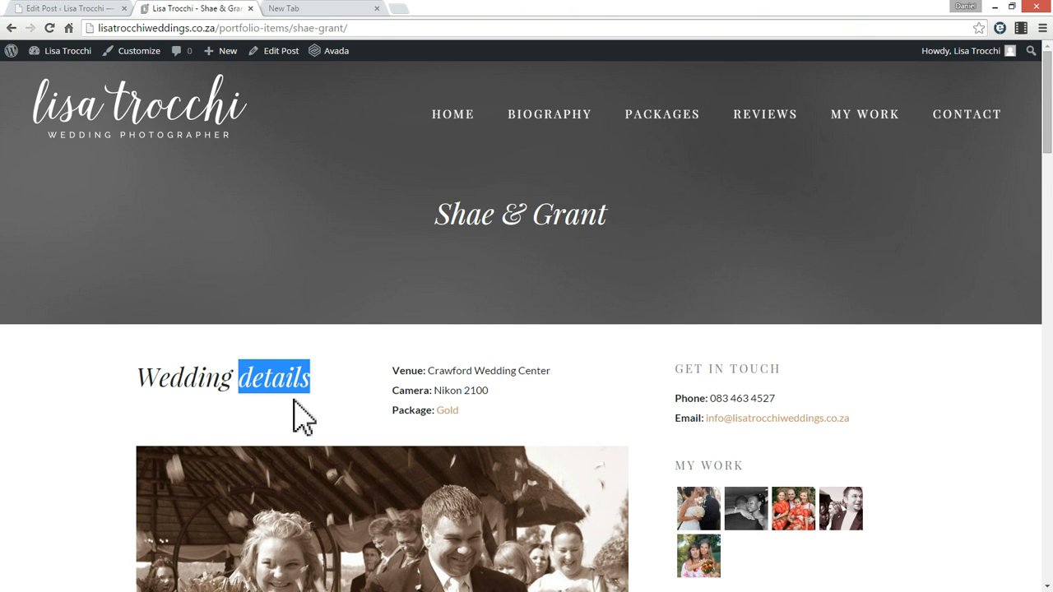
left_click(241, 394)
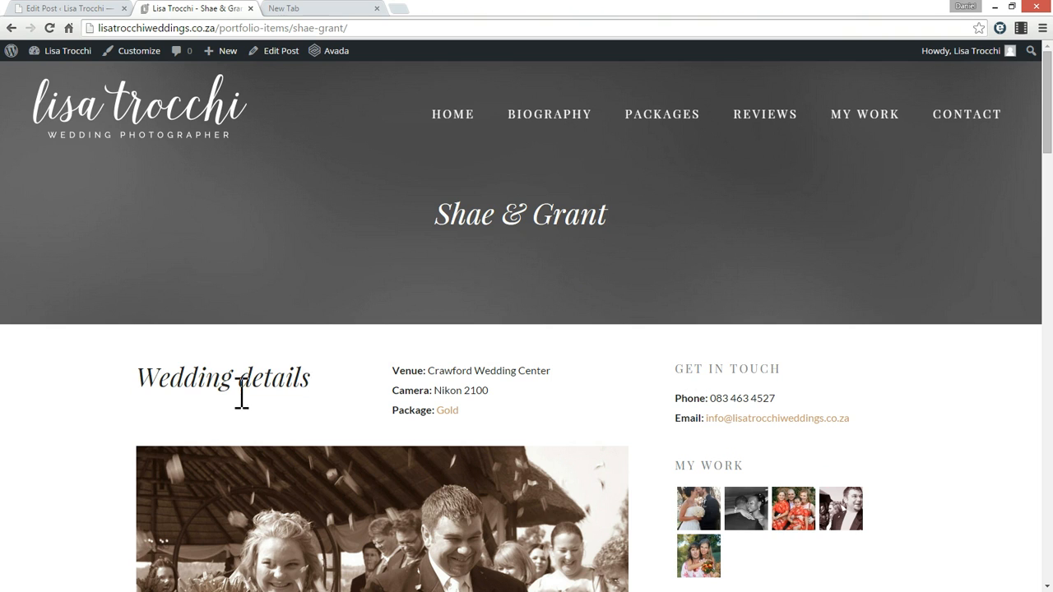
Shrink the browser window to phone width and check how the two wedding details columns respond
left_click(1013, 8)
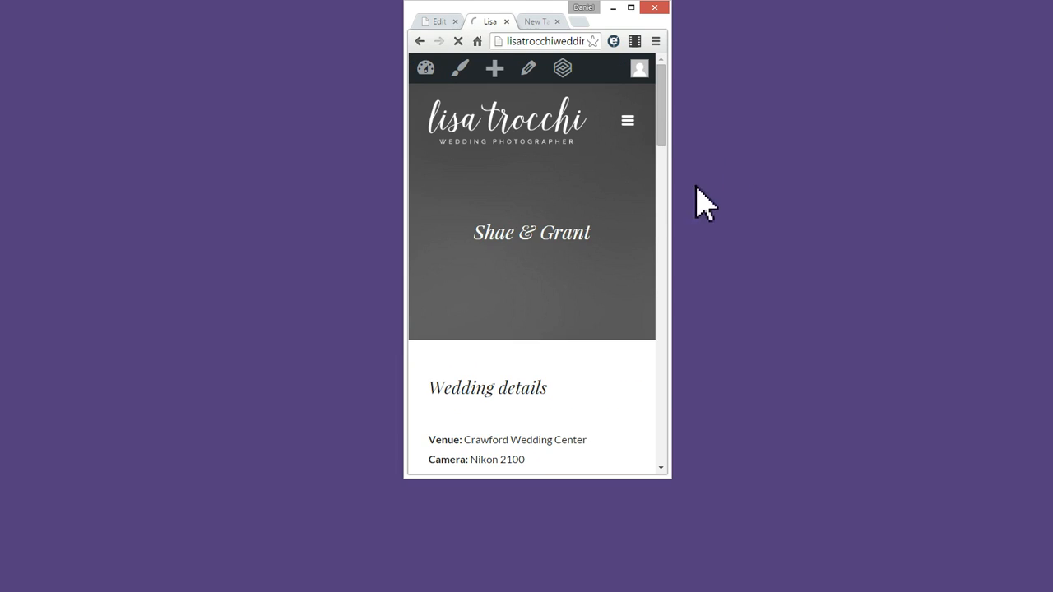
left_click_drag(663, 123, 664, 152)
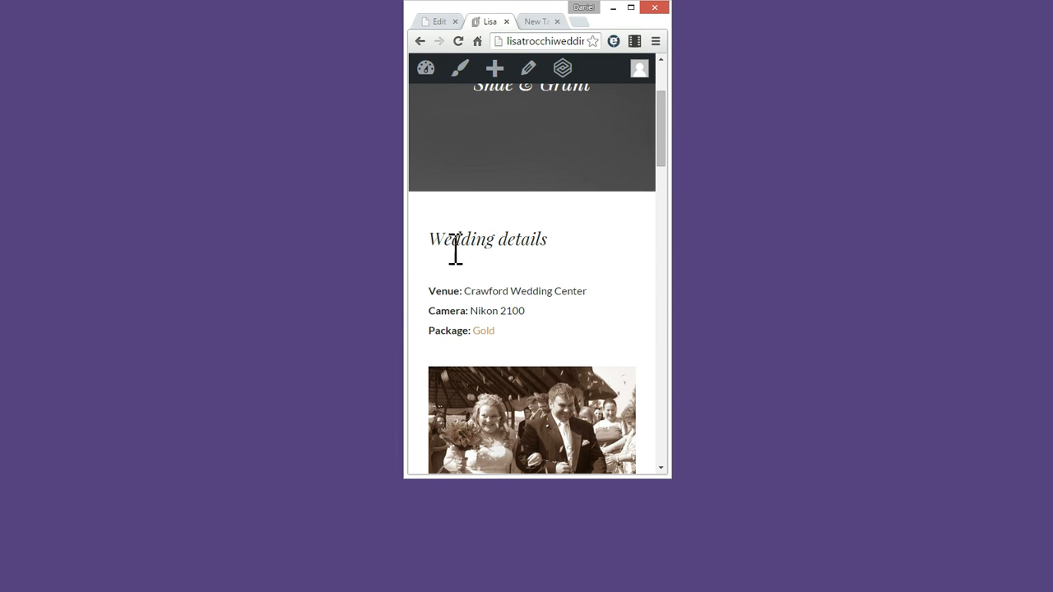
left_click_drag(451, 244, 524, 313)
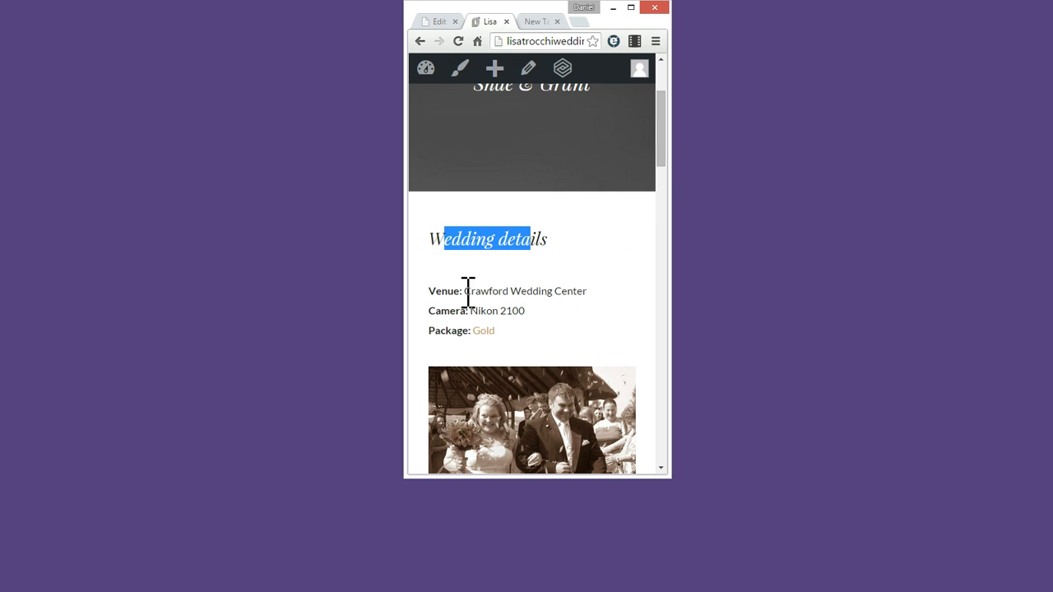
left_click(613, 283)
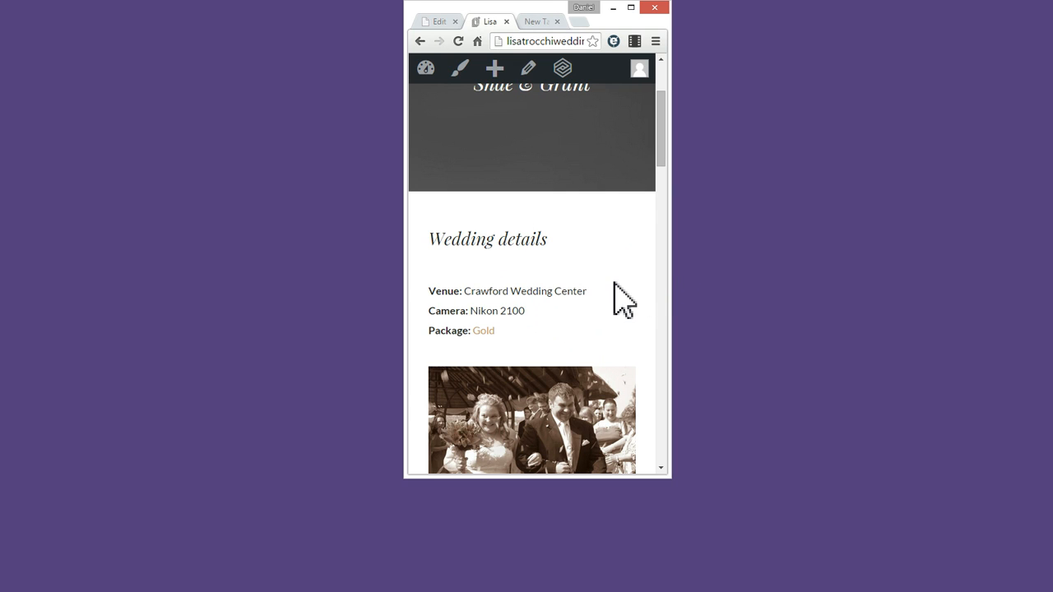
Widen the browser window in stages, maximize it, and check the wedding details columns at the larger sizes
left_click_drag(670, 299, 984, 283)
left_click_drag(715, 235, 649, 254)
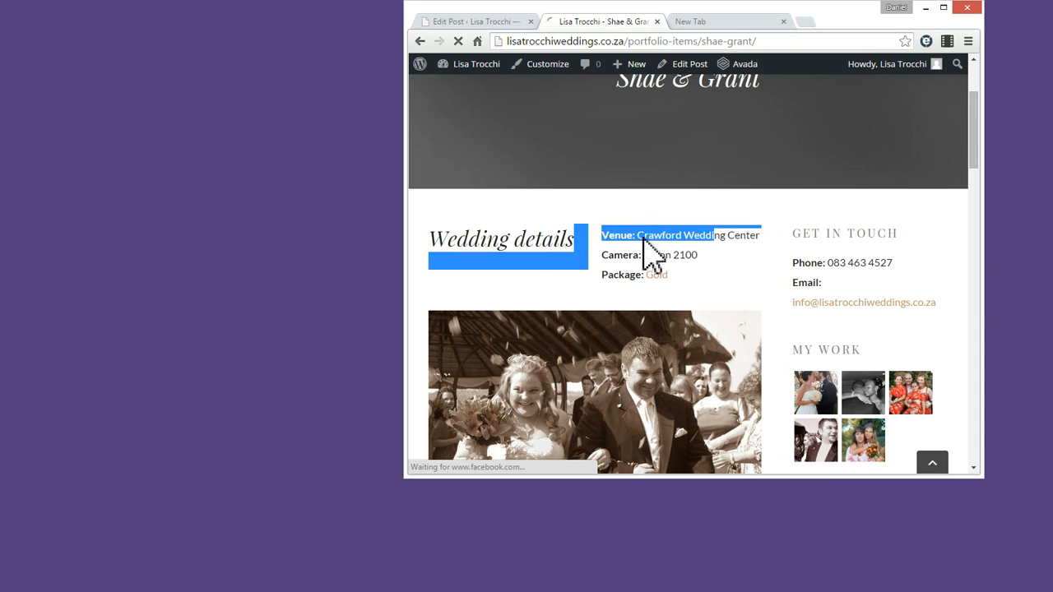
left_click(532, 233)
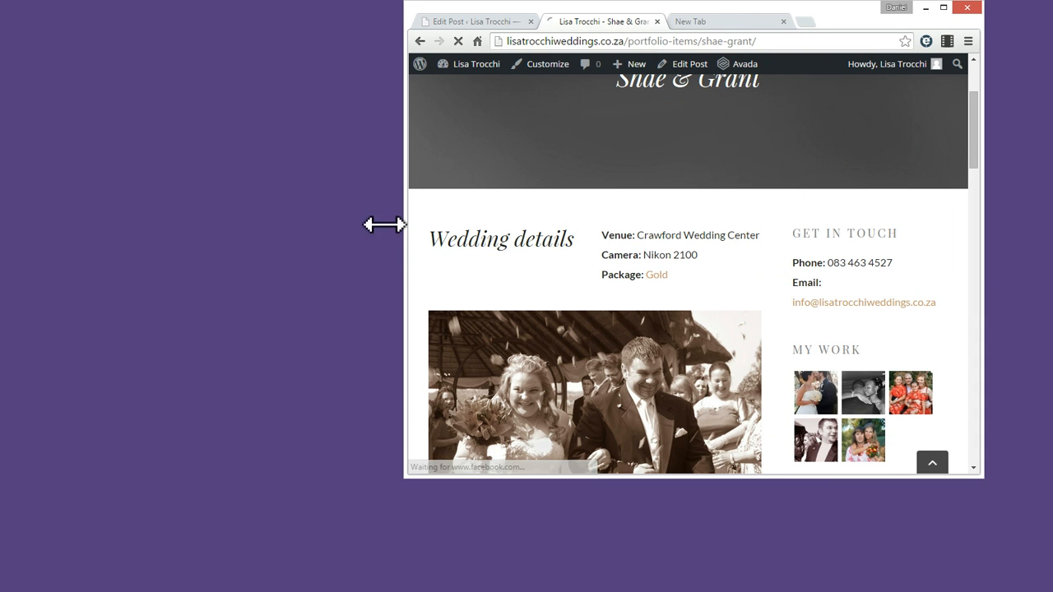
left_click_drag(403, 224, 141, 235)
left_click(944, 8)
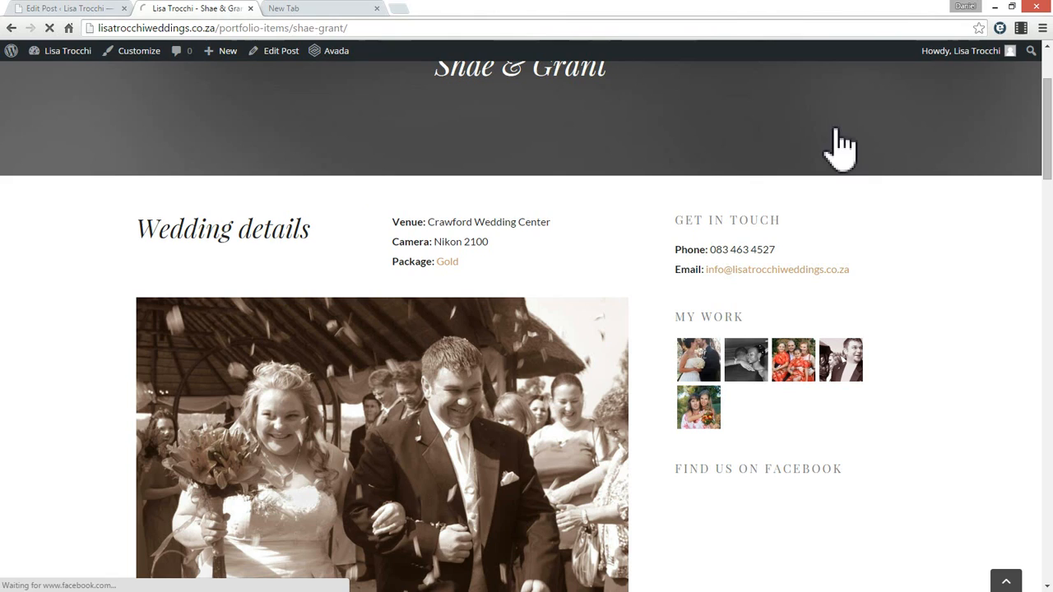
scroll(516, 276, "up", 2)
scroll(517, 280, "down", 6)
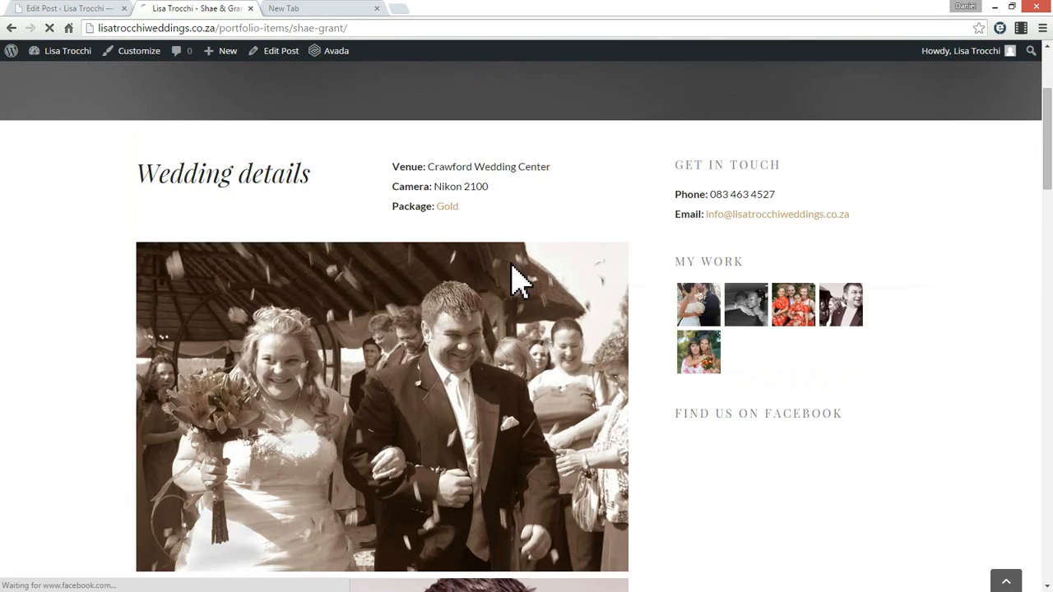
scroll(518, 280, "up", 7)
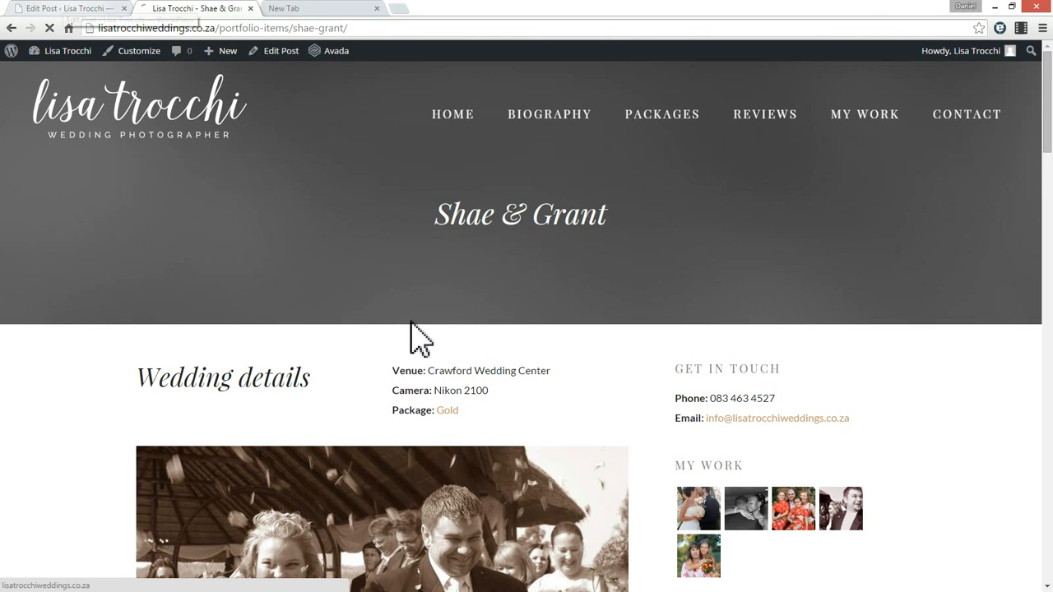
scroll(500, 375, "down", 6)
Return to the post editor and delete both one_half blocks with the wedding details text above the first photo
left_click(123, 11)
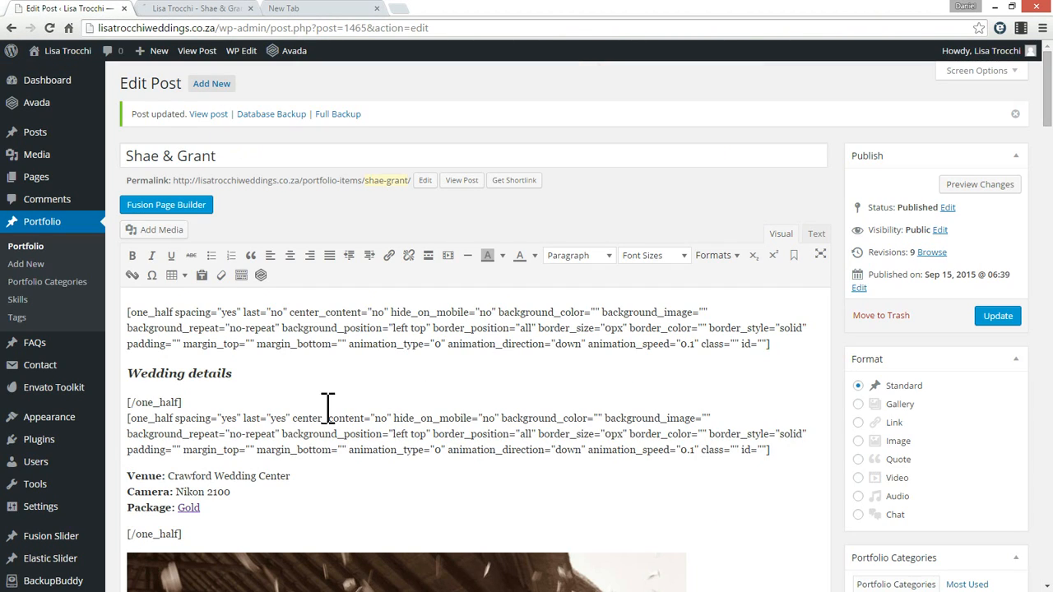
left_click_drag(188, 541, 122, 314)
key("Delete")
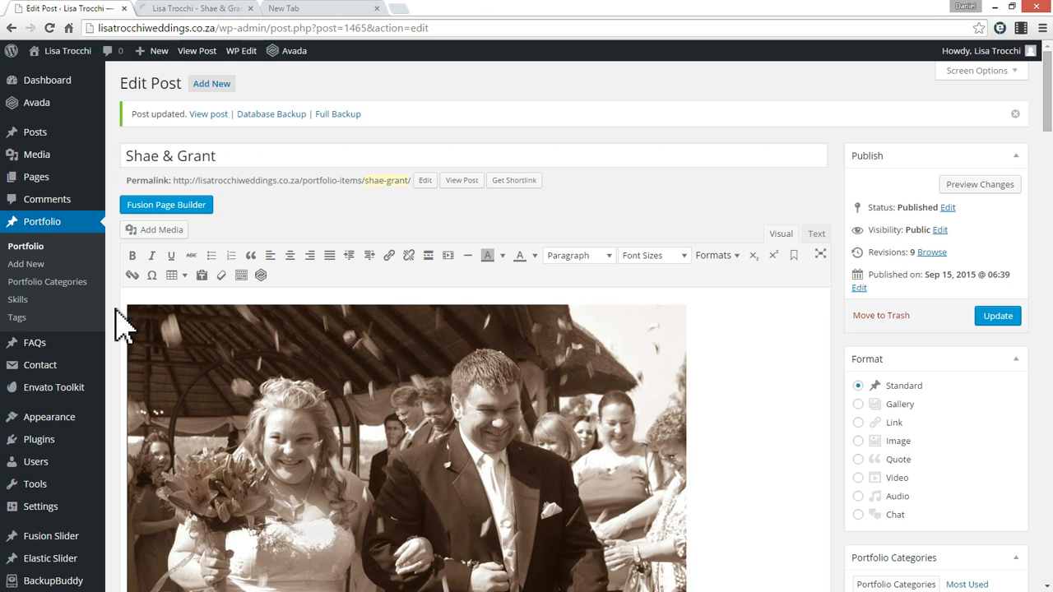
Update the portfolio post and check its live page from the first photo down through the gallery
left_click(1014, 315)
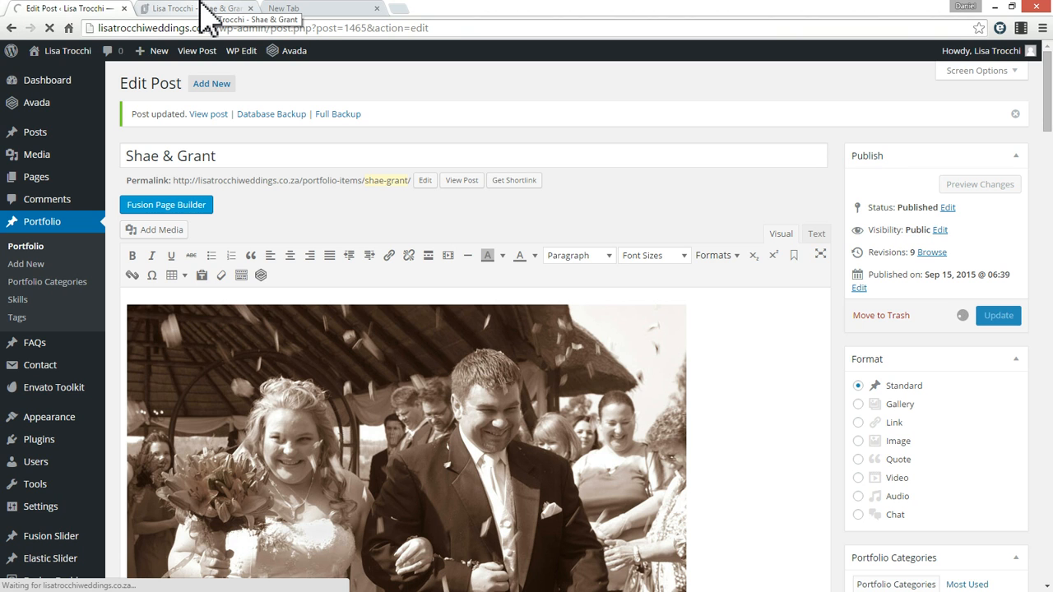
key("ctrl+Tab")
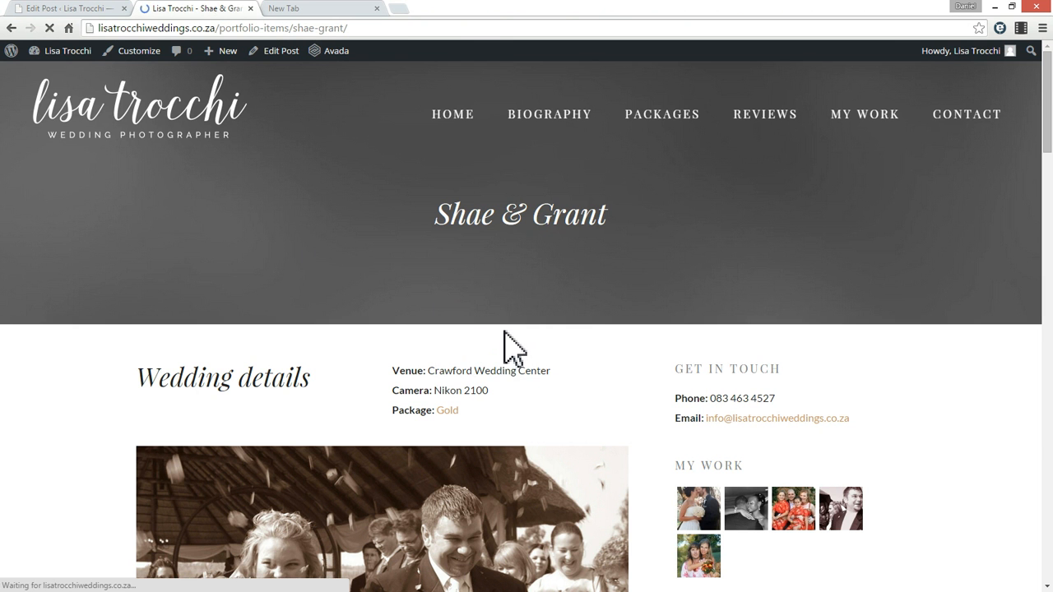
scroll(529, 371, "down", 4)
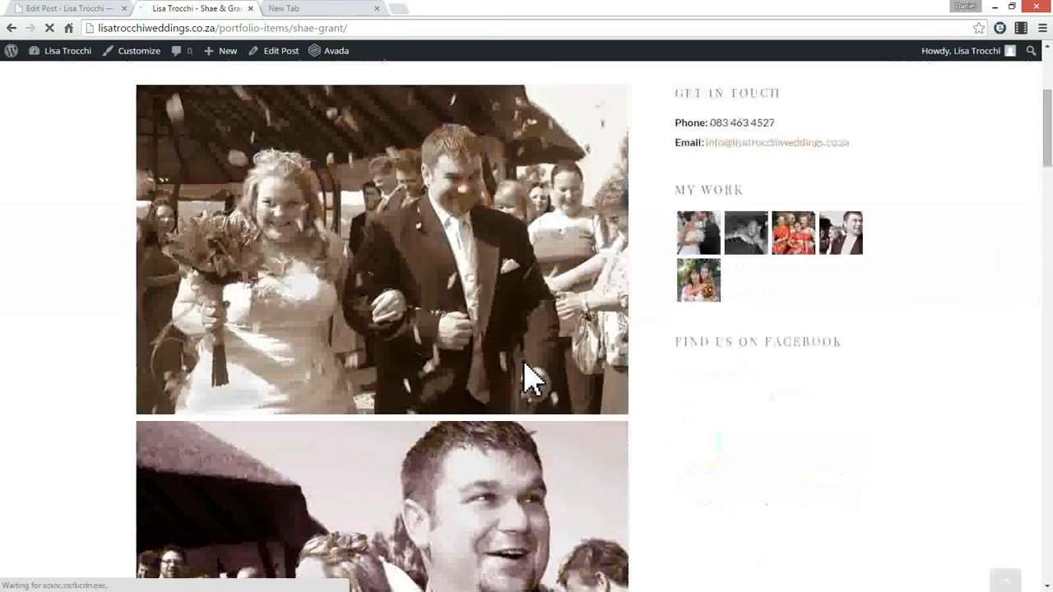
scroll(529, 378, "down", 15)
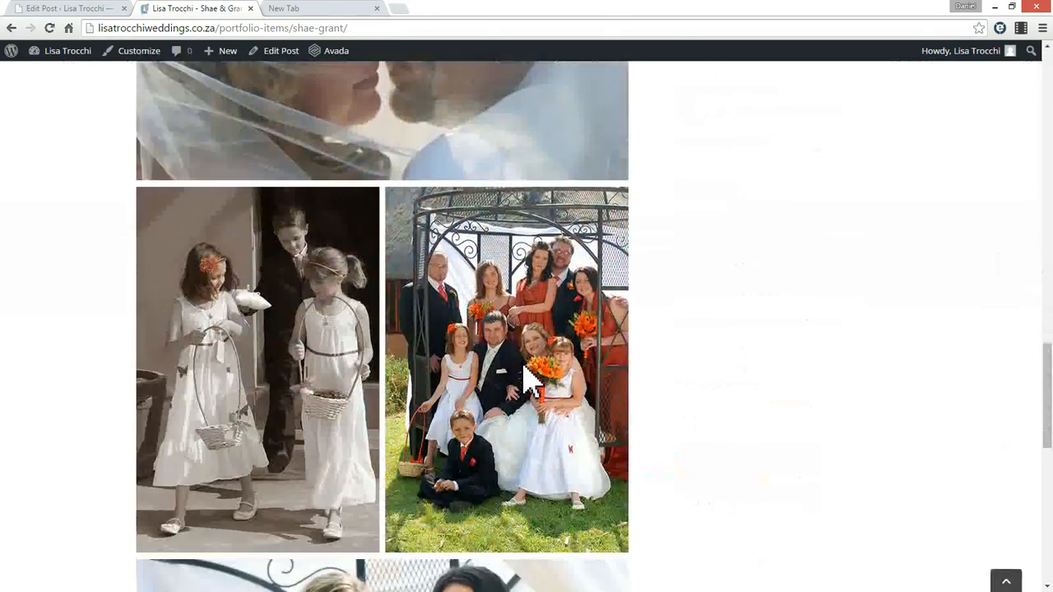
scroll(525, 370, "down", 8)
scroll(521, 374, "up", 15)
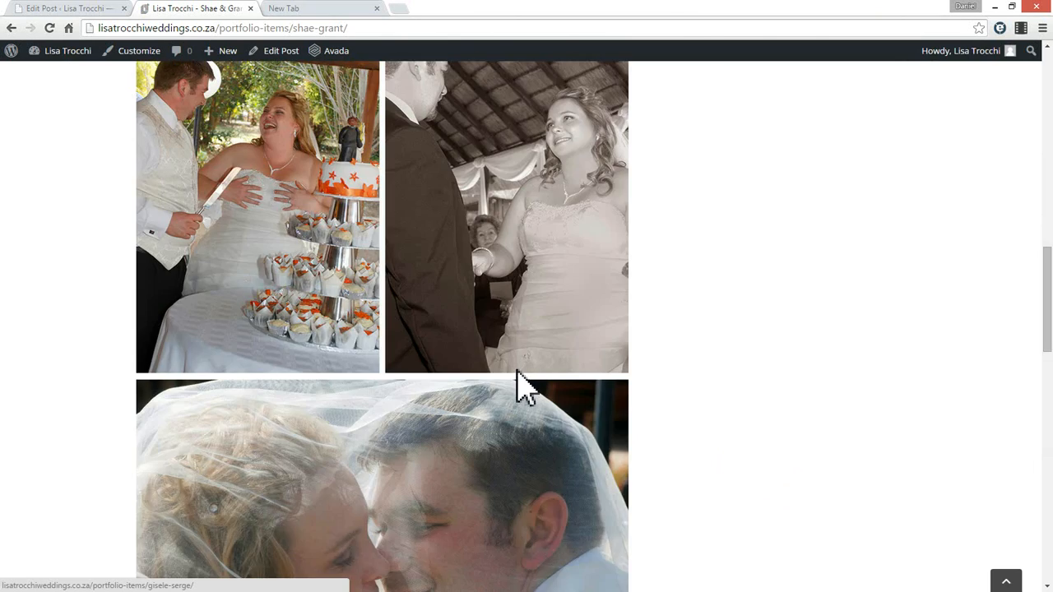
scroll(527, 387, "up", 10)
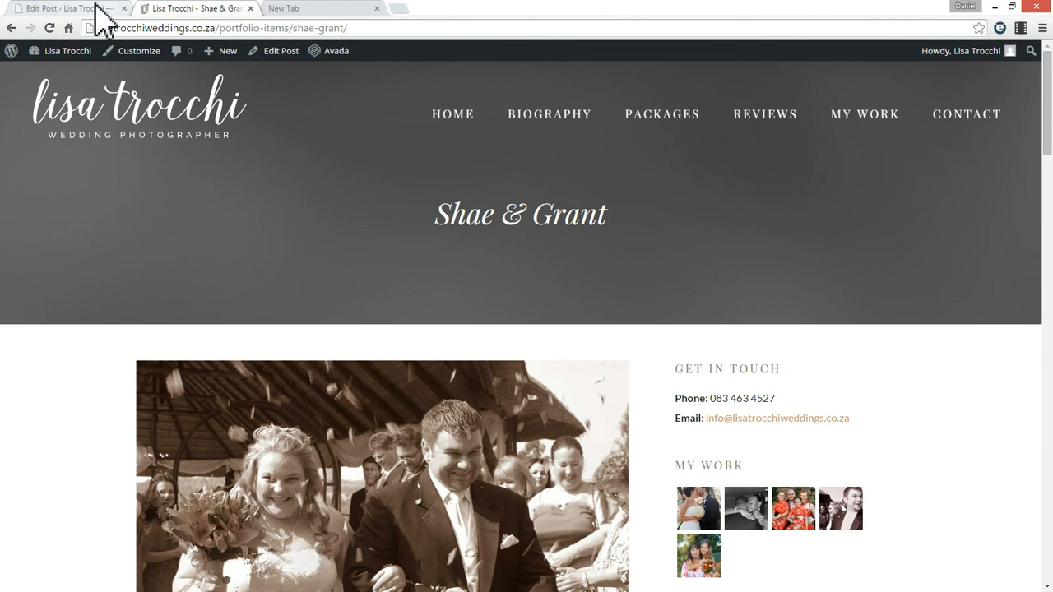
Close the blank browser tab and open Avada's Theme Options in the site admin
left_click(317, 10)
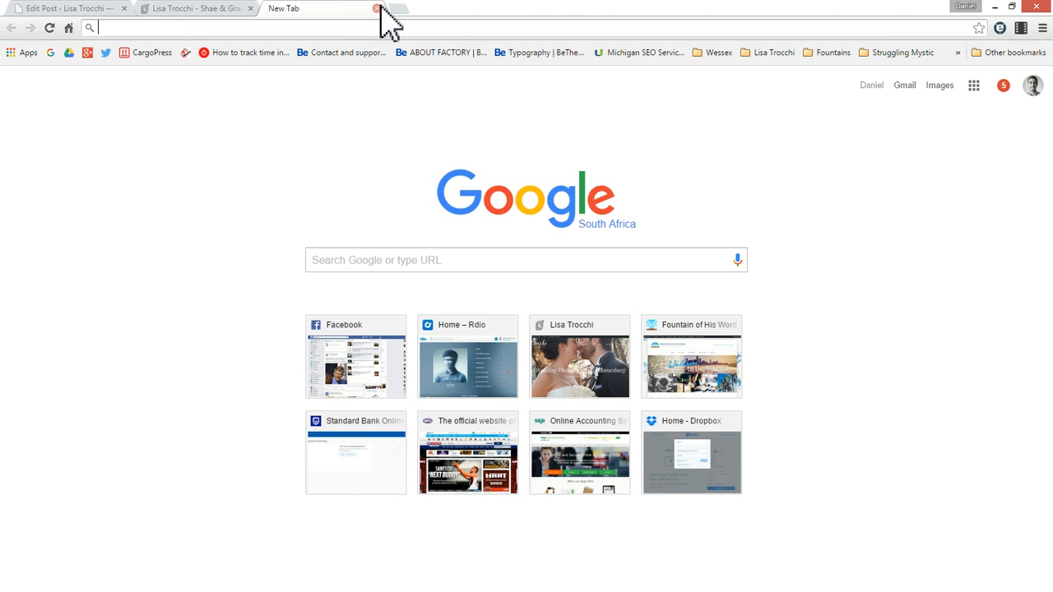
left_click(377, 9)
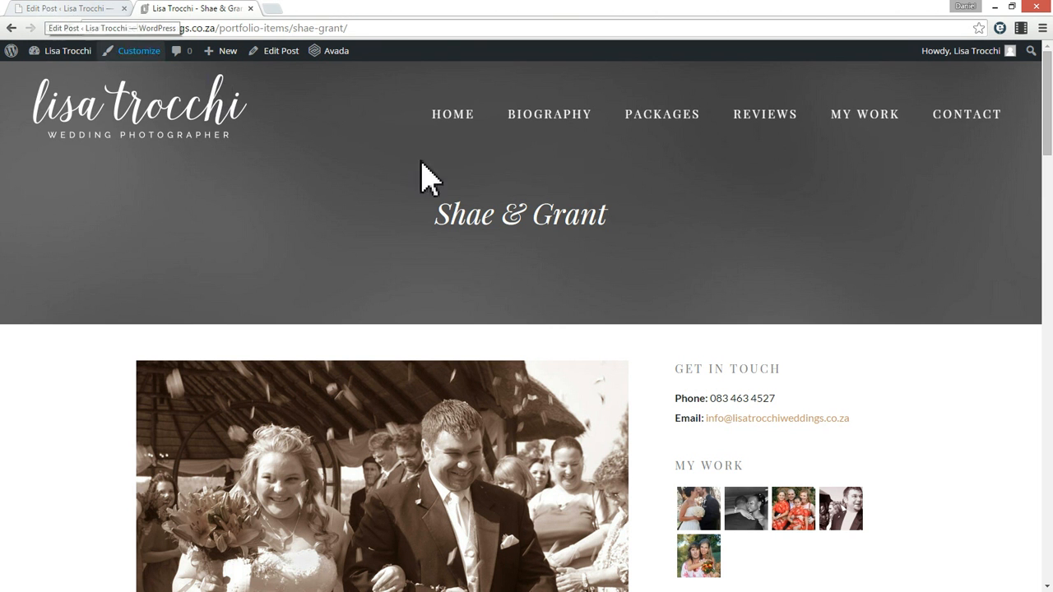
left_click(70, 12)
mouse_move(44, 105)
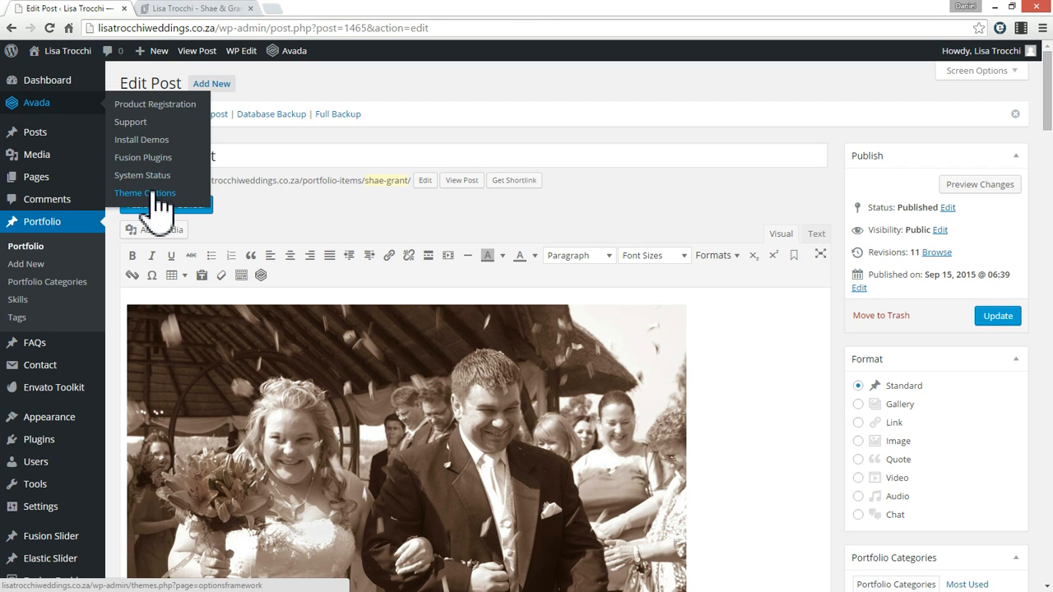
scroll(82, 486, "down", 1)
mouse_move(52, 378)
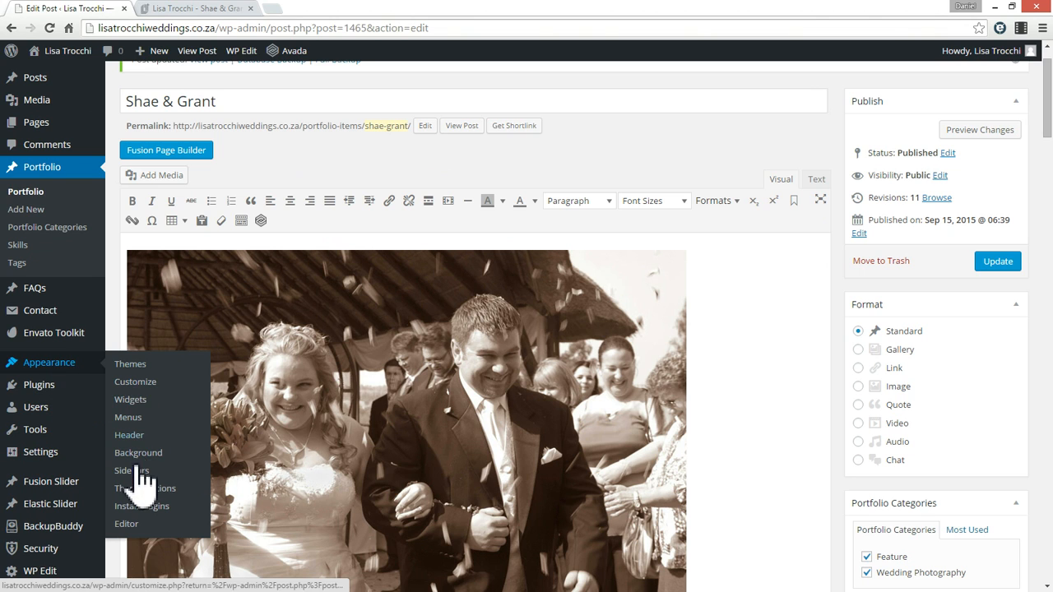
mouse_move(280, 53)
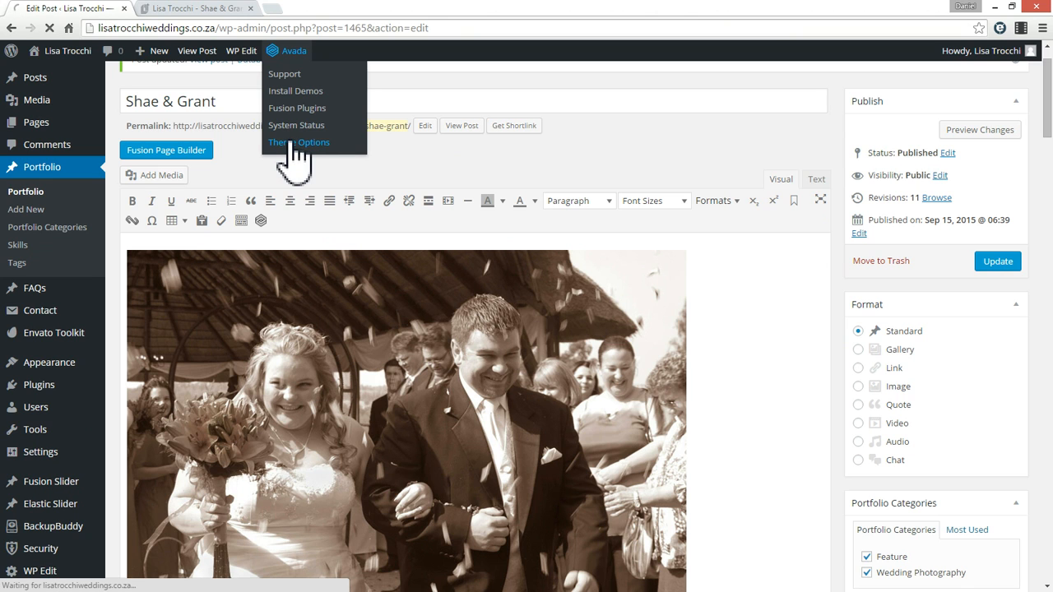
left_click(190, 8)
mouse_move(322, 55)
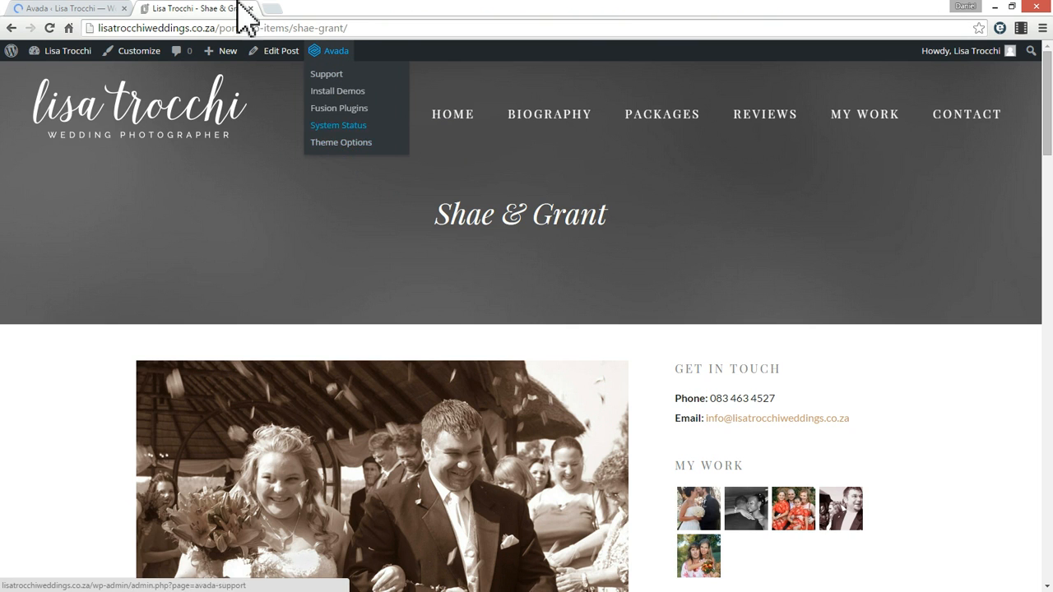
left_click(97, 9)
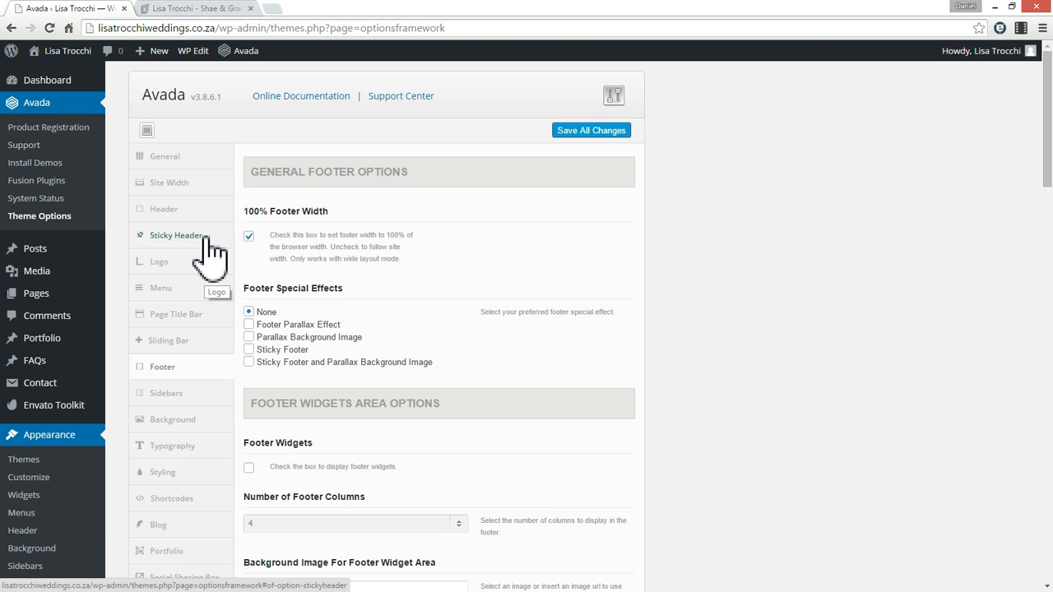
Review the responsive and tracking code settings in the General theme options
left_click(175, 162)
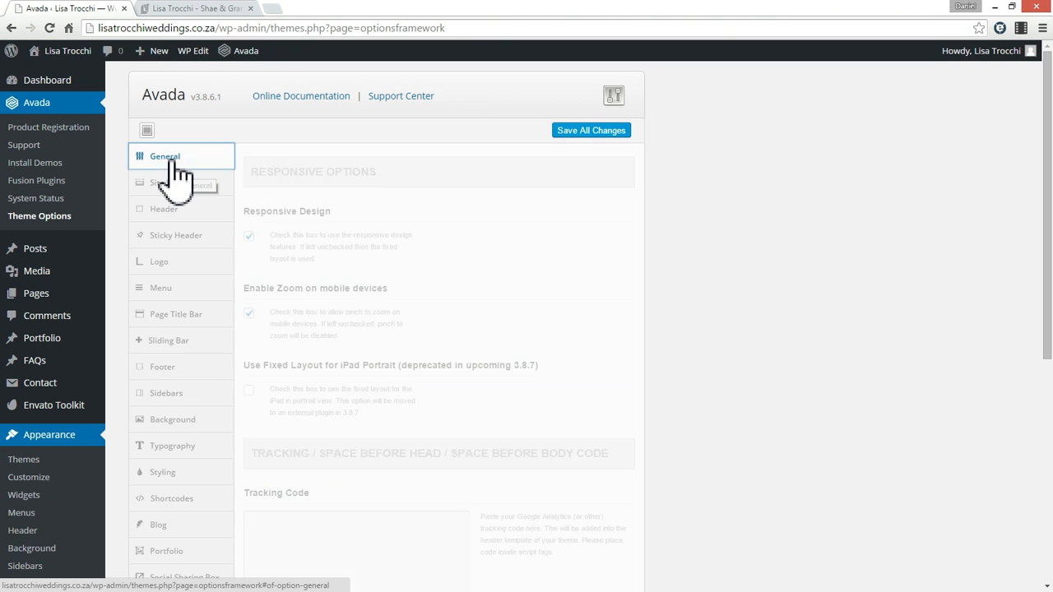
scroll(365, 359, "down", 2)
scroll(365, 370, "down", 3)
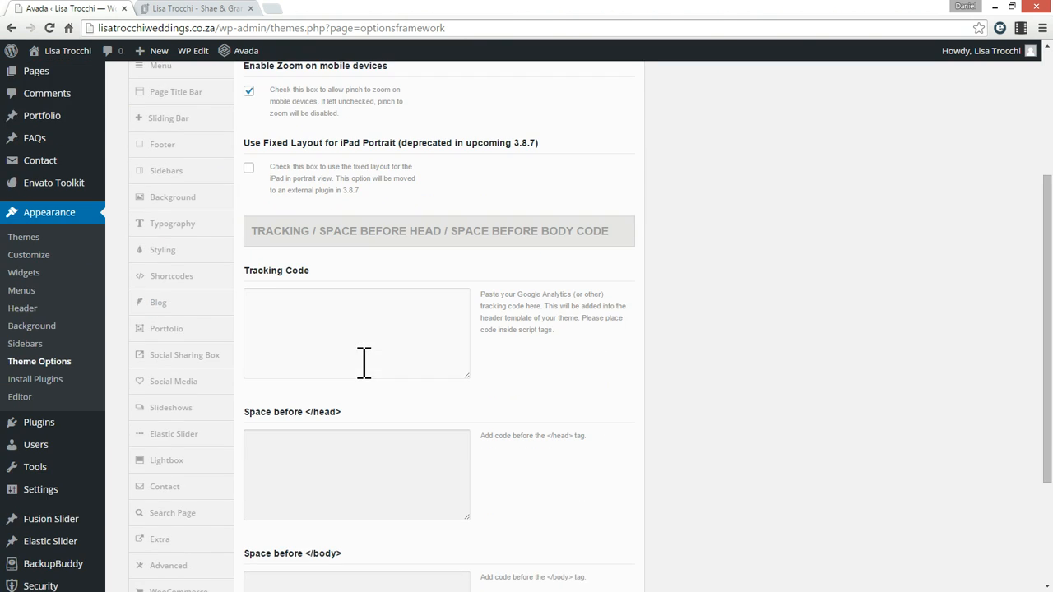
scroll(131, 268, "up", 4)
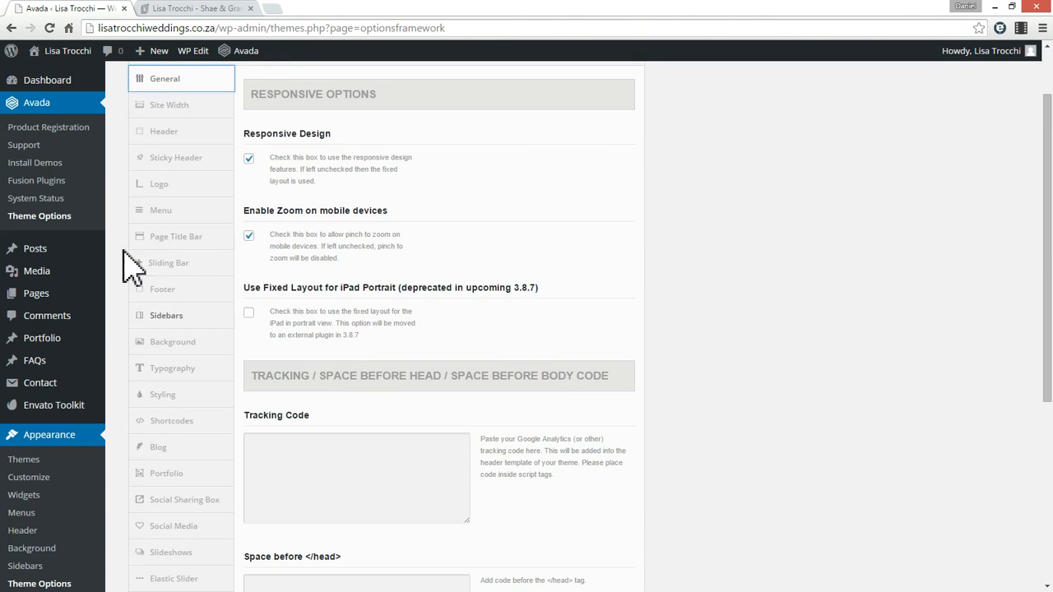
Look through the Site Width, Header, Sticky Header and Logo theme options and the list of remaining sections
left_click(169, 107)
left_click(170, 136)
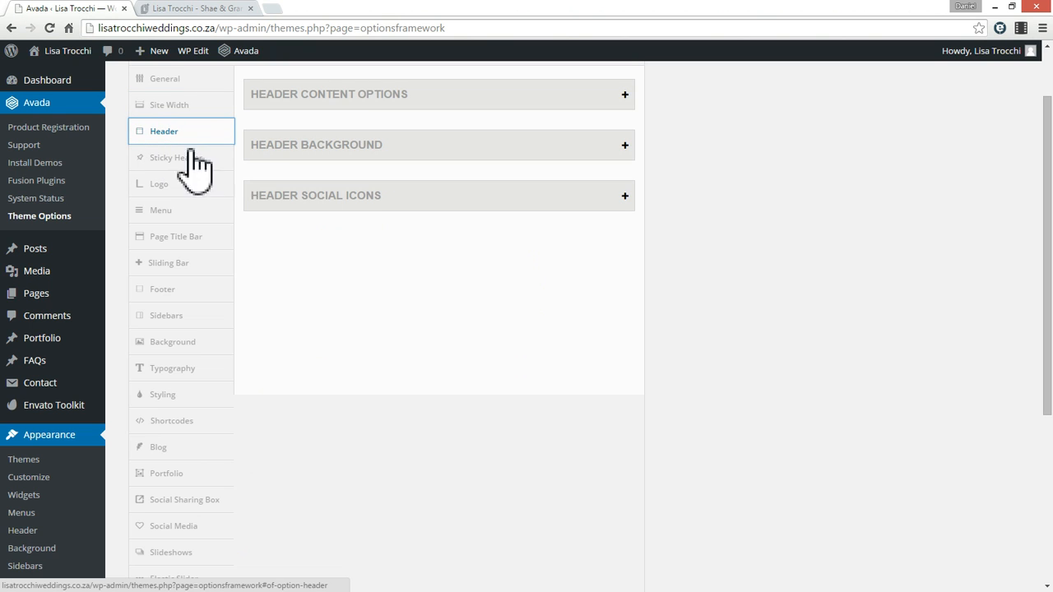
scroll(451, 322, "up", 1)
left_click(160, 214)
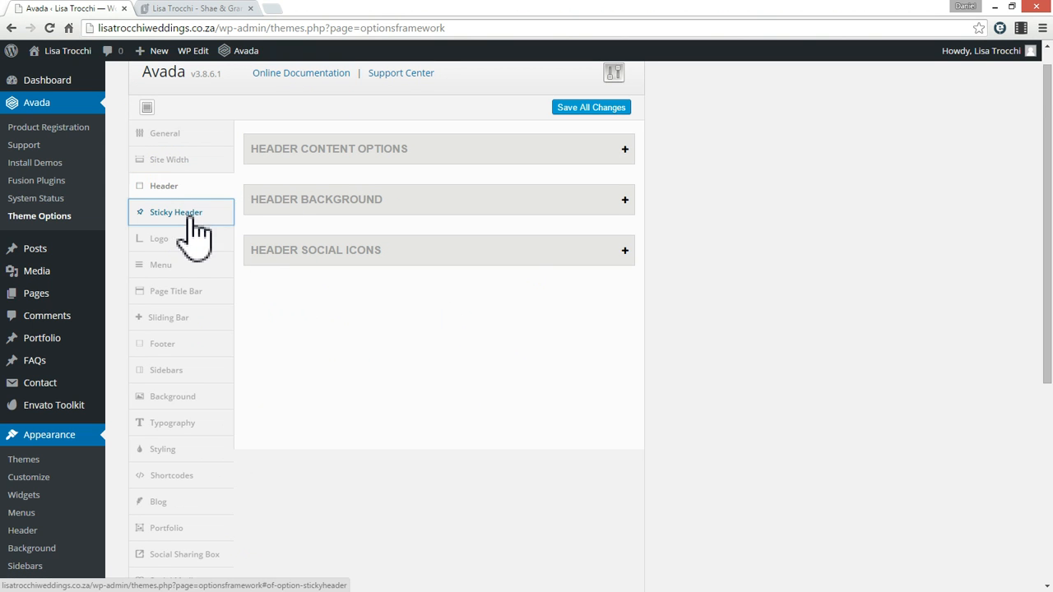
left_click(175, 239)
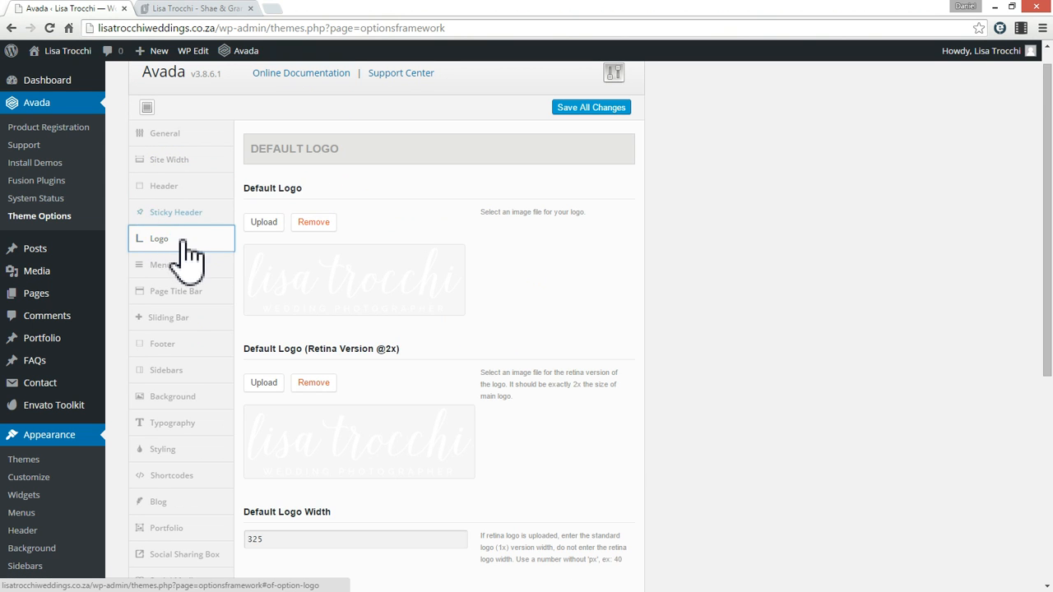
scroll(176, 312, "down", 2)
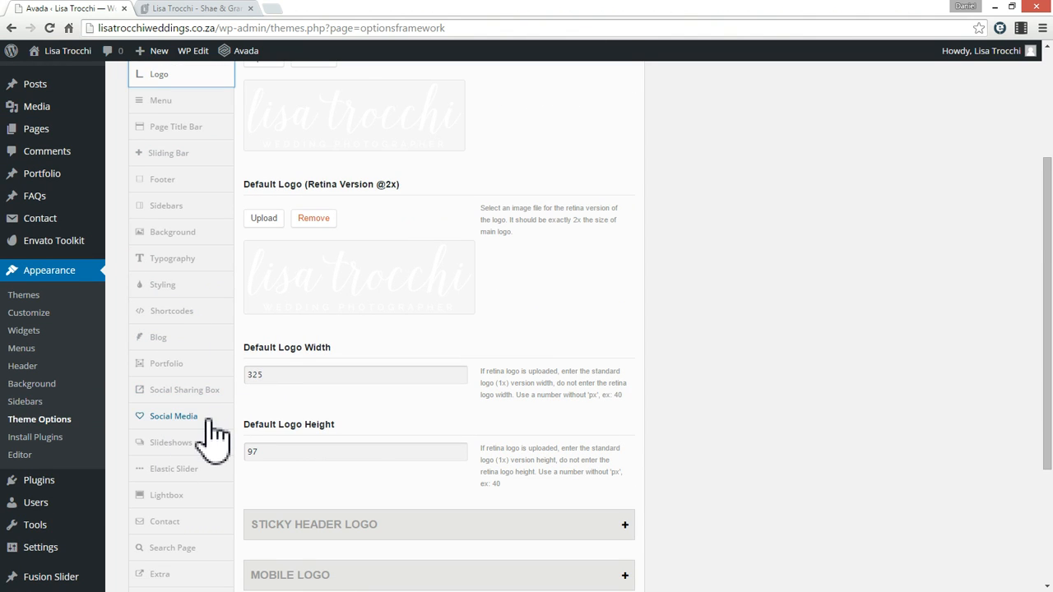
scroll(214, 436, "down", 2)
scroll(202, 329, "up", 2)
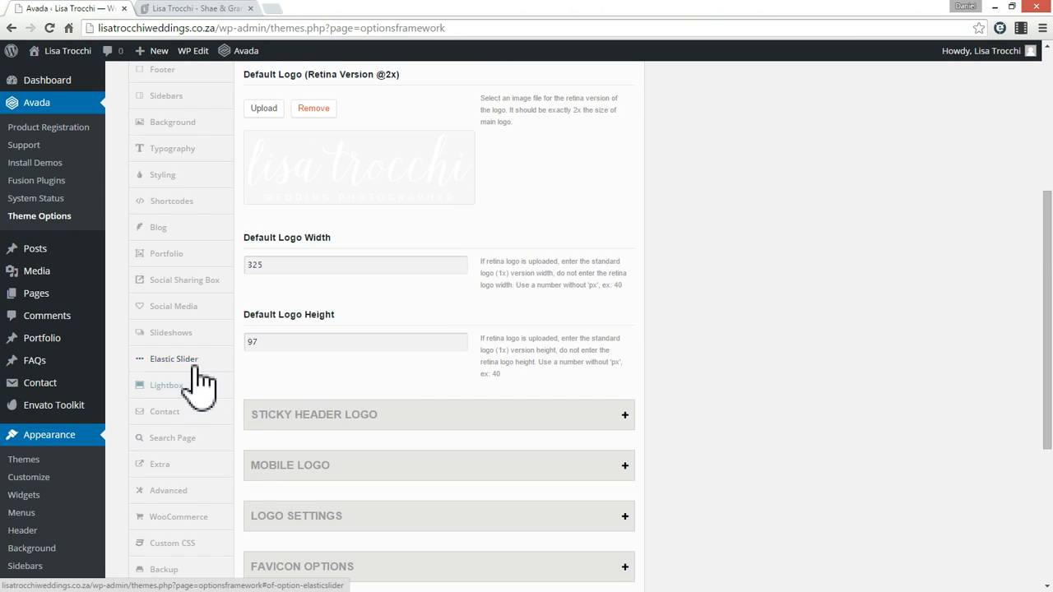
scroll(198, 263, "up", 4)
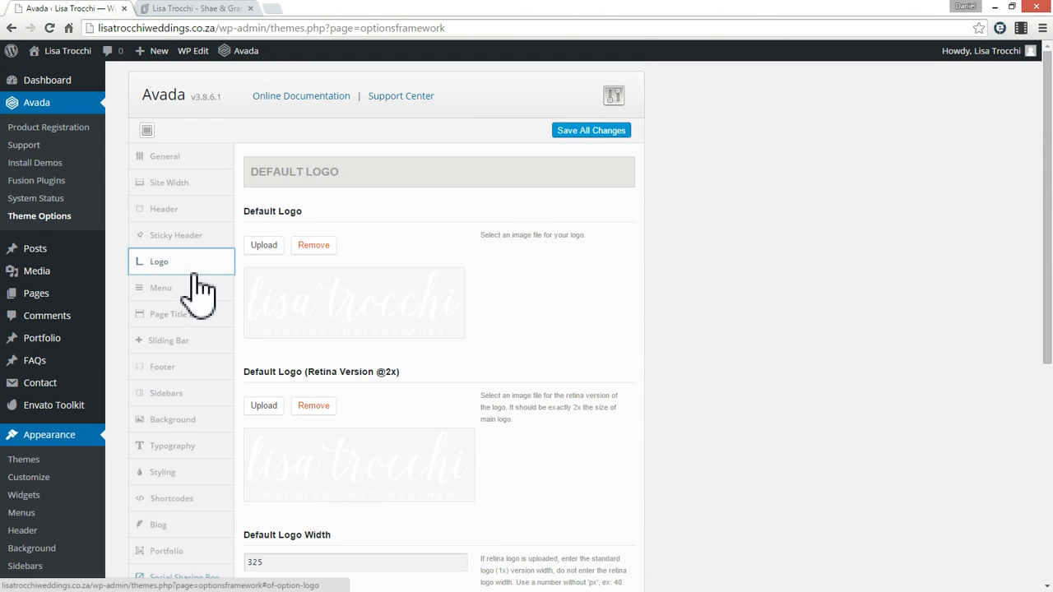
Open Avada's online documentation, browse its topic menus and General section, and close it again
left_click(300, 97)
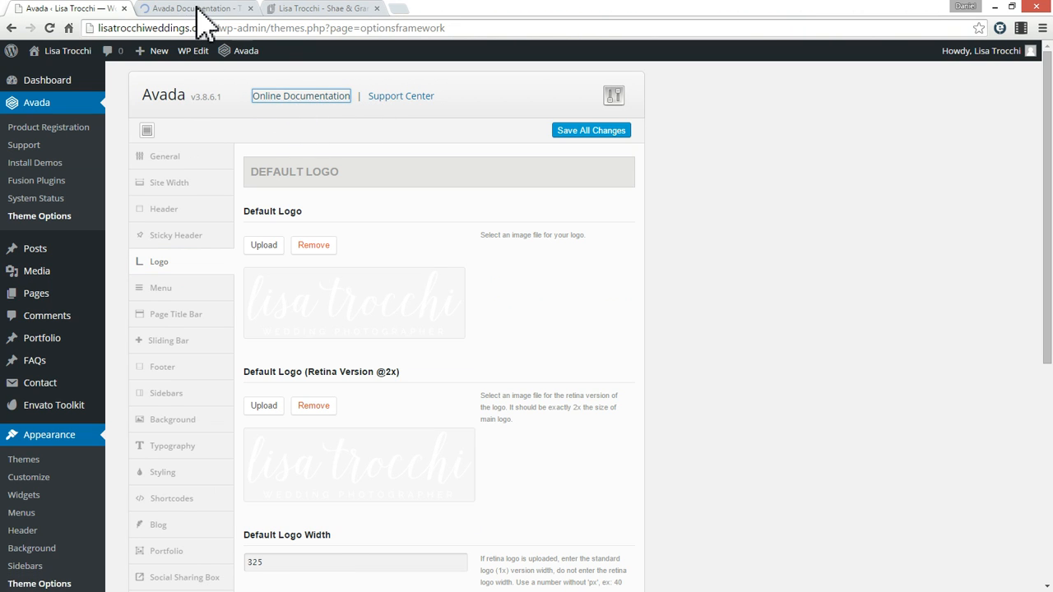
left_click(199, 9)
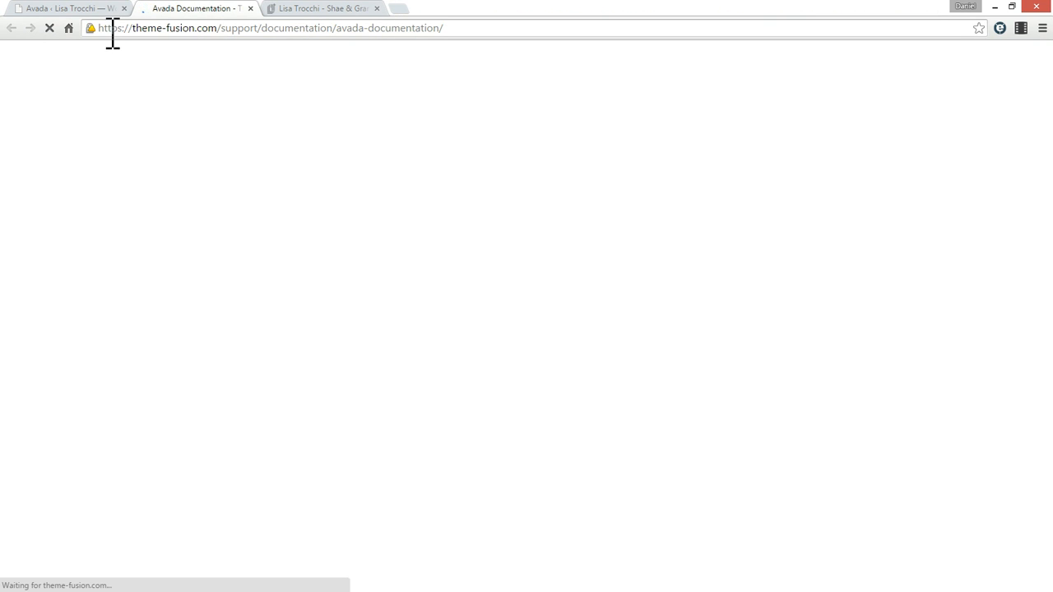
left_click(83, 8)
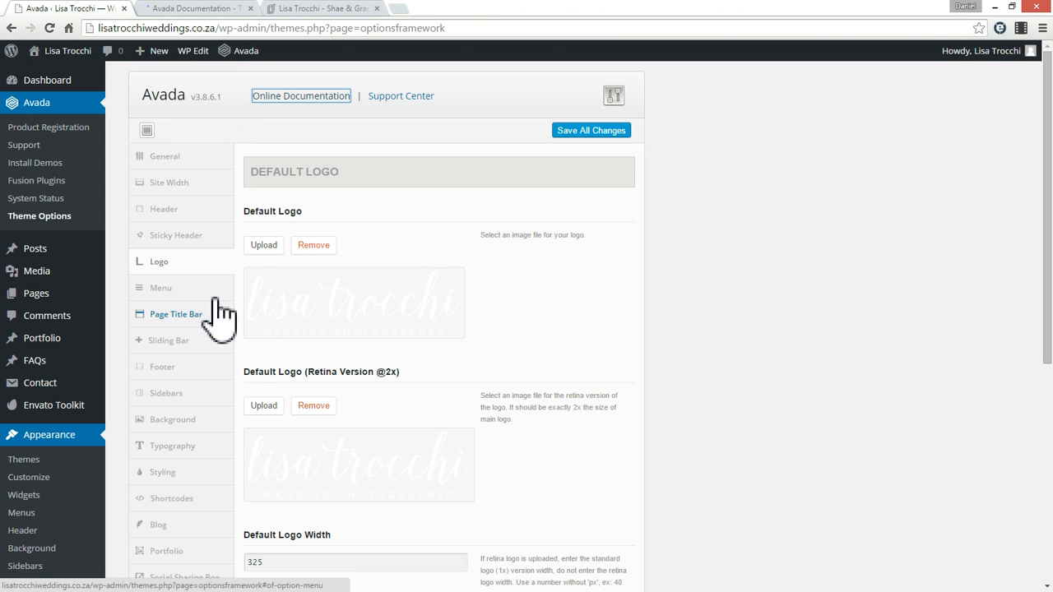
left_click(175, 10)
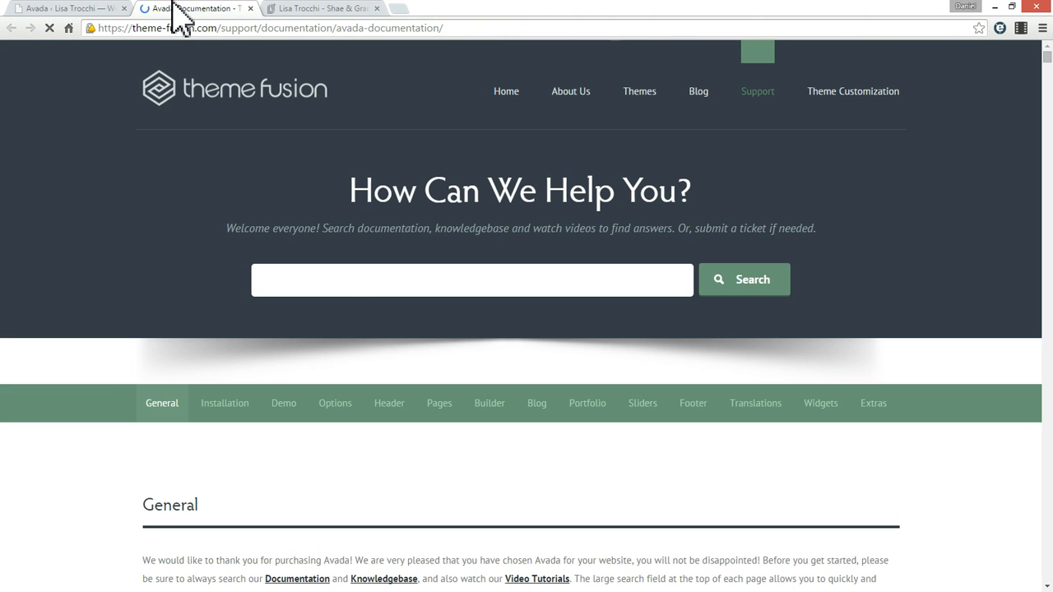
scroll(358, 296, "down", 1)
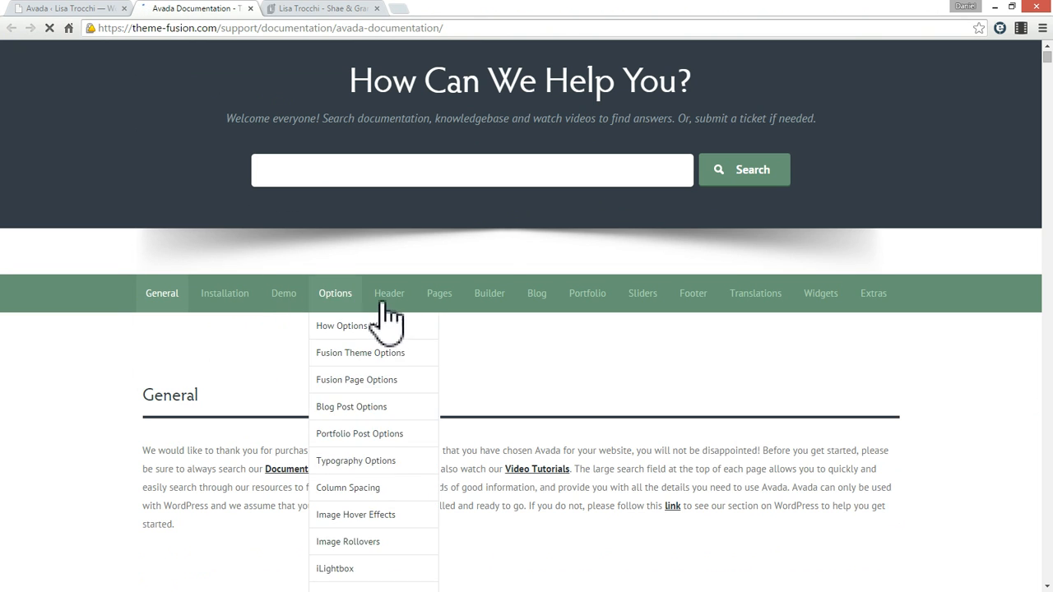
mouse_move(437, 304)
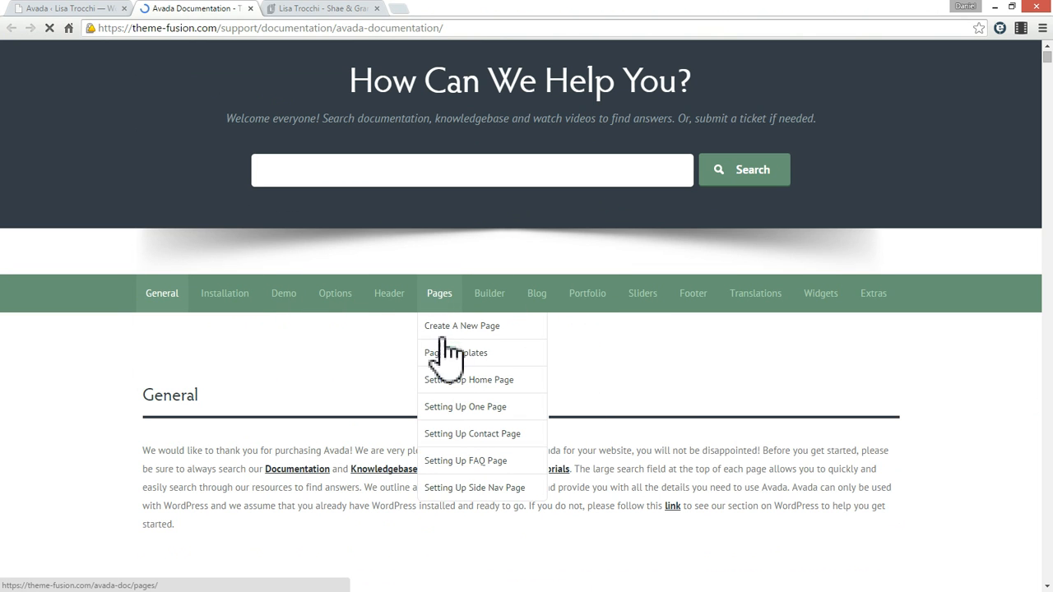
scroll(370, 445, "down", 10)
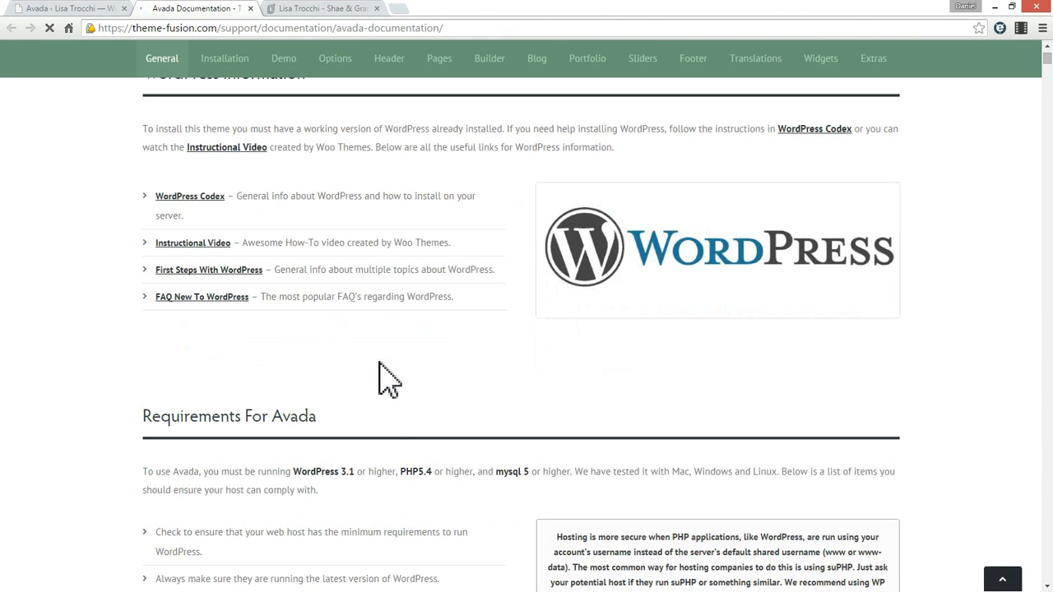
scroll(383, 362, "down", 12)
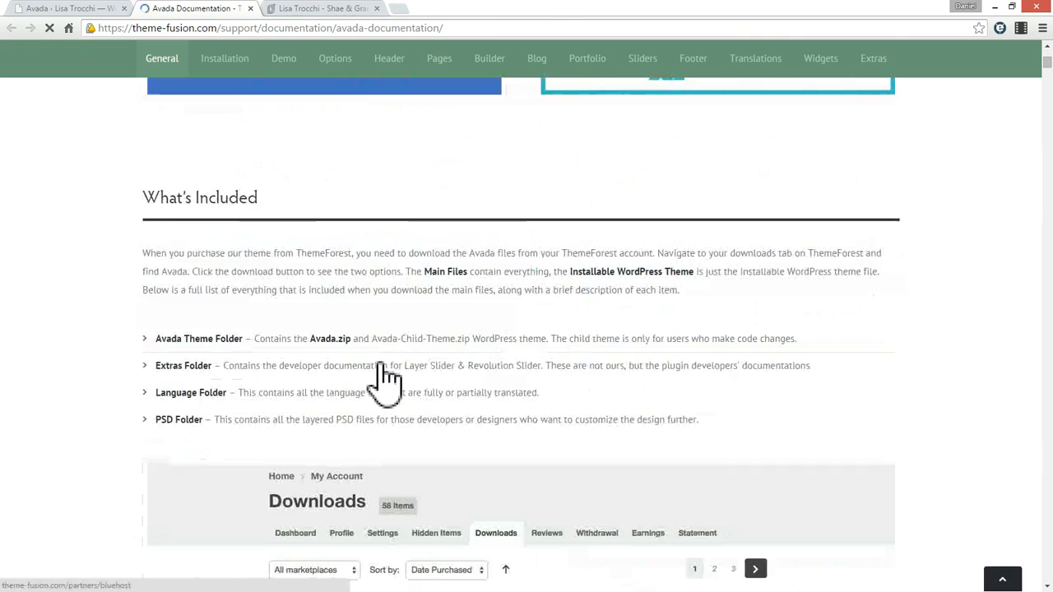
scroll(386, 379, "up", 20)
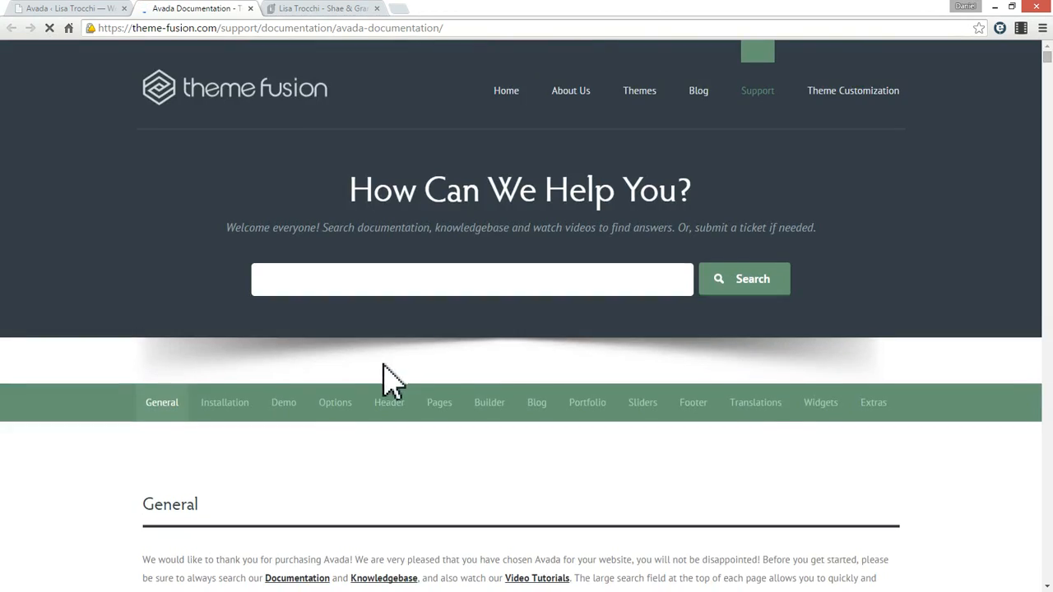
key("ctrl+w")
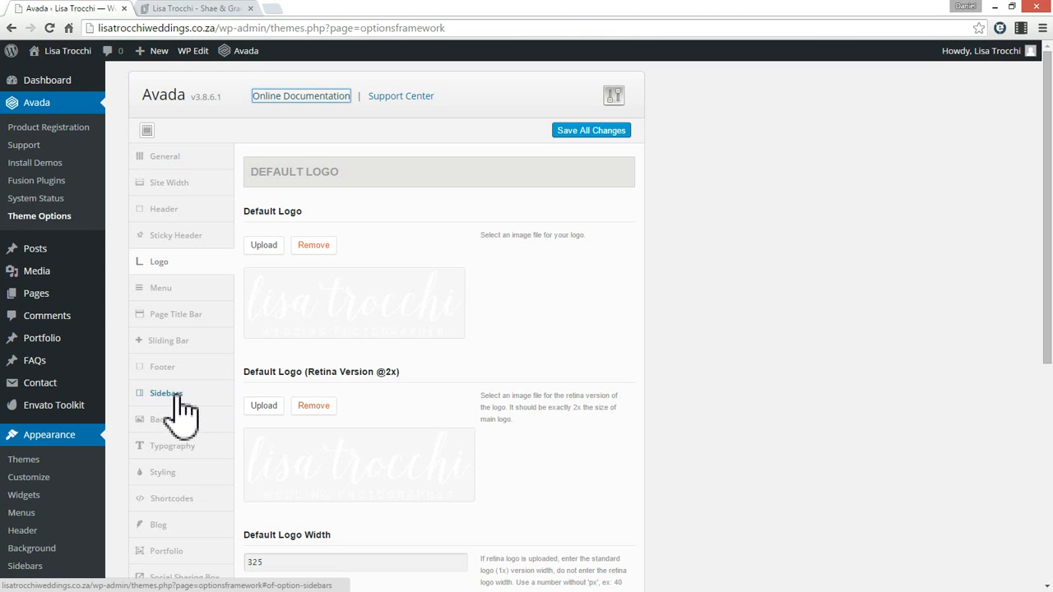
Inspect the copyright line in the footer of the live portfolio page and return to the theme options
left_click(207, 8)
scroll(879, 409, "down", 20)
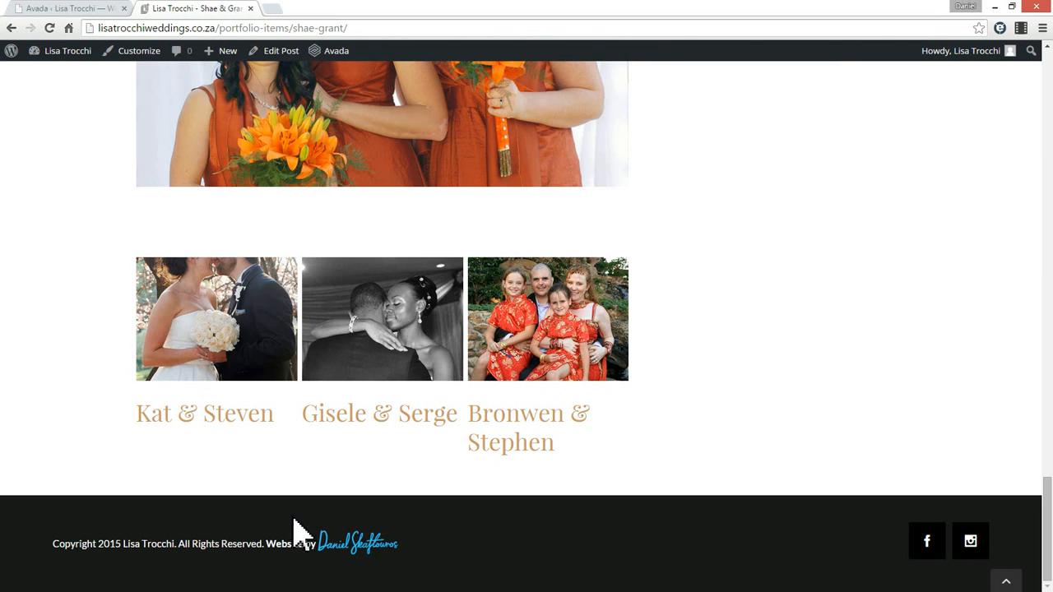
triple_click(228, 550)
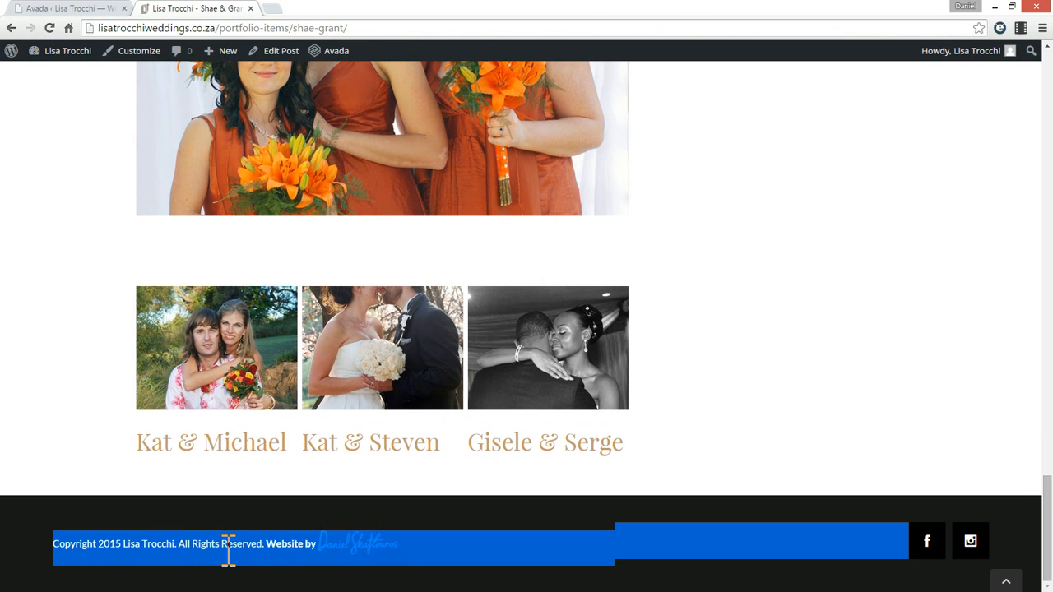
left_click(170, 546)
left_click(46, 9)
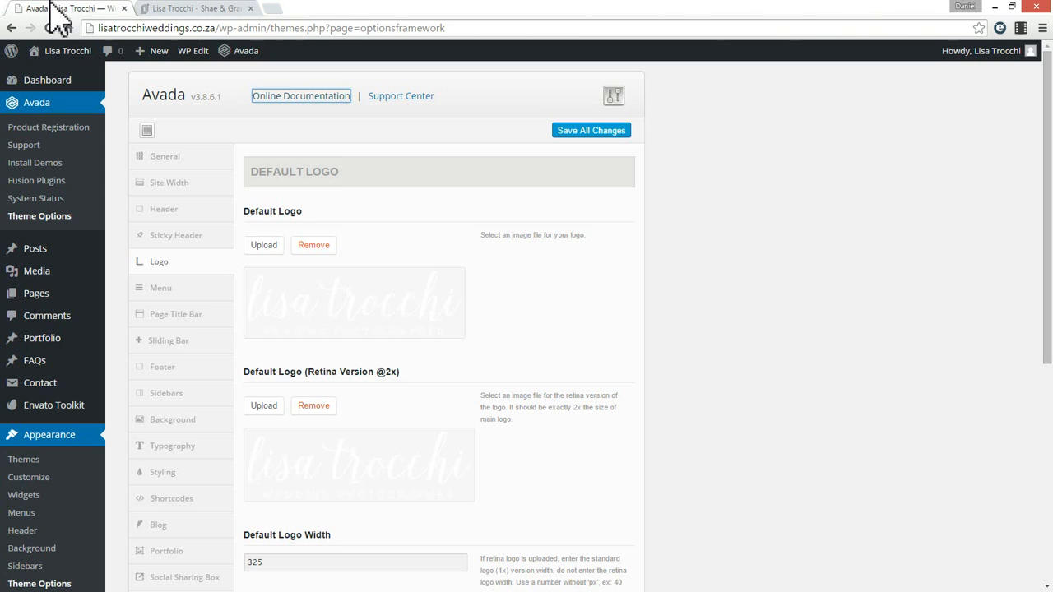
Review the general footer and footer widgets area settings in the Footer theme options
left_click(174, 370)
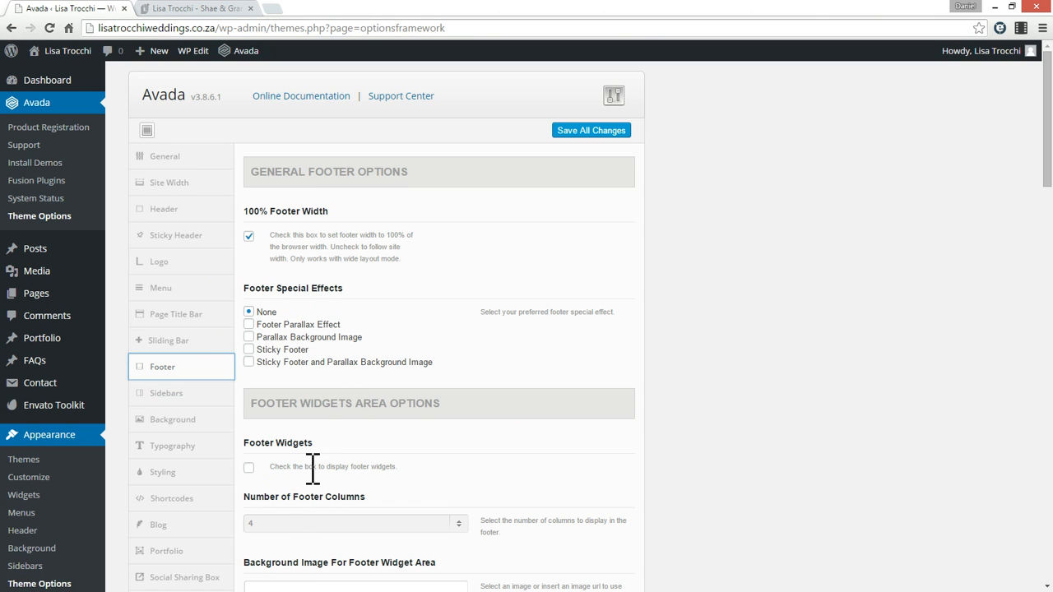
triple_click(366, 469)
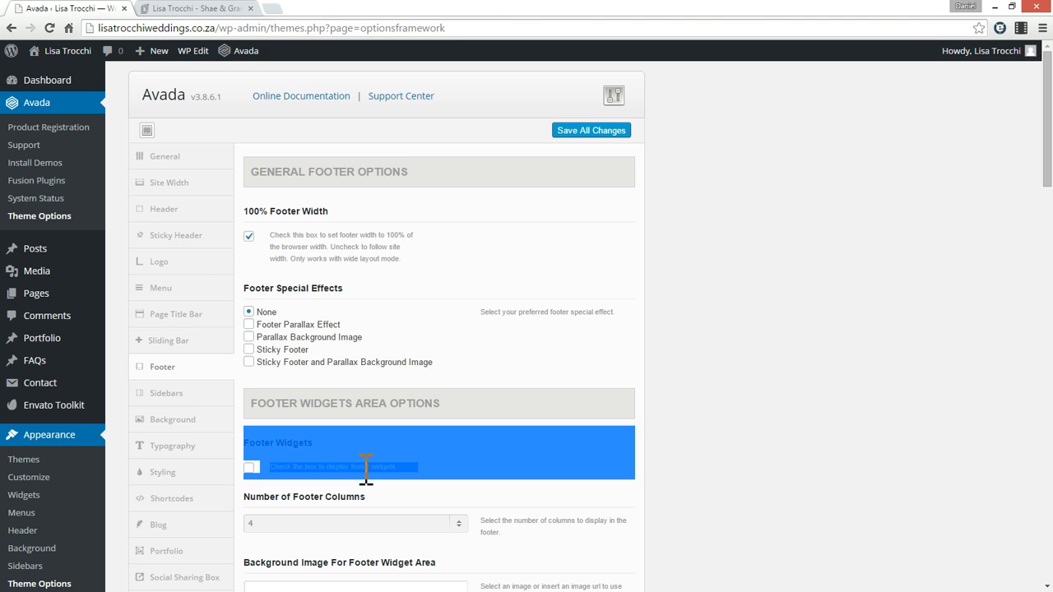
left_click(388, 485)
scroll(393, 487, "down", 2)
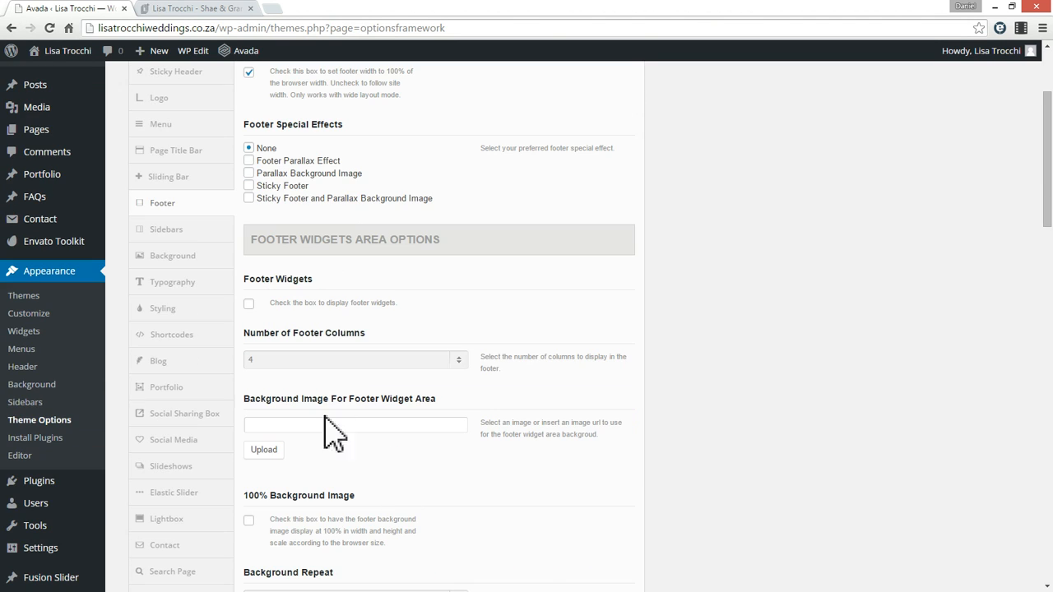
Inspect the social icons in the live portfolio page's footer and return to the Footer theme options
left_click(207, 8)
scroll(527, 574, "down", 1)
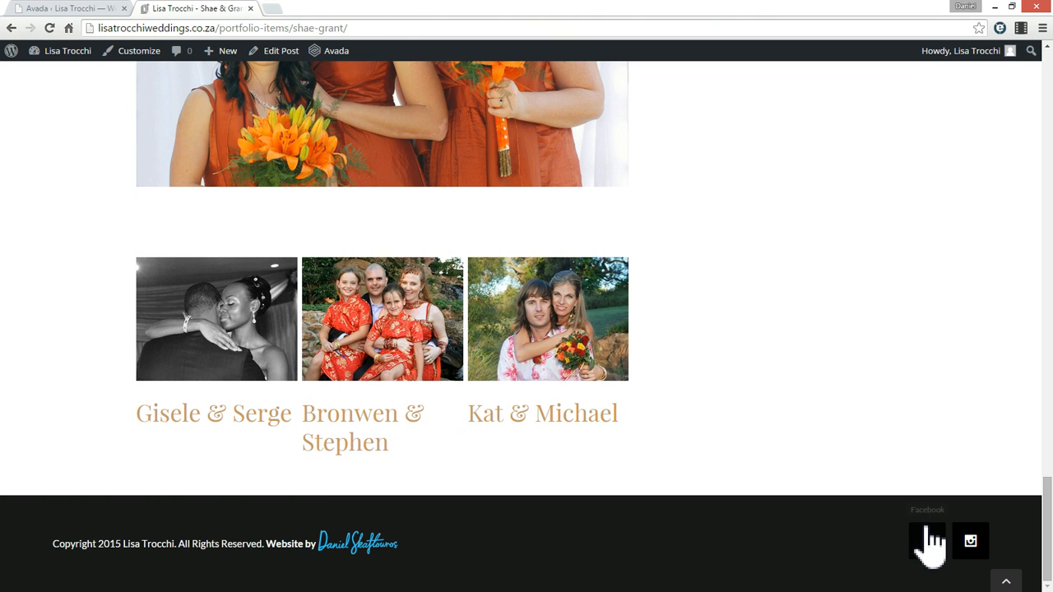
left_click(70, 8)
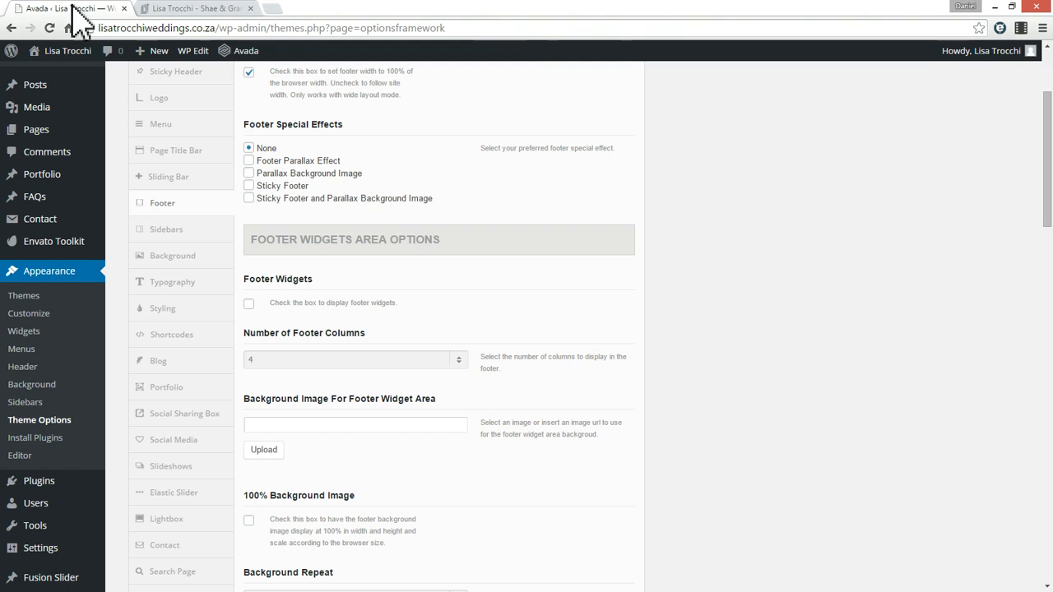
scroll(526, 341, "down", 2)
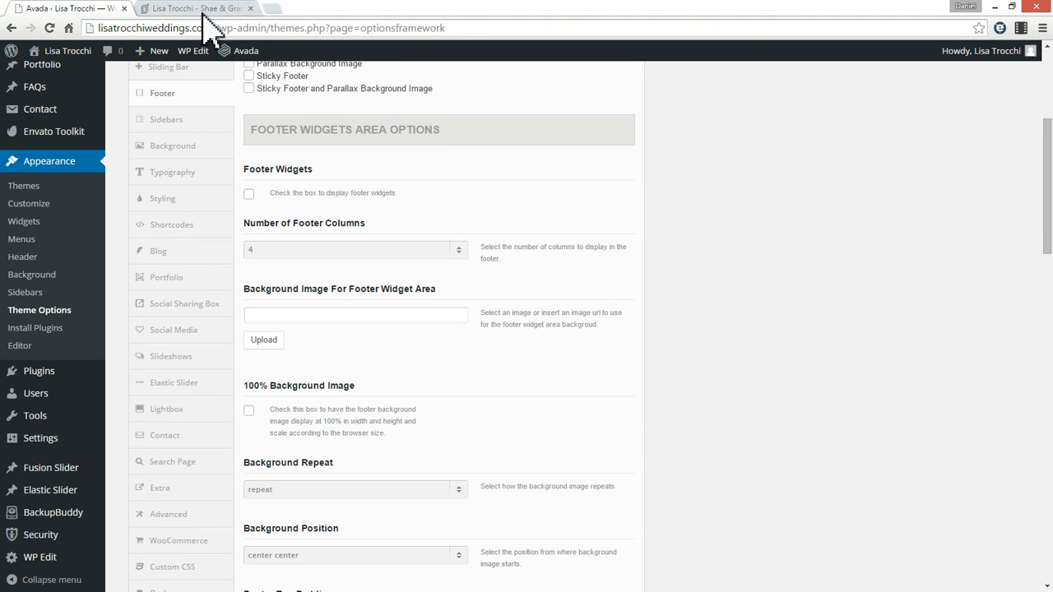
Look over the live portfolio page from its footer up to the header's navigation menu
left_click(232, 10)
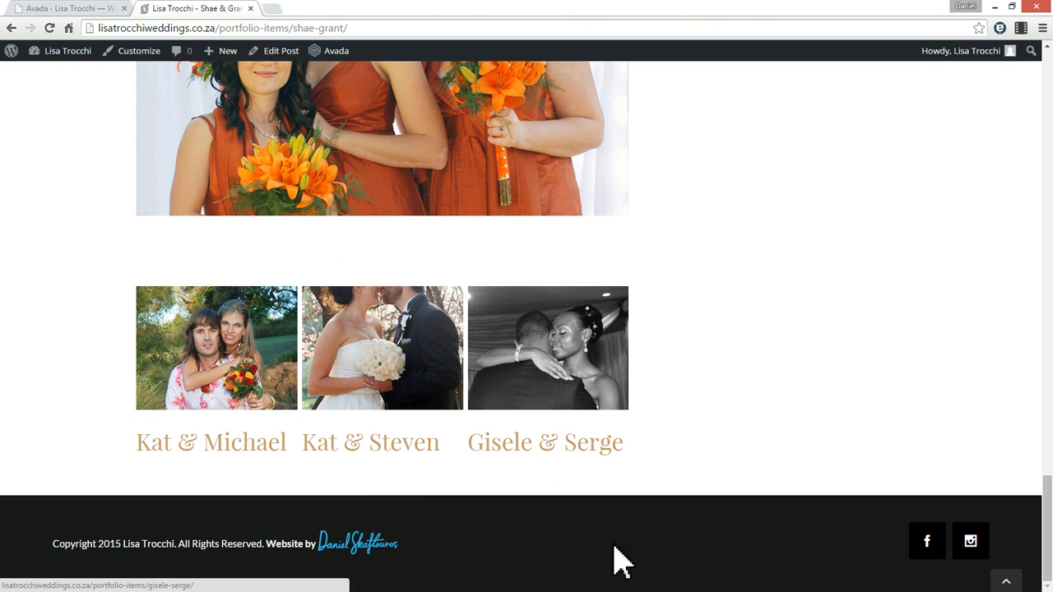
scroll(607, 430, "up", 15)
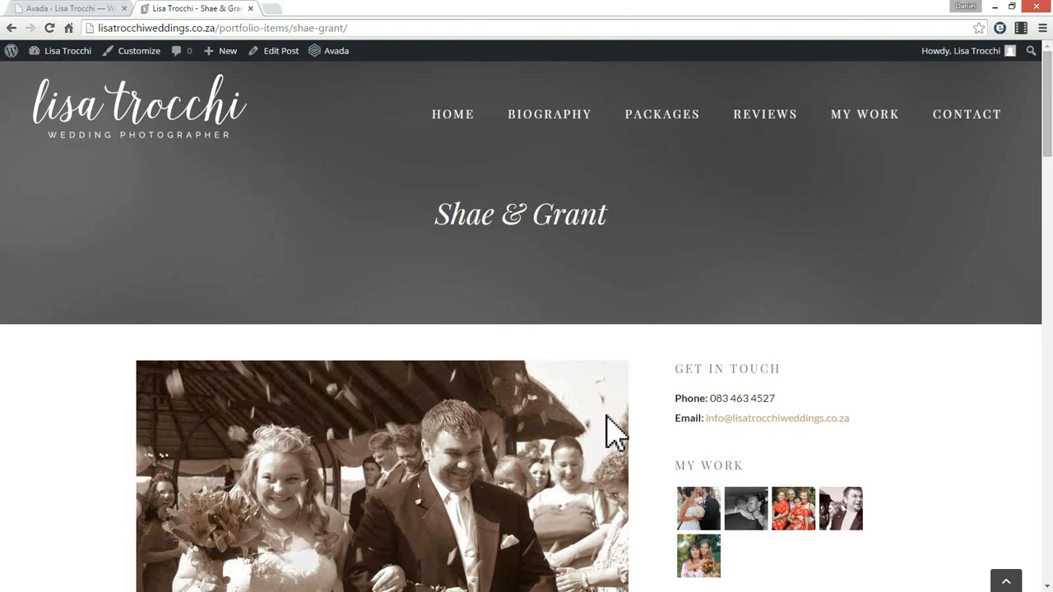
scroll(607, 431, "down", 8)
scroll(607, 430, "up", 8)
left_click(66, 8)
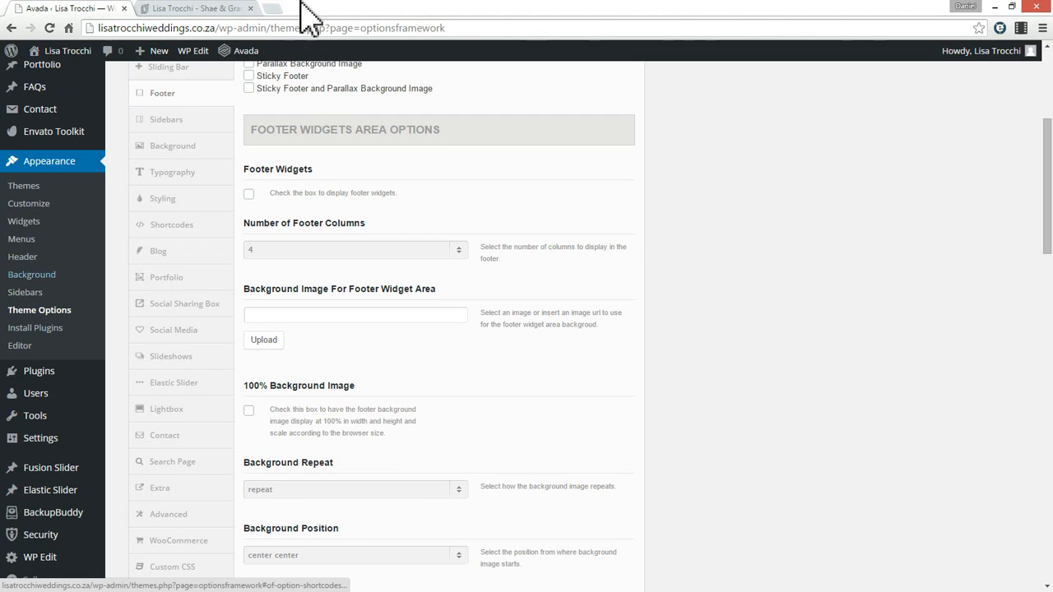
left_click(216, 10)
scroll(843, 448, "up", 2)
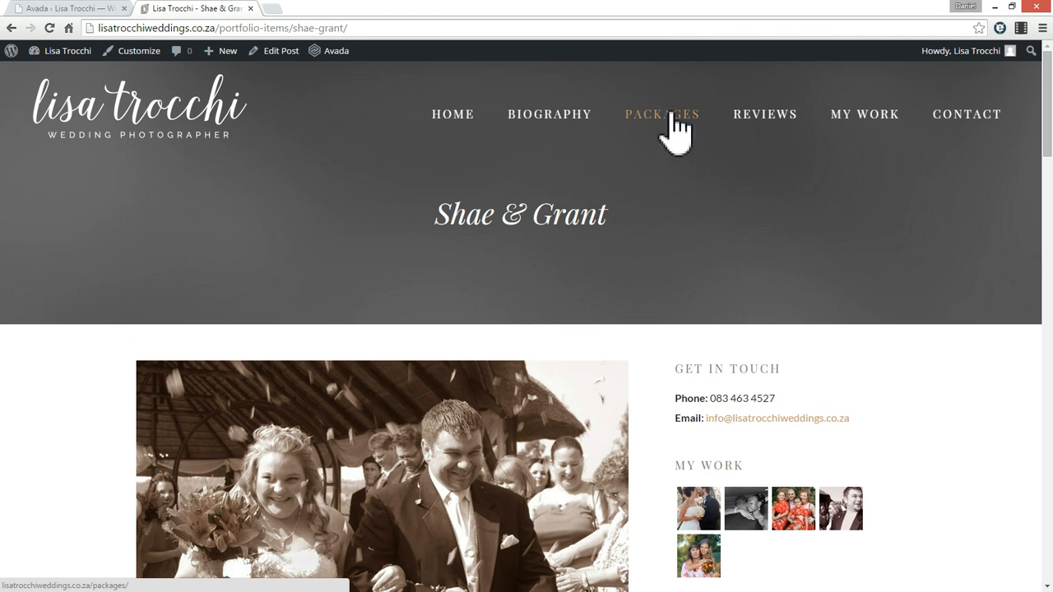
Return to the WordPress admin and open the Main Menu's structure for editing
left_click(65, 6)
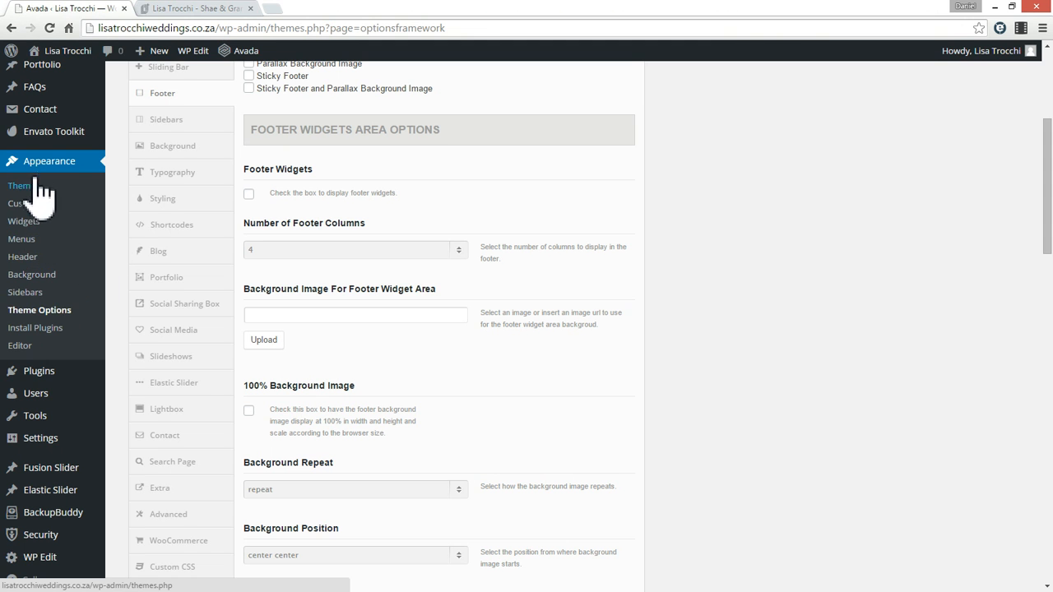
left_click(21, 239)
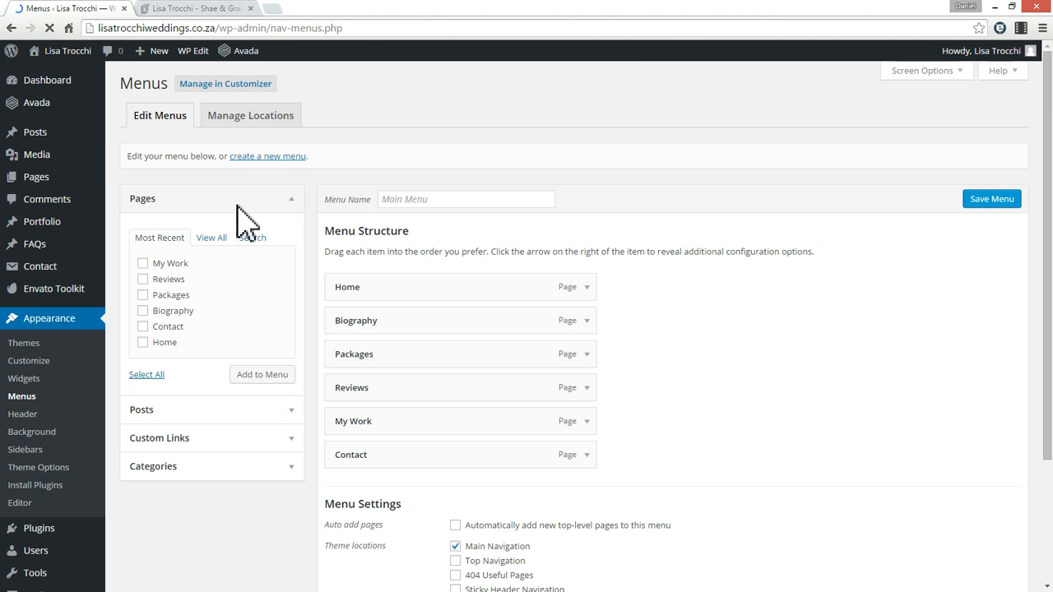
left_click(467, 254)
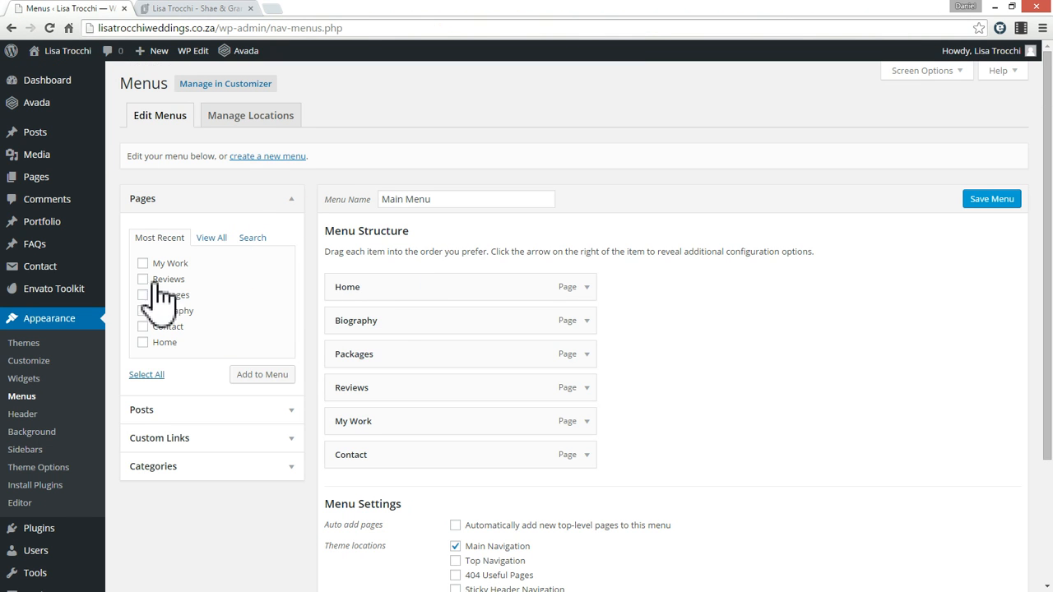
Add the My Work page to the Main Menu from the full page list and place it between Packages and Reviews
left_click(224, 313)
left_click(191, 262)
left_click(215, 240)
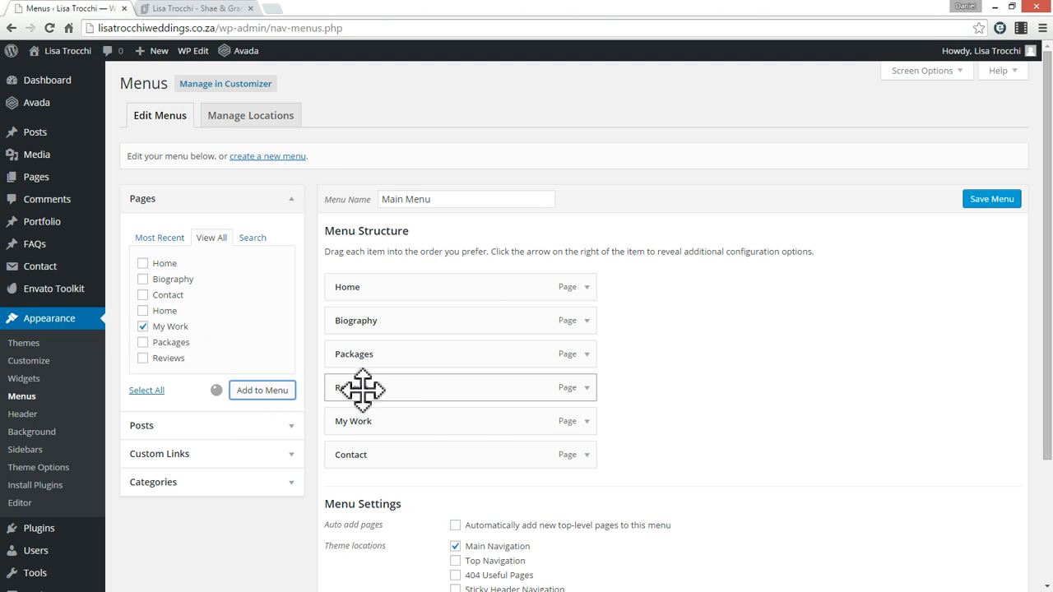
left_click_drag(346, 491, 406, 388)
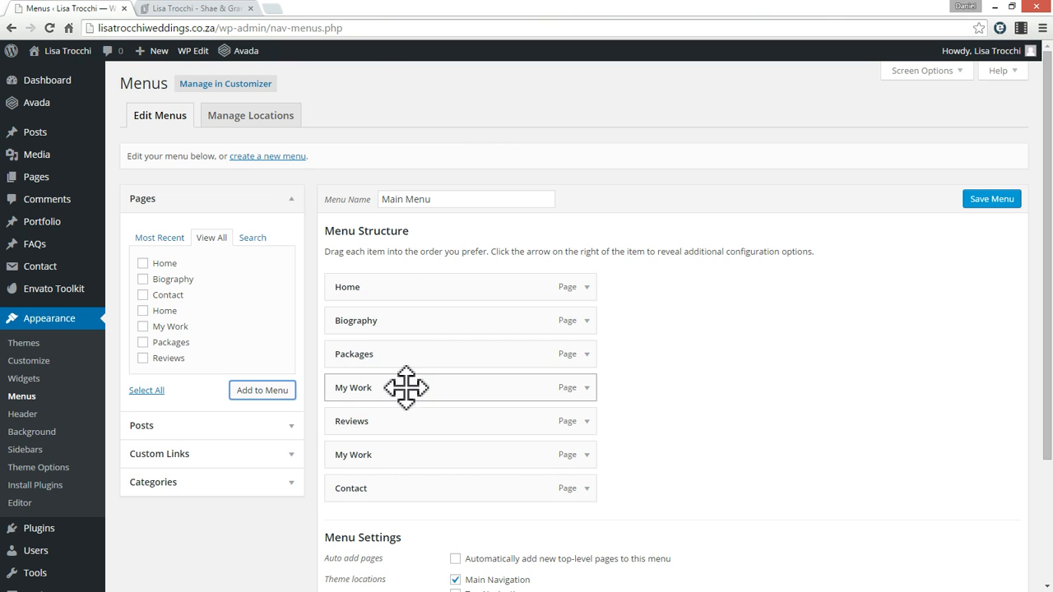
Expand the newly added My Work item between Packages and Reviews and remove it from the menu
left_click(586, 389)
scroll(560, 393, "down", 2)
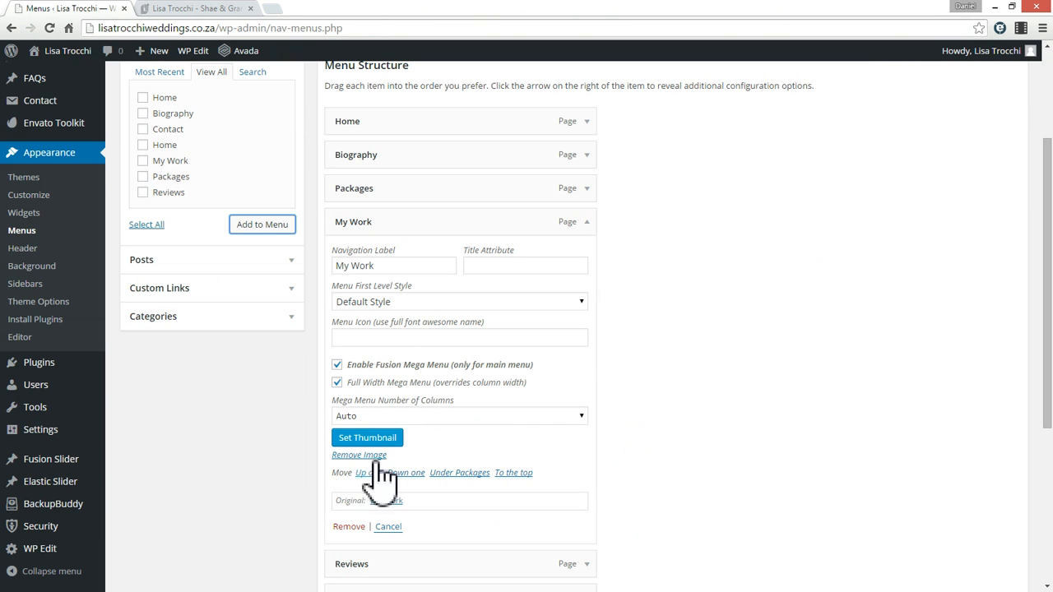
left_click(348, 526)
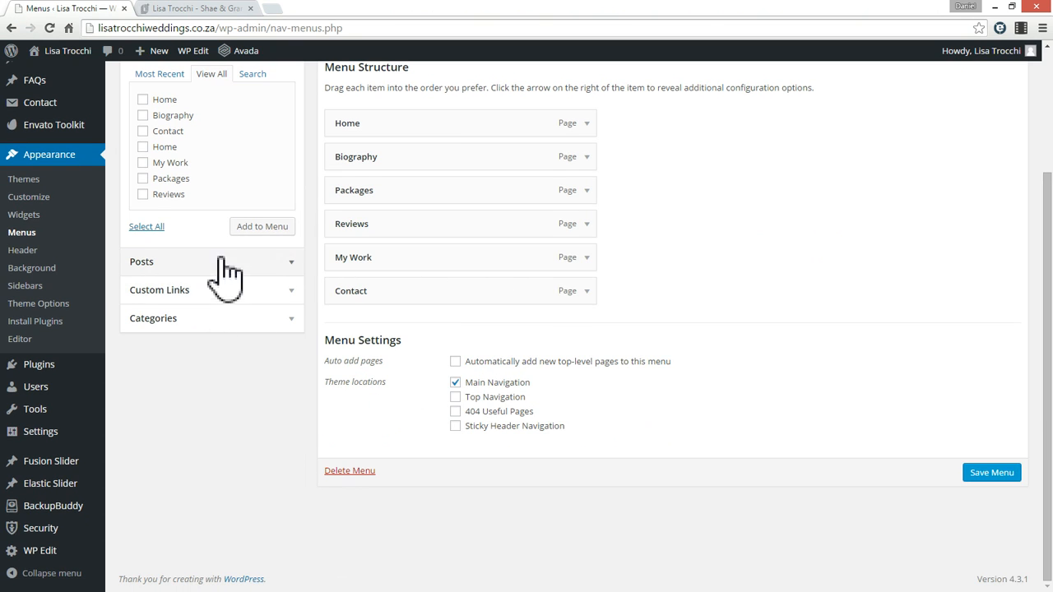
Look through the Posts, Custom Links and Categories sources for menu items, collapse them, and check the menu settings
left_click(288, 261)
scroll(283, 245, "up", 2)
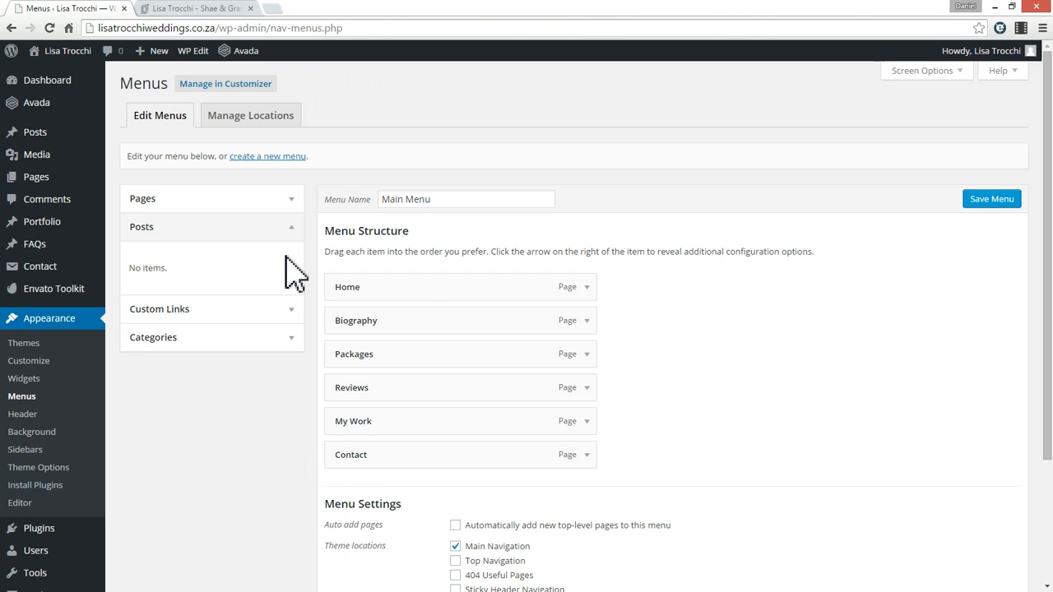
left_click(290, 233)
left_click(294, 255)
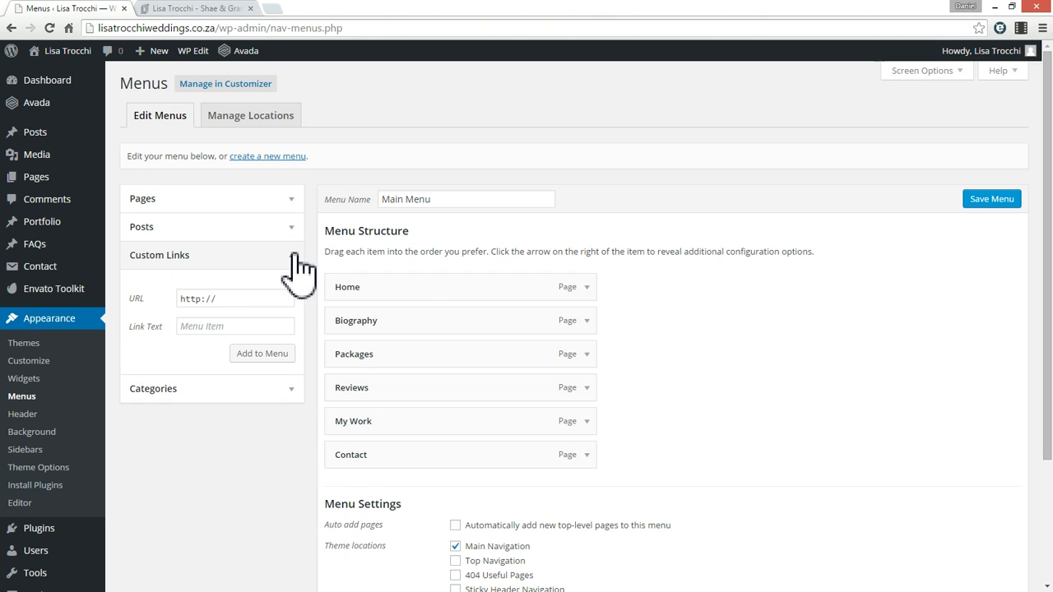
left_click(213, 328)
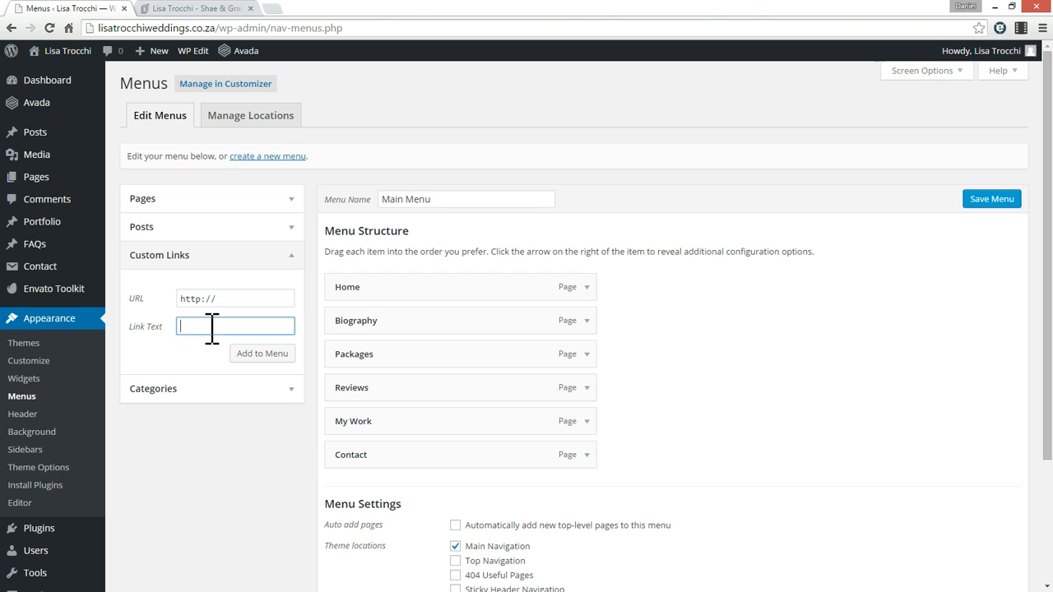
left_click(291, 389)
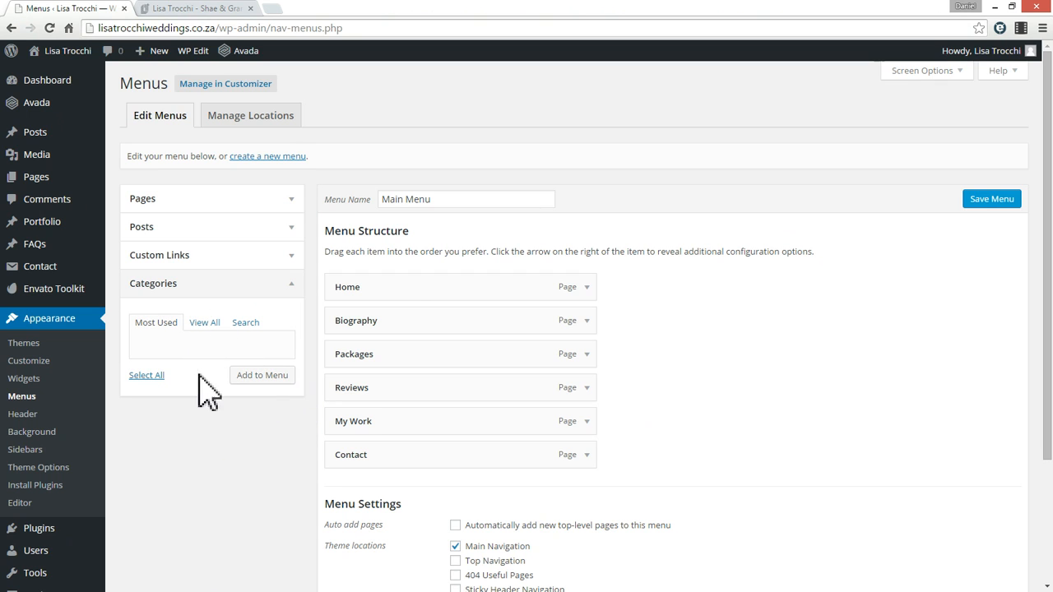
left_click(291, 286)
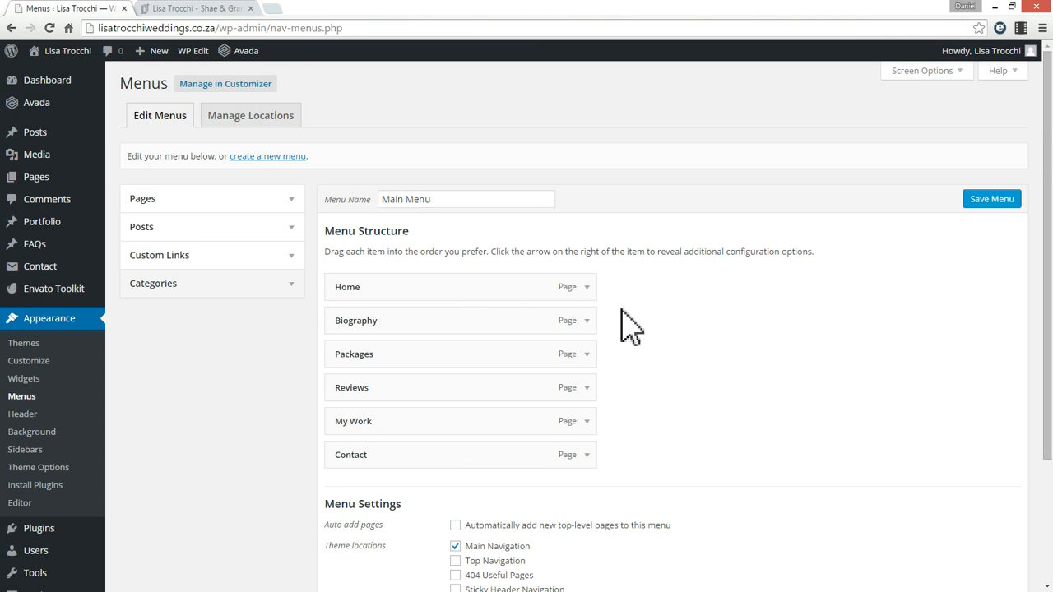
scroll(625, 296, "down", 3)
scroll(627, 247, "up", 3)
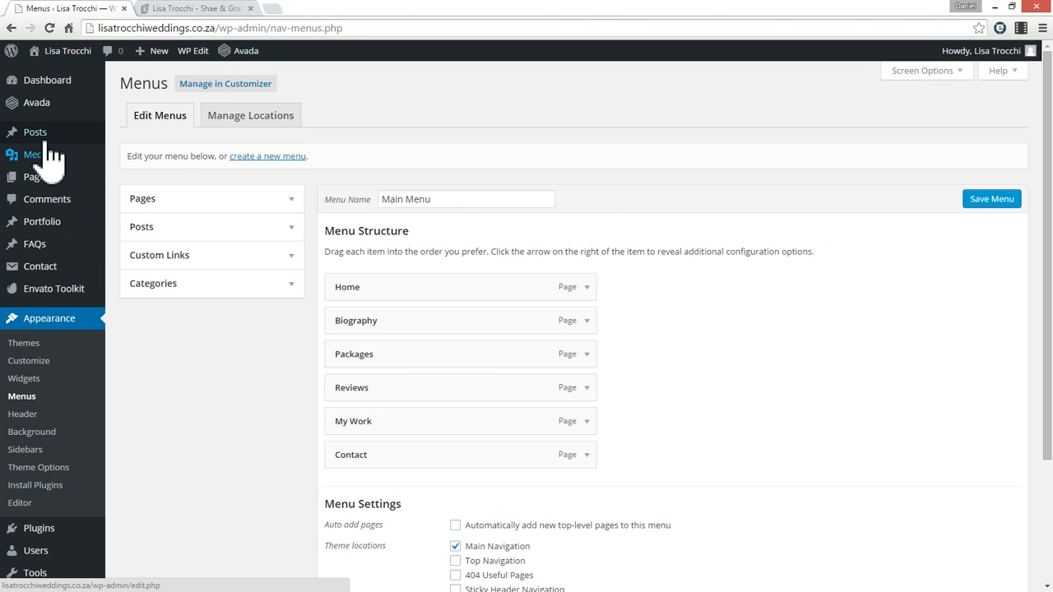
mouse_move(47, 145)
mouse_move(61, 54)
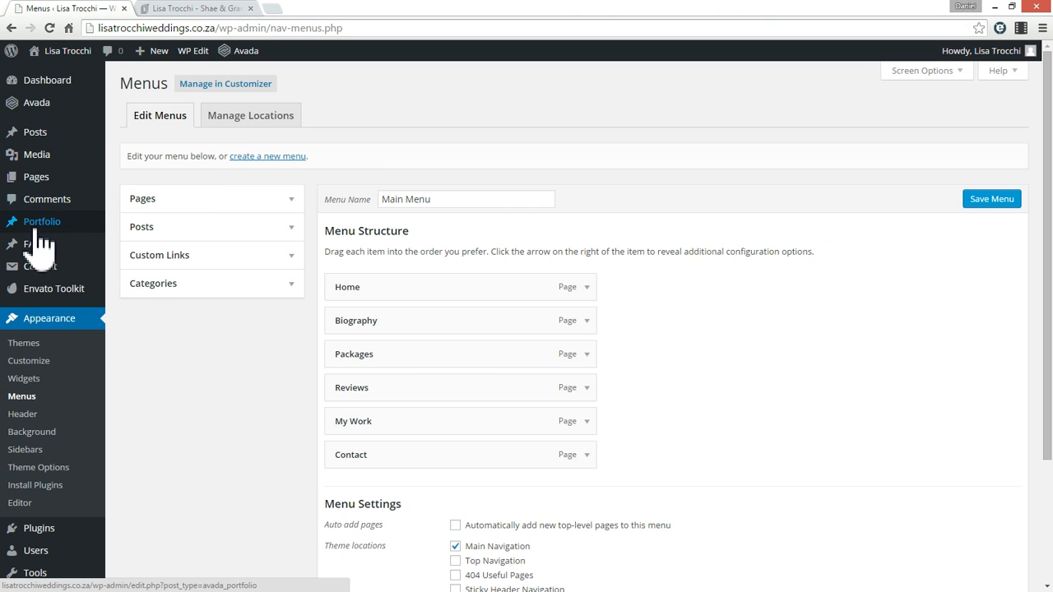
scroll(47, 318, "down", 3)
scroll(47, 271, "up", 3)
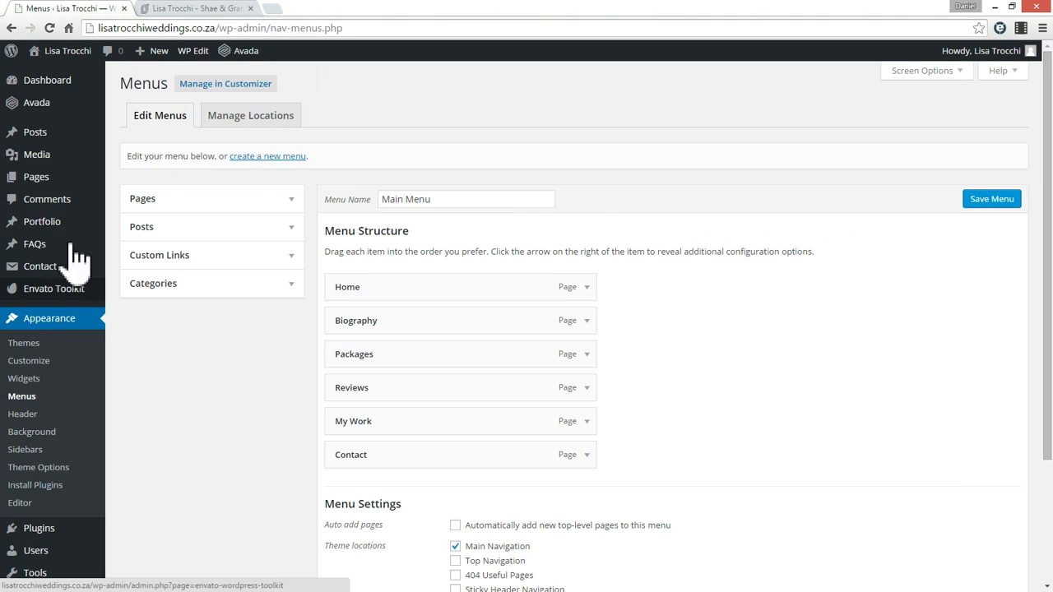
Switch to the live site and look through the Reviews page's title banner, testimonials and sidebar
left_click(198, 9)
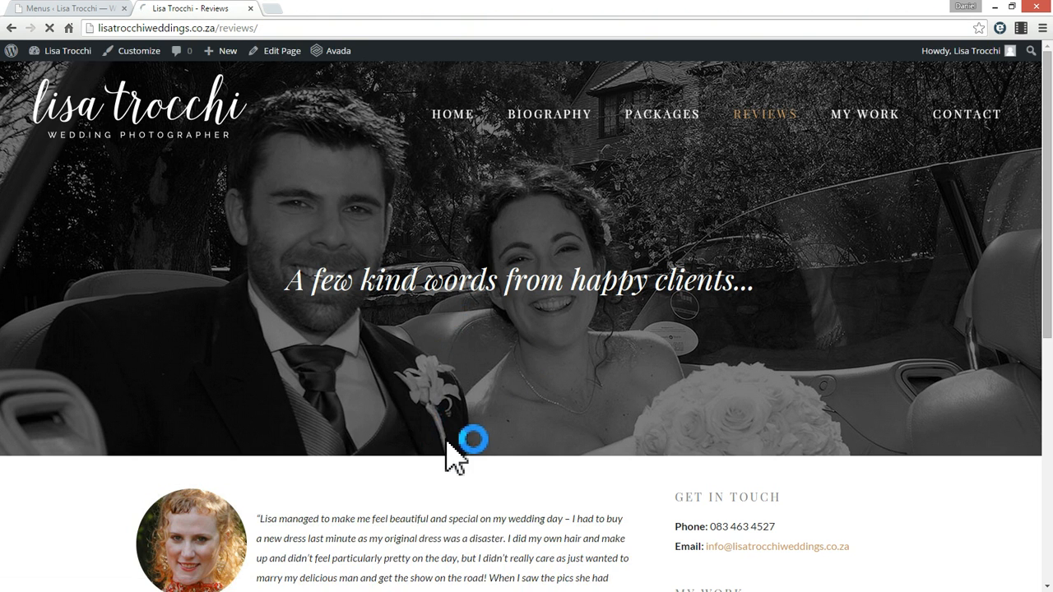
scroll(446, 444, "down", 3)
scroll(506, 434, "up", 1)
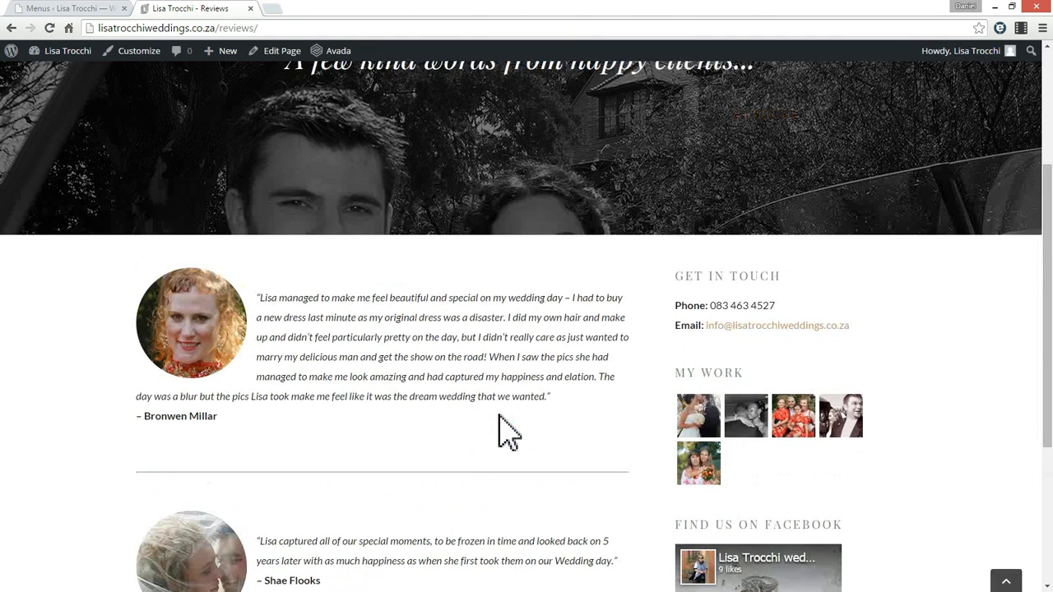
scroll(559, 375, "up", 3)
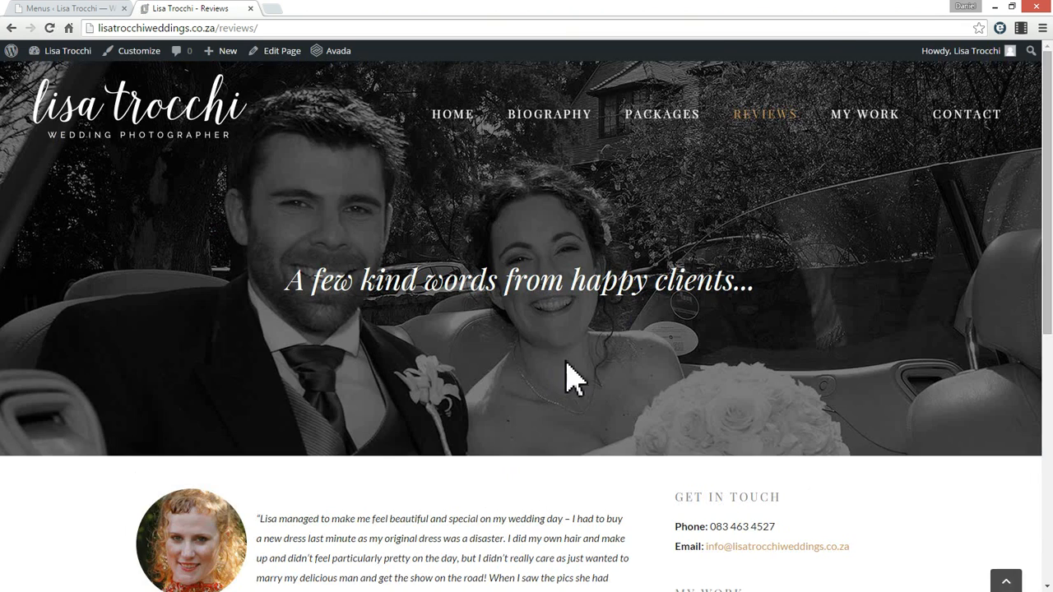
Open the live Biography page and look through its full content
left_click(560, 120)
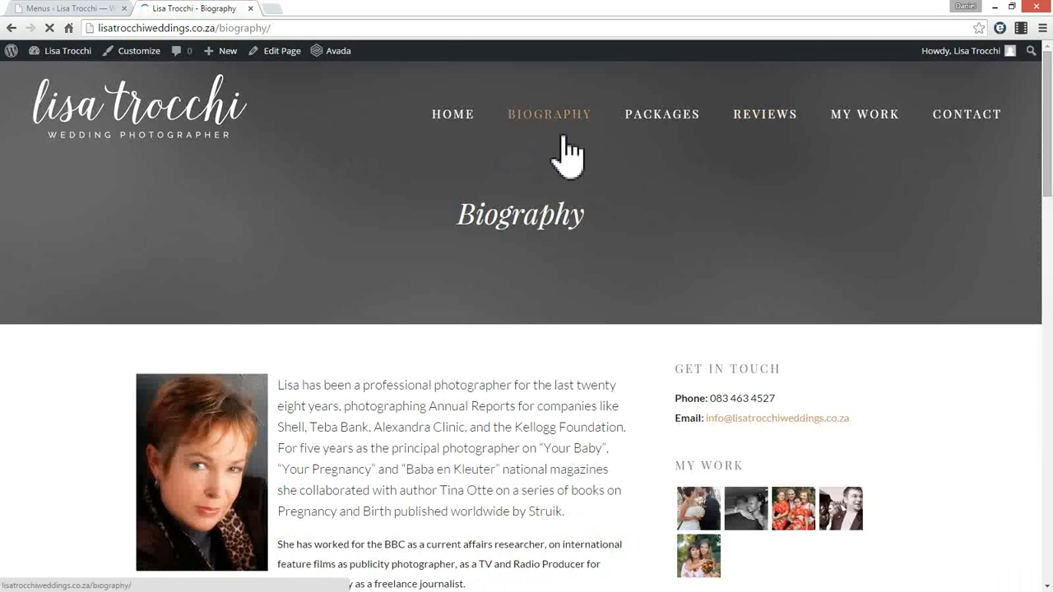
scroll(559, 280, "down", 7)
scroll(546, 276, "up", 7)
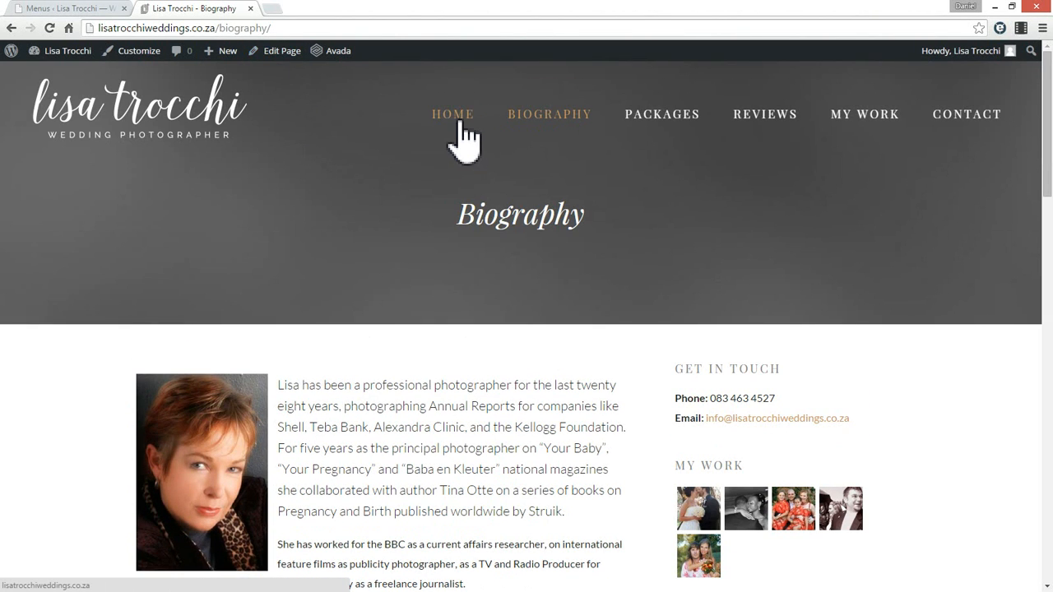
Open the live home page in a new tab, look through its sections and photo grid, and return to the Biography page
middle_click(454, 115)
left_click(321, 10)
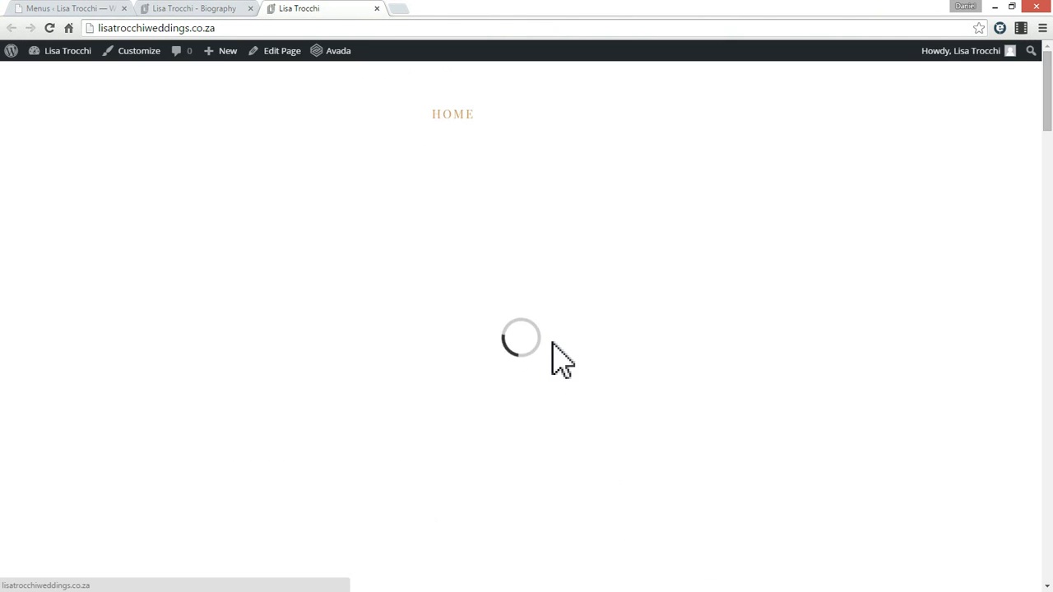
scroll(562, 362, "down", 3)
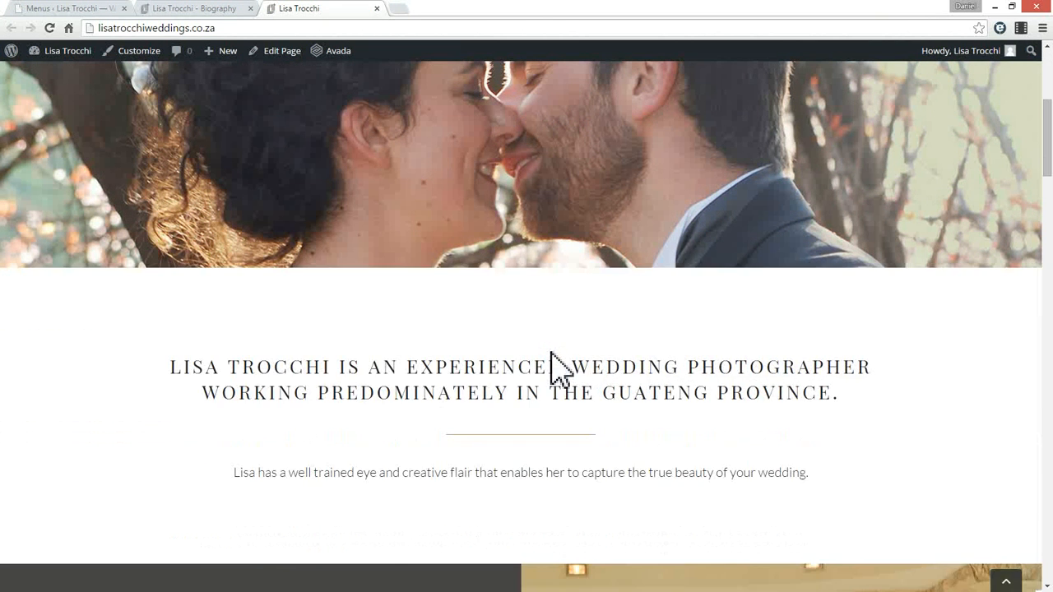
scroll(552, 353, "down", 3)
scroll(557, 369, "down", 12)
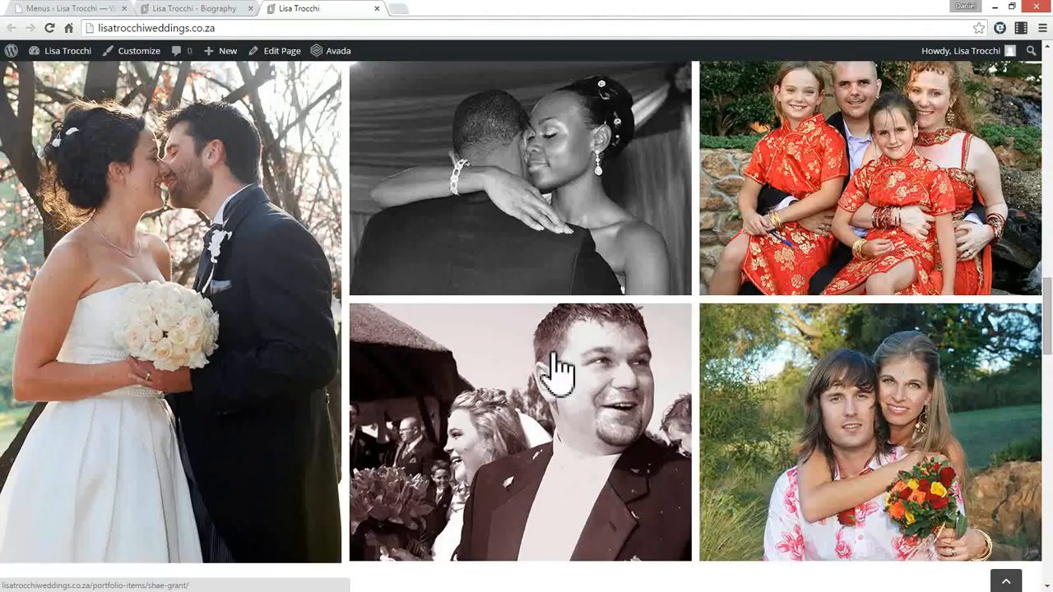
scroll(557, 370, "up", 8)
scroll(557, 370, "up", 10)
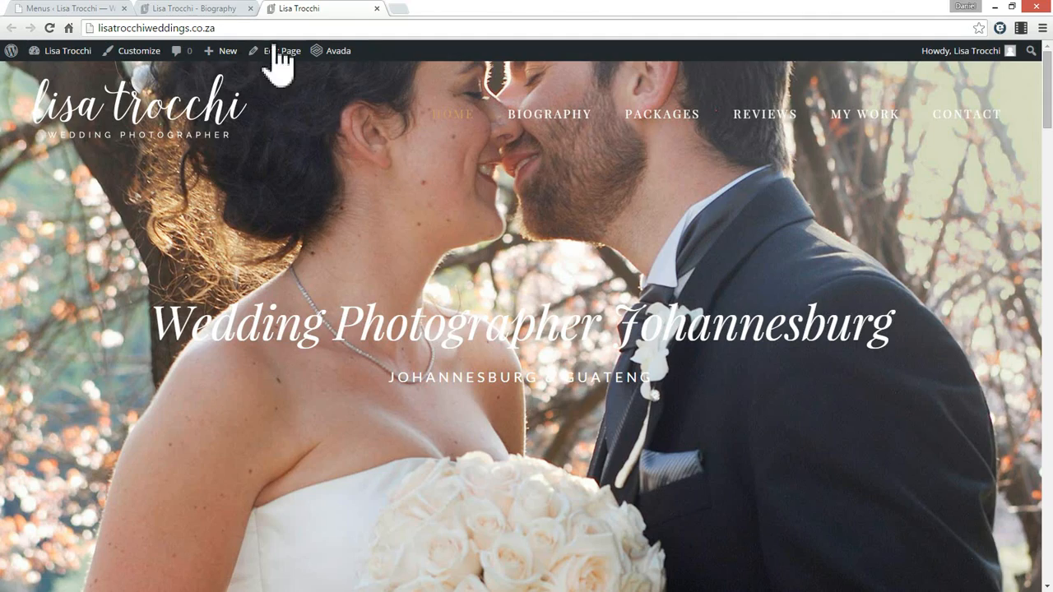
left_click(210, 10)
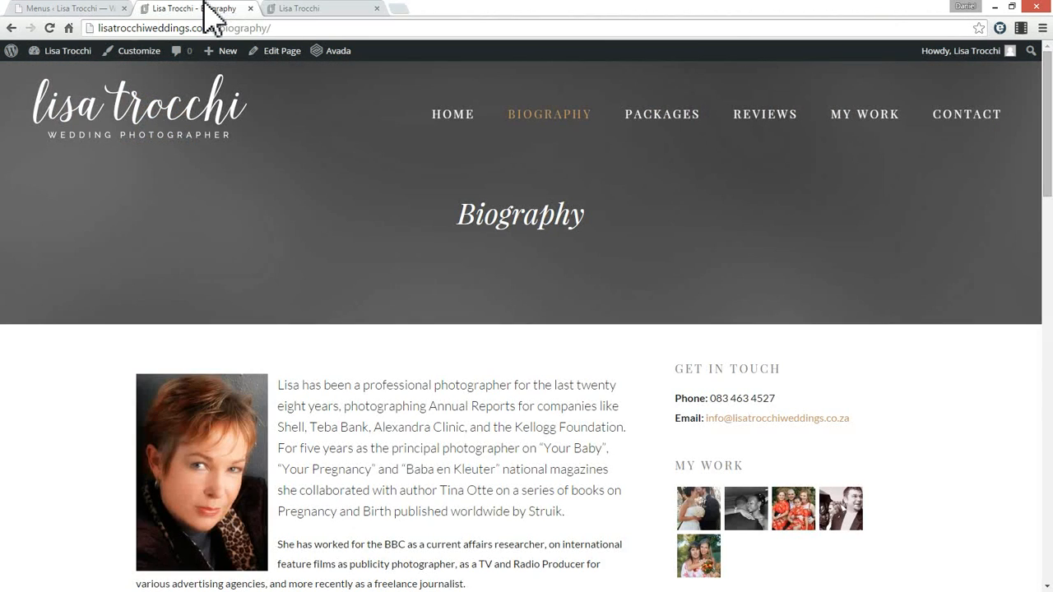
Return to the WordPress menu editor and open the list of all pages, abandoning the unsaved menu changes
left_click(108, 10)
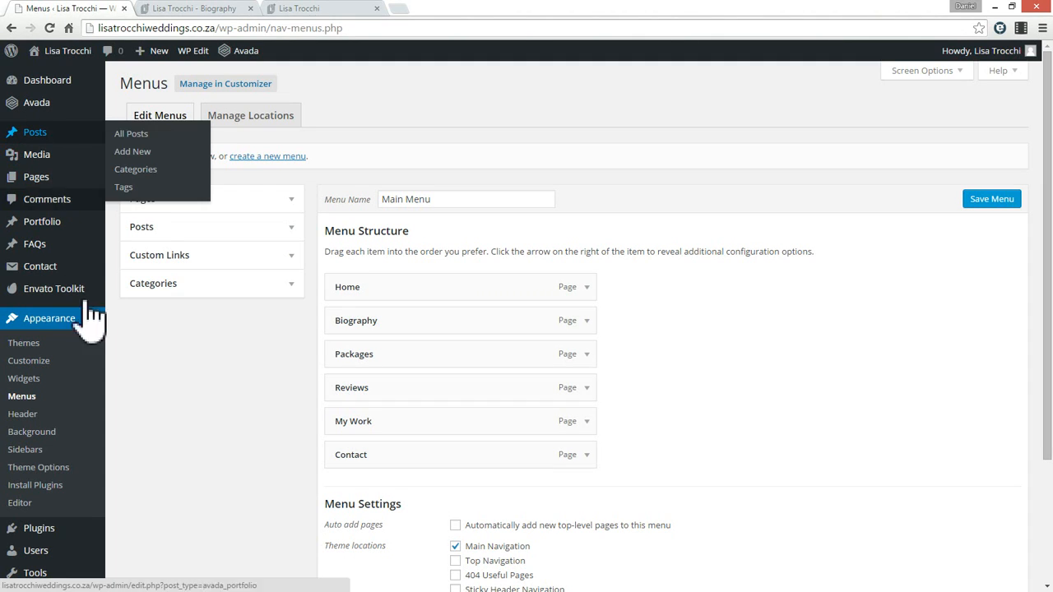
scroll(41, 465, "down", 2)
scroll(25, 255, "up", 2)
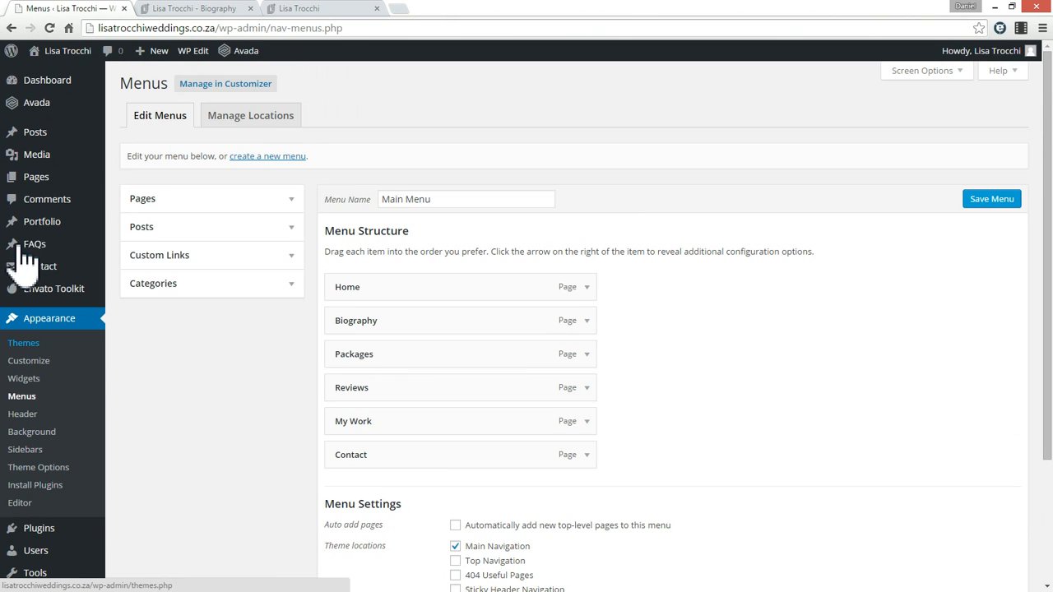
mouse_move(33, 179)
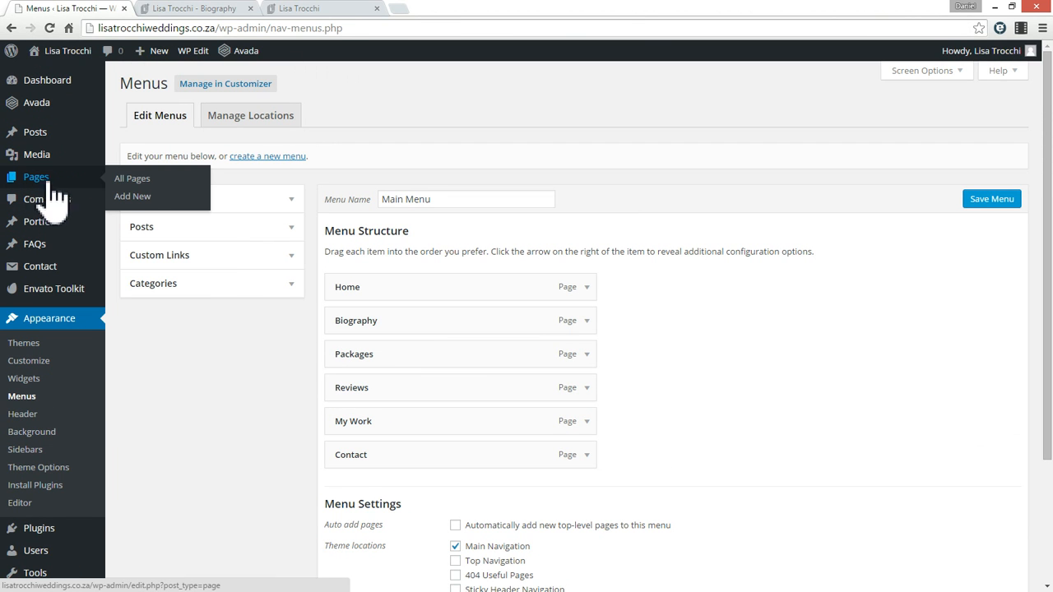
left_click(127, 181)
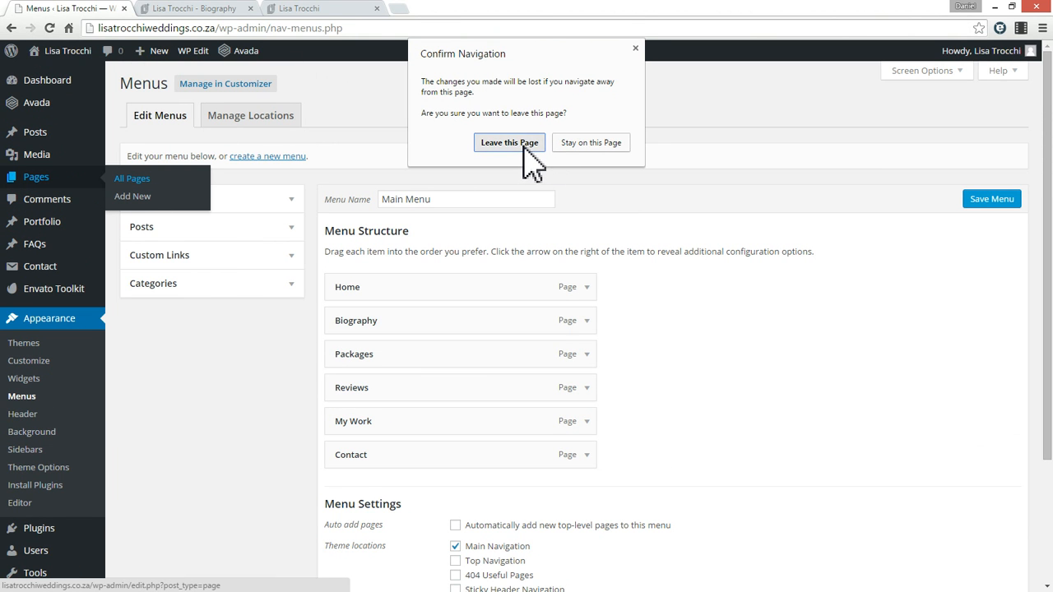
left_click(524, 145)
Check the live Biography page and the live home page, and return to the WordPress page list
left_click(207, 8)
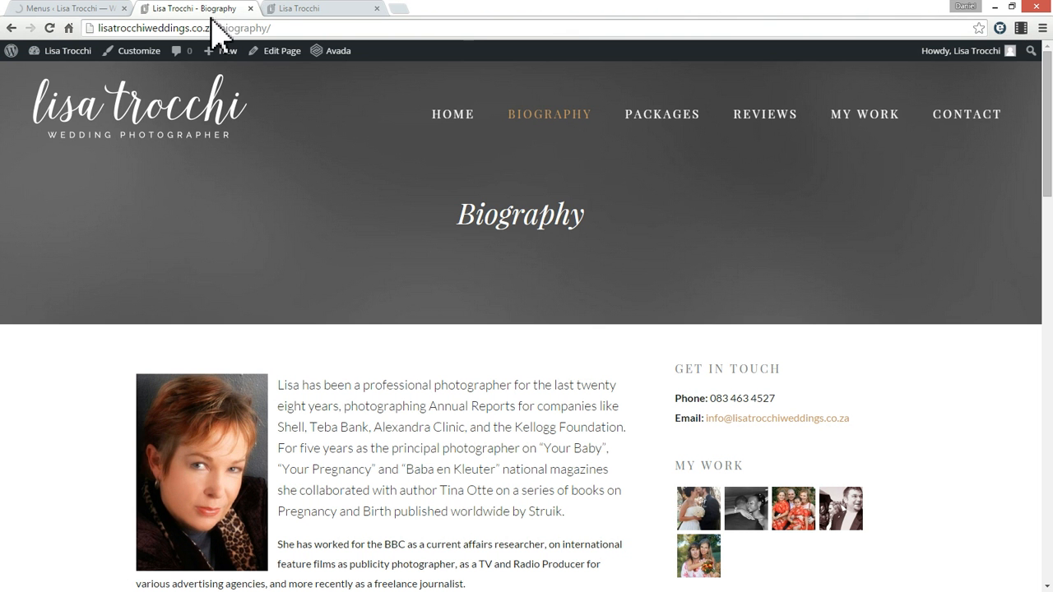
left_click(280, 53)
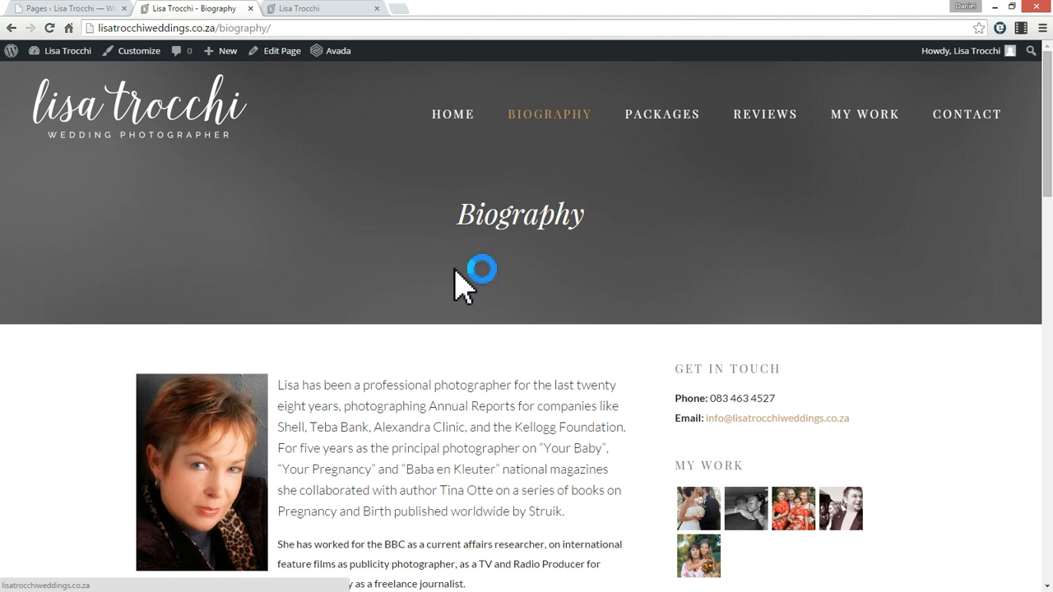
left_click(305, 10)
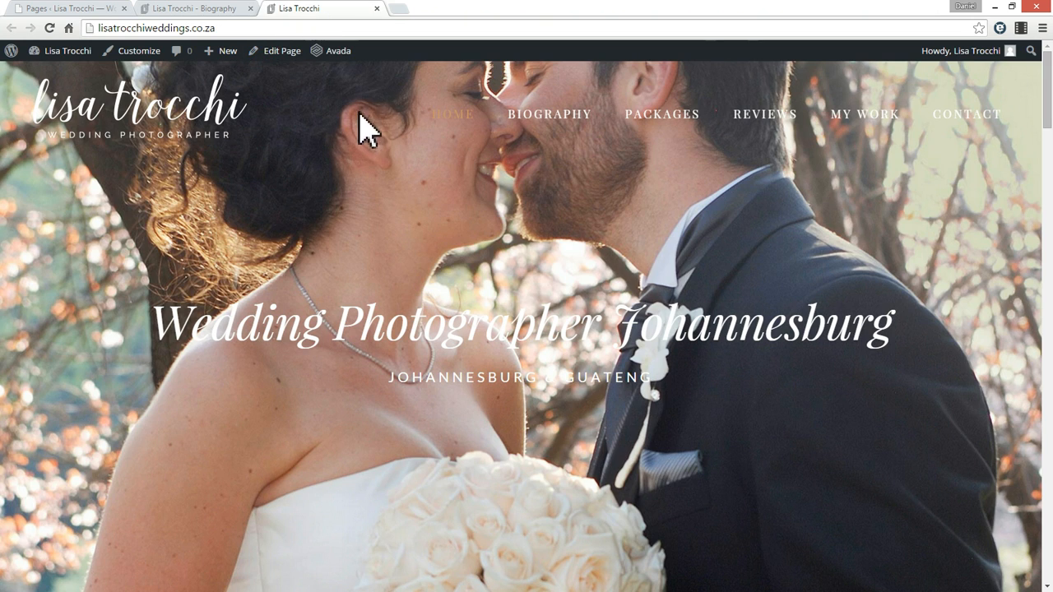
left_click(67, 8)
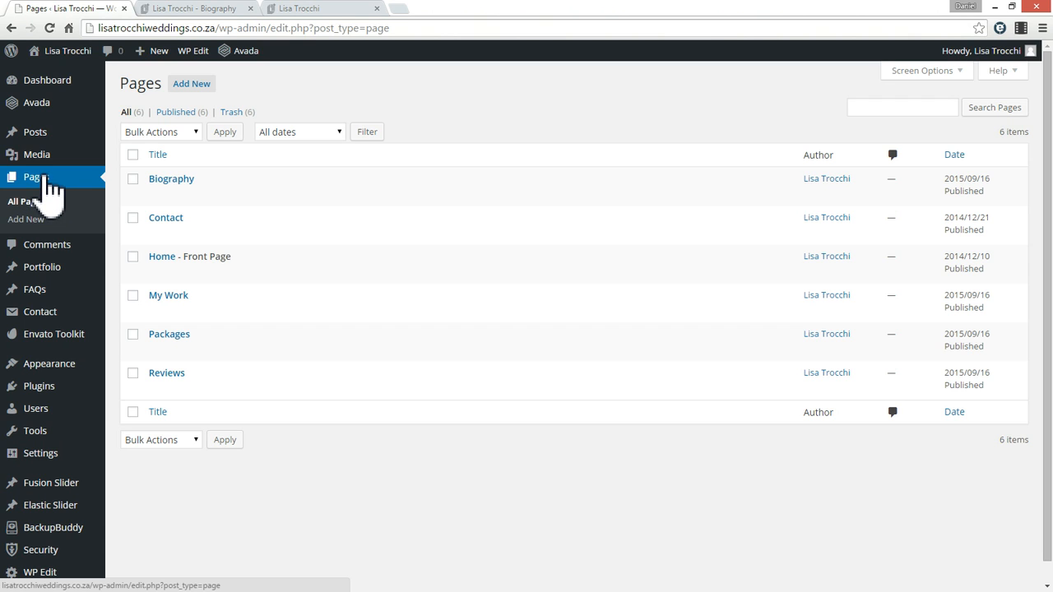
Open the Home front page for editing and place the live home page's tab directly beside the editor's tab
mouse_move(165, 188)
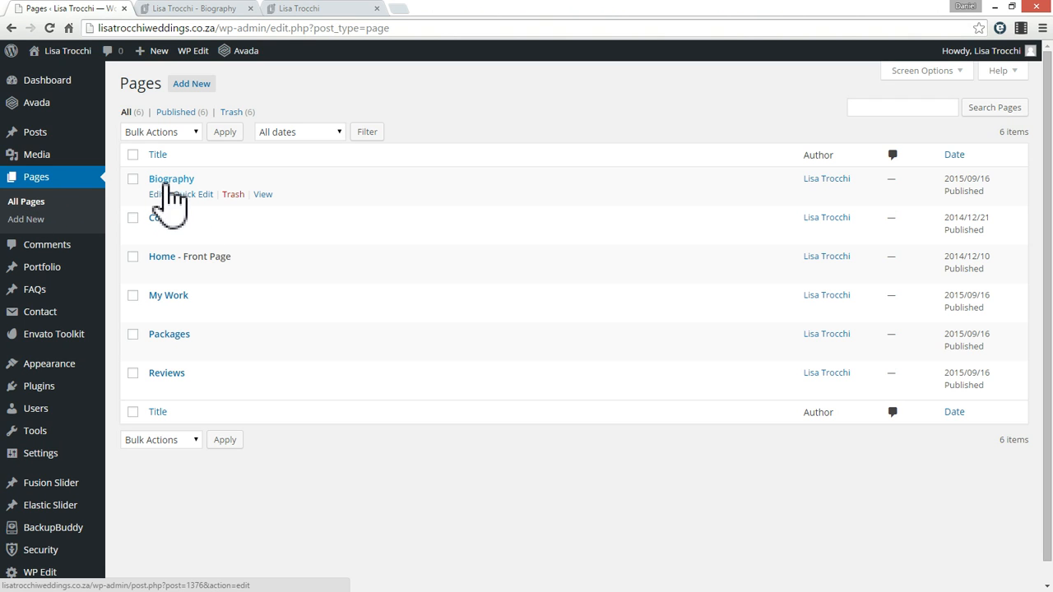
mouse_move(171, 267)
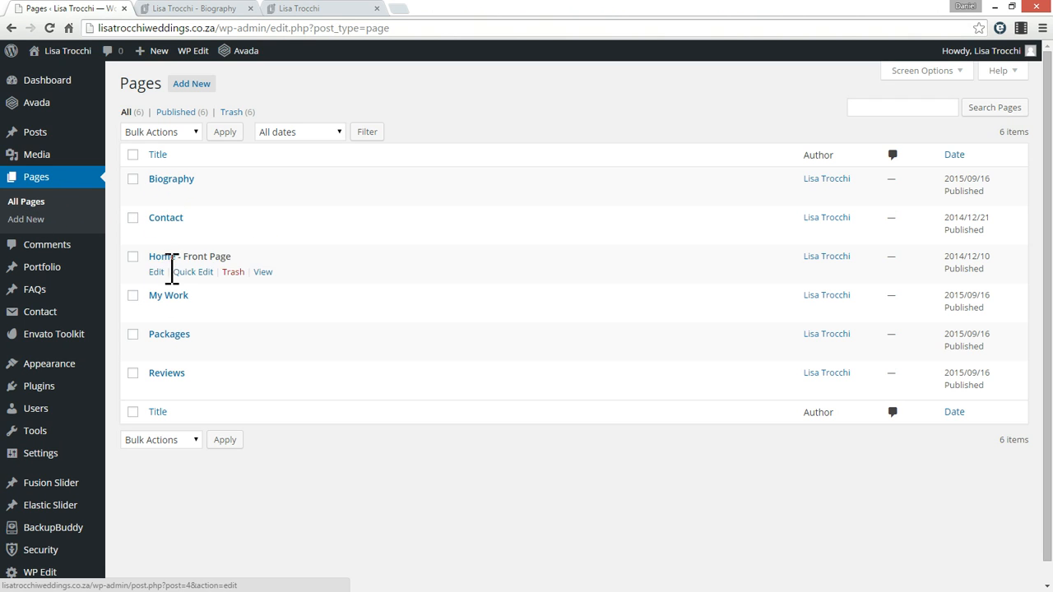
left_click(155, 273)
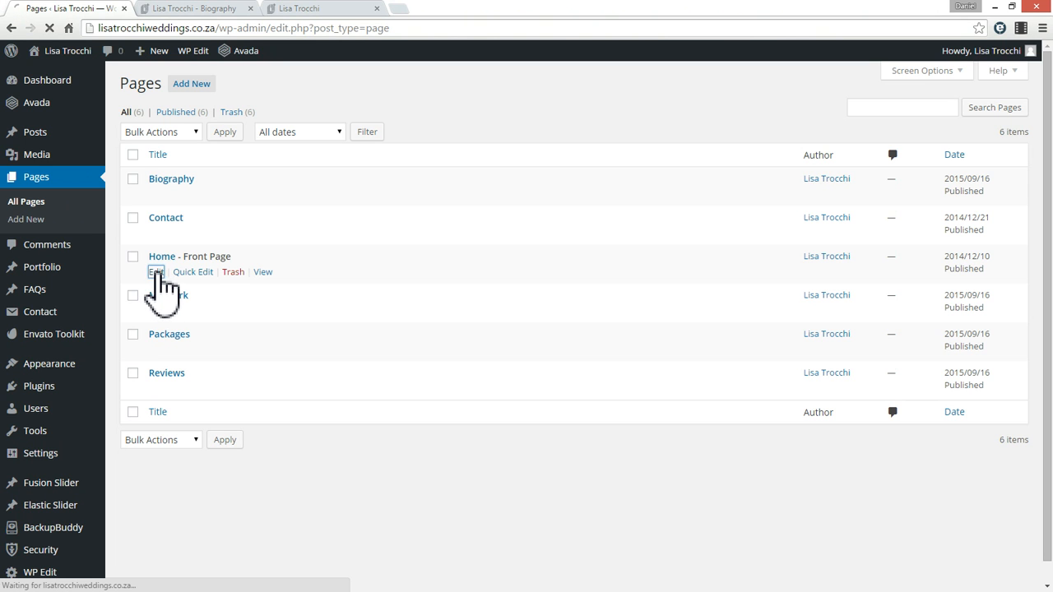
left_click_drag(305, 10, 181, 17)
left_click(59, 10)
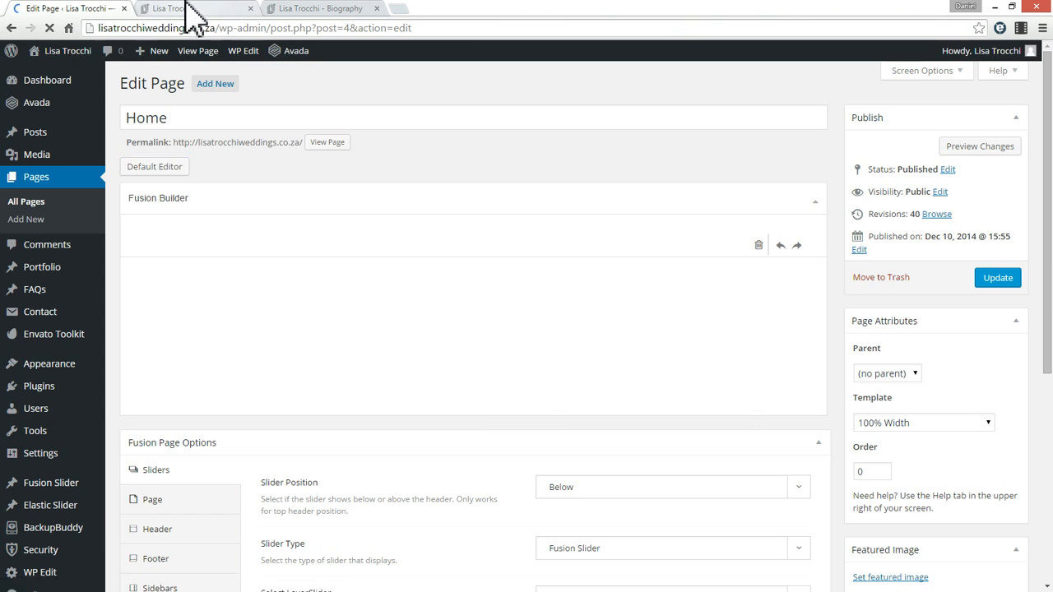
View the live home page's slider heading, select the word "Photographer" in it, and return to the Home page editor
left_click(239, 10)
double_click(467, 339)
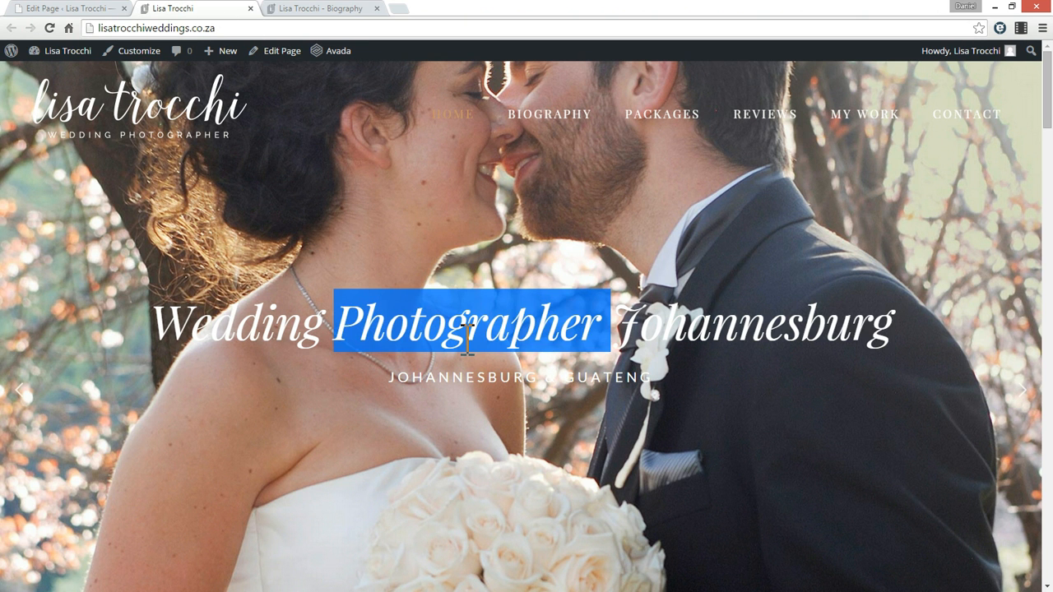
left_click(103, 10)
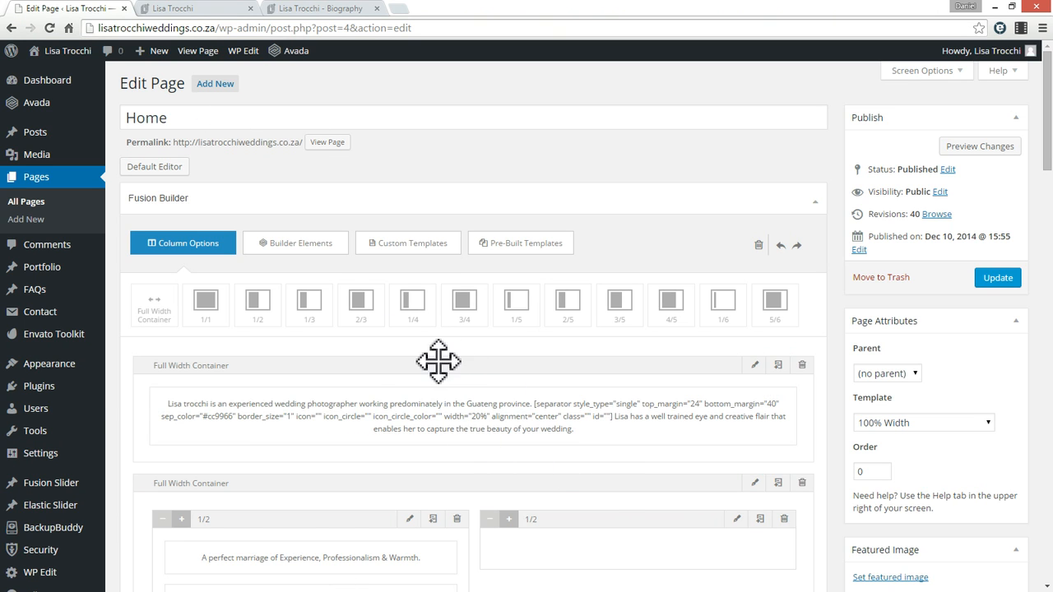
Look through the Home page's Fusion Builder containers and slider options, and compare them with the live slider
scroll(383, 414, "down", 1)
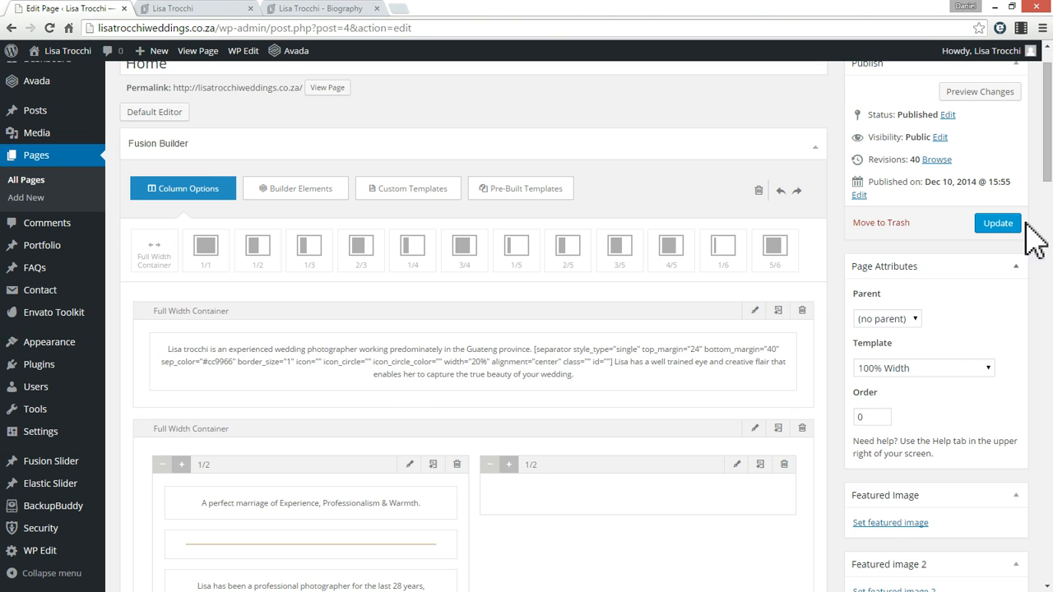
scroll(1048, 177, "down", 1)
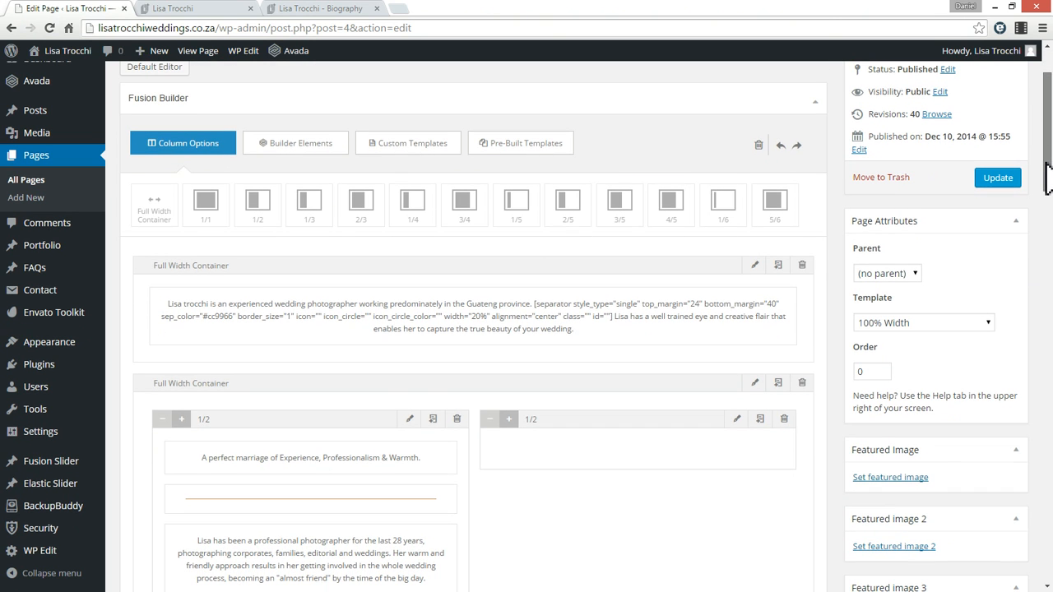
left_click_drag(1048, 176, 1049, 545)
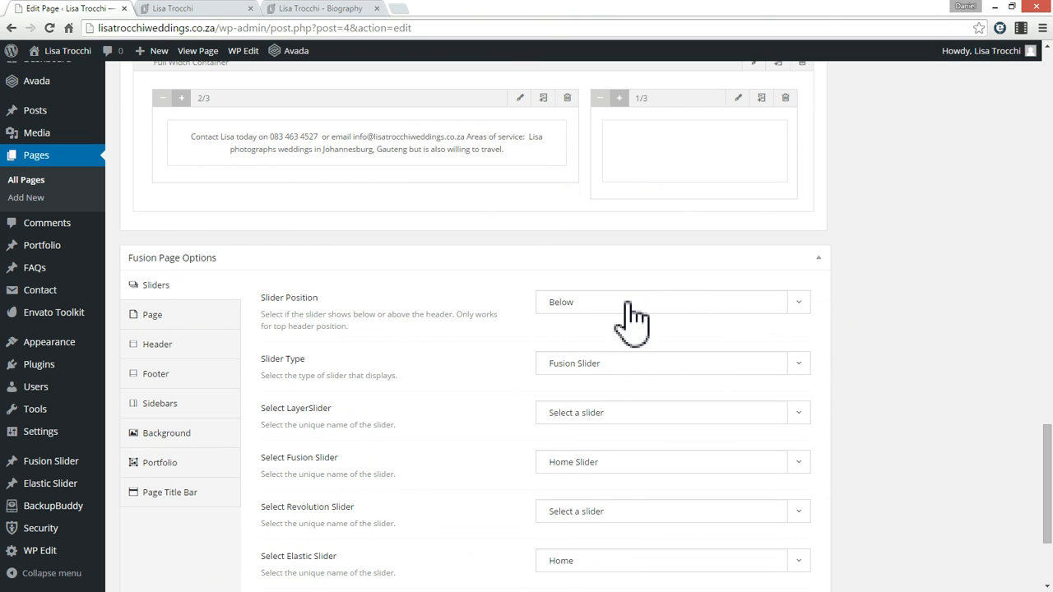
left_click(187, 9)
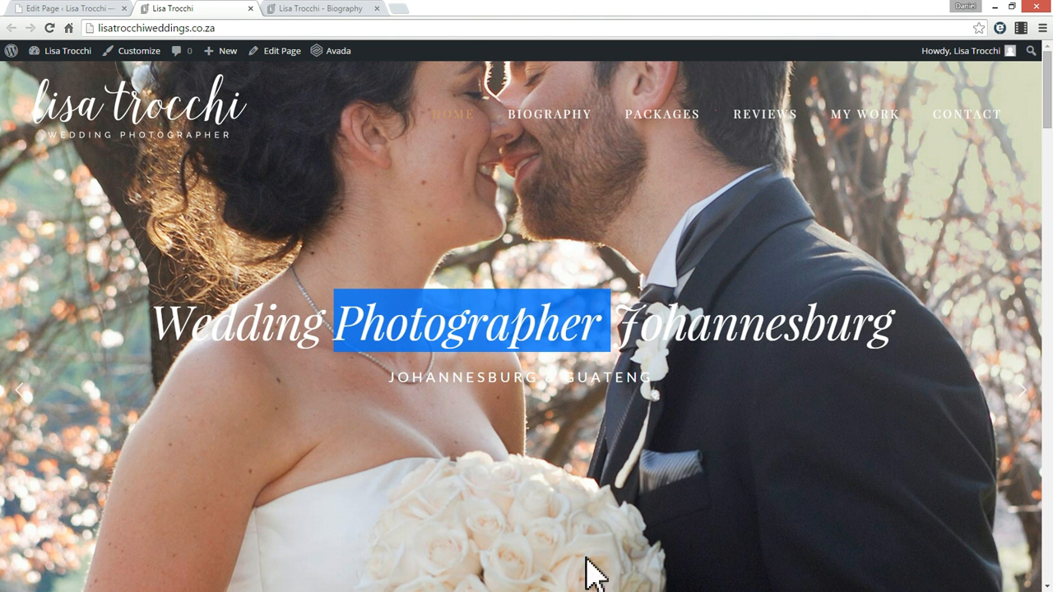
left_click(70, 9)
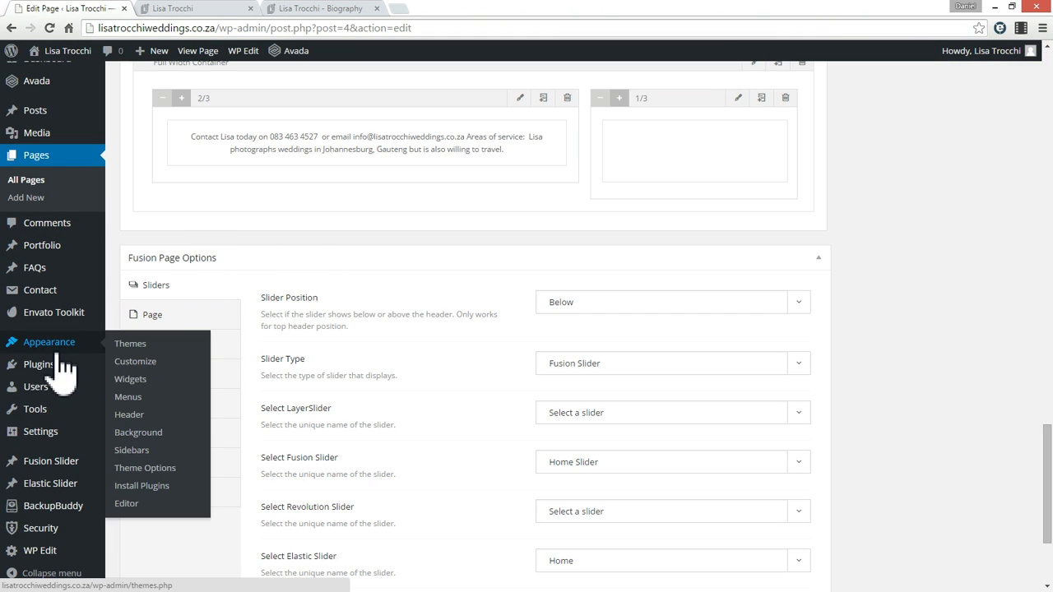
Open the Fusion Slider's slide list in a new tab and open the "Wedding Photographer Johannesburg" slide for editing
mouse_move(70, 469)
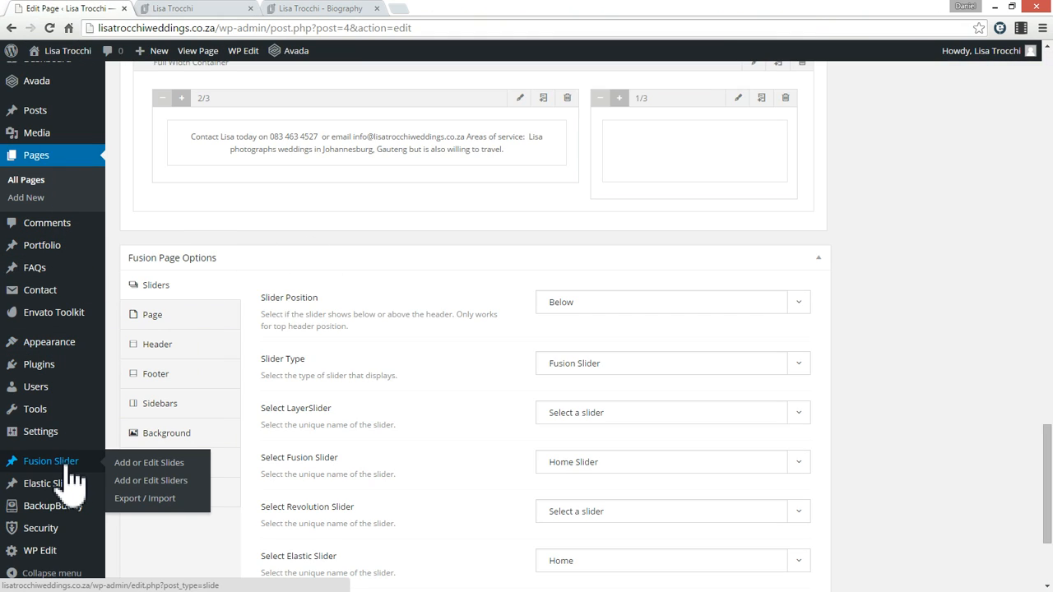
right_click(154, 465)
left_click(235, 534)
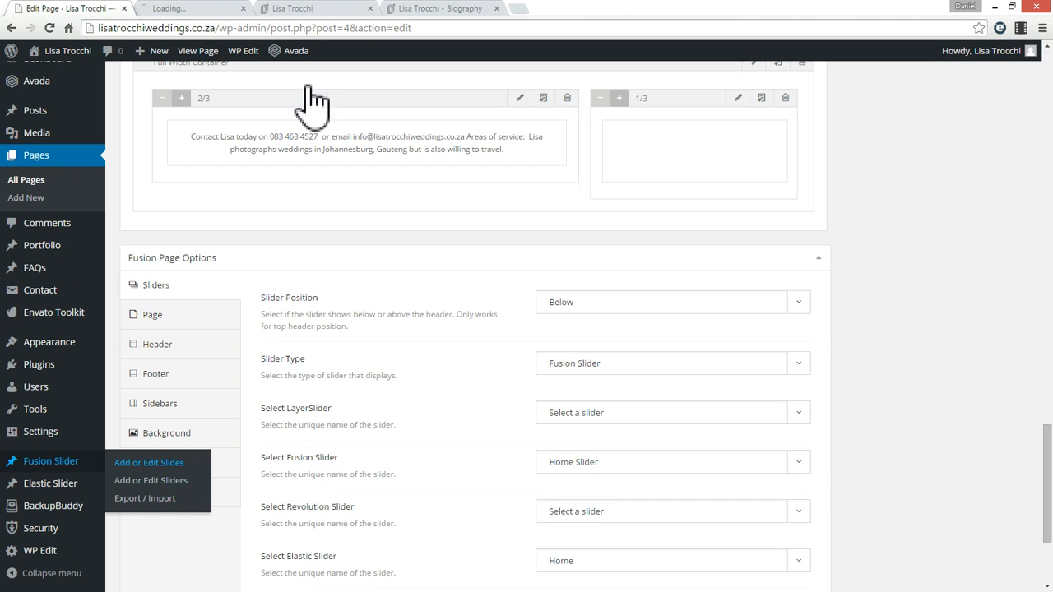
left_click(181, 10)
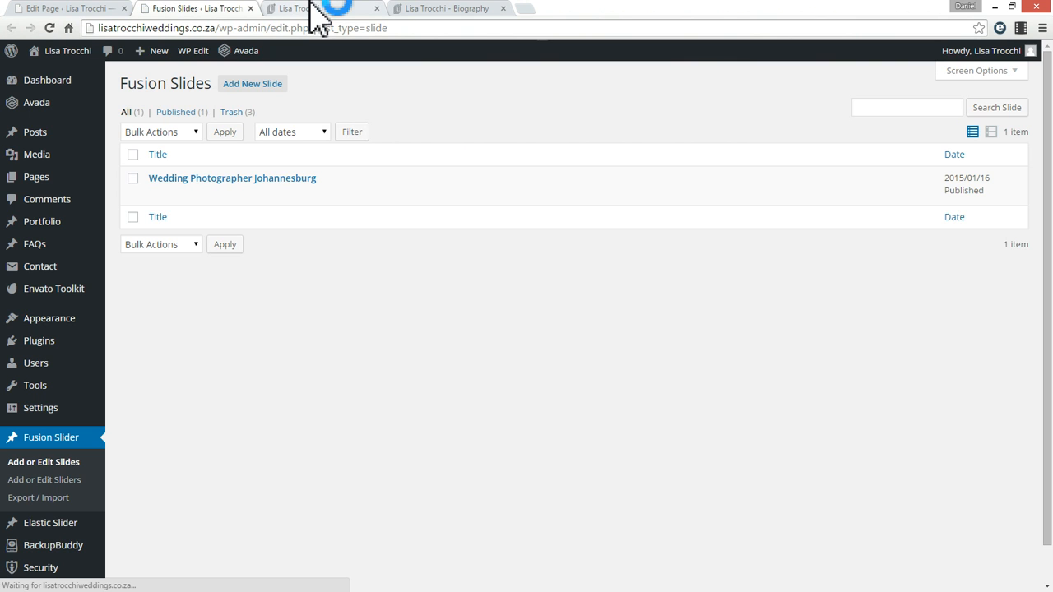
mouse_move(156, 216)
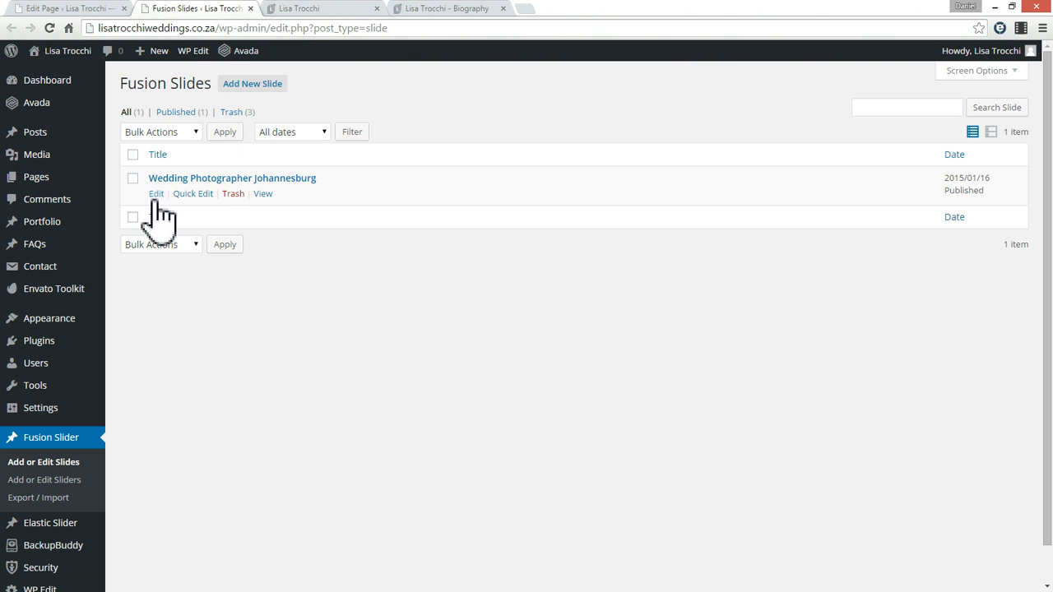
left_click(156, 195)
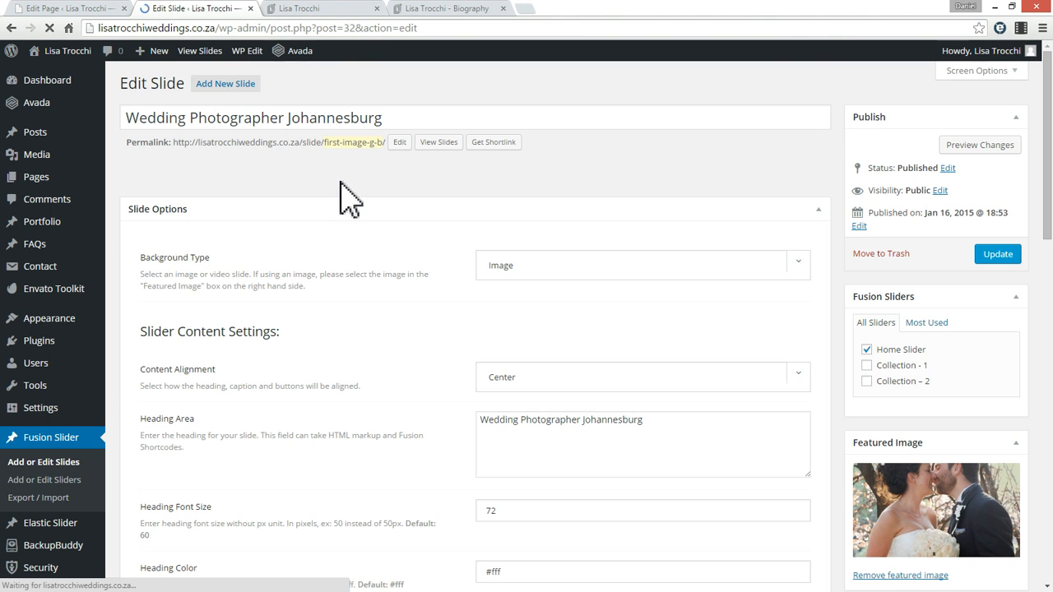
Select the slide's heading text and look through its heading font size, color and background settings
triple_click(573, 404)
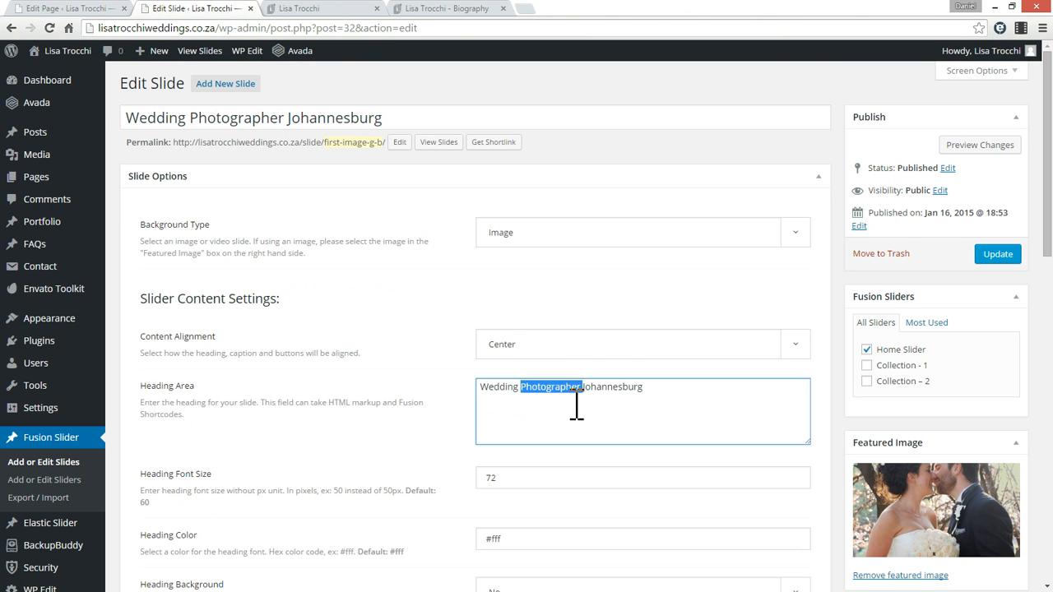
scroll(913, 526, "down", 1)
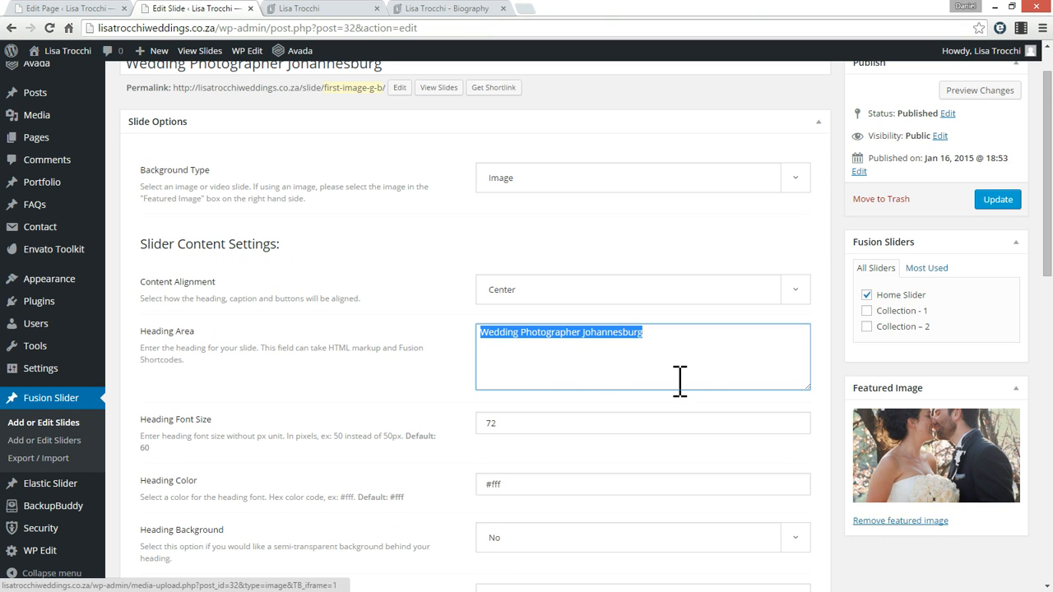
scroll(601, 370, "down", 1)
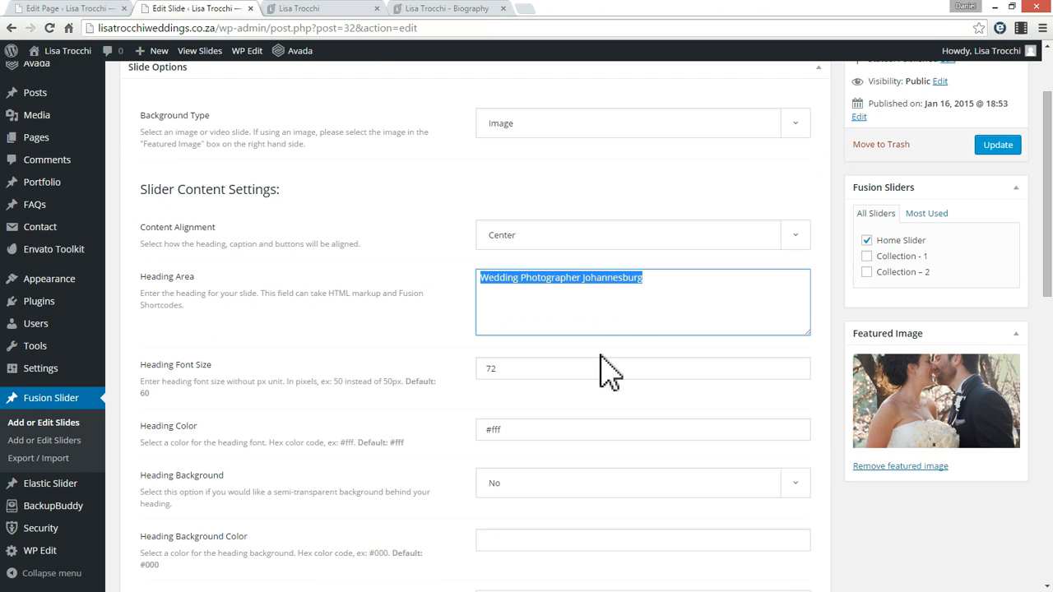
Inspect the live home page's slider in the browser's developer tools and look through its style rules
left_click(325, 9)
right_click(979, 270)
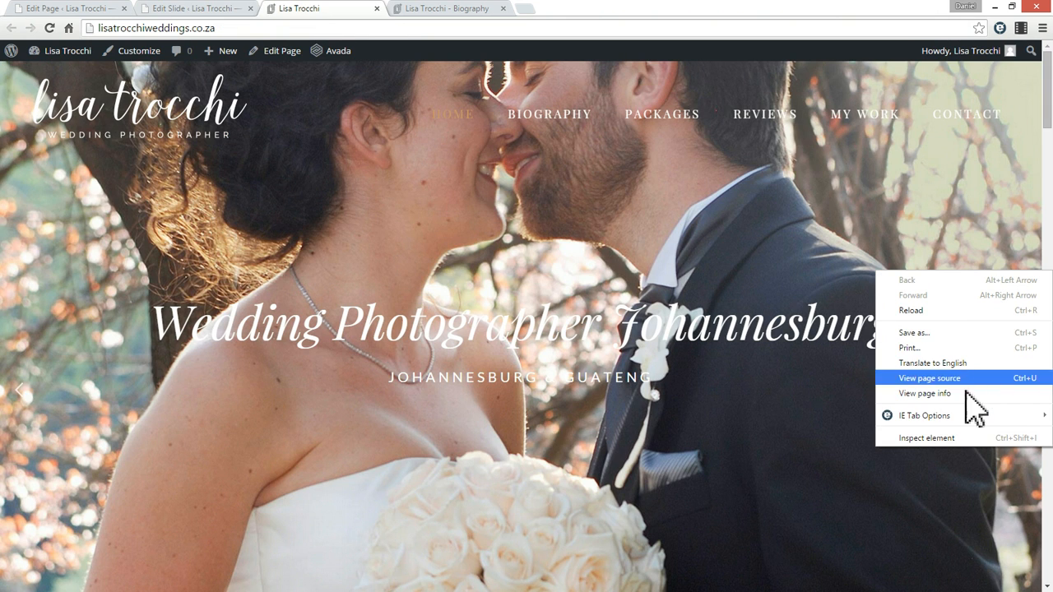
left_click(967, 439)
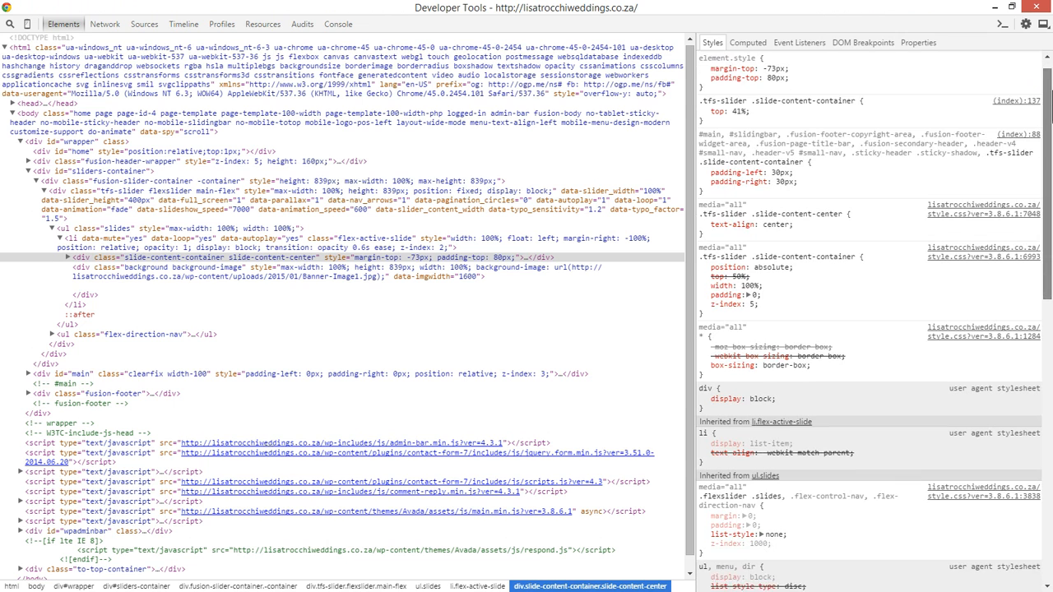
scroll(872, 329, "down", 10)
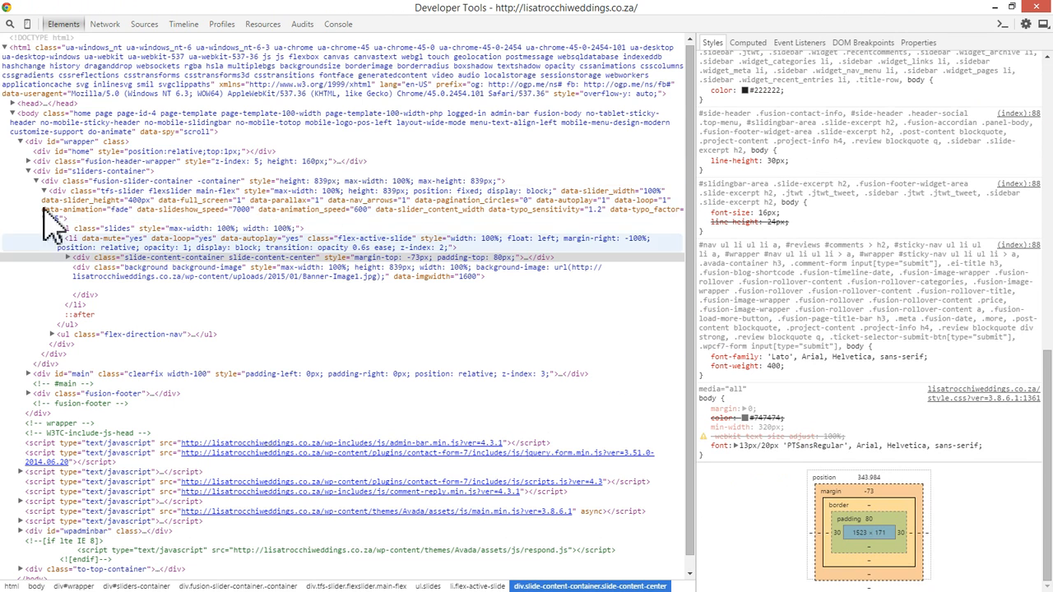
Expand the slide's content and heading markup, inspect its background image and caption elements, and close the developer tools
left_click(69, 260)
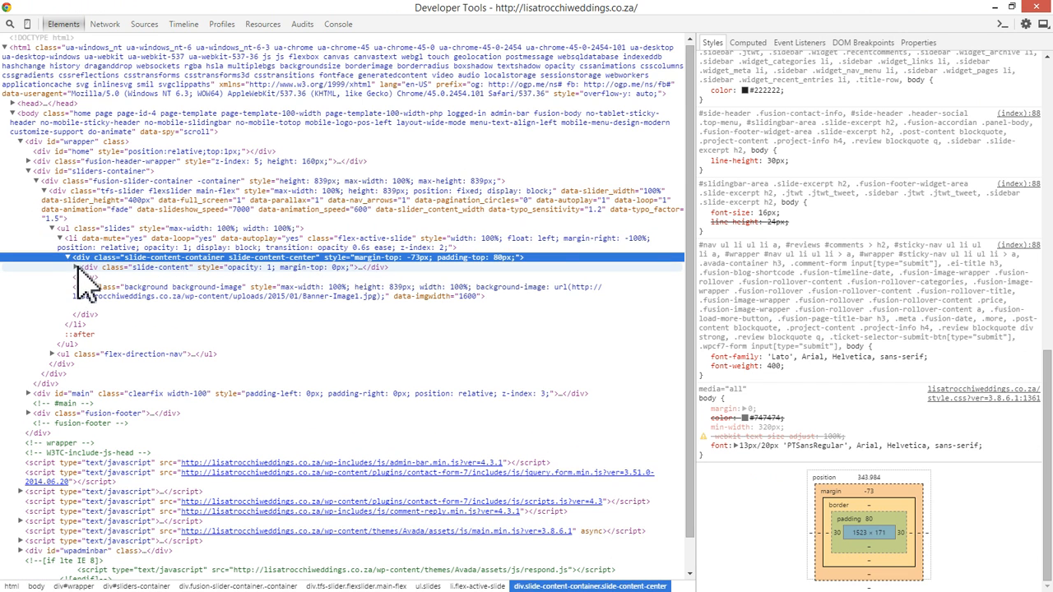
left_click(77, 267)
left_click(84, 278)
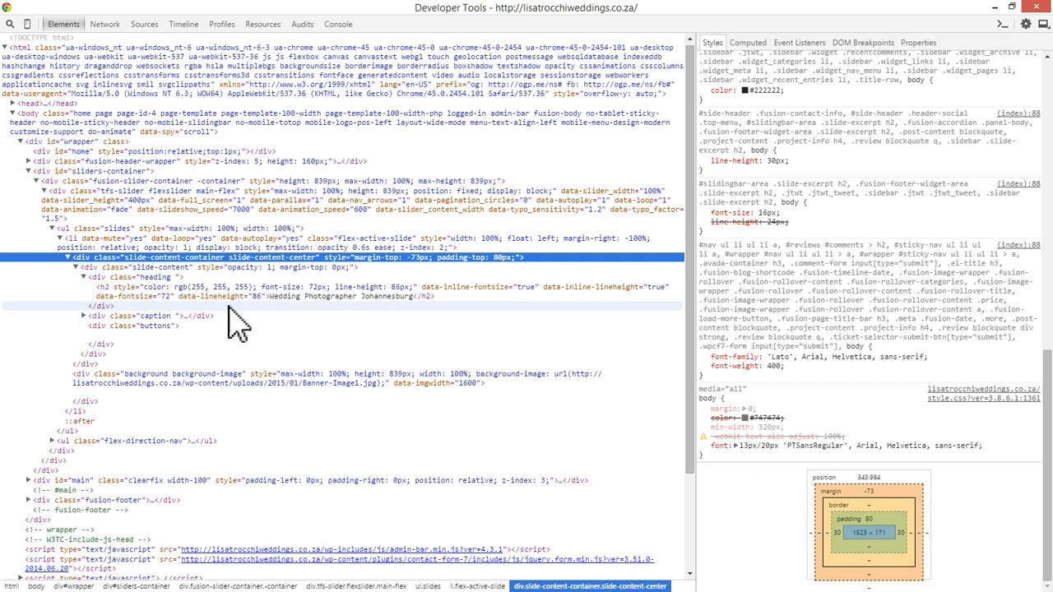
left_click(84, 316)
left_click(85, 318)
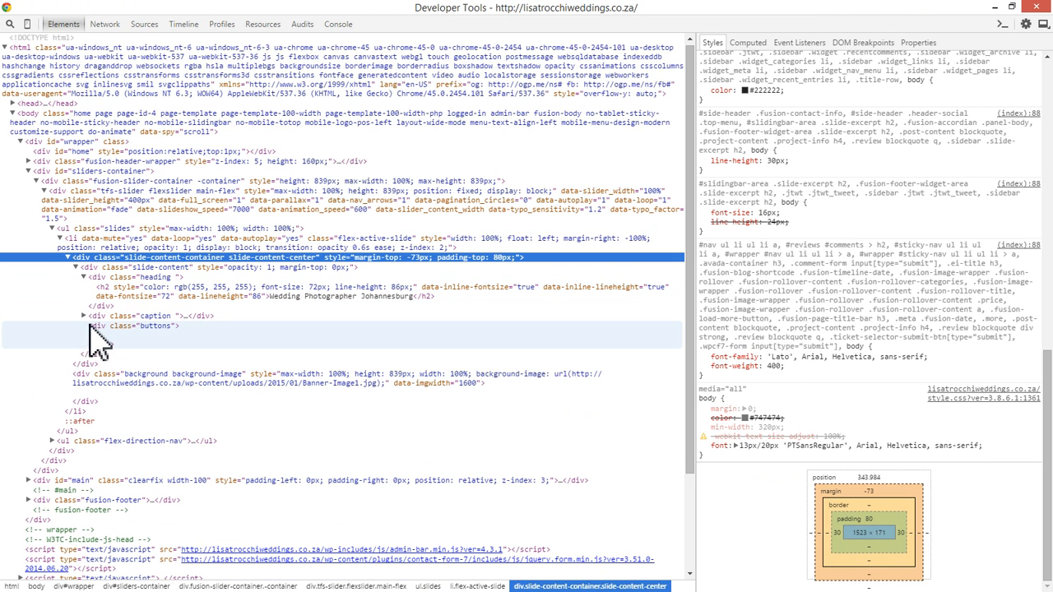
left_click(188, 401)
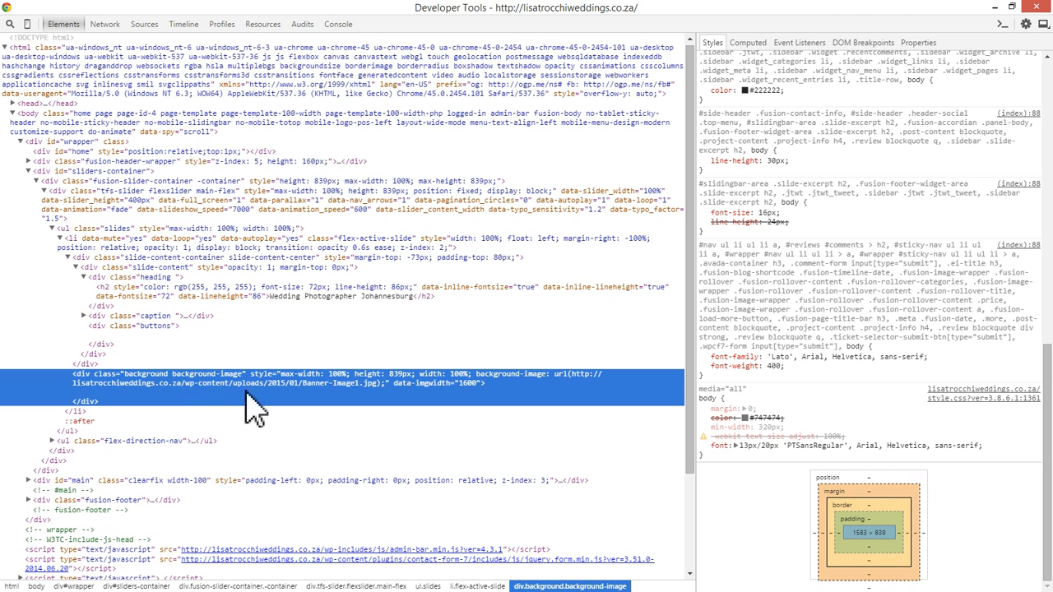
double_click(314, 387)
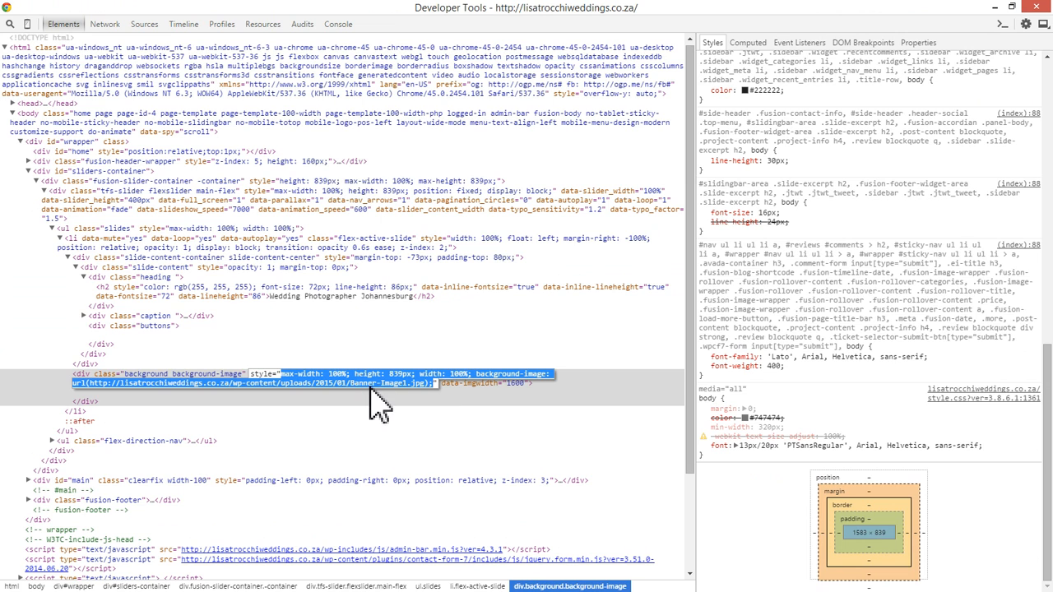
left_click(434, 318)
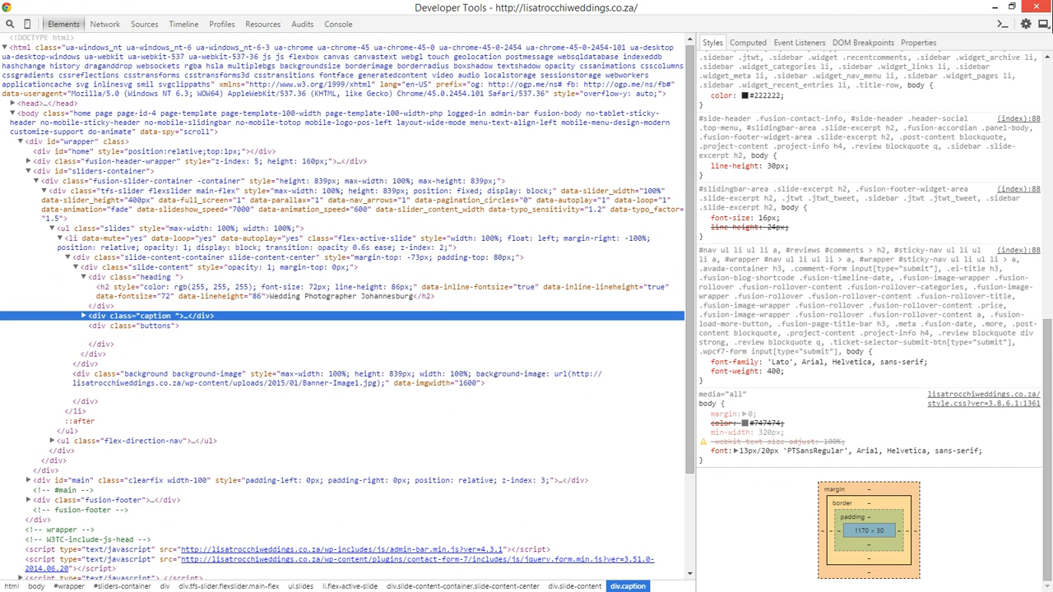
left_click(1032, 6)
Check the dimensions of the slide's featured image in the media library and return to the slide's options
left_click(168, 8)
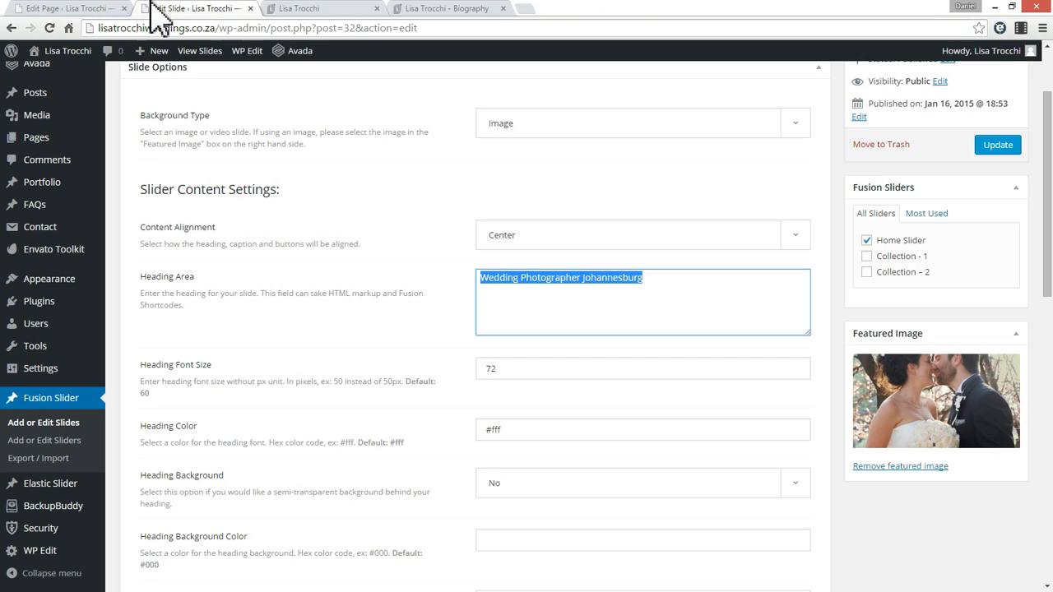
left_click(946, 448)
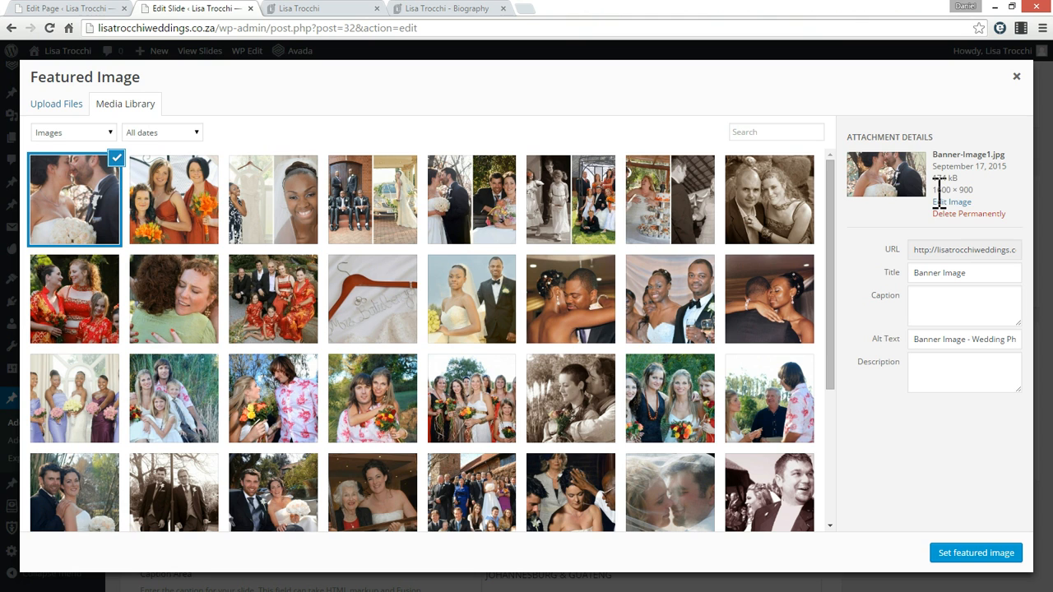
double_click(948, 191)
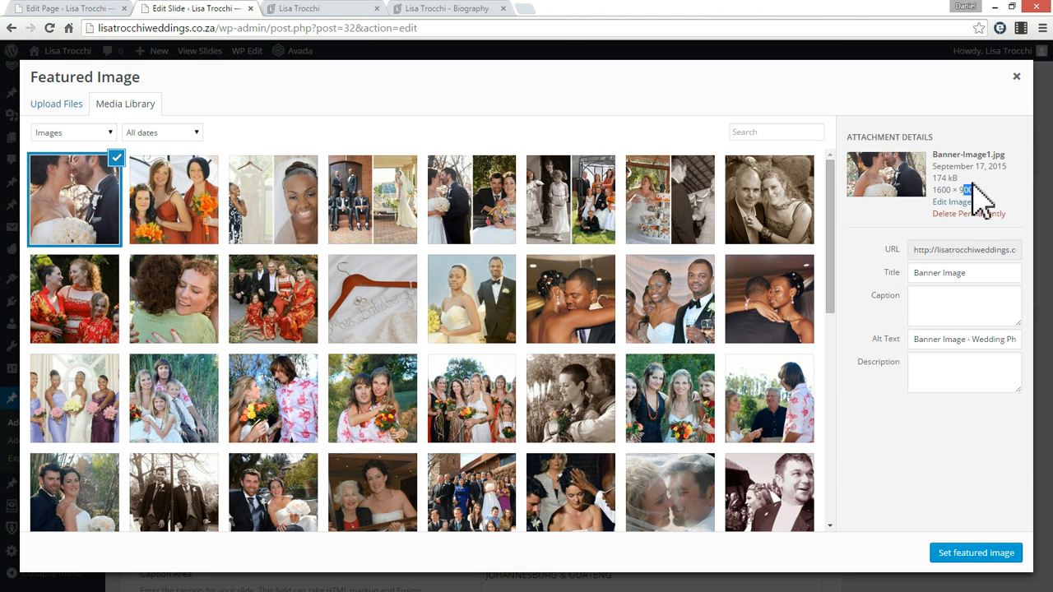
left_click(1018, 76)
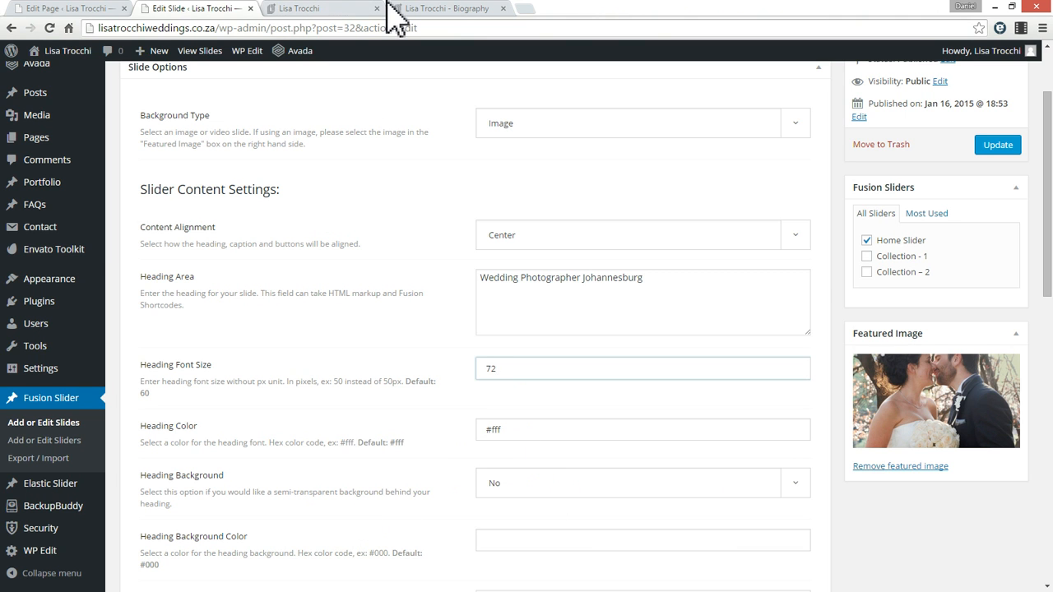
left_click(352, 11)
left_click(181, 8)
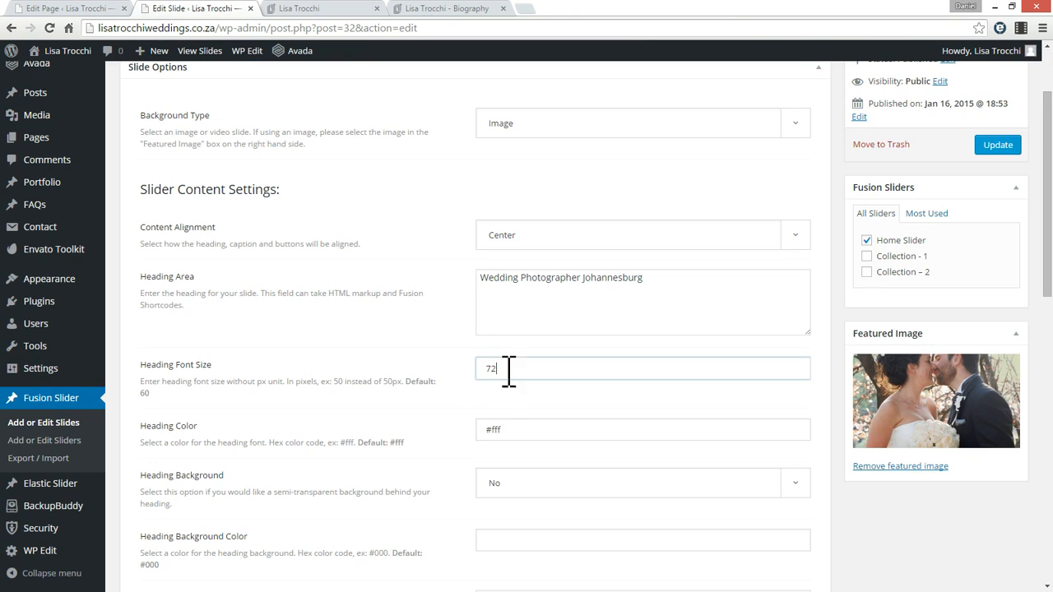
Select the slide's caption text and compare it with the caption shown on the live home page's slider
scroll(399, 306, "up", 1)
scroll(512, 352, "down", 3)
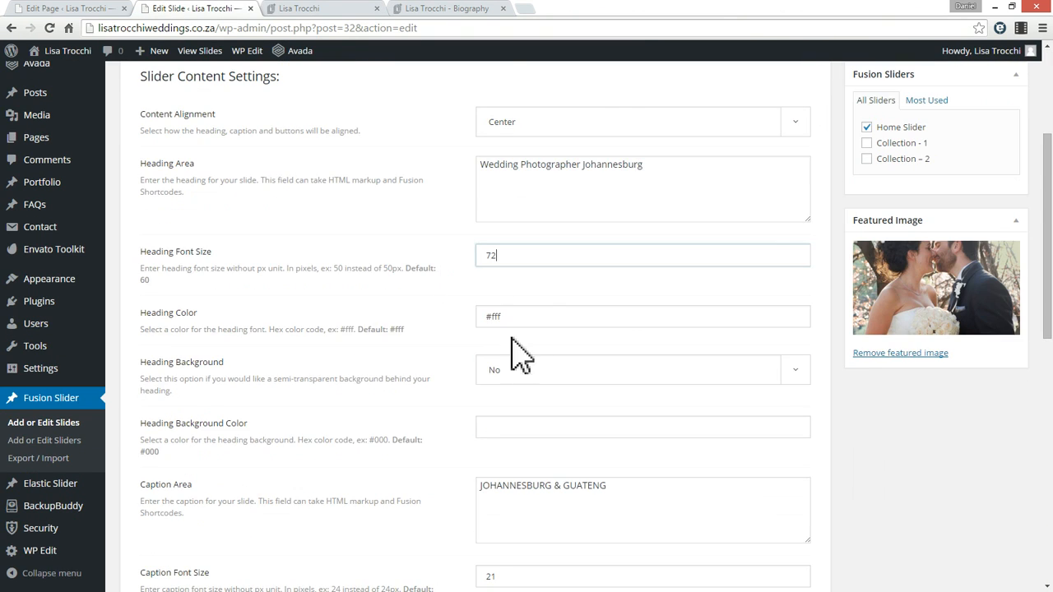
left_click(625, 425)
key("ctrl+shift+Left")
key("ctrl+shift+Left")
key("ctrl+shift+Left")
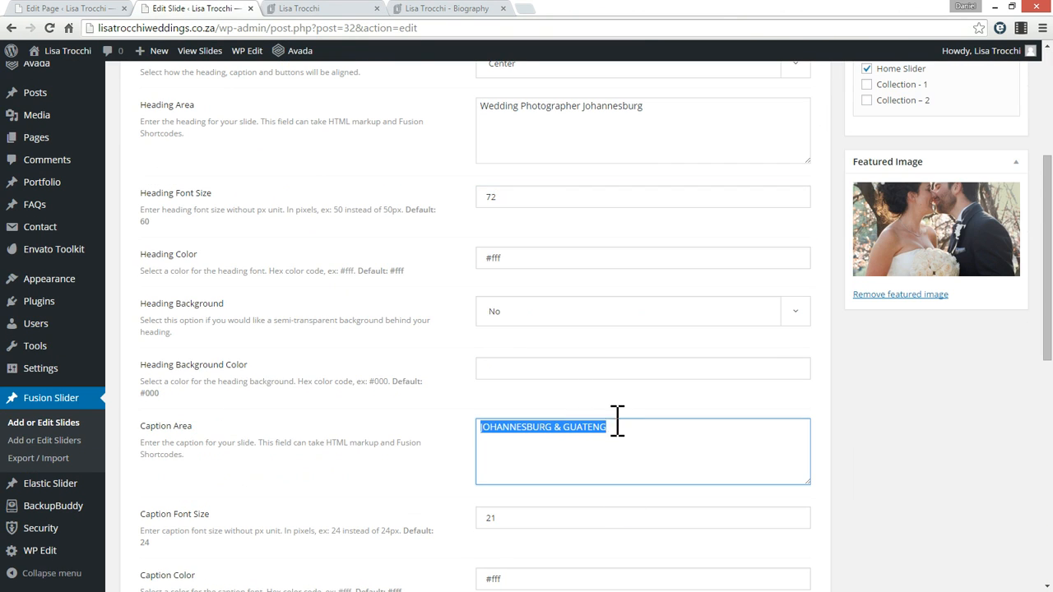
left_click(284, 9)
triple_click(527, 376)
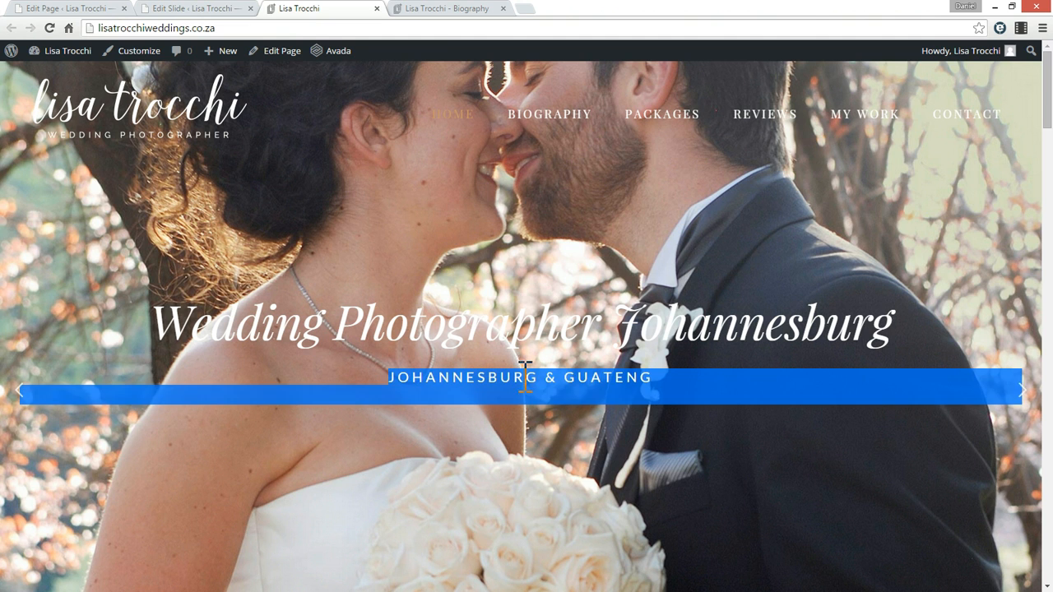
left_click(198, 10)
Look through the slide's caption styling, its link type choices and the two button fields
scroll(568, 466, "down", 1)
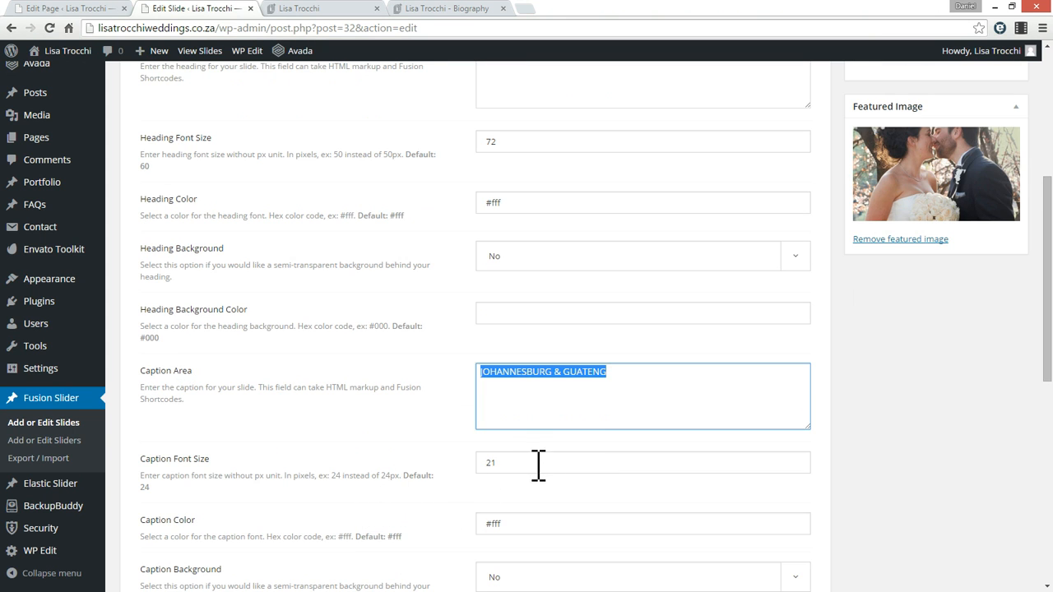
scroll(539, 466, "down", 3)
scroll(517, 467, "down", 2)
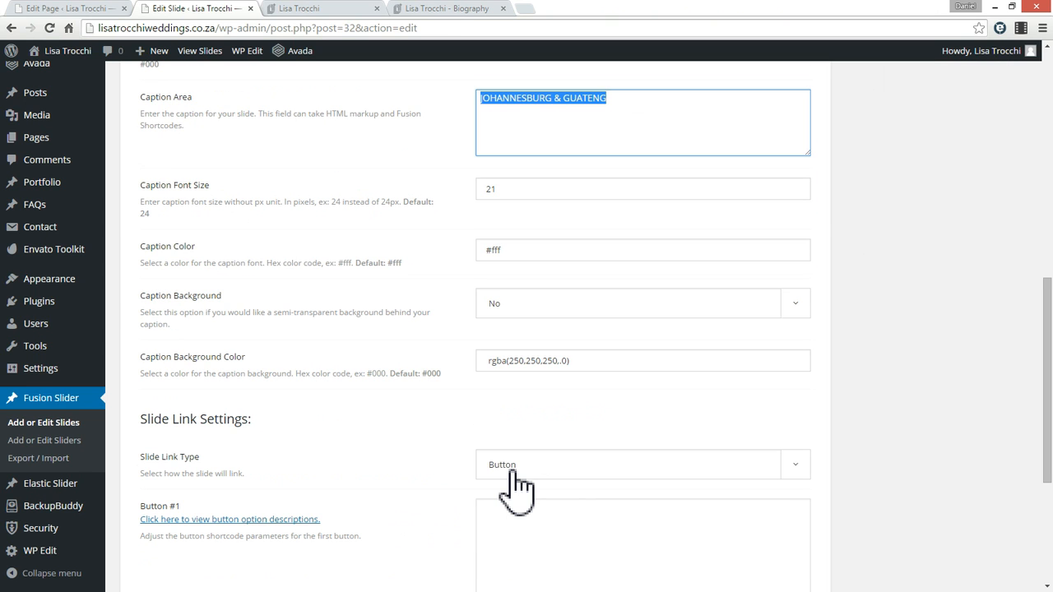
scroll(513, 473, "down", 3)
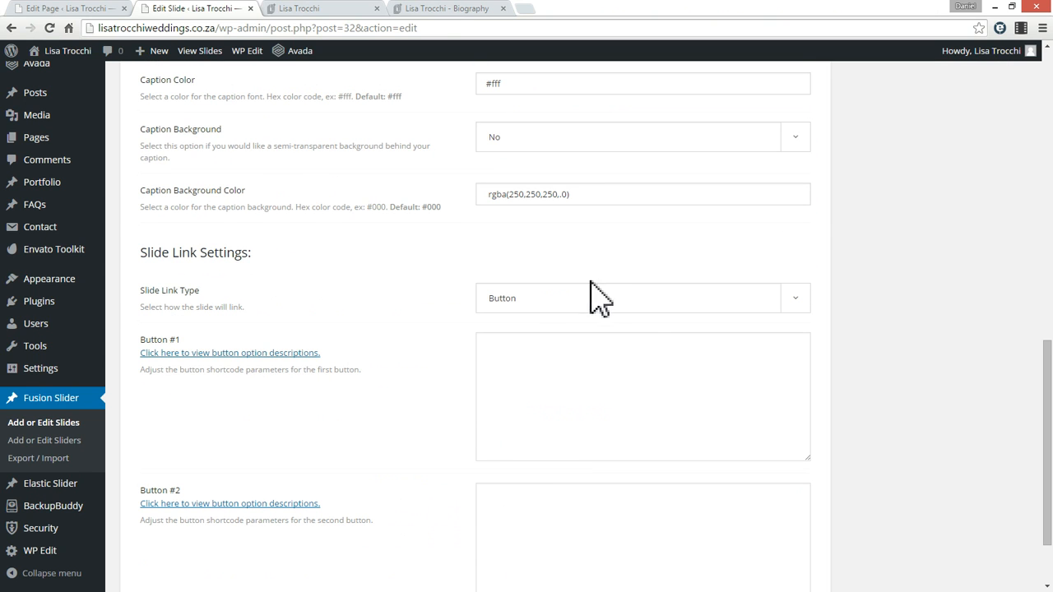
left_click(340, 10)
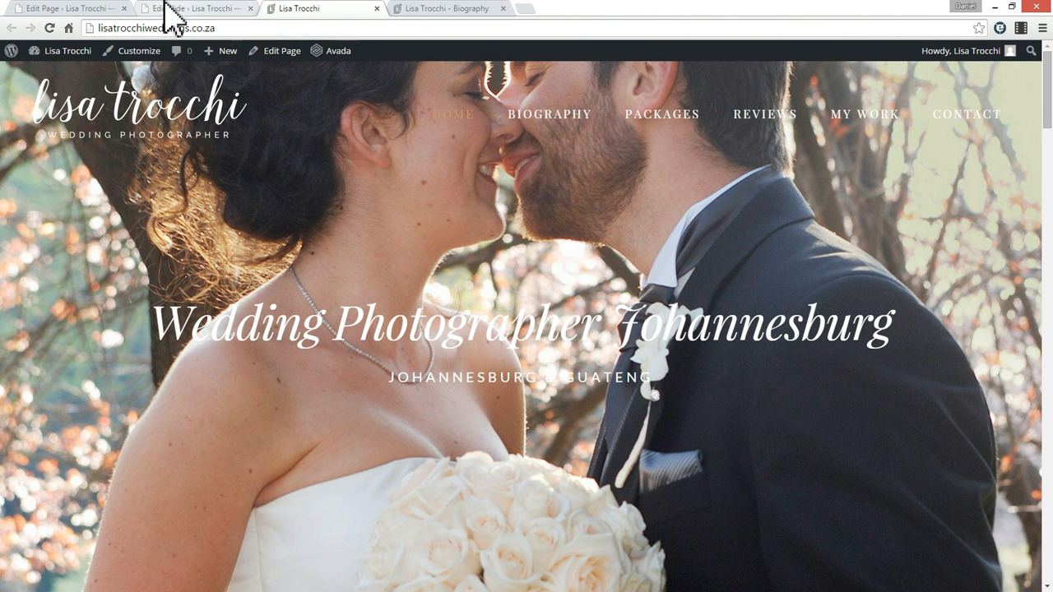
left_click(169, 10)
left_click(543, 305)
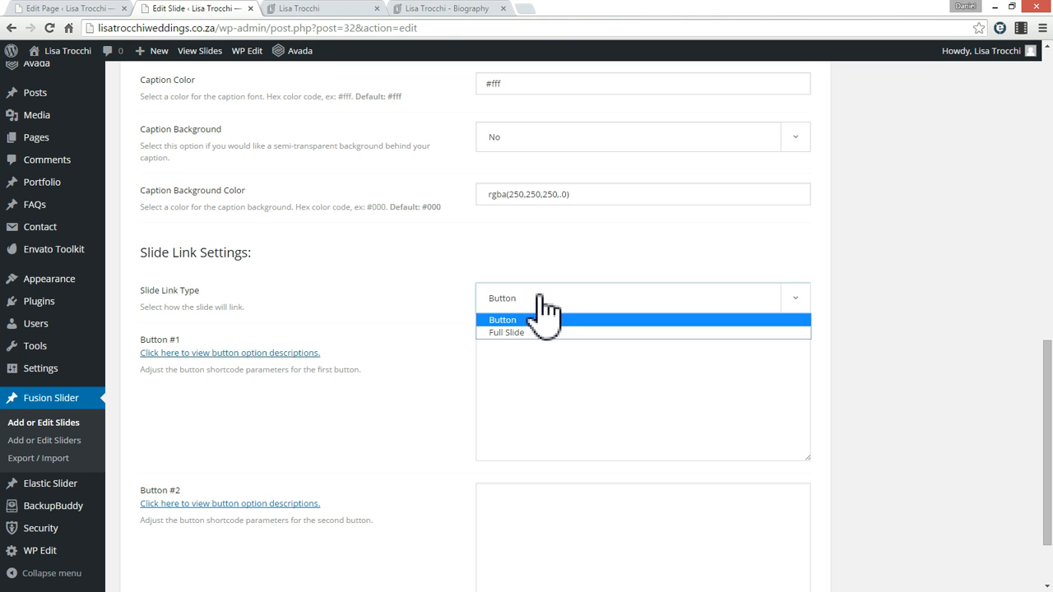
left_click(541, 448)
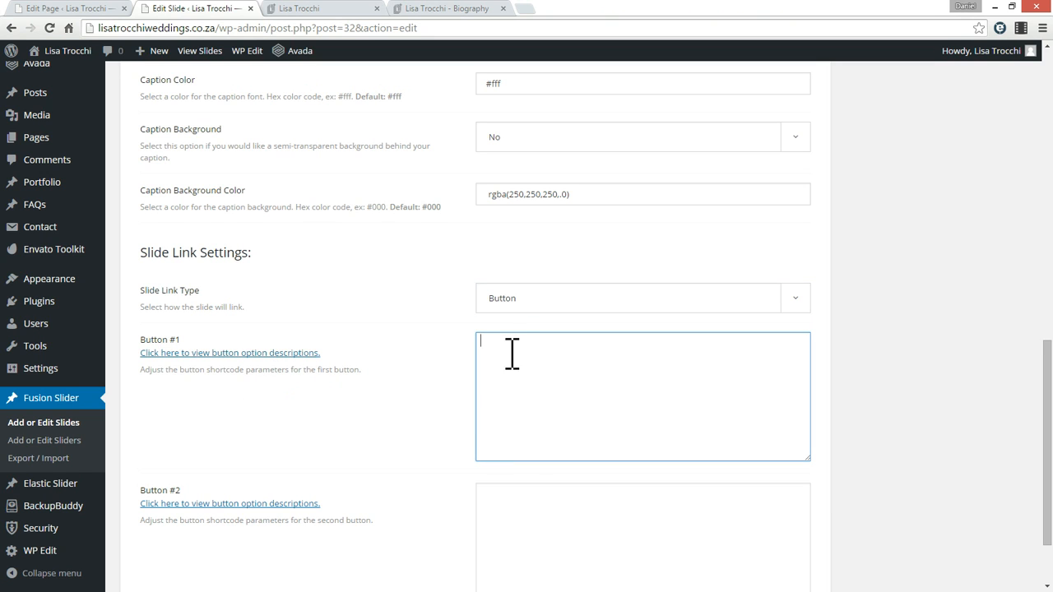
scroll(545, 363, "down", 2)
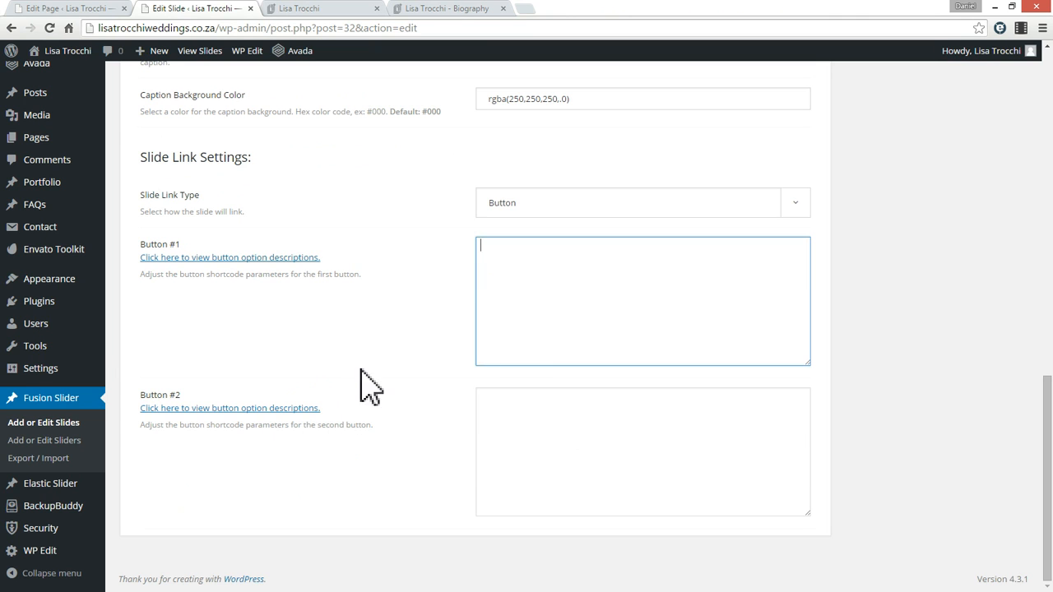
scroll(271, 395, "up", 1)
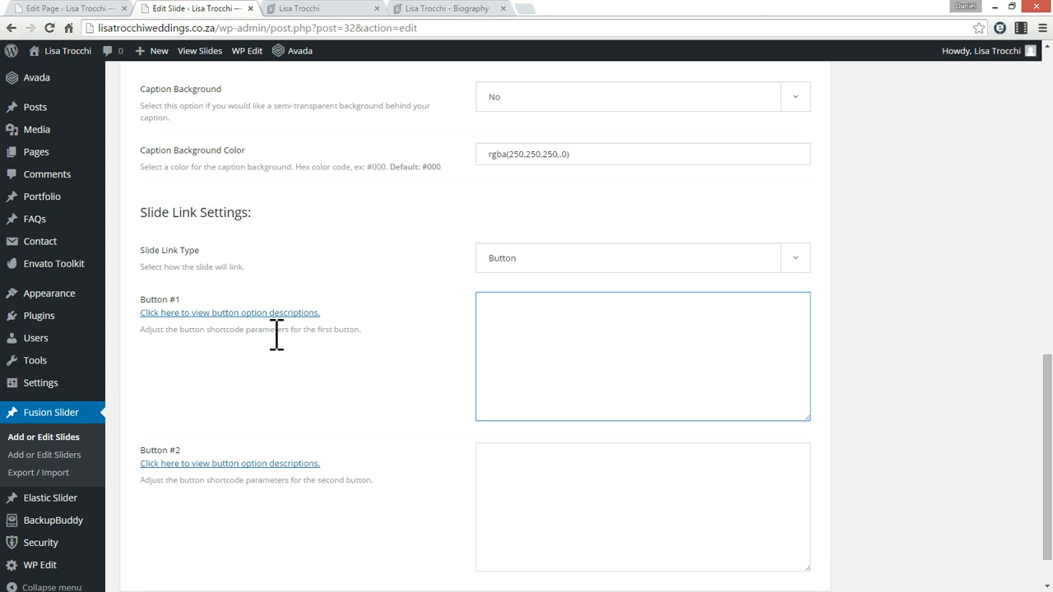
Close the slide's editing page and select the intro sentence below the slider on the live home page
left_click(289, 8)
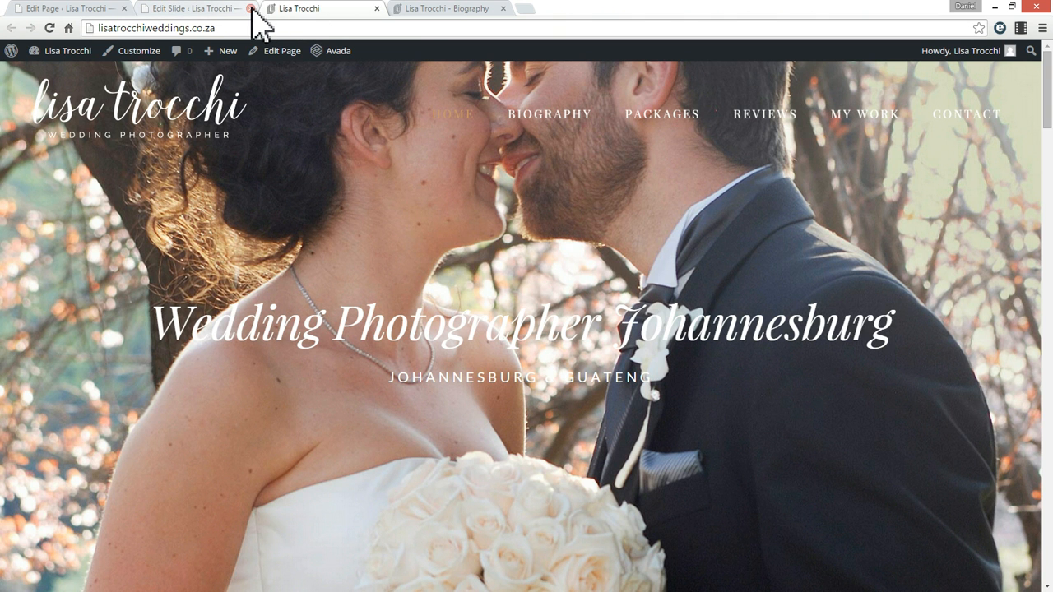
middle_click(224, 10)
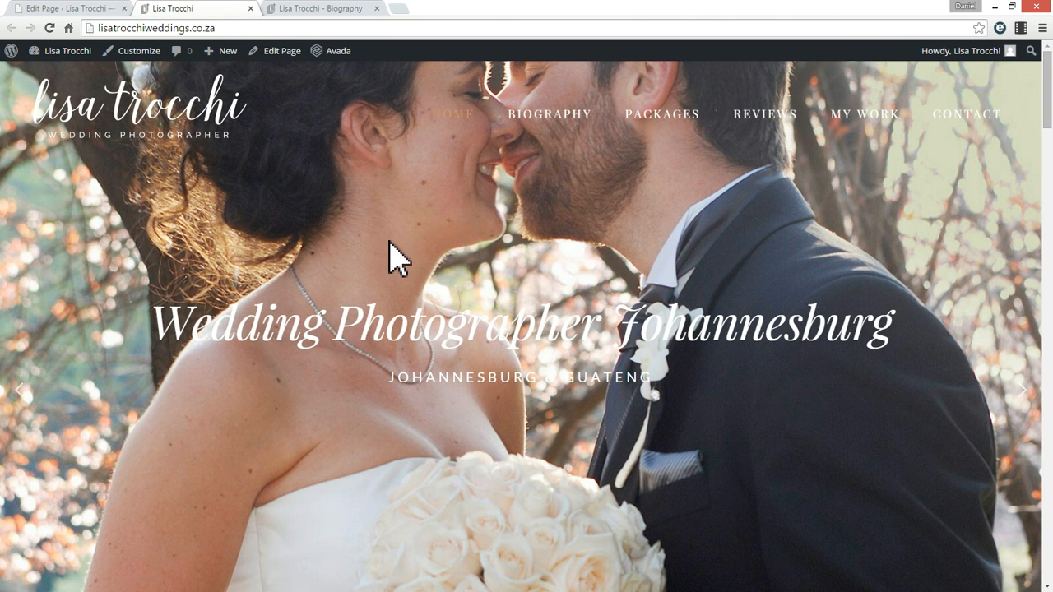
scroll(593, 444, "down", 5)
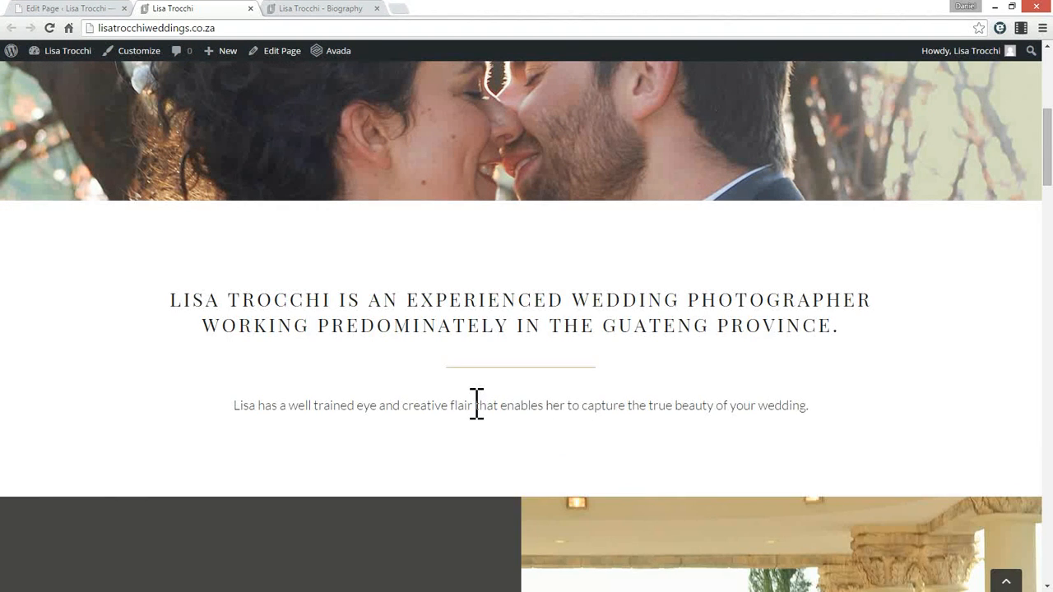
triple_click(477, 404)
Compare the Home page's first full width container in Fusion Builder with the intro heading, separator and text on the live page
left_click(103, 10)
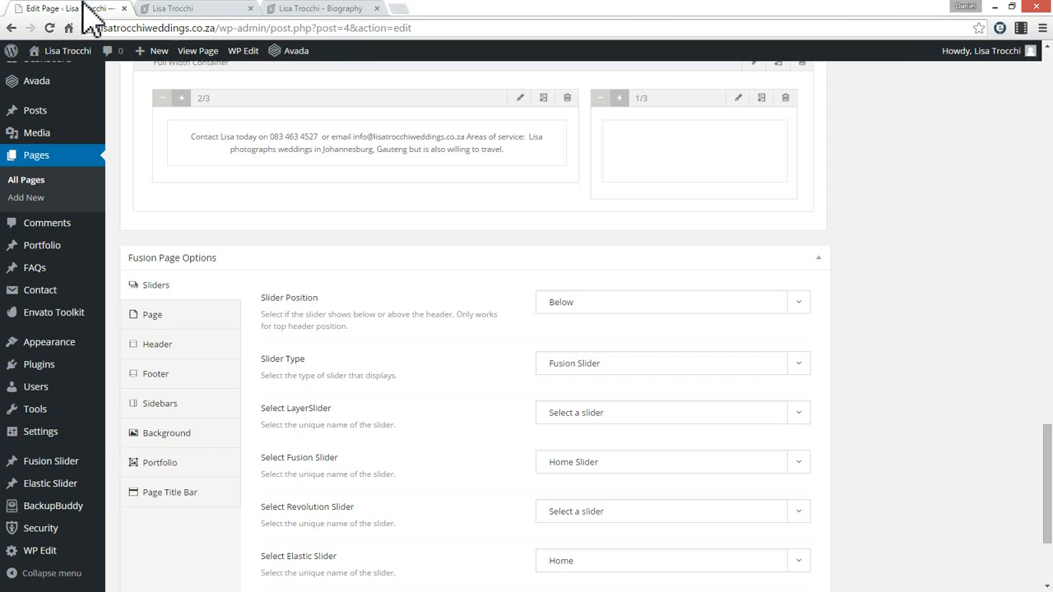
scroll(802, 342, "up", 5)
scroll(802, 341, "up", 15)
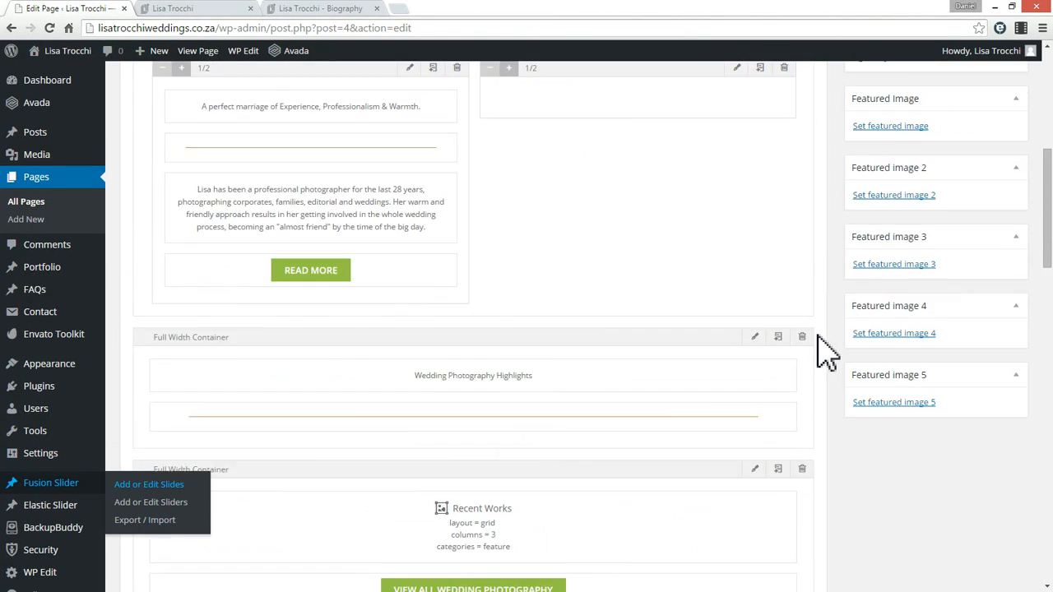
scroll(1050, 255, "up", 2)
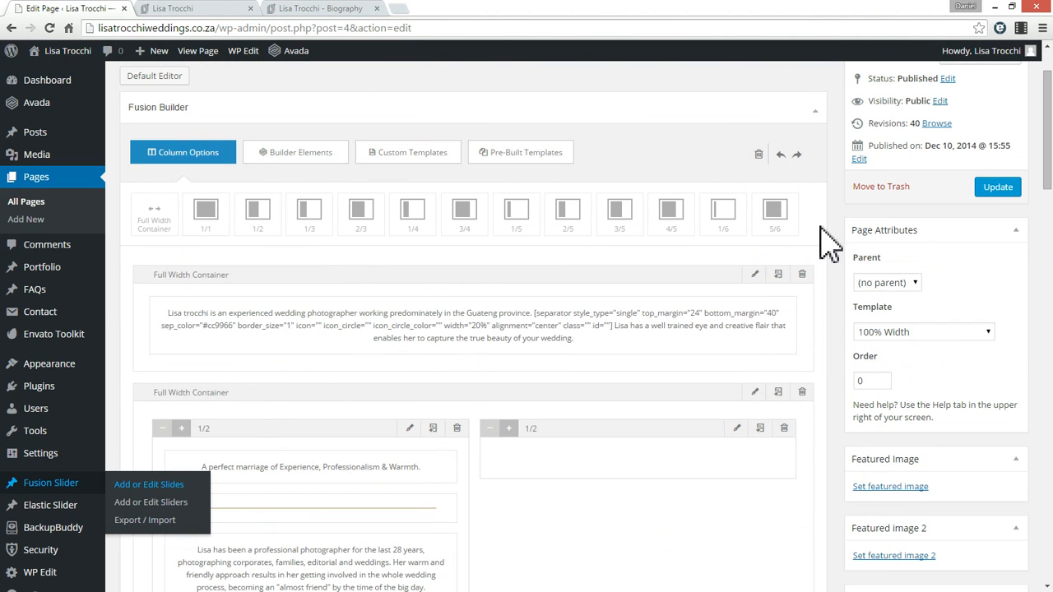
left_click(189, 10)
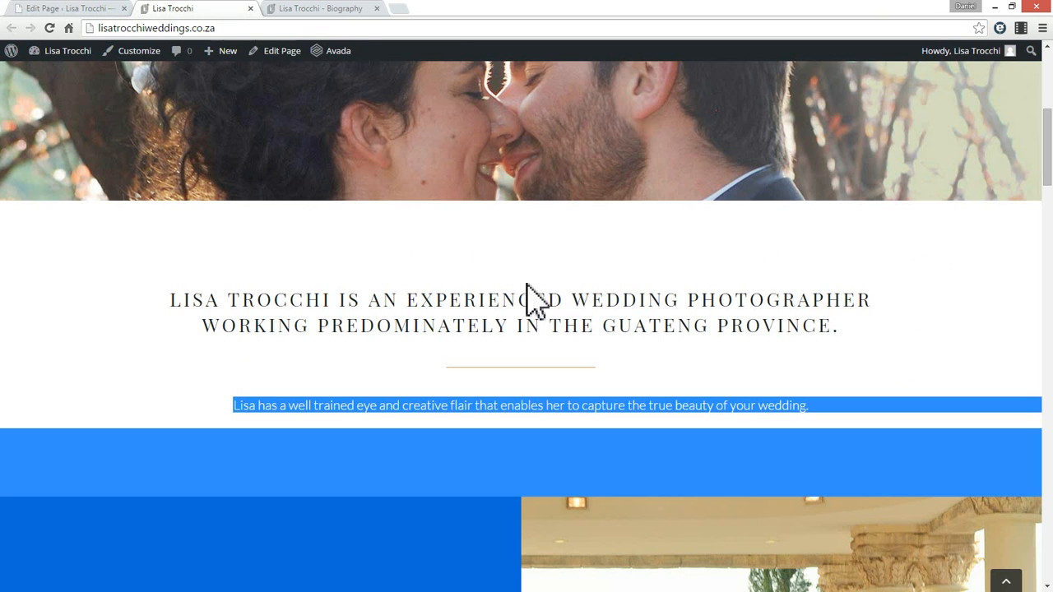
left_click(70, 9)
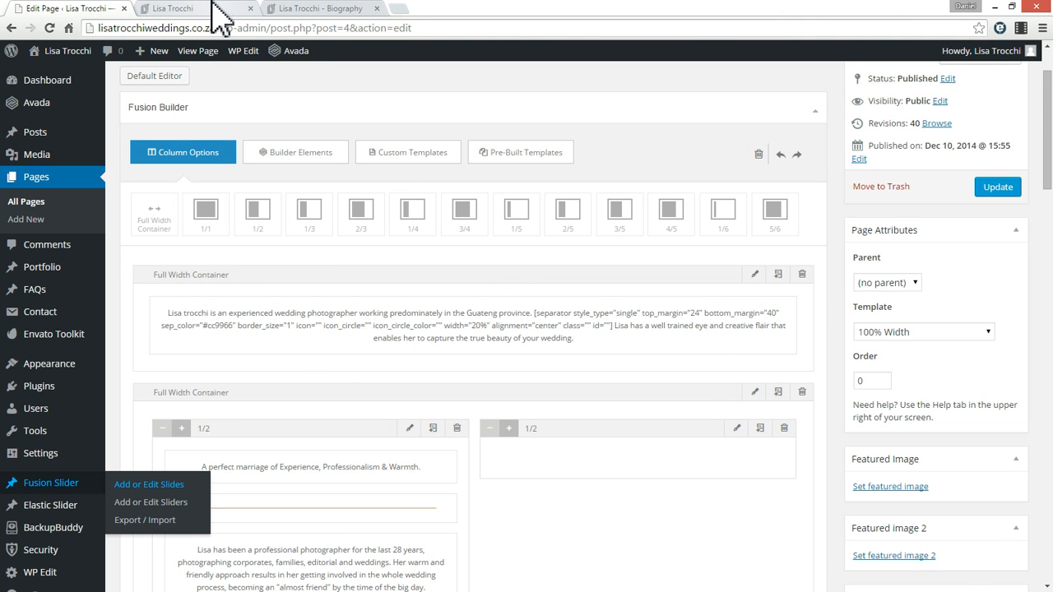
left_click(247, 9)
left_click(70, 9)
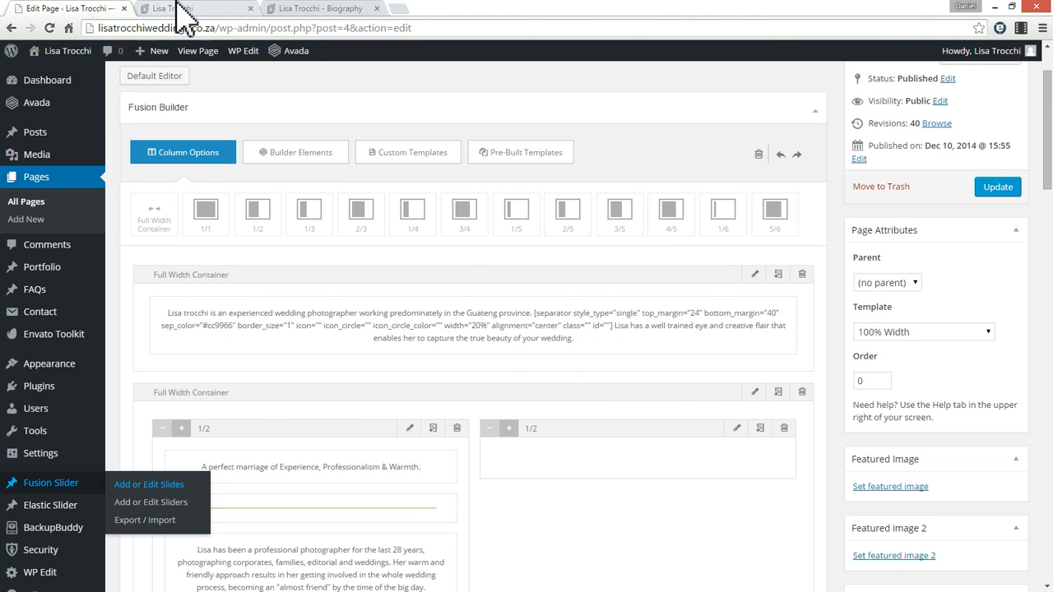
left_click(247, 9)
left_click_drag(170, 300, 825, 427)
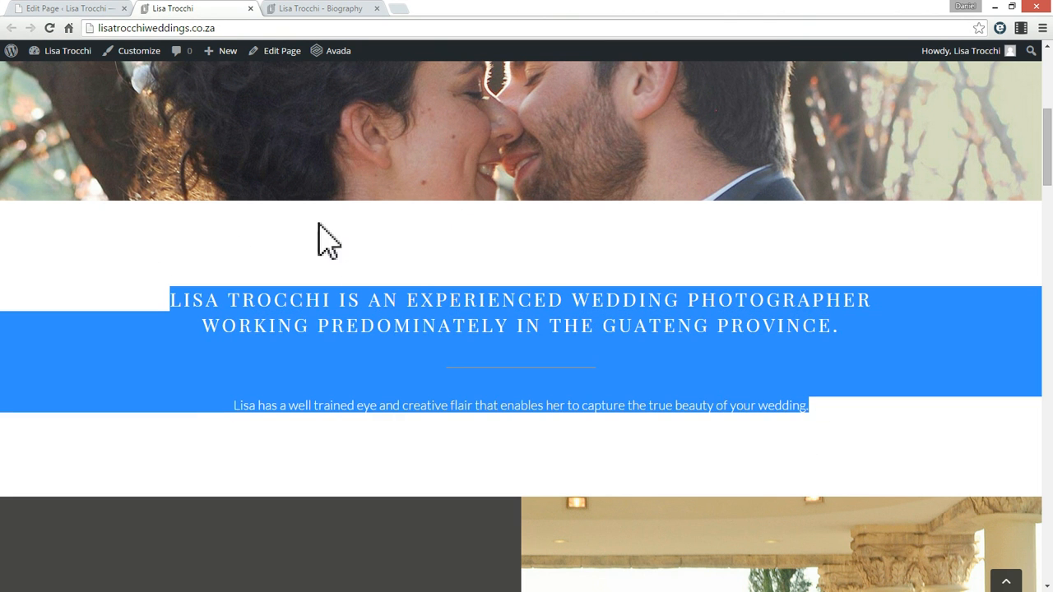
Open the intro text block in the first full width container for editing and enlarge its content editor
left_click(74, 10)
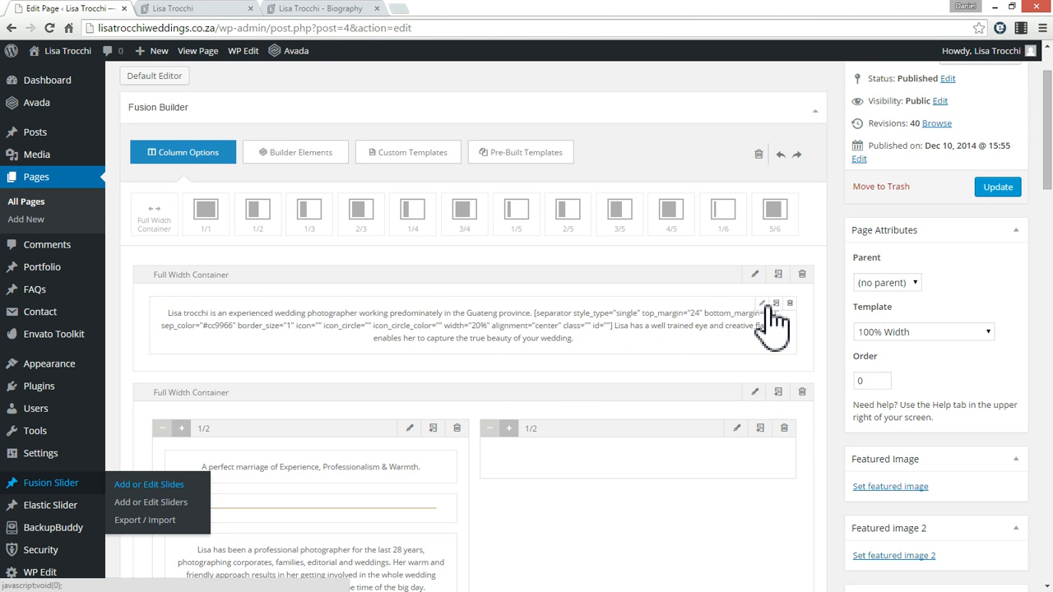
left_click(768, 306)
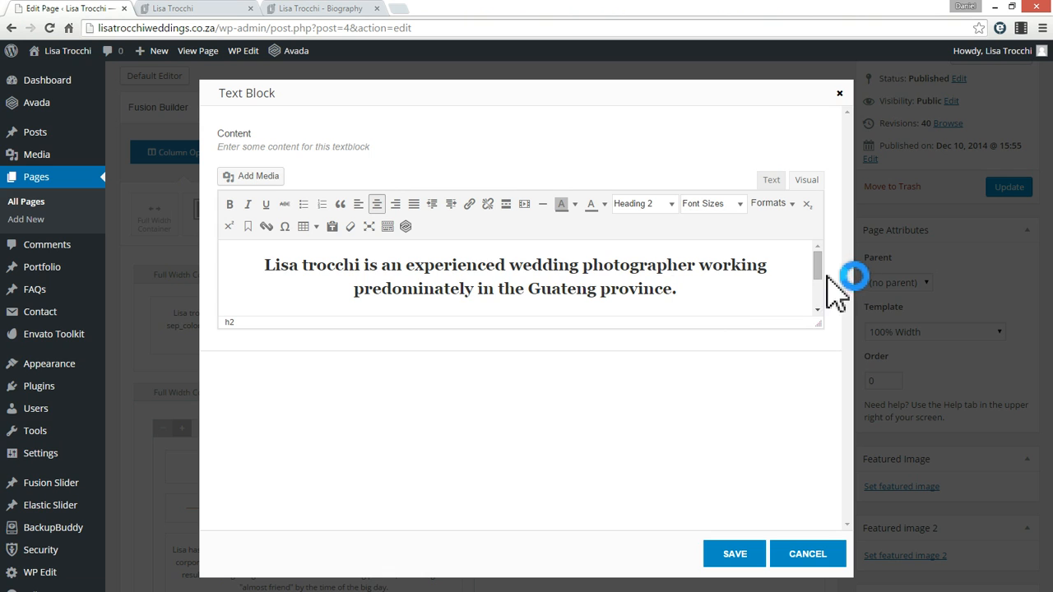
left_click_drag(822, 325, 821, 482)
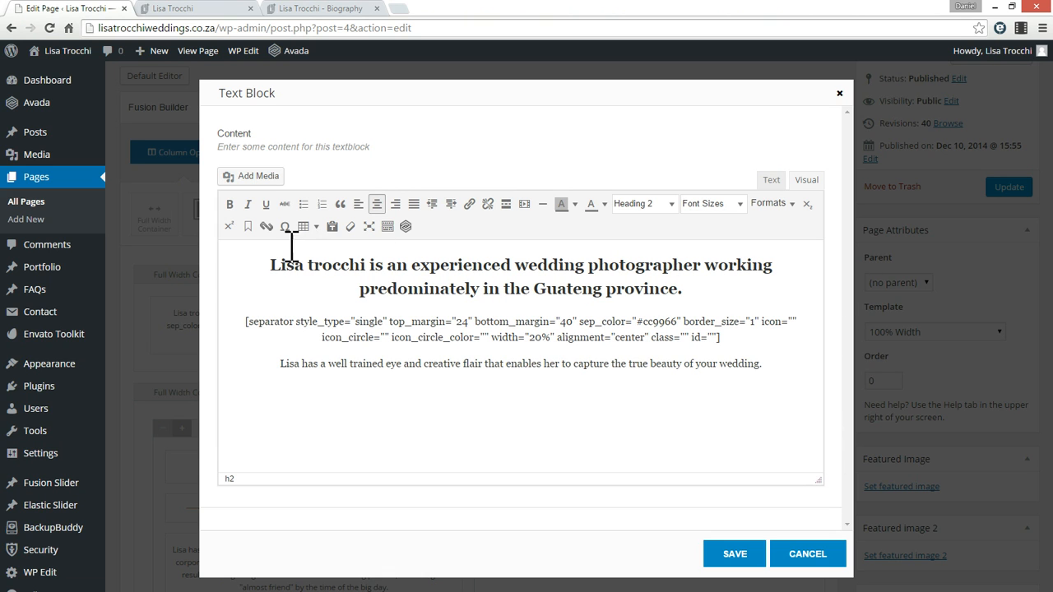
Examine the intro text block's heading, sentence and separator shortcode, comparing the separator code with the line on the live home page
left_click_drag(346, 276, 575, 294)
left_click(510, 265)
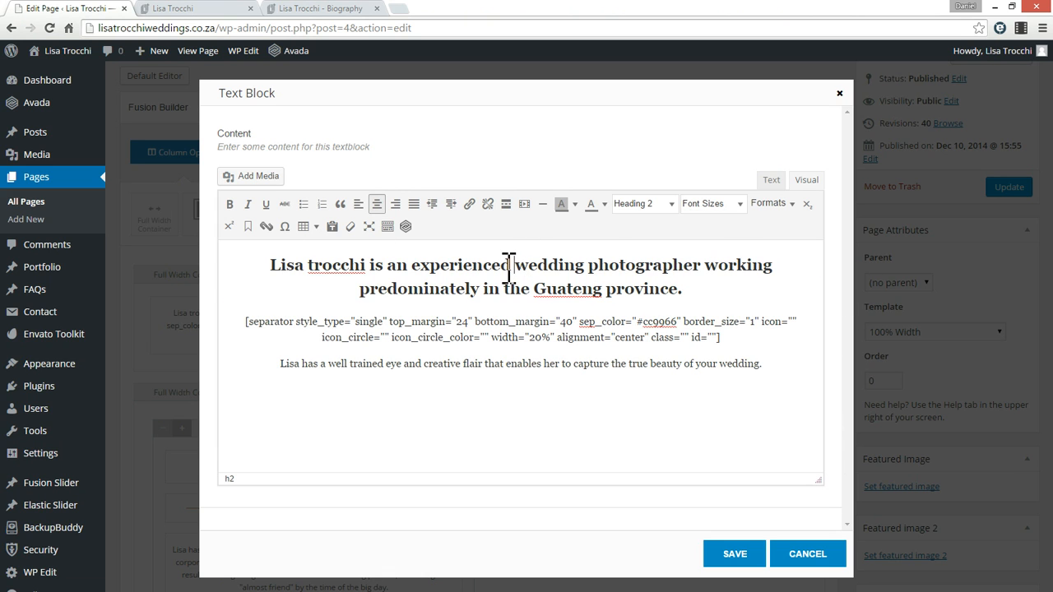
left_click_drag(386, 265, 370, 265)
left_click(387, 265)
left_click_drag(574, 367, 466, 365)
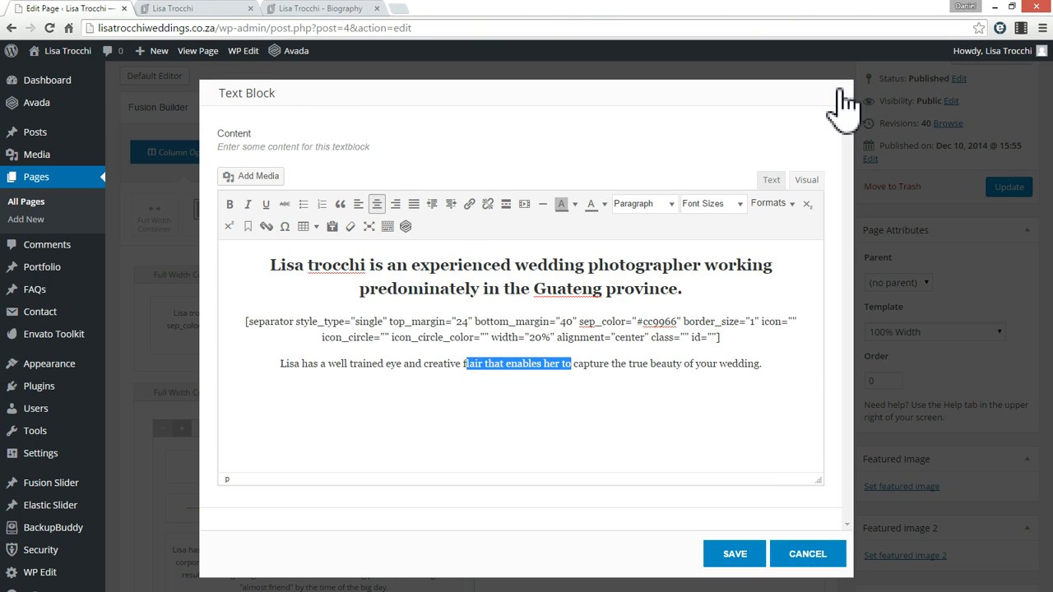
left_click_drag(726, 336, 355, 321)
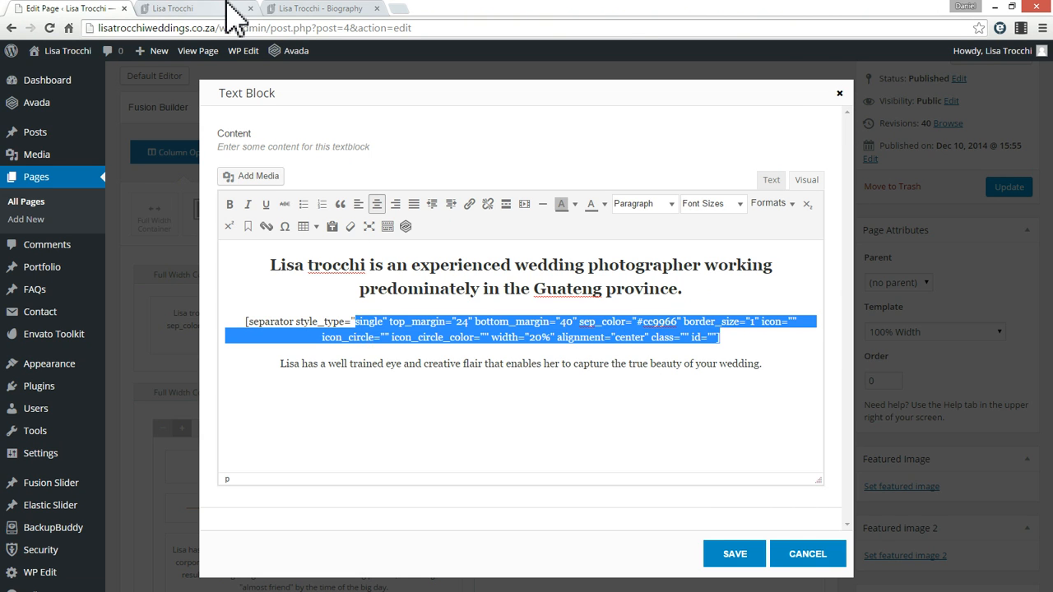
left_click(228, 8)
left_click(513, 366)
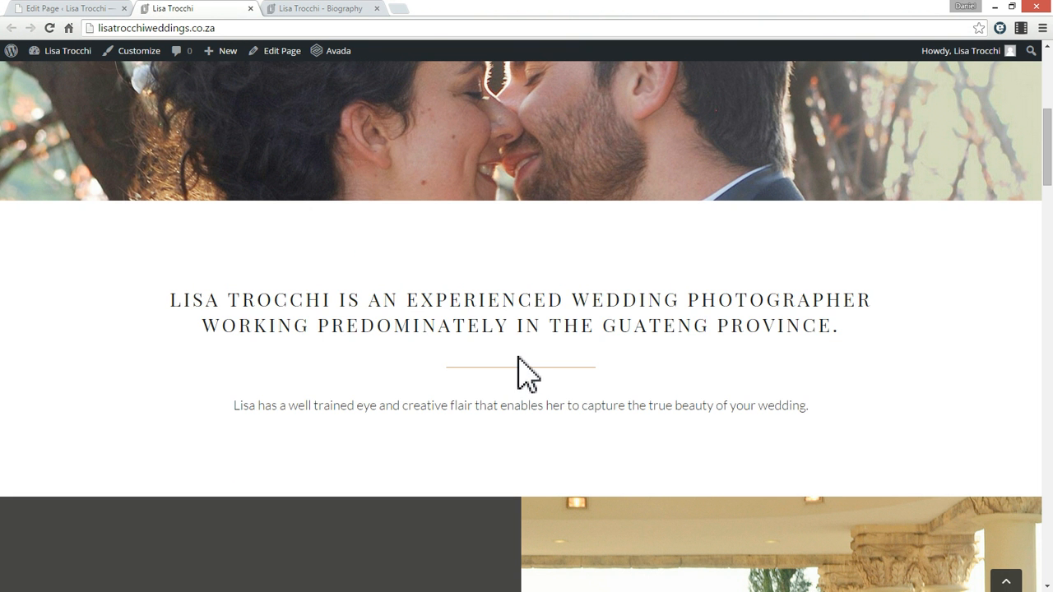
left_click(103, 12)
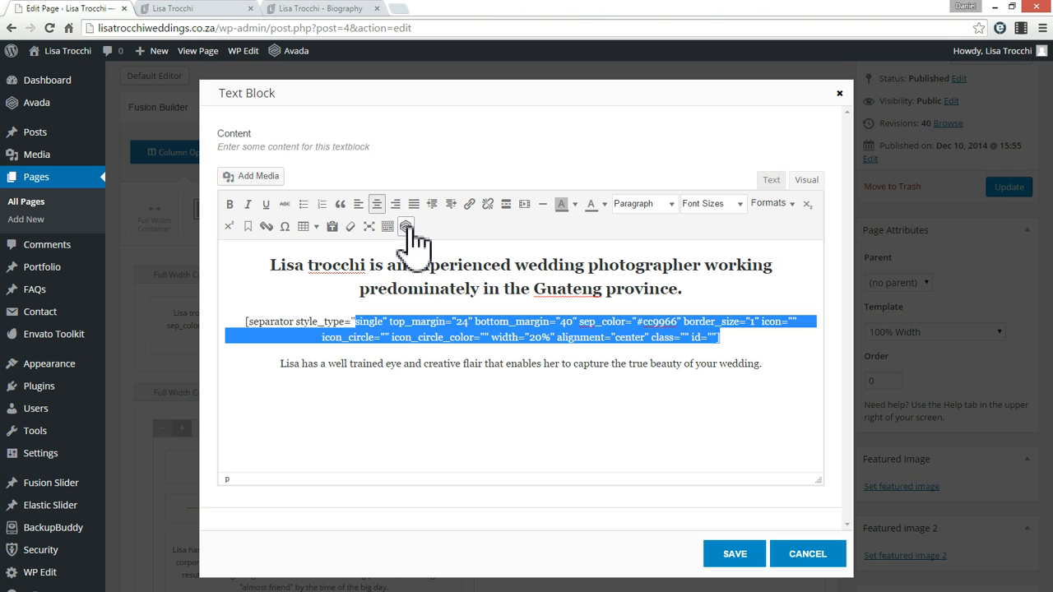
View the list of Fusion Shortcodes available in the text block, and close the text block without saving
left_click(406, 227)
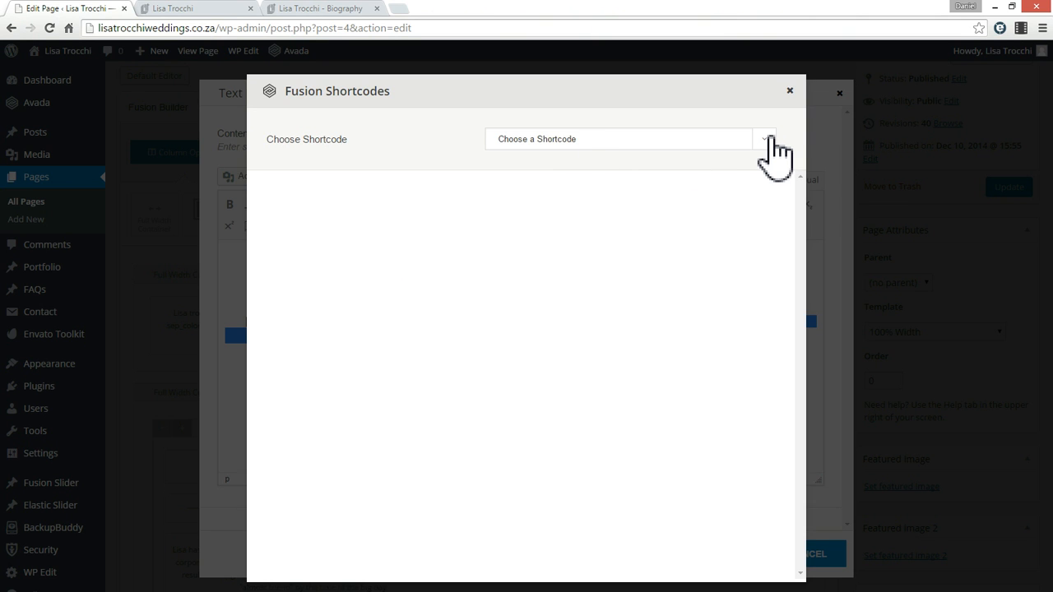
left_click(773, 154)
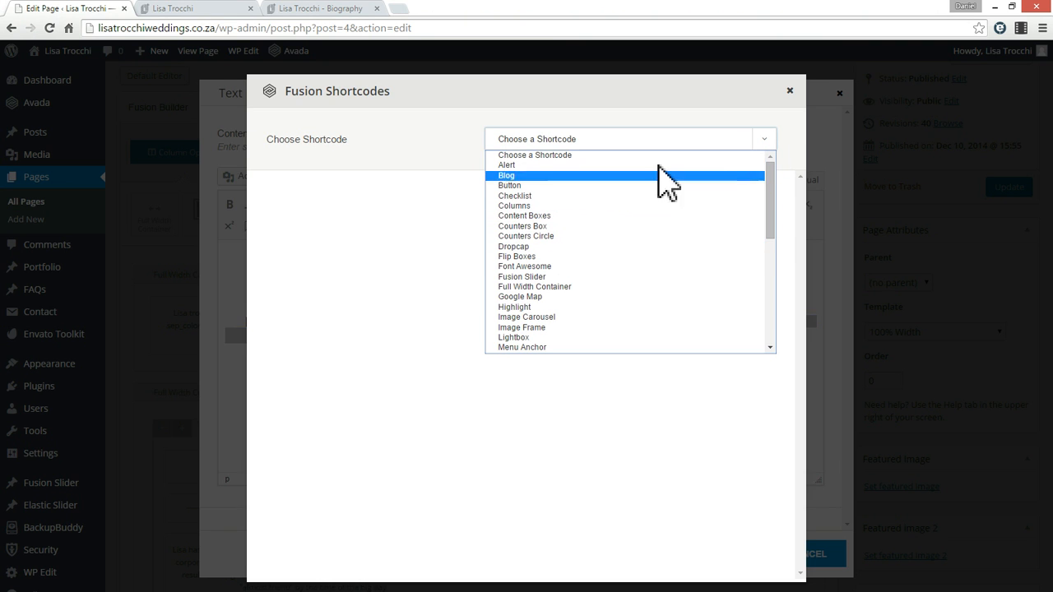
left_click(790, 92)
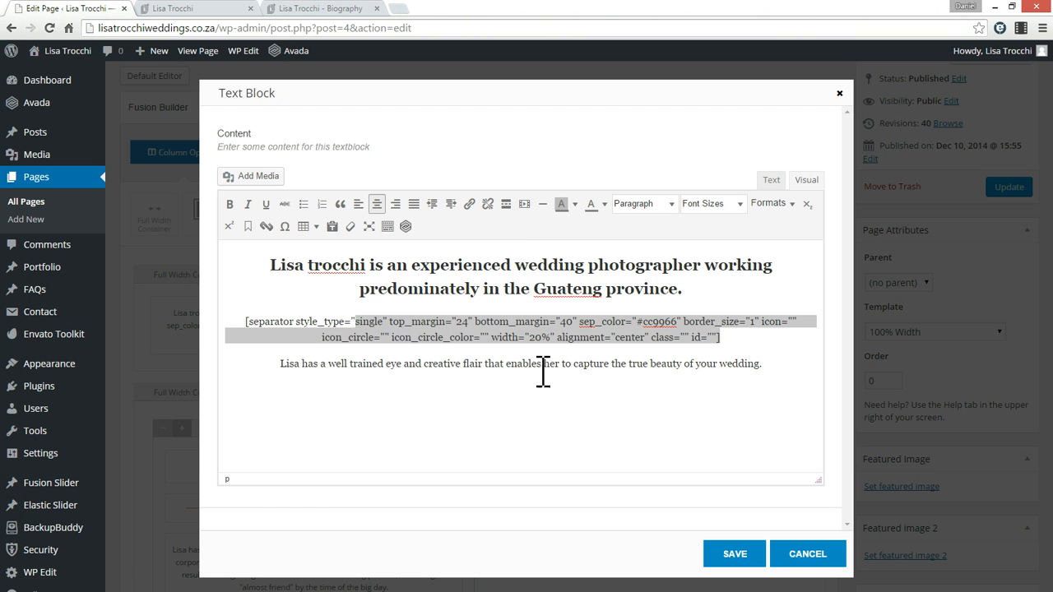
left_click(798, 554)
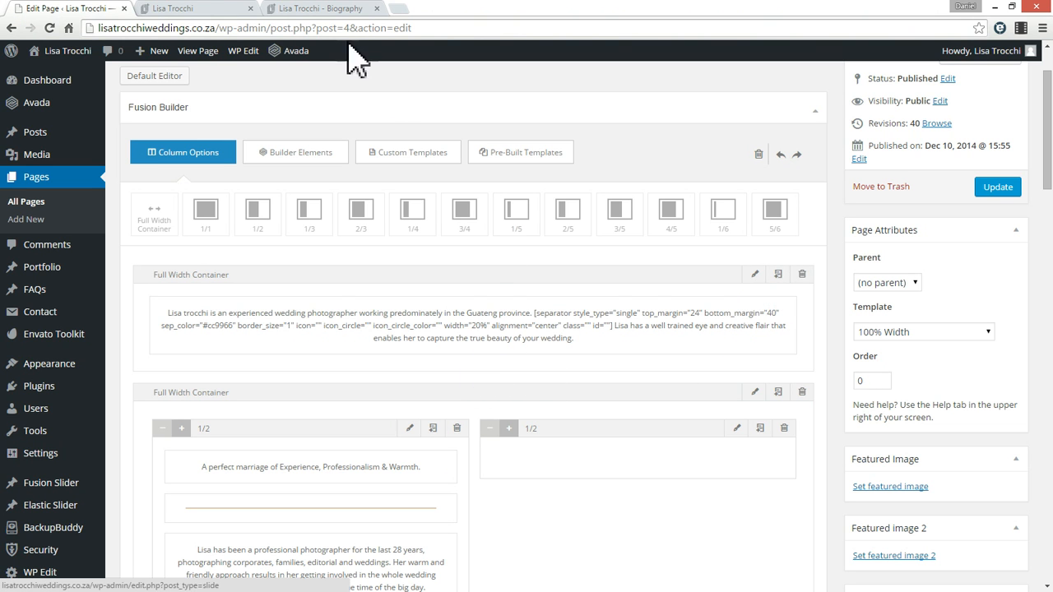
Compare the live page's "A perfect marriage" section with the two 1/2 columns in the second full width container
left_click(207, 10)
scroll(638, 380, "down", 6)
scroll(441, 189, "up", 1)
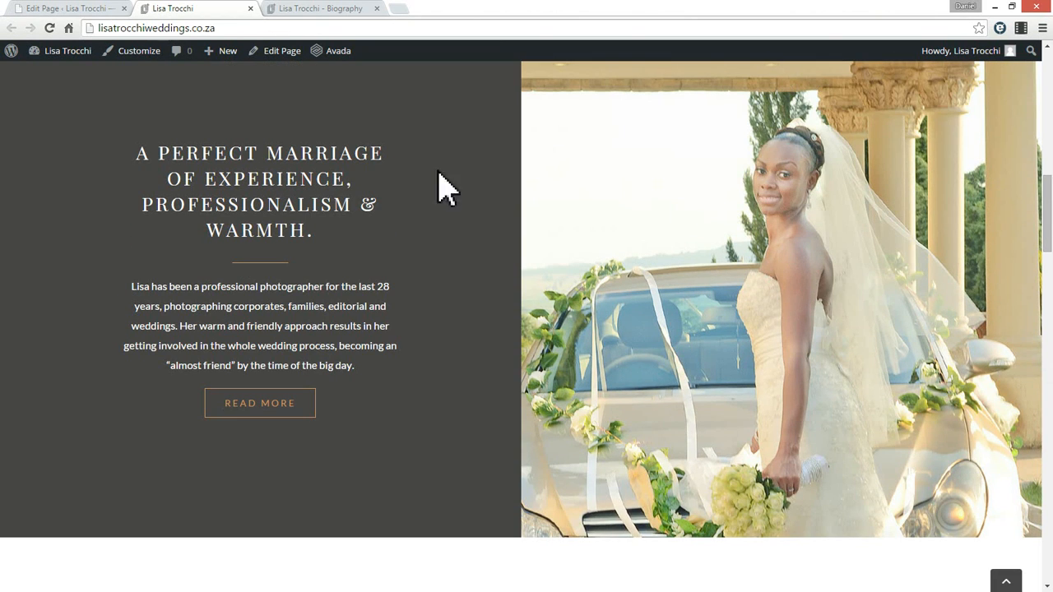
left_click(70, 10)
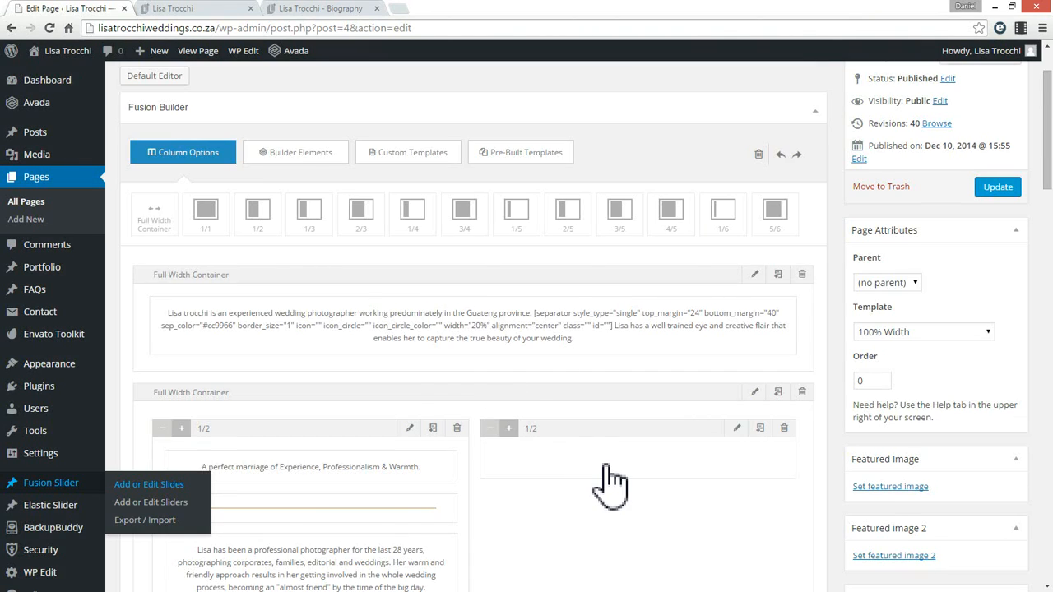
scroll(609, 477, "down", 2)
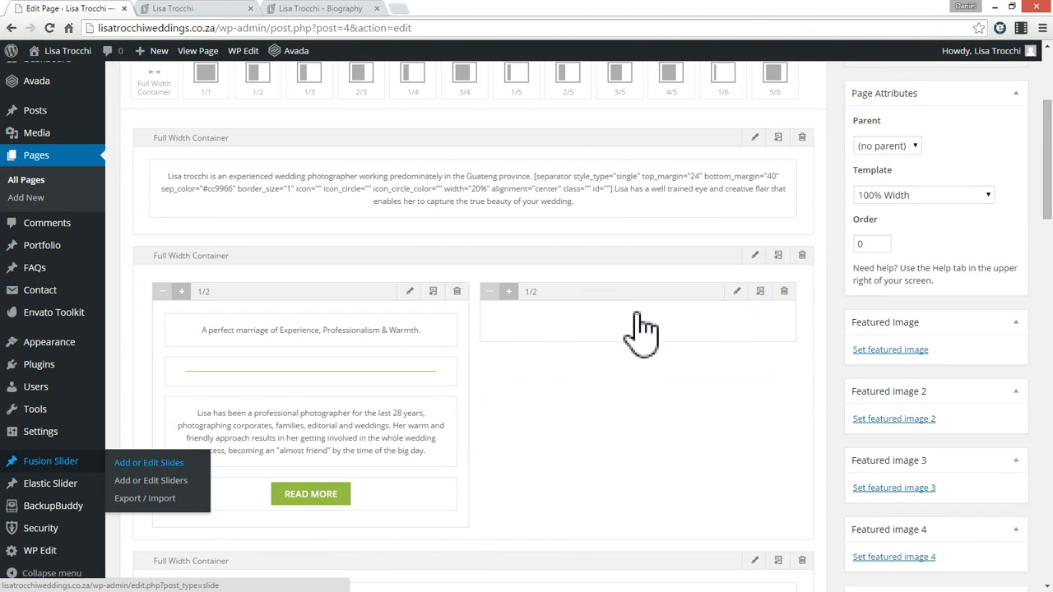
Review the empty 1/2 column's background image, repeat, position and border settings, and close them without saving
left_click(737, 293)
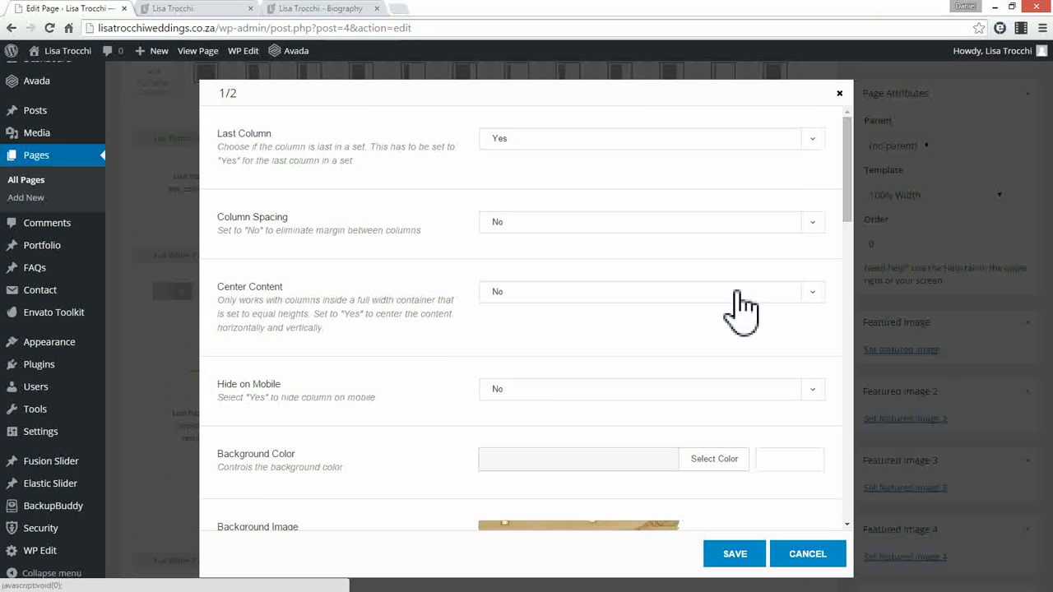
scroll(860, 222, "down", 4)
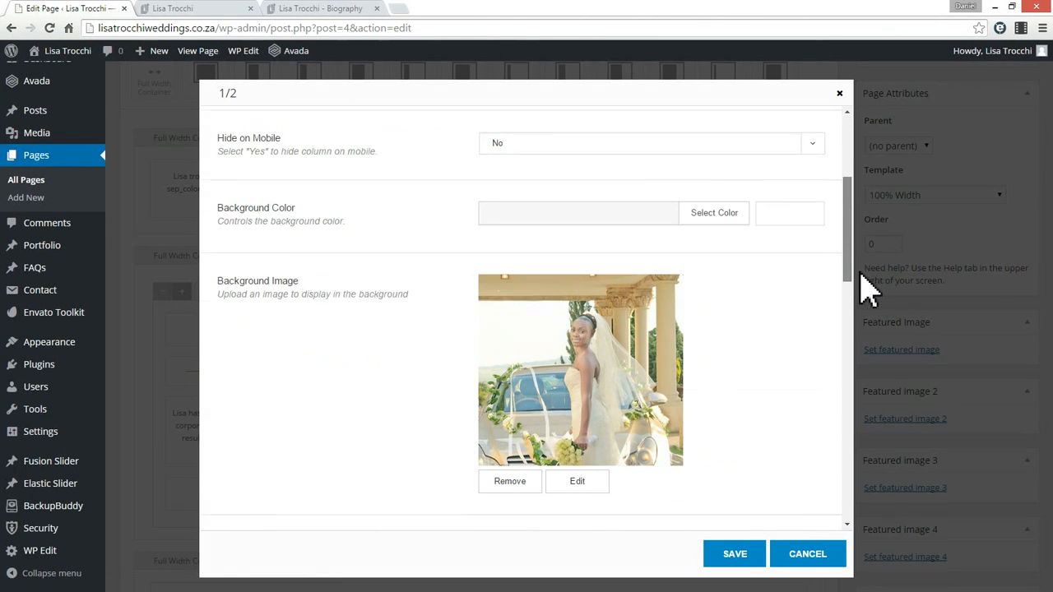
scroll(560, 379, "down", 1)
scroll(559, 378, "down", 3)
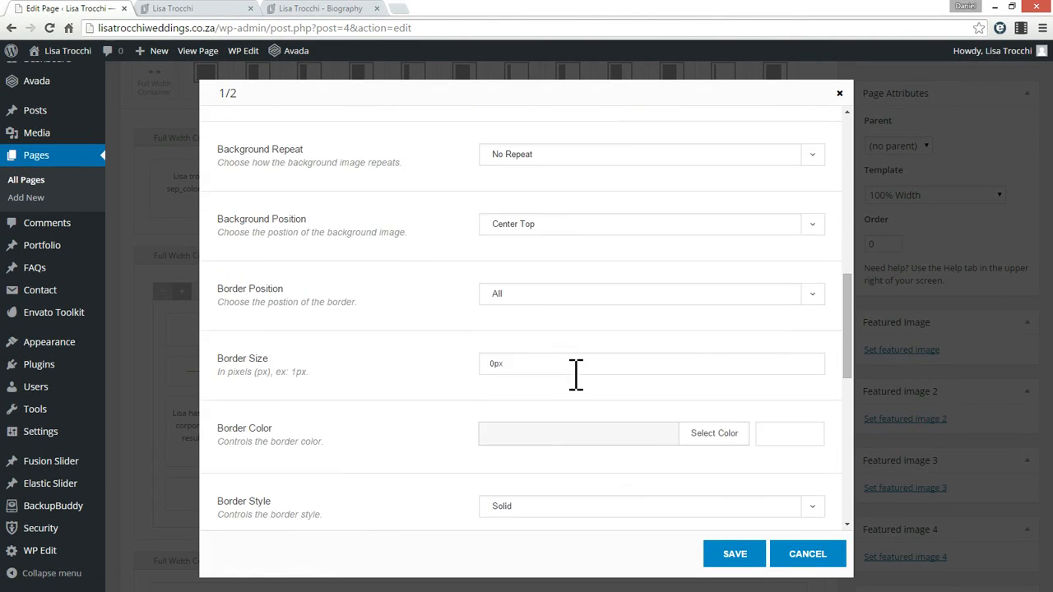
left_click(833, 556)
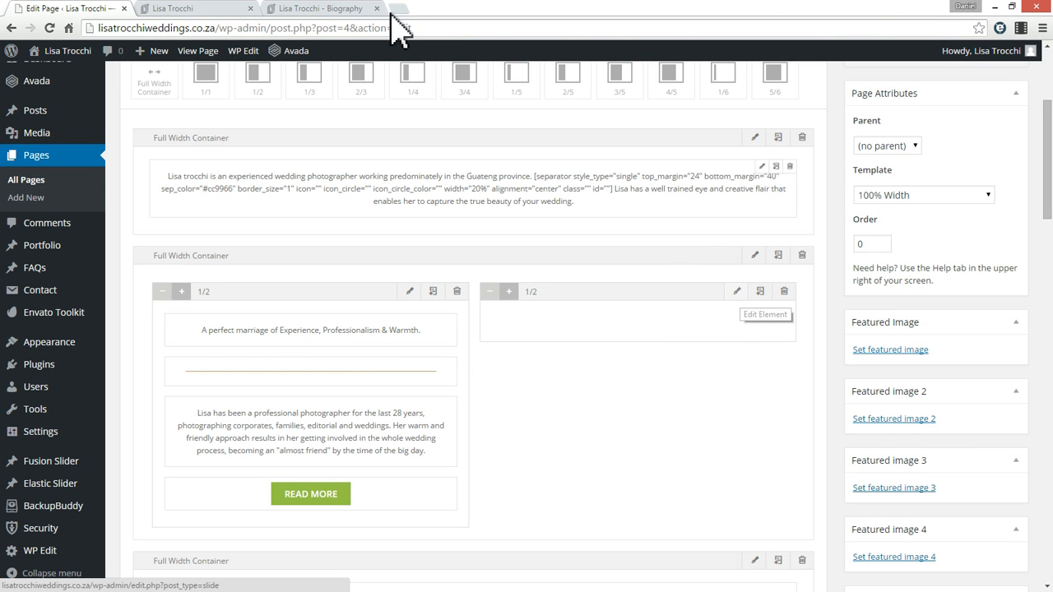
Compare the "A perfect marriage" heading on the live page with the elements in the second container's filled 1/2 column
left_click(206, 10)
left_click_drag(159, 153, 367, 242)
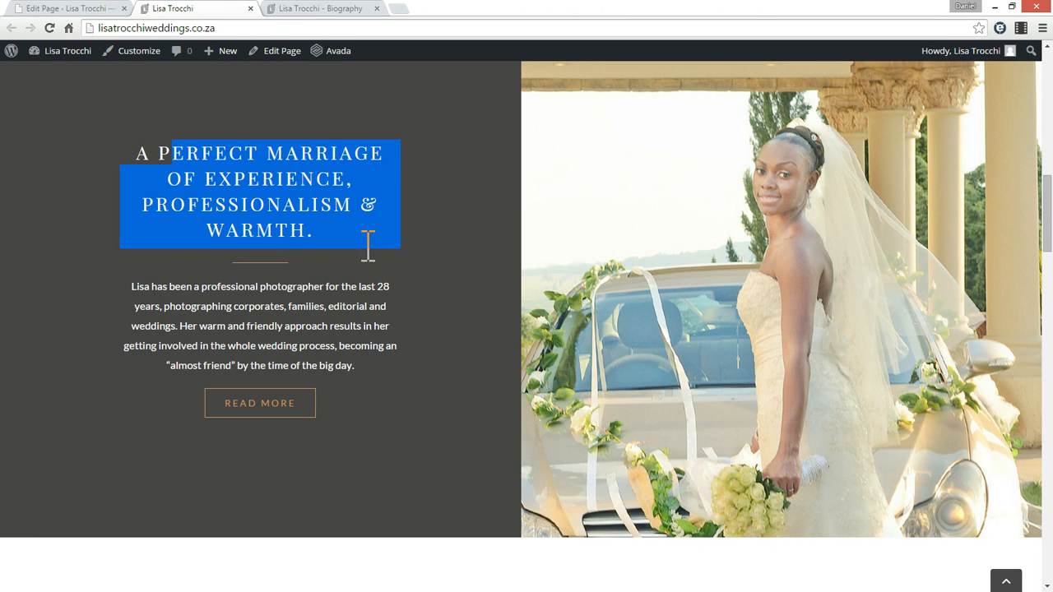
left_click(33, 10)
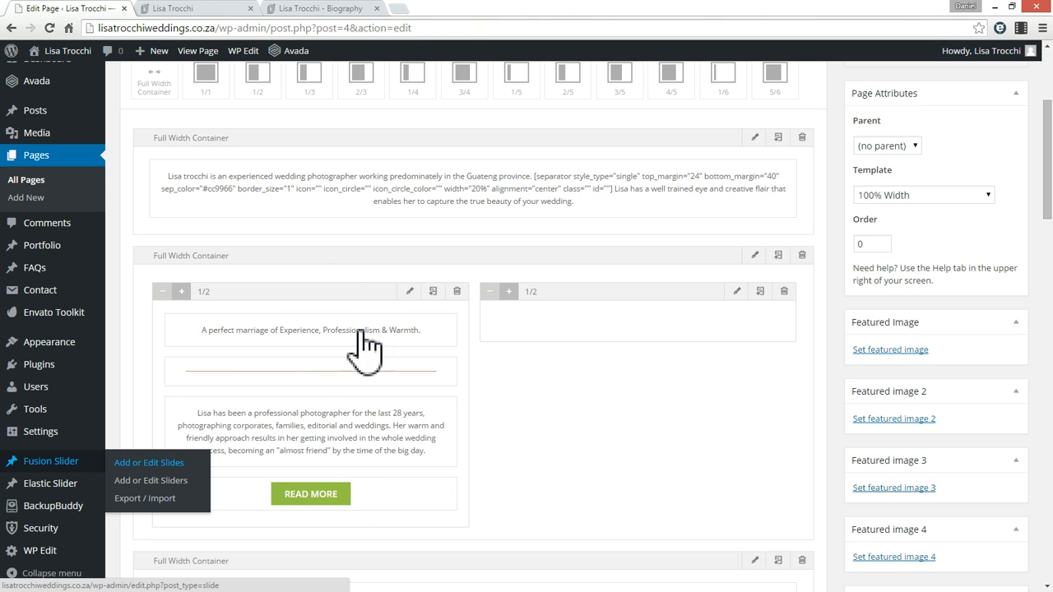
left_click(169, 9)
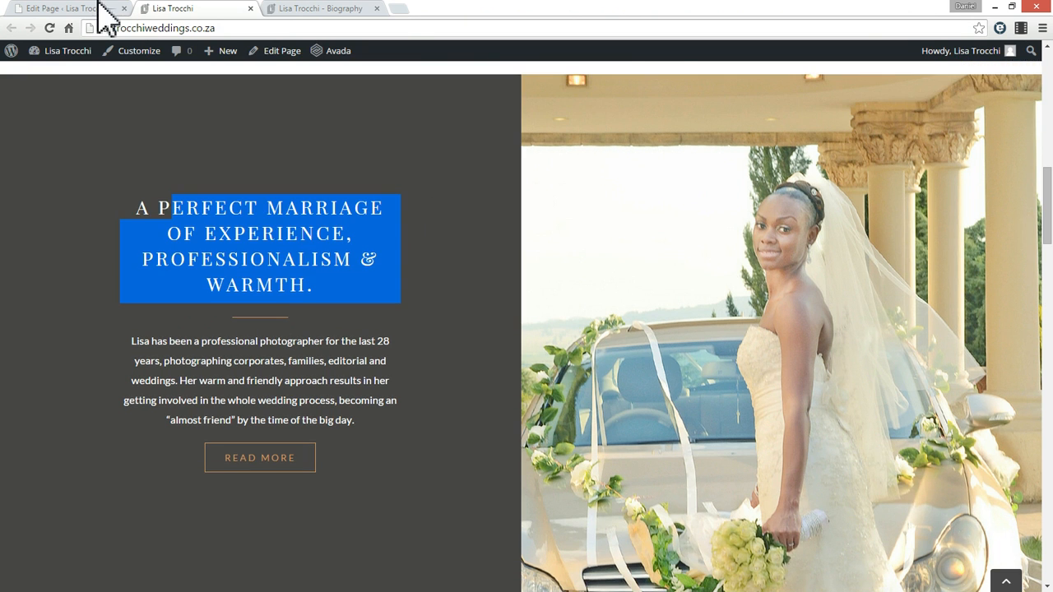
left_click(90, 9)
Add a Button builder element to the empty 1/2 column of the second full width container
scroll(436, 321, "up", 3)
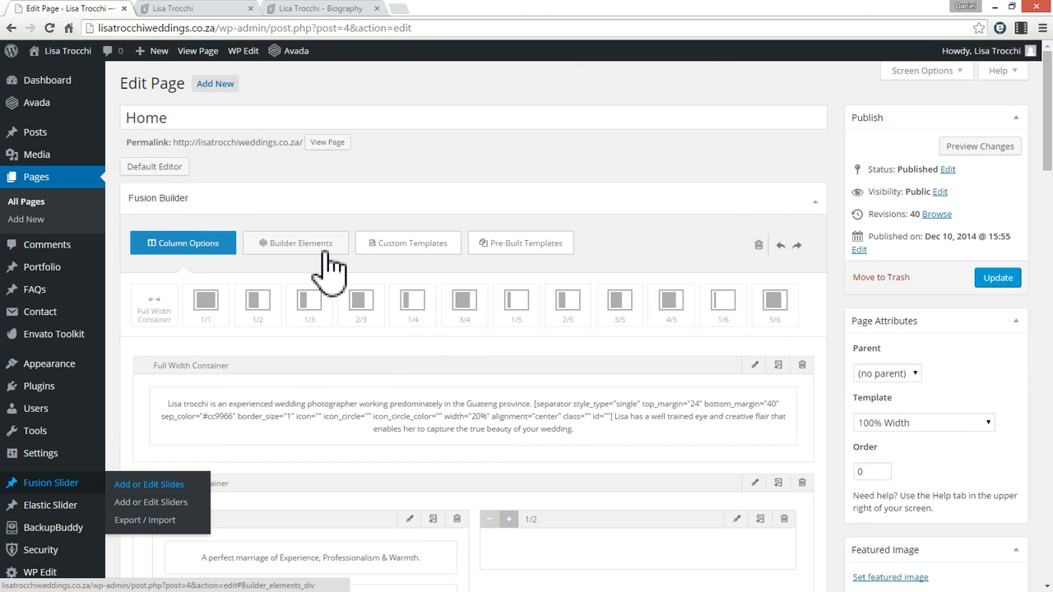
left_click(295, 247)
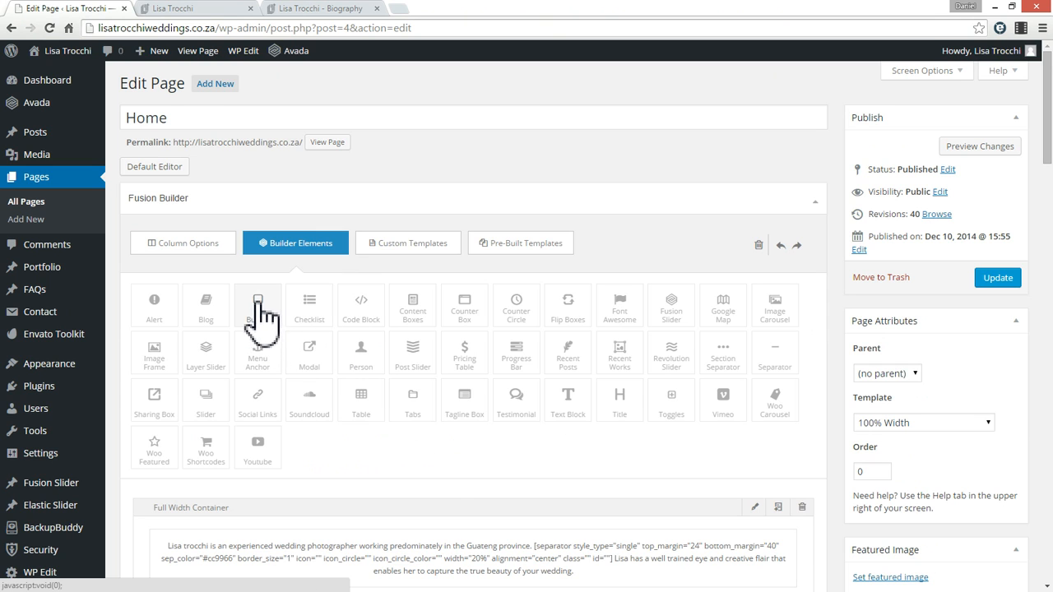
left_click_drag(262, 316, 376, 580)
left_click_drag(380, 582, 609, 407)
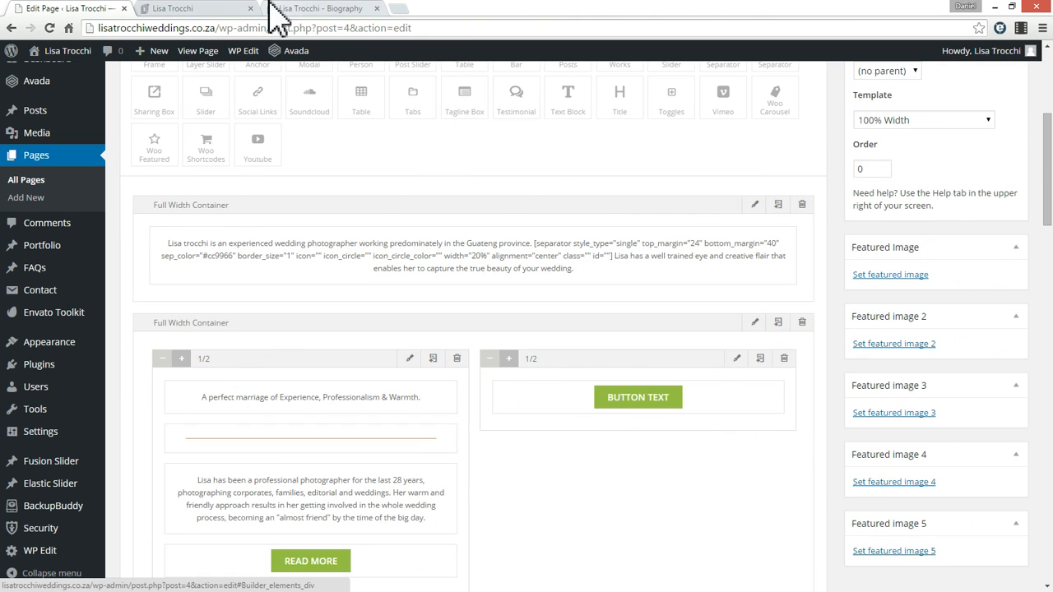
Check the bride photo column on the live page and delete the new button from the matching 1/2 column
left_click(227, 8)
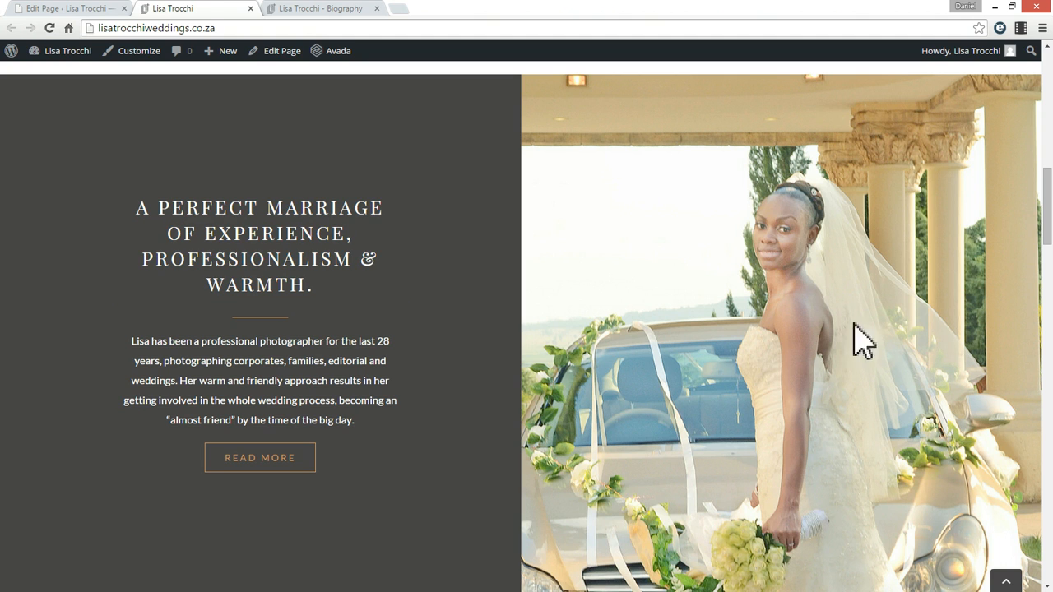
left_click(78, 9)
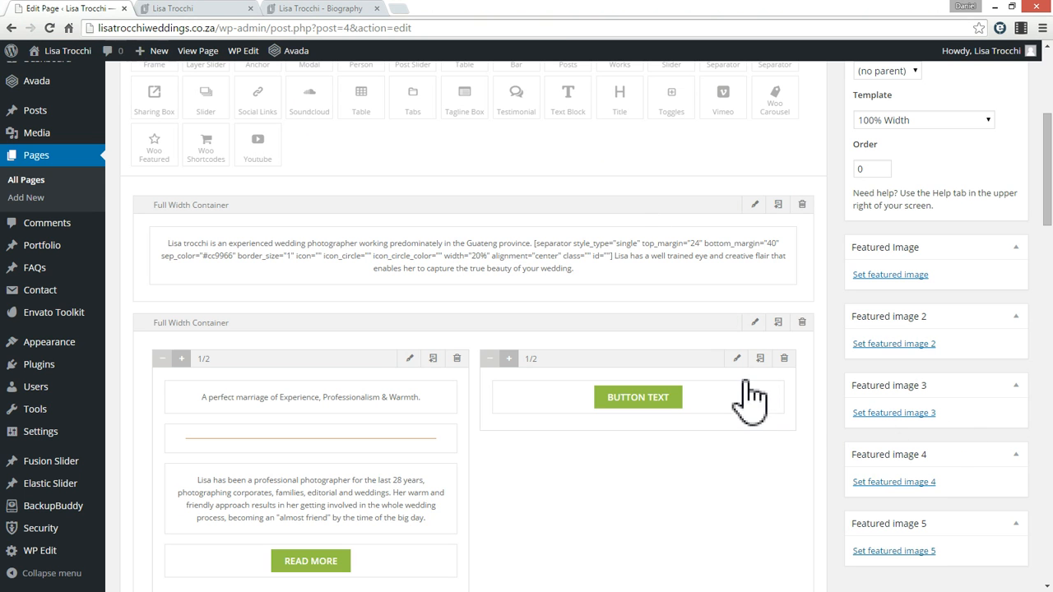
left_click(777, 388)
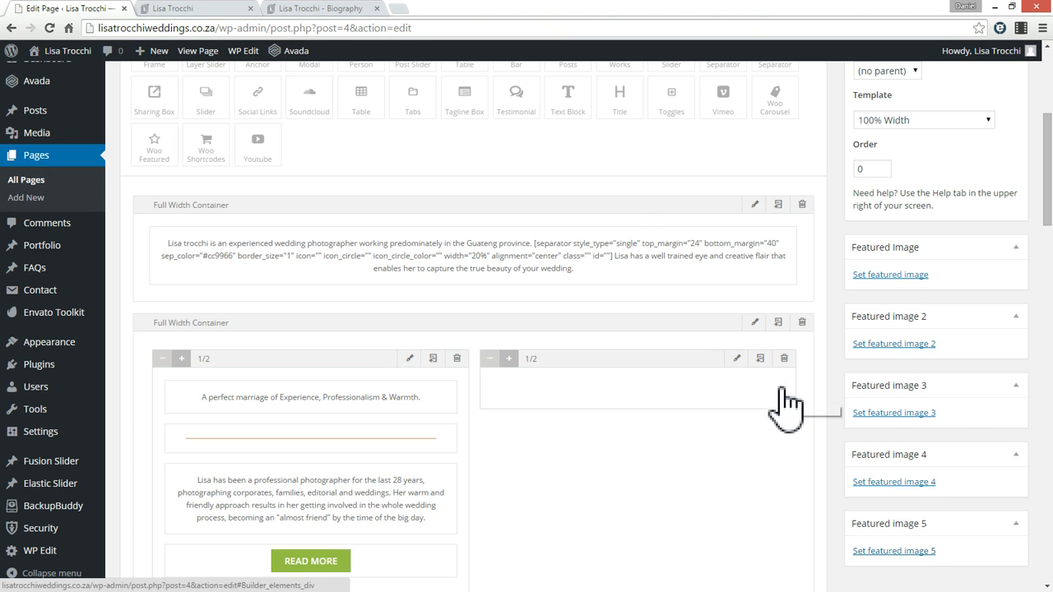
Compare the wedding photo grid on the live page with the Recent Works element in Fusion Builder
left_click(206, 8)
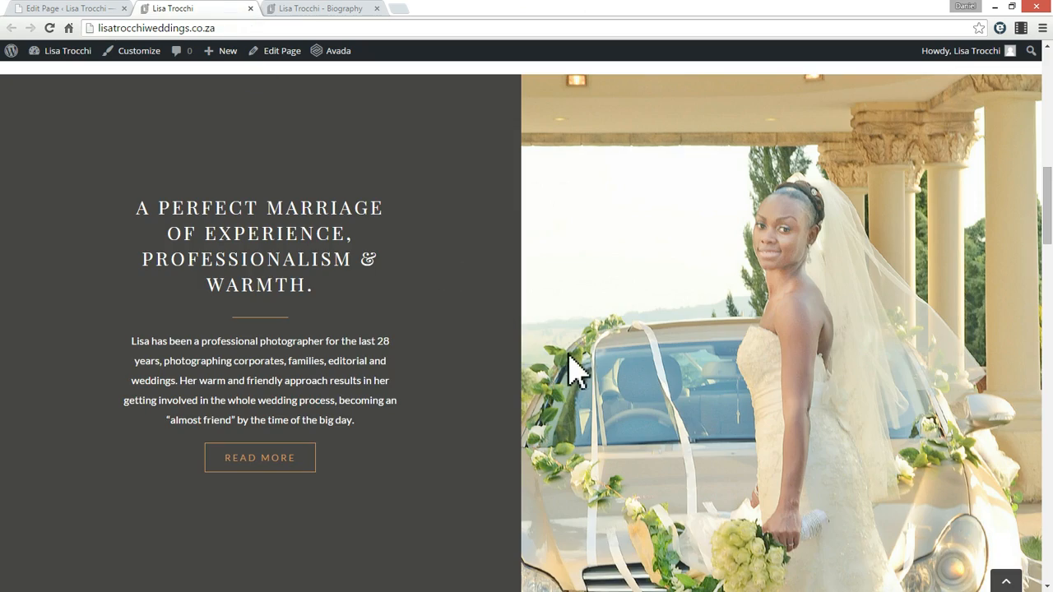
scroll(571, 370, "down", 8)
scroll(546, 365, "down", 3)
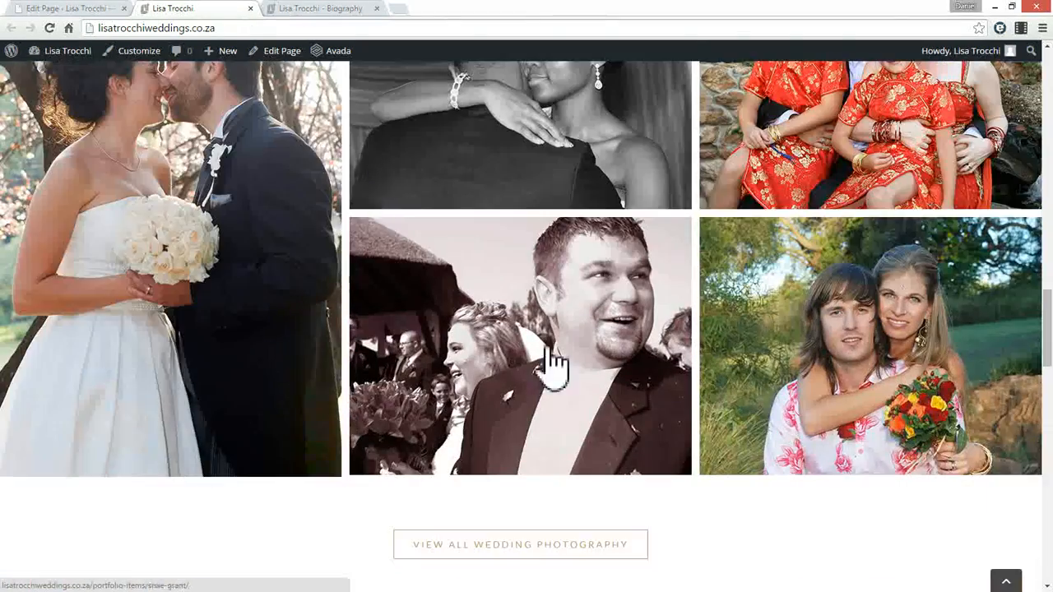
scroll(452, 254, "up", 2)
left_click(90, 10)
scroll(560, 436, "down", 5)
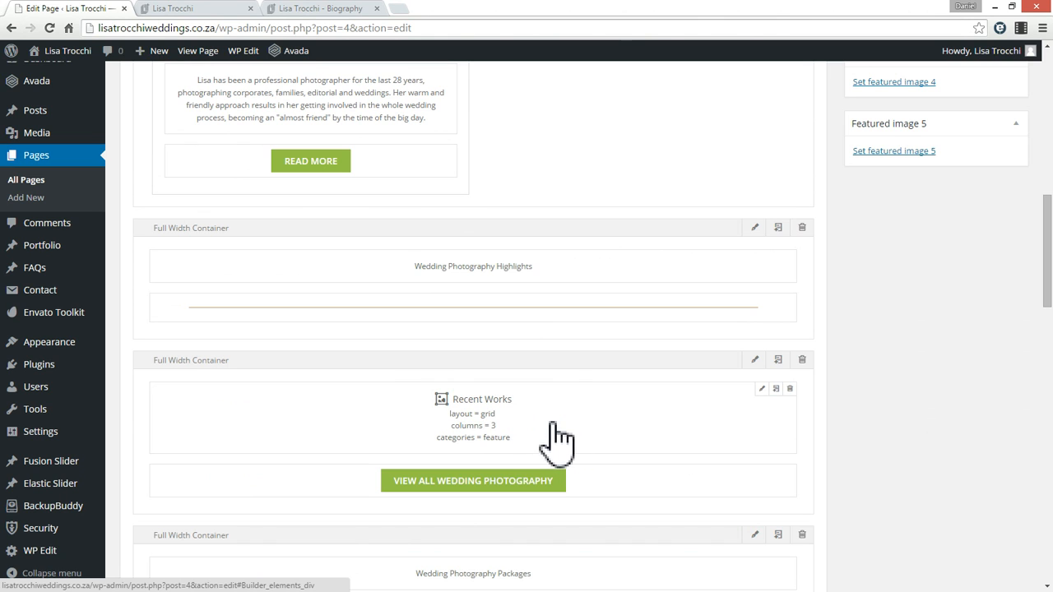
Review the Recent Works element's layout, picture size, column, category and post number settings, and close them without saving
left_click(760, 390)
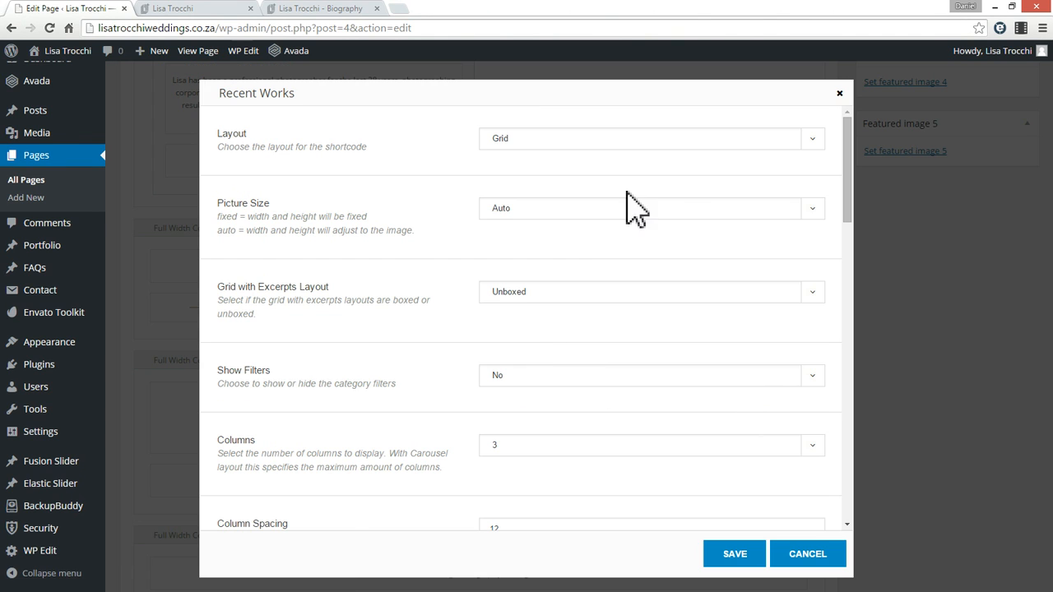
left_click(578, 216)
left_click(499, 207)
scroll(497, 484, "down", 1)
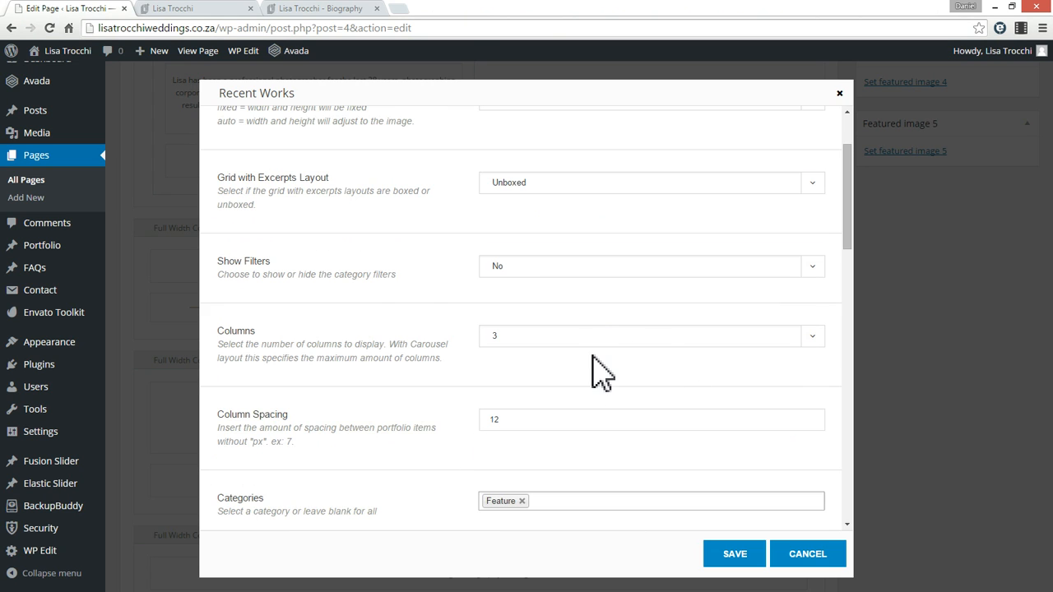
scroll(601, 372, "down", 2)
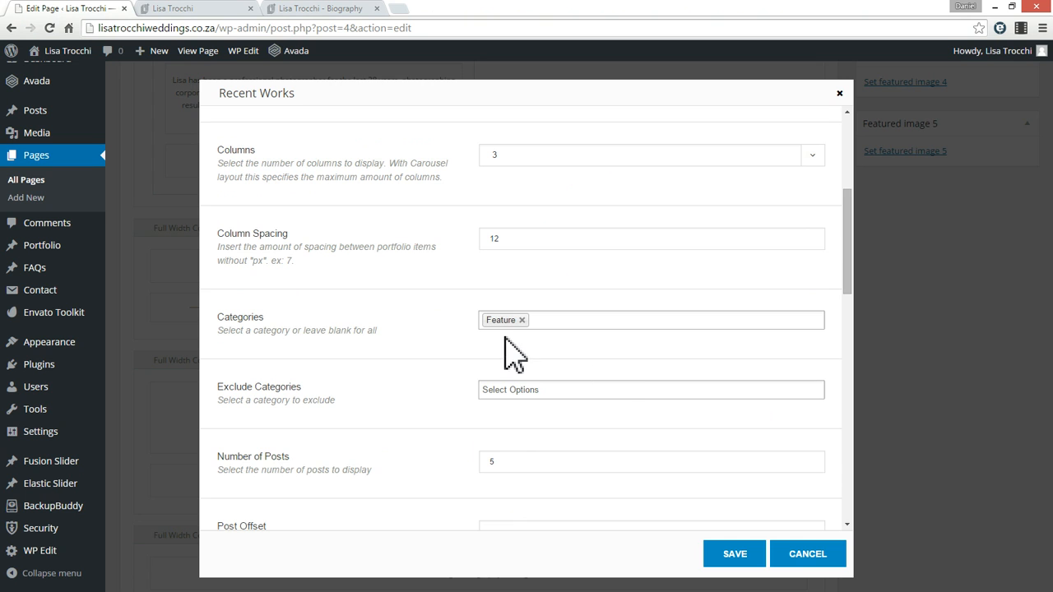
scroll(506, 426, "down", 2)
left_click(807, 554)
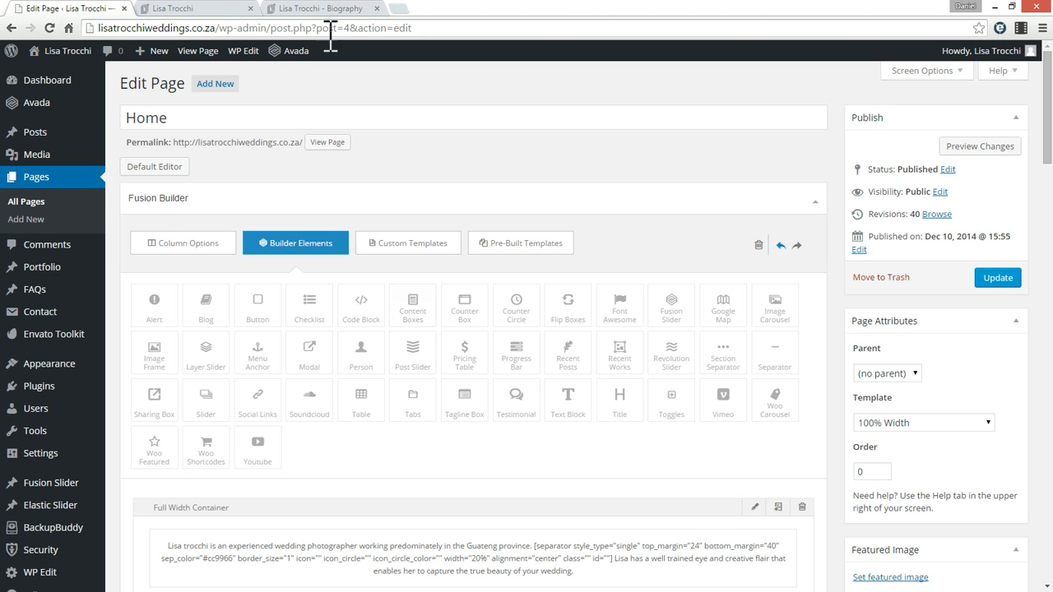
View the Wedding Photography Packages section on the live home page and return to the Home page's editor
left_click(229, 11)
scroll(427, 362, "down", 7)
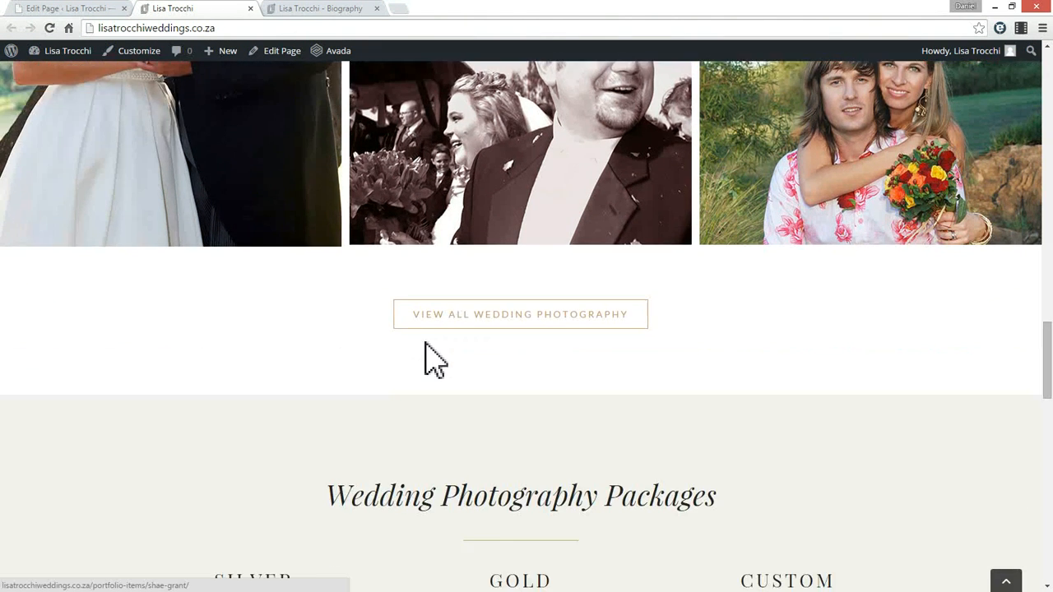
triple_click(554, 411)
triple_click(536, 434)
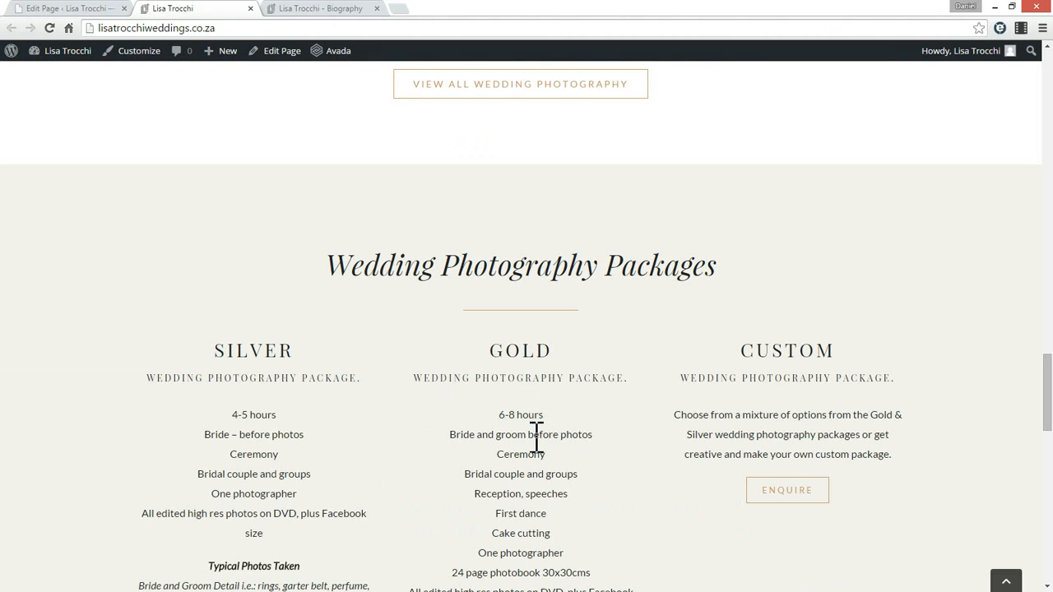
left_click(78, 10)
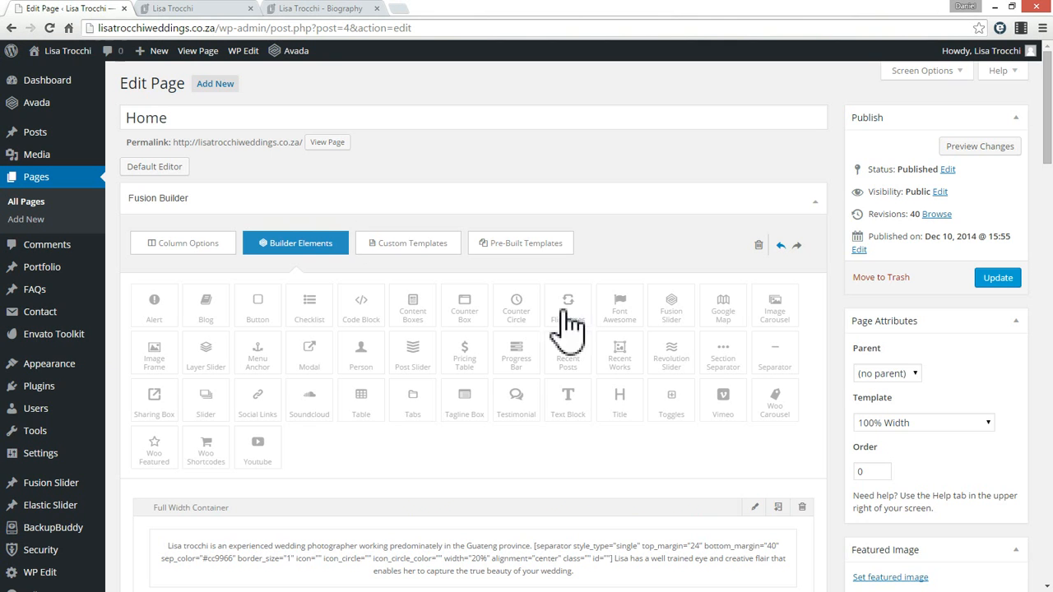
Open the Silver package text block in the Wedding Photography Packages container and examine its content
scroll(607, 348, "down", 6)
scroll(607, 348, "down", 6)
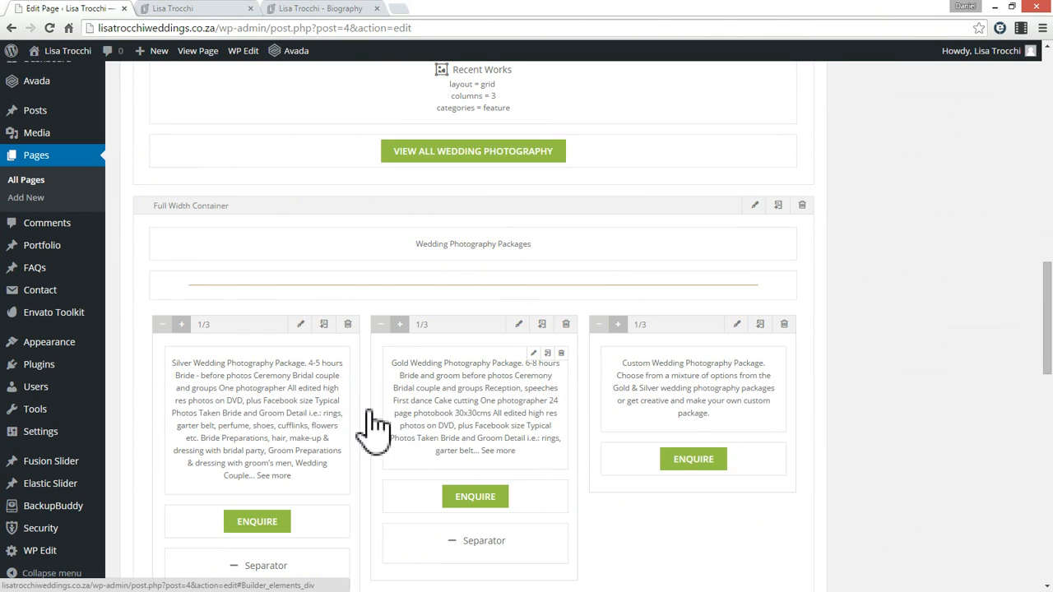
scroll(341, 371, "down", 2)
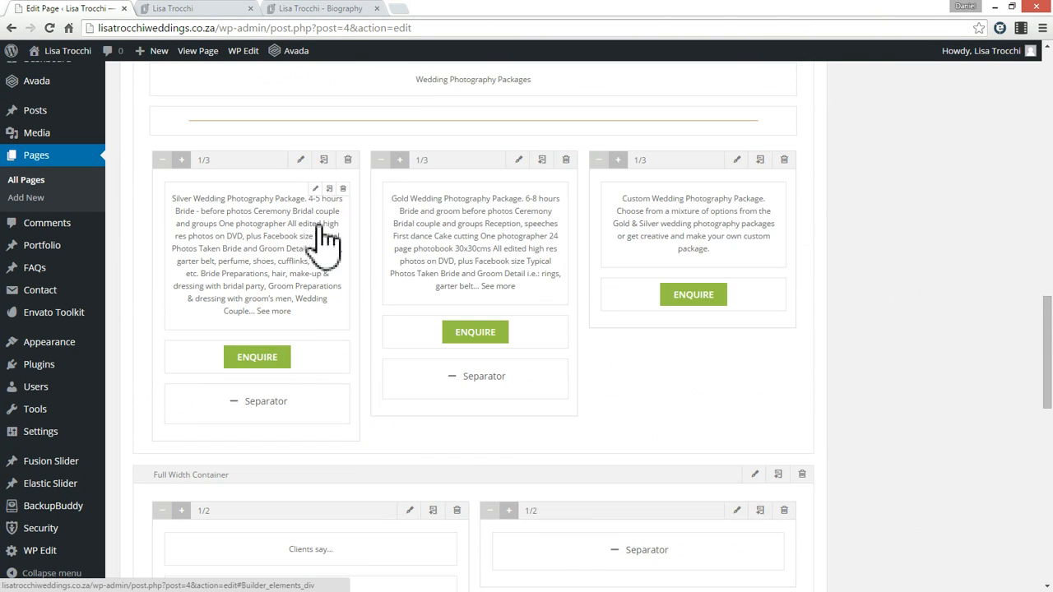
left_click(317, 189)
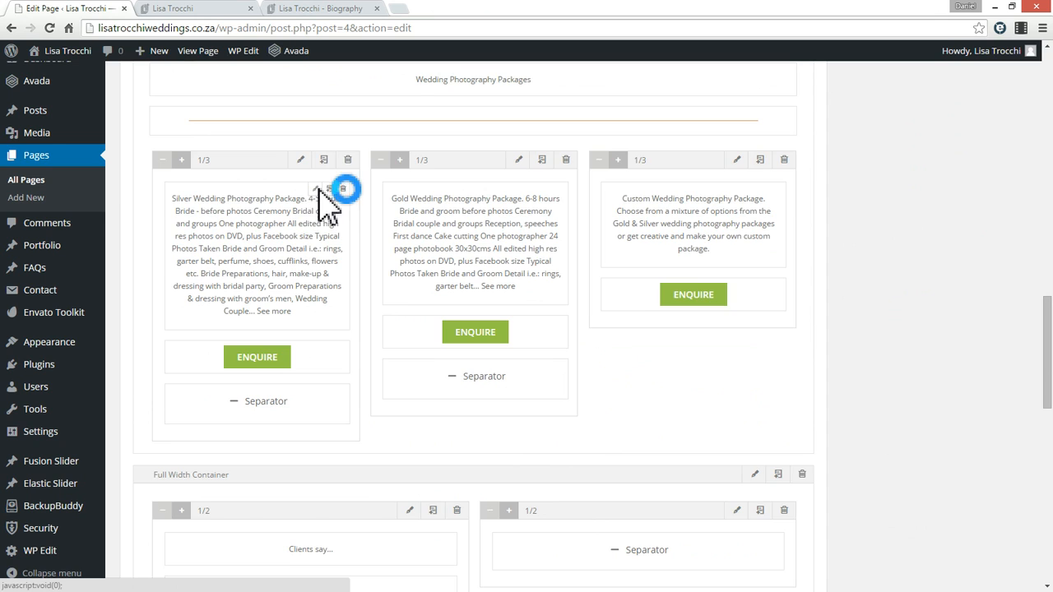
left_click_drag(815, 328, 831, 527)
left_click_drag(537, 346, 555, 360)
left_click(520, 368)
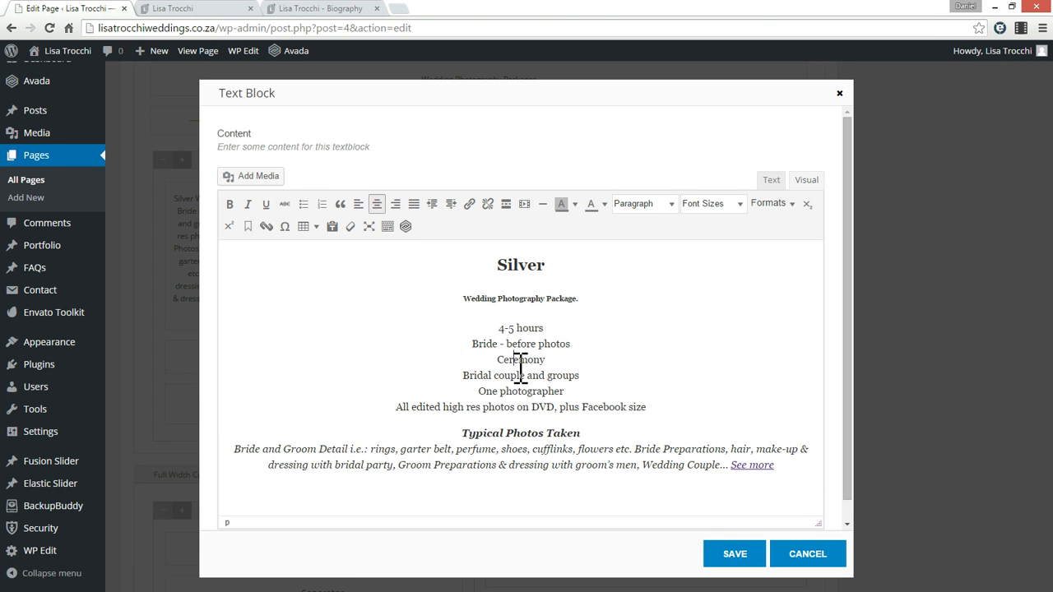
double_click(522, 450)
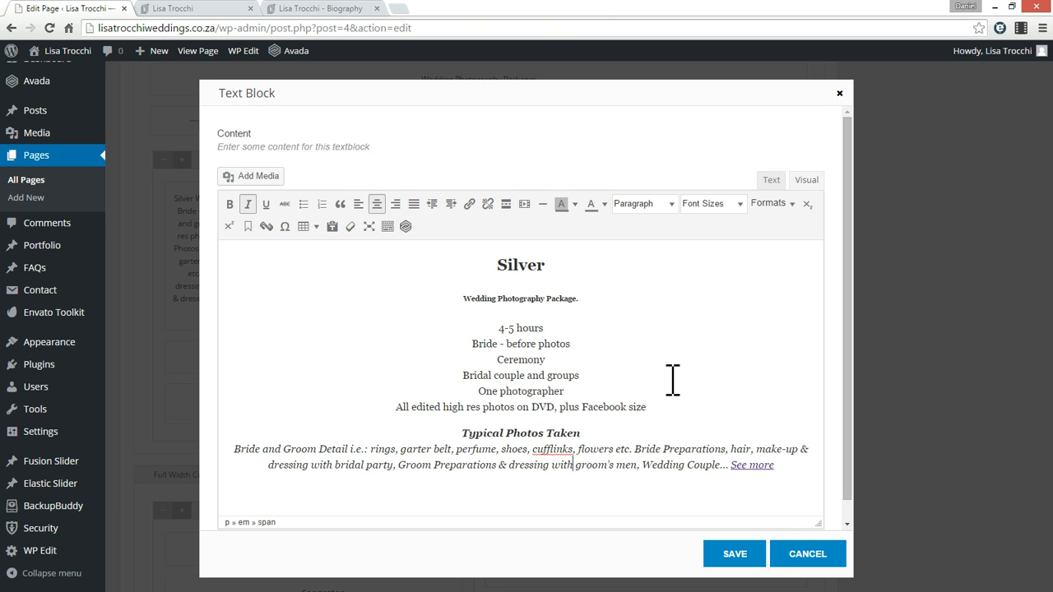
Compare the Silver package's "Wedding Photography Package." subheading in the text block with the live home page
left_click_drag(507, 297, 586, 308)
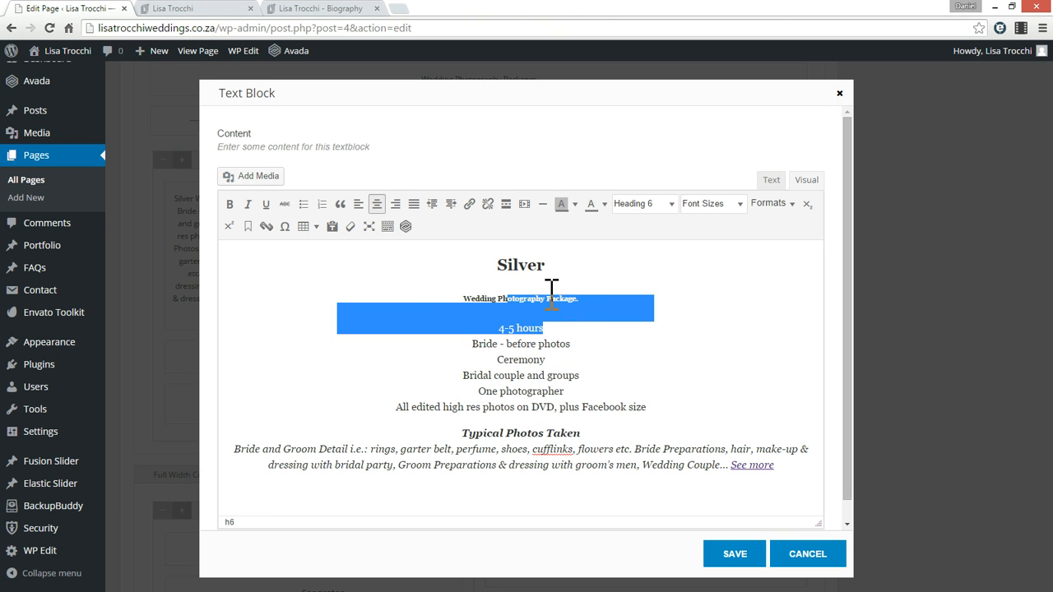
left_click(548, 297)
left_click(212, 8)
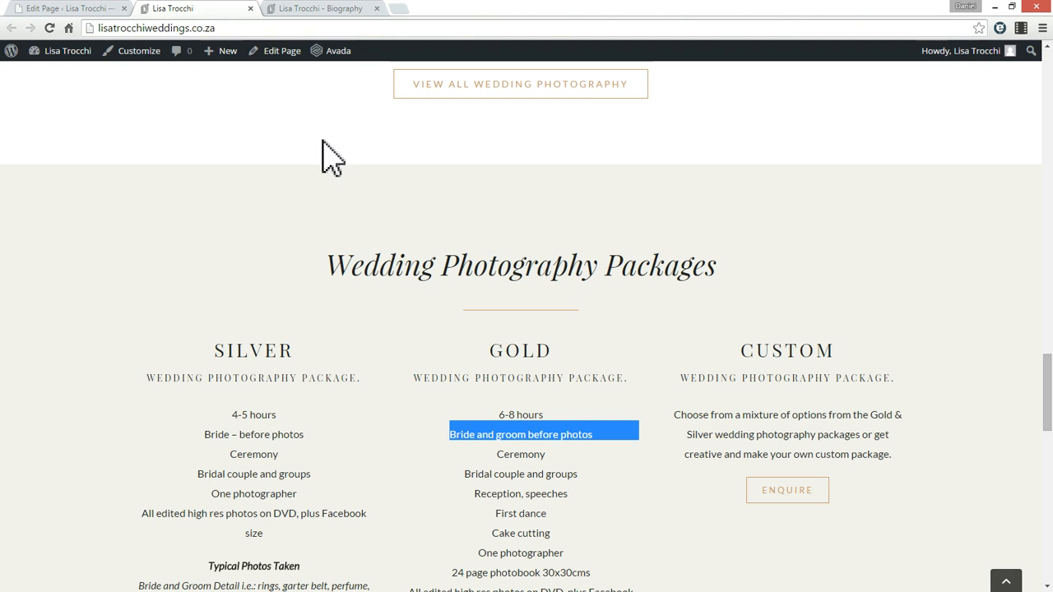
triple_click(233, 378)
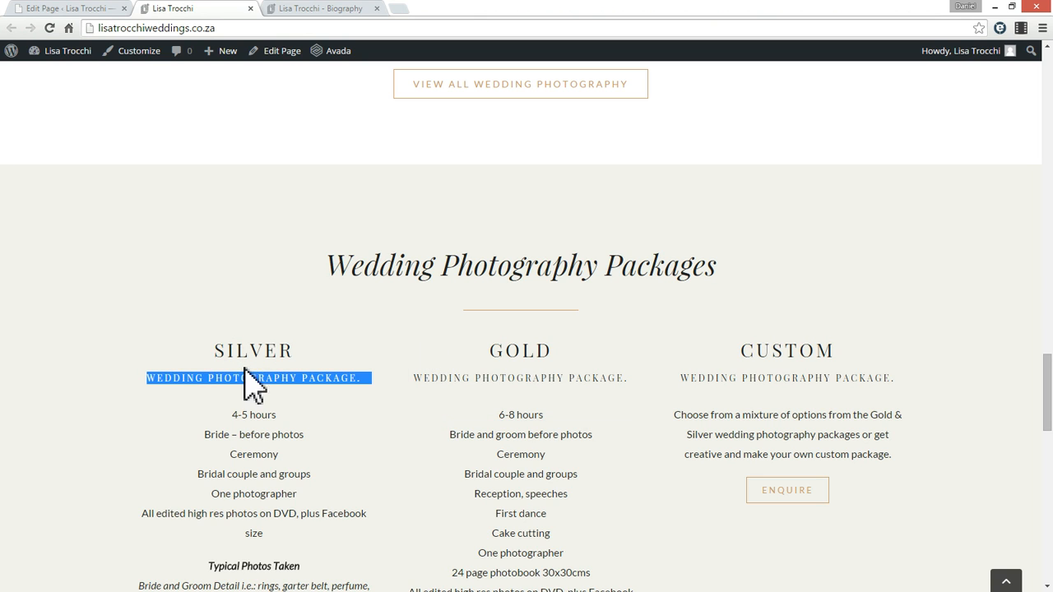
left_click(37, 8)
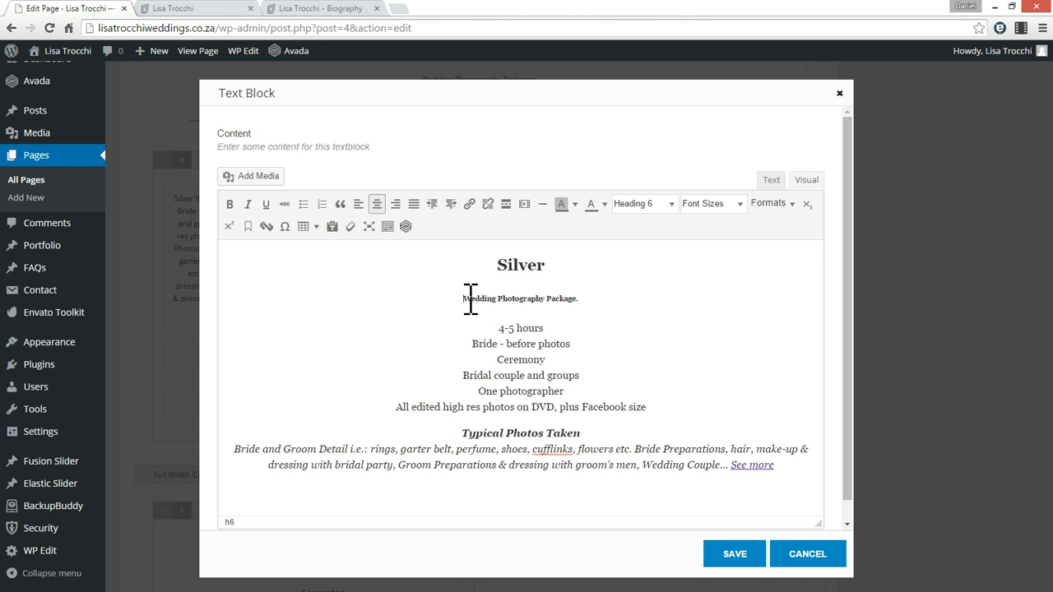
Check the paragraph formats applied to the Silver text block's subheading, title and package details without changing them
left_click(673, 205)
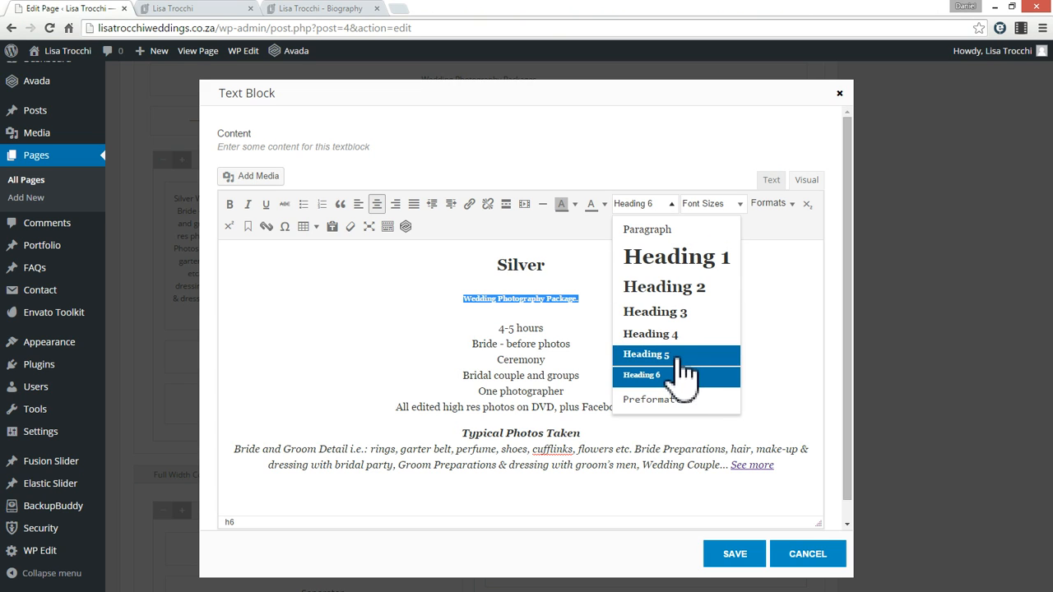
left_click(510, 375)
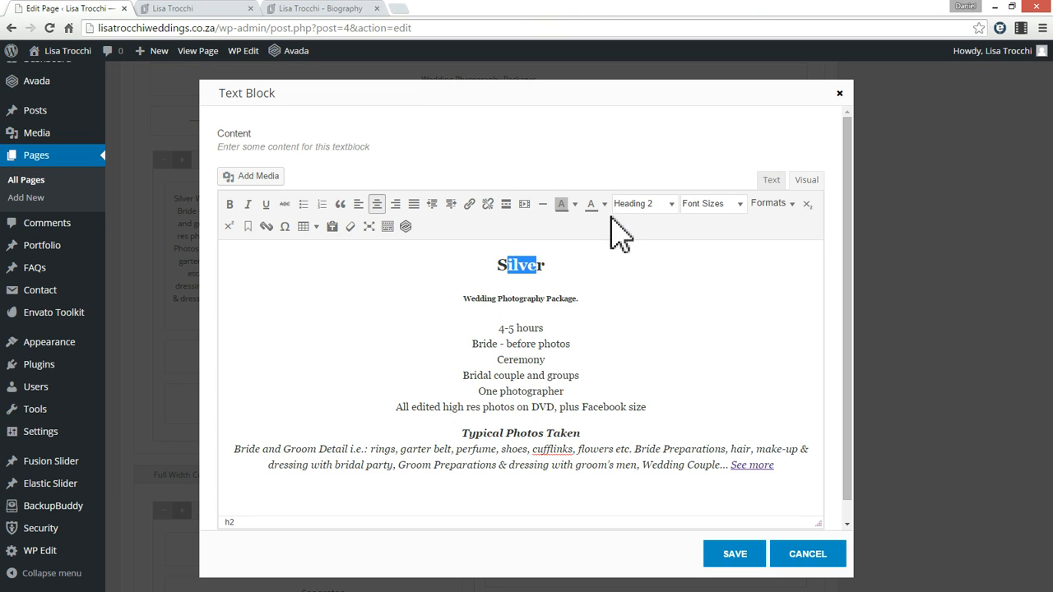
left_click(551, 385)
left_click_drag(512, 344, 550, 377)
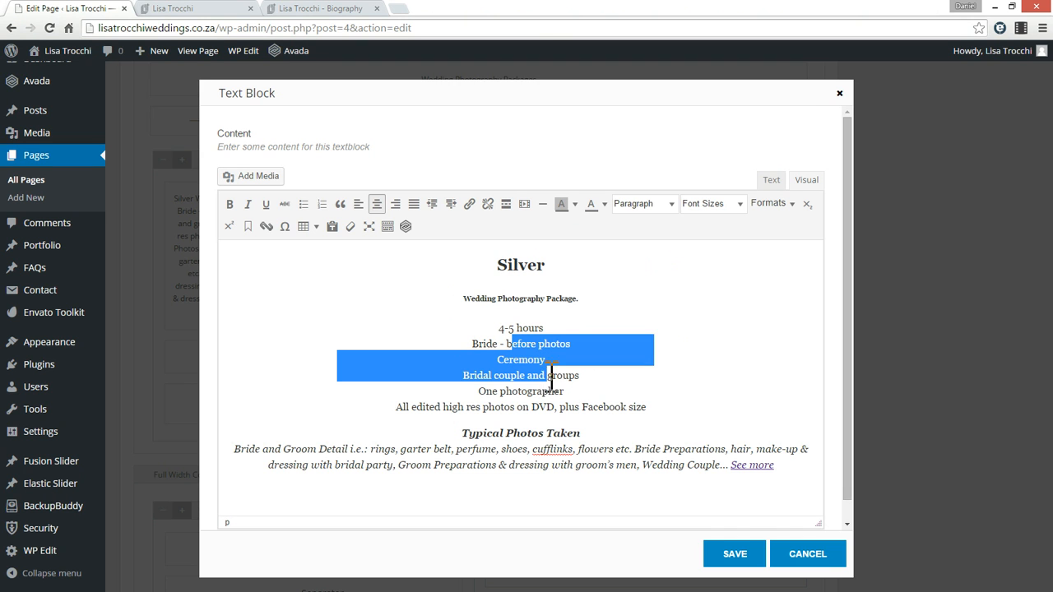
left_click(633, 206)
key("Escape")
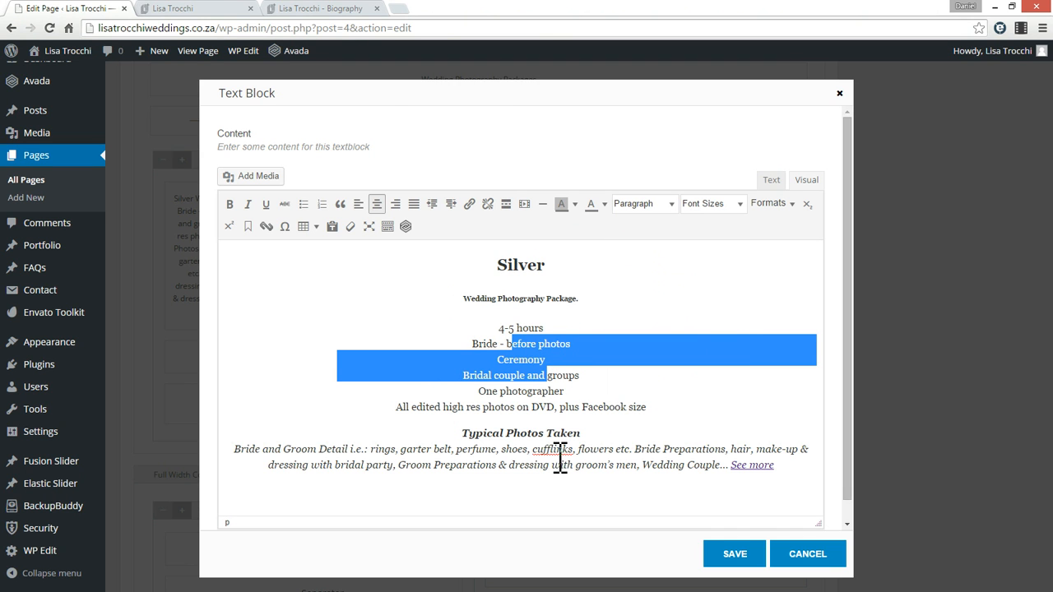
View the second testimonial under Clients Say on the live home page and close the Silver text block without saving
left_click(245, 12)
scroll(586, 410, "down", 8)
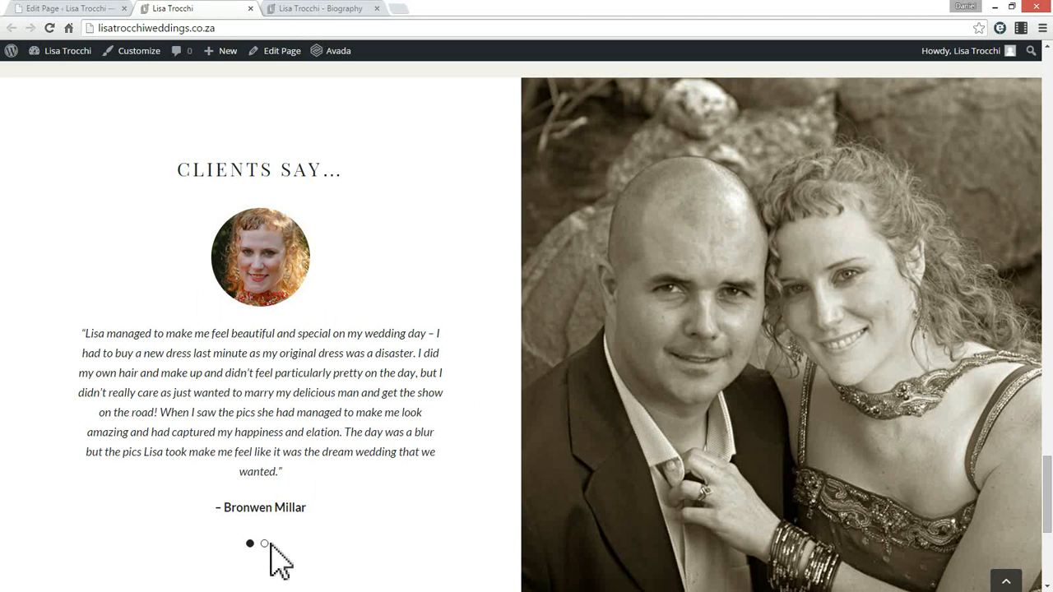
left_click(264, 544)
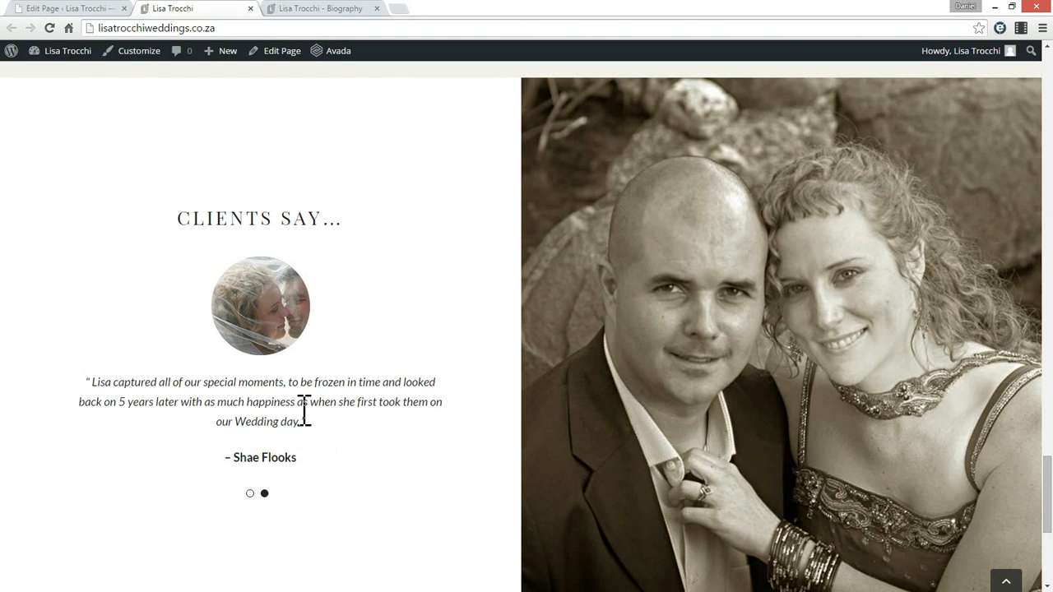
left_click(86, 6)
left_click(623, 388)
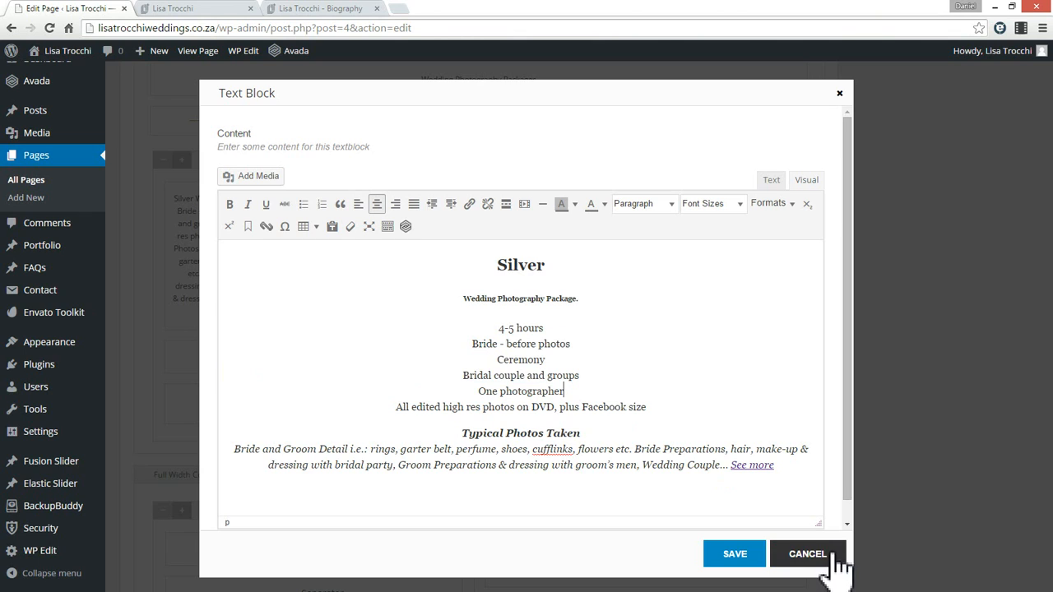
left_click(807, 554)
Review the settings and items of the Testimonial element in the Clients say column and close them without saving
scroll(432, 321, "down", 3)
scroll(421, 380, "down", 12)
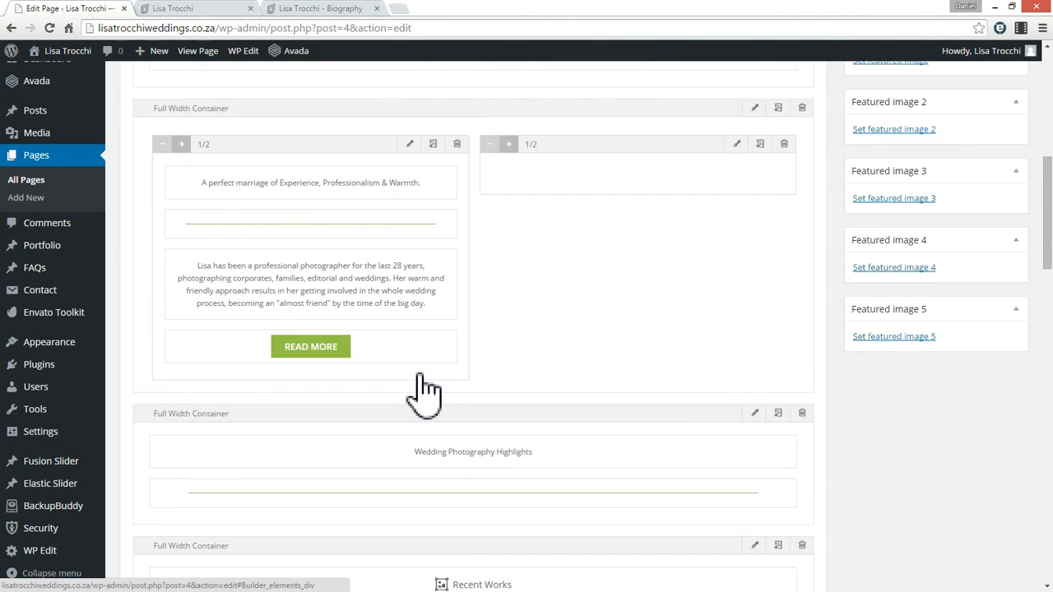
scroll(424, 386, "down", 1)
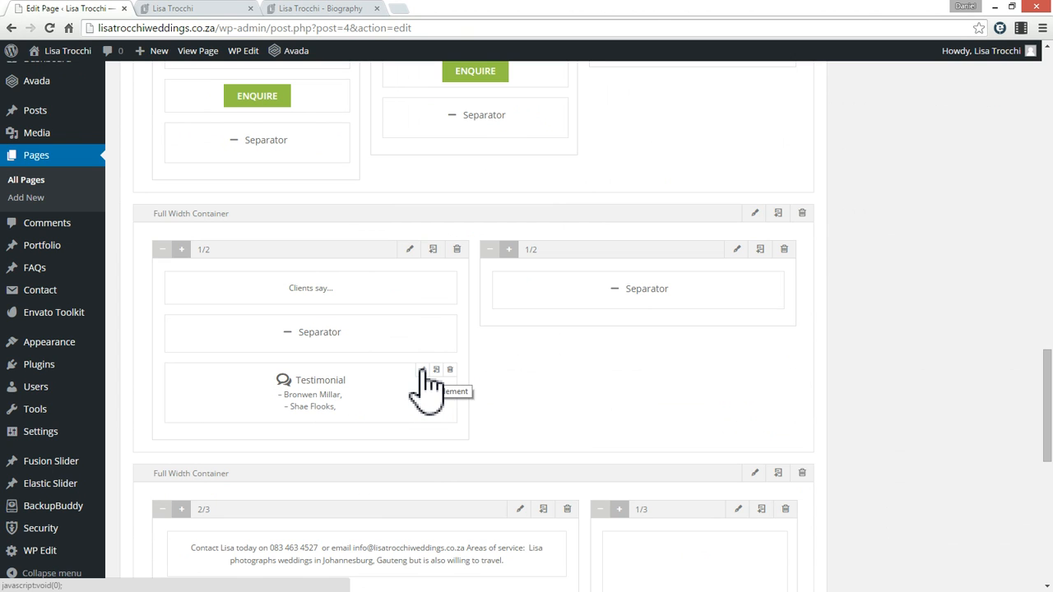
left_click(422, 371)
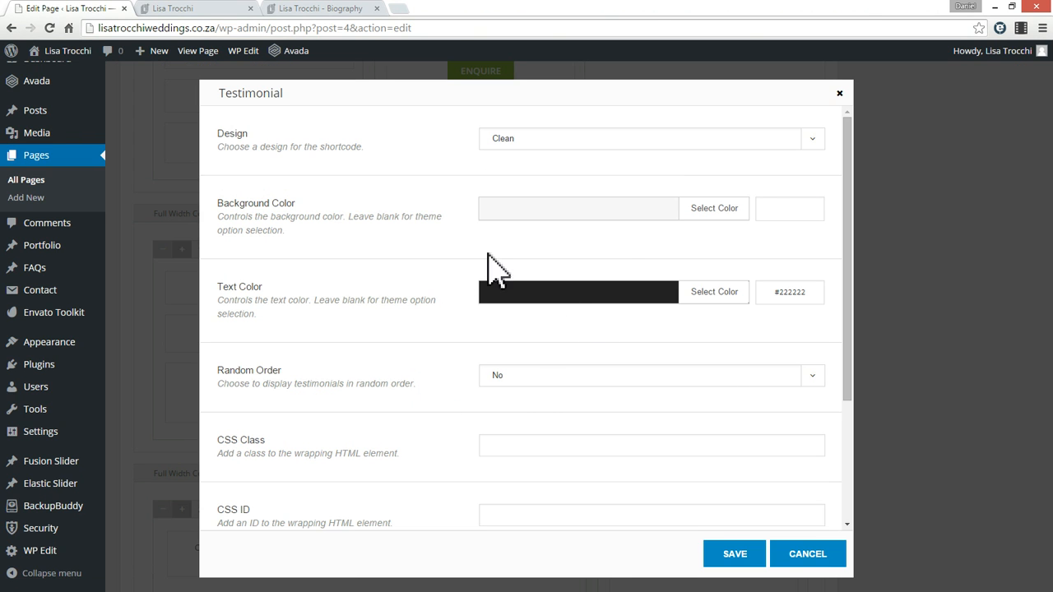
left_click_drag(852, 160, 819, 395)
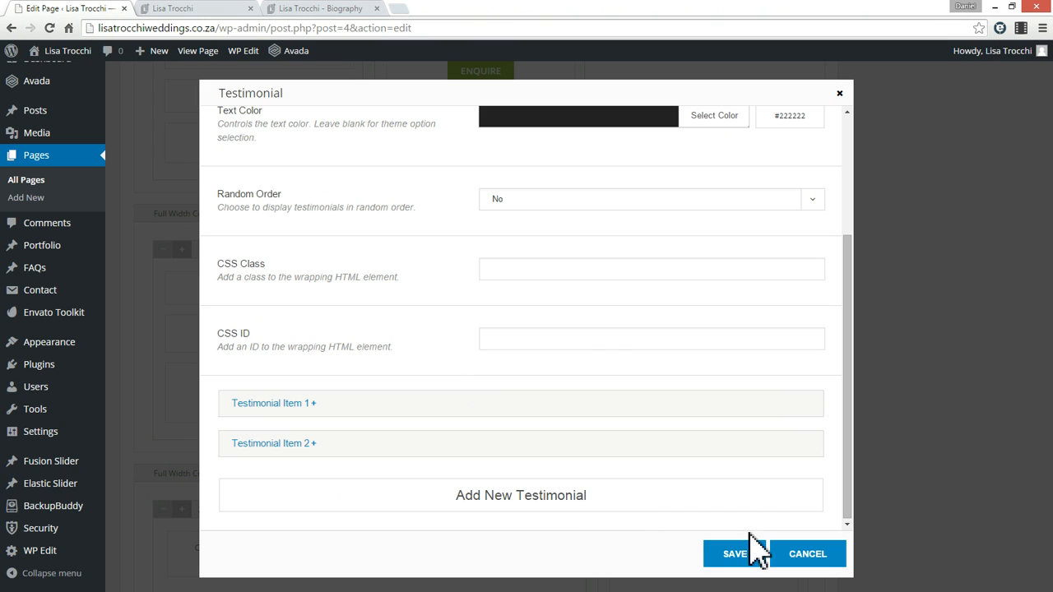
scroll(636, 465, "up", 2)
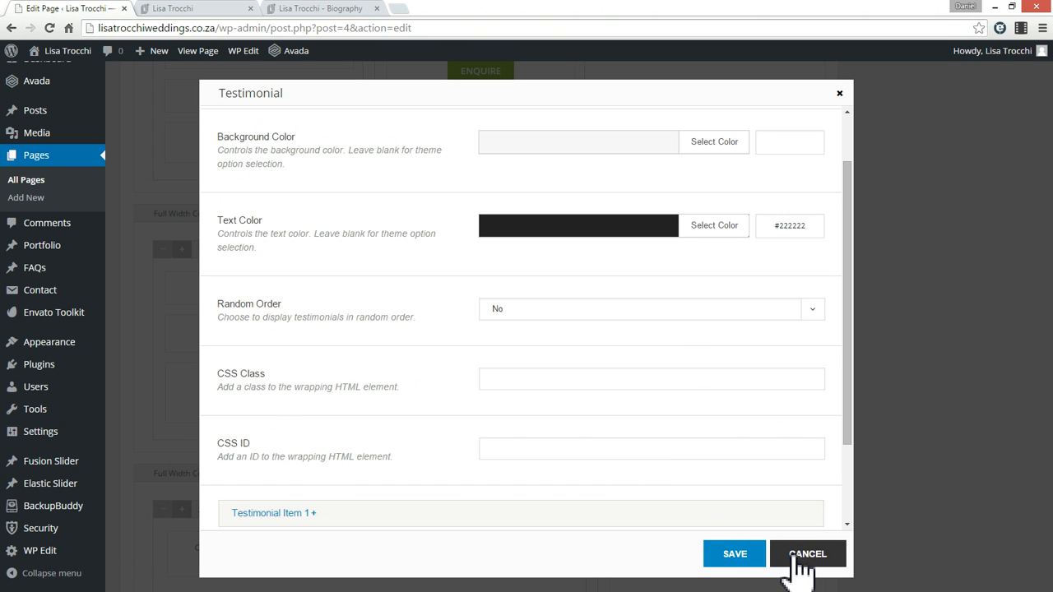
left_click(797, 554)
Close the Home page's editor and the live home page, leaving the Biography page open
left_click(206, 8)
left_click(99, 8)
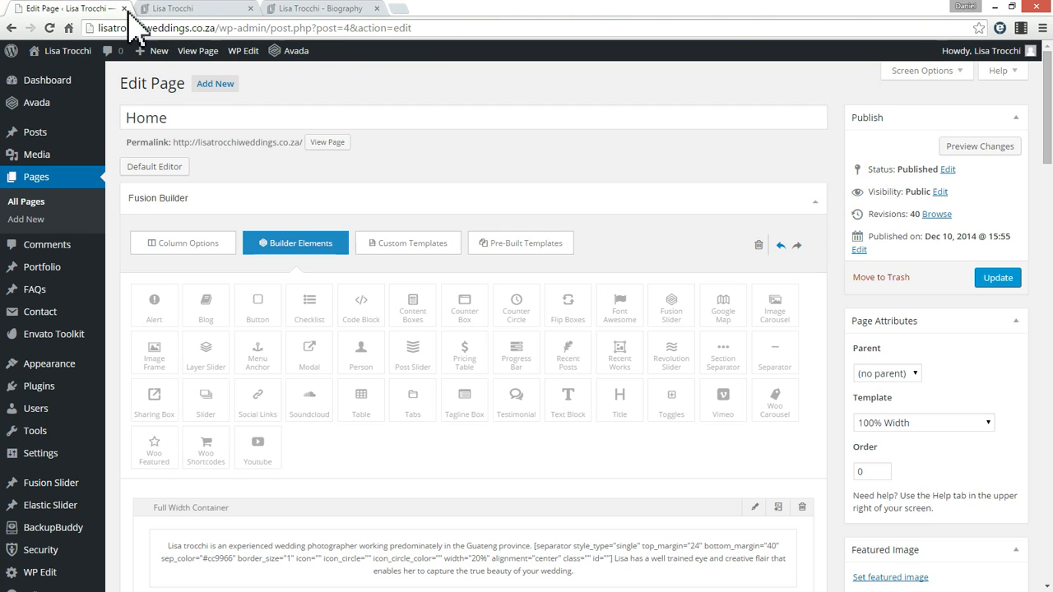
left_click(123, 8)
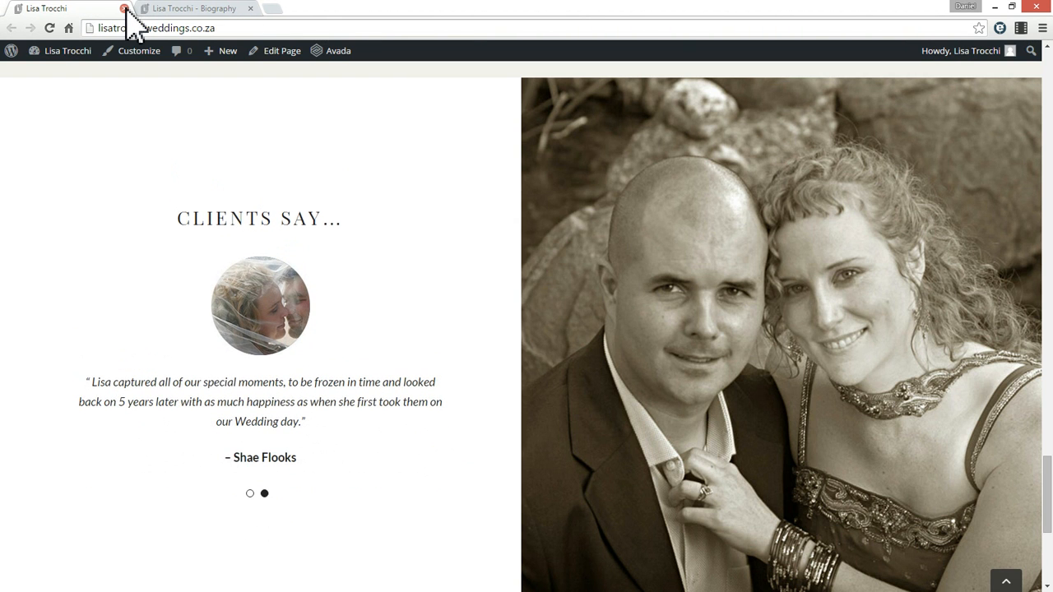
left_click(124, 8)
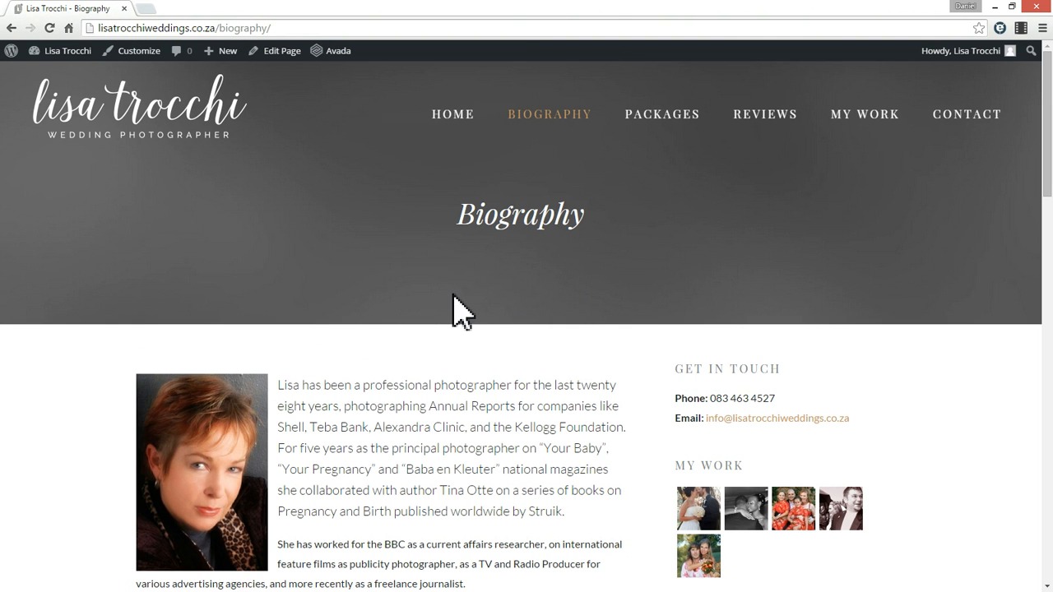
Look through the live Biography page's articles and work experience sections
scroll(526, 312, "down", 2)
scroll(494, 379, "down", 6)
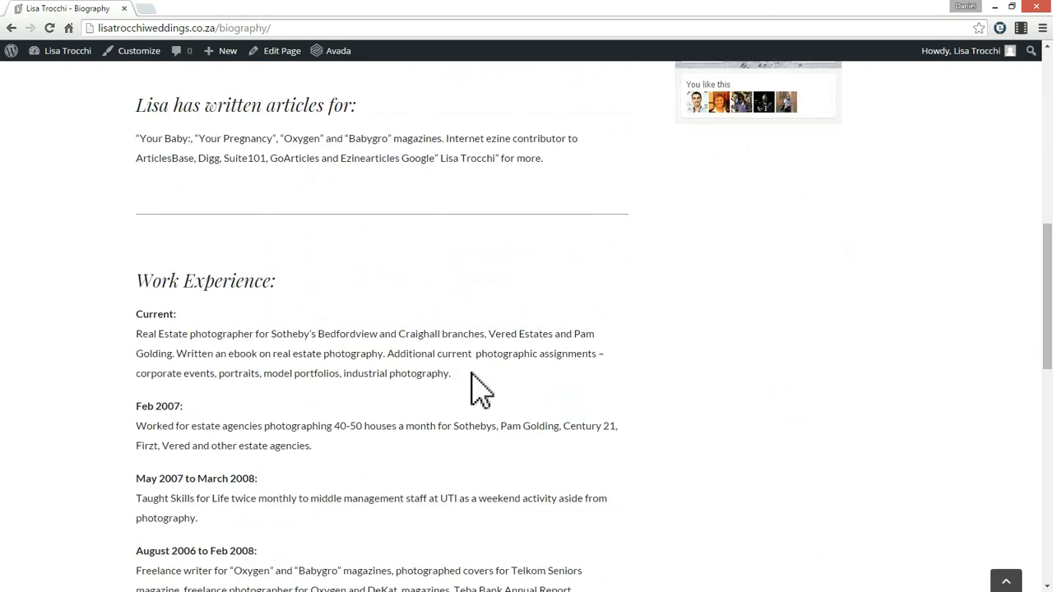
scroll(482, 382, "down", 8)
scroll(482, 379, "up", 11)
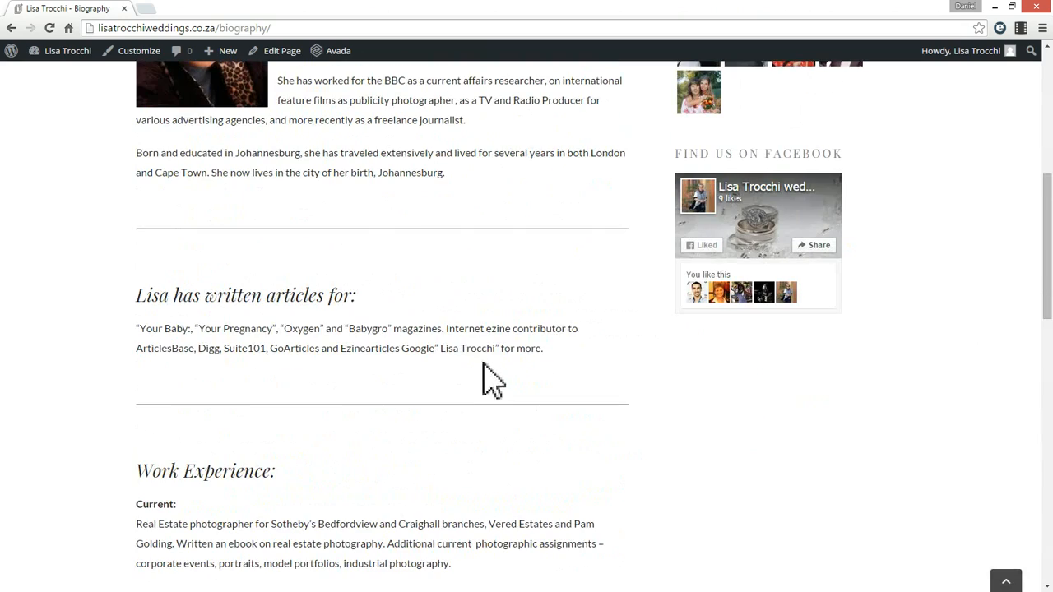
Open the Biography page for editing and examine its text in the default visual editor
left_click(283, 53)
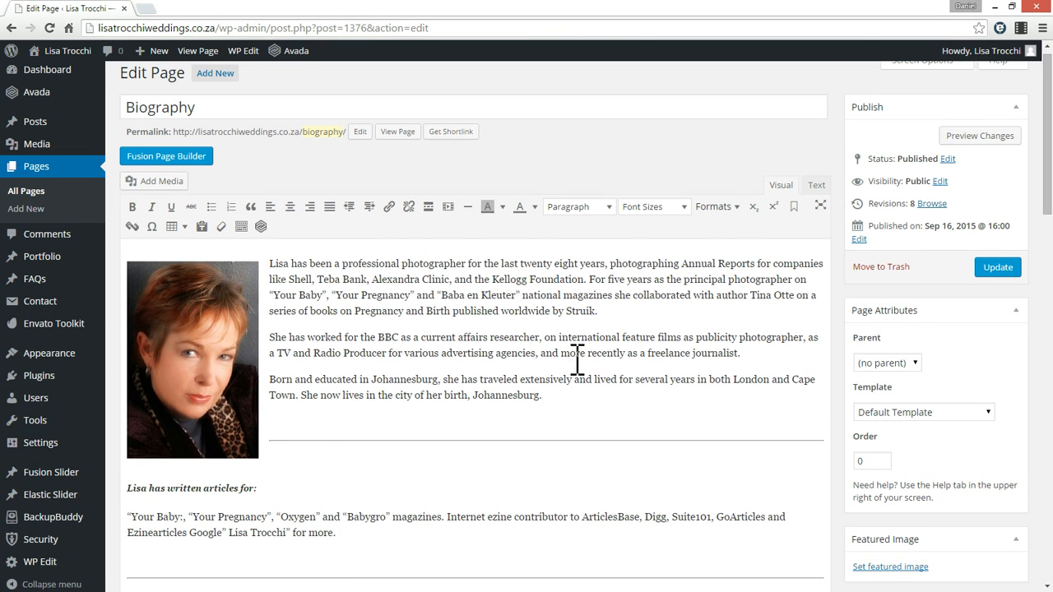
scroll(578, 360, "down", 1)
left_click_drag(570, 347, 353, 259)
left_click(341, 257)
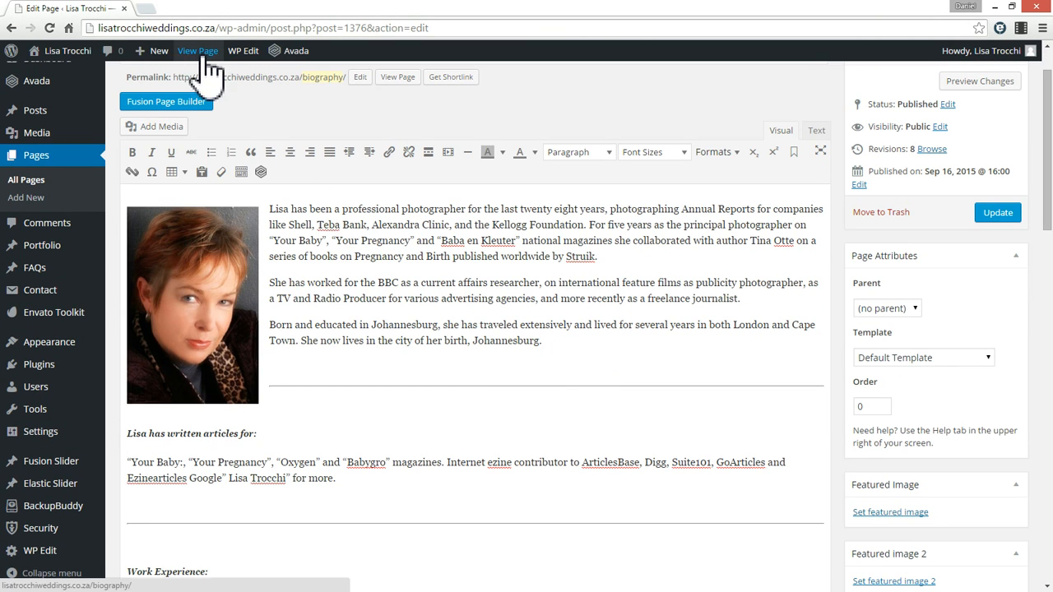
Compare the live Biography page's sidebar and content with its editor, ending at the top of the editor
left_click(178, 9)
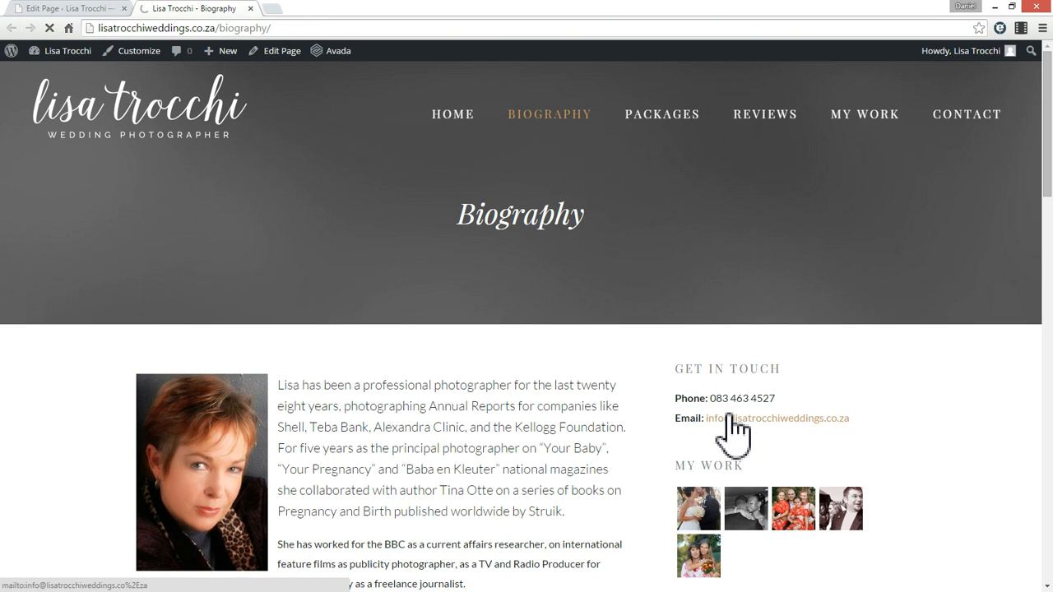
left_click_drag(673, 367, 863, 580)
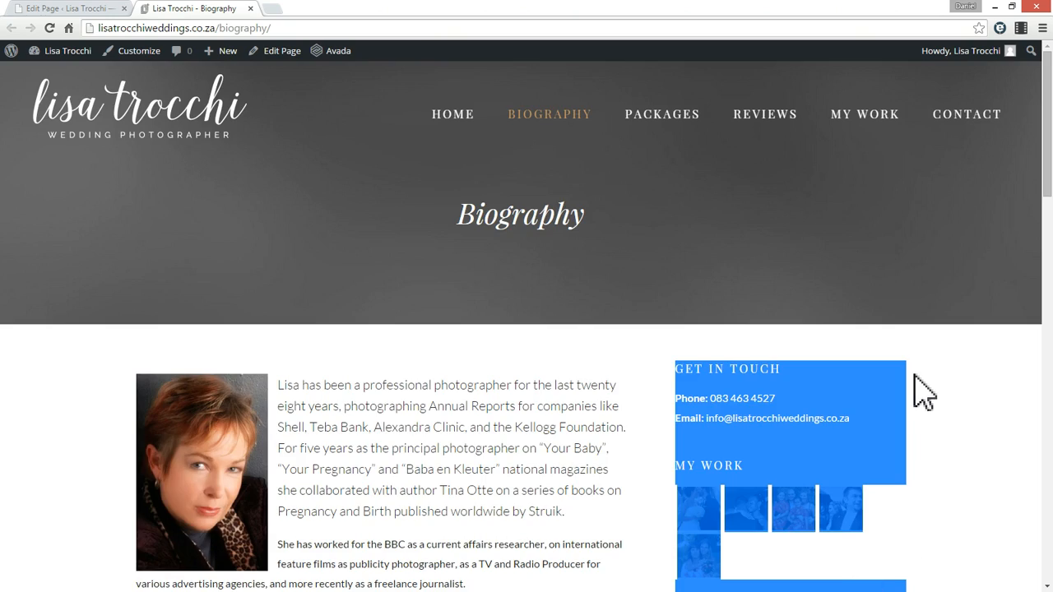
scroll(923, 393, "down", 15)
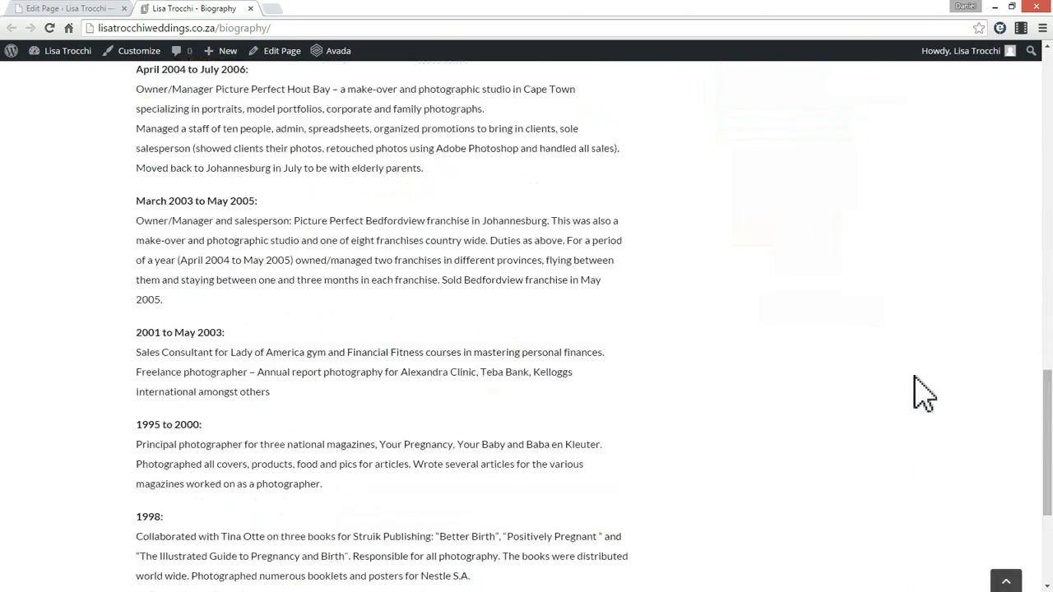
scroll(923, 394, "up", 15)
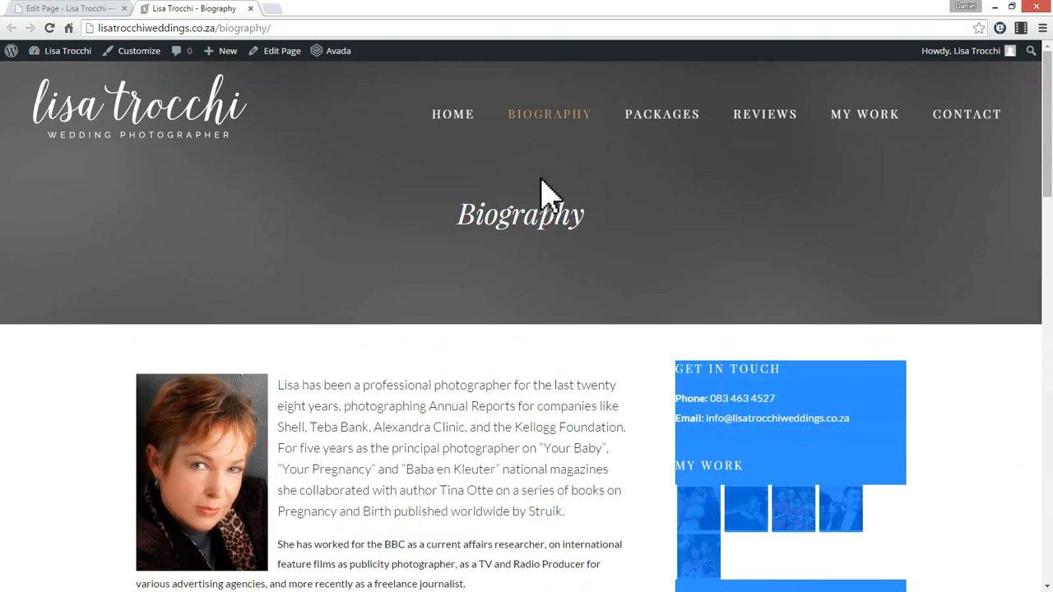
left_click(66, 8)
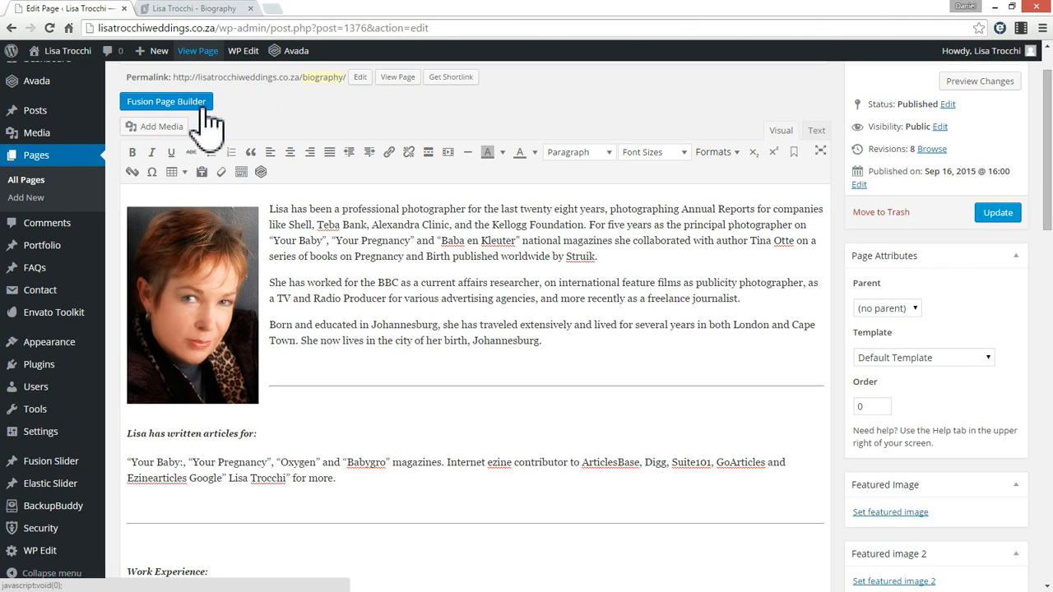
scroll(379, 177, "up", 1)
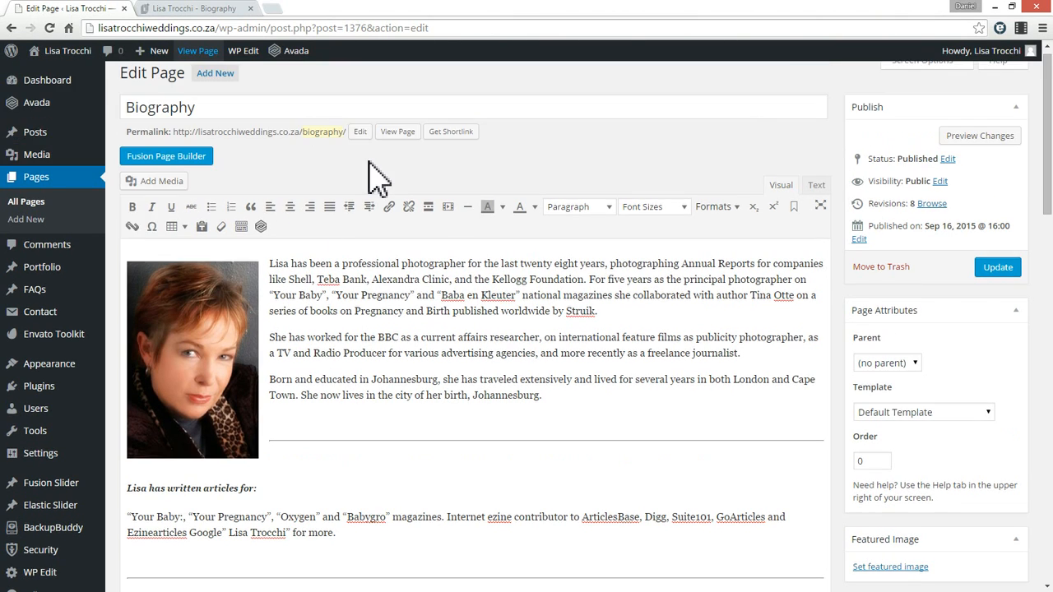
scroll(367, 164, "up", 1)
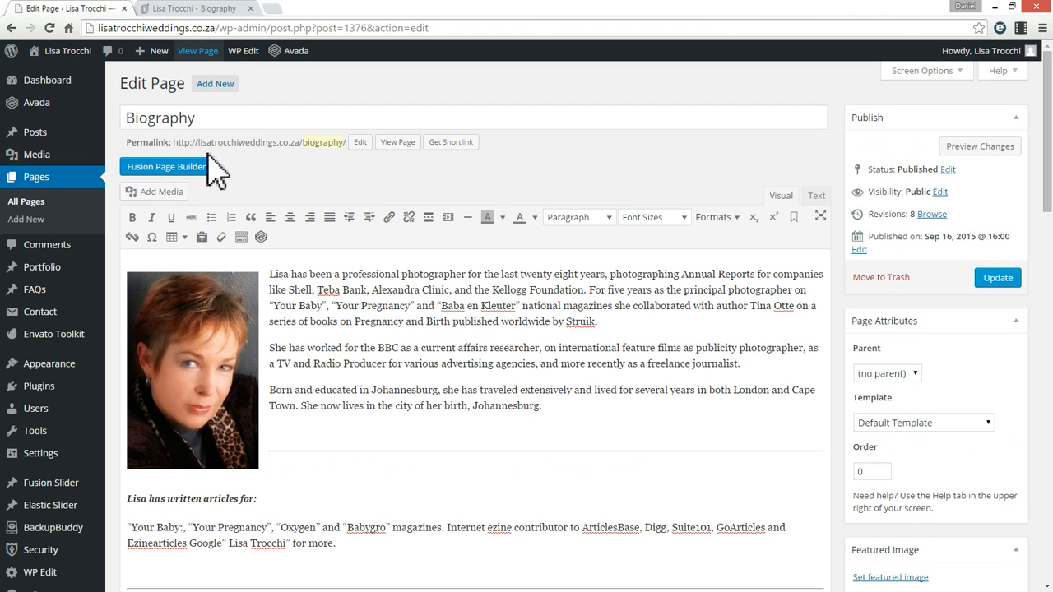
Open Avada's Support page separately, launch the theme's online documentation from it, and close the Support page
mouse_move(294, 53)
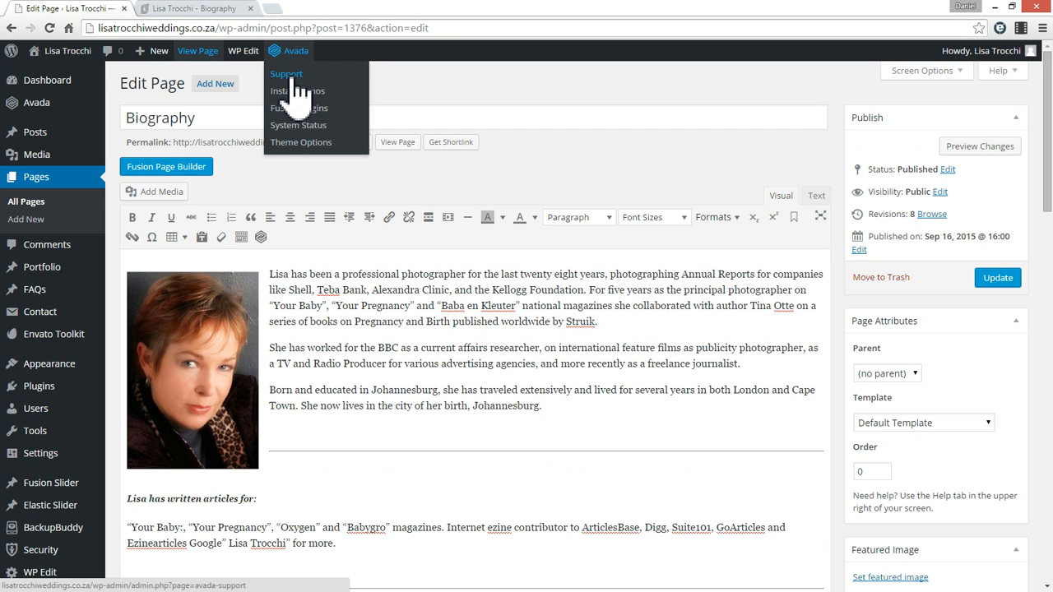
left_click(294, 79, "ctrl")
left_click(306, 10)
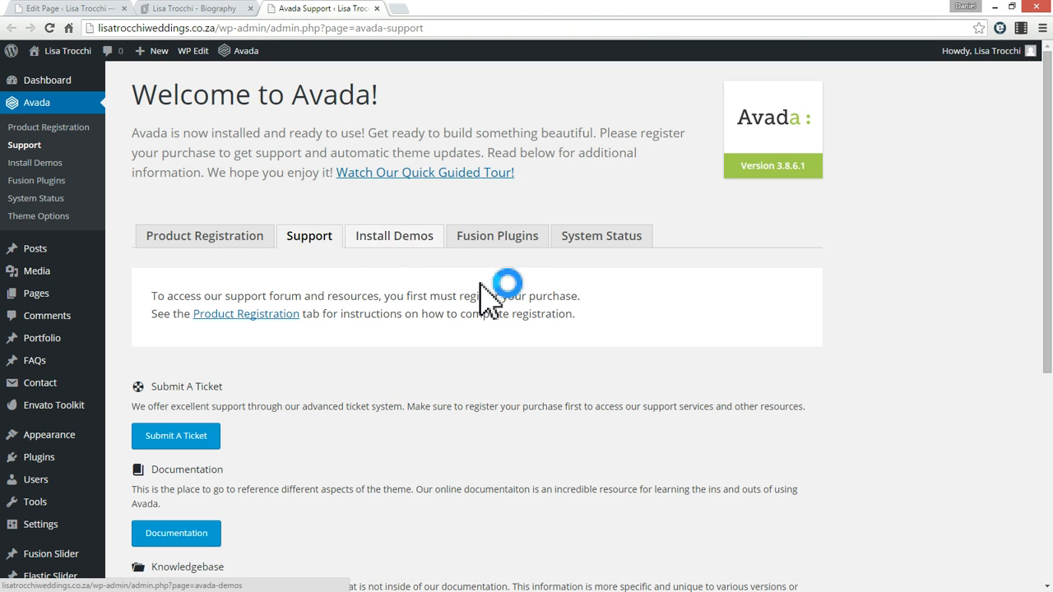
scroll(247, 452, "down", 3)
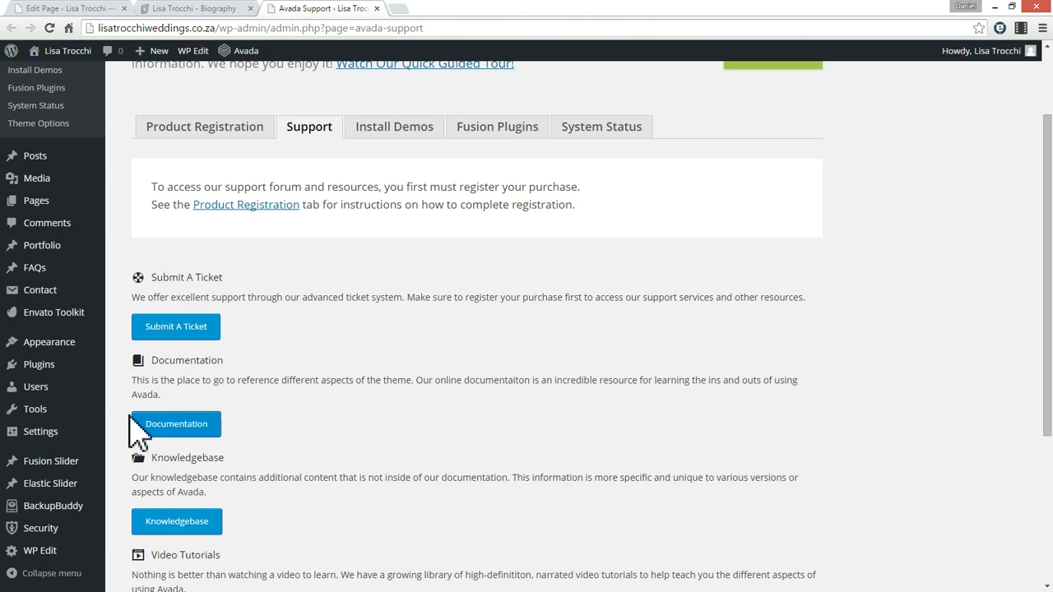
left_click(176, 424)
left_click(319, 10)
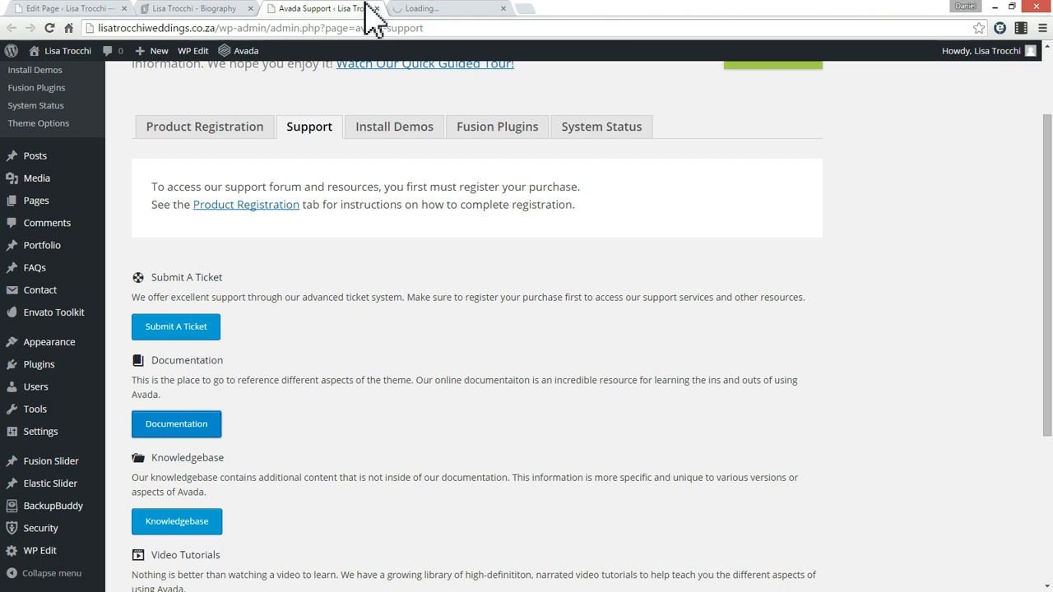
left_click(377, 8)
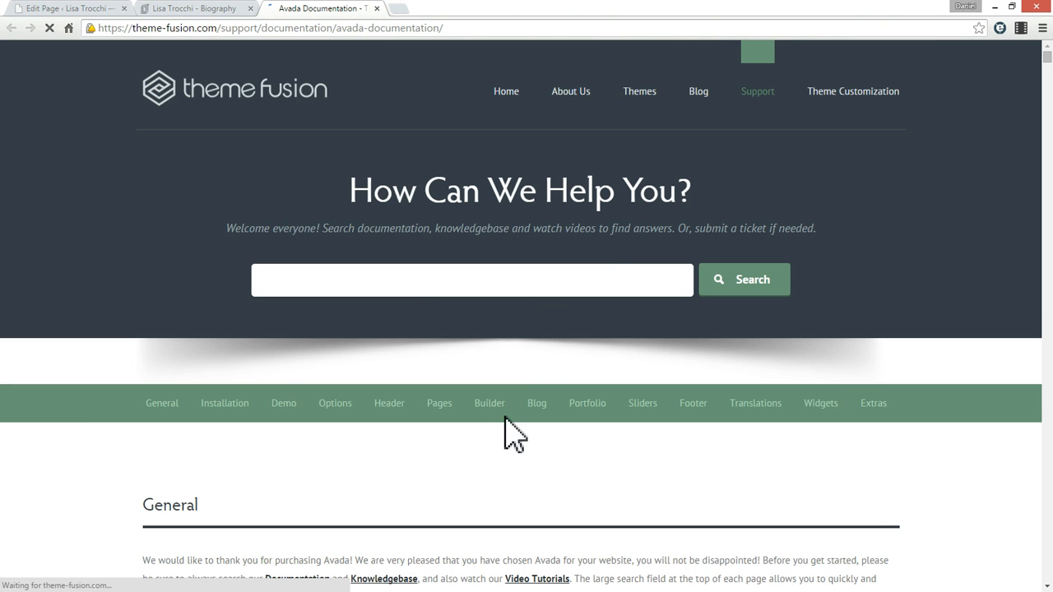
Look up the How To Use Builder topic in the Avada documentation, then close the documentation
mouse_move(490, 415)
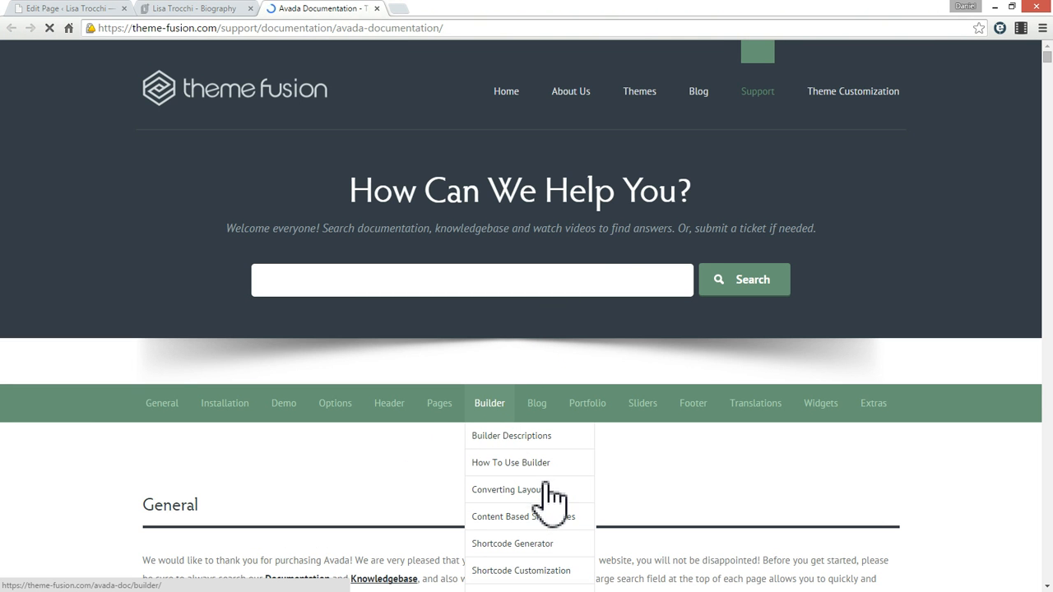
left_click(515, 465)
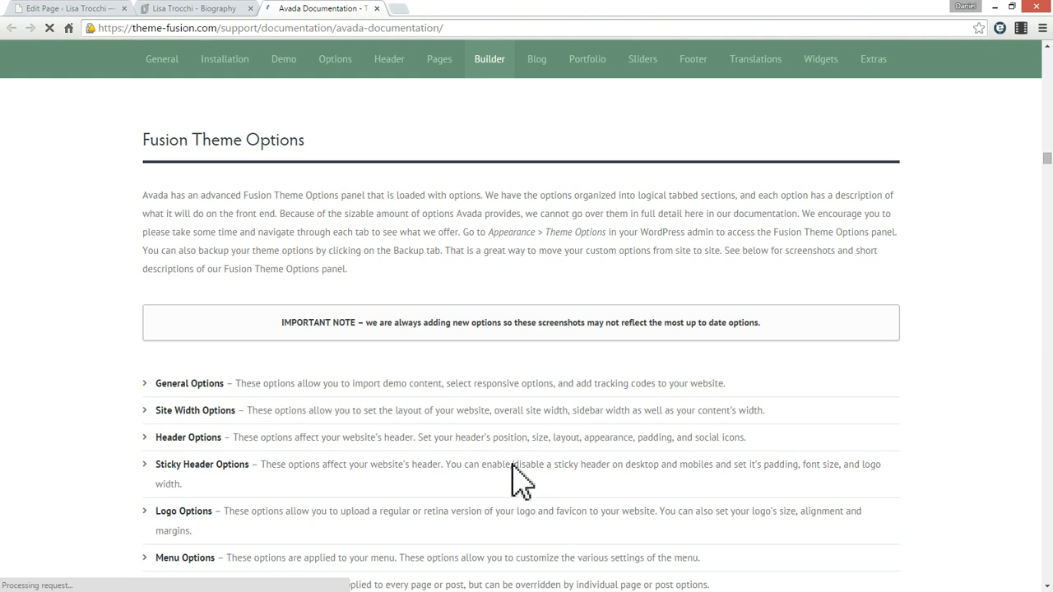
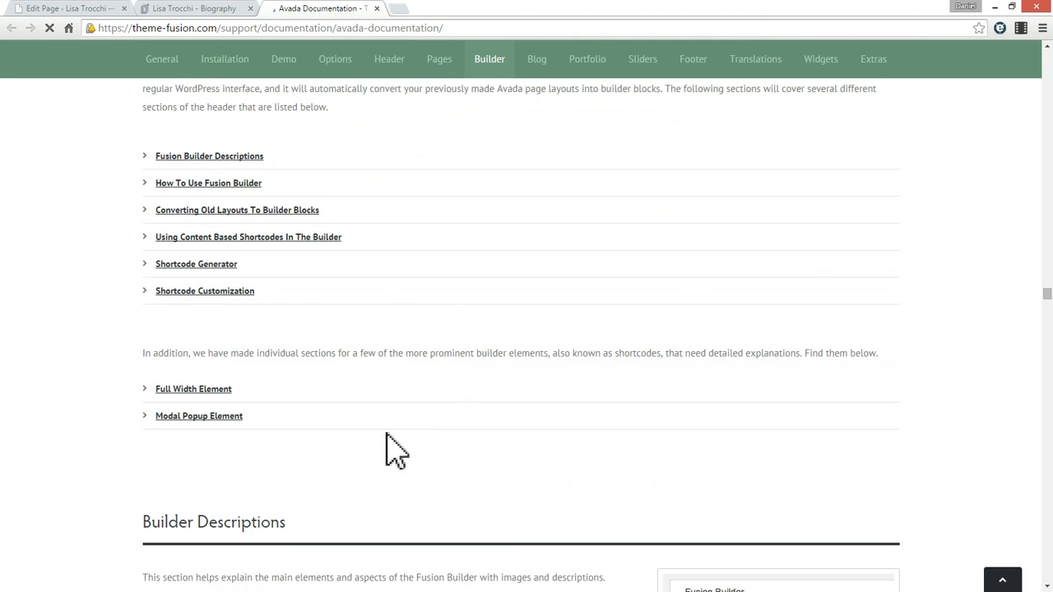
key("ctrl+w")
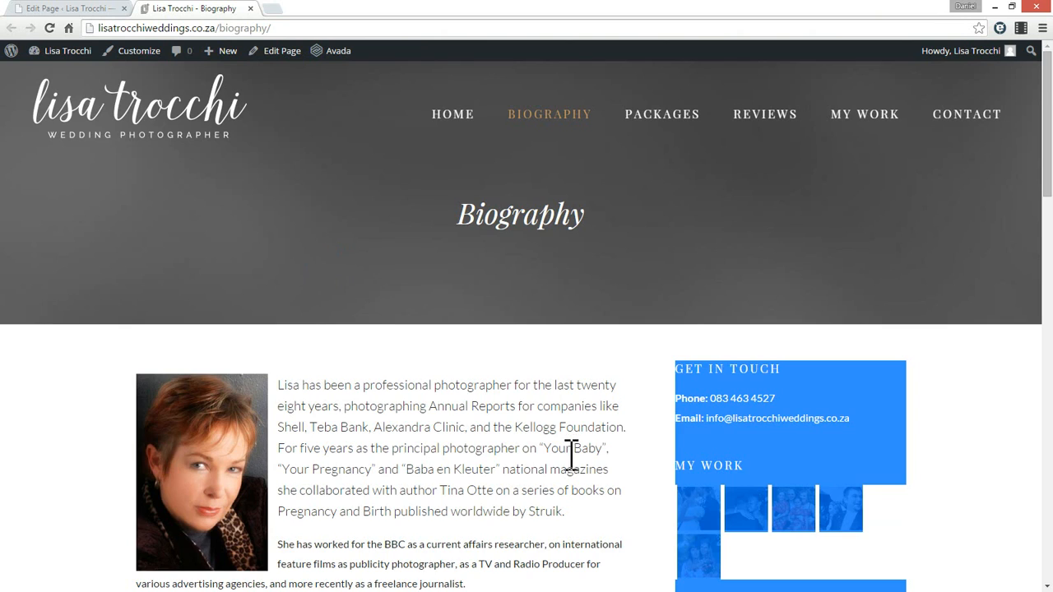
Inspect the Biography portrait's size and link options in its image details, closing them without changes
scroll(535, 404, "down", 2)
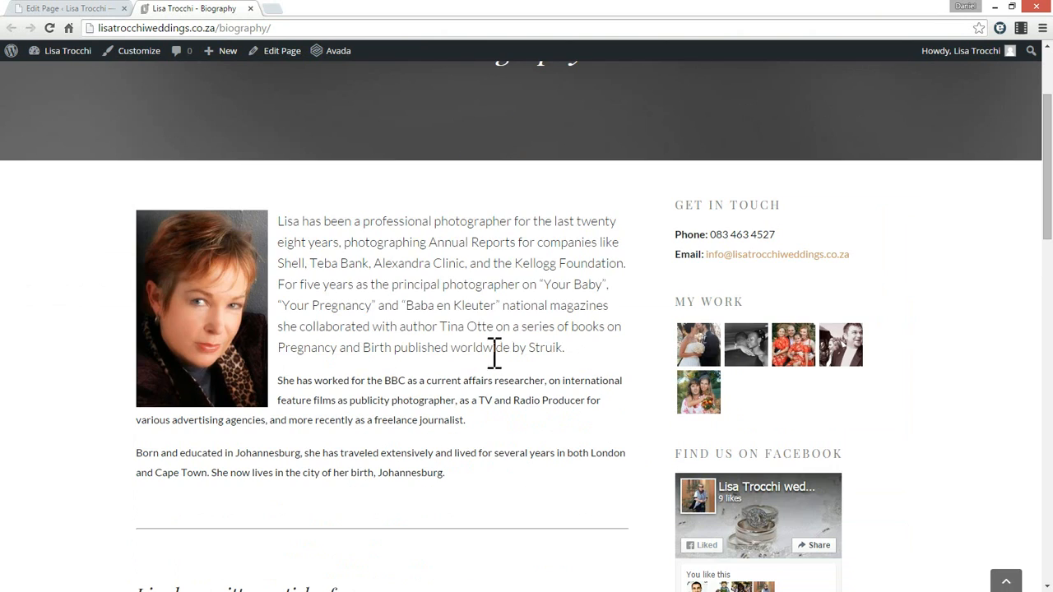
left_click(82, 10)
scroll(543, 387, "down", 1)
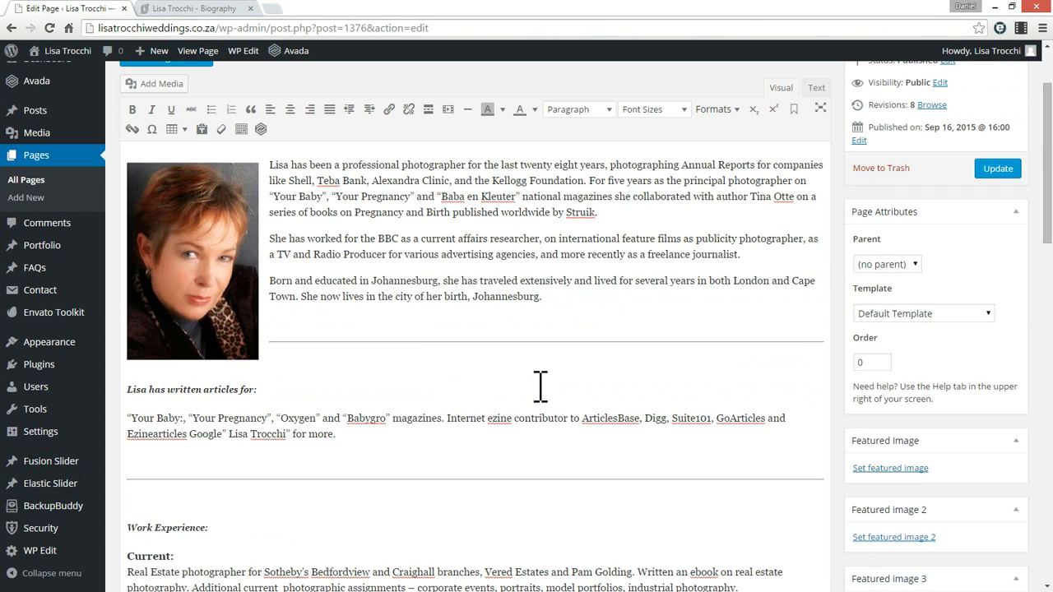
left_click(147, 251)
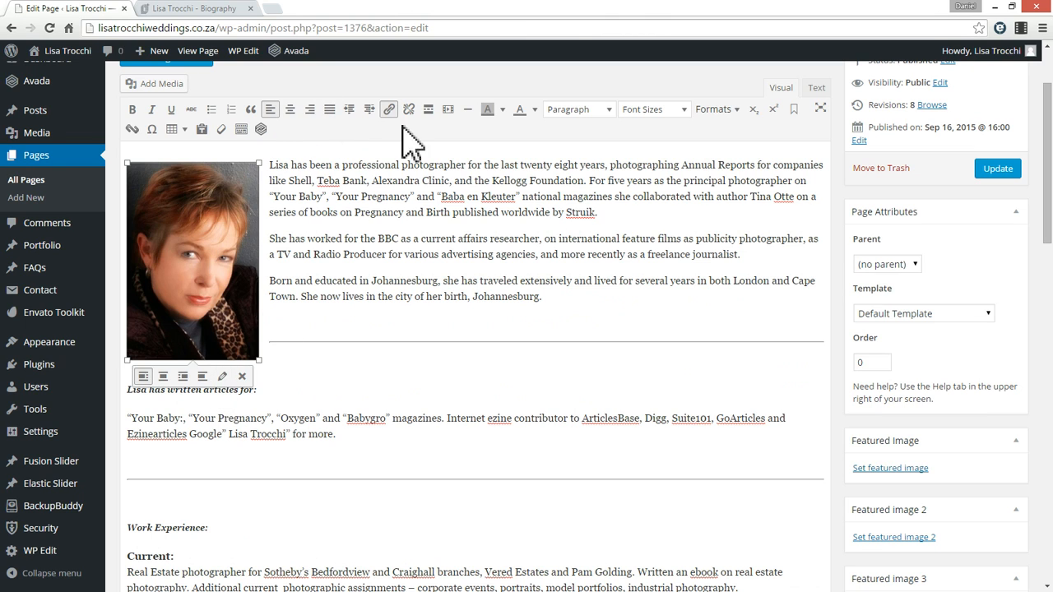
left_click(223, 376)
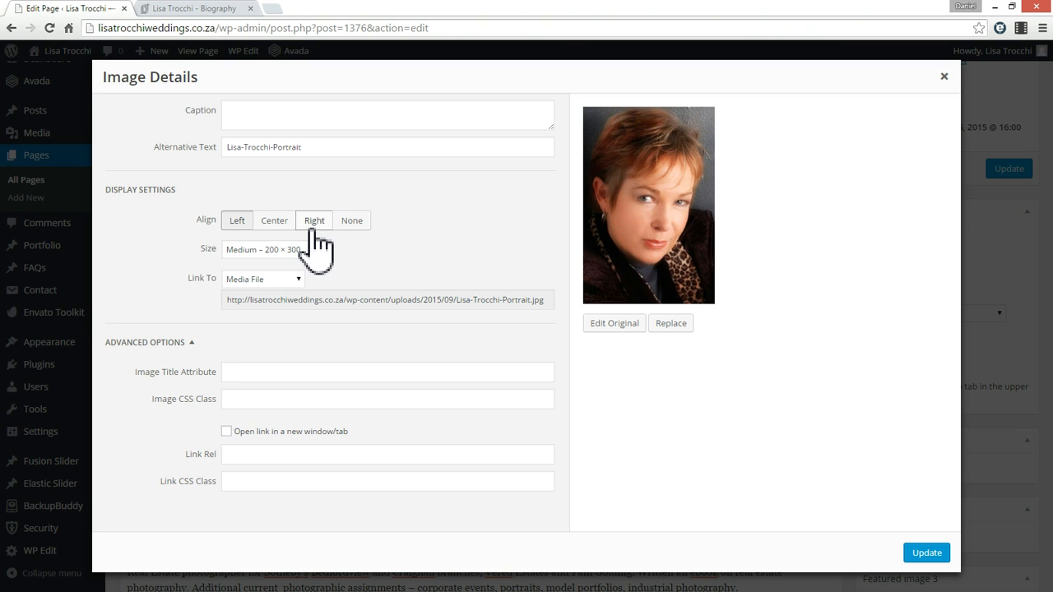
left_click(308, 249)
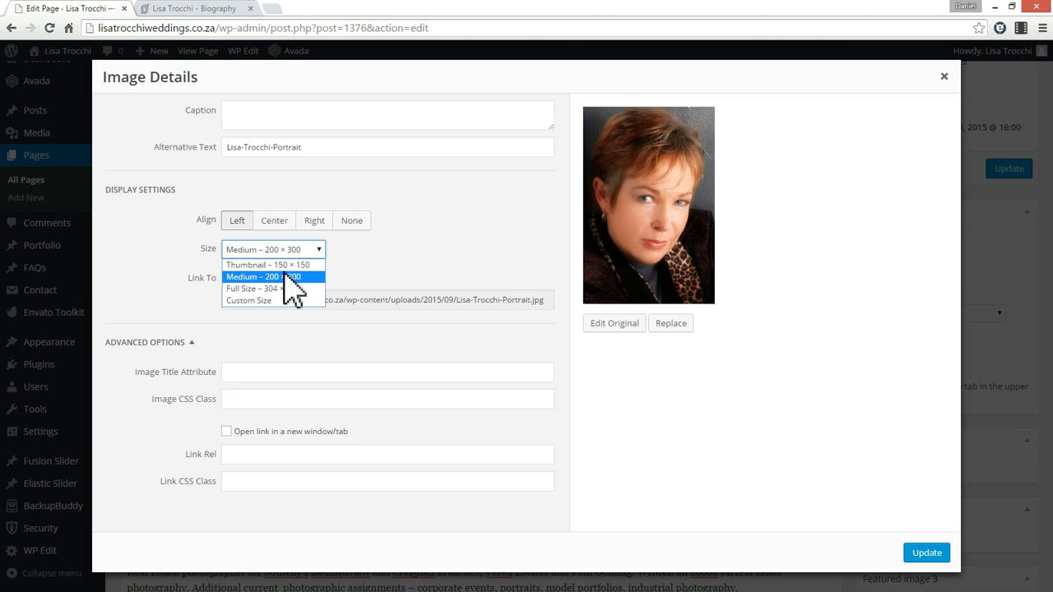
left_click(434, 256)
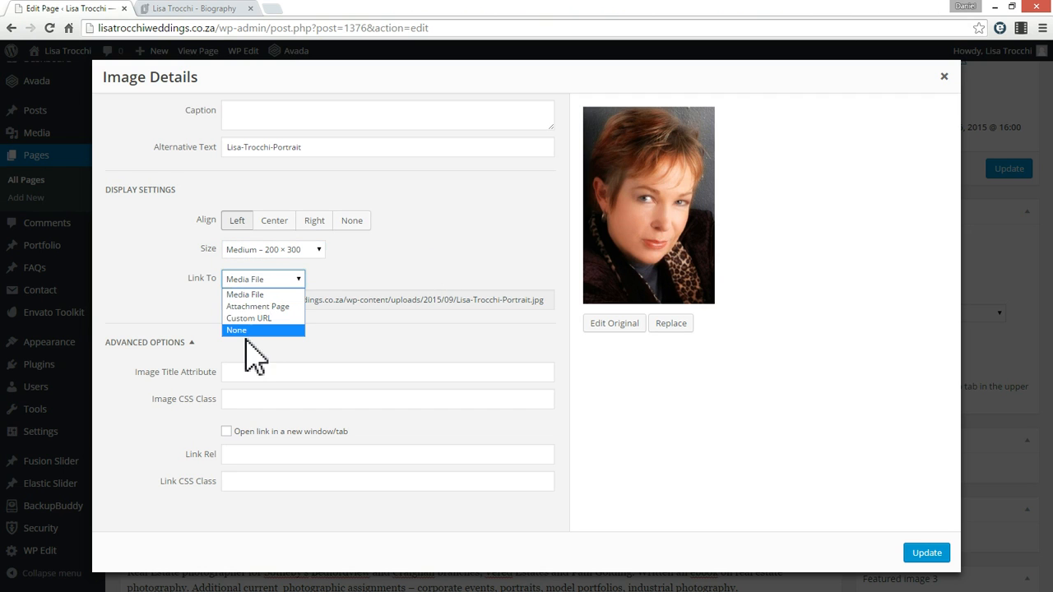
left_click(412, 284)
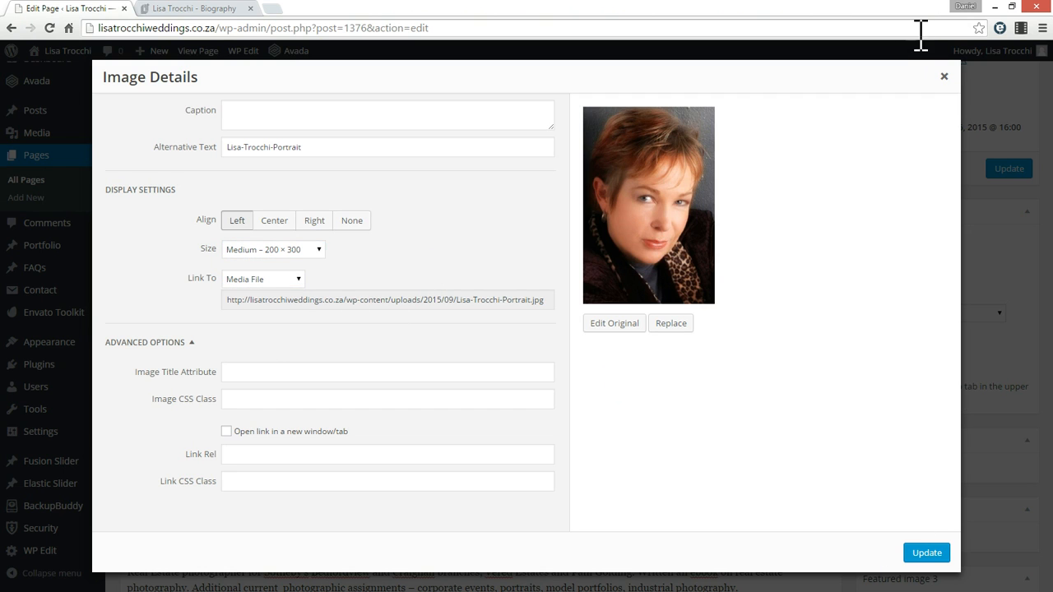
left_click(944, 75)
Check where the portrait links on the live Biography page and remove the link from the portrait in the editor
left_click(218, 8)
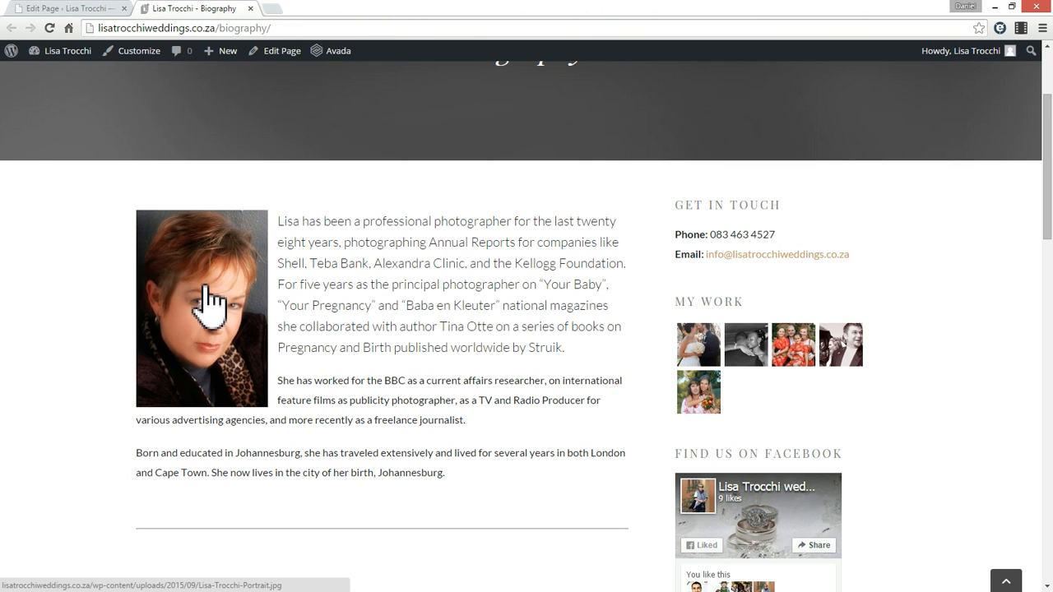
left_click(201, 288)
left_click(11, 28)
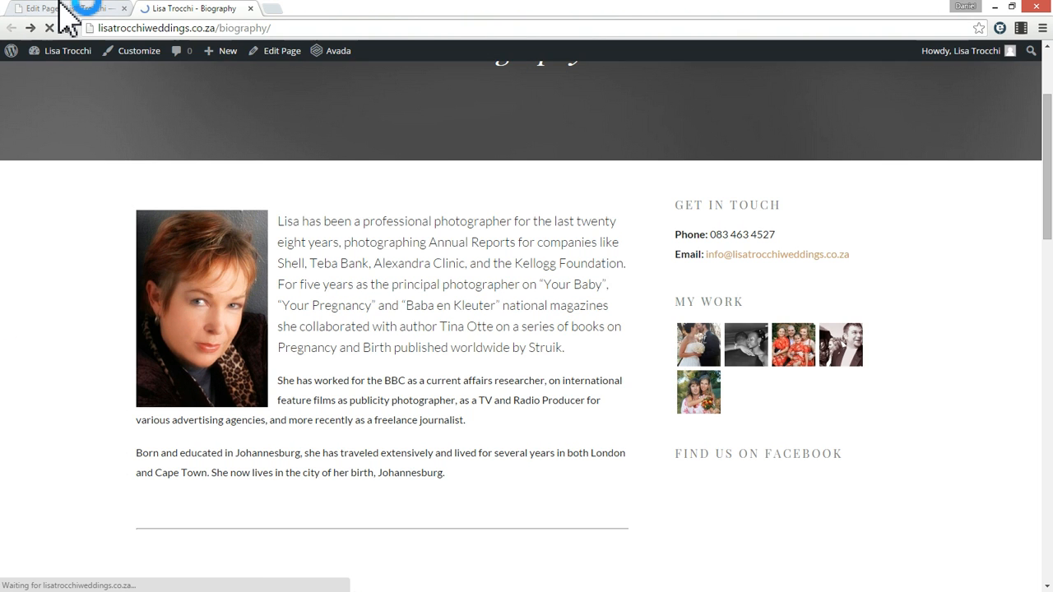
left_click(71, 8)
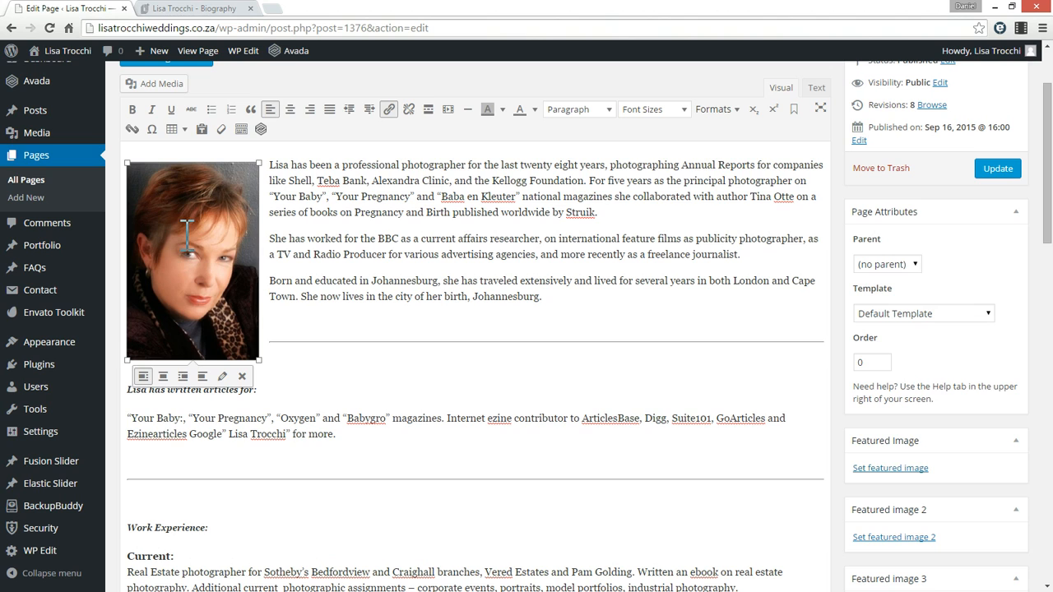
left_click(408, 108)
left_click(409, 263)
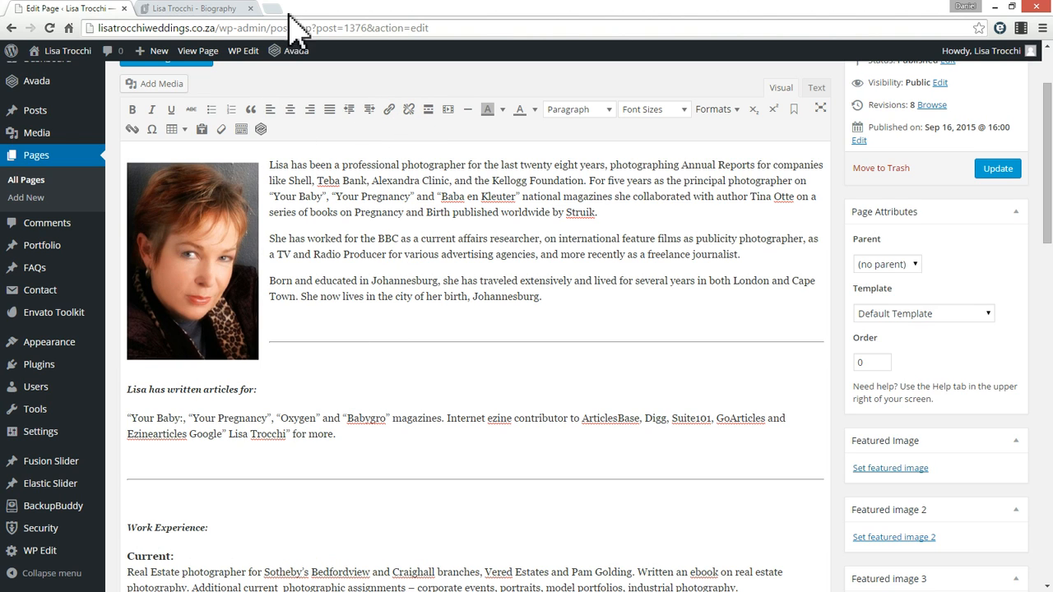
Compare the live Biography page's separator line with the editor and examine the Work Experience heading's format
left_click(207, 11)
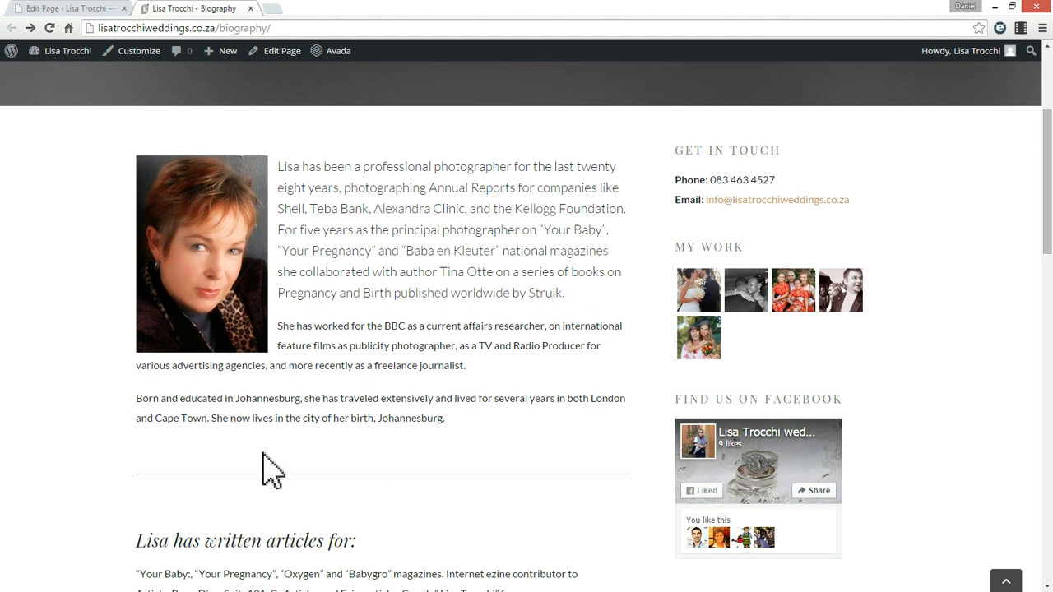
left_click_drag(262, 464, 357, 493)
left_click(73, 9)
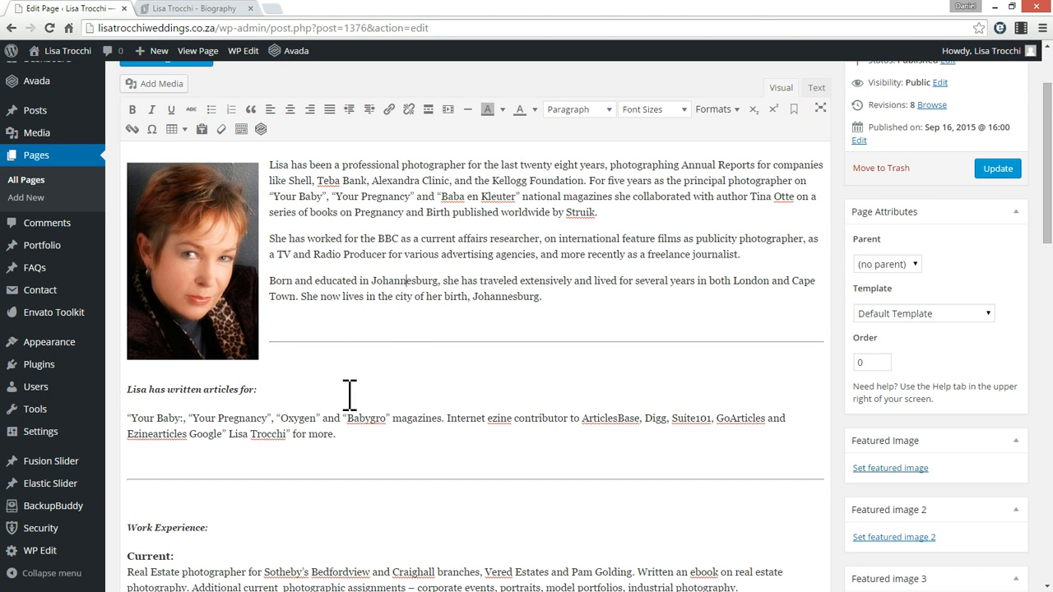
left_click(334, 347)
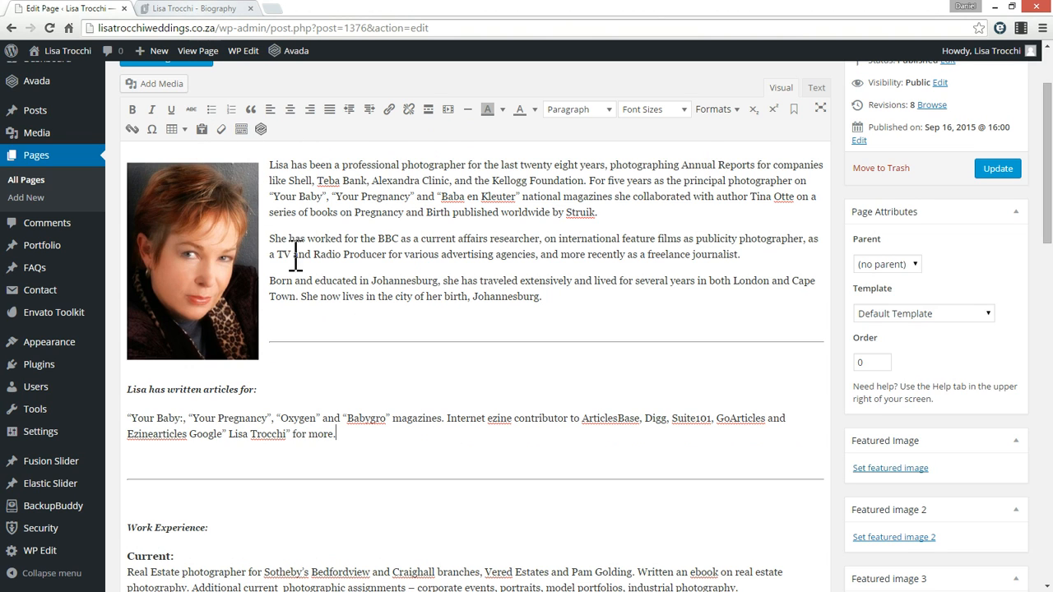
scroll(315, 267, "down", 1)
left_click(209, 418)
triple_click(209, 418)
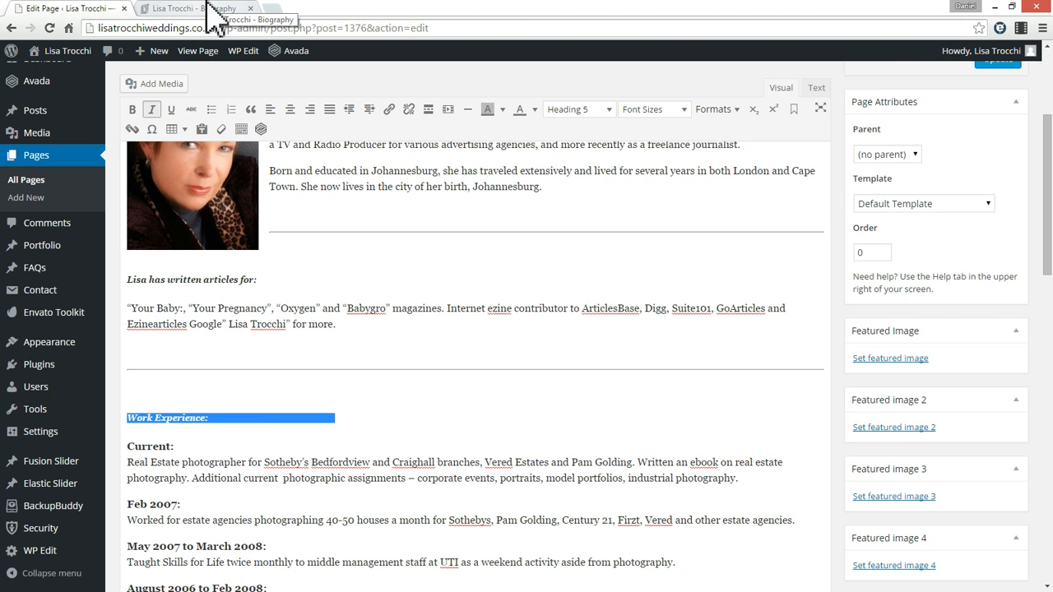
Try clearing the formatting of the text from the Work Experience heading down through the job entries, and undo it
left_click(418, 443)
triple_click(229, 391)
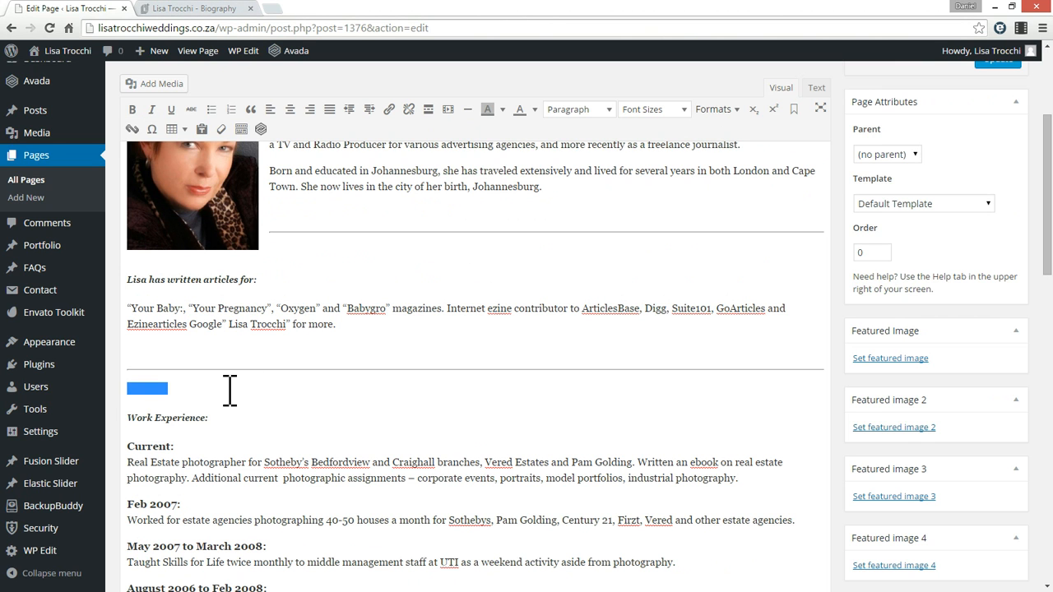
scroll(340, 486, "down", 4)
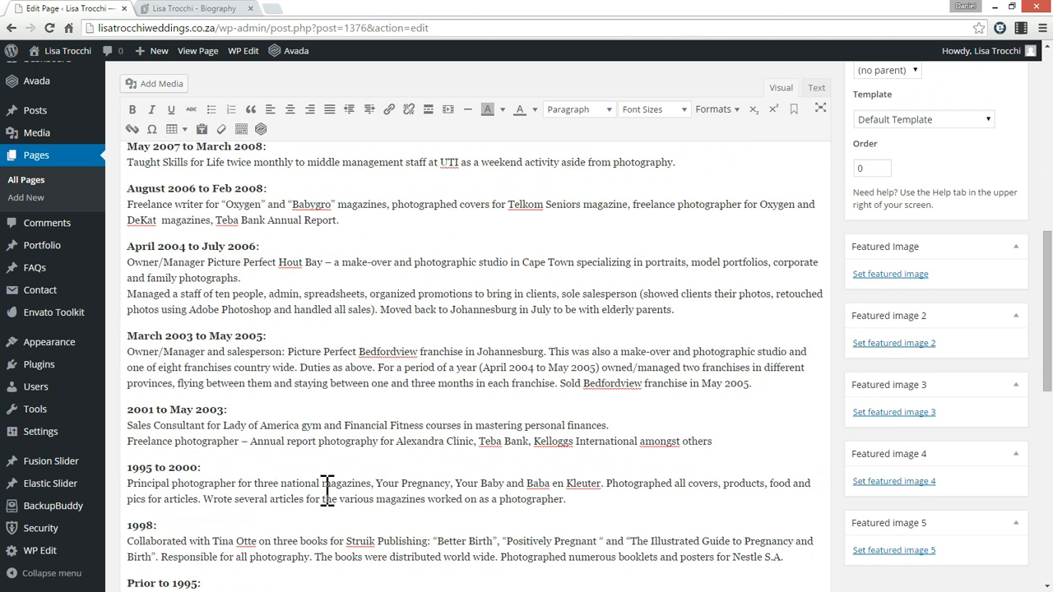
left_click(251, 525, "shift")
scroll(315, 201, "up", 3)
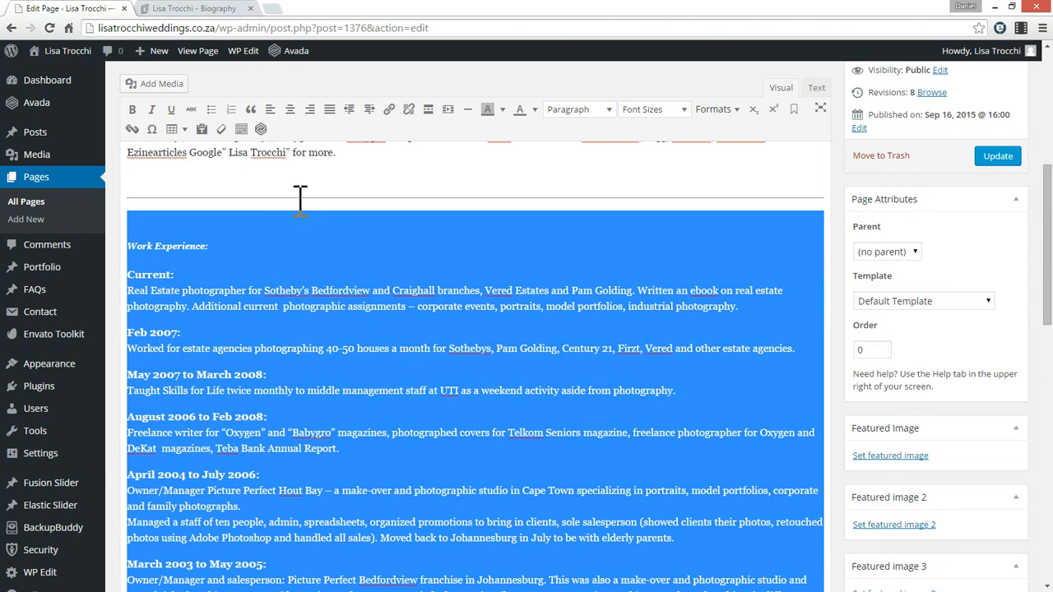
left_click(223, 133)
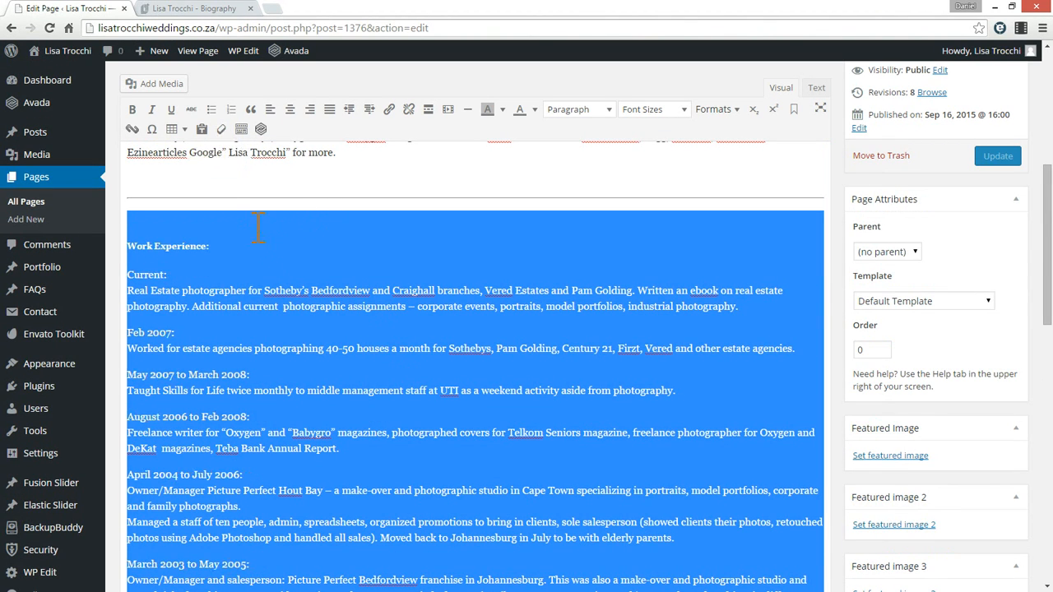
left_click(248, 271)
key("ctrl+z")
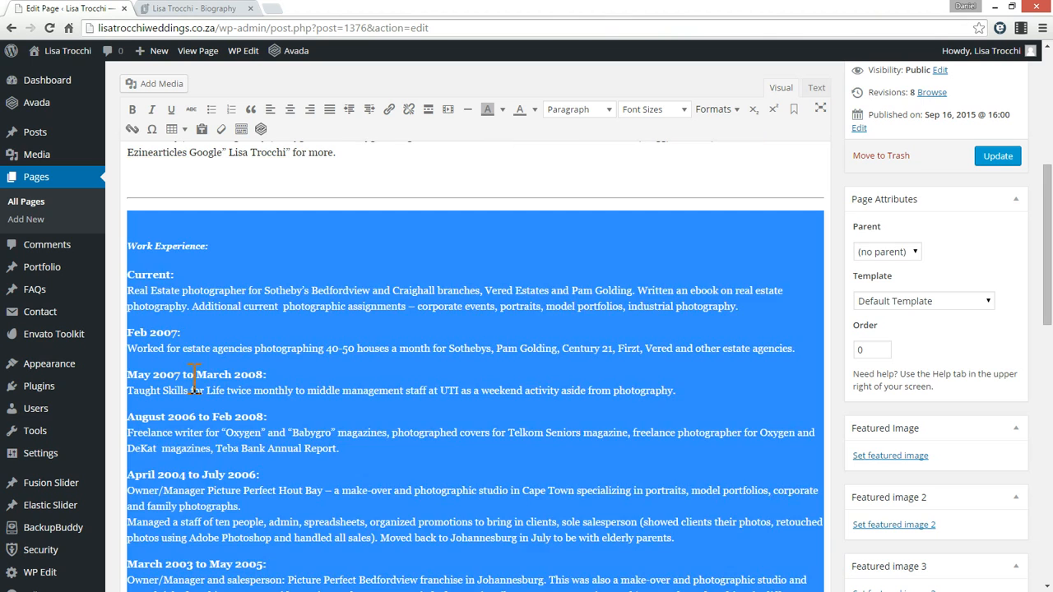
left_click(207, 342)
View the paragraph and heading formats available for the Work Experience heading without applying one
double_click(194, 246)
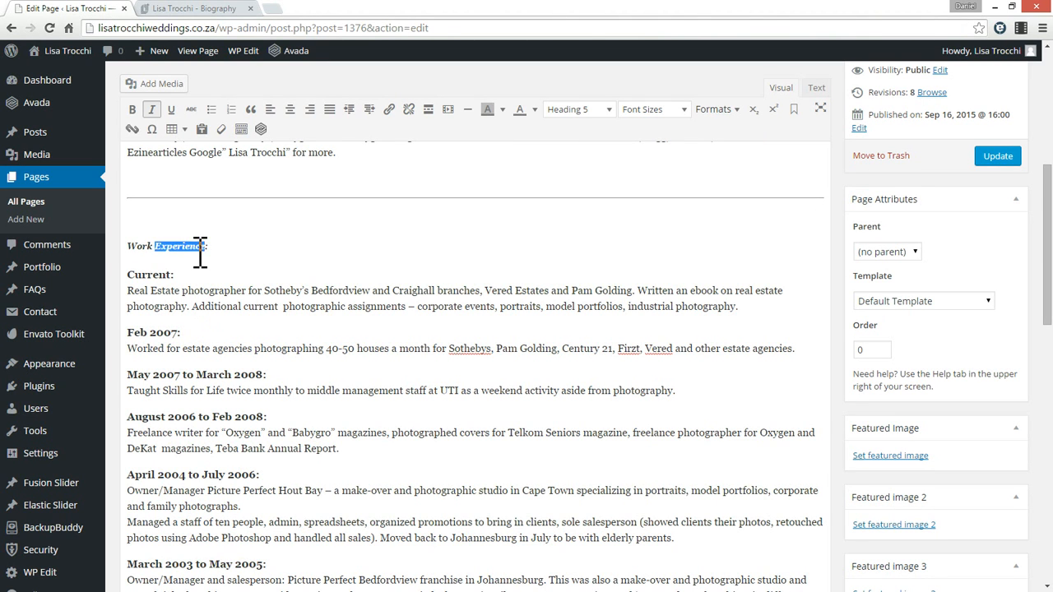
left_click(580, 109)
left_click(567, 277)
left_click(306, 291)
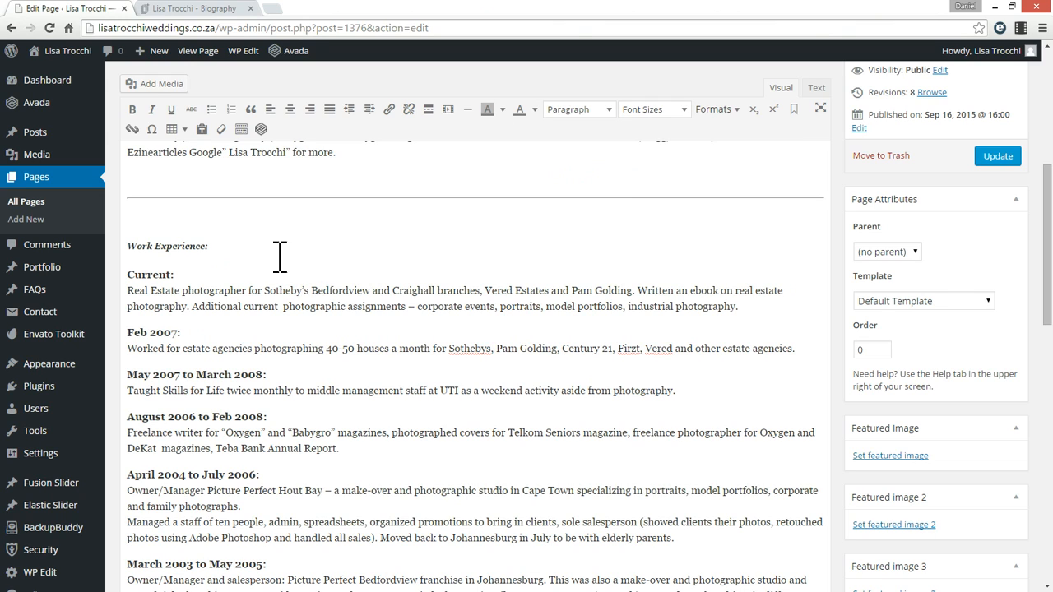
Try clearing the formatting of the Work Experience heading alone, and undo it
double_click(239, 247)
triple_click(179, 246)
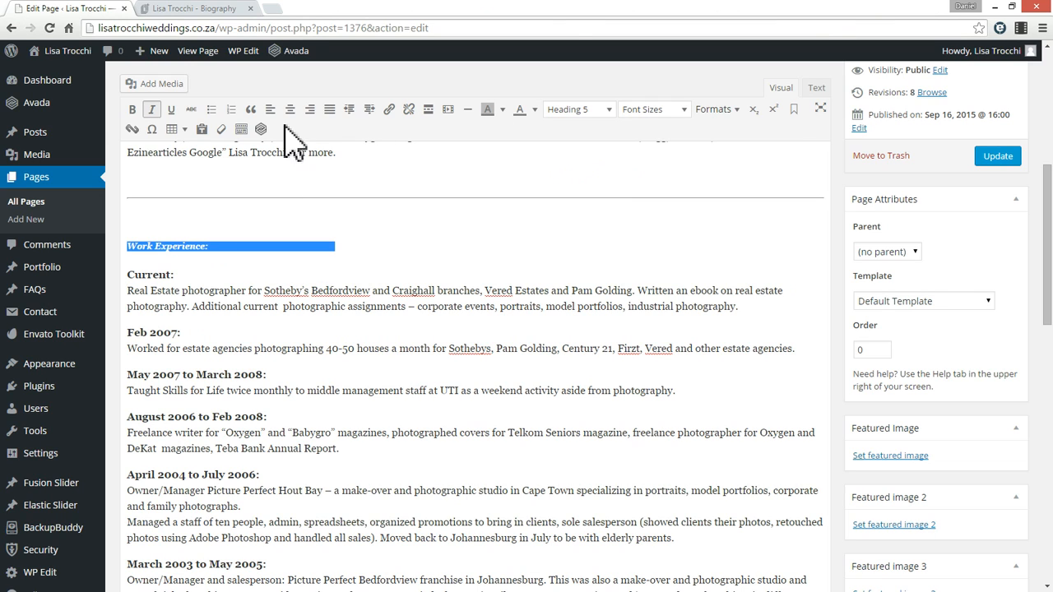
left_click(222, 132)
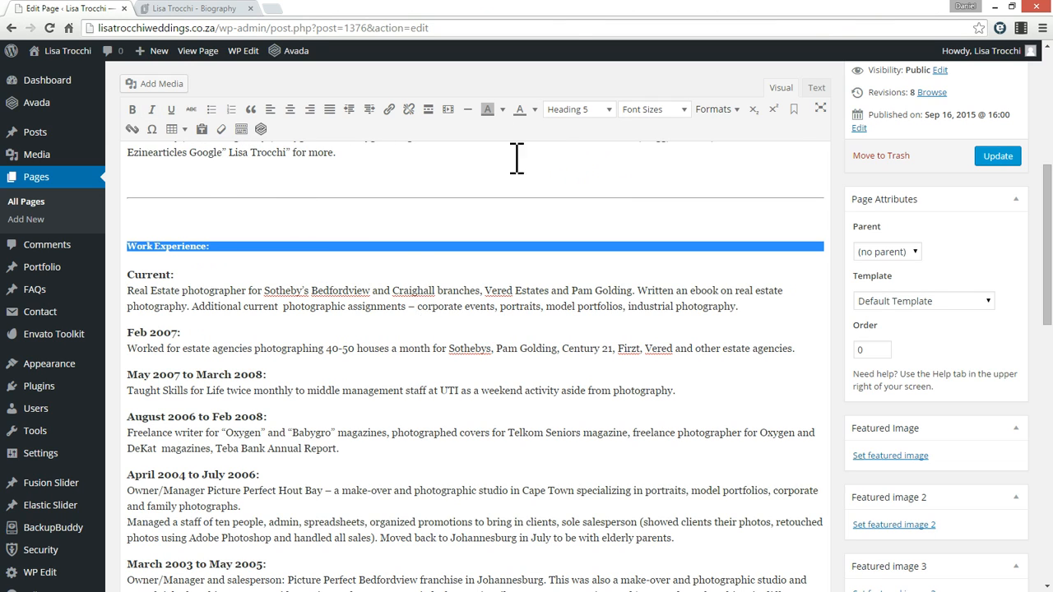
left_click(320, 272)
key("ctrl+z")
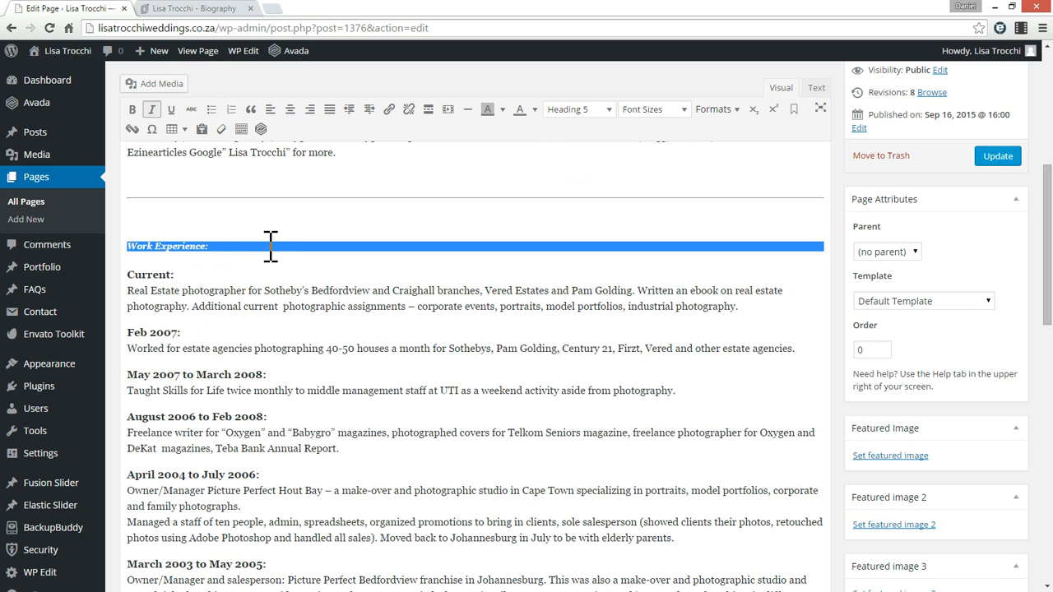
left_click(211, 310)
Try deleting the April 2004 to July 2006 entry from the work experience, and undo the deletion
scroll(342, 394, "down", 2)
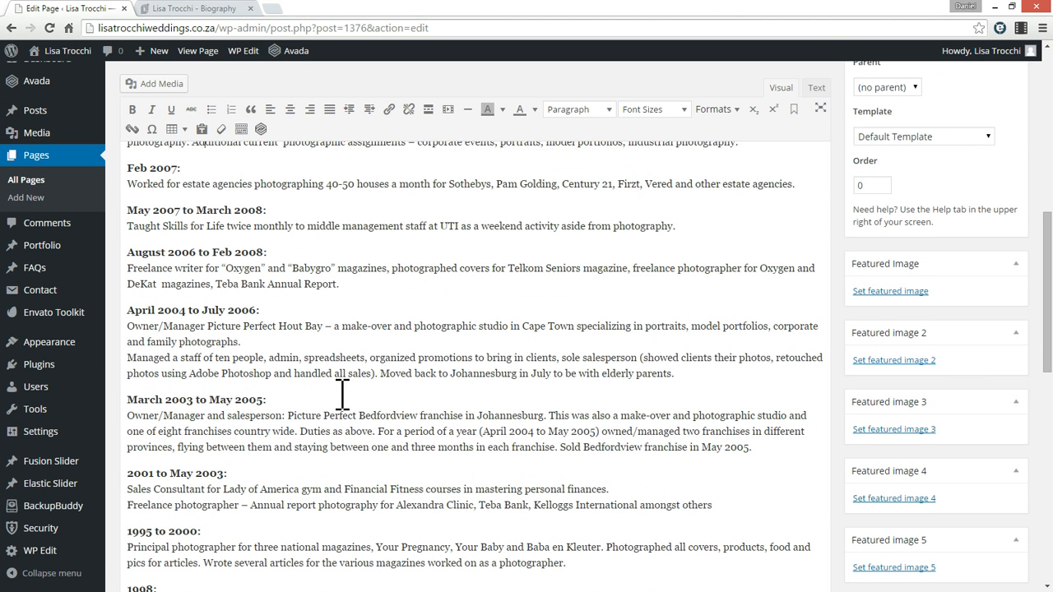
left_click_drag(699, 374, 87, 306)
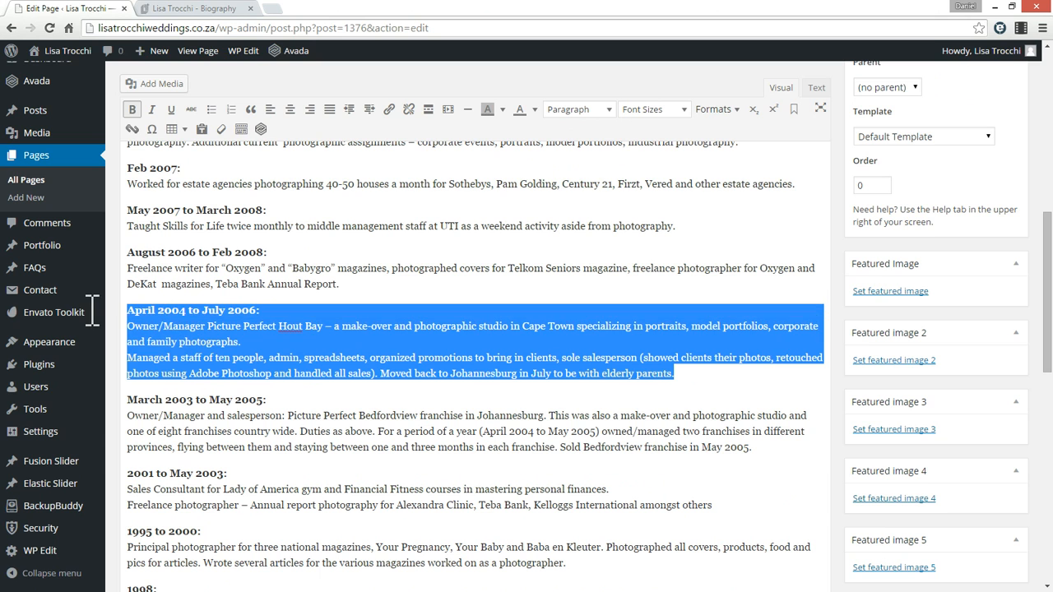
key("Delete")
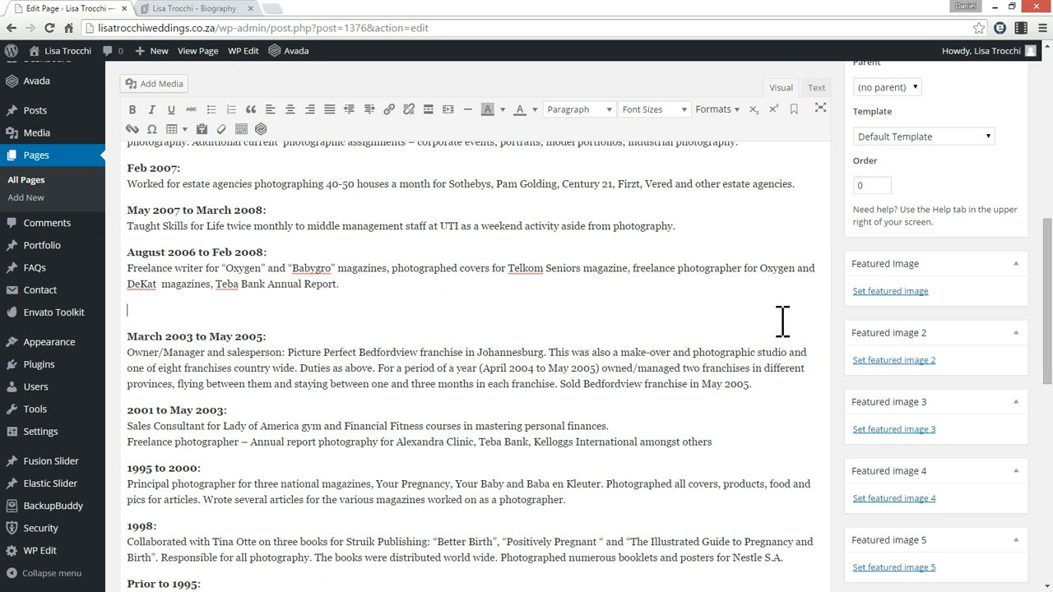
key("Delete")
key("ctrl+z")
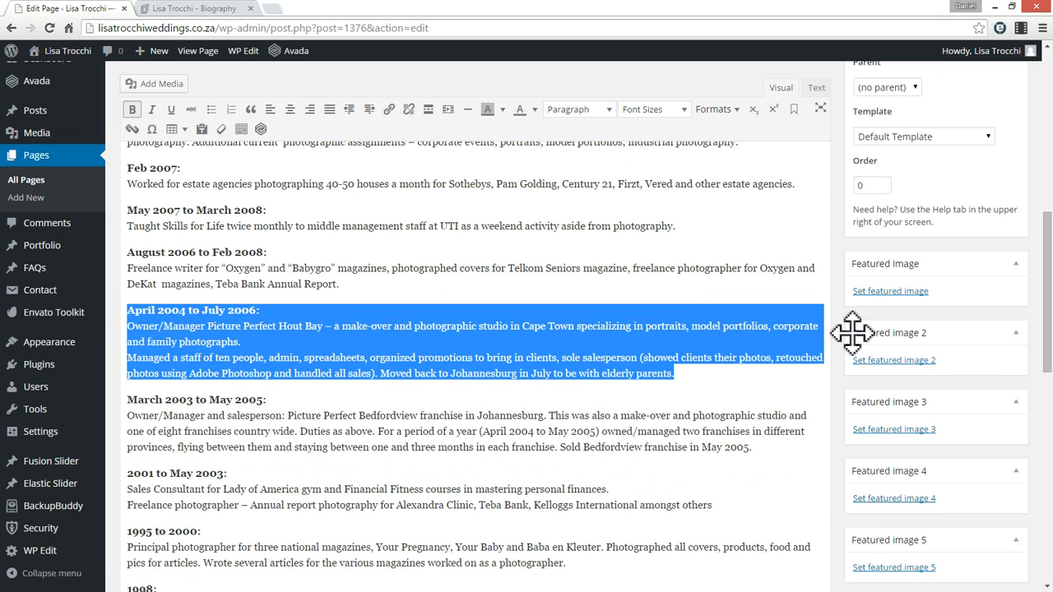
Return to the top of the editor and switch to the live Biography page
scroll(852, 332, "up", 15)
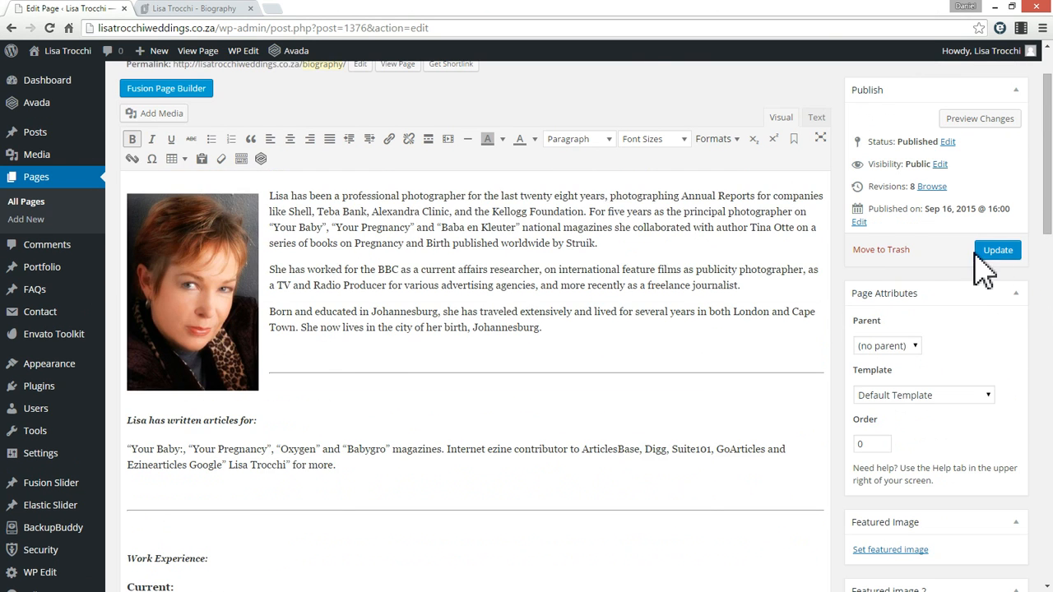
left_click(230, 10)
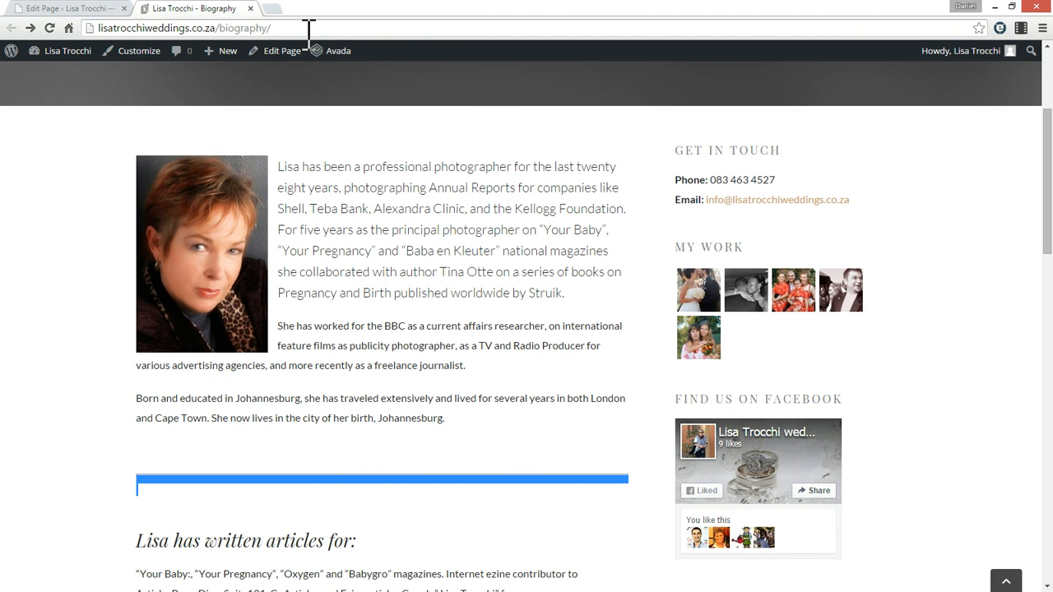